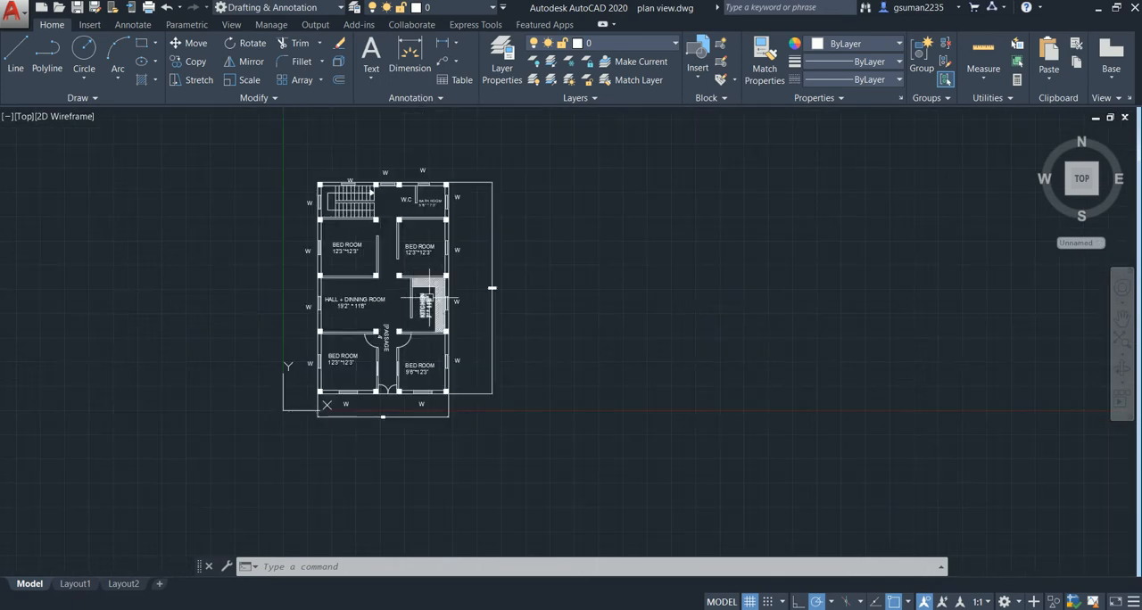
# - Draw a vertical construction line in the empty area to the right of the floor plan, with Ortho mode on
pyautogui.moveTo(519, 282); pyautogui.dragTo(178, 303, button='middle')
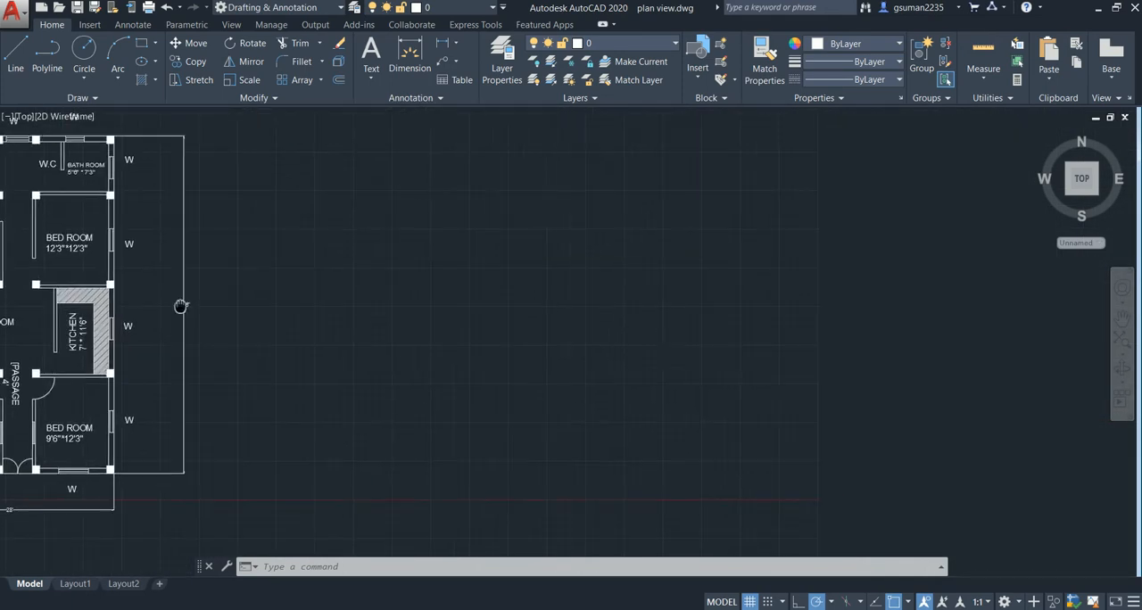
pyautogui.moveTo(701, 319); pyautogui.dragTo(934, 297, button='middle')
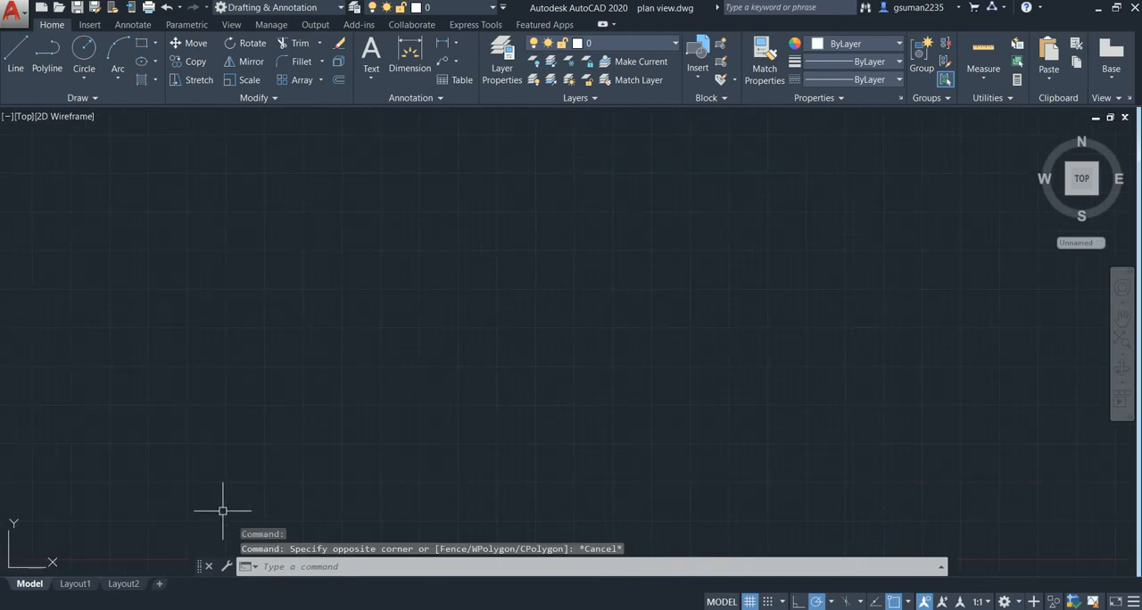
pyautogui.click(64, 97)
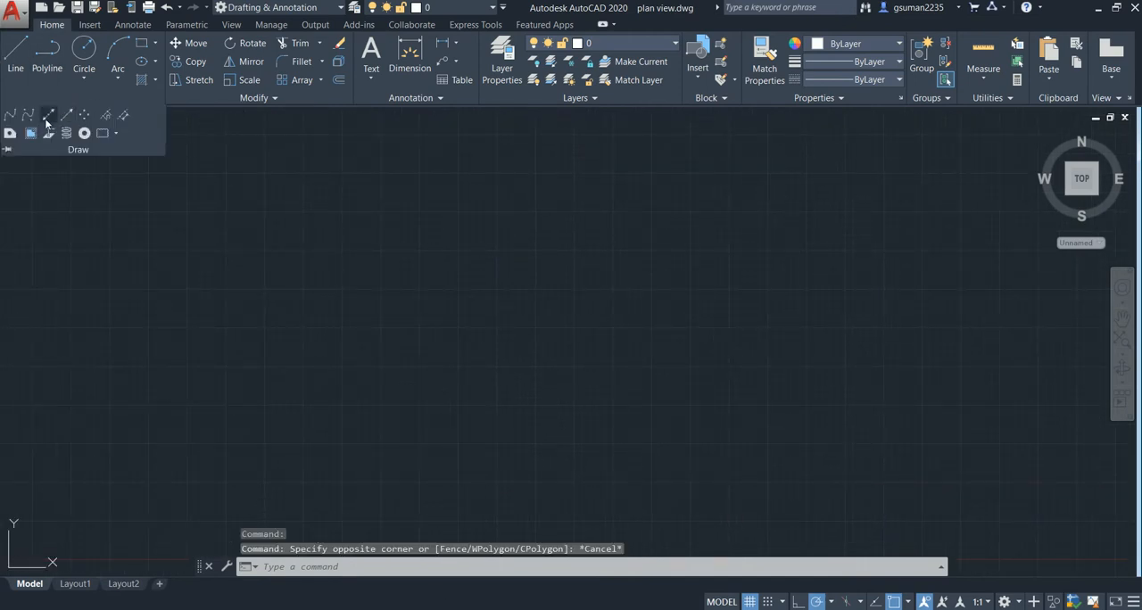
pyautogui.click(48, 117)
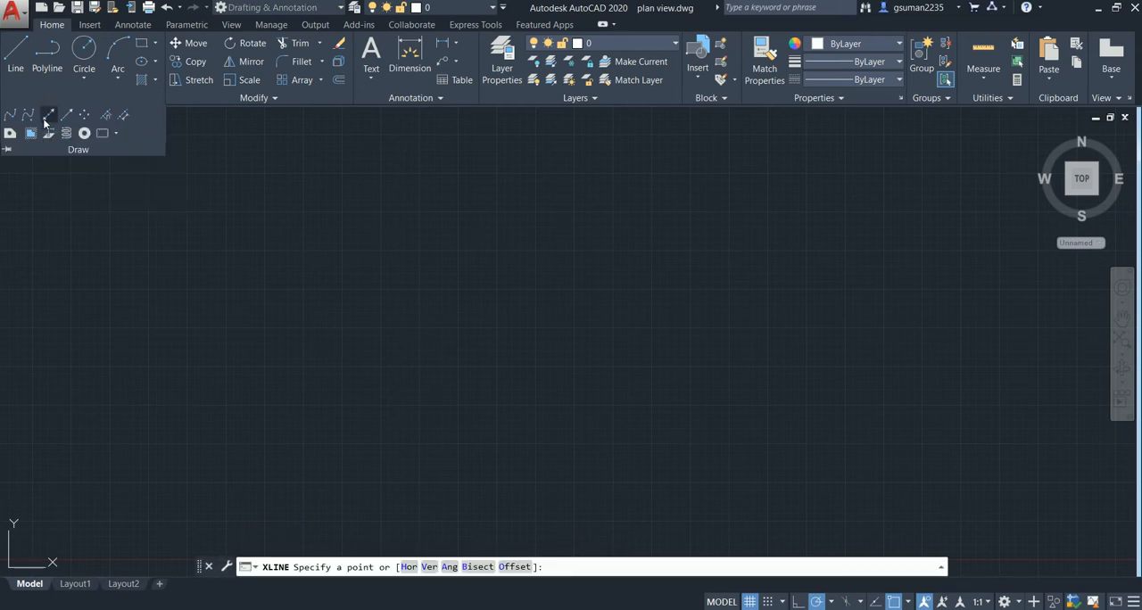
pyautogui.click(232, 251)
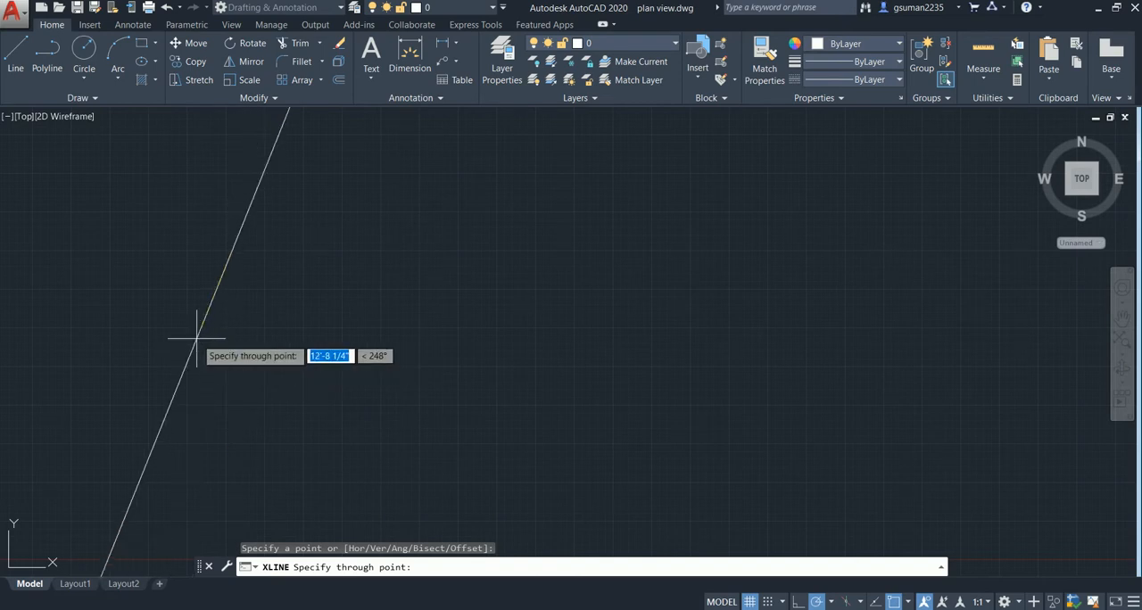
pyautogui.press('F8')
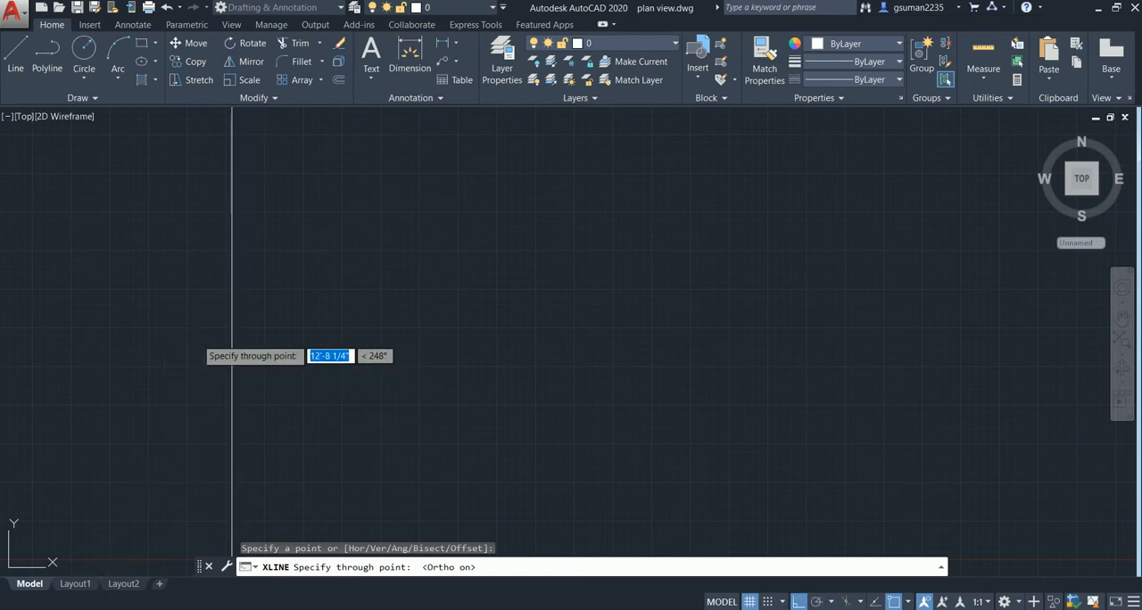
pyautogui.click(192, 296)
pyautogui.press('Escape')
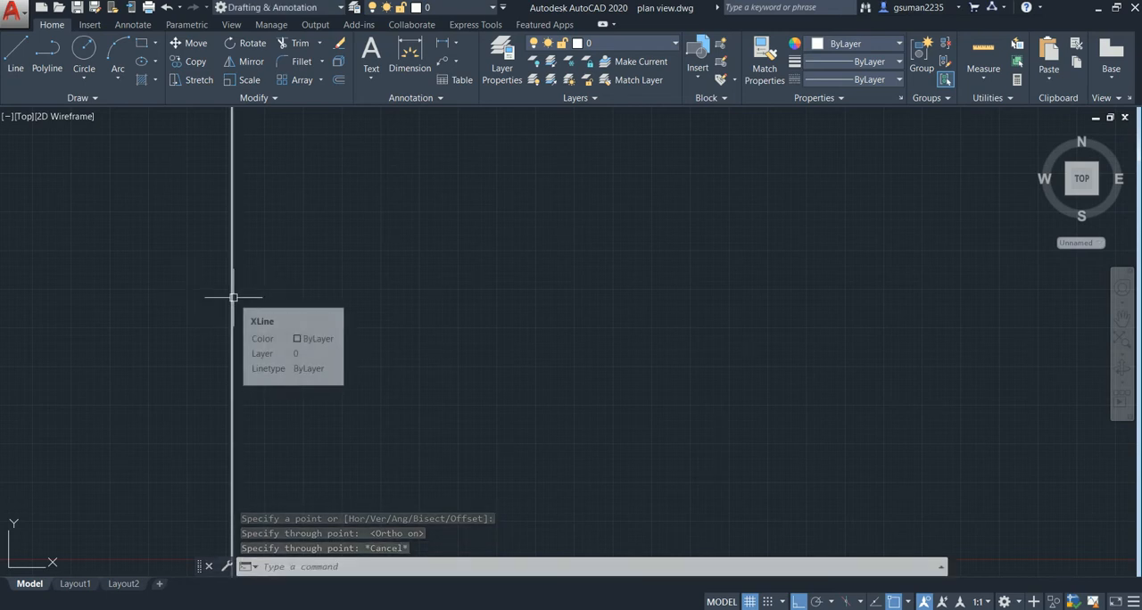
# - Offset the vertical construction line 1' to the right to form the first wall pair
pyautogui.scroll(-3, 237, 300)
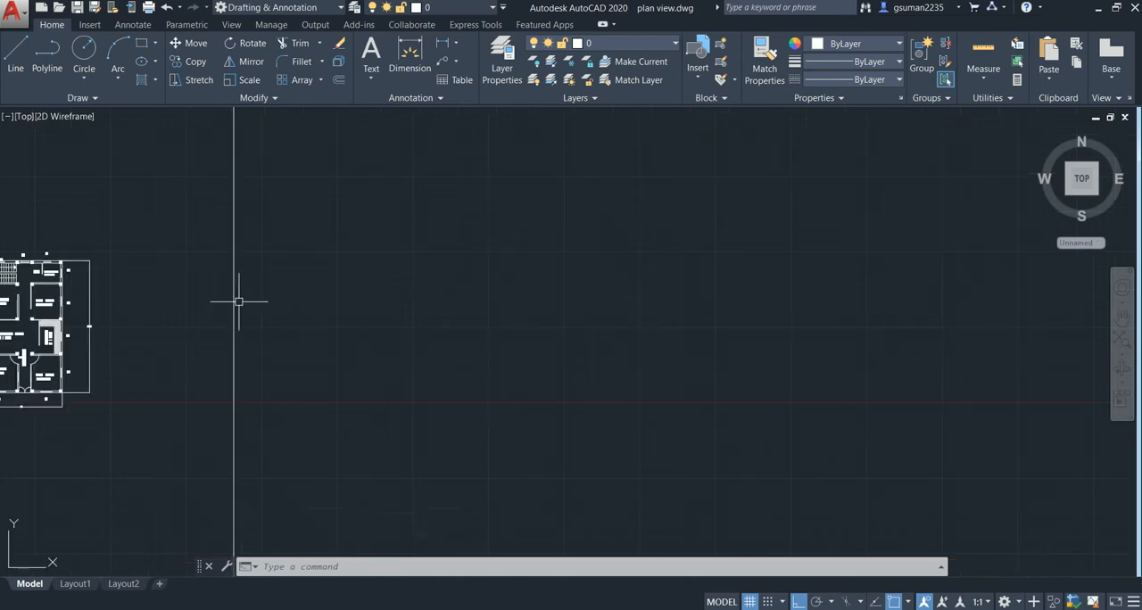
pyautogui.scroll(2, 239, 301)
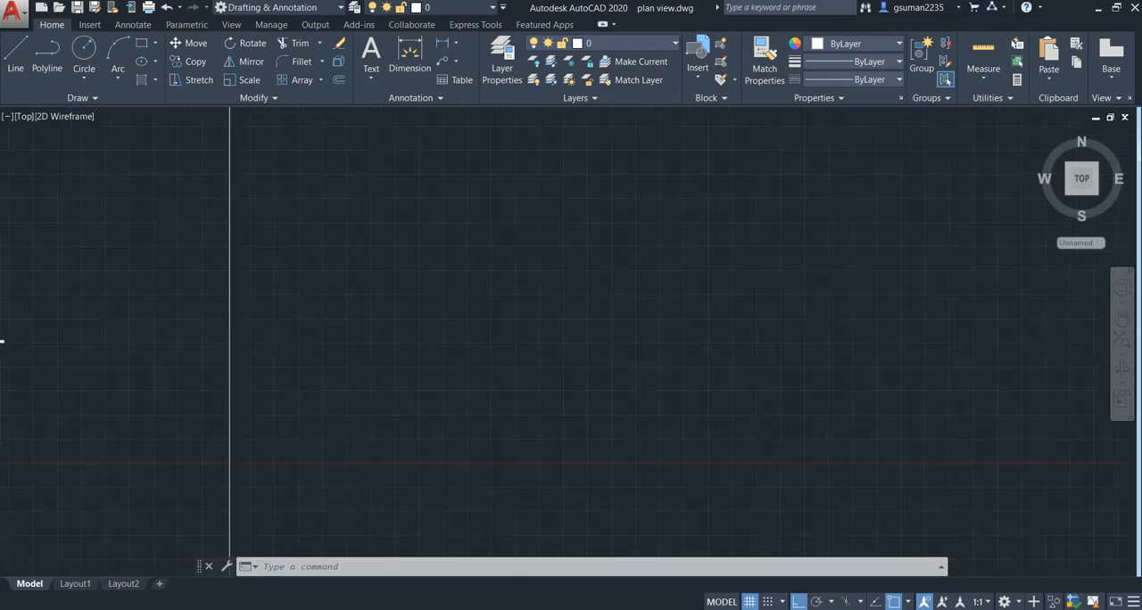
pyautogui.scroll(2, 235, 306)
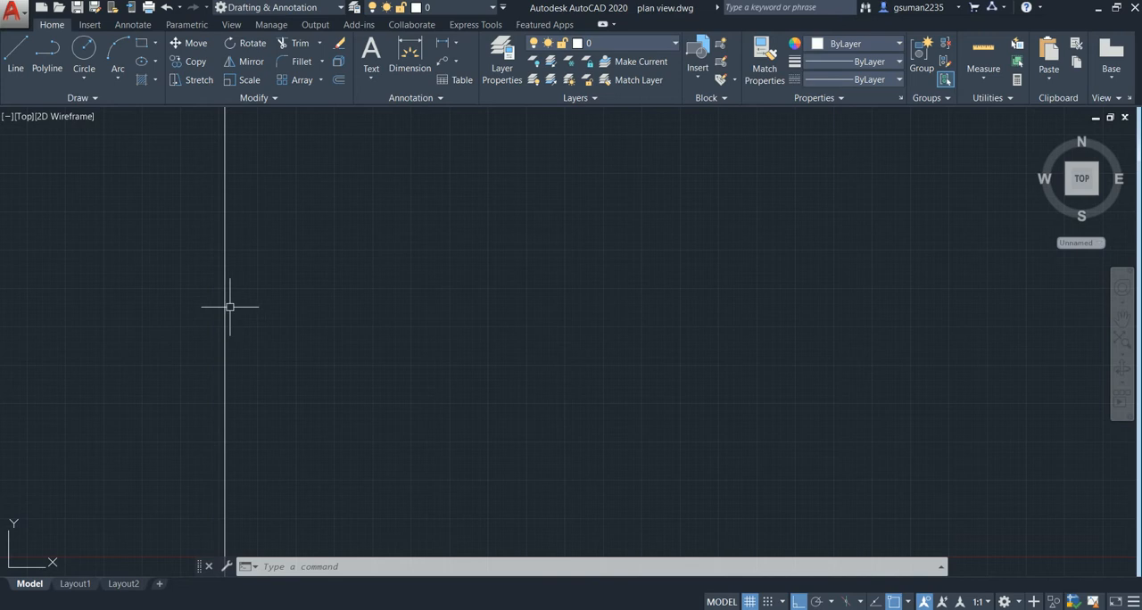
pyautogui.write('o')
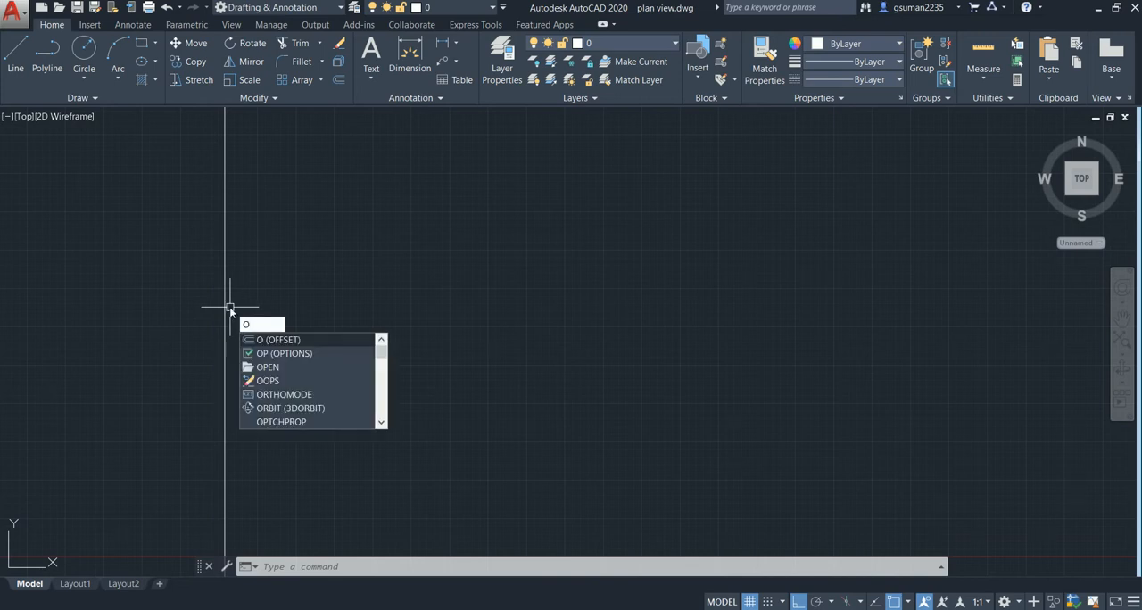
pyautogui.press('Return')
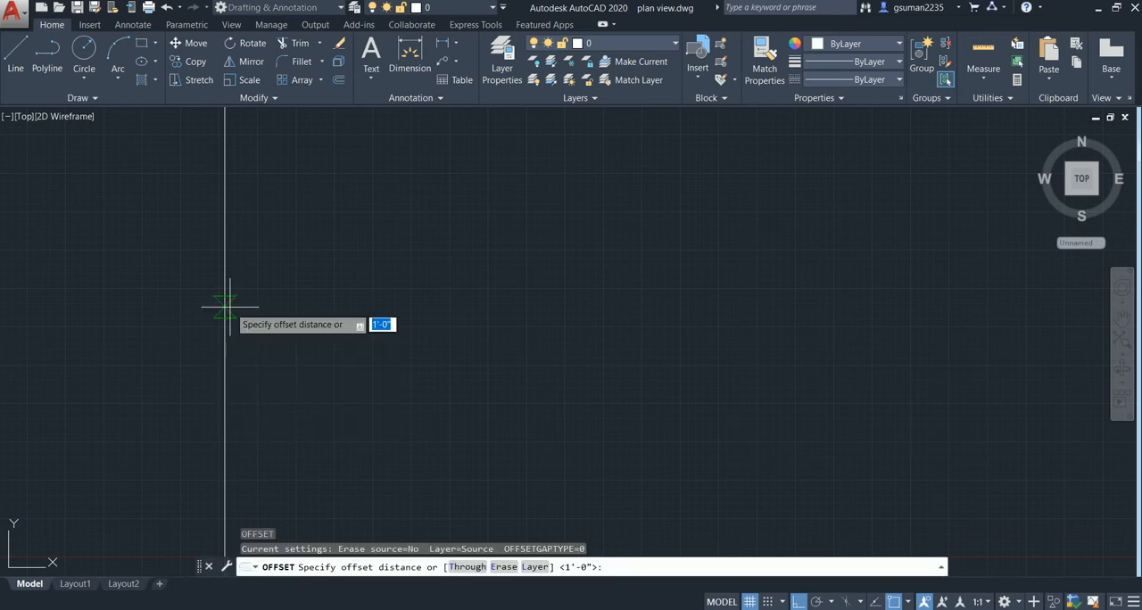
pyautogui.write('1')
pyautogui.press('Return')
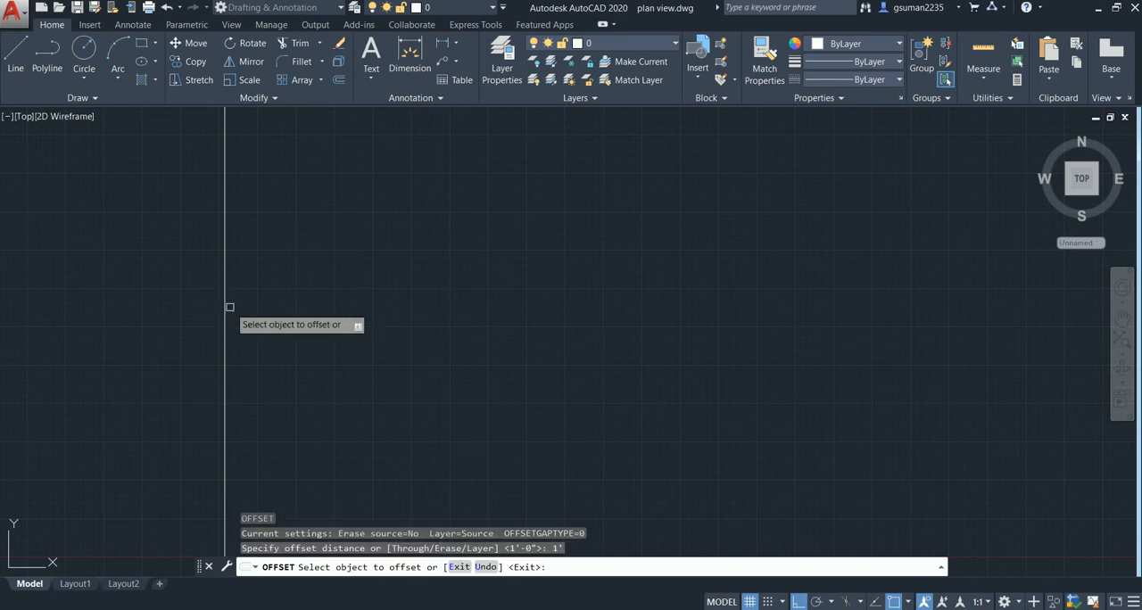
pyautogui.click(226, 307)
pyautogui.click(337, 307)
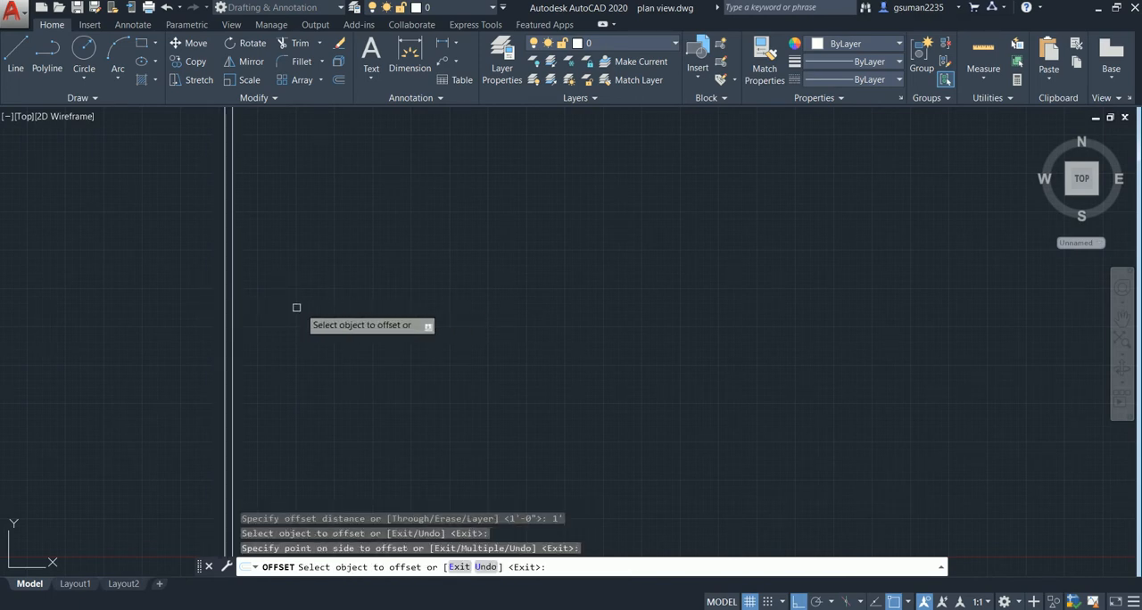
# - Offset the right line of the first wall pair 11' to the right, and offset that new line 1' further right
pyautogui.click(230, 316)
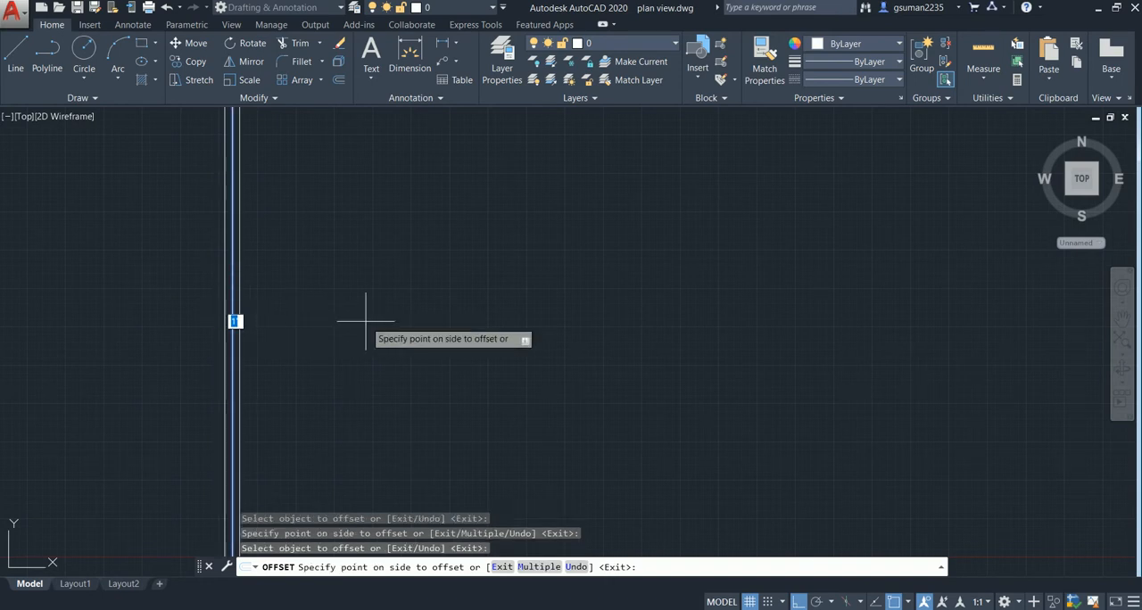
pyautogui.write("11'")
pyautogui.press('Return')
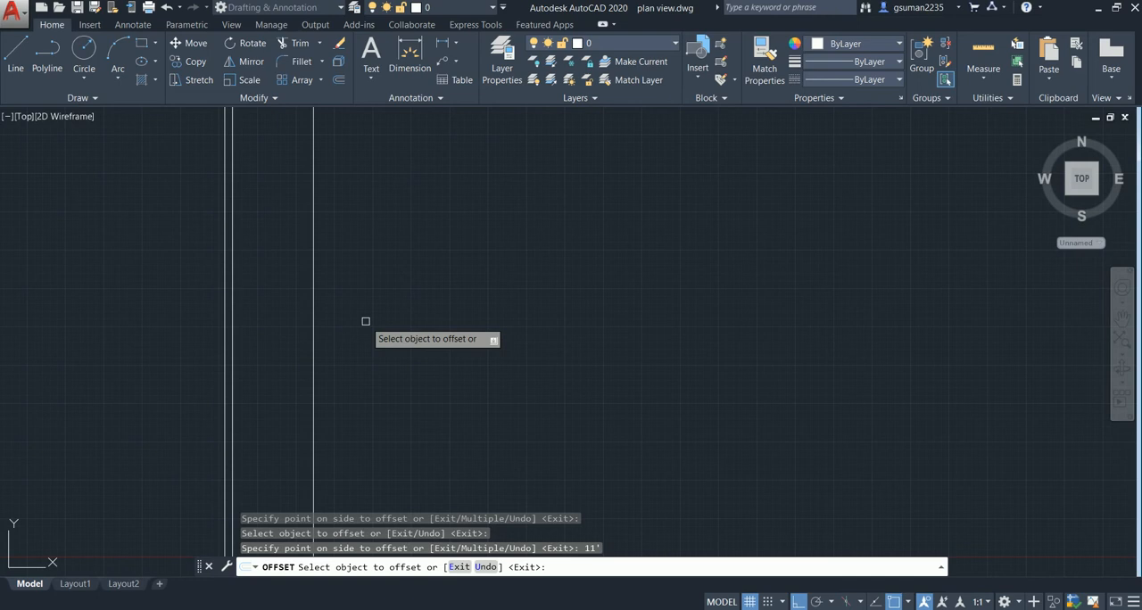
pyautogui.click(315, 325)
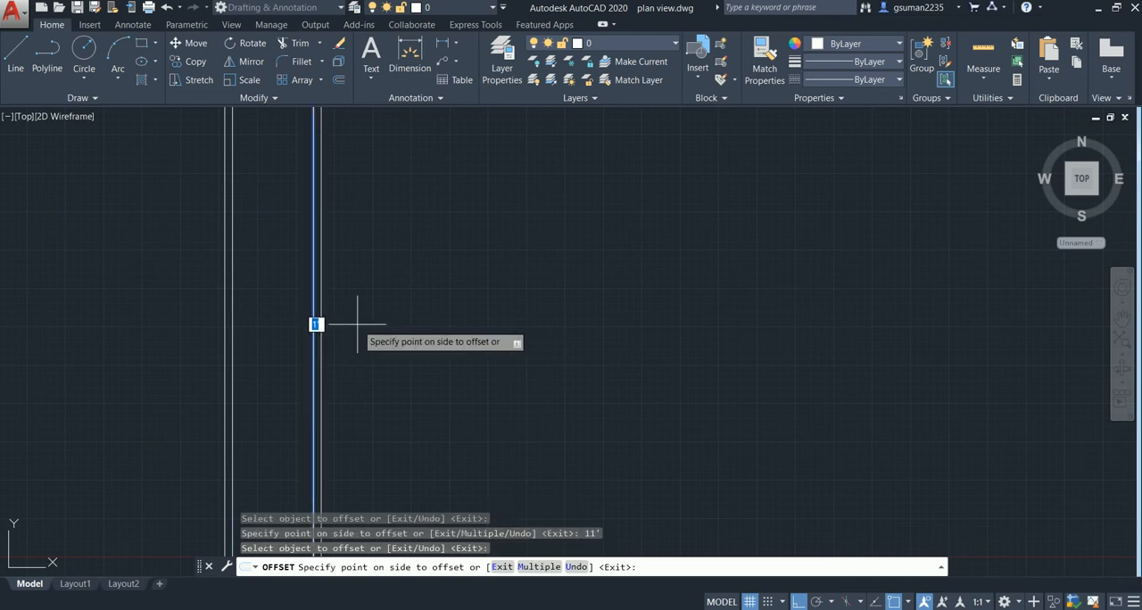
pyautogui.click(321, 325)
# - Offset the right line of the second vertical pair 4' to the right, and add a 1' offset beside it
pyautogui.click(323, 325)
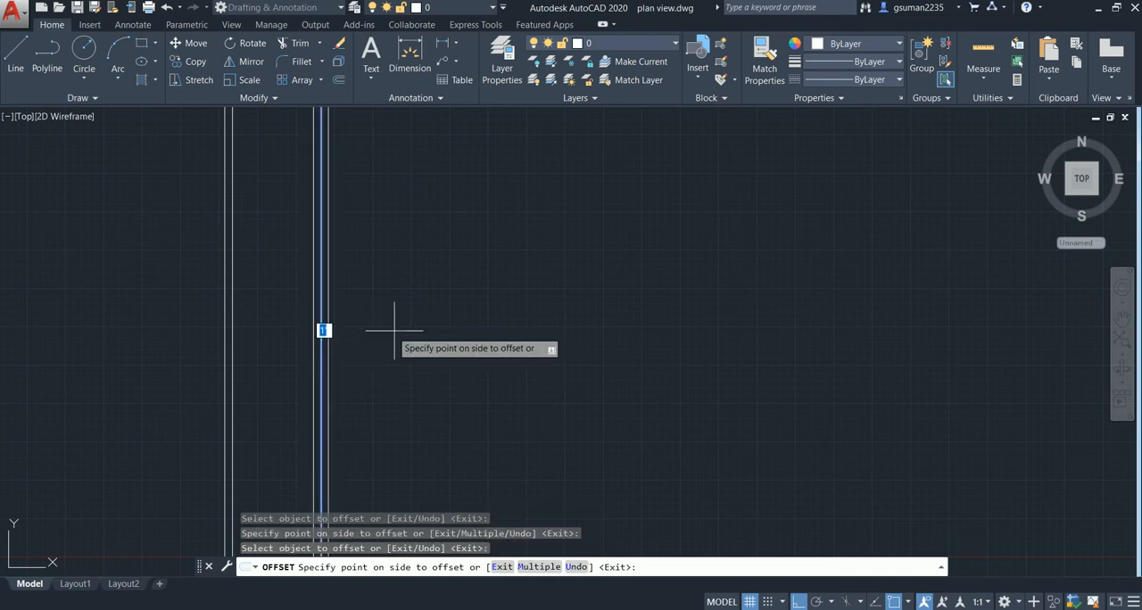
pyautogui.write("4'")
pyautogui.press('Return')
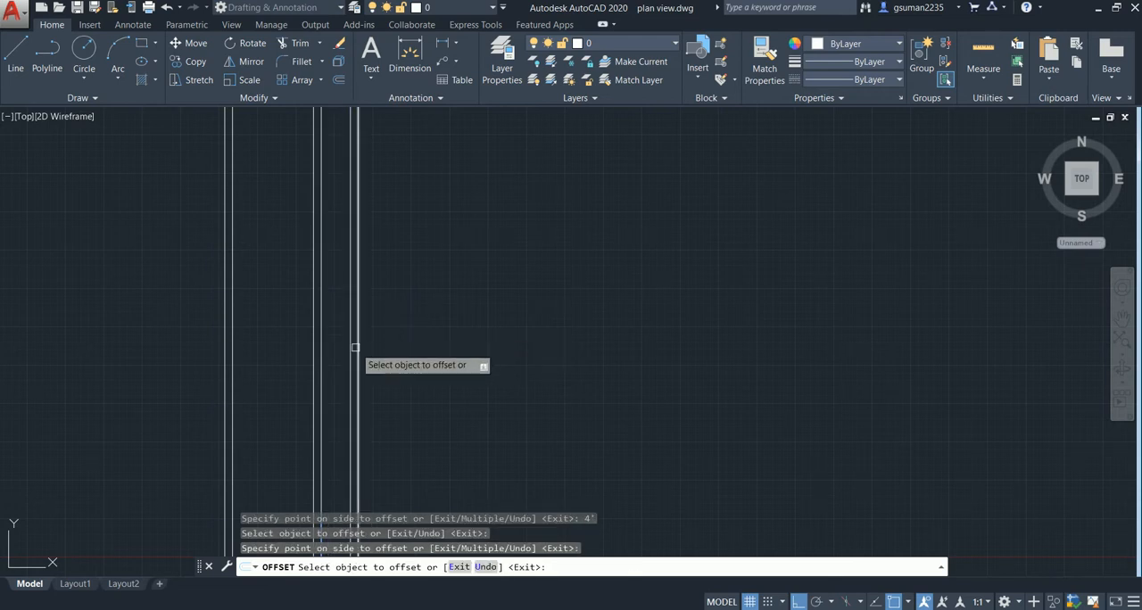
# - Offset the right line of the third vertical pair 9' to the right, and offset the new line 1' further right
pyautogui.click(360, 359)
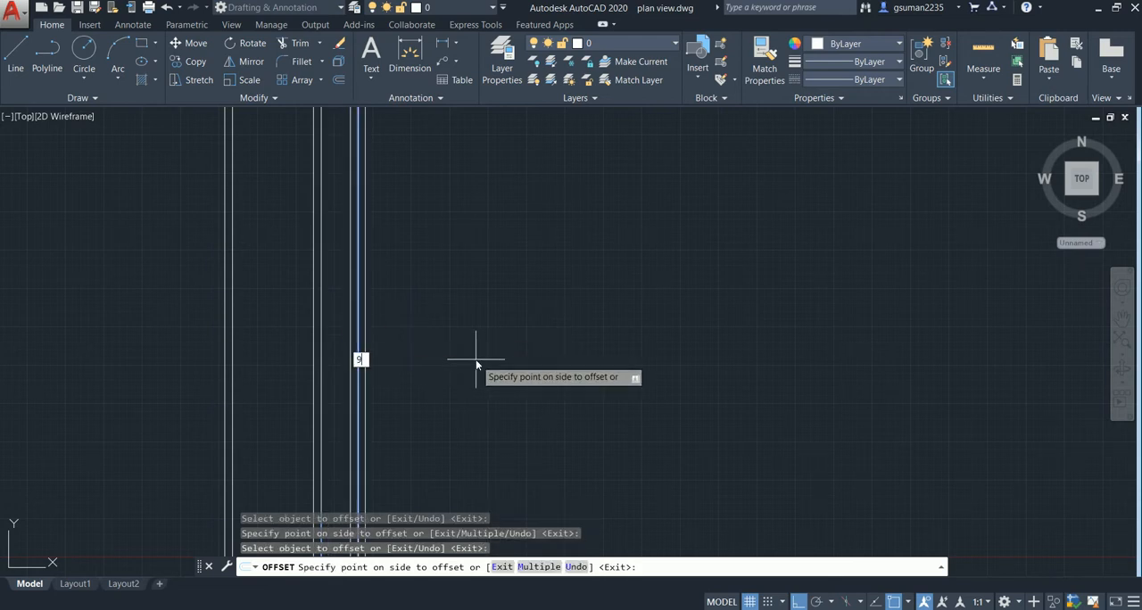
pyautogui.write("9'")
pyautogui.press('Return')
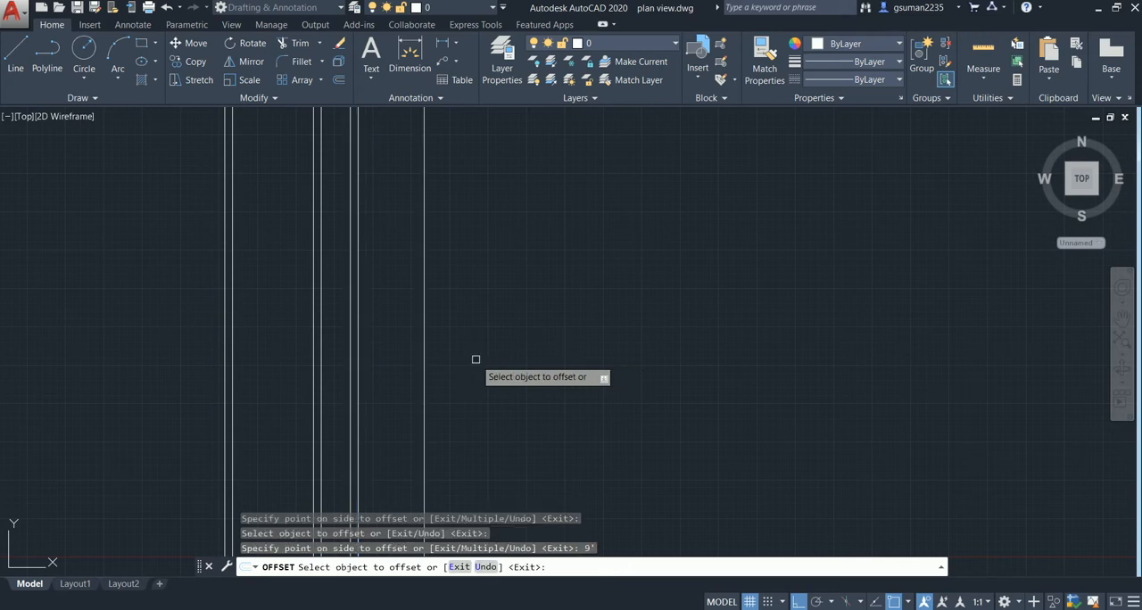
pyautogui.click(424, 344)
pyautogui.click(478, 344)
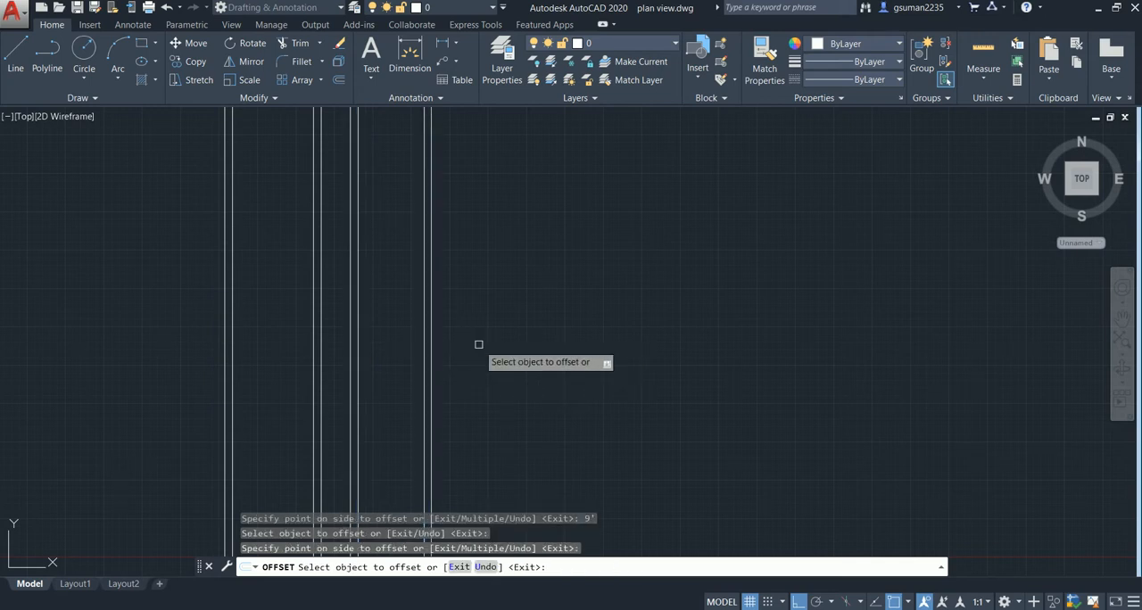
pyautogui.moveTo(479, 341); pyautogui.dragTo(485, 339, button='middle')
pyautogui.press('Escape')
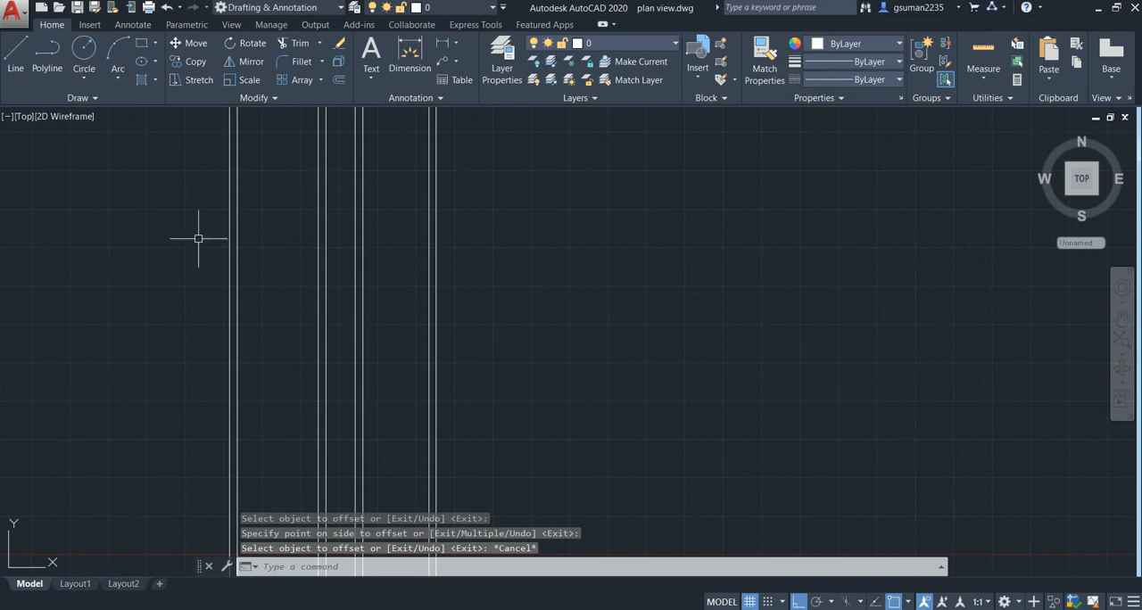
# - Draw a horizontal construction line across the lower part of the four vertical line pairs
pyautogui.click(45, 96)
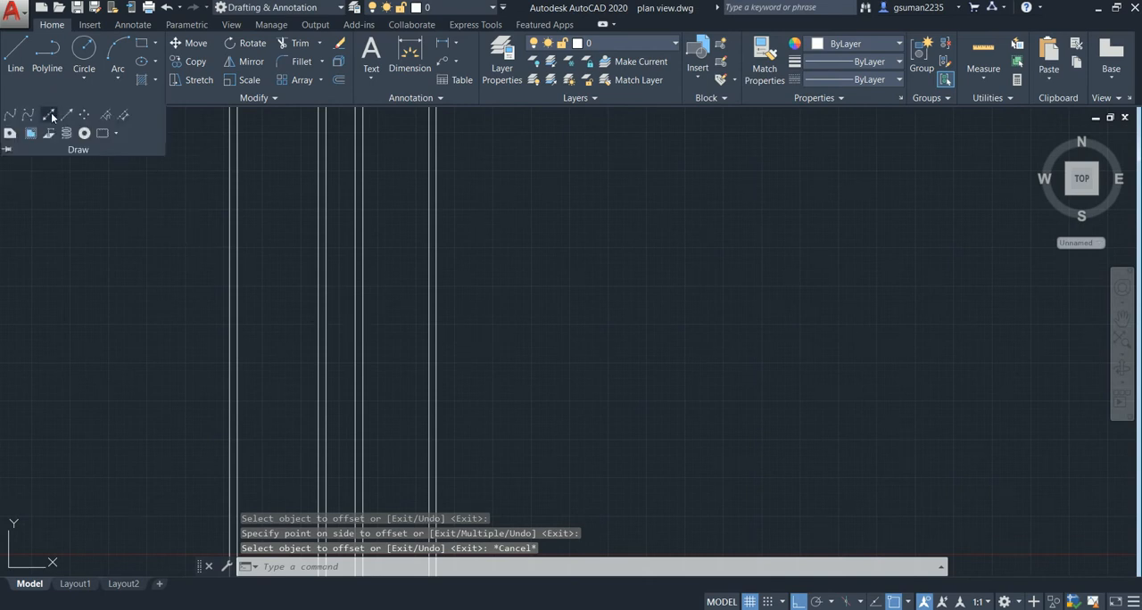
pyautogui.click(51, 112)
pyautogui.click(151, 400)
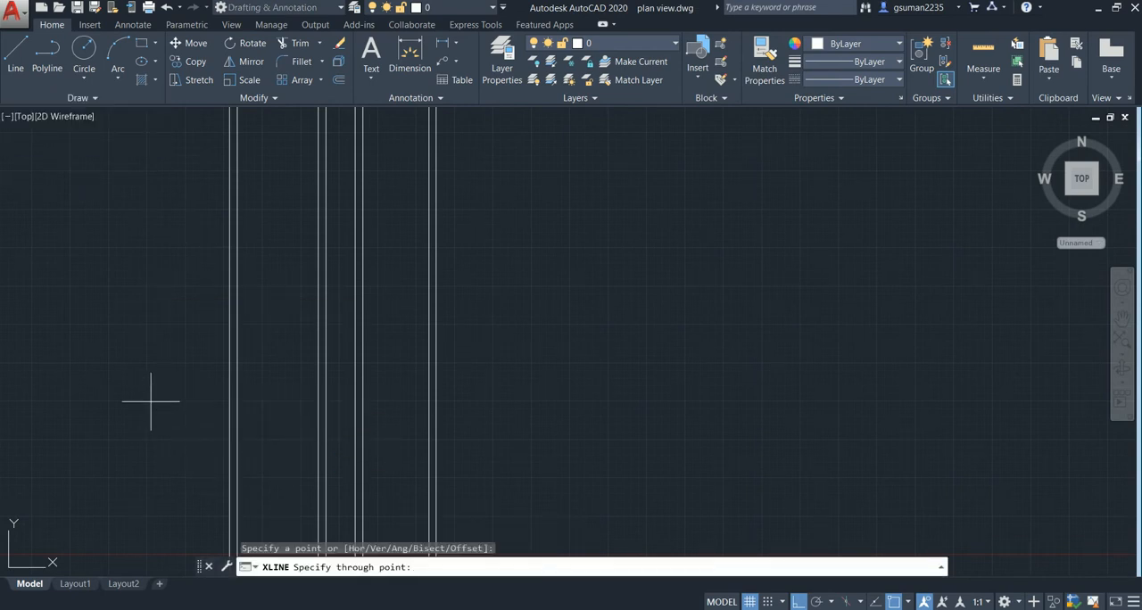
pyautogui.click(543, 401)
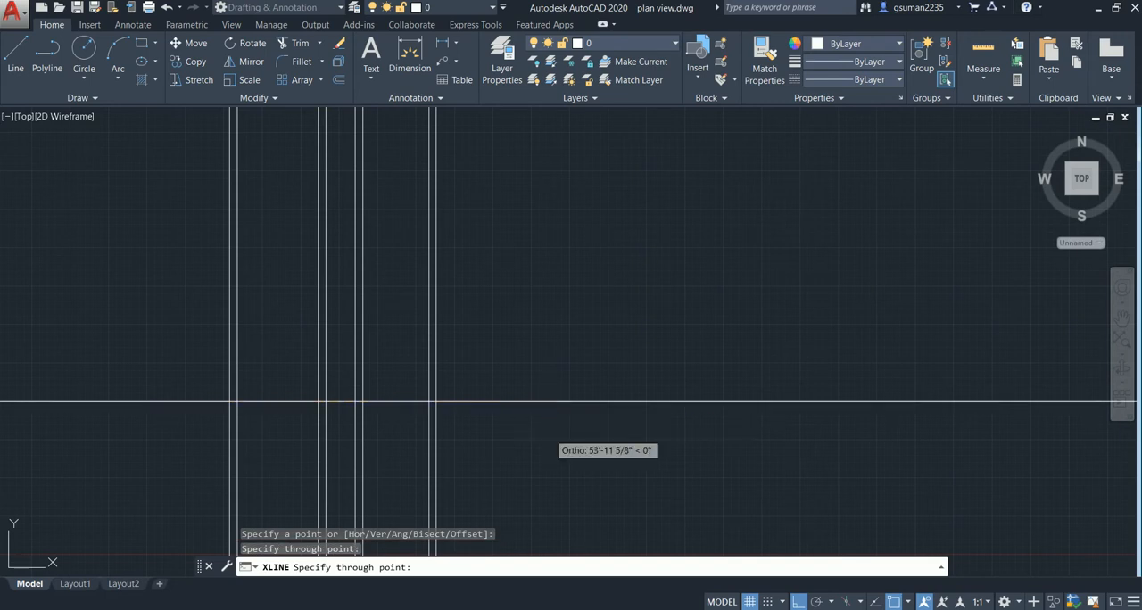
pyautogui.press('Escape')
# - Offset the horizontal construction line 1' upward to form the bottom wall pair
pyautogui.write('o')
pyautogui.press('Return')
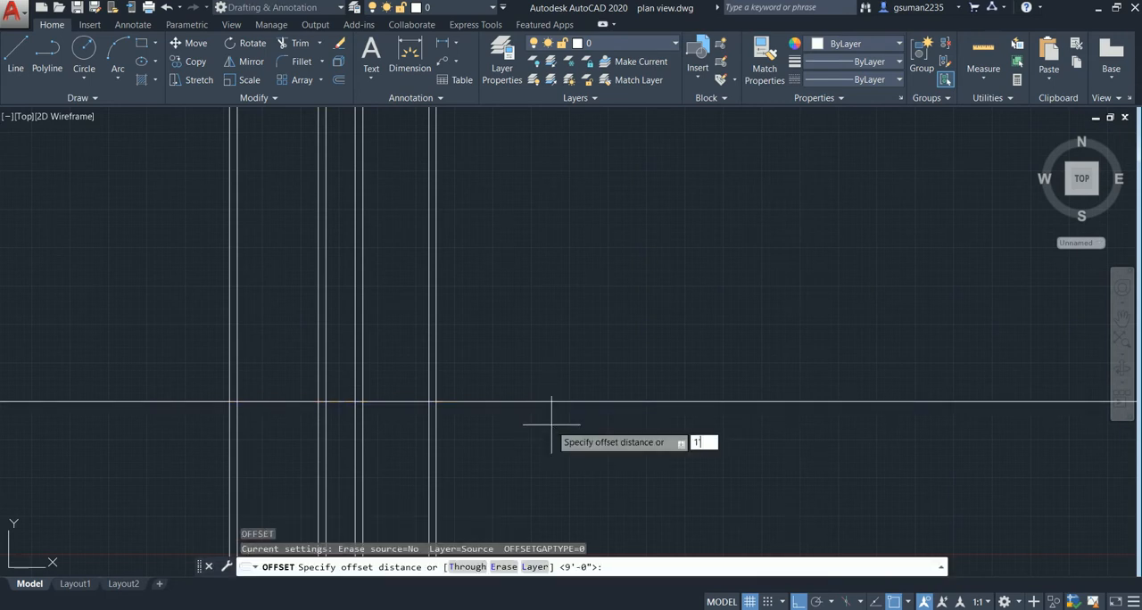
pyautogui.write("1'")
pyautogui.press('Return')
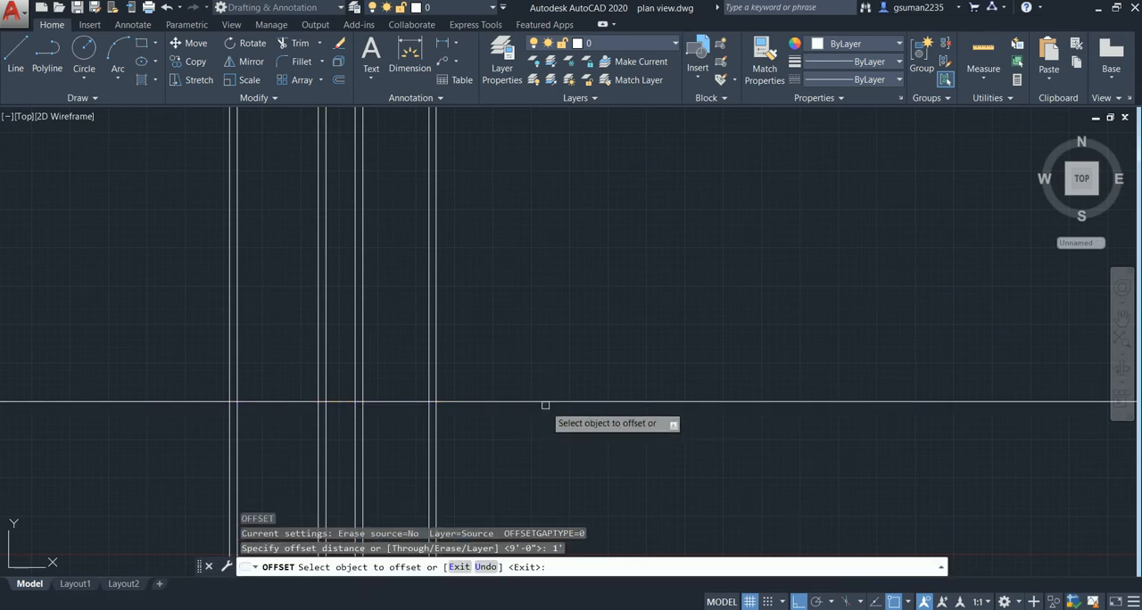
pyautogui.click(544, 401)
pyautogui.click(527, 381)
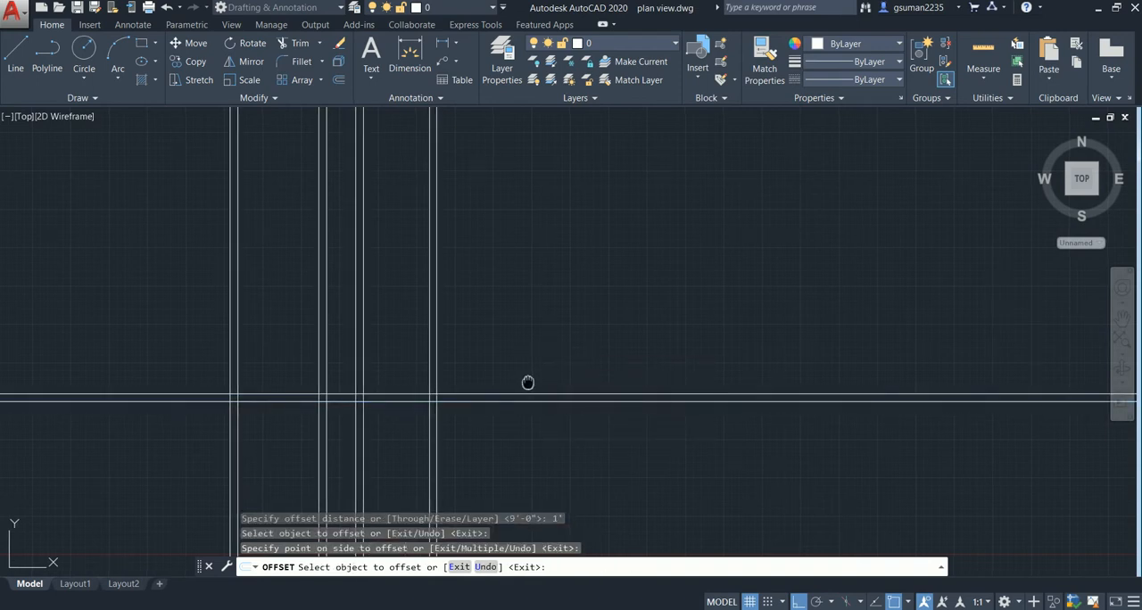
# - Offset the upper line of the bottom horizontal pair 12' upward, and offset the new line 1' further up
pyautogui.moveTo(527, 382); pyautogui.dragTo(617, 446, button='middle')
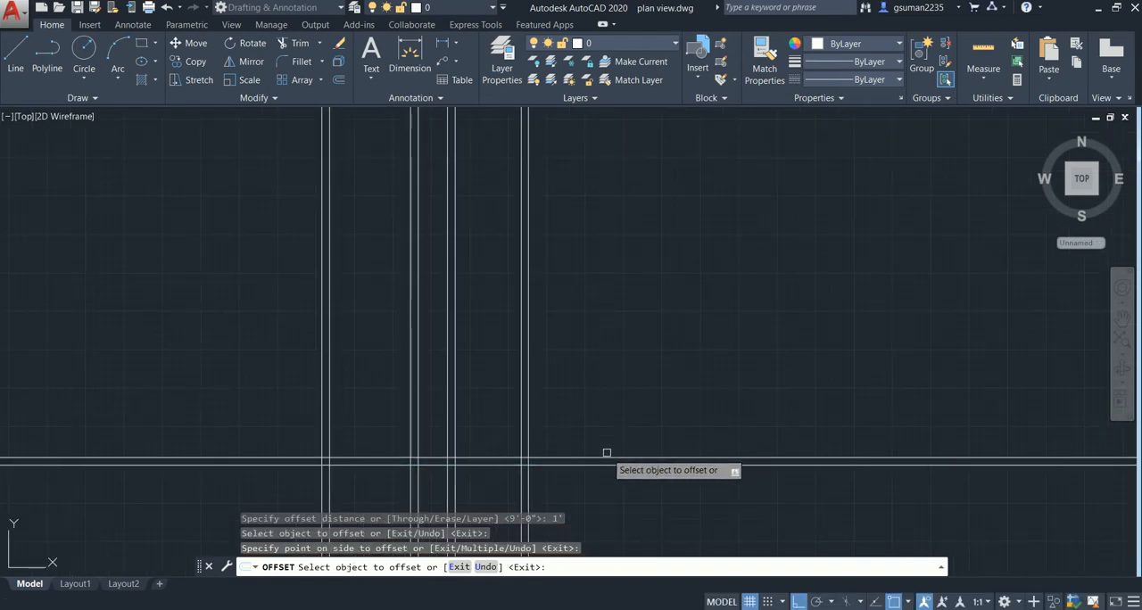
pyautogui.click(604, 457)
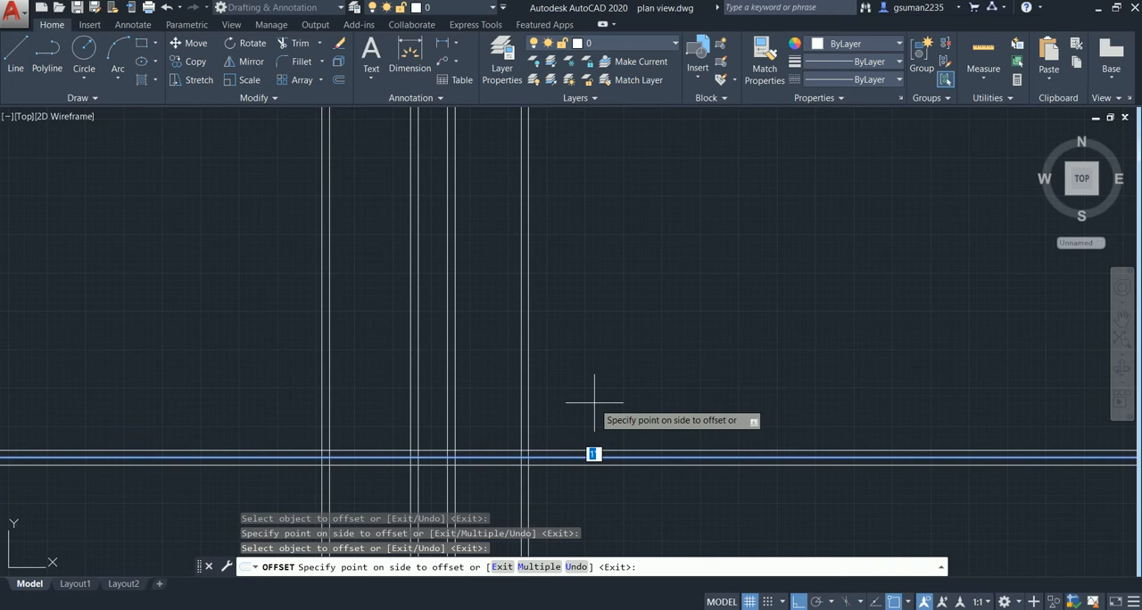
pyautogui.write("12'")
pyautogui.press('Return')
pyautogui.click(591, 367)
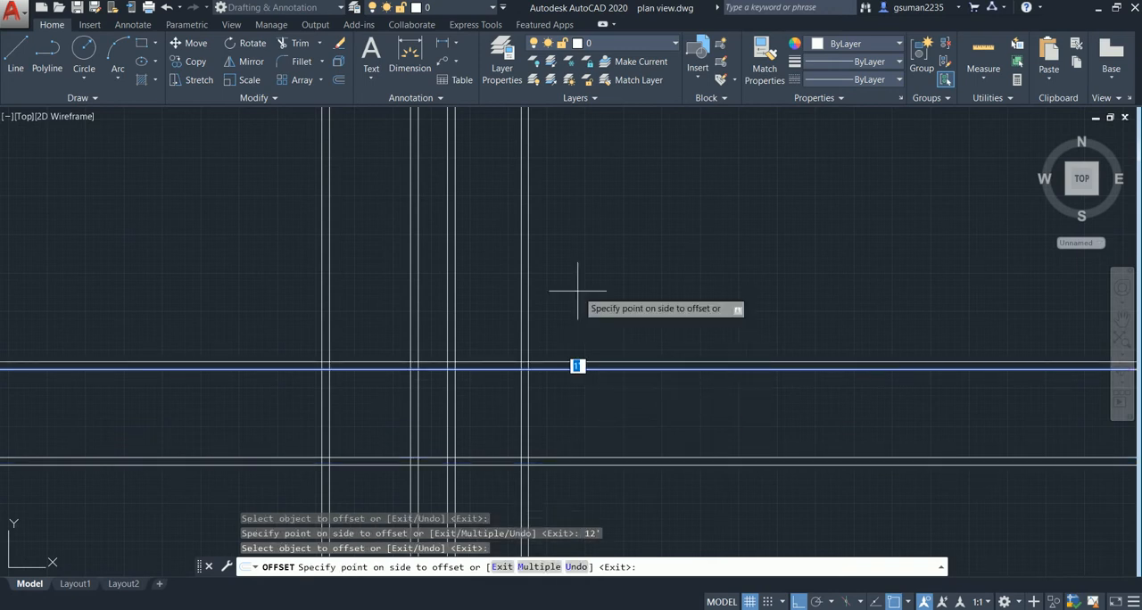
pyautogui.click(578, 289)
# - Offset the upper line of the second horizontal pair 11' upward, and offset the new line 1' further up
pyautogui.click(579, 362)
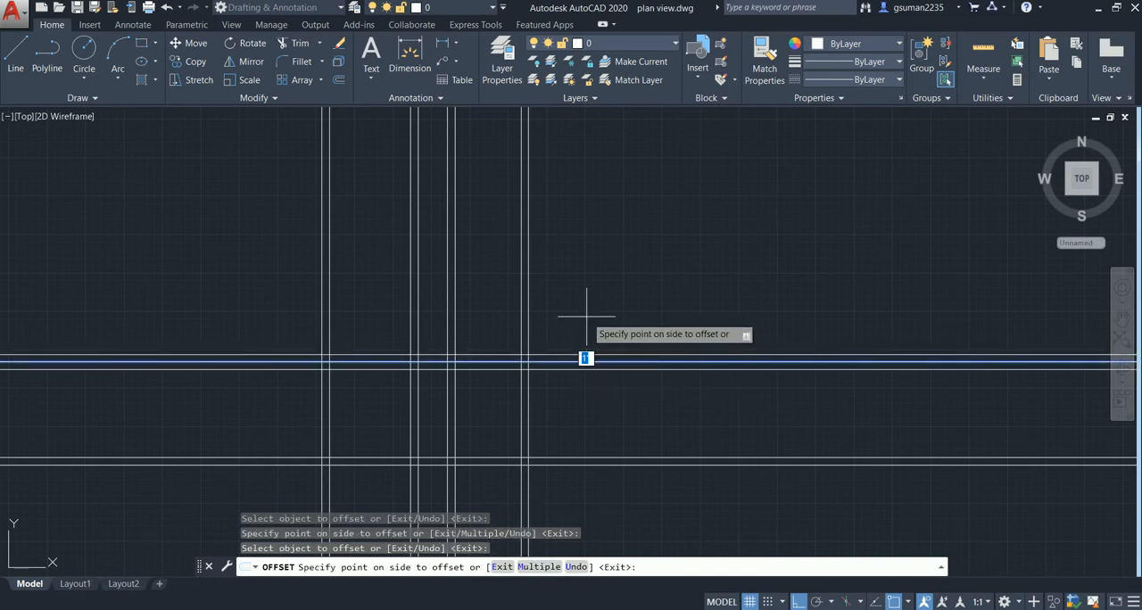
pyautogui.write("11'")
pyautogui.press('Return')
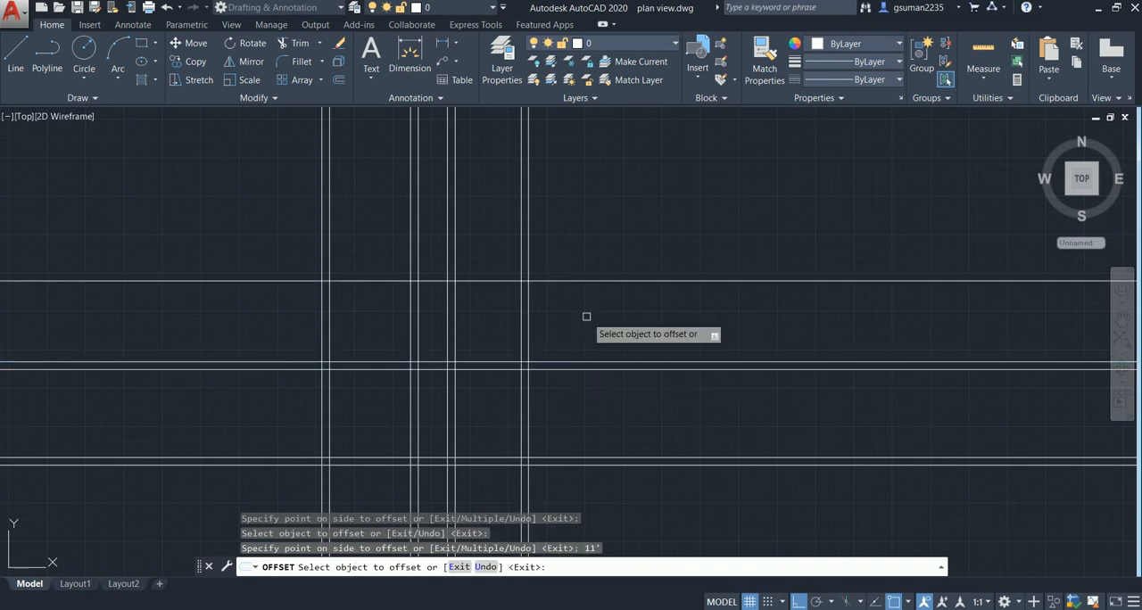
pyautogui.click(604, 282)
pyautogui.click(604, 255)
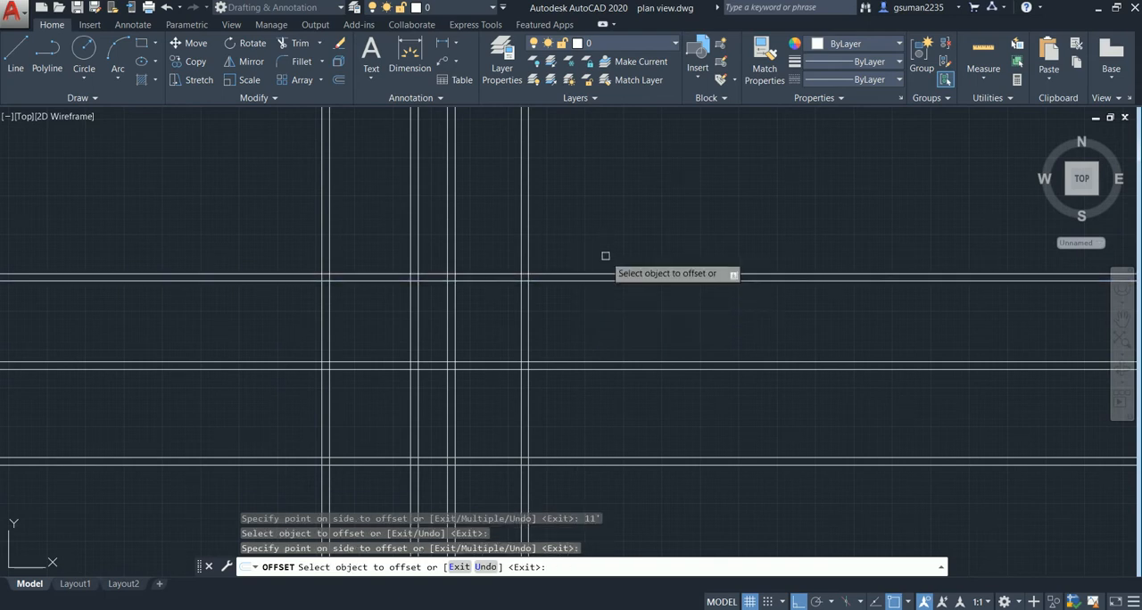
# - Offset the upper line of the third horizontal pair 11' upward, and offset the new line 1' further up
pyautogui.click(605, 270)
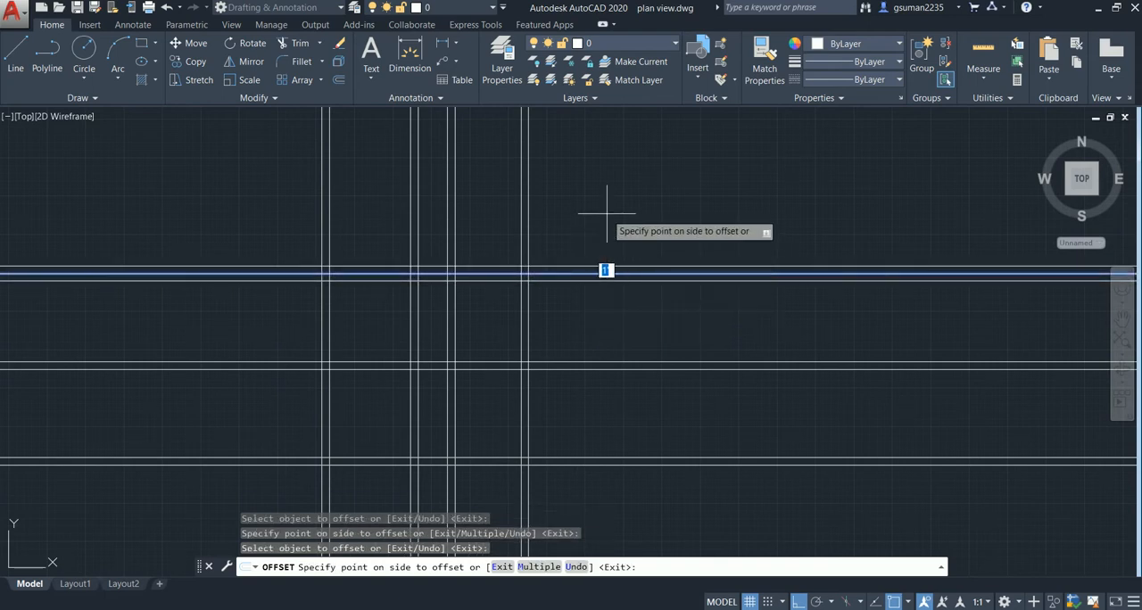
pyautogui.write("11'")
pyautogui.press('Return')
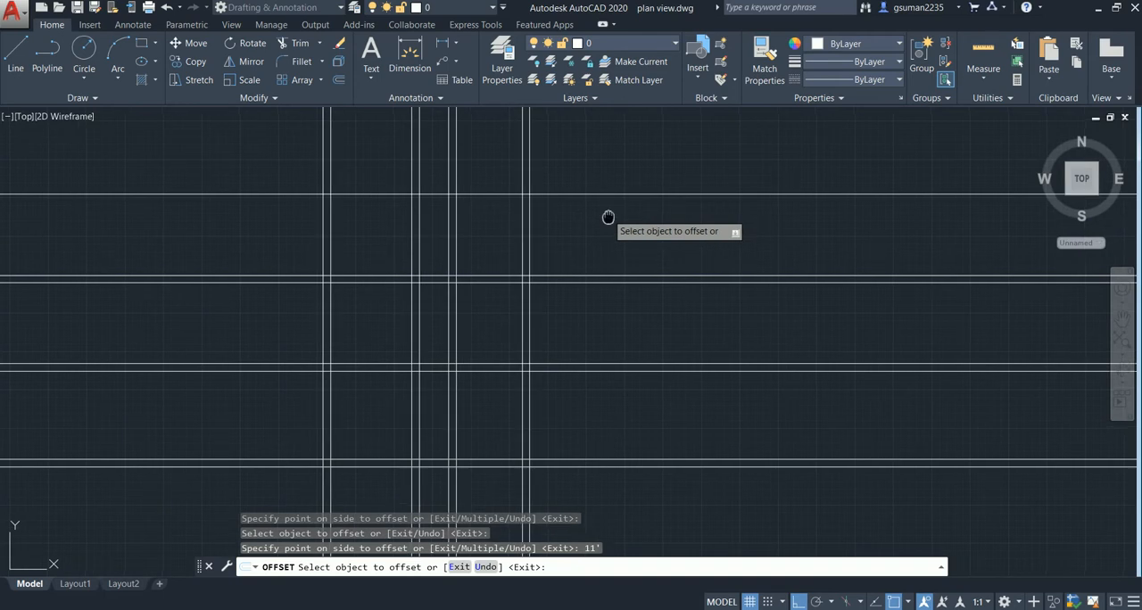
pyautogui.moveTo(606, 220); pyautogui.dragTo(617, 279, button='middle')
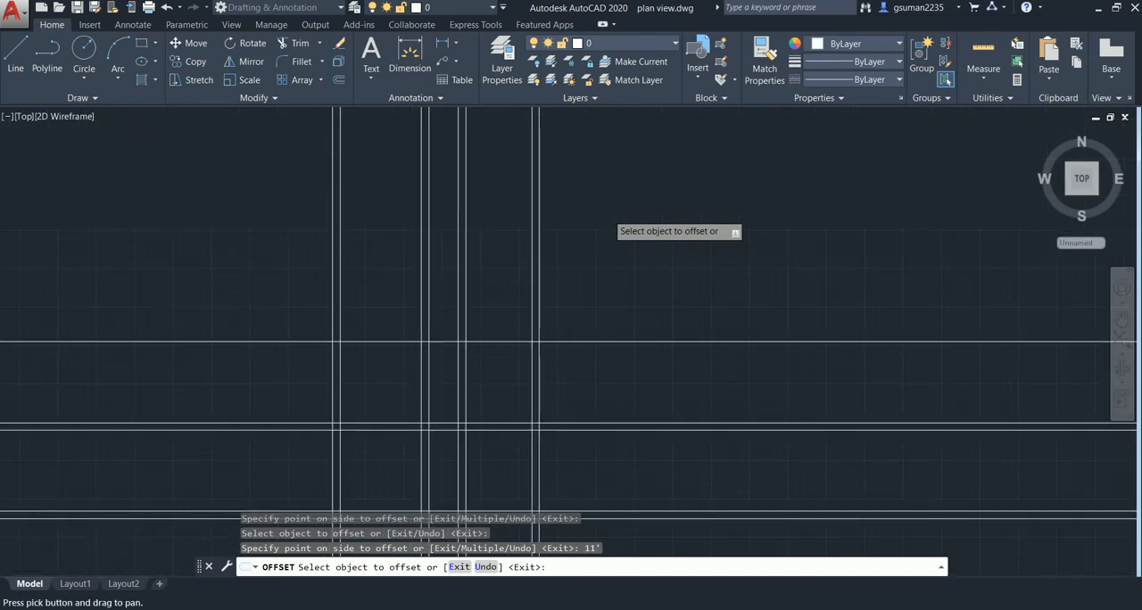
pyautogui.click(615, 340)
pyautogui.click(607, 332)
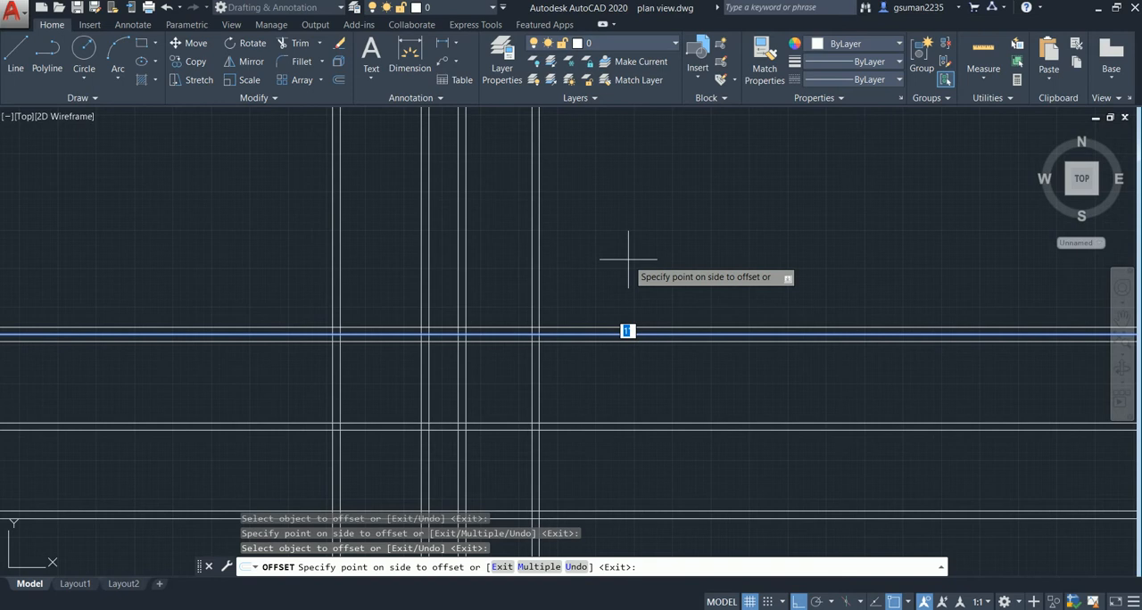
# - Offset the upper line of the fourth horizontal pair 6'6" upward, and offset the new line 1' further up
pyautogui.scroll(-3, 628, 259)
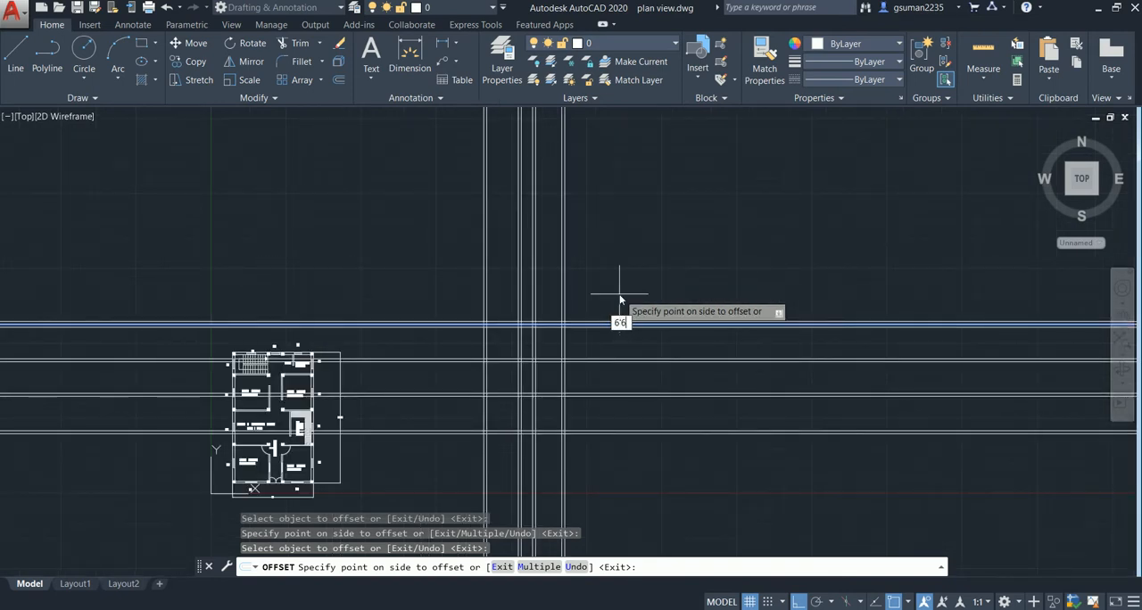
pyautogui.click(620, 300)
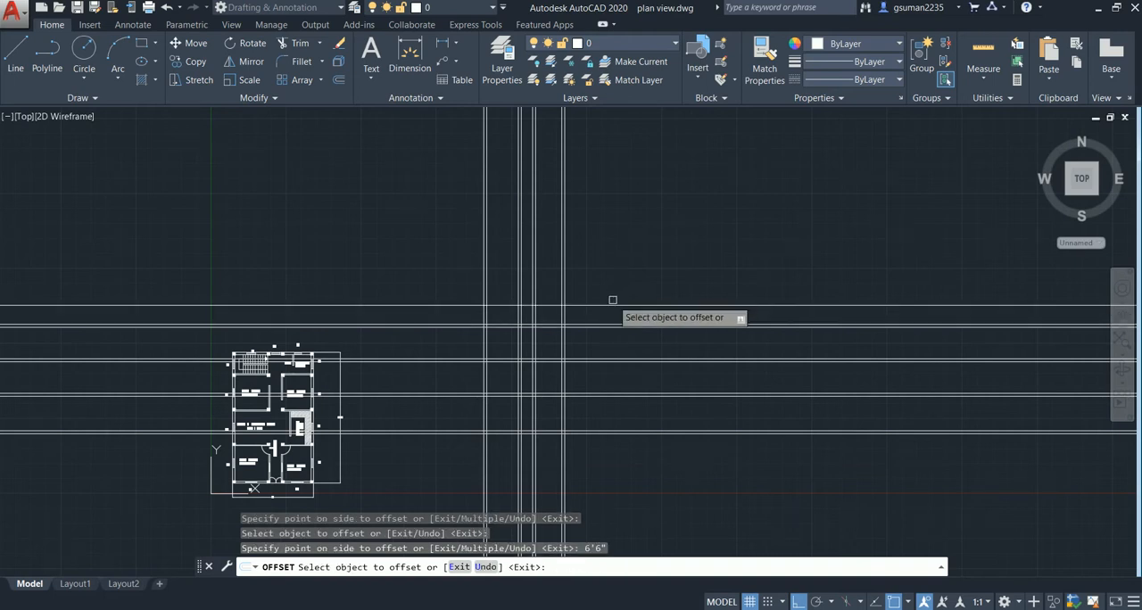
pyautogui.click(619, 304)
pyautogui.click(625, 277)
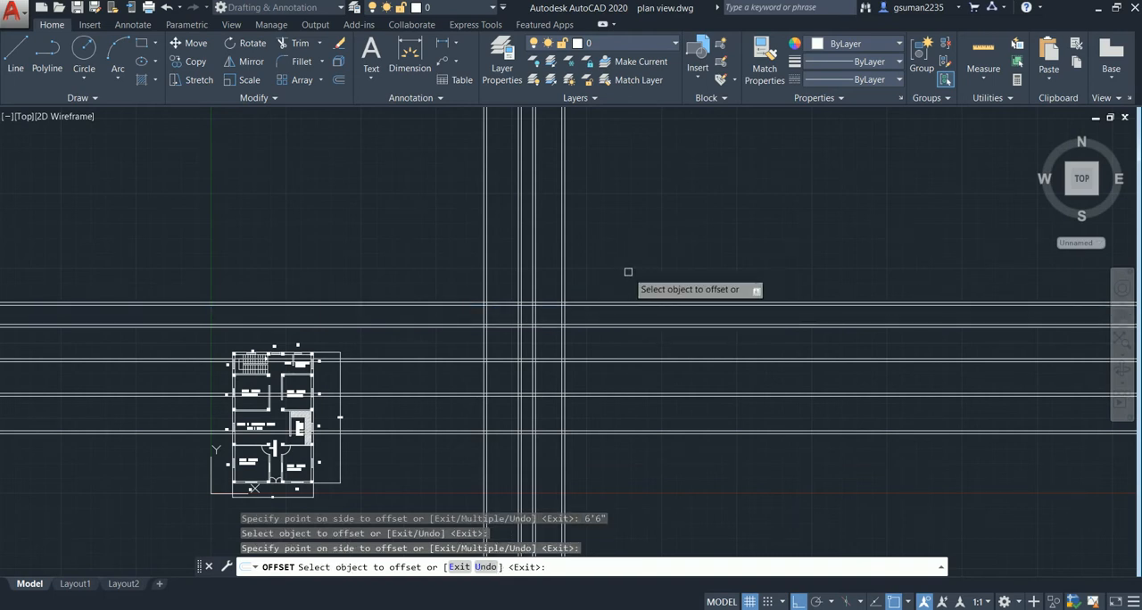
pyautogui.press('Escape')
# - Draw a rectangle over the crossing of the leftmost vertical pair and the topmost horizontal pair
pyautogui.scroll(5, 639, 326)
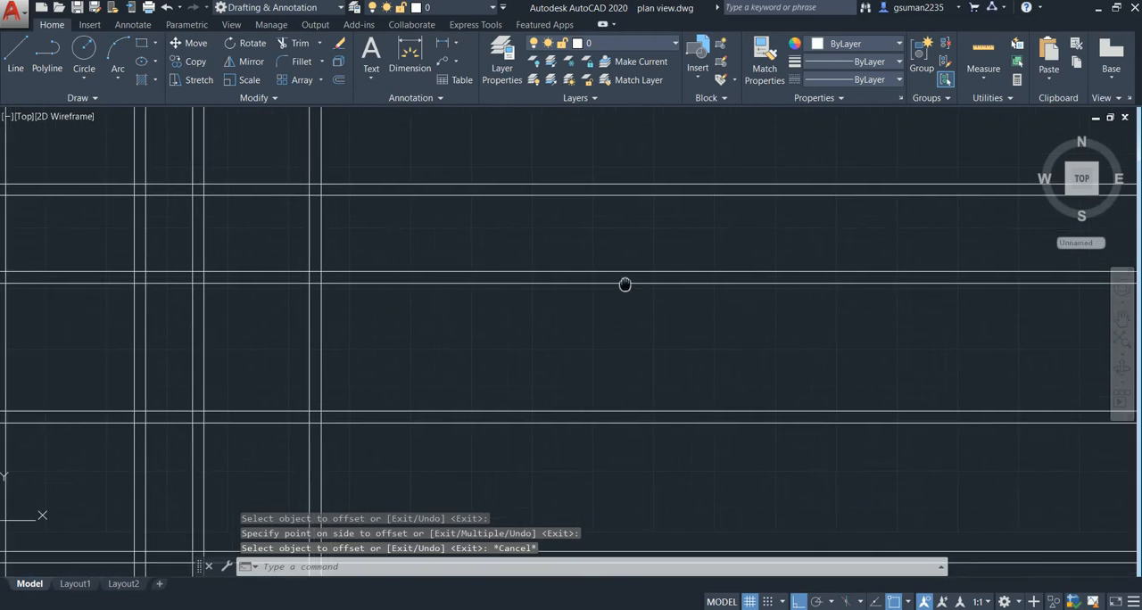
pyautogui.moveTo(624, 283); pyautogui.dragTo(853, 255, button='middle')
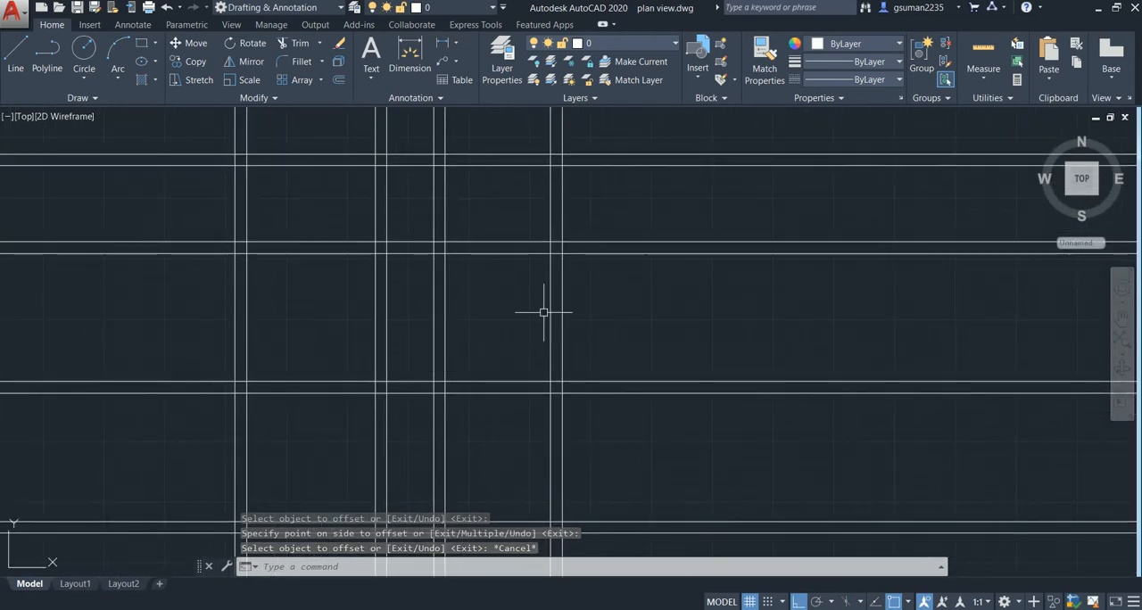
pyautogui.scroll(-3, 543, 312)
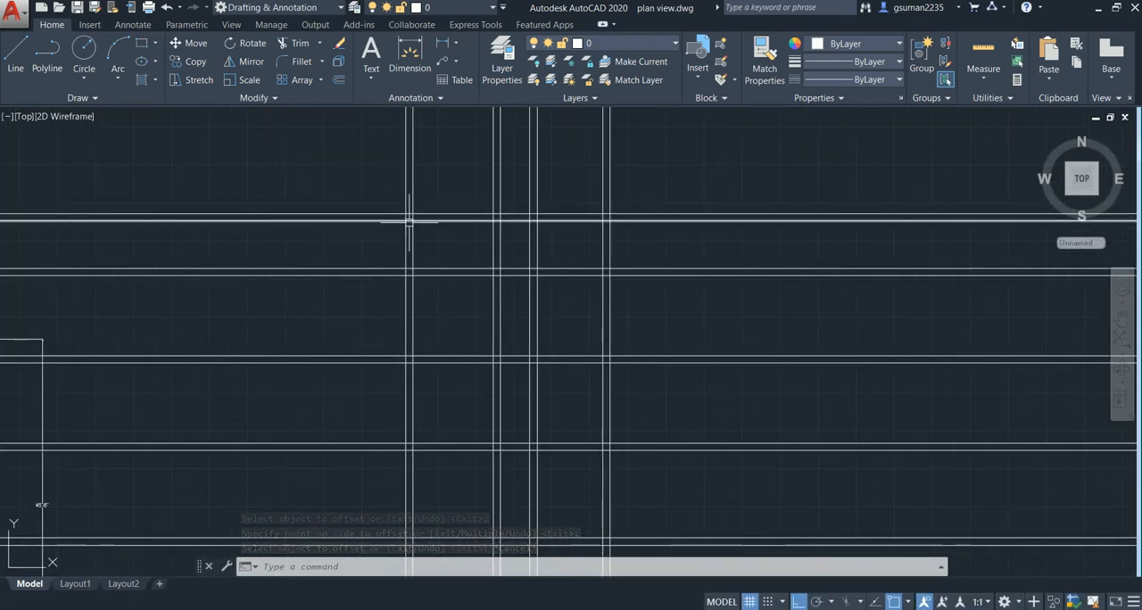
pyautogui.scroll(5, 410, 221)
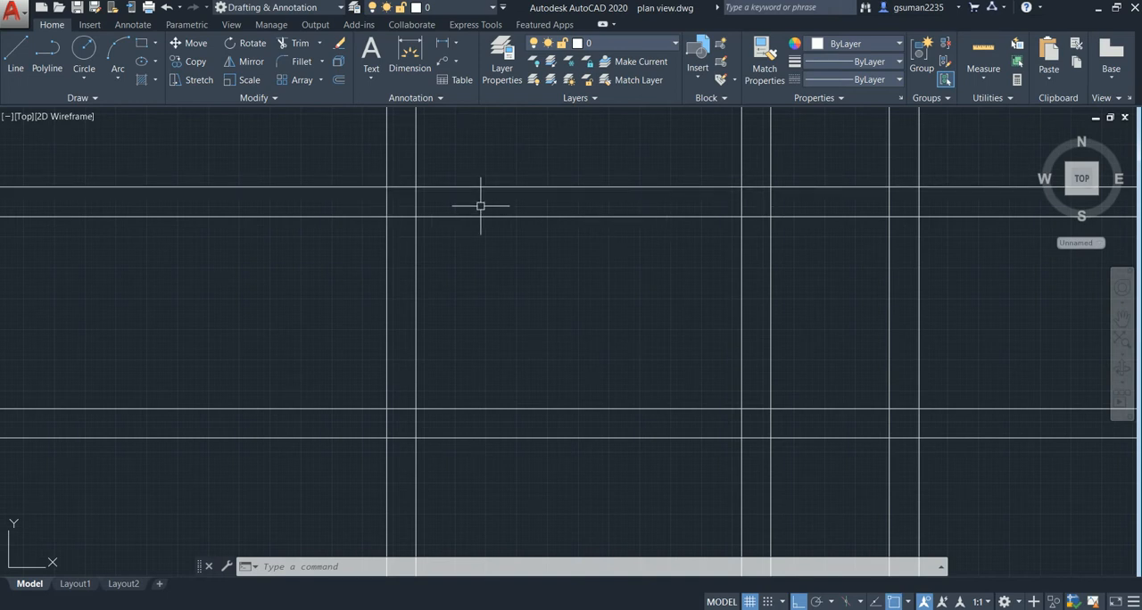
pyautogui.scroll(2, 395, 212)
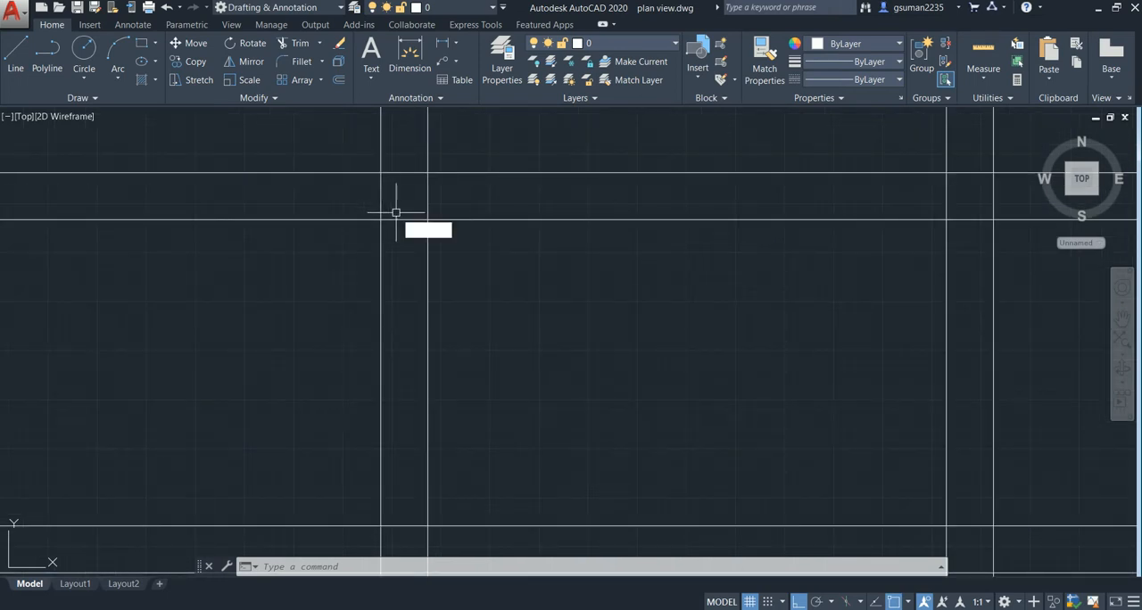
pyautogui.write('c')
pyautogui.press('Escape')
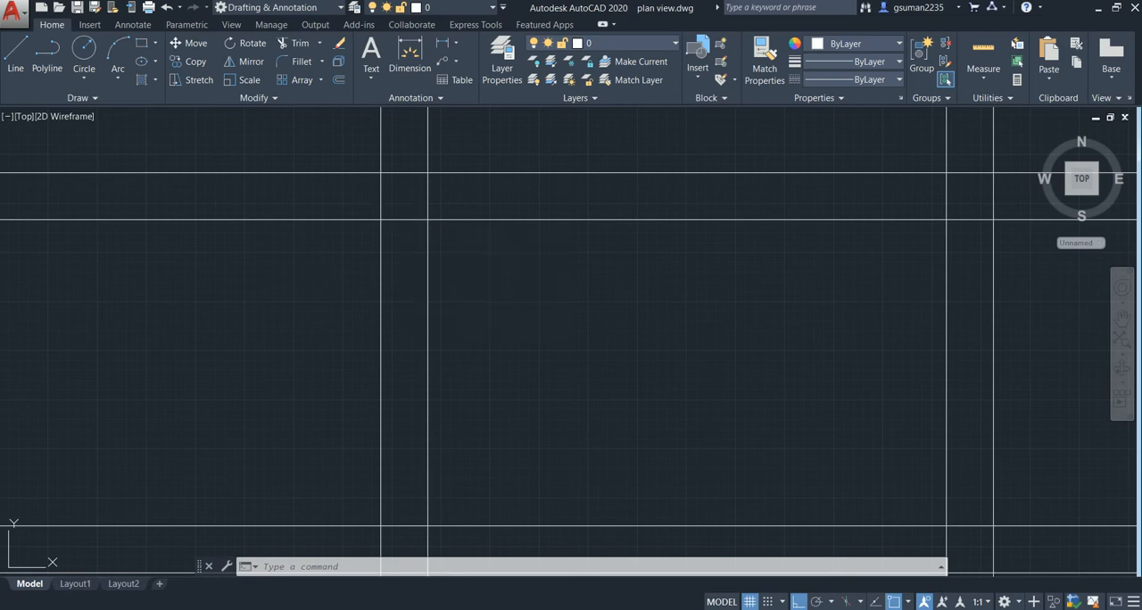
pyautogui.click(381, 172)
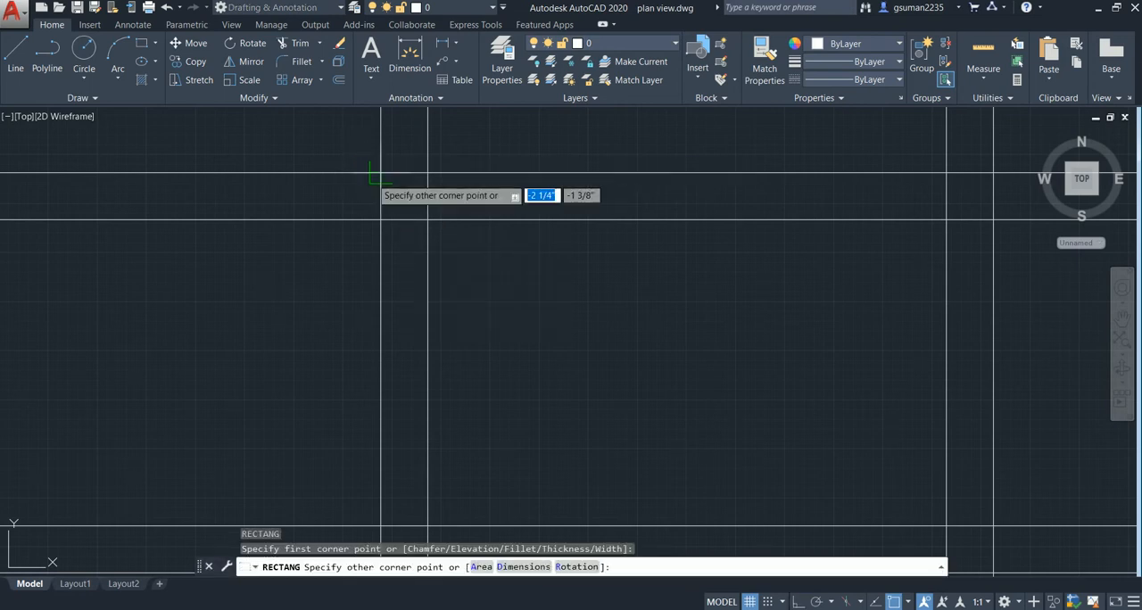
pyautogui.click(428, 219)
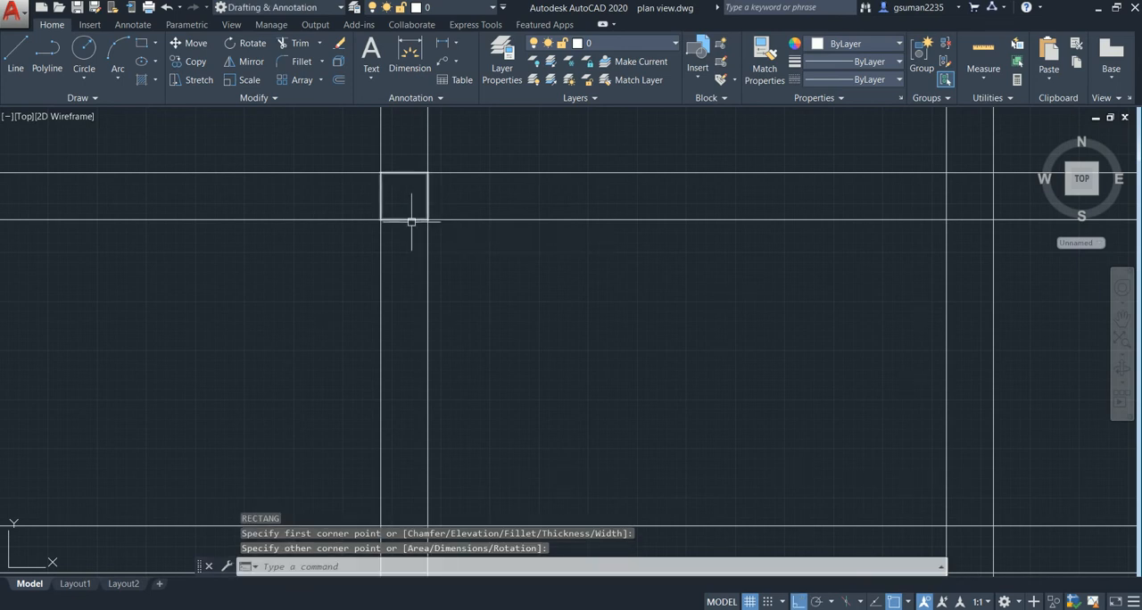
pyautogui.press('Escape')
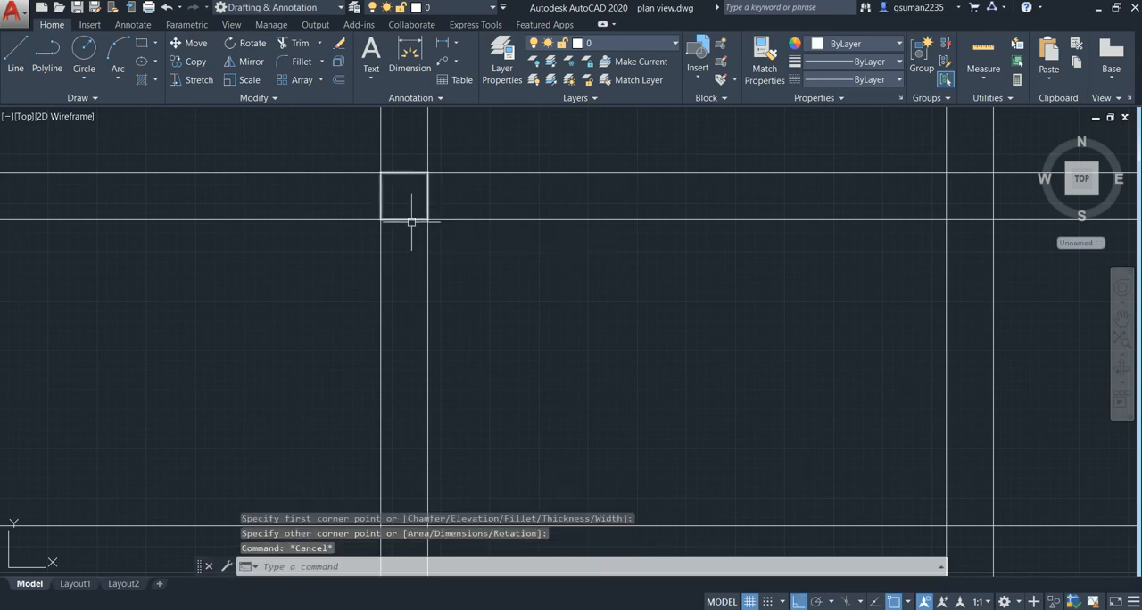
# - Fill the rectangle at the top-left wall crossing with a SOLID hatch
pyautogui.click(142, 81)
pyautogui.press('Escape')
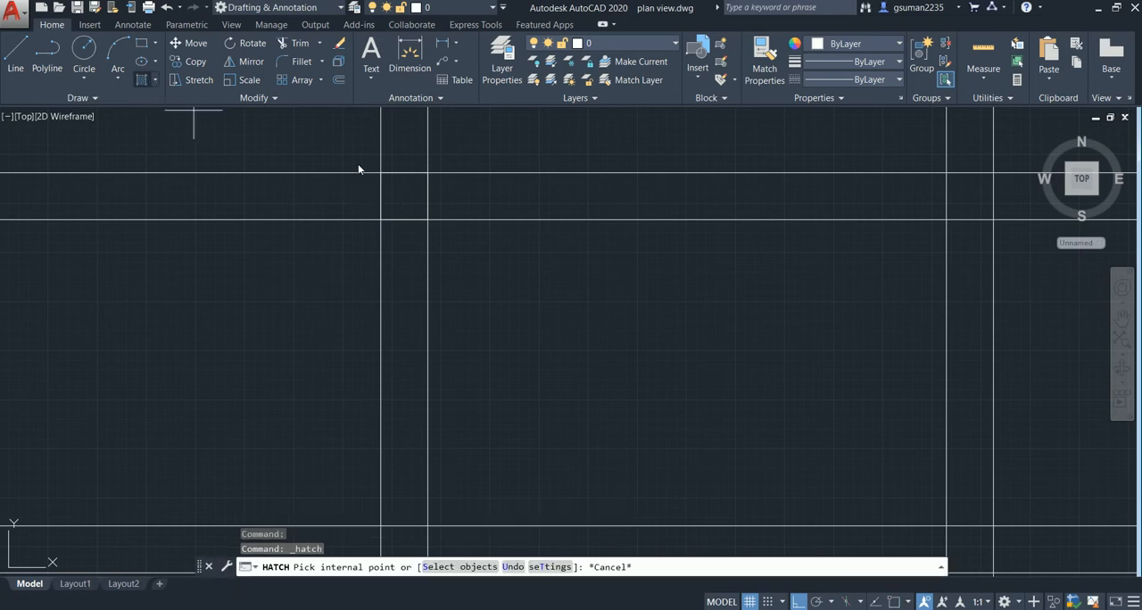
pyautogui.click(142, 80)
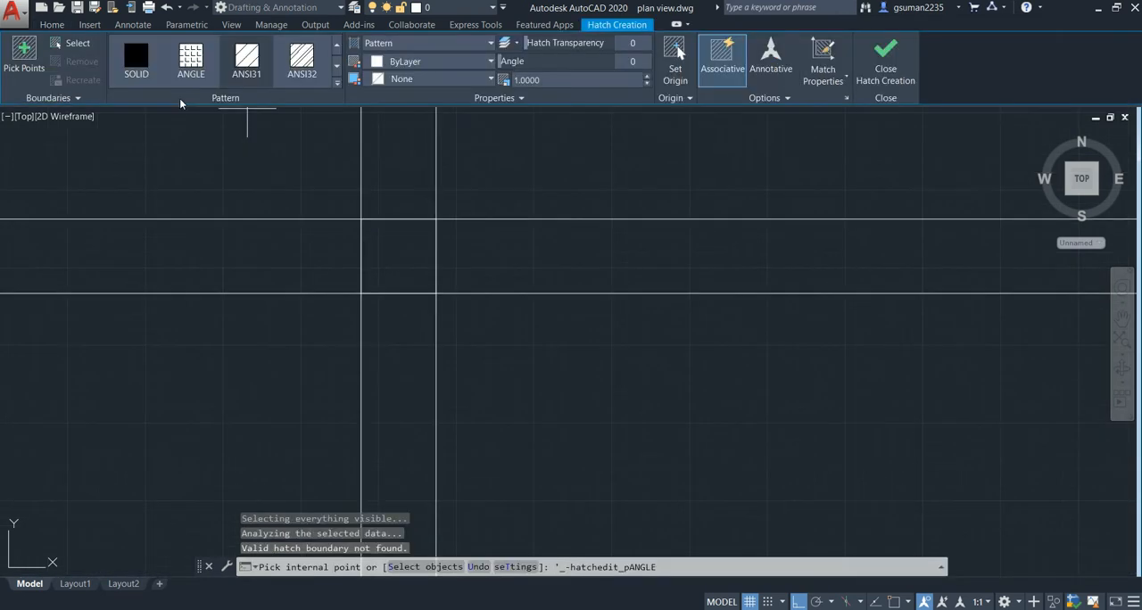
pyautogui.click(129, 56)
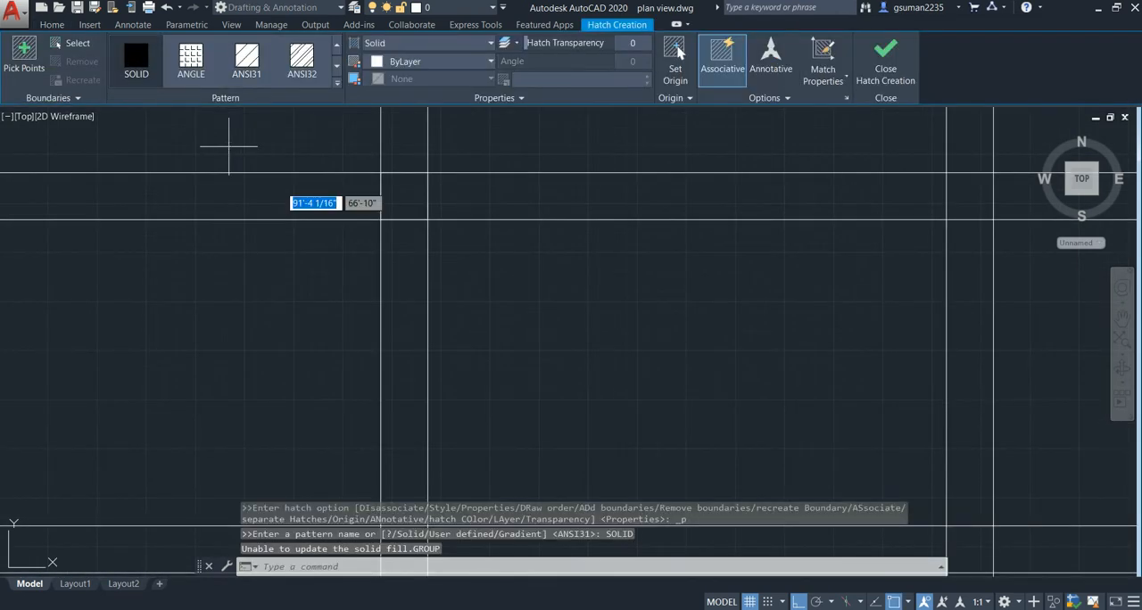
pyautogui.click(401, 192)
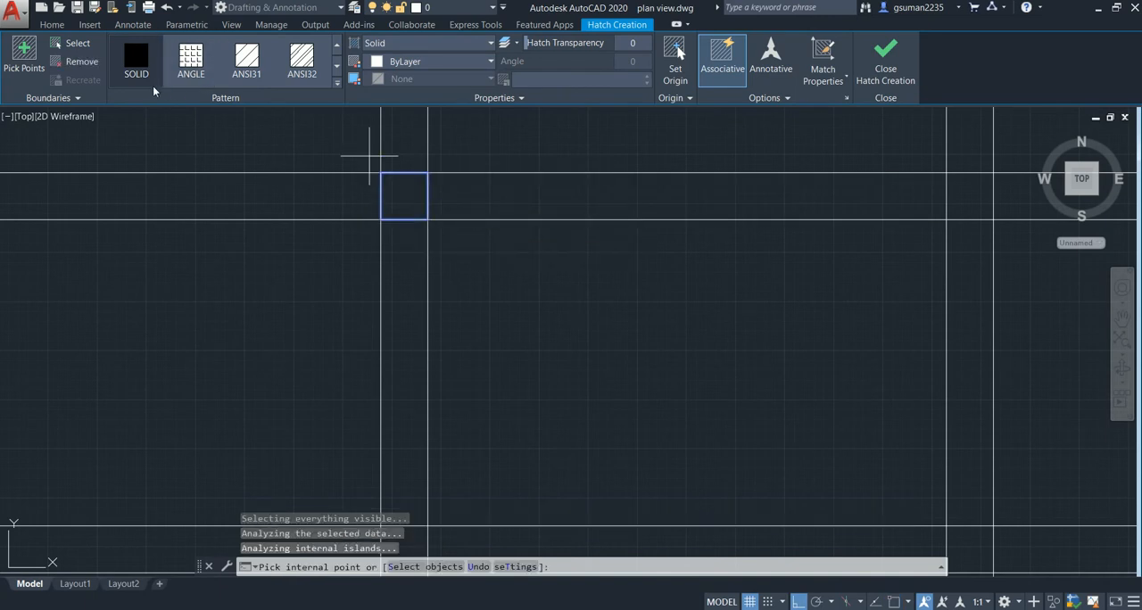
pyautogui.click(136, 67)
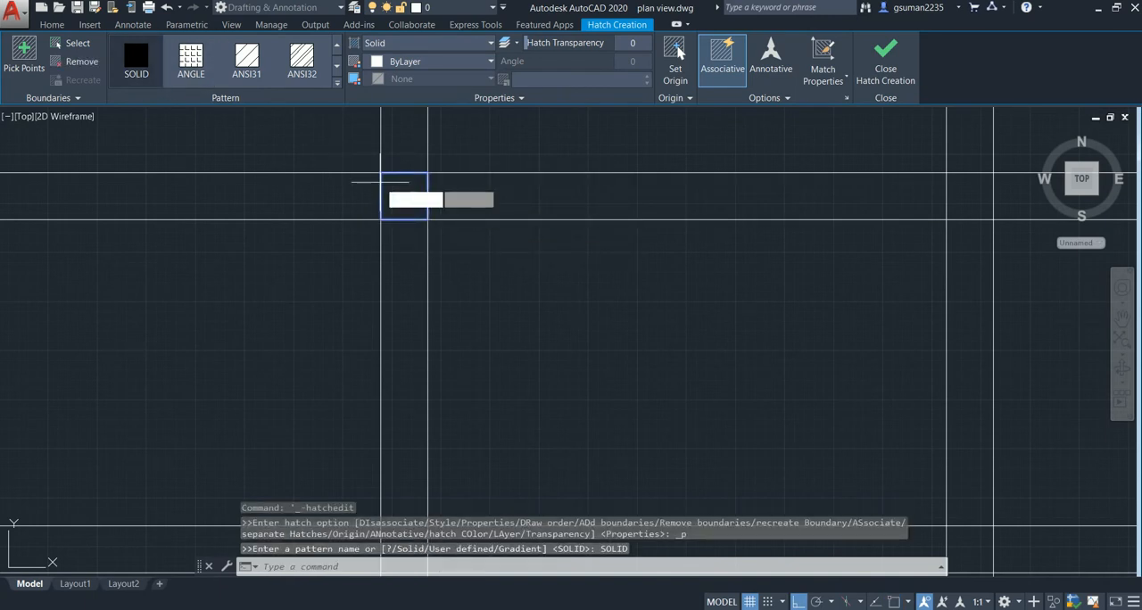
pyautogui.click(397, 185)
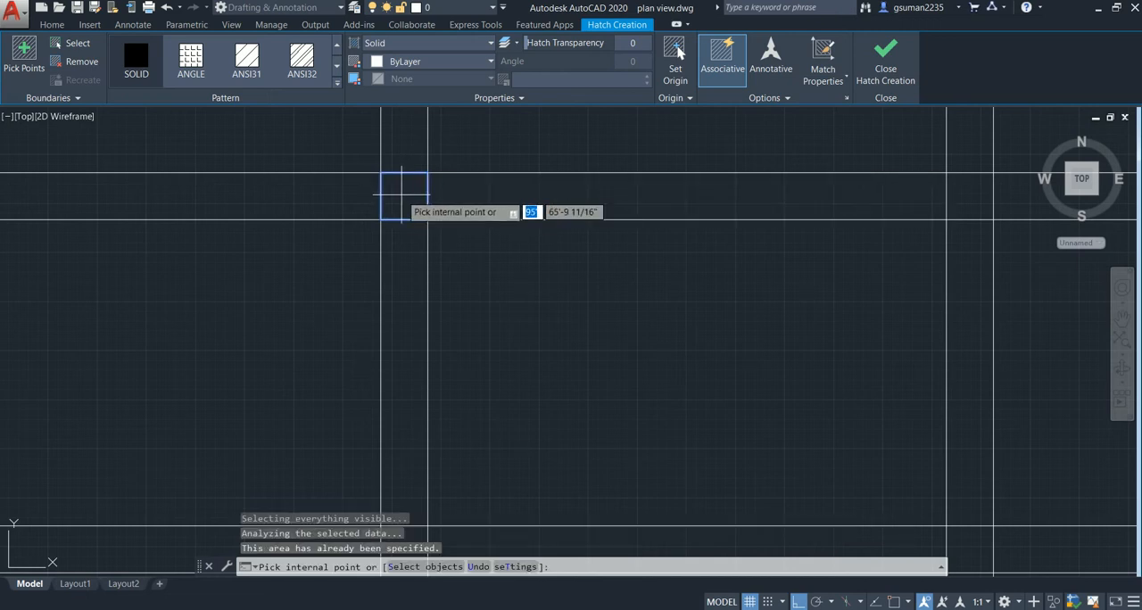
pyautogui.press('Escape')
# - Examine the filled column square and the other wall-line crossings along the top row
pyautogui.scroll(3, 416, 236)
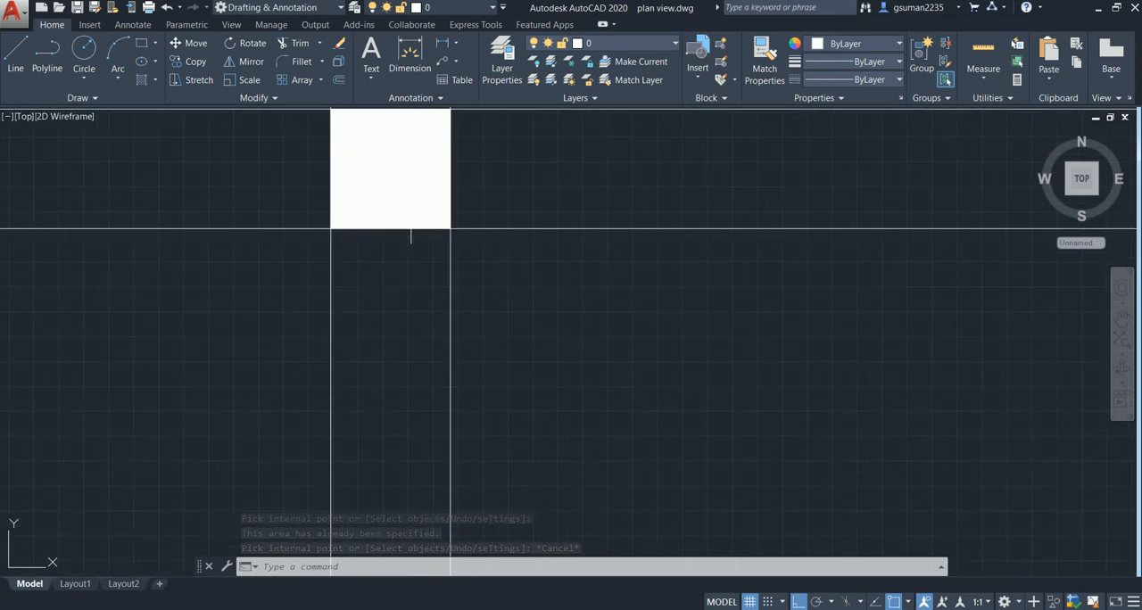
pyautogui.scroll(-3, 418, 233)
pyautogui.moveTo(418, 235); pyautogui.dragTo(384, 263, button='middle')
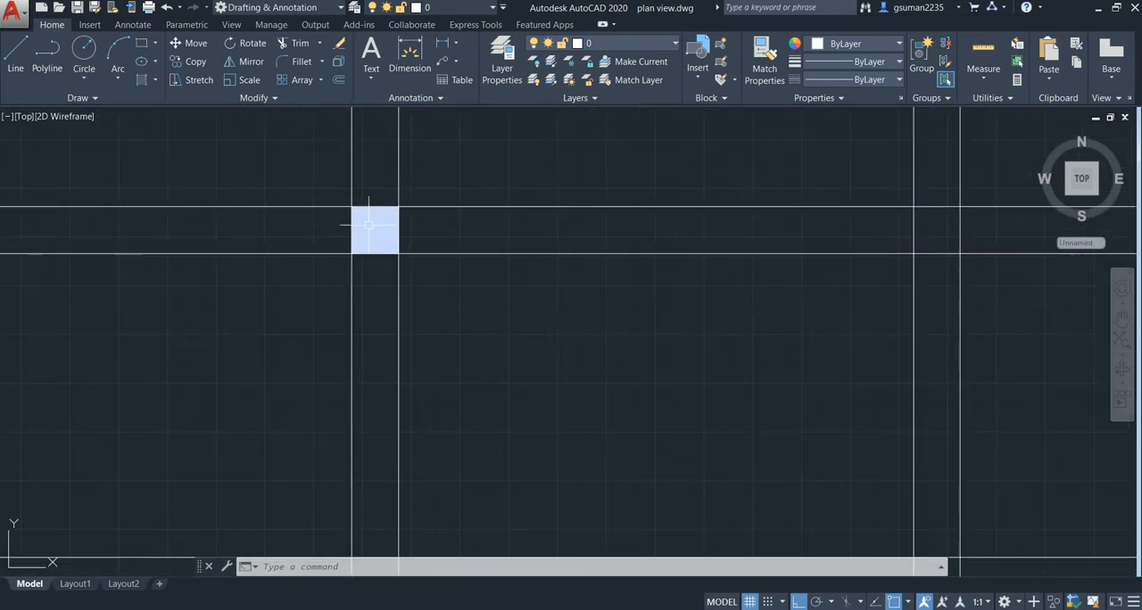
pyautogui.scroll(3, 371, 225)
pyautogui.scroll(-2, 339, 250)
pyautogui.scroll(-4, 491, 278)
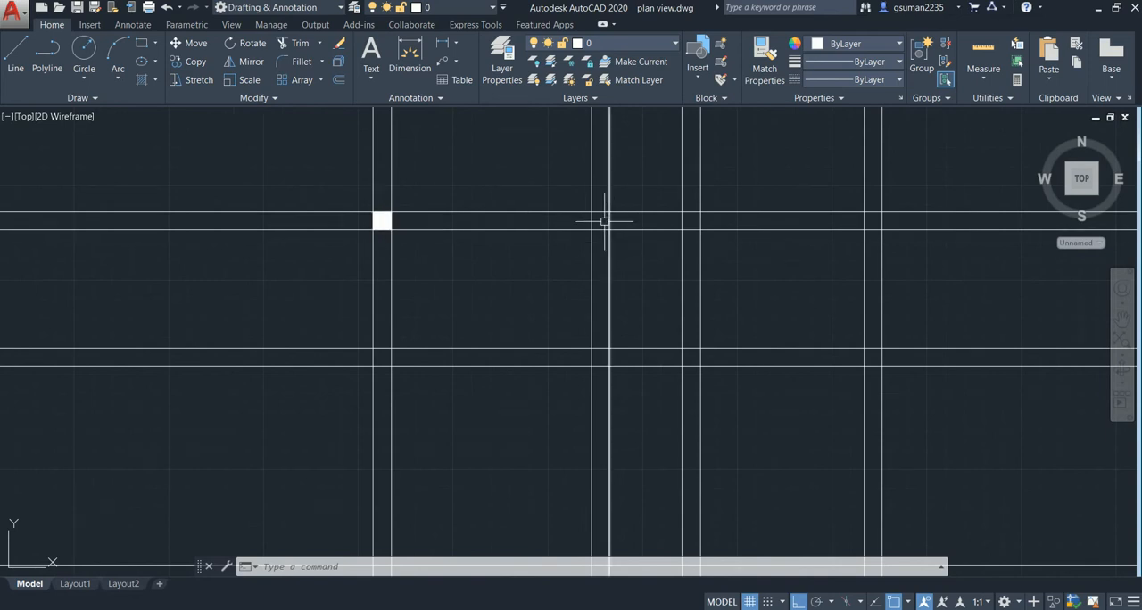
pyautogui.scroll(2, 690, 221)
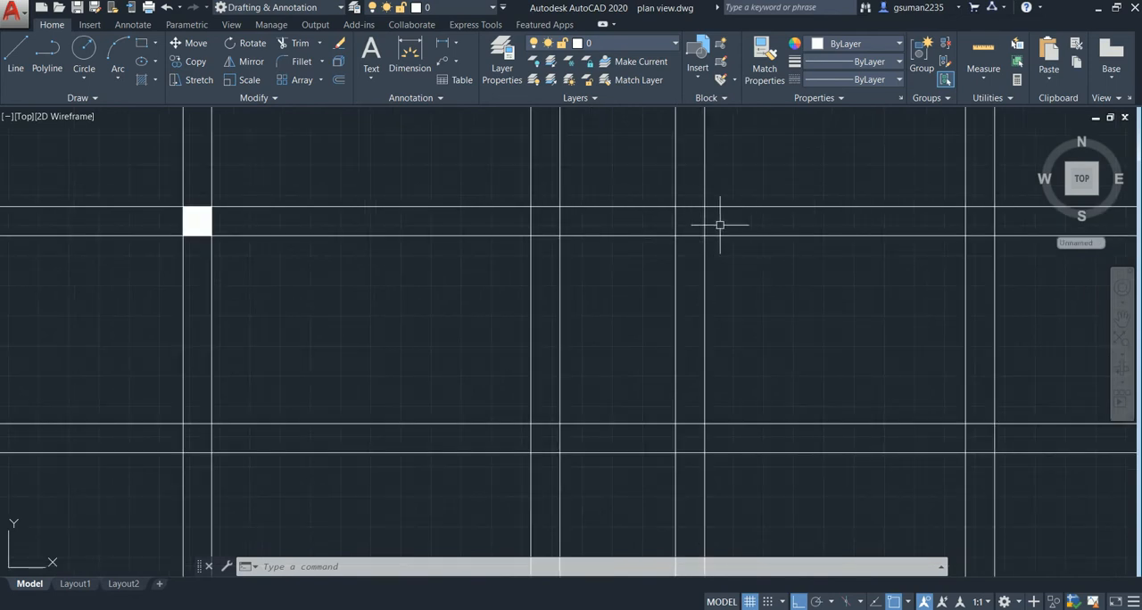
pyautogui.scroll(-2, 720, 224)
# - Copy the filled top-left column, with Ortho off, onto the other three crossings of the topmost horizontal pair
pyautogui.click(343, 170)
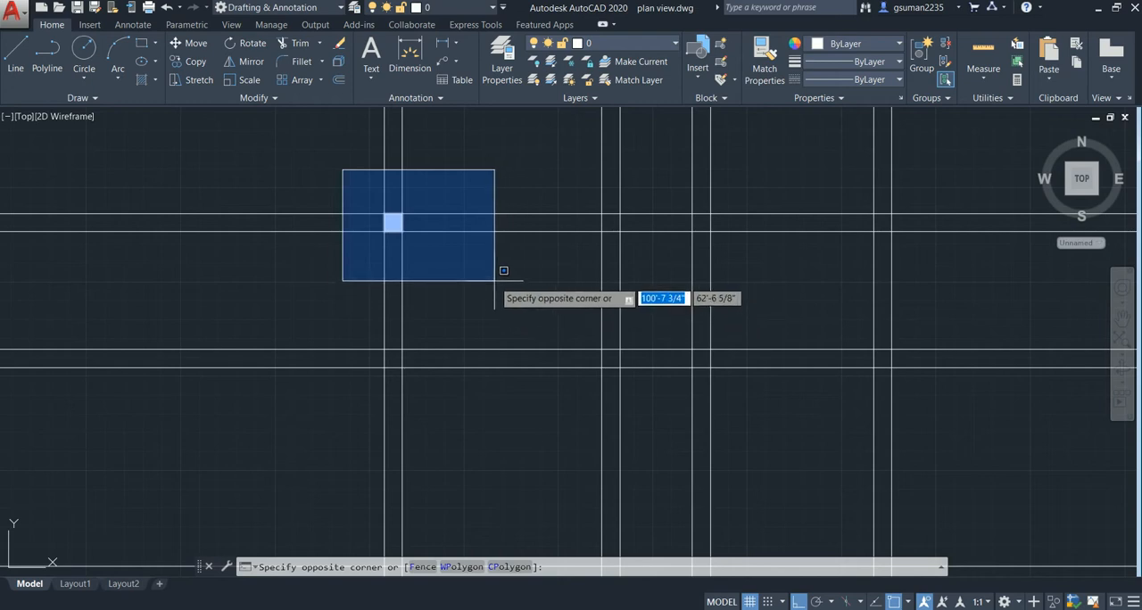
pyautogui.click(508, 284)
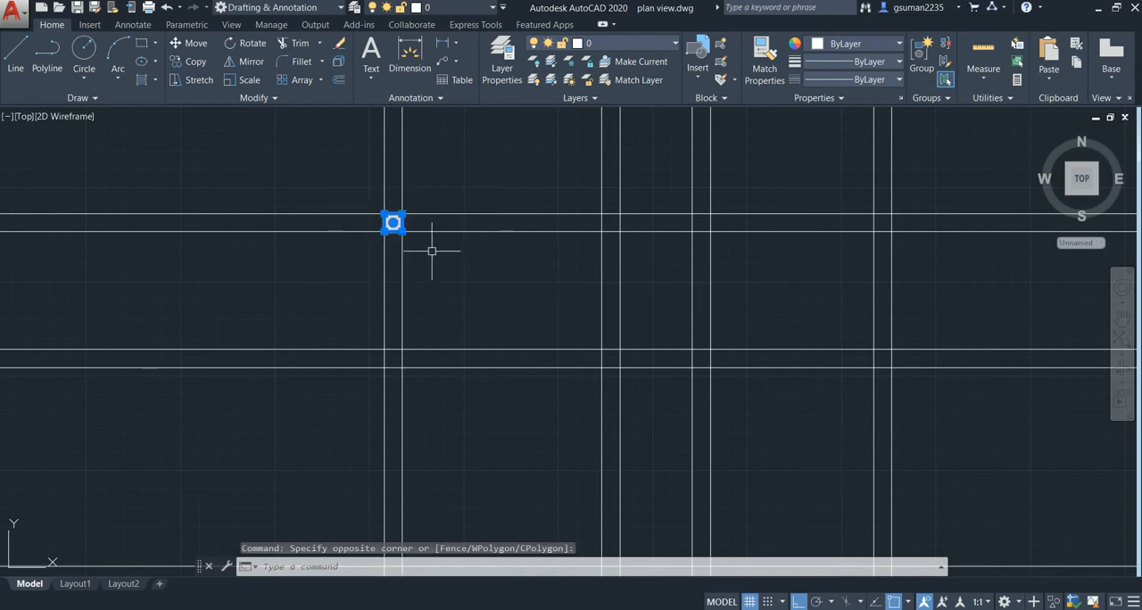
pyautogui.write('co')
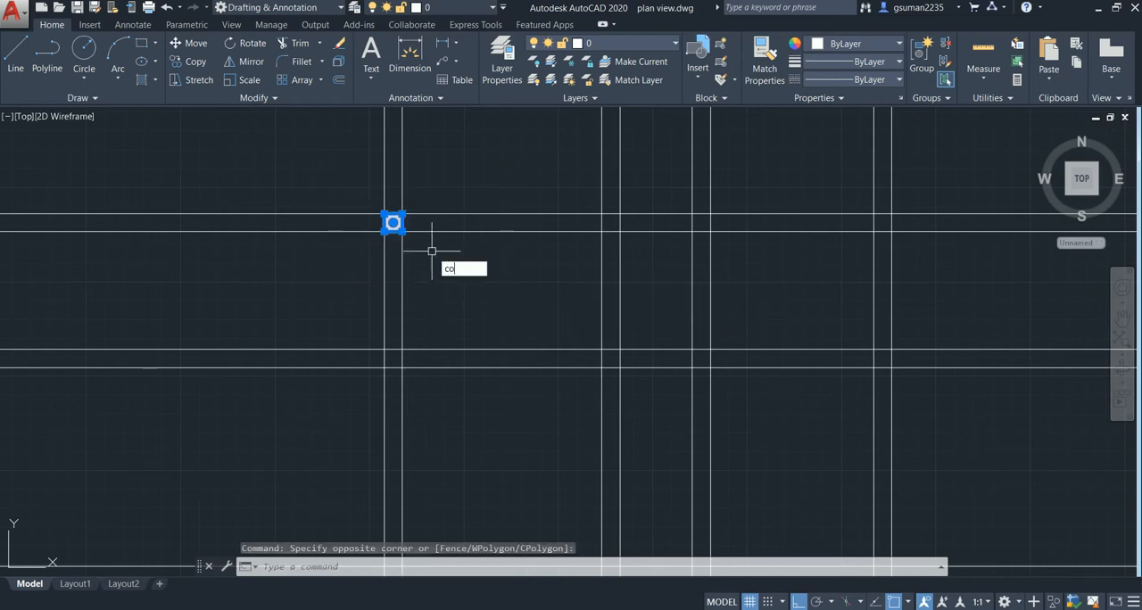
pyautogui.press('Return')
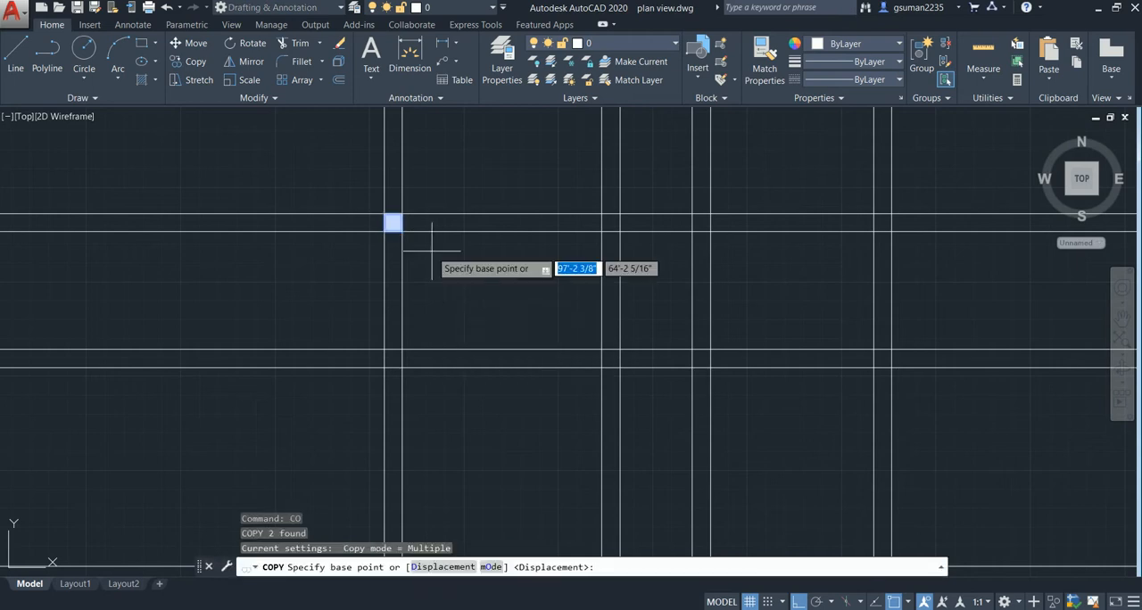
pyautogui.click(393, 223)
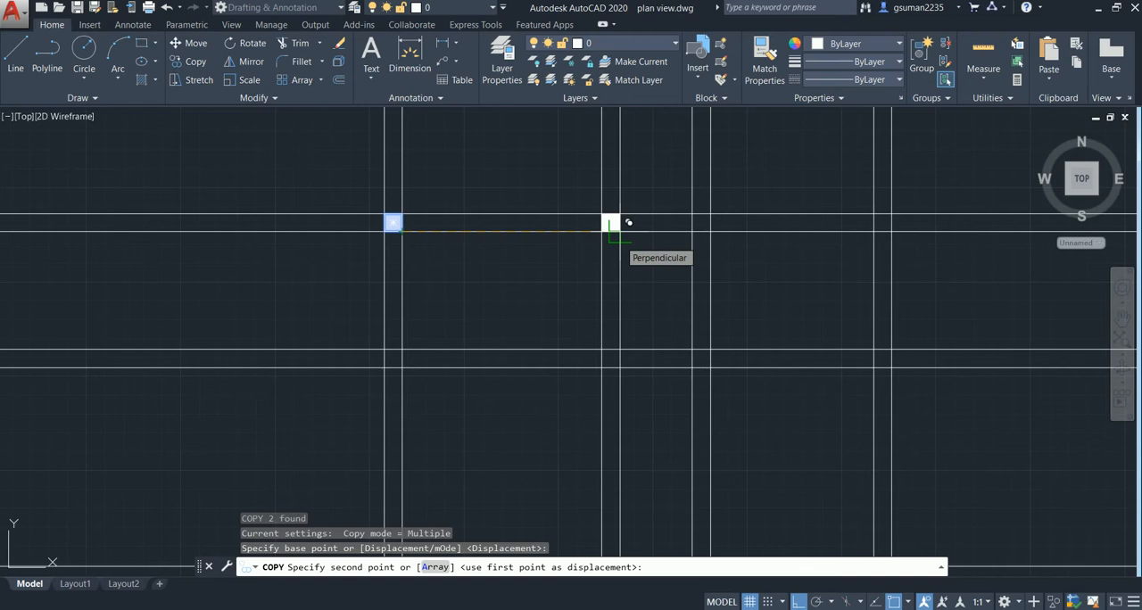
pyautogui.press('F8')
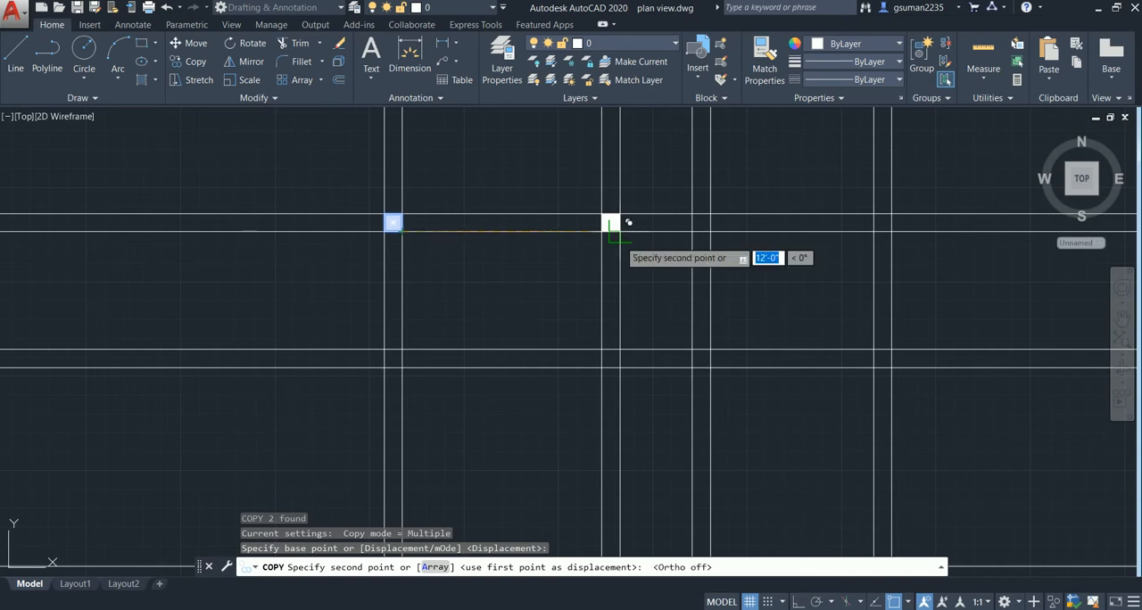
pyautogui.click(610, 223)
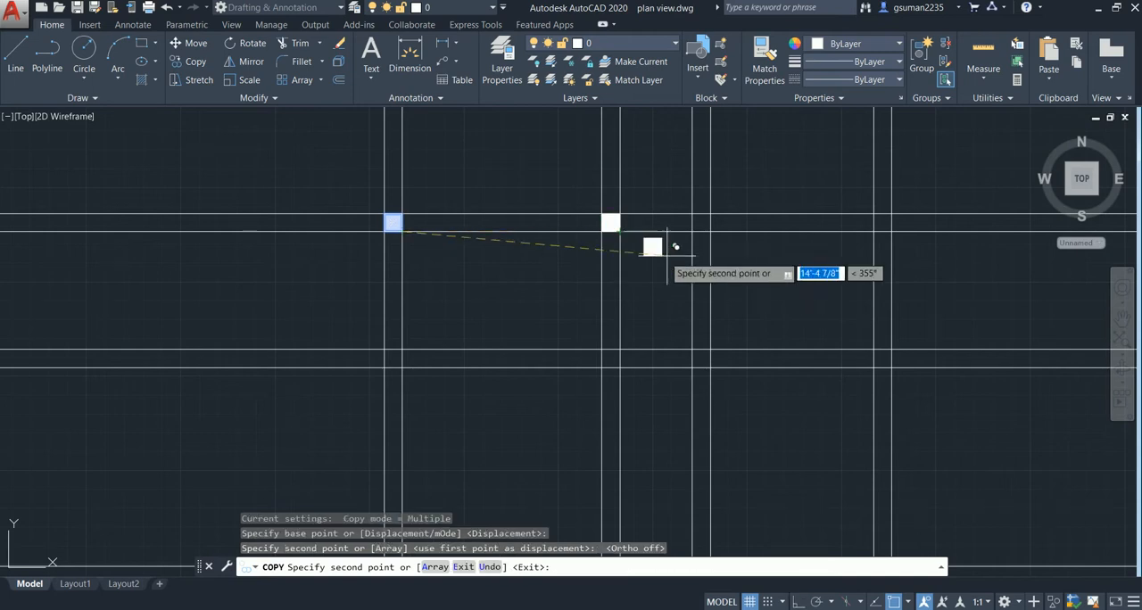
pyautogui.click(701, 223)
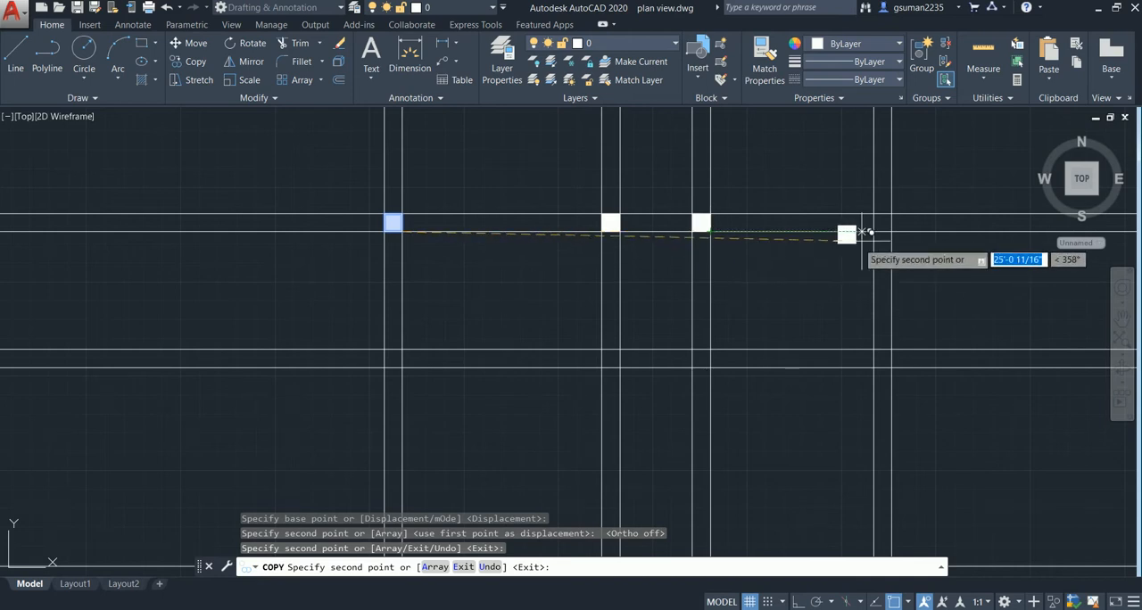
pyautogui.click(891, 231)
# - Place column copies on all four crossings of the second horizontal pair from the top
pyautogui.click(883, 359)
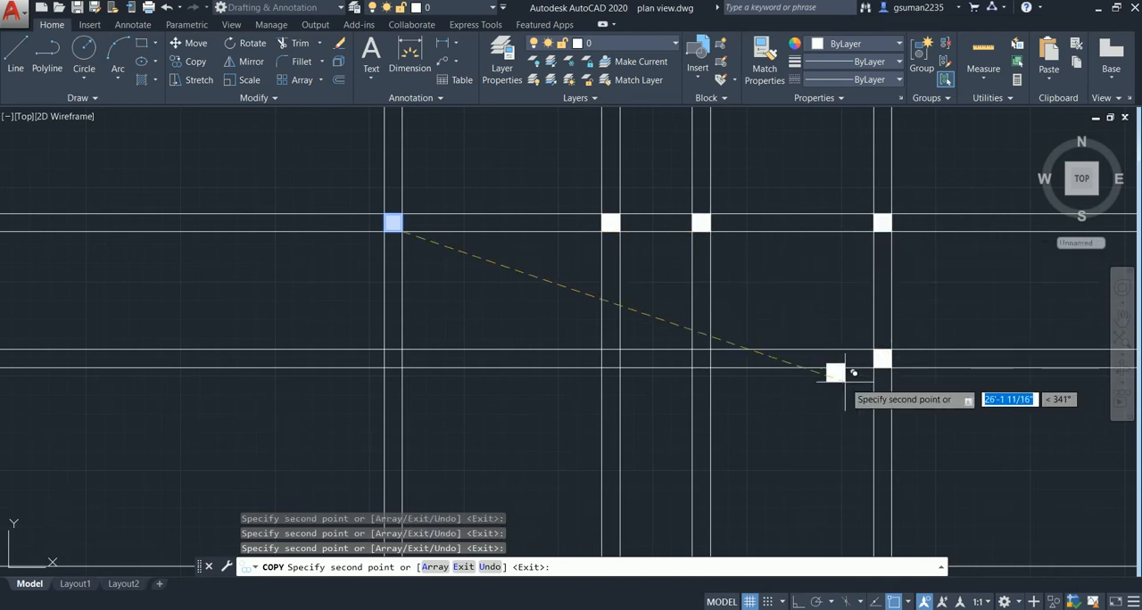
pyautogui.click(701, 358)
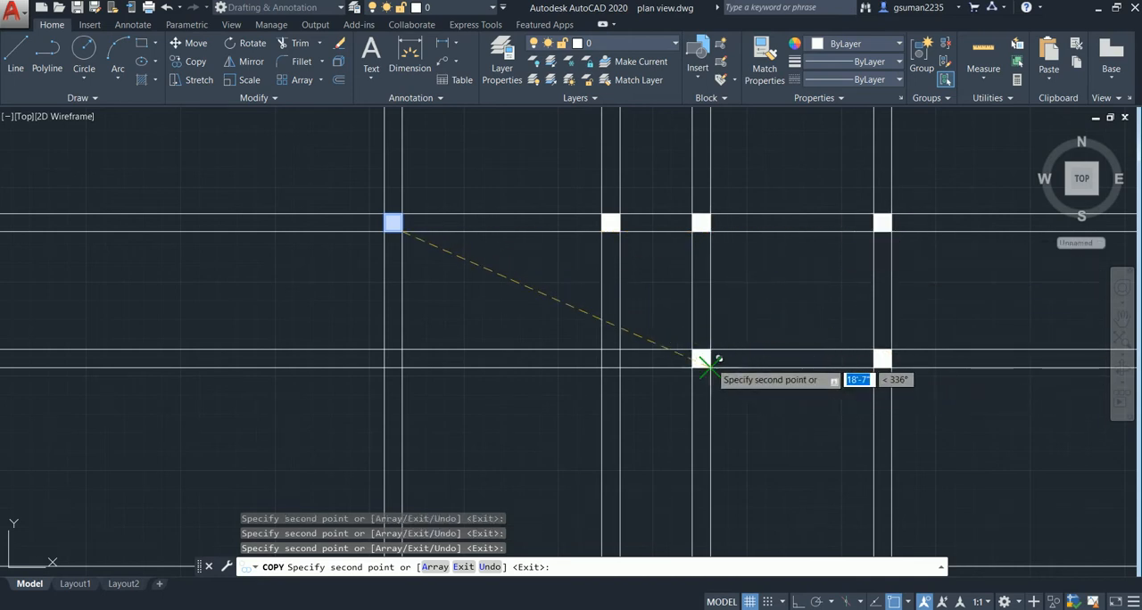
pyautogui.click(610, 360)
pyautogui.click(393, 360)
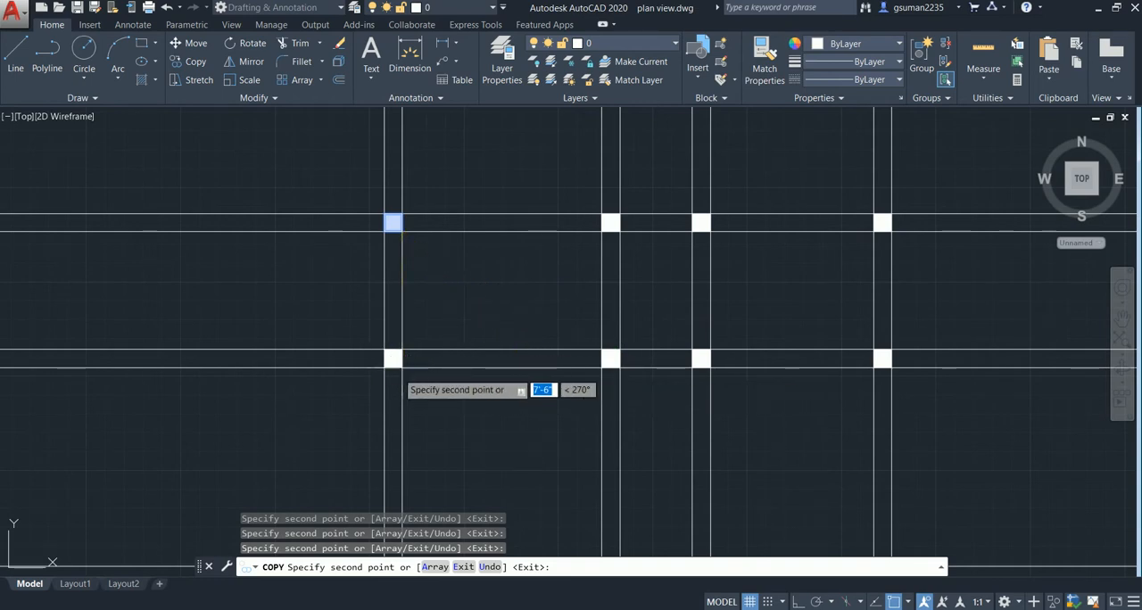
# - Place column copies on the crossings of the third horizontal pair from the top
pyautogui.moveTo(474, 366); pyautogui.dragTo(392, 198, button='middle')
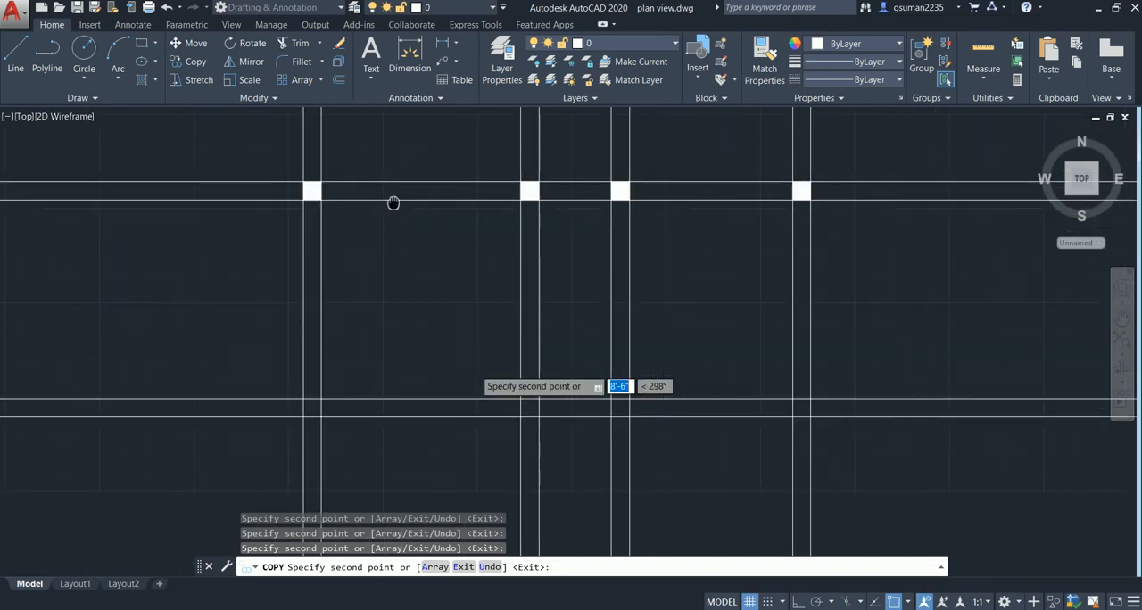
pyautogui.click(326, 409)
pyautogui.click(535, 418)
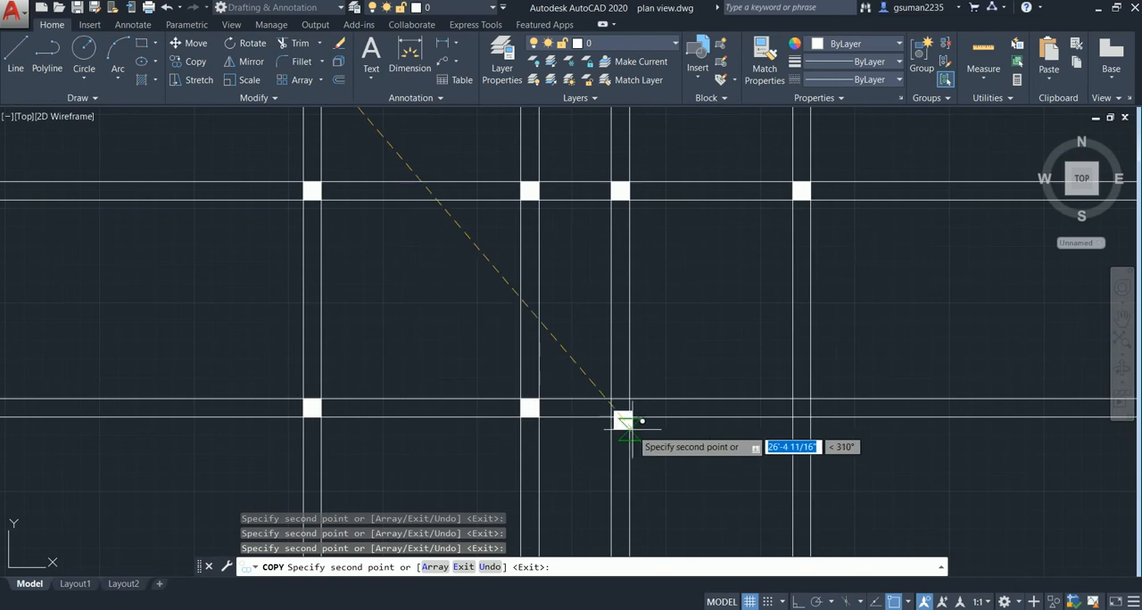
pyautogui.click(626, 418)
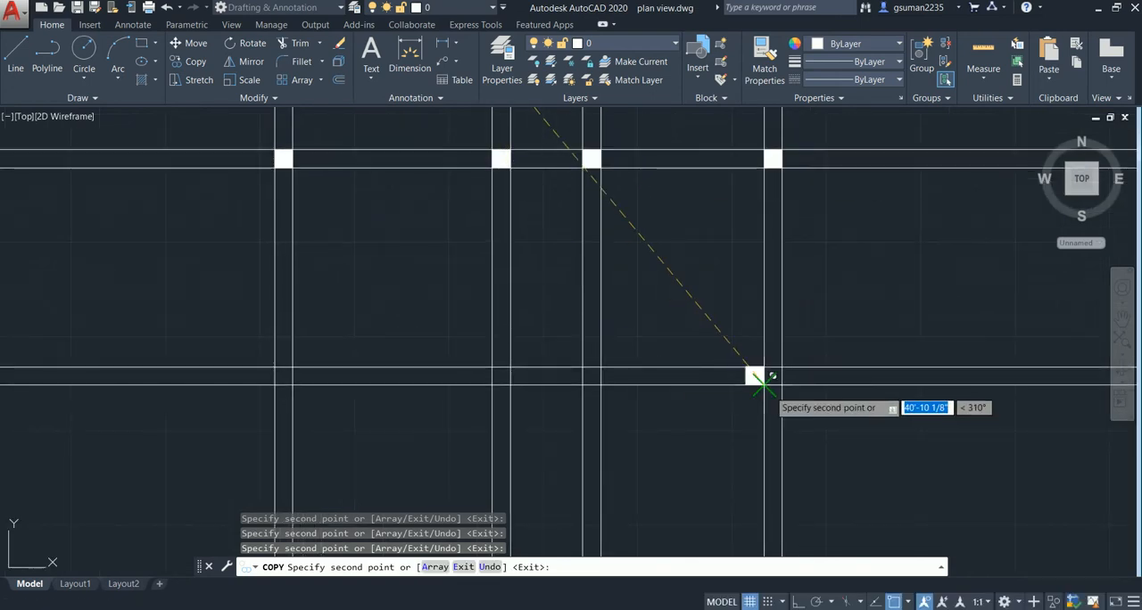
# - Place column copies on all four crossings of the fourth horizontal pair from the top
pyautogui.click(773, 375)
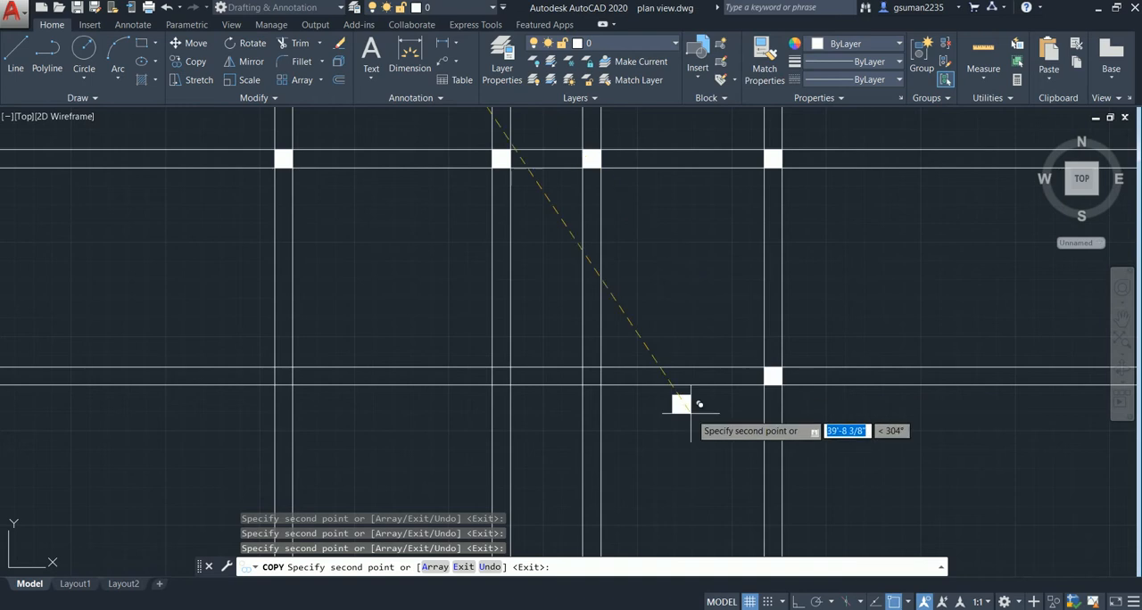
pyautogui.click(593, 376)
pyautogui.click(503, 375)
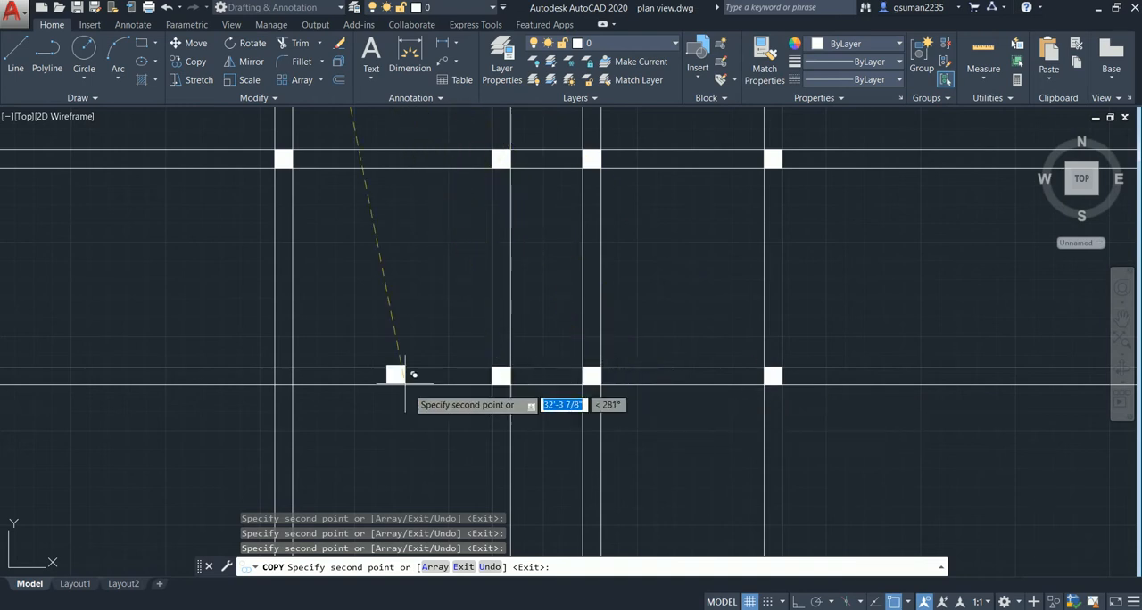
pyautogui.click(283, 375)
# - Place column copies on all four crossings of the bottommost horizontal pair and end the Copy command
pyautogui.scroll(-2, 548, 314)
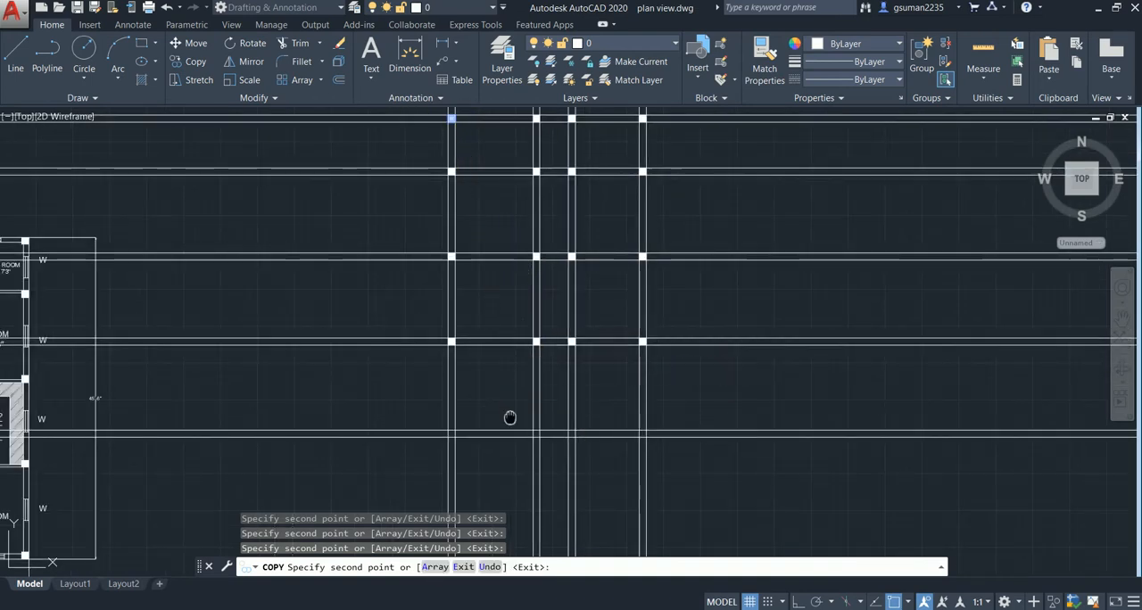
pyautogui.scroll(1, 499, 393)
pyautogui.scroll(1, 457, 382)
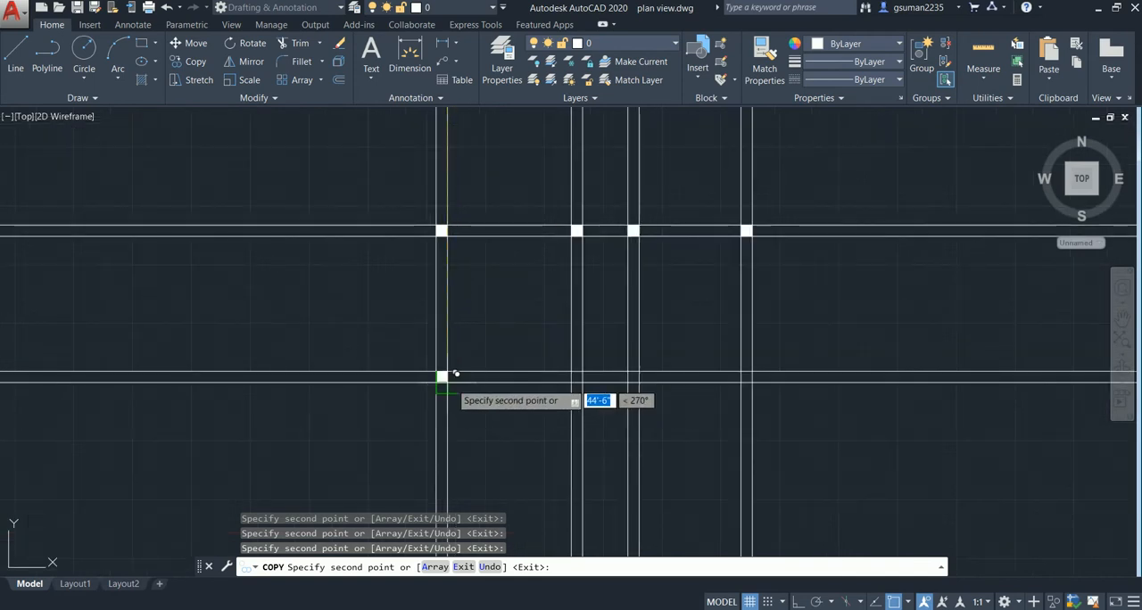
pyautogui.click(442, 376)
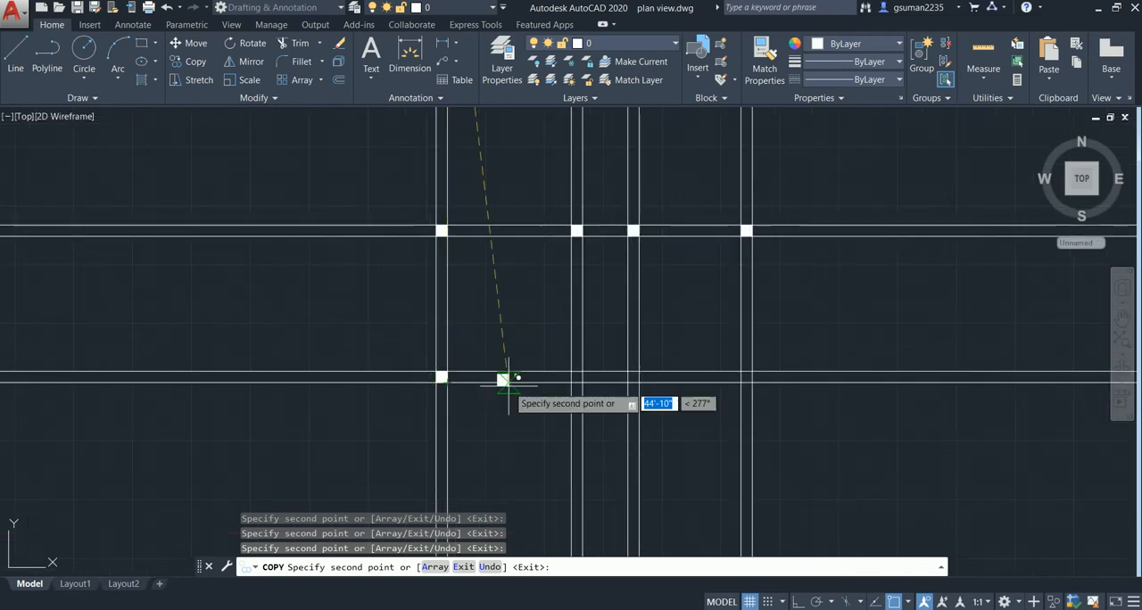
pyautogui.click(576, 376)
pyautogui.click(633, 377)
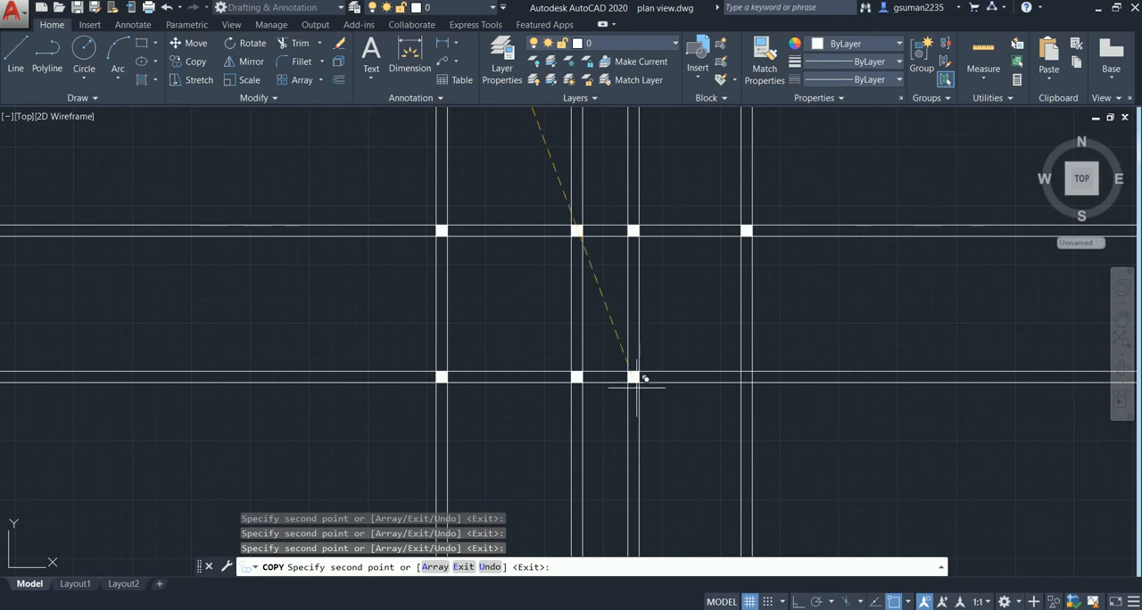
pyautogui.click(746, 375)
pyautogui.press('Escape')
# - Delete all the horizontal construction lines, keeping the filled columns
pyautogui.scroll(-4, 573, 328)
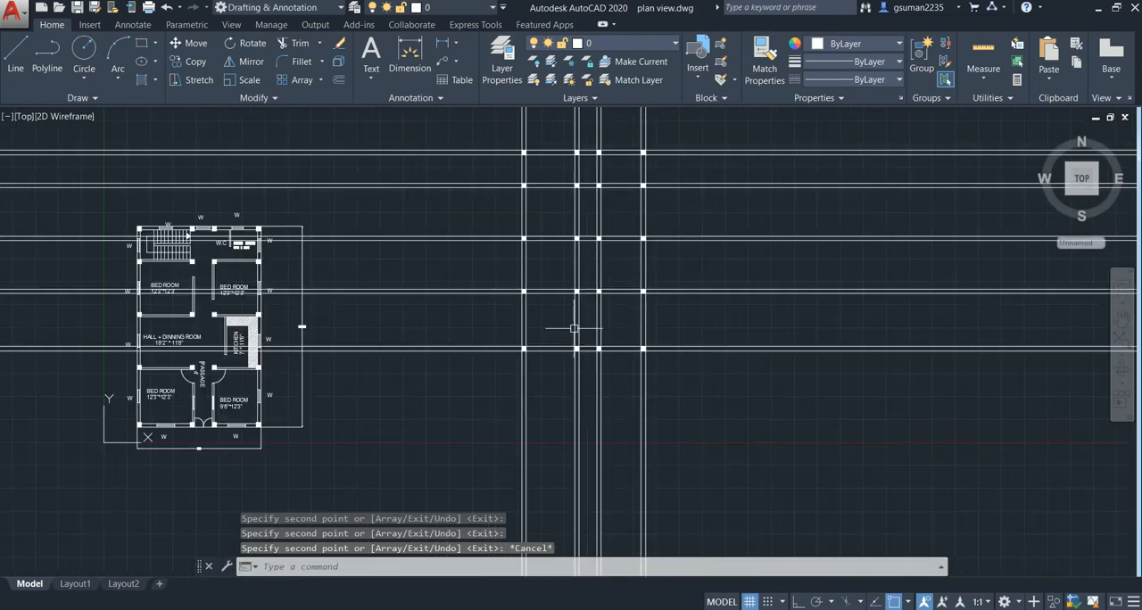
pyautogui.moveTo(567, 328)
pyautogui.mouseDown(button='middle')
pyautogui.moveTo(298, 365)
pyautogui.moveTo(563, 309)
pyautogui.moveTo(553, 308)
pyautogui.mouseUp(button='middle')
pyautogui.scroll(2, 387, 310)
pyautogui.moveTo(387, 306)
pyautogui.mouseDown(button='middle')
pyautogui.moveTo(415, 329)
pyautogui.moveTo(436, 323)
pyautogui.moveTo(449, 345)
pyautogui.mouseUp(button='middle')
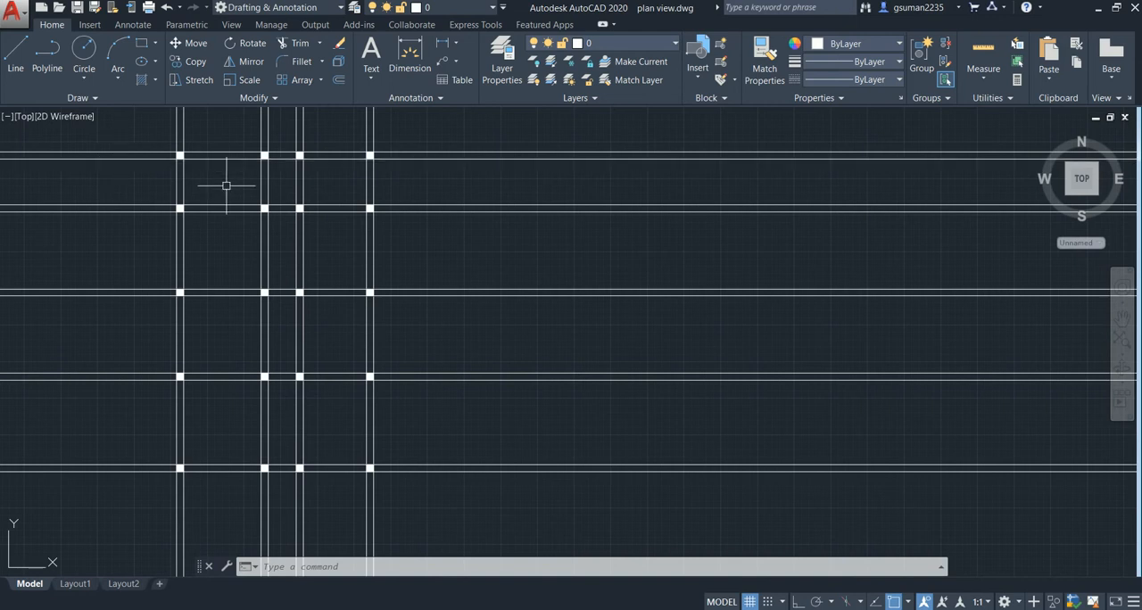
pyautogui.click(871, 125)
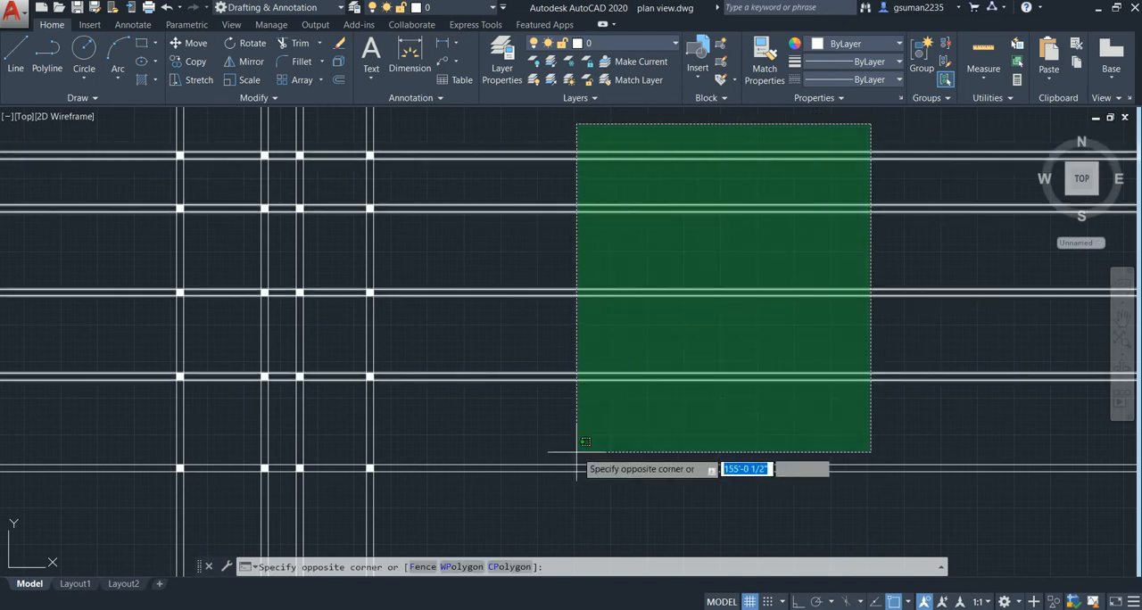
pyautogui.click(563, 491)
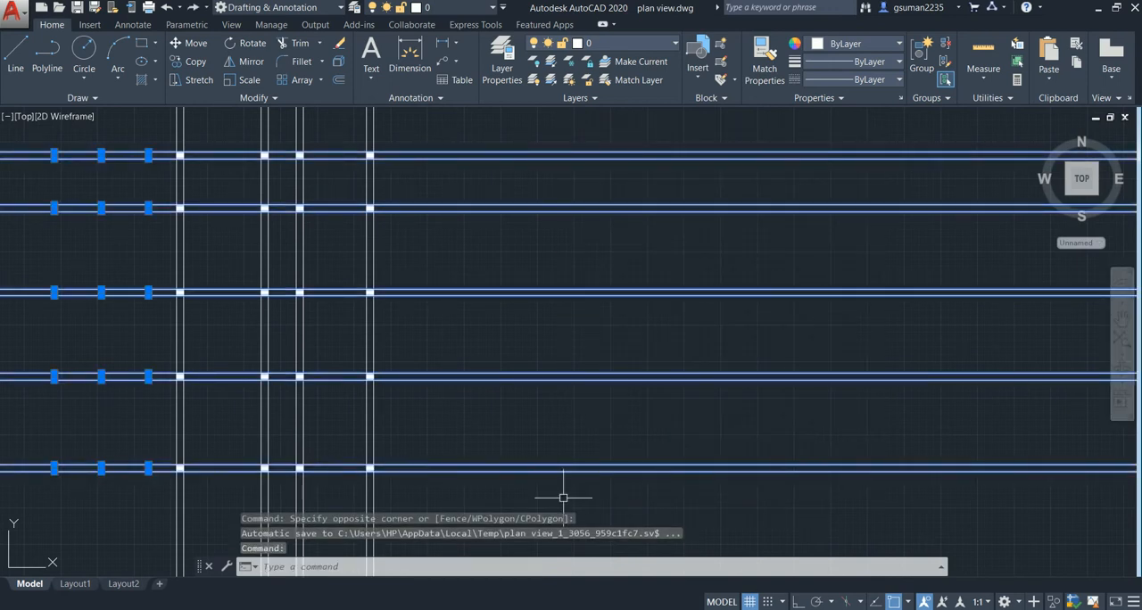
pyautogui.press('Delete')
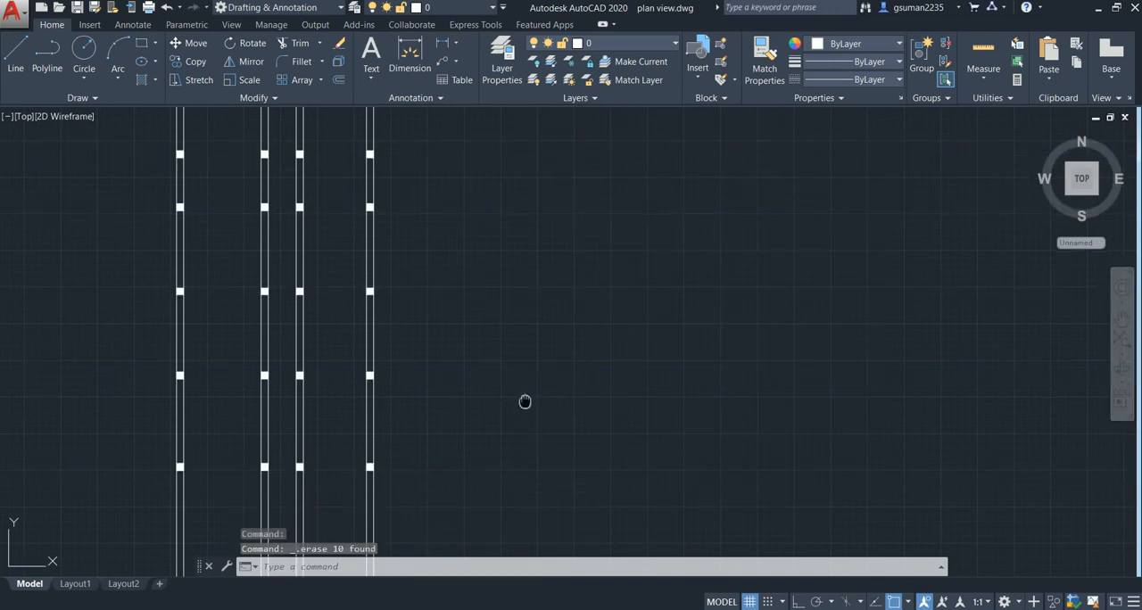
# - Delete all the vertical construction lines so that only the columns remain
pyautogui.moveTo(524, 401); pyautogui.dragTo(550, 347, button='middle')
pyautogui.click(547, 349)
pyautogui.click(130, 471)
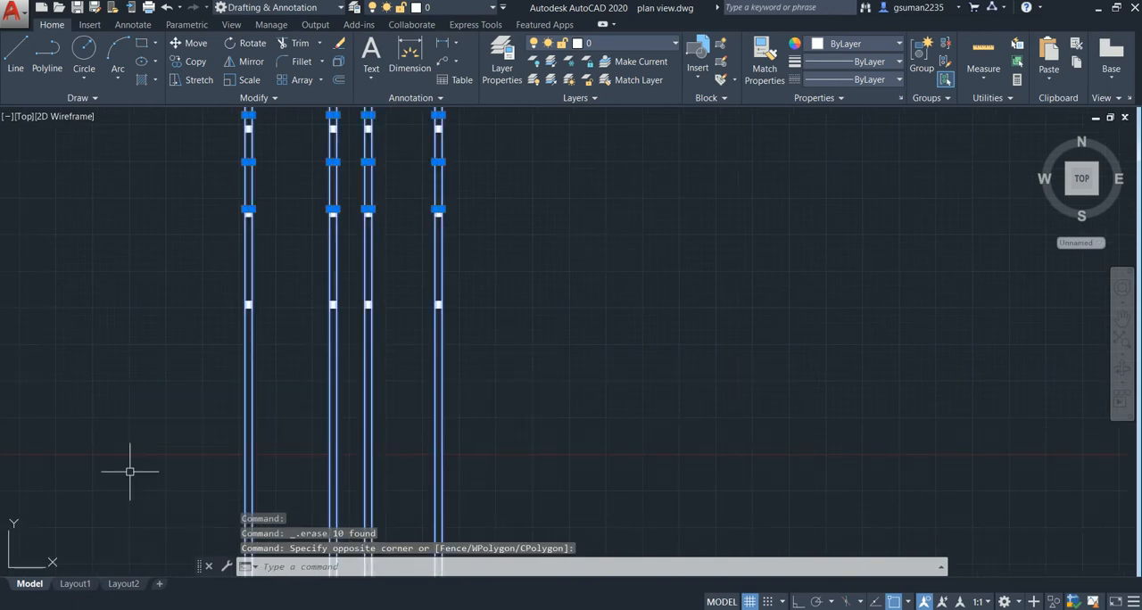
pyautogui.press('Delete')
# - Draw the outer wall line from the top-left column's lower-left corner to the upper-left corner of the column below it
pyautogui.moveTo(296, 223); pyautogui.dragTo(286, 364, button='middle')
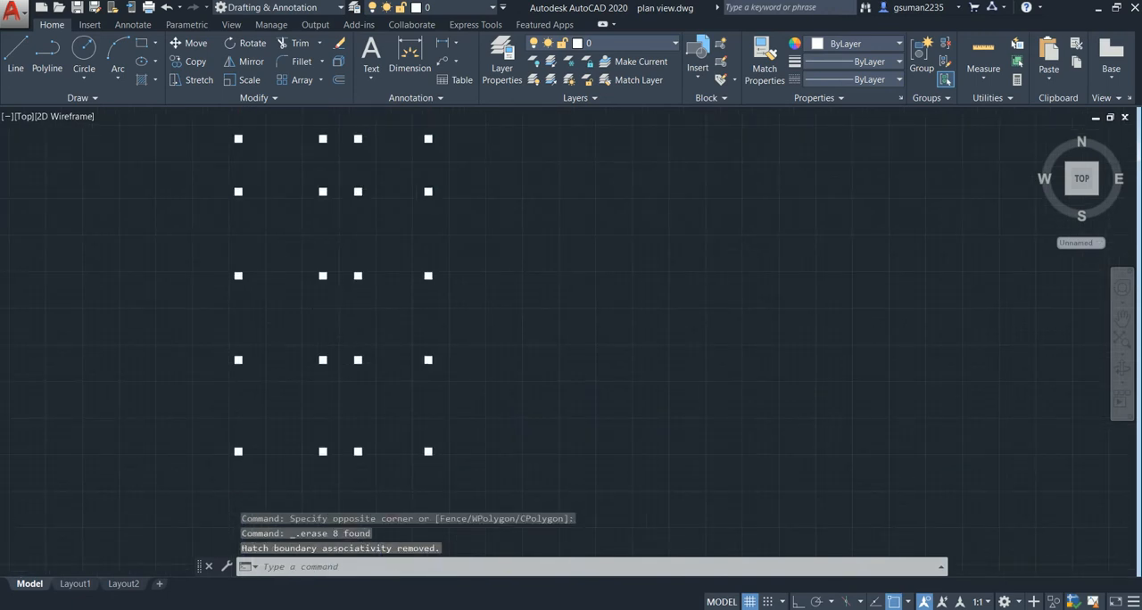
pyautogui.scroll(-2, 344, 318)
pyautogui.scroll(6, 298, 243)
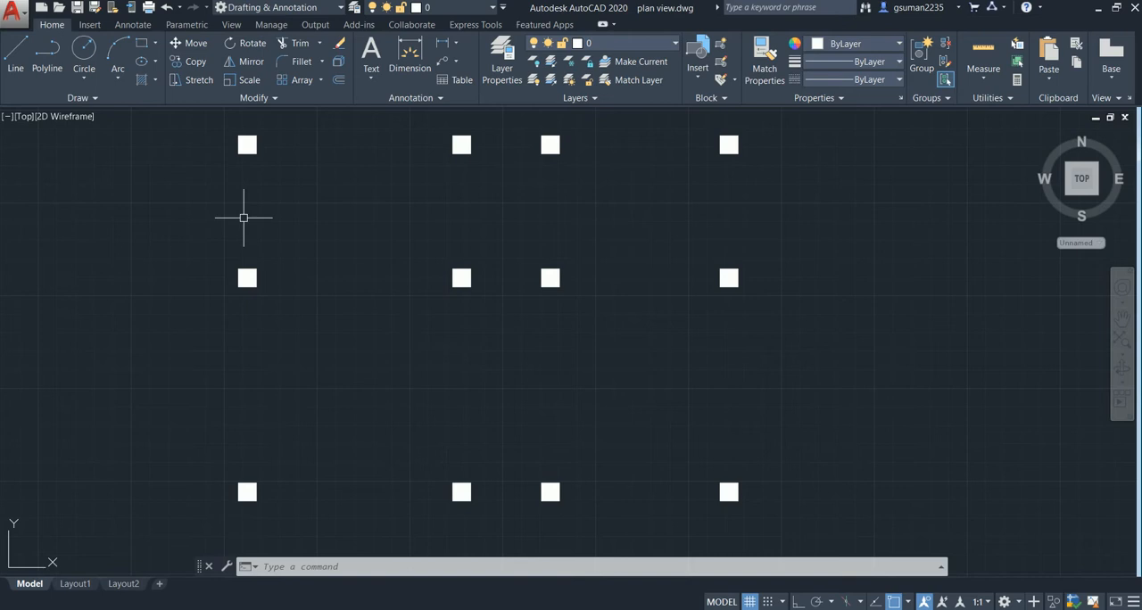
pyautogui.press('Return')
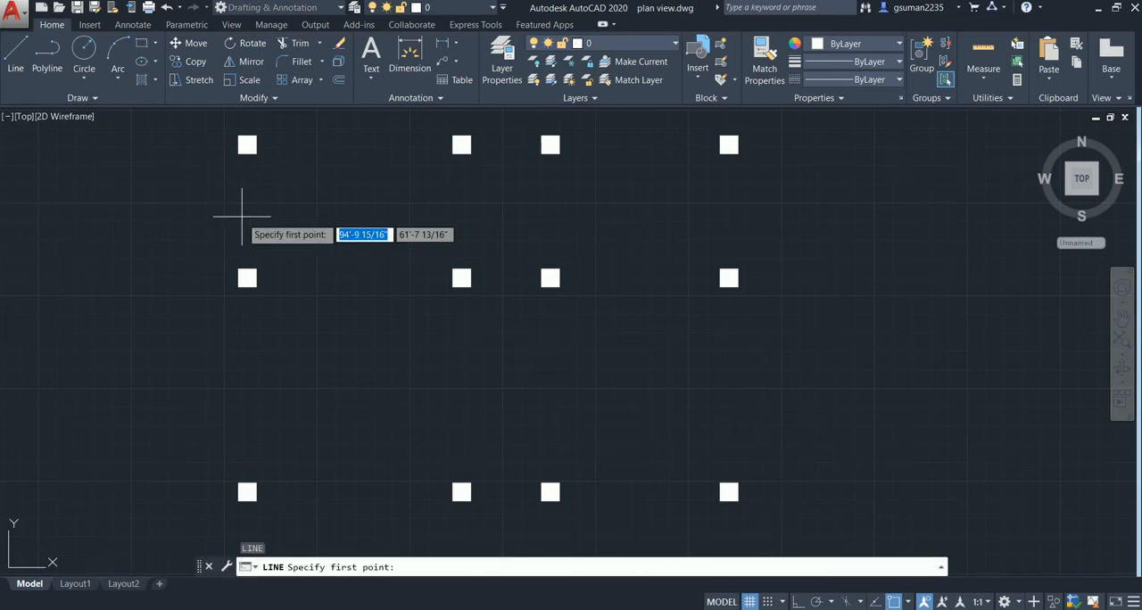
pyautogui.click(238, 152)
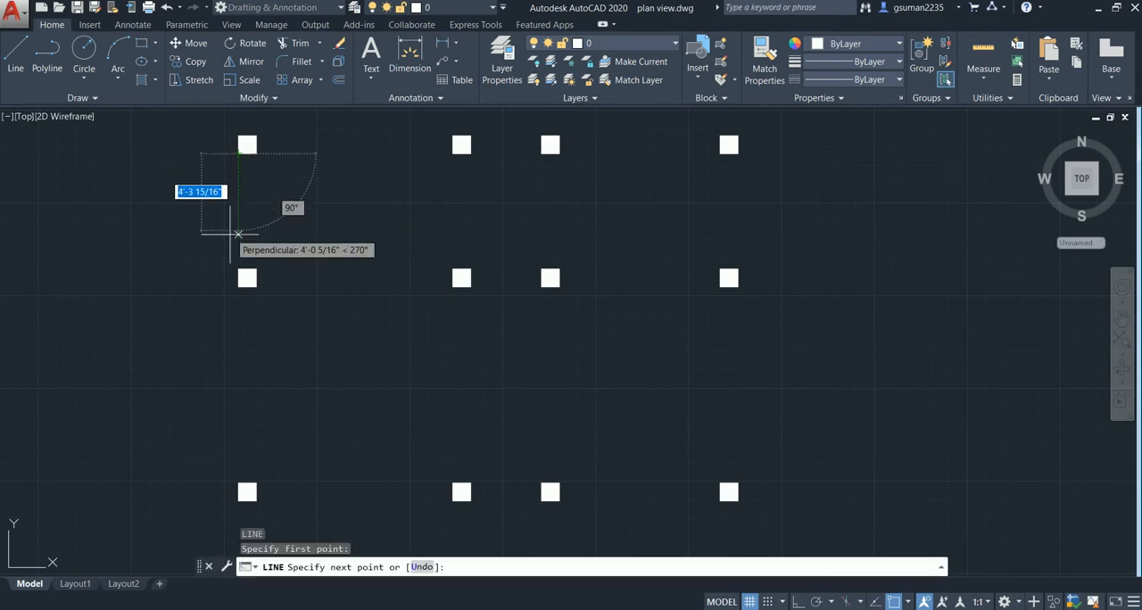
pyautogui.click(238, 269)
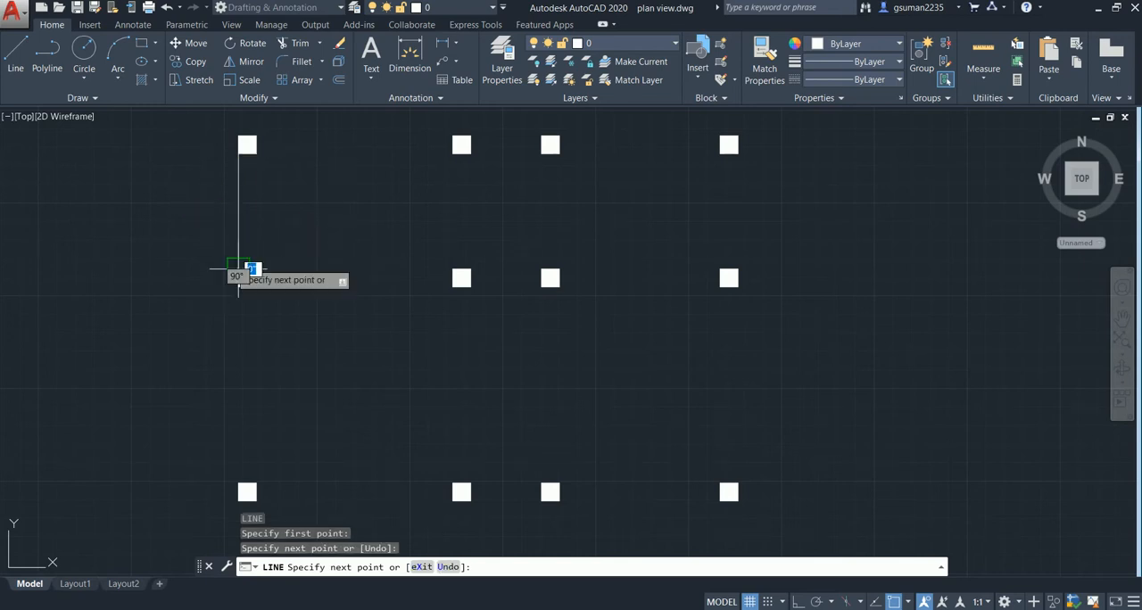
pyautogui.press('Return')
# - Draw a vertical outer wall line with Ortho on from the second-row left column's lower-left corner to the third-row column's upper-left corner
pyautogui.moveTo(252, 342); pyautogui.dragTo(261, 421, button='middle')
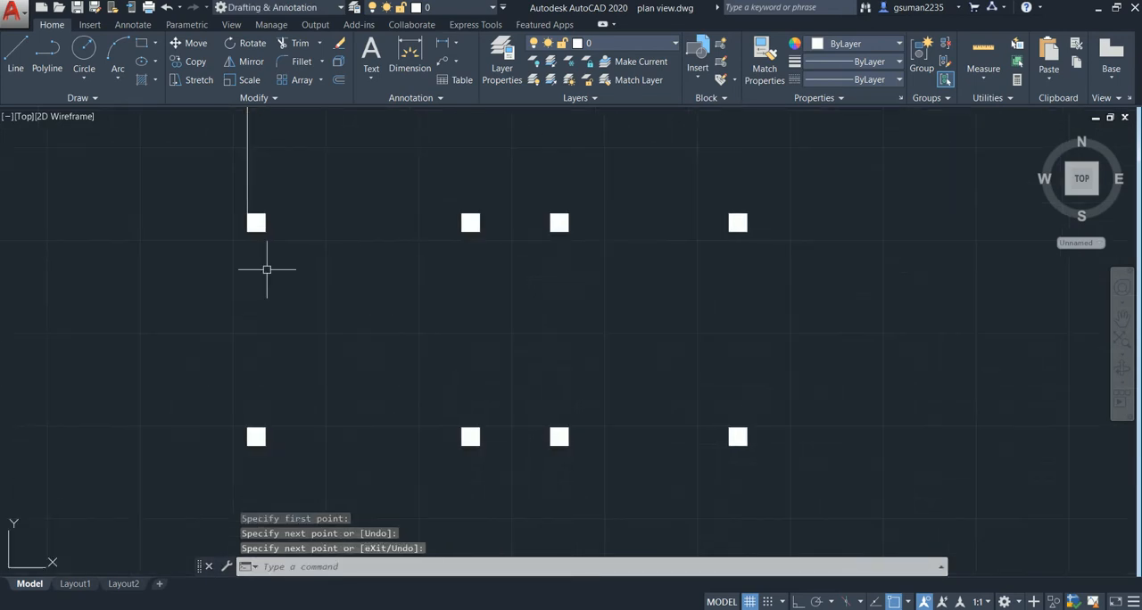
pyautogui.scroll(2, 258, 255)
pyautogui.press('Return')
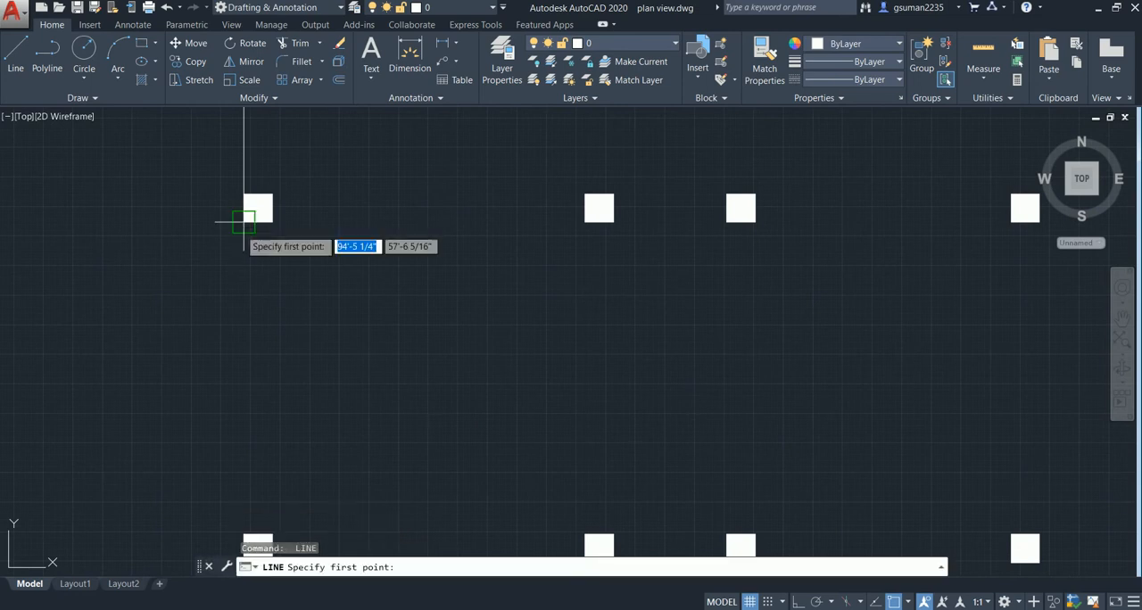
pyautogui.click(244, 221)
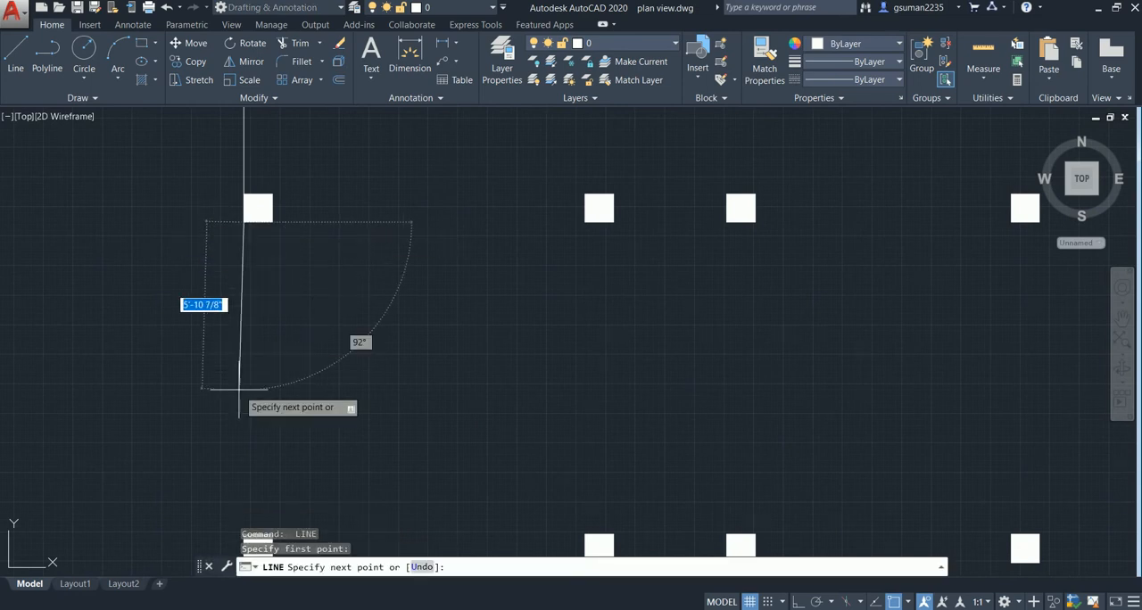
pyautogui.moveTo(240, 392); pyautogui.dragTo(267, 281, button='middle')
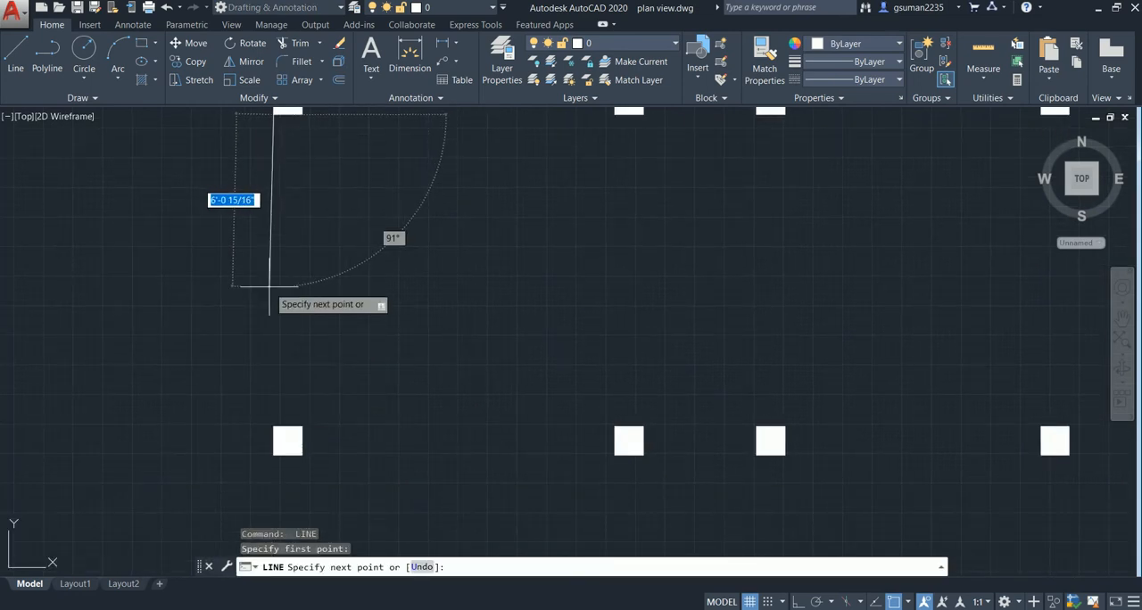
pyautogui.press('F8')
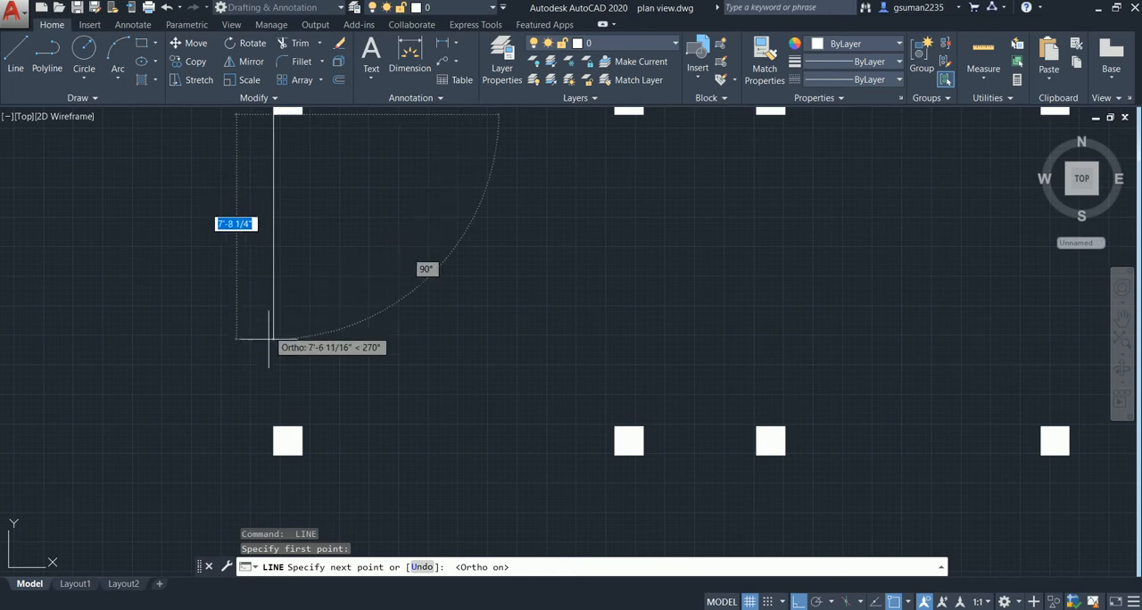
pyautogui.click(259, 428)
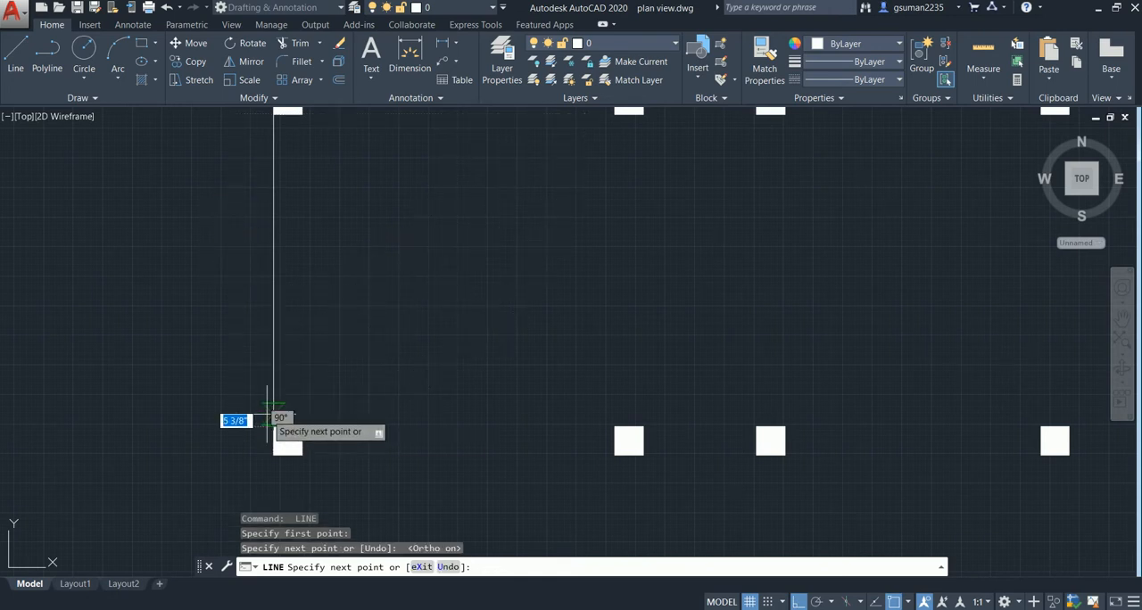
pyautogui.moveTo(268, 413); pyautogui.dragTo(283, 265, button='middle')
pyautogui.press('Return')
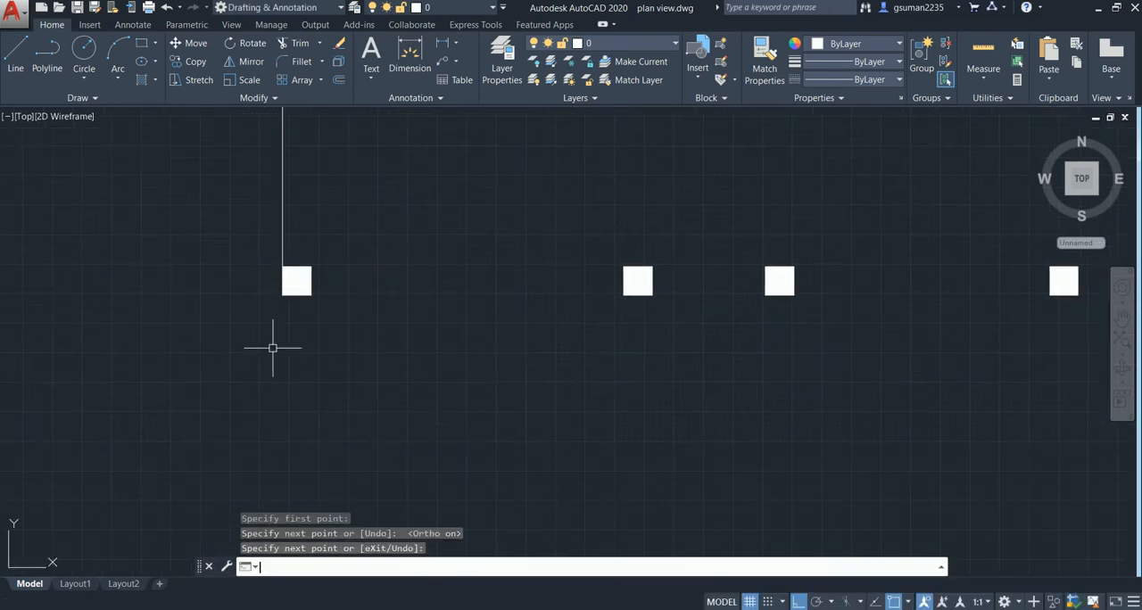
# - Draw the outer wall line from the third-row left column's lower-left corner to the fourth-row column's upper-left corner
pyautogui.press('Return')
pyautogui.click(282, 295)
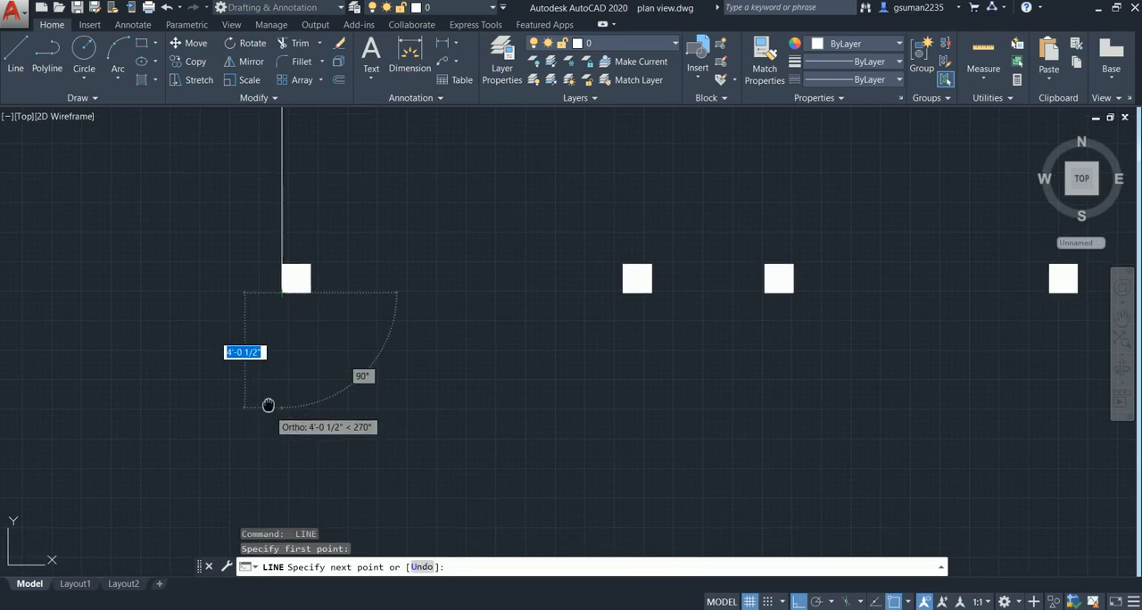
pyautogui.moveTo(268, 402); pyautogui.dragTo(306, 247, button='middle')
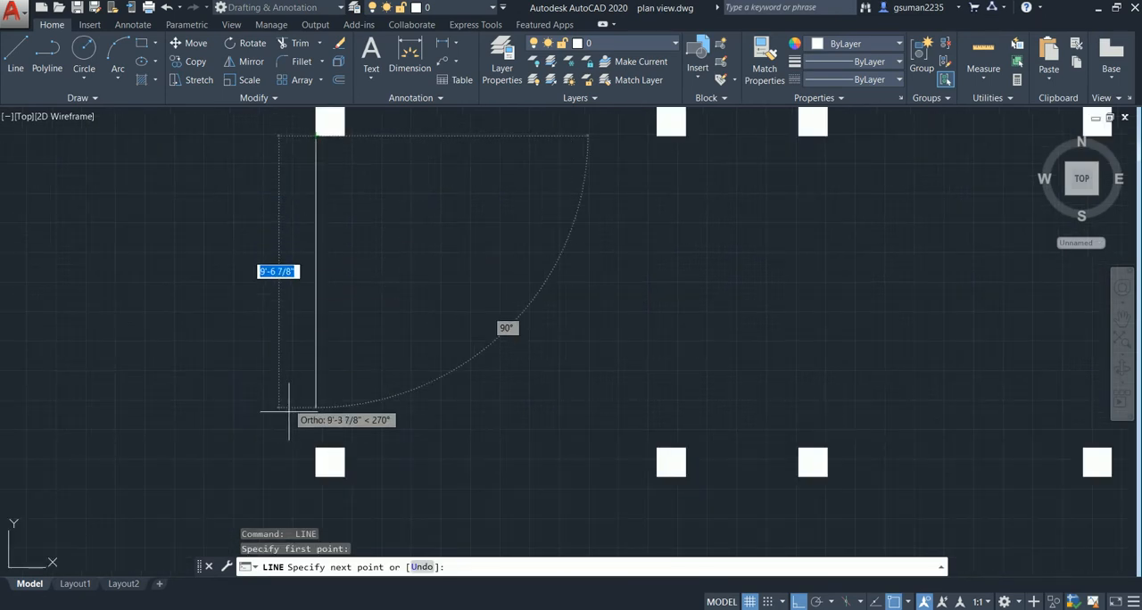
pyautogui.click(315, 449)
pyautogui.press('Return')
pyautogui.scroll(-2, 365, 463)
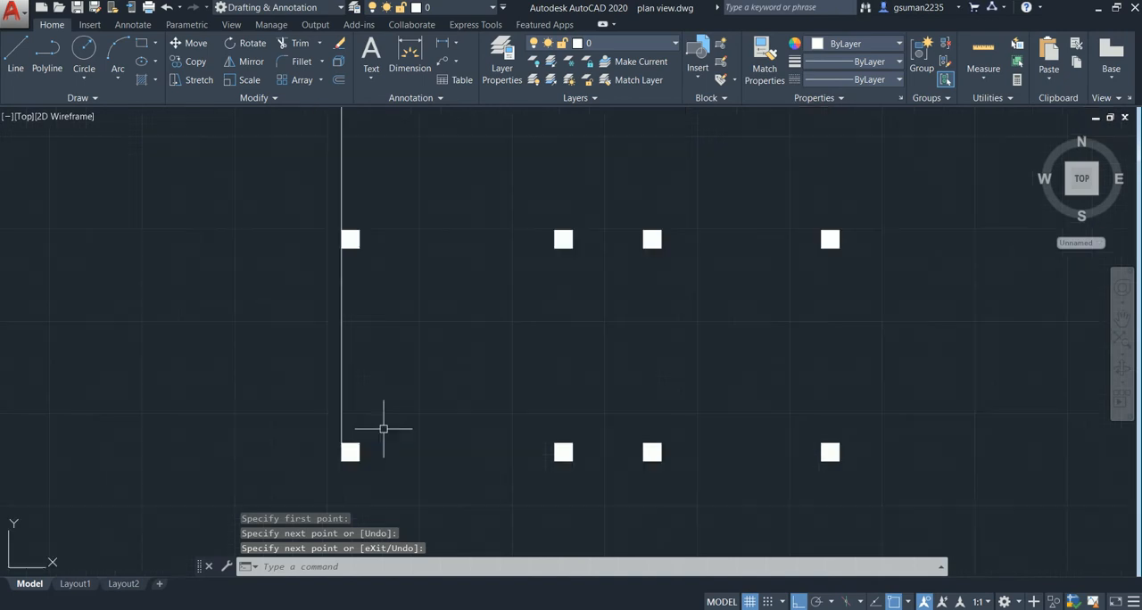
pyautogui.moveTo(383, 434); pyautogui.dragTo(380, 316, button='middle')
pyautogui.scroll(2, 362, 395)
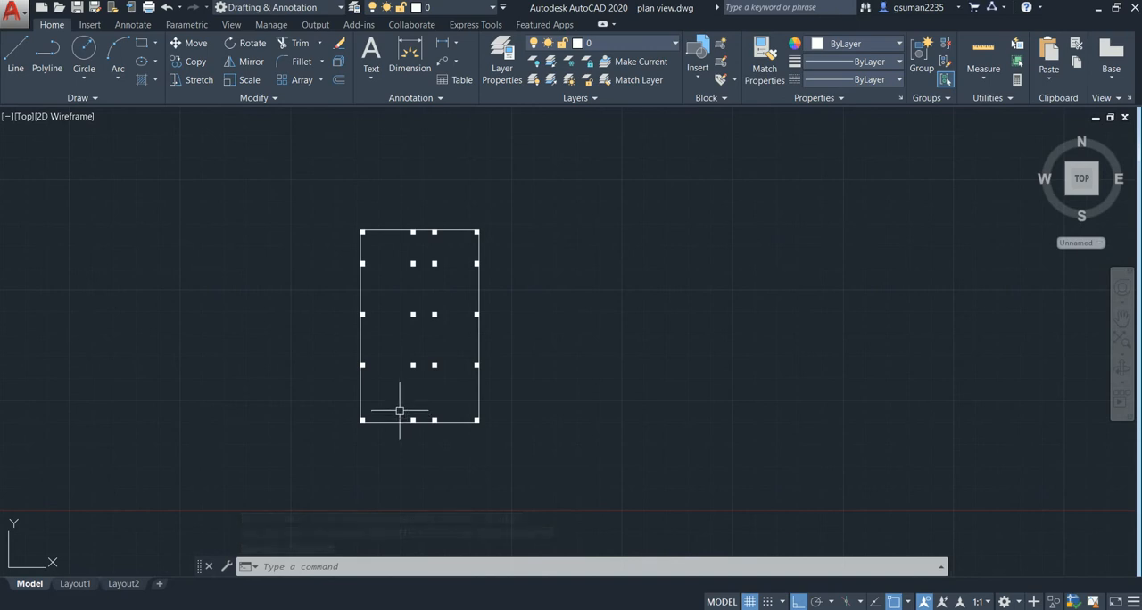
pyautogui.scroll(2, 389, 394)
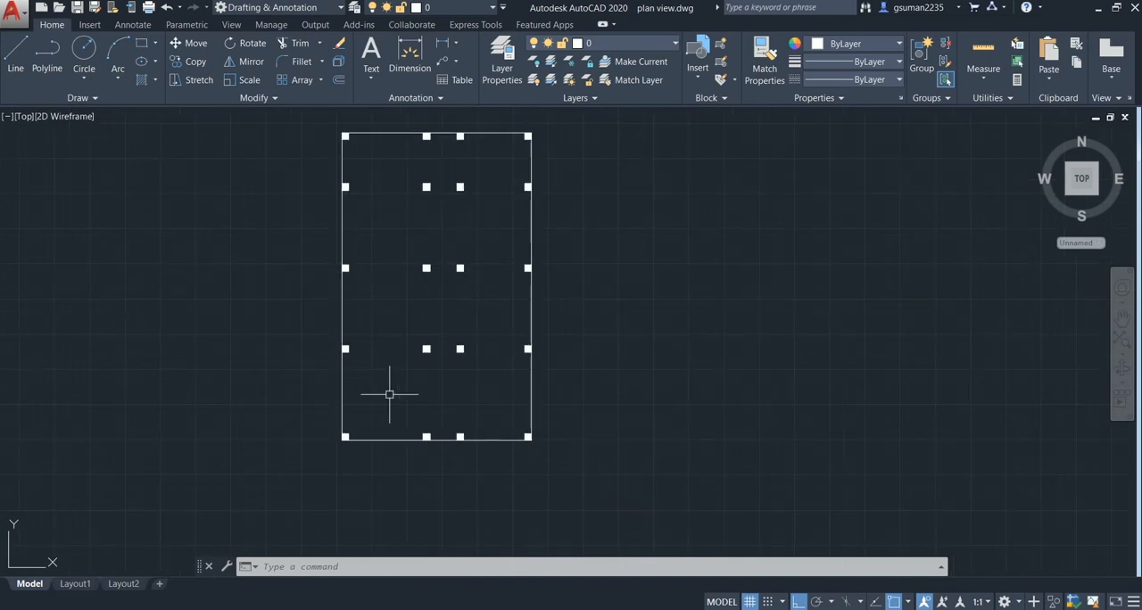
pyautogui.moveTo(380, 421)
pyautogui.mouseDown(button='middle')
pyautogui.moveTo(389, 404)
pyautogui.moveTo(455, 431)
pyautogui.mouseUp(button='middle')
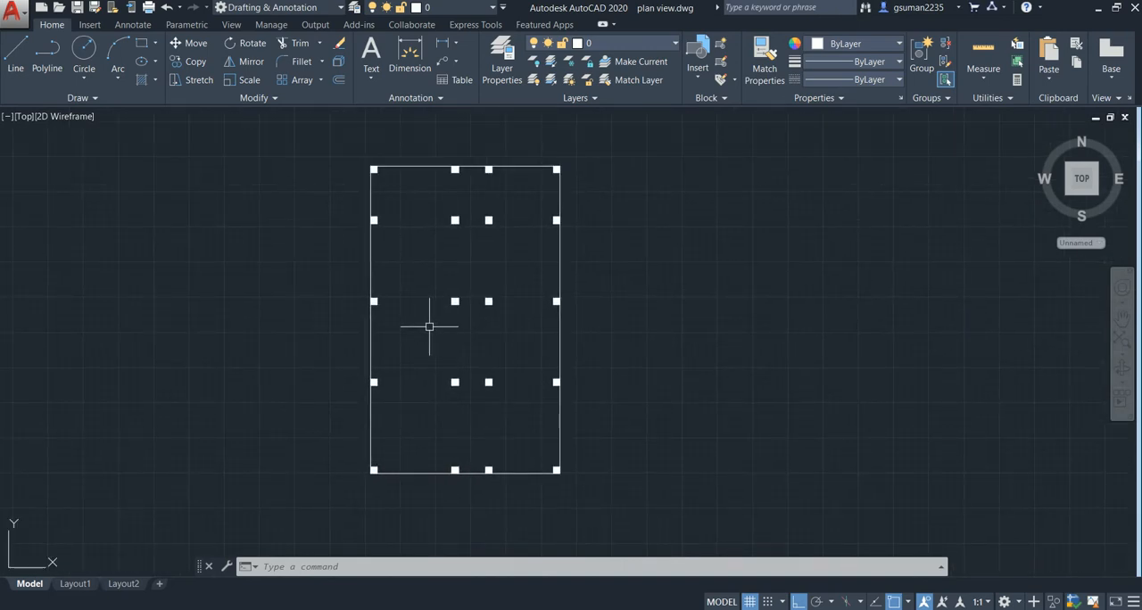
pyautogui.moveTo(420, 341); pyautogui.dragTo(420, 336, button='middle')
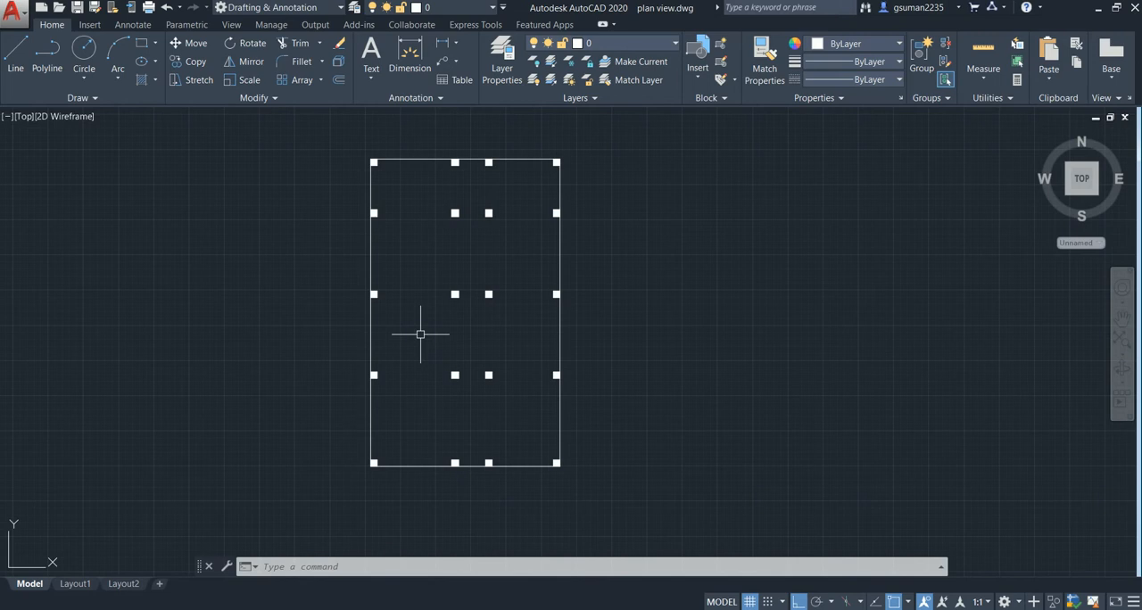
# - Offset the top outer wall's line segments 9" inward to give the wall its thickness
pyautogui.press('Return')
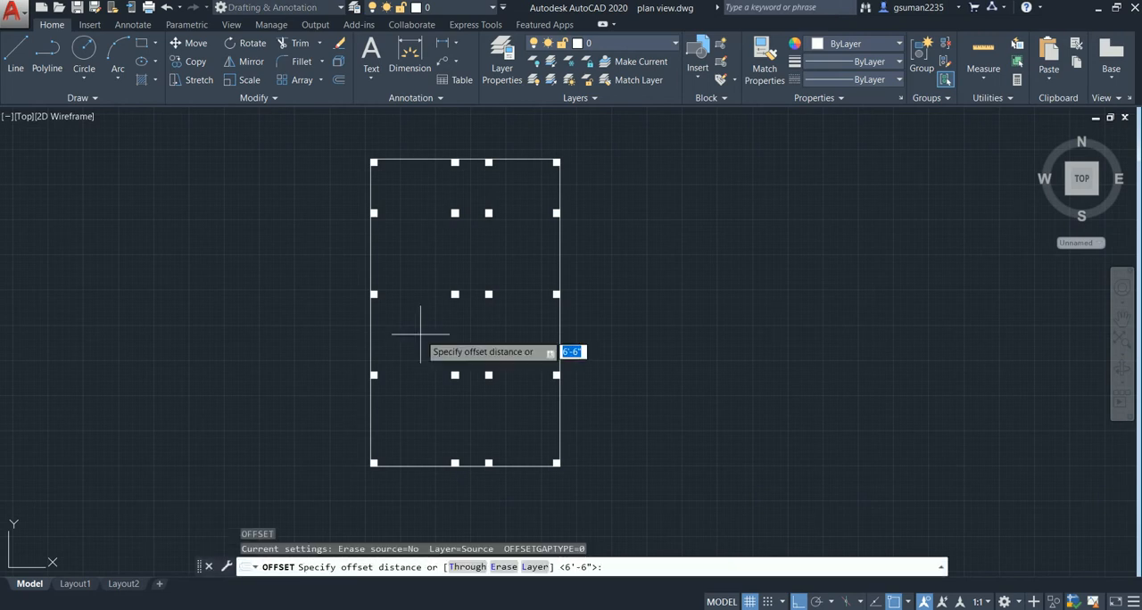
pyautogui.press('Return')
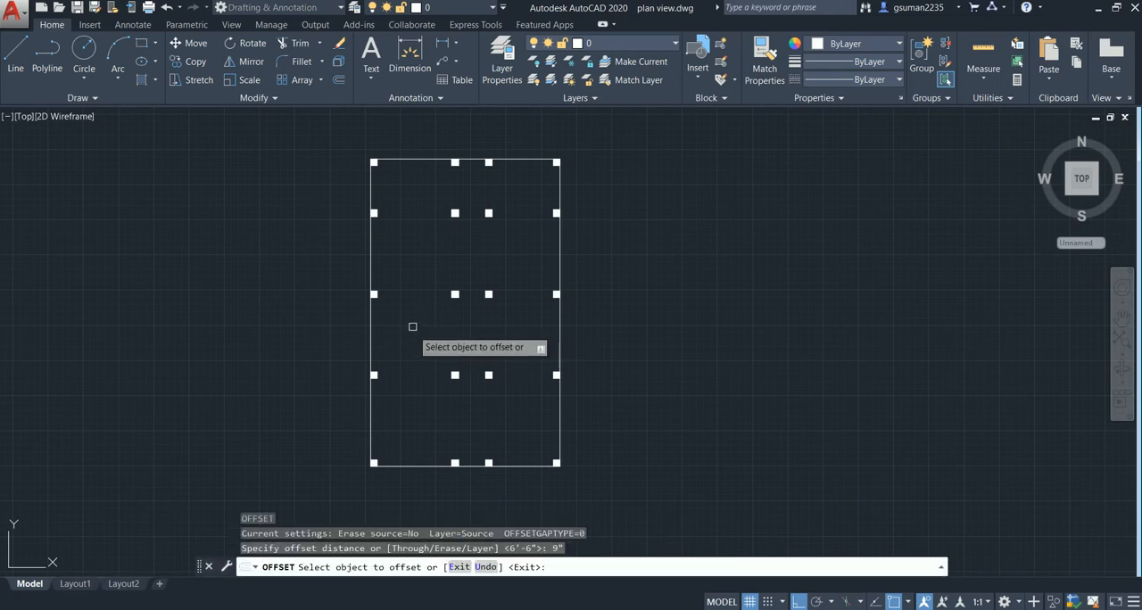
pyautogui.click(413, 161)
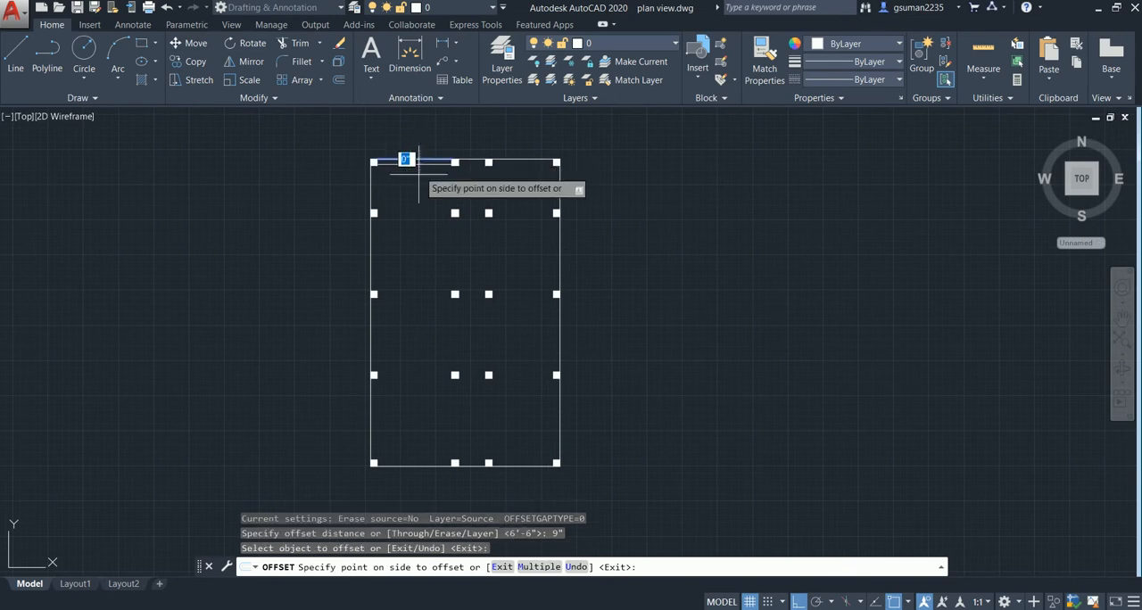
pyautogui.click(435, 171)
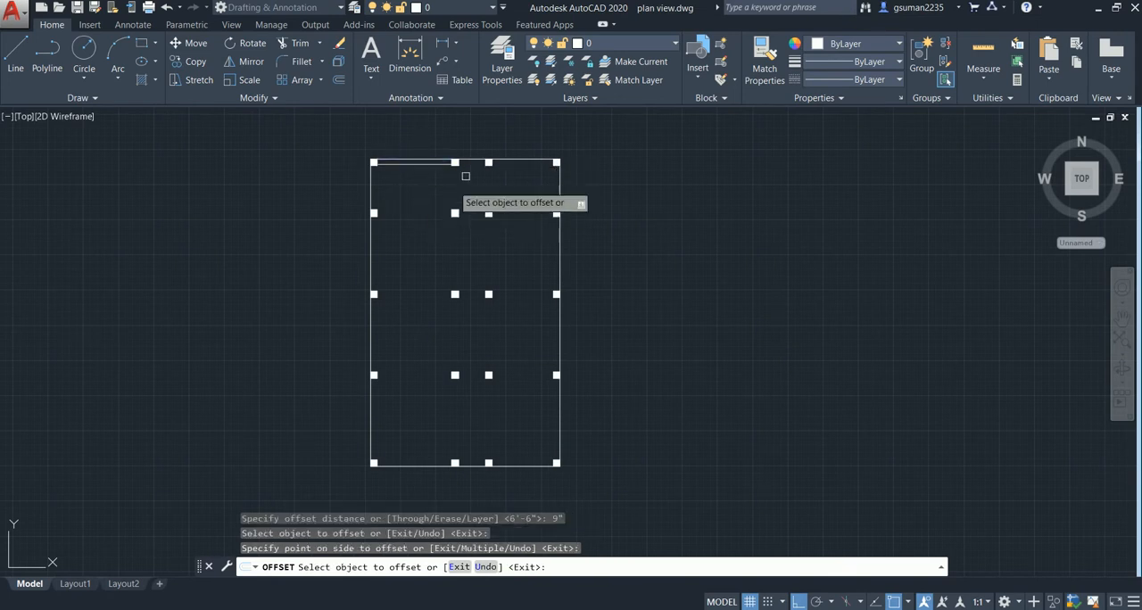
pyautogui.click(524, 162)
pyautogui.click(527, 171)
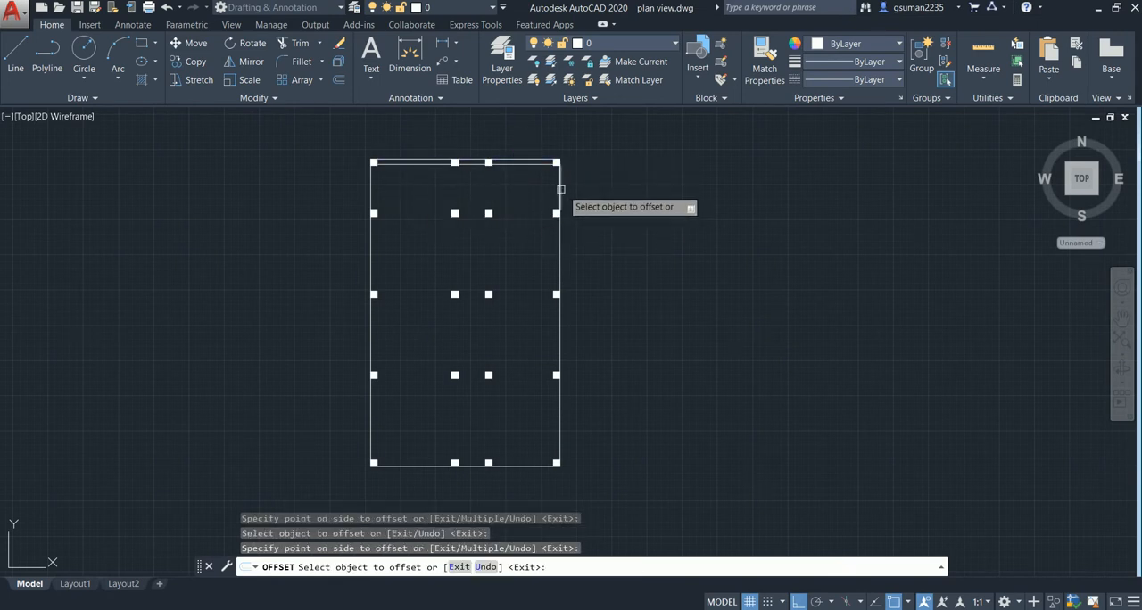
# - Offset the right and bottom outer walls' line segments inward by the same 9" distance
pyautogui.click(558, 179)
pyautogui.click(544, 213)
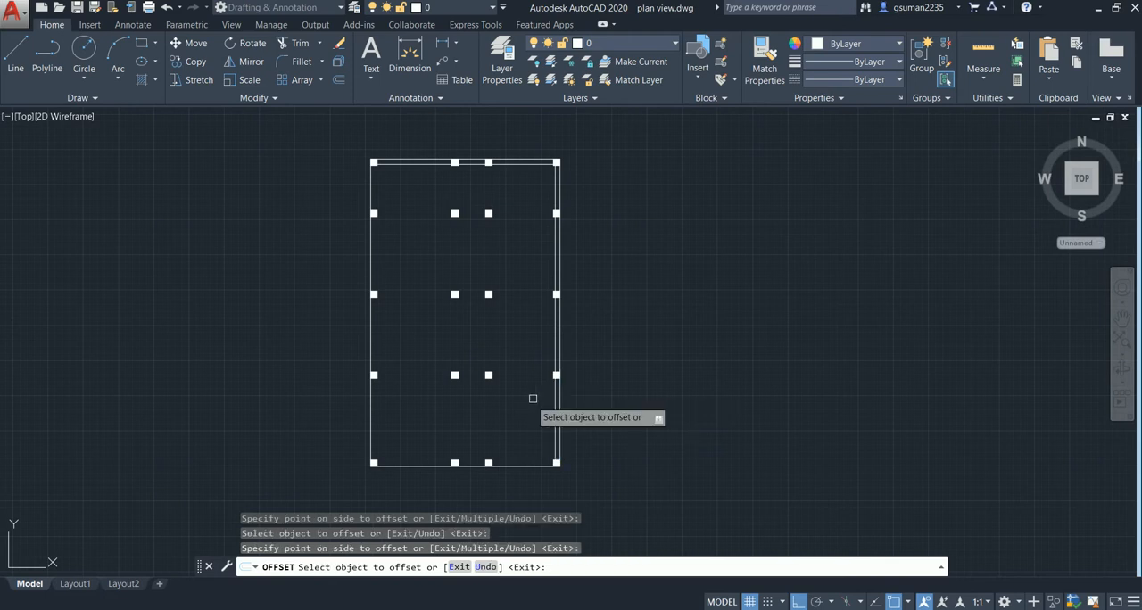
pyautogui.click(470, 462)
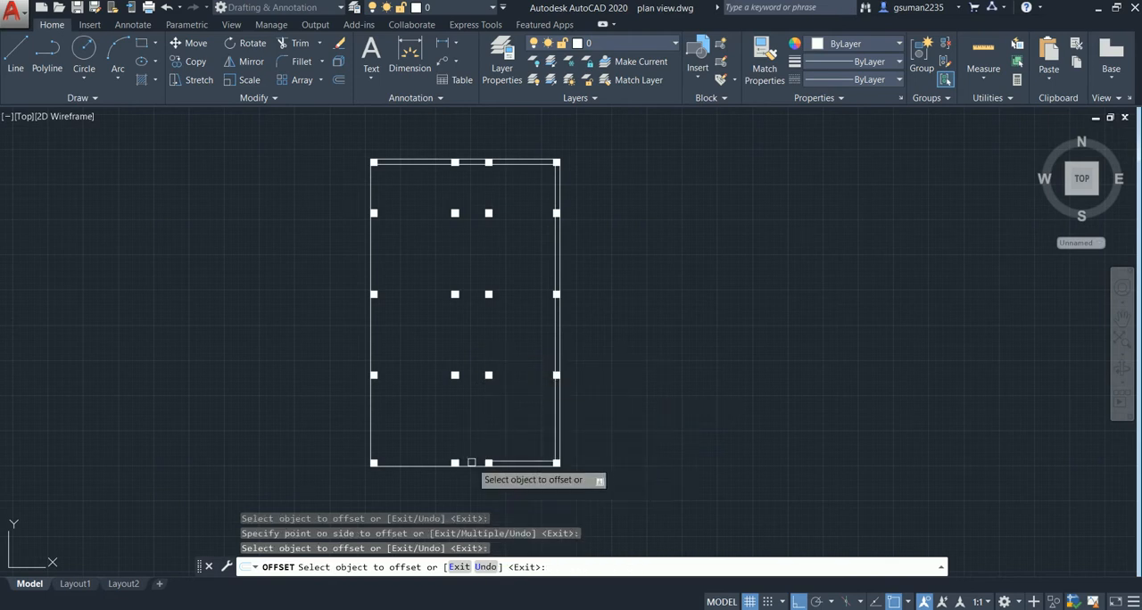
pyautogui.click(416, 463)
pyautogui.click(416, 405)
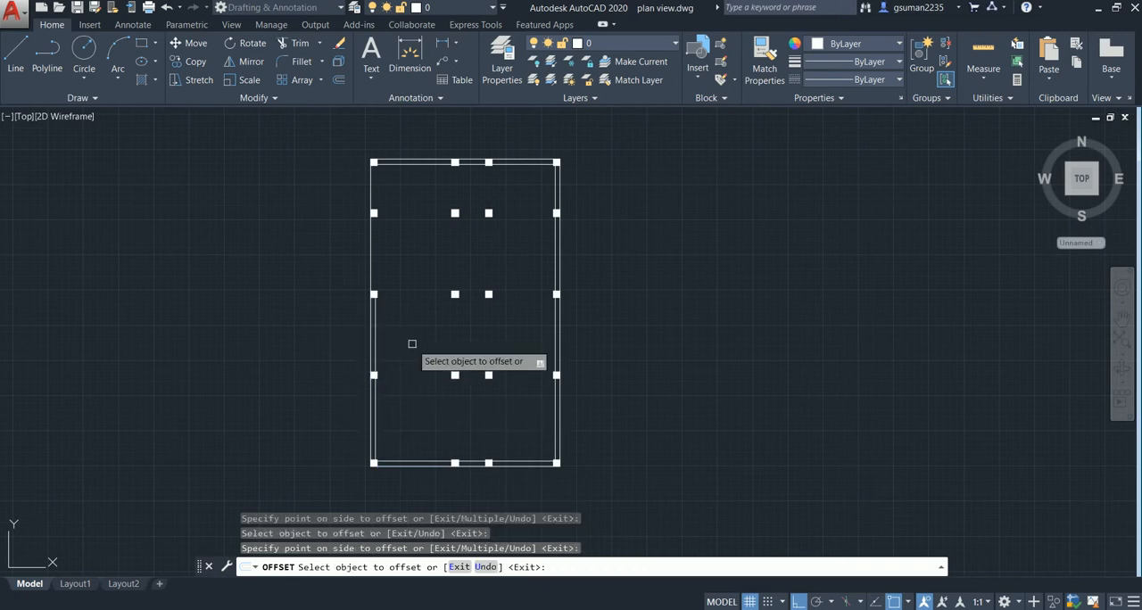
# - Offset the left outer wall's remaining line segments 9" inward and end the Offset command
pyautogui.click(371, 243)
pyautogui.click(449, 247)
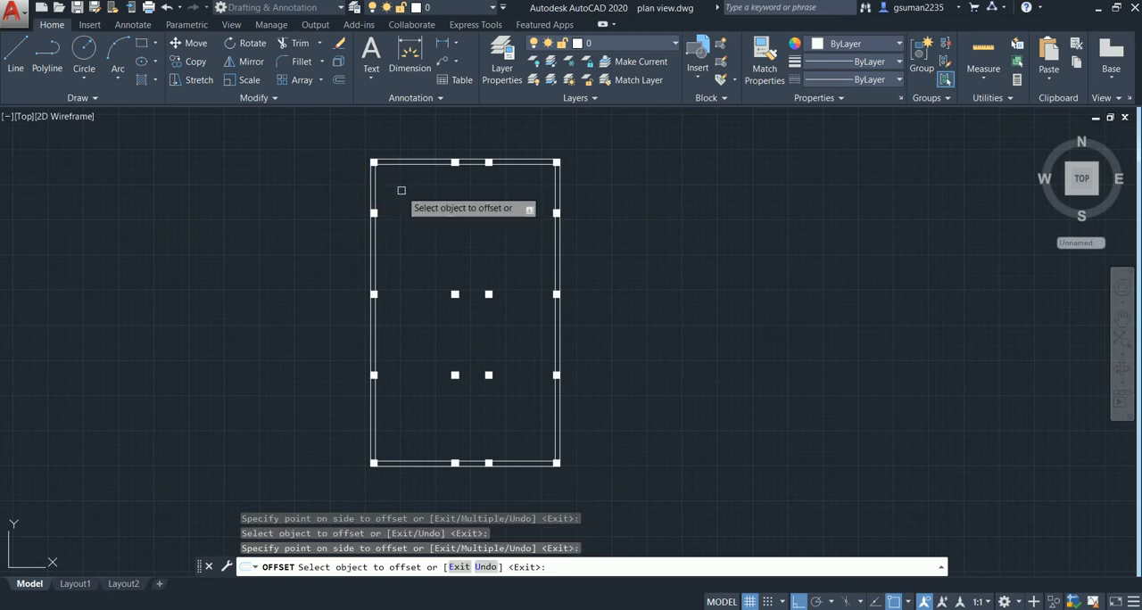
pyautogui.press('Escape')
# - Examine the finished reference plan's room layout, interior walls, doors and windows, especially the front bedrooms and the passage
pyautogui.moveTo(438, 260); pyautogui.dragTo(423, 236, button='middle')
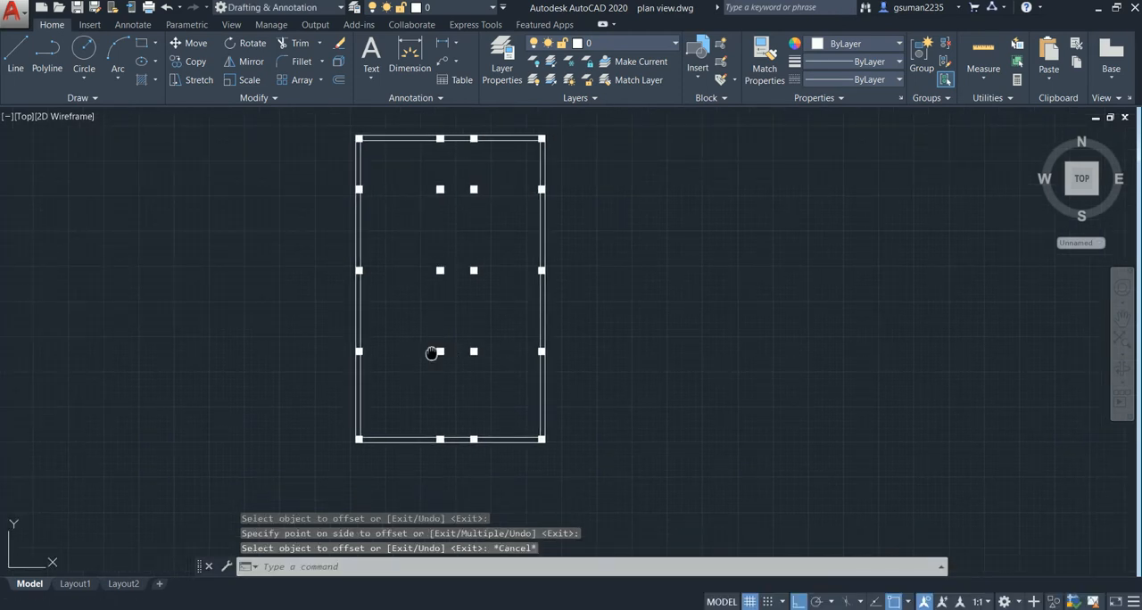
pyautogui.scroll(-1, 420, 348)
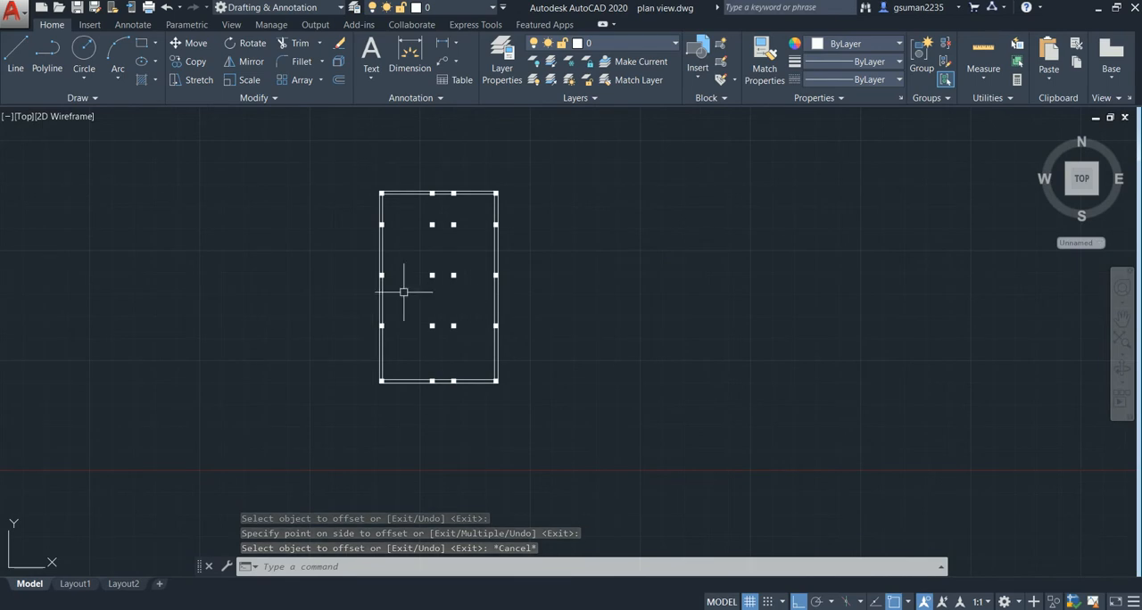
pyautogui.moveTo(244, 331); pyautogui.dragTo(366, 361, button='middle')
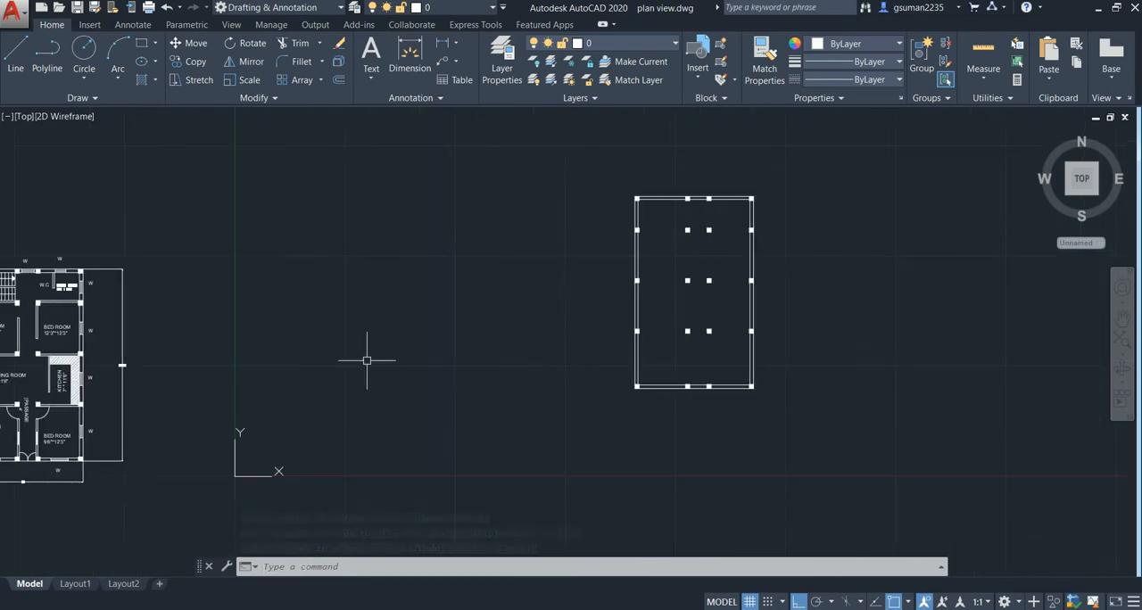
pyautogui.moveTo(119, 385); pyautogui.dragTo(464, 306, button='middle')
pyautogui.scroll(1, 345, 332)
pyautogui.scroll(1, 348, 346)
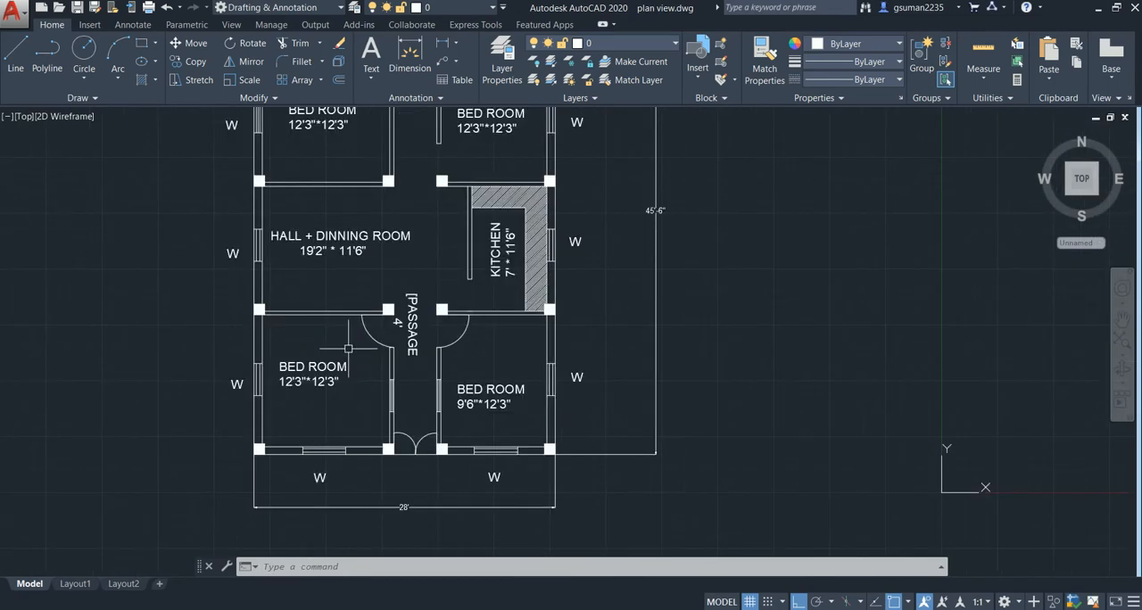
pyautogui.moveTo(345, 406); pyautogui.dragTo(346, 375, button='middle')
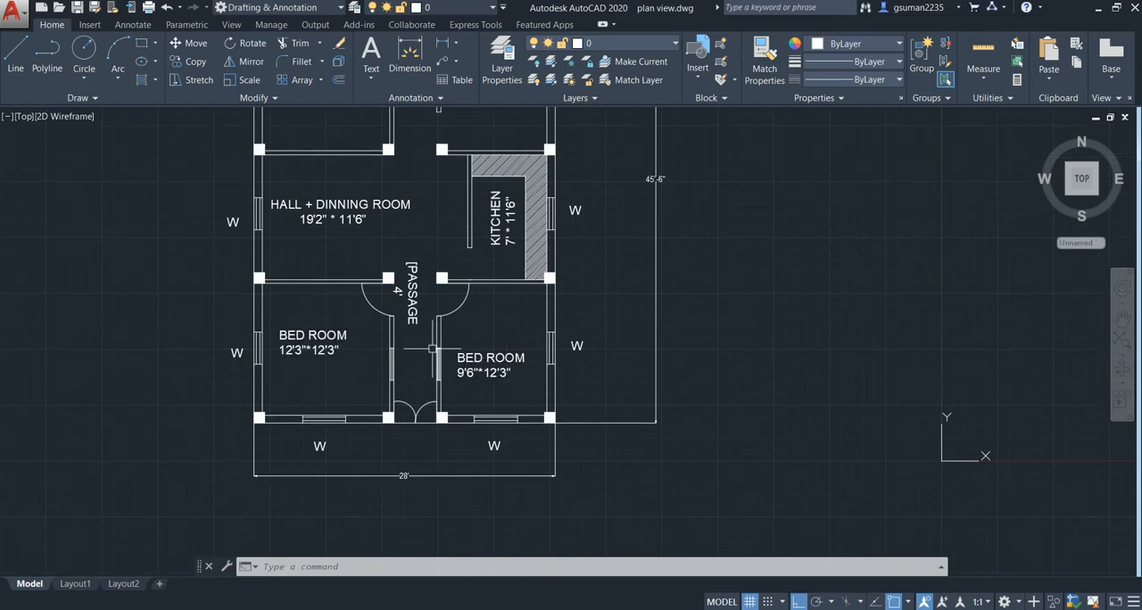
pyautogui.moveTo(410, 294); pyautogui.dragTo(448, 416, button='middle')
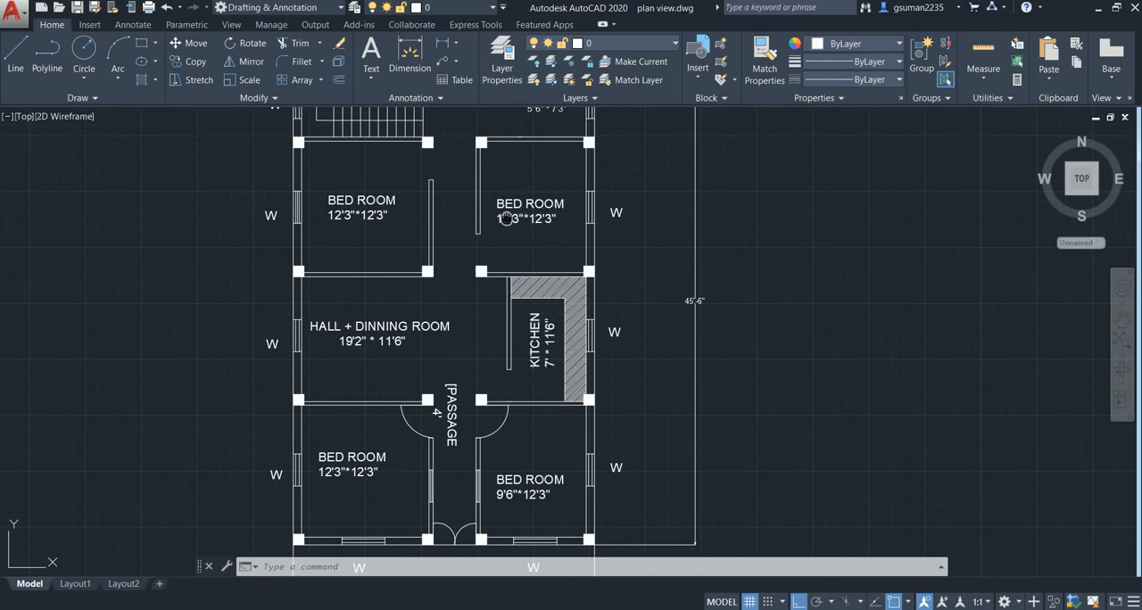
pyautogui.moveTo(507, 219); pyautogui.dragTo(491, 170, button='middle')
pyautogui.scroll(2, 491, 169)
pyautogui.moveTo(486, 414); pyautogui.dragTo(473, 277, button='middle')
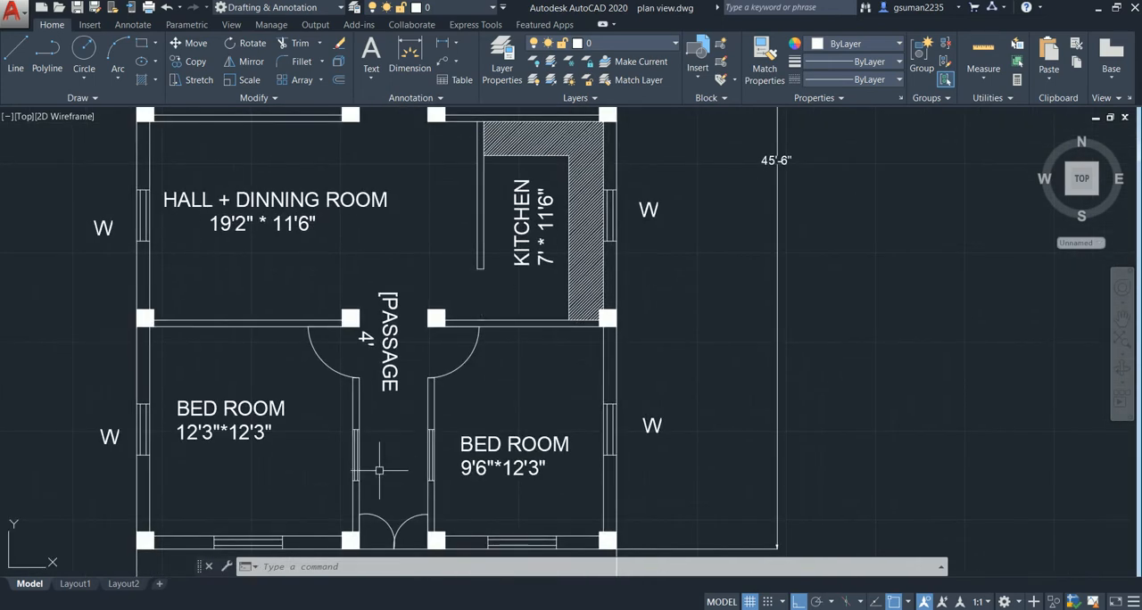
pyautogui.moveTo(379, 470); pyautogui.dragTo(399, 377, button='middle')
pyautogui.moveTo(296, 342); pyautogui.dragTo(310, 370, button='middle')
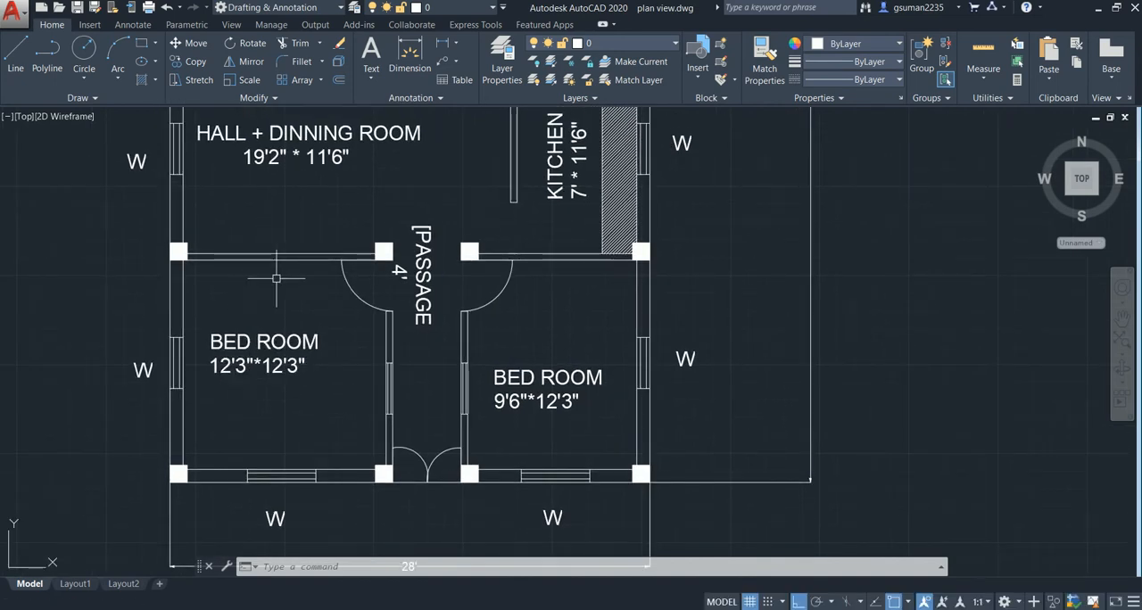
pyautogui.scroll(-2, 276, 277)
pyautogui.moveTo(276, 277); pyautogui.dragTo(226, 294, button='middle')
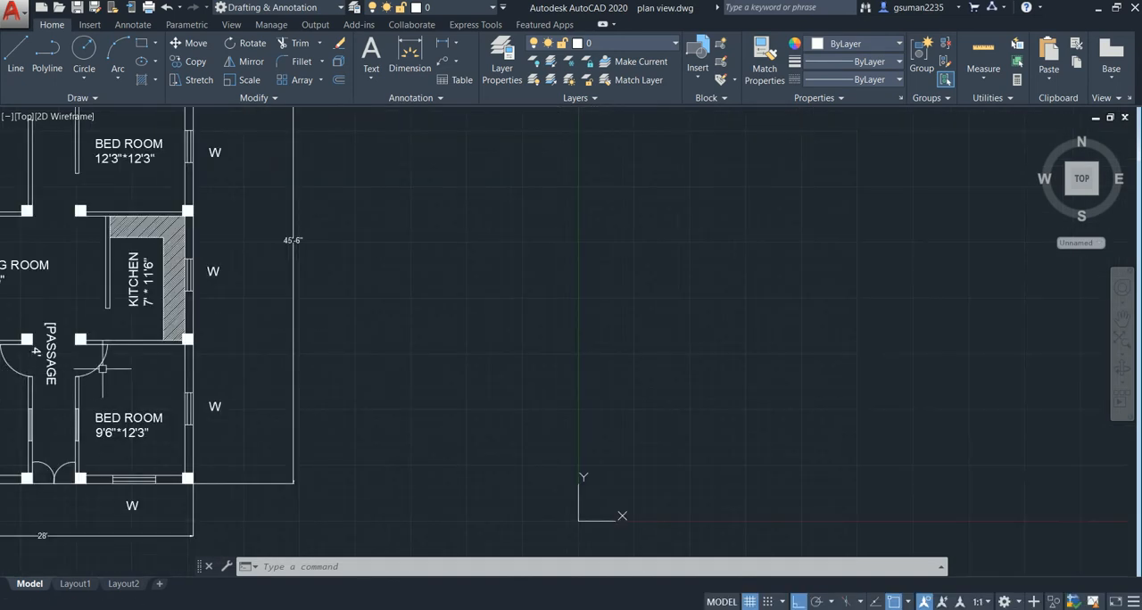
pyautogui.moveTo(104, 369); pyautogui.dragTo(36, 349, button='middle')
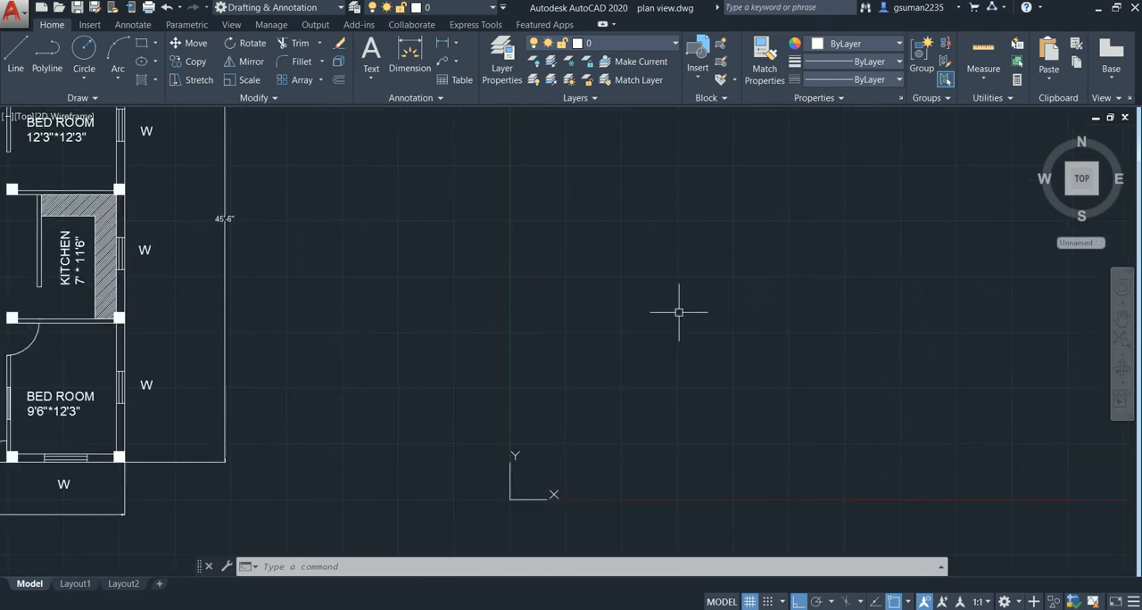
# - Draw an 11' horizontal line joining the lower corners of the two left columns in the lowest interior column row
pyautogui.scroll(-2, 679, 312)
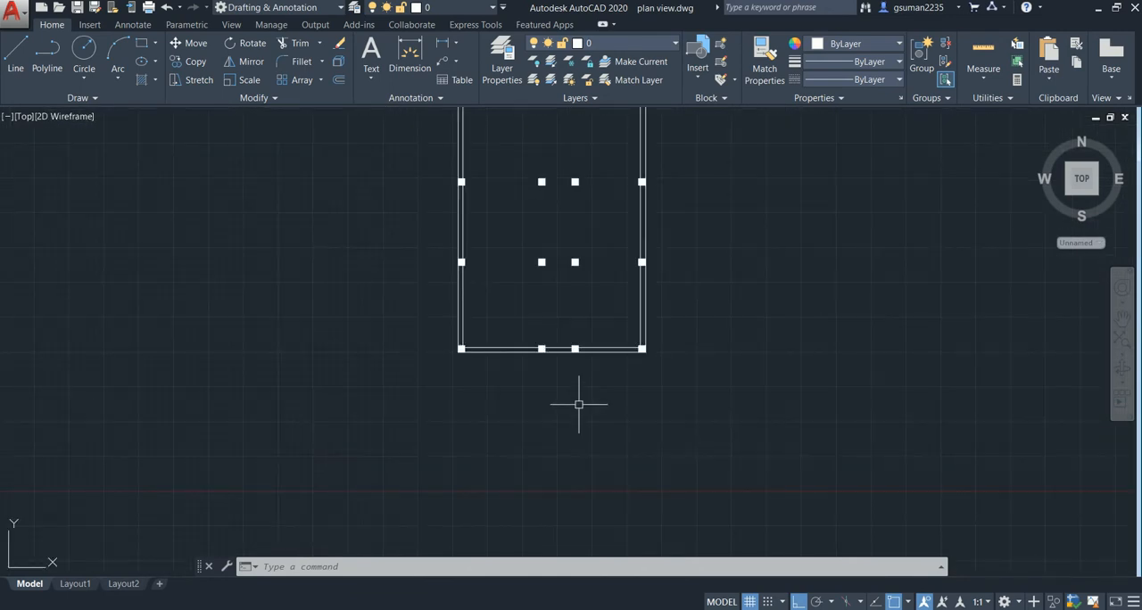
pyautogui.moveTo(578, 404); pyautogui.dragTo(569, 439, button='middle')
pyautogui.scroll(2, 466, 313)
pyautogui.moveTo(487, 311); pyautogui.dragTo(501, 326, button='middle')
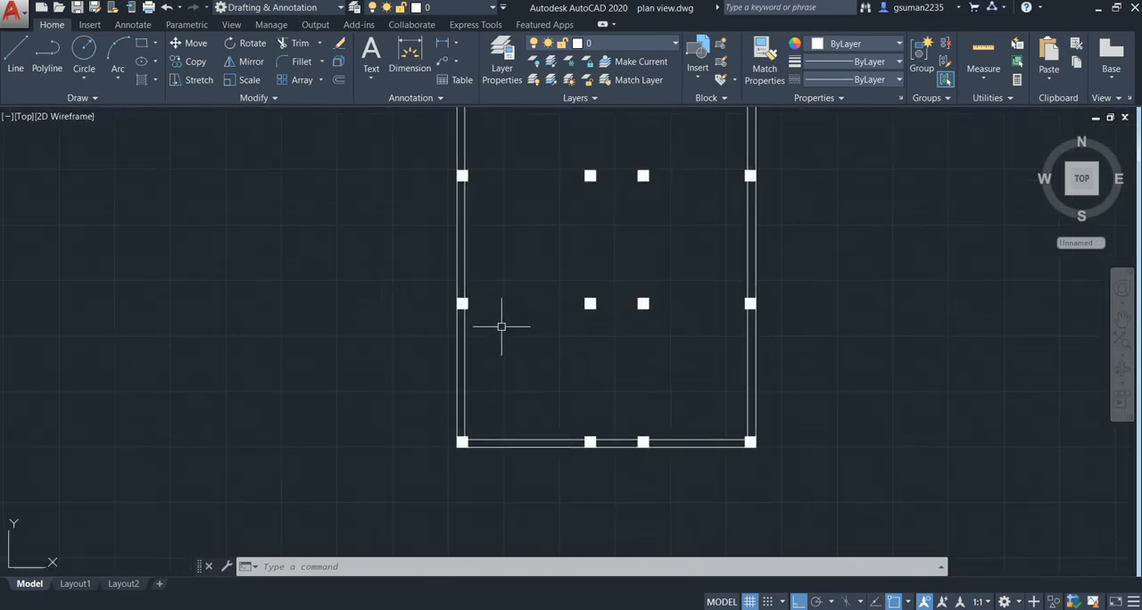
pyautogui.press('Return')
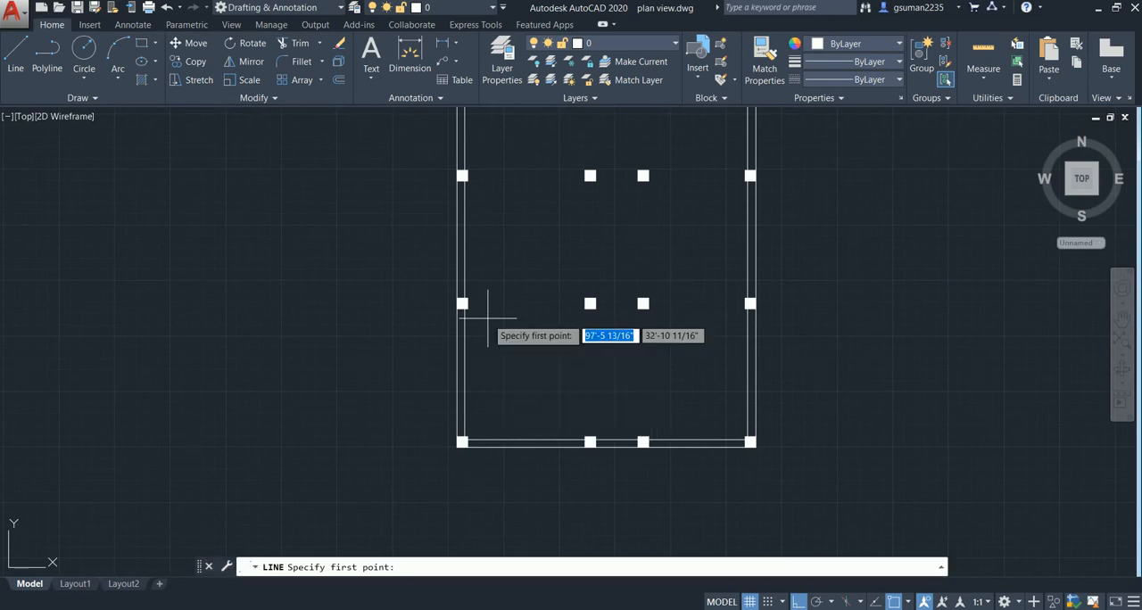
pyautogui.scroll(4, 476, 311)
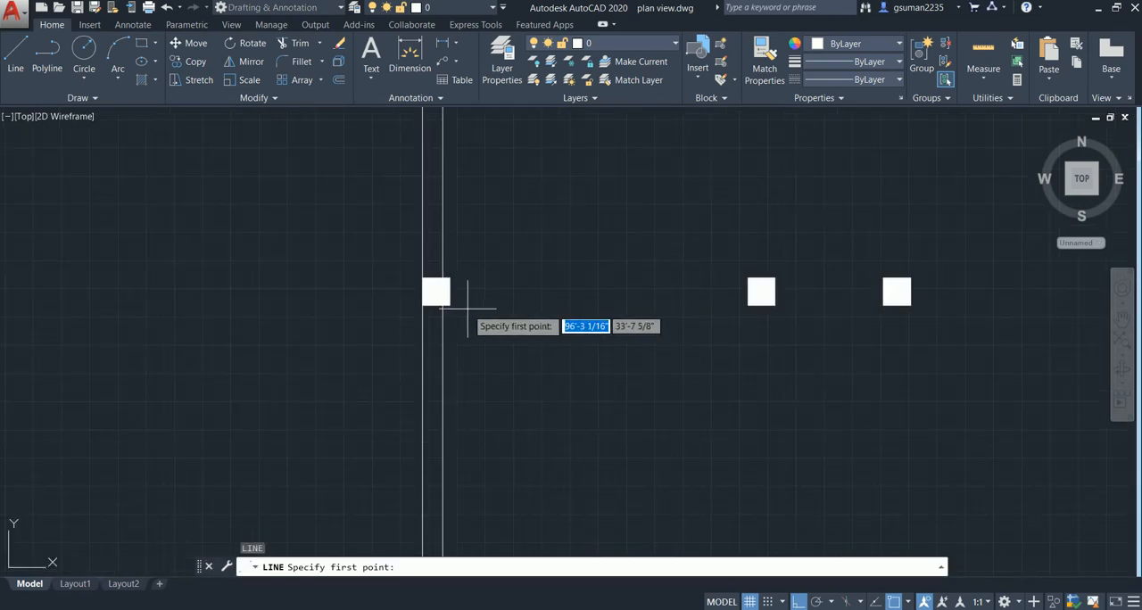
pyautogui.click(449, 305)
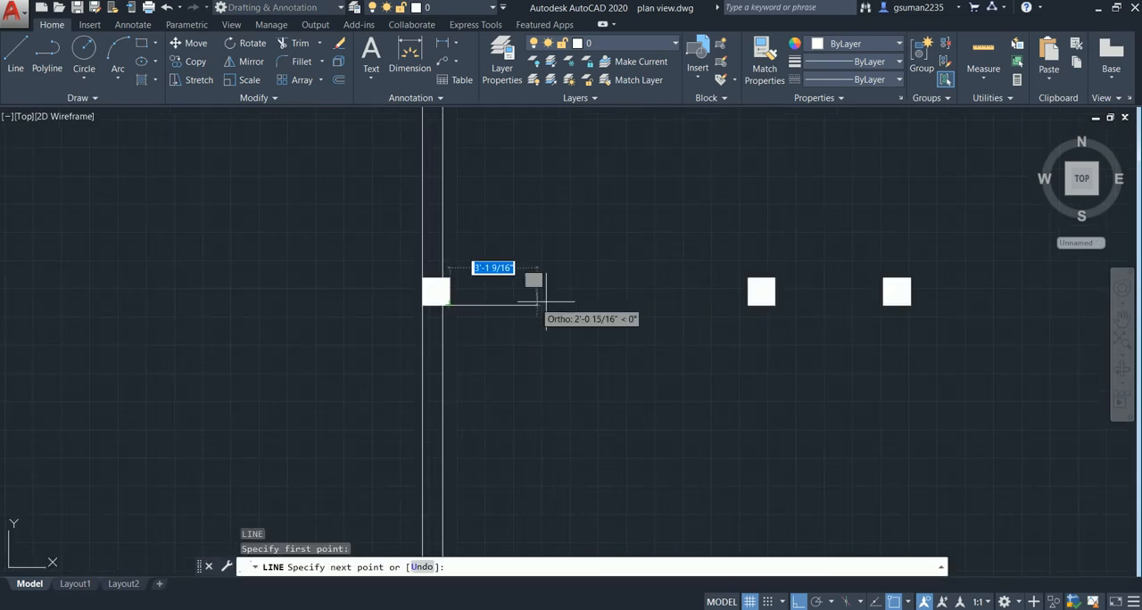
pyautogui.click(748, 305)
pyautogui.press('Return')
# - Draw the matching horizontal line between the lower corners of the two right columns in the lowest interior row
pyautogui.scroll(-2, 847, 390)
pyautogui.moveTo(846, 390); pyautogui.dragTo(547, 316, button='middle')
pyautogui.press('Return')
pyautogui.click(577, 263)
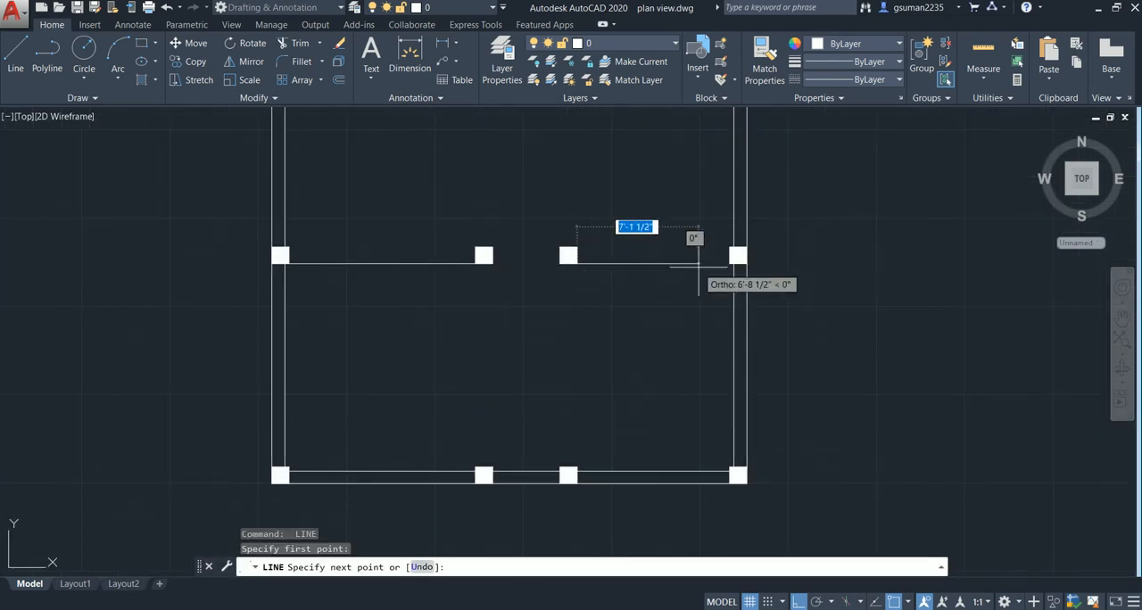
pyautogui.click(730, 262)
pyautogui.press('Return')
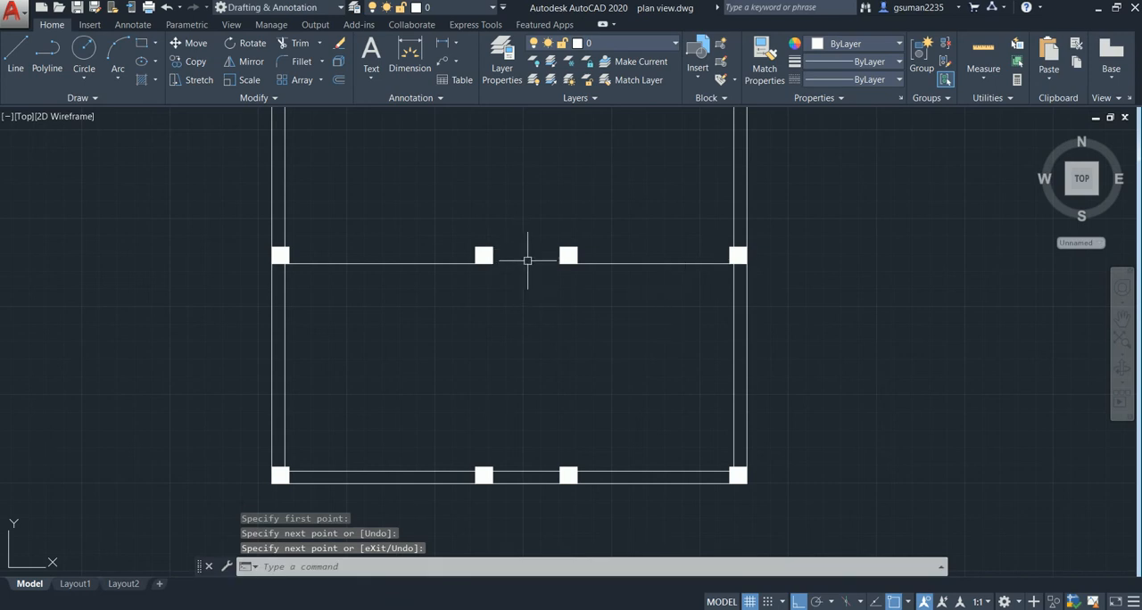
# - Draw an 11' horizontal line between the lower corners of the two left columns in the middle interior row
pyautogui.moveTo(518, 343); pyautogui.dragTo(631, 522, button='middle')
pyautogui.press('Return')
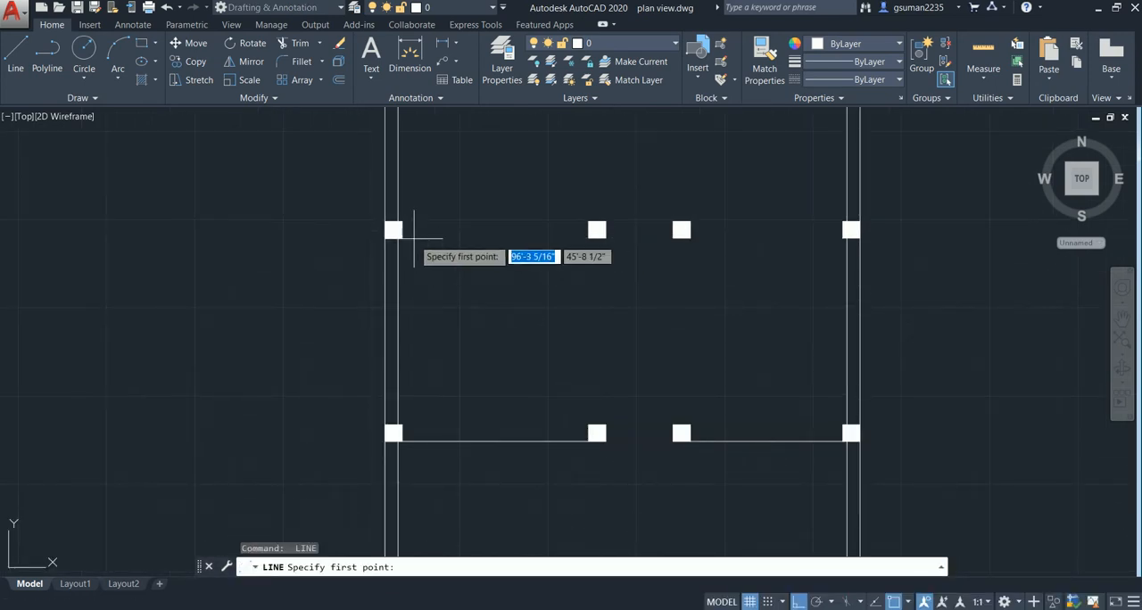
pyautogui.click(401, 237)
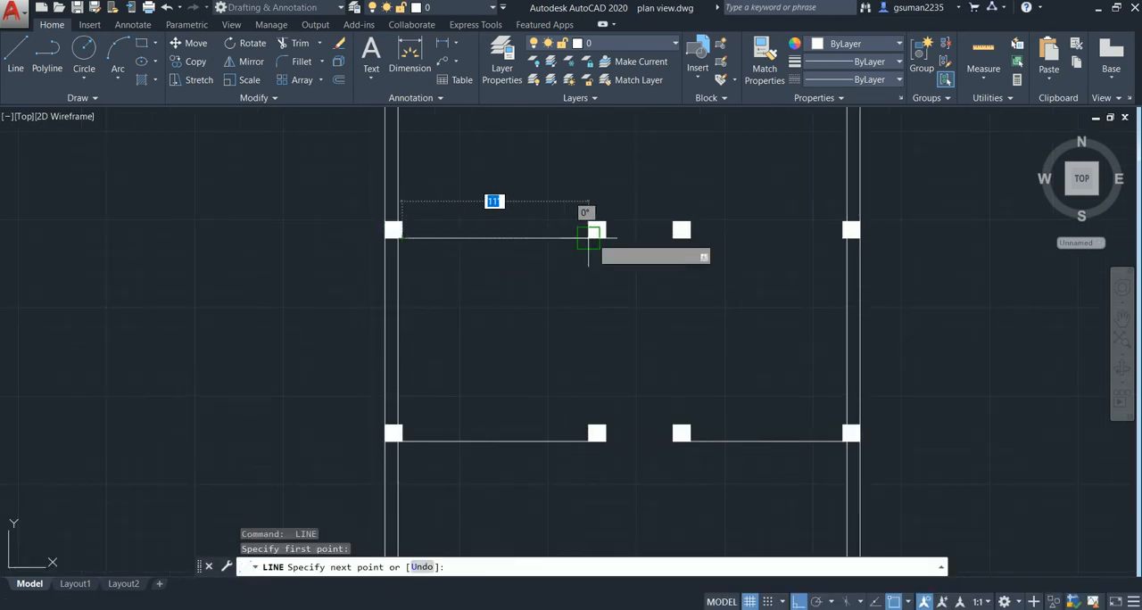
pyautogui.click(589, 238)
pyautogui.press('Return')
# - Draw a horizontal line between the lower corners of the two right columns in the middle interior row
pyautogui.moveTo(688, 296); pyautogui.dragTo(550, 314, button='middle')
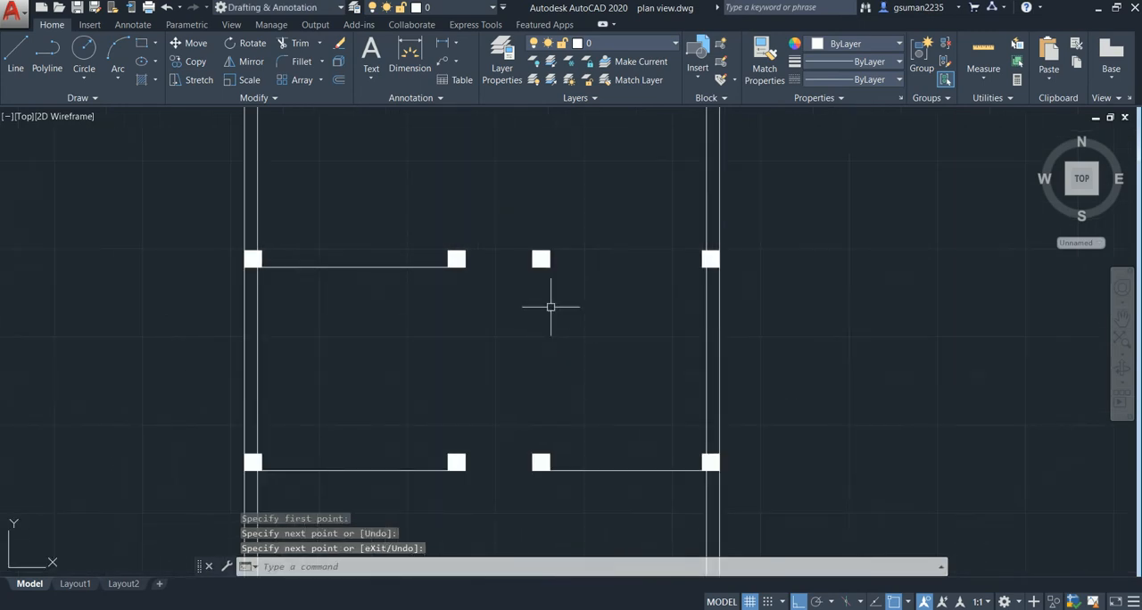
pyautogui.press('Return')
pyautogui.click(550, 266)
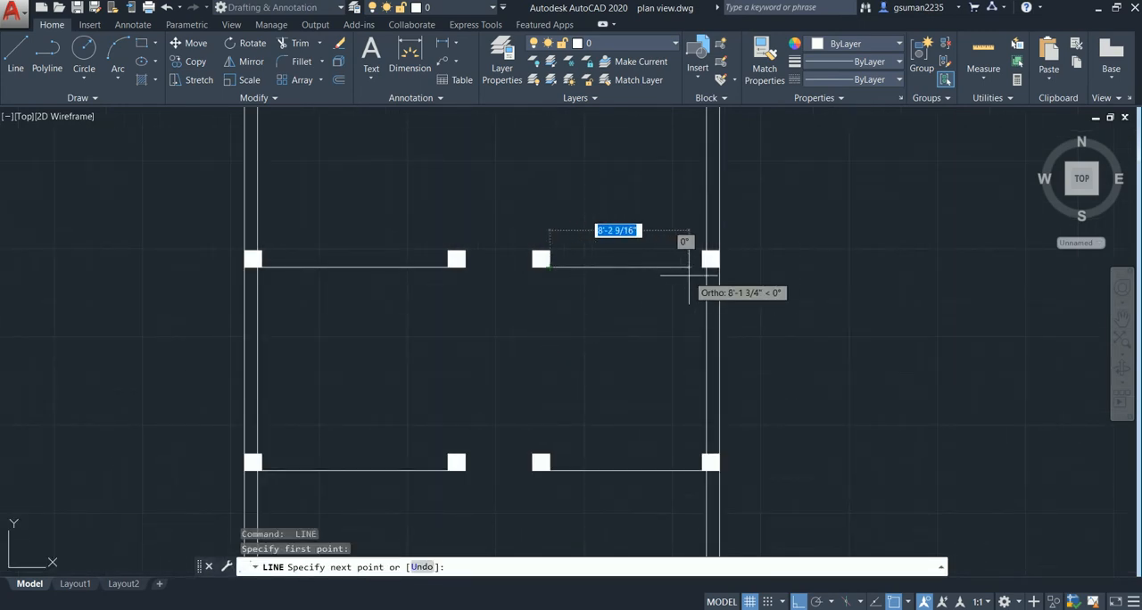
pyautogui.click(706, 266)
pyautogui.press('Return')
# - Draw an 11' horizontal line between the upper corners of the two left columns in the uppermost interior row
pyautogui.scroll(-2, 553, 324)
pyautogui.moveTo(520, 321); pyautogui.dragTo(578, 331, button='middle')
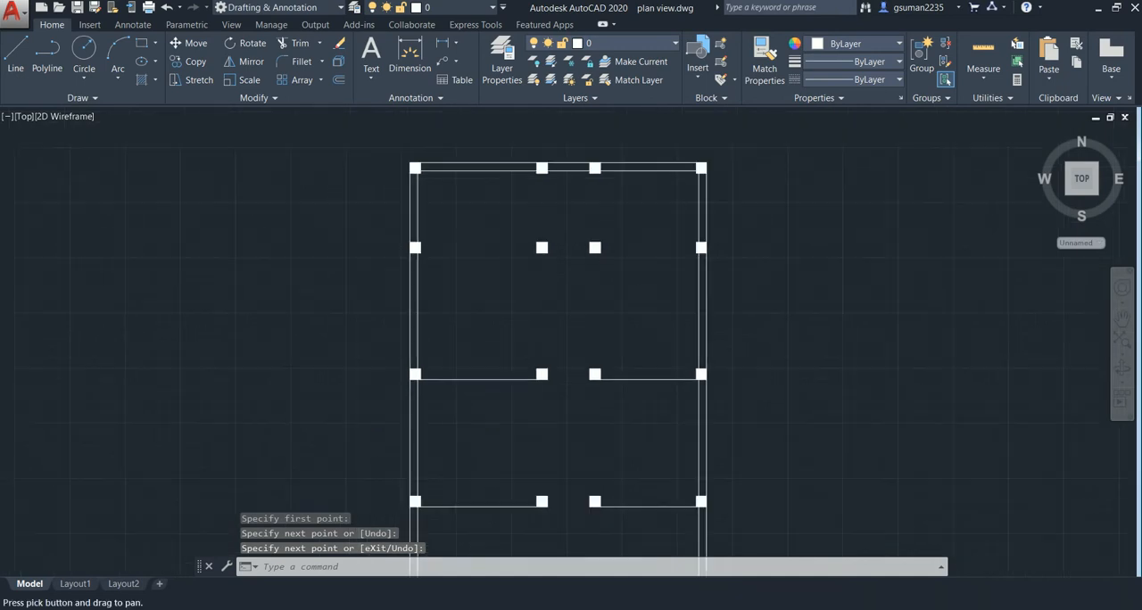
pyautogui.scroll(2, 429, 250)
pyautogui.write('line')
pyautogui.press('Return')
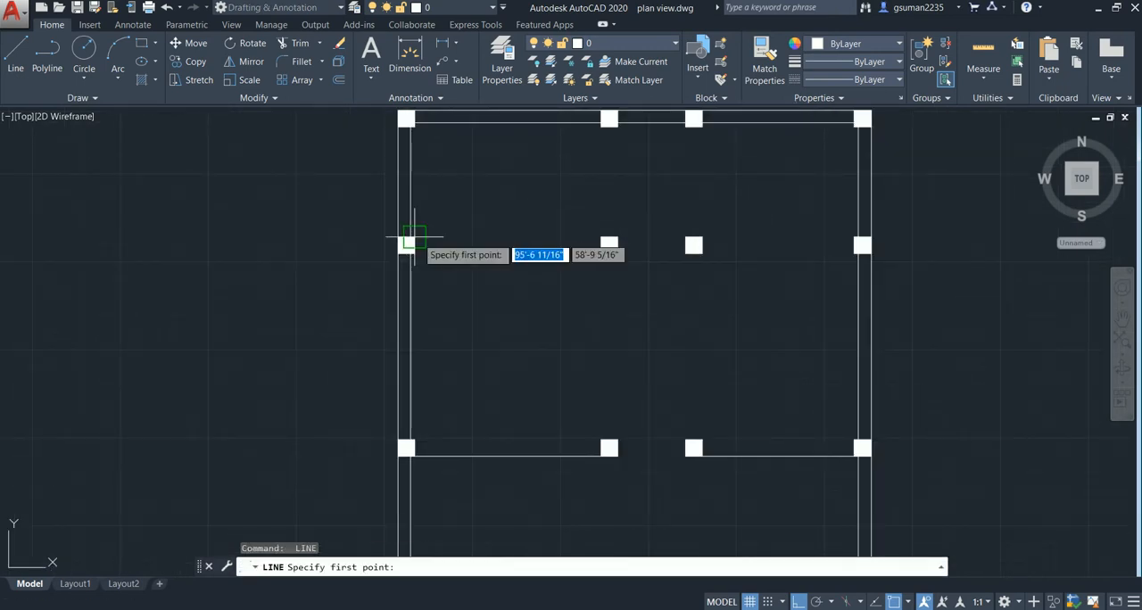
pyautogui.click(414, 238)
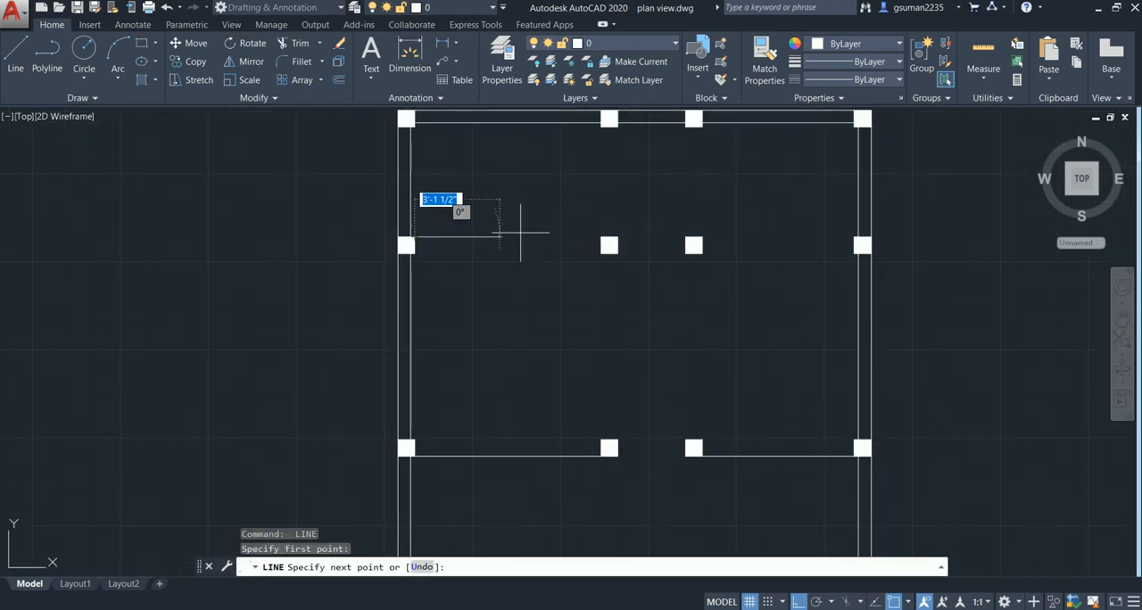
pyautogui.click(597, 238)
pyautogui.press('Return')
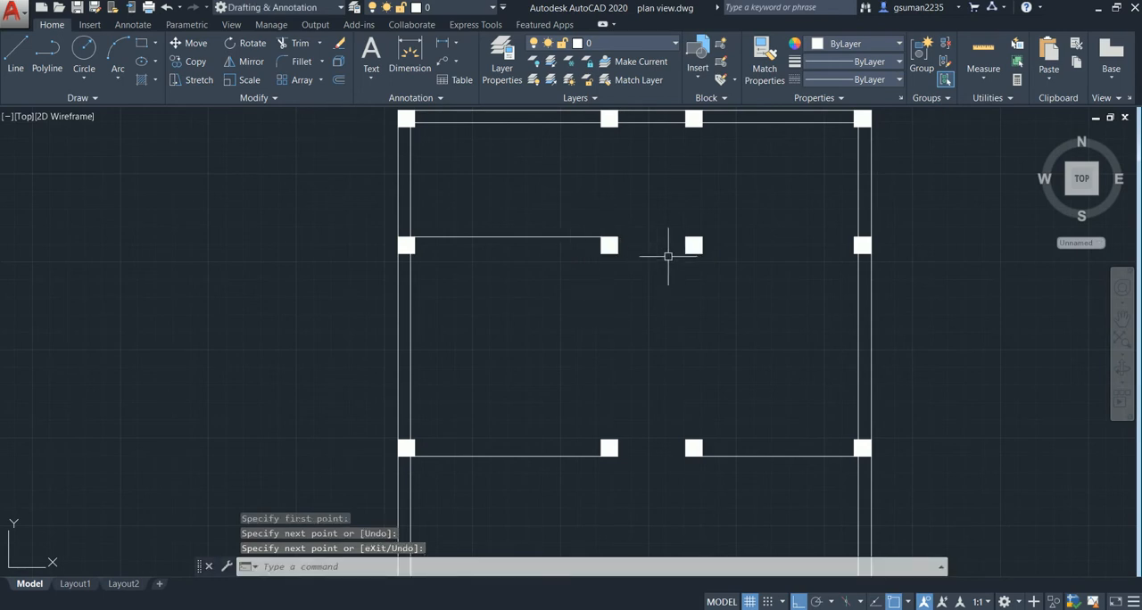
# - Draw a horizontal line between the upper corners of the two right columns in the uppermost interior row and end the Line command
pyautogui.press('Return')
pyautogui.click(701, 238)
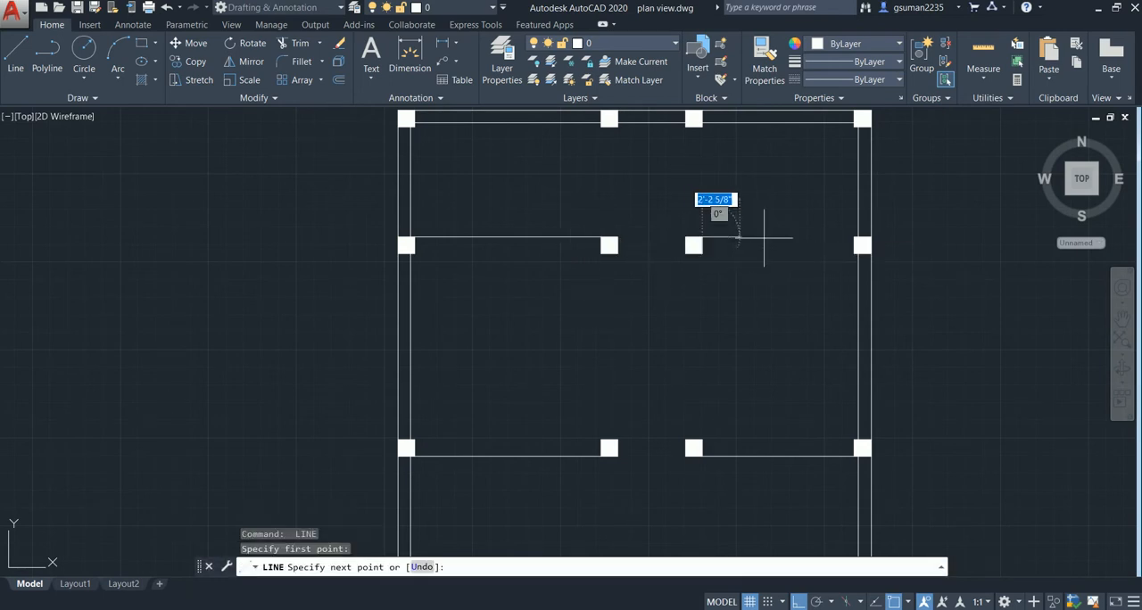
pyautogui.click(854, 238)
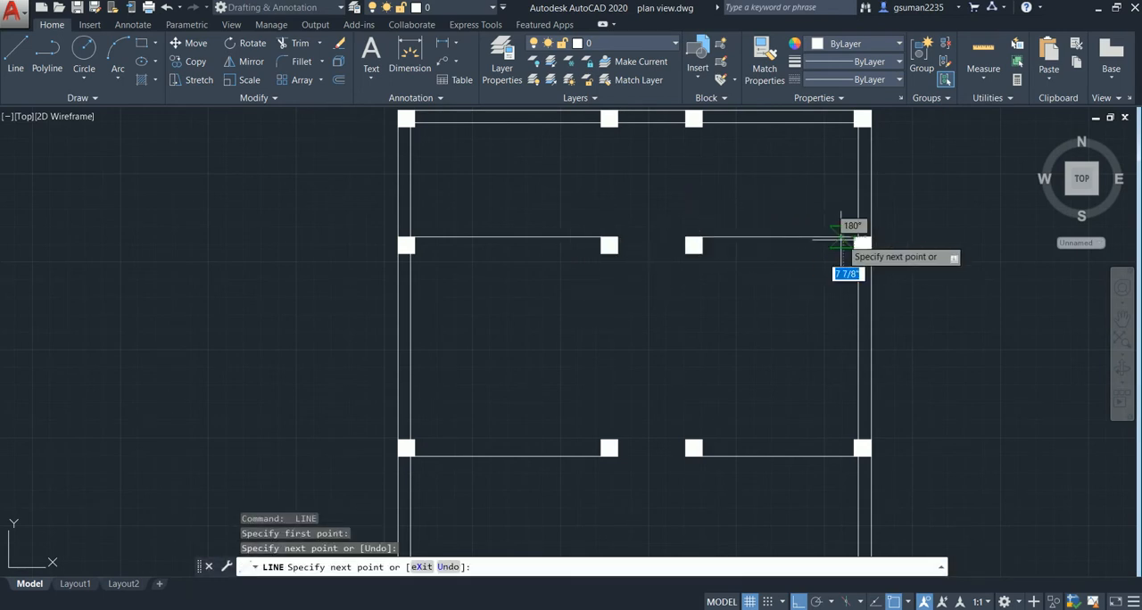
pyautogui.press('Escape')
# - Offset both partition lines of the uppermost interior column row 4.5" downward
pyautogui.scroll(-4, 716, 309)
pyautogui.moveTo(716, 308)
pyautogui.mouseDown(button='middle')
pyautogui.moveTo(675, 293)
pyautogui.moveTo(502, 279)
pyautogui.mouseUp(button='middle')
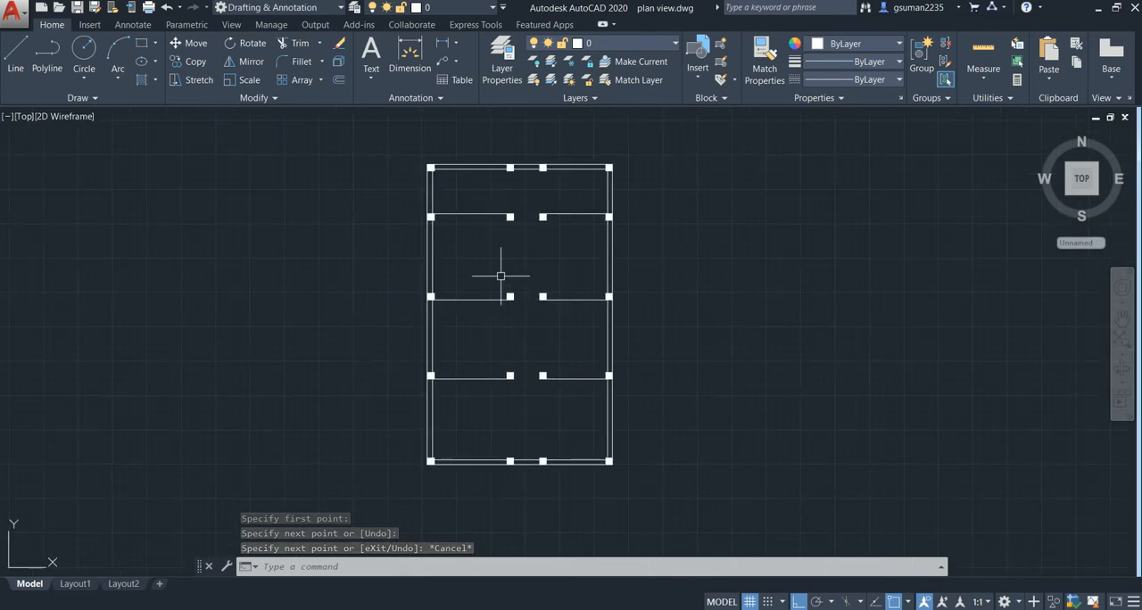
pyautogui.write('o')
pyautogui.press('Return')
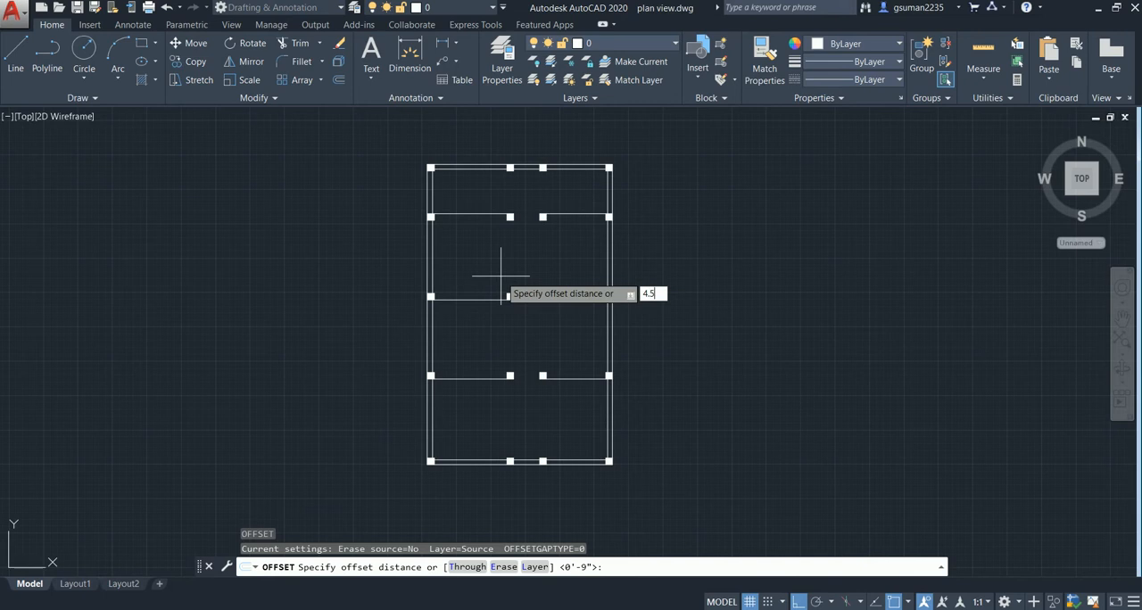
pyautogui.press('Return')
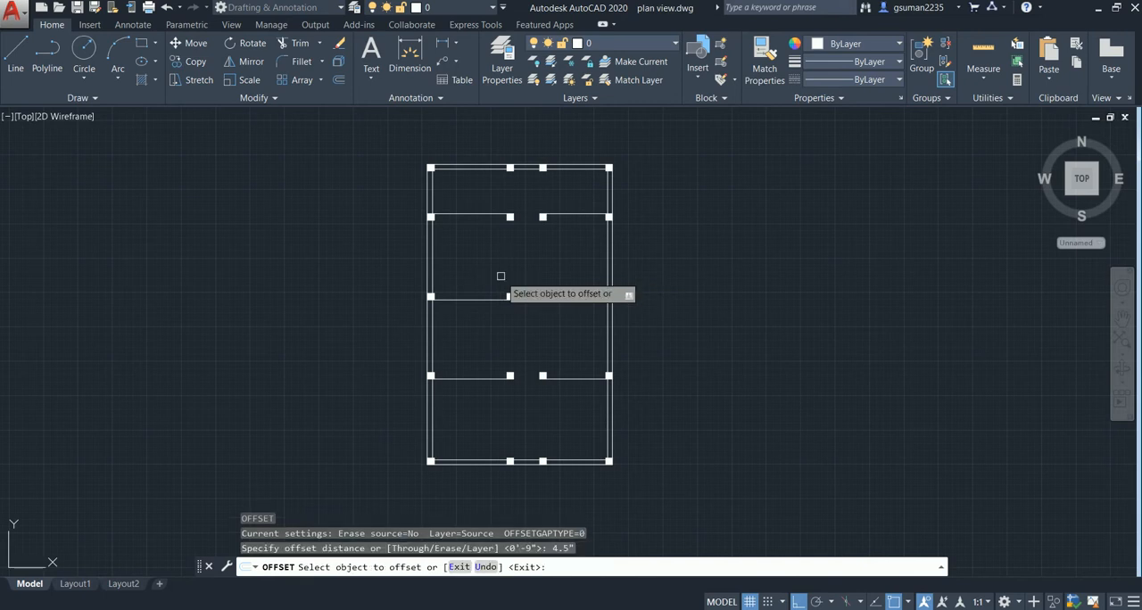
pyautogui.click(489, 215)
pyautogui.click(501, 237)
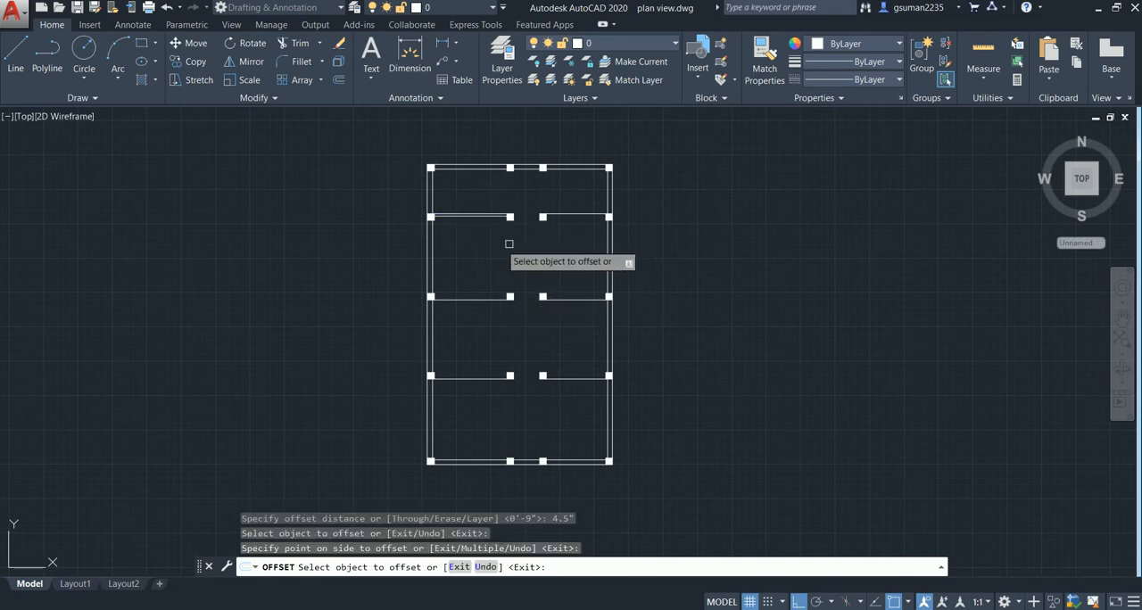
pyautogui.click(563, 216)
pyautogui.click(562, 254)
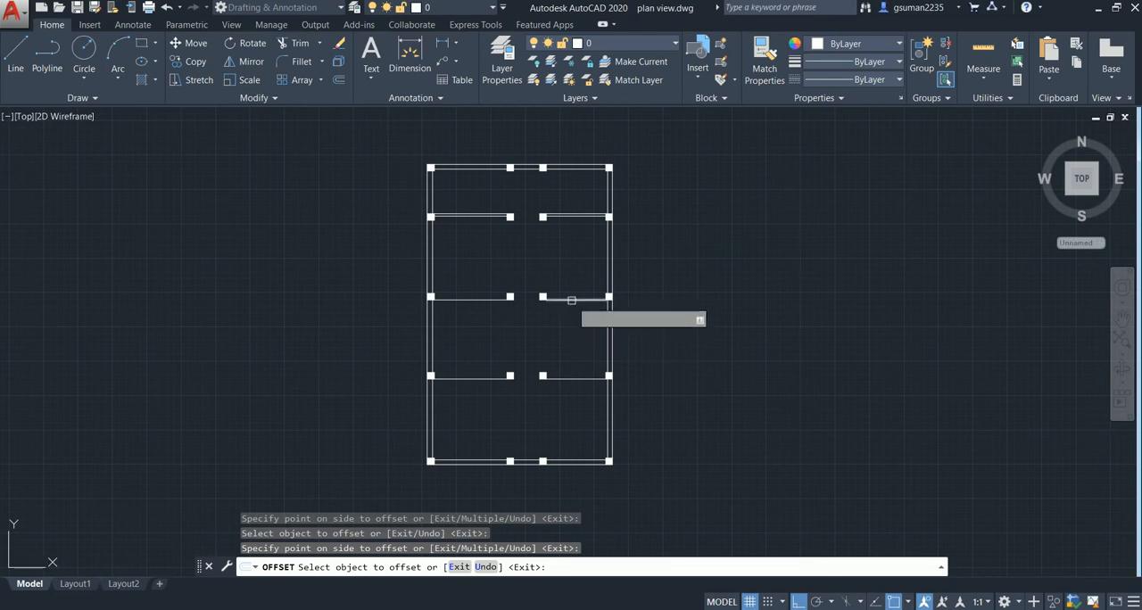
# - Offset both partition lines of the middle interior column row upward by the same 4.5" distance
pyautogui.click(571, 300)
pyautogui.click(555, 275)
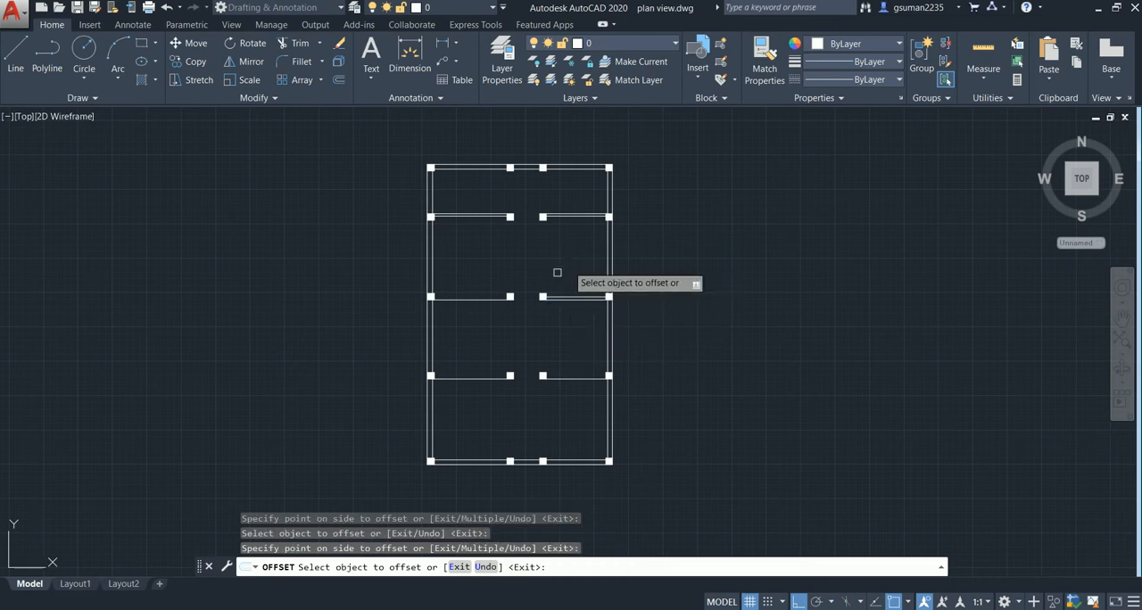
pyautogui.click(471, 299)
pyautogui.click(469, 258)
# - Offset both partition lines of the lowest interior column row 4.5" upward and end the Offset command
pyautogui.click(483, 379)
pyautogui.click(468, 322)
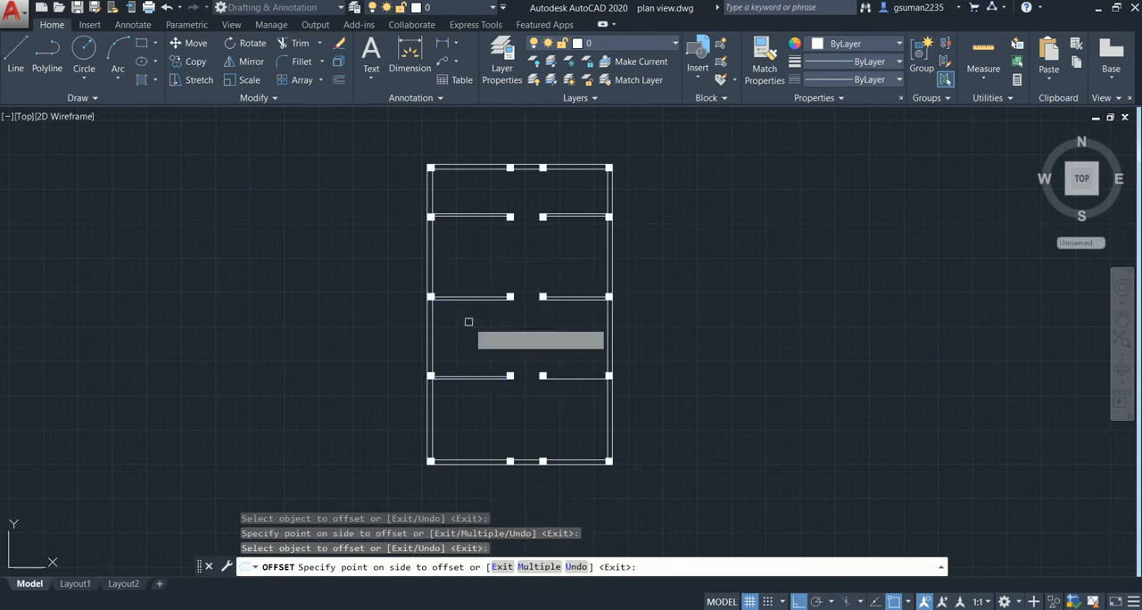
pyautogui.click(545, 378)
pyautogui.click(561, 361)
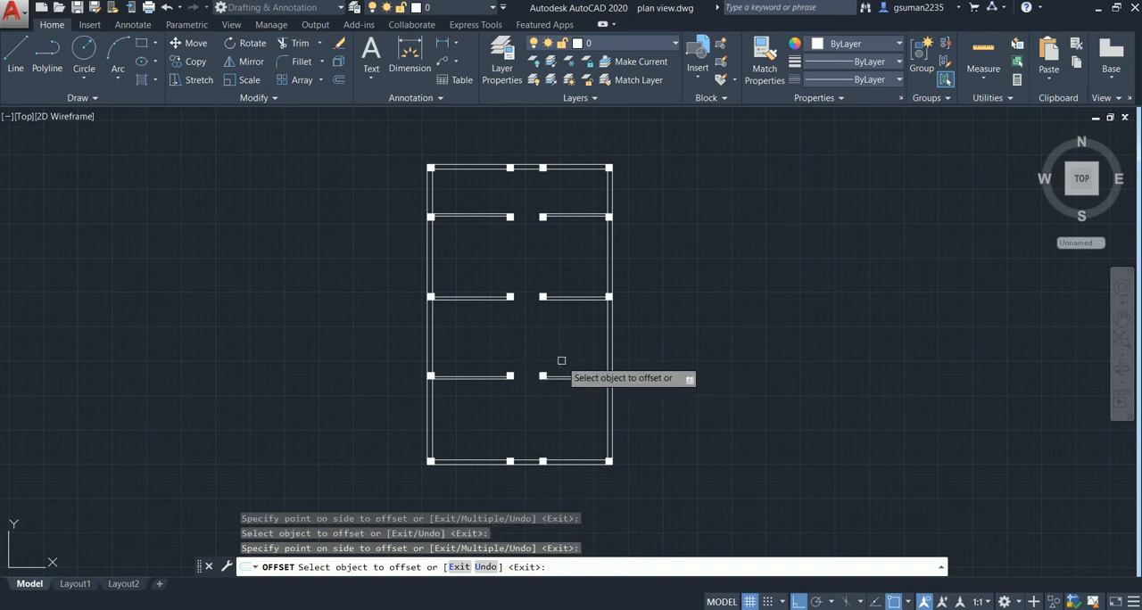
pyautogui.press('Escape')
# - Examine the reference plan's front bedrooms and the walls along the passage, and return to the new plan's front part
pyautogui.moveTo(513, 377); pyautogui.dragTo(512, 342, button='middle')
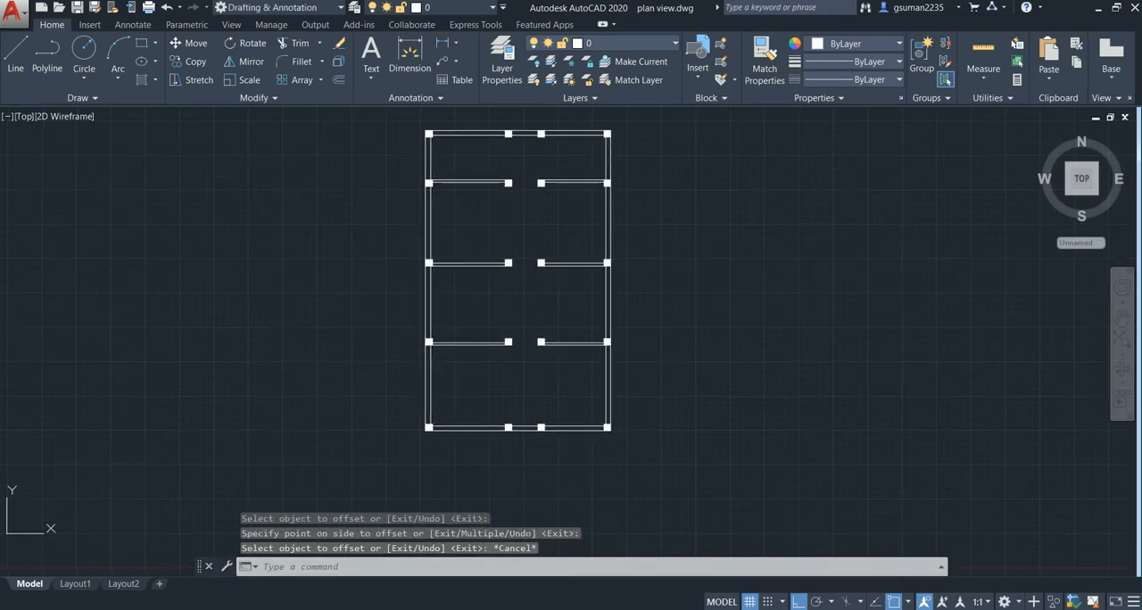
pyautogui.scroll(2, 512, 378)
pyautogui.scroll(-2, 513, 364)
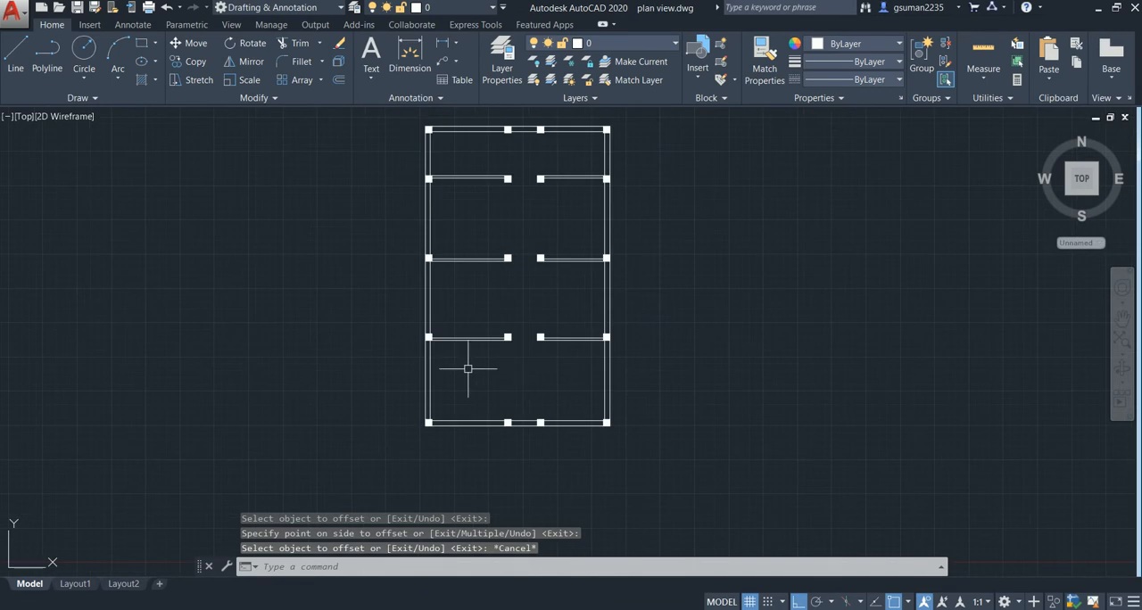
pyautogui.moveTo(195, 388); pyautogui.dragTo(746, 387, button='middle')
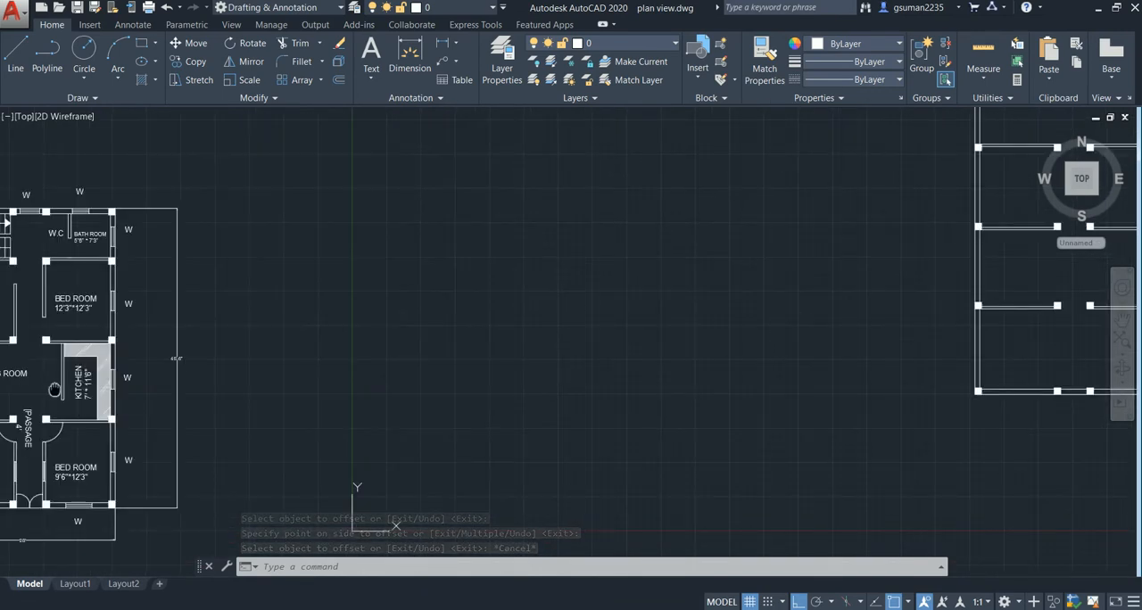
pyautogui.moveTo(56, 383); pyautogui.dragTo(189, 314, button='middle')
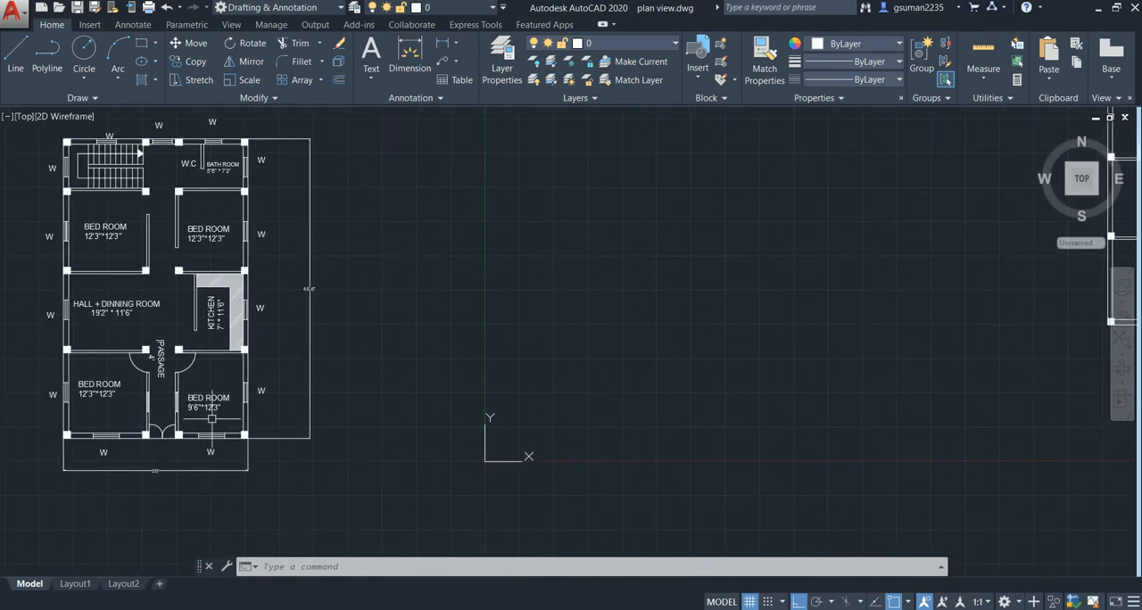
pyautogui.scroll(-2, 433, 408)
pyautogui.moveTo(462, 382); pyautogui.dragTo(420, 369, button='middle')
pyautogui.scroll(4, 415, 330)
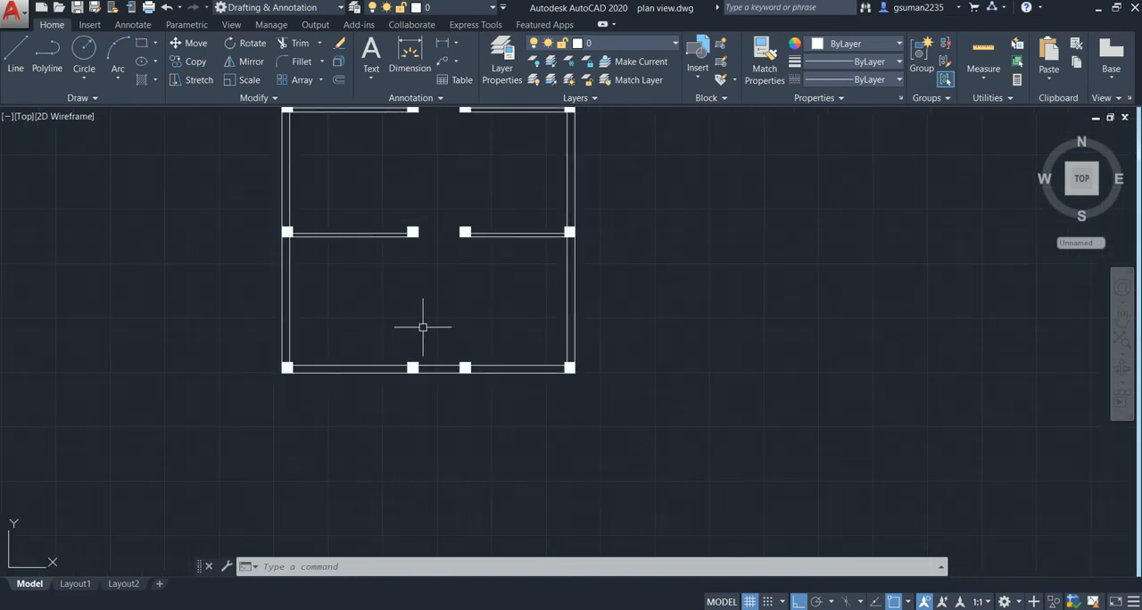
# - Draw a 12' vertical line for the front-left bedroom's passage wall, joining the passage-side corners of its two columns
pyautogui.write('l')
pyautogui.press('Return')
pyautogui.scroll(2, 417, 343)
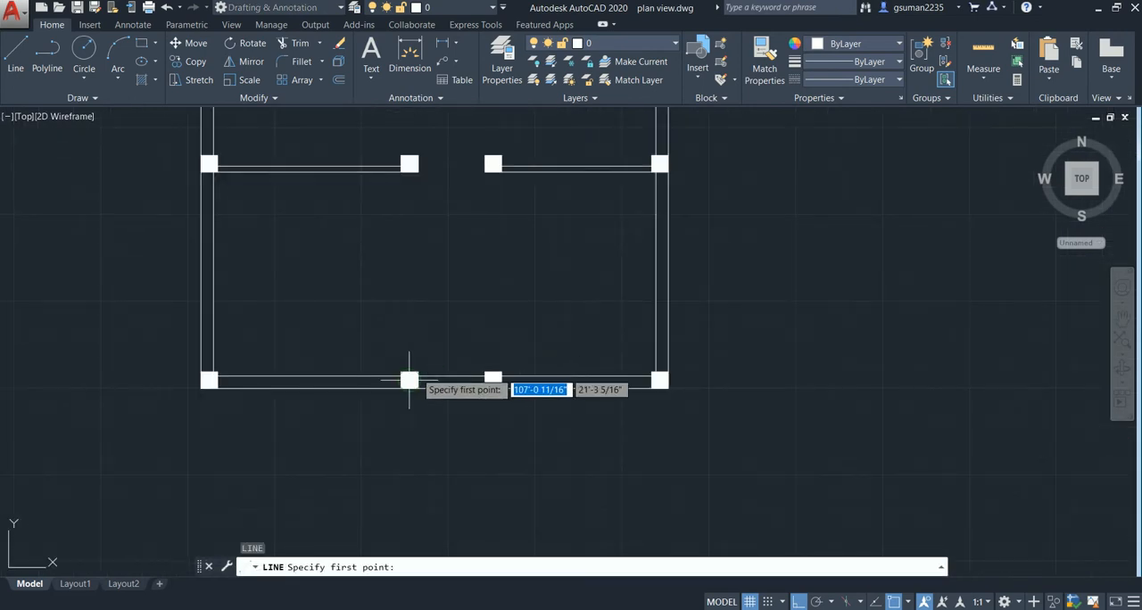
pyautogui.click(415, 373)
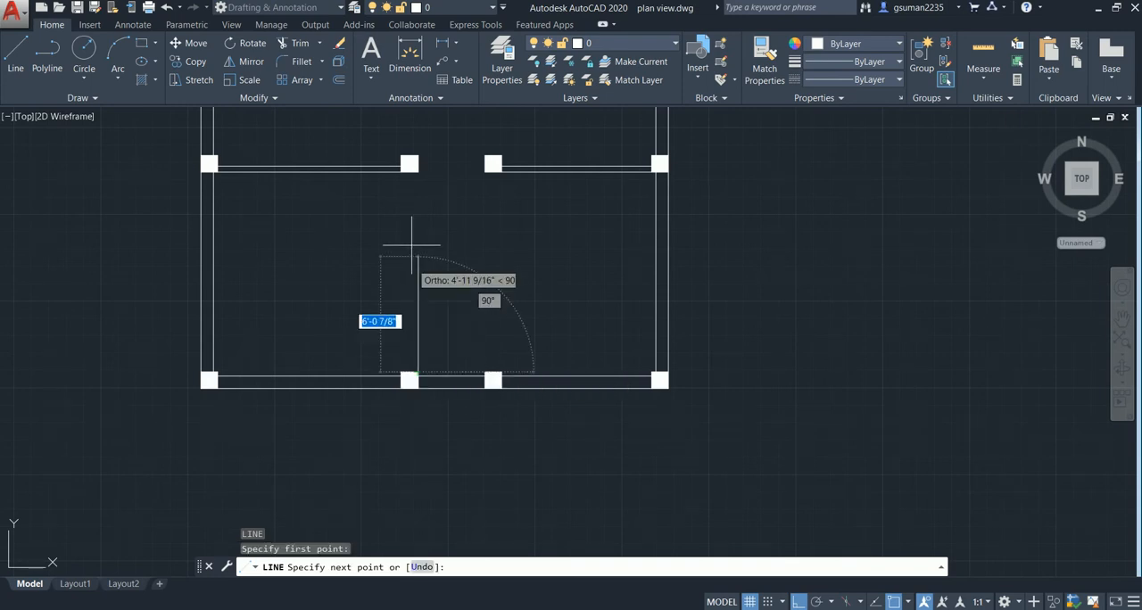
pyautogui.click(415, 170)
pyautogui.press('Return')
pyautogui.press('Return')
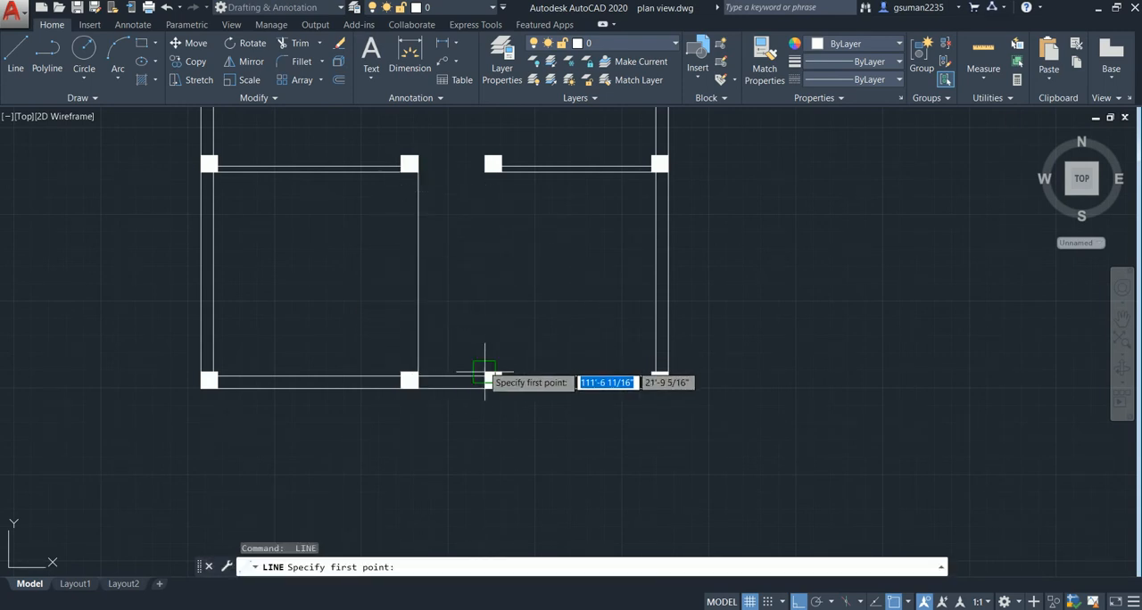
# - Draw a 12' vertical line for the front-right bedroom's passage wall between the passage-side corners of its two columns
pyautogui.click(486, 375)
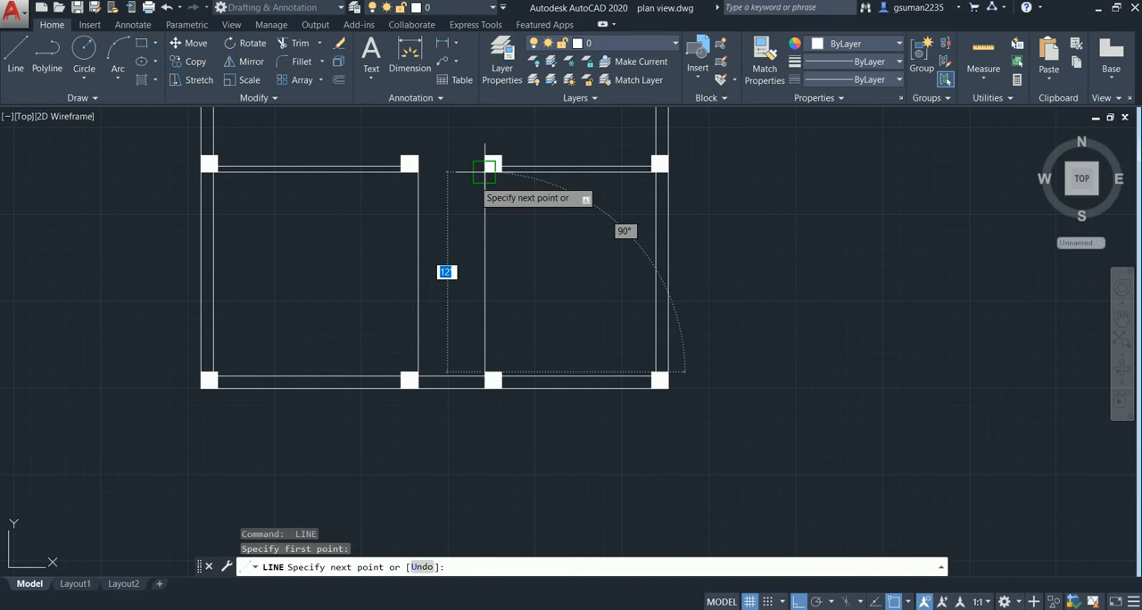
pyautogui.click(484, 170)
pyautogui.press('Return')
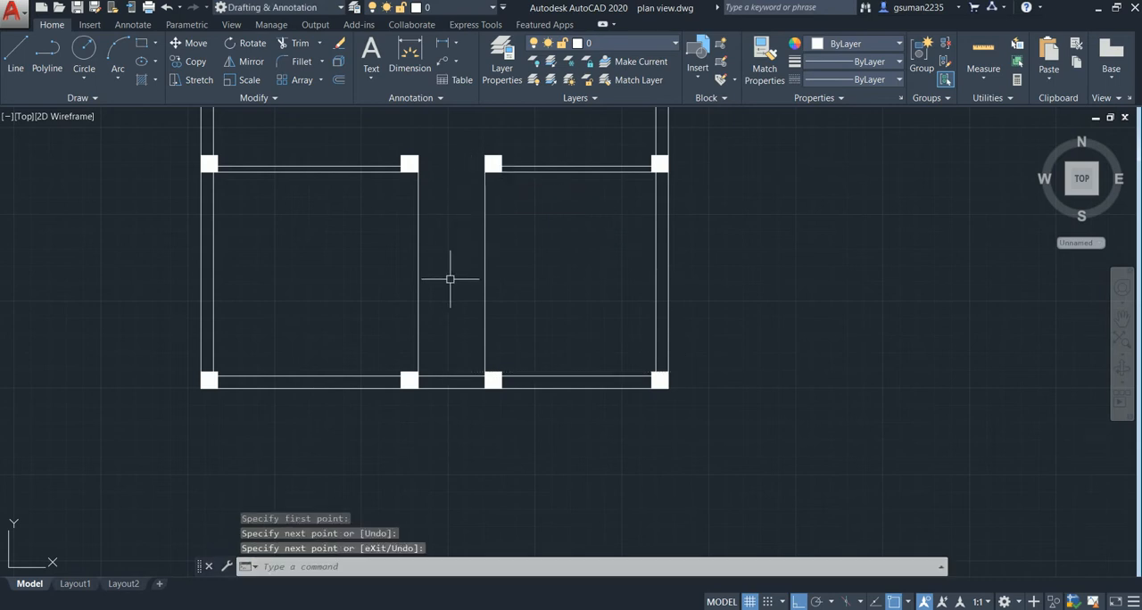
pyautogui.moveTo(458, 299); pyautogui.dragTo(523, 372, button='middle')
pyautogui.scroll(-2, 504, 254)
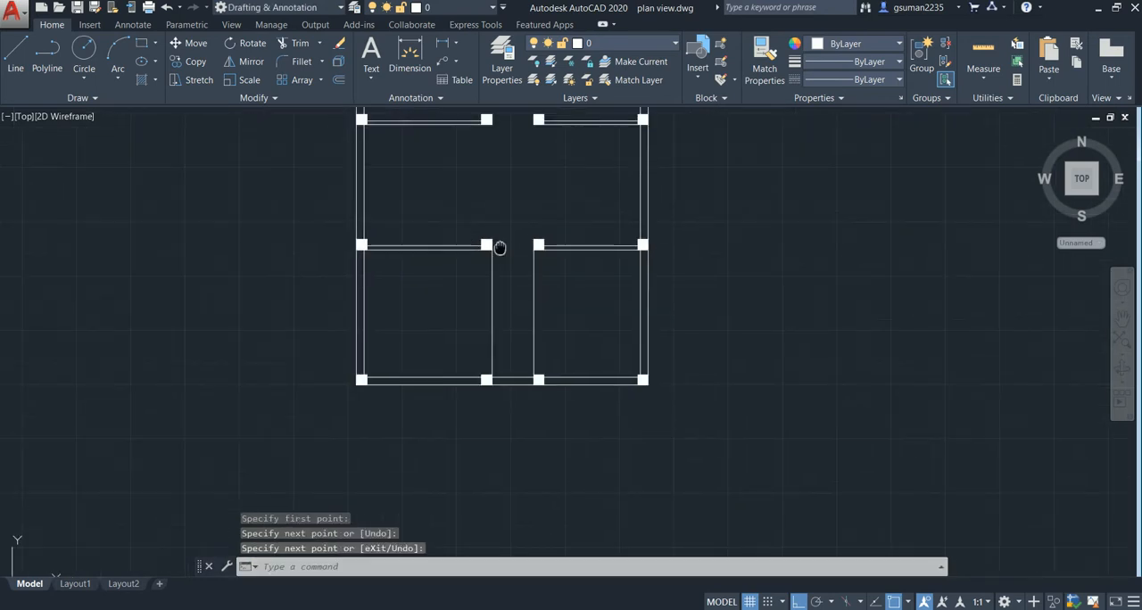
# - Draw a vertical line about 10'-5" long for the passage wall of the second-row right room, joining the passage-side corners of its two columns
pyautogui.moveTo(499, 247); pyautogui.dragTo(510, 324, button='middle')
pyautogui.scroll(-2, 143, 334)
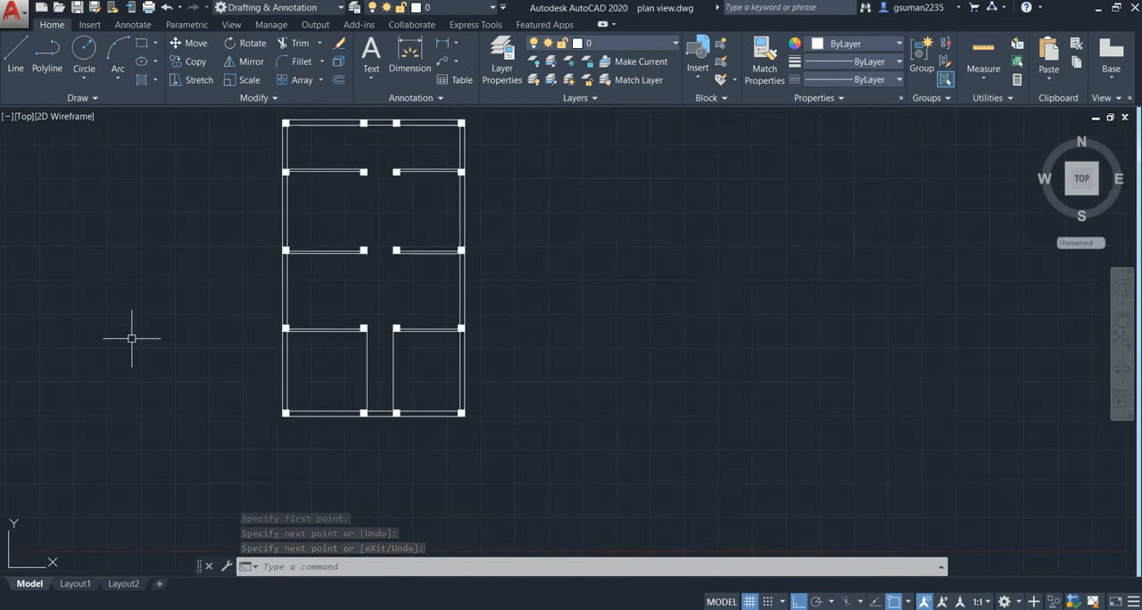
pyautogui.moveTo(411, 319)
pyautogui.mouseDown(button='middle')
pyautogui.moveTo(471, 291)
pyautogui.moveTo(506, 299)
pyautogui.mouseUp(button='middle')
pyautogui.scroll(2, 483, 279)
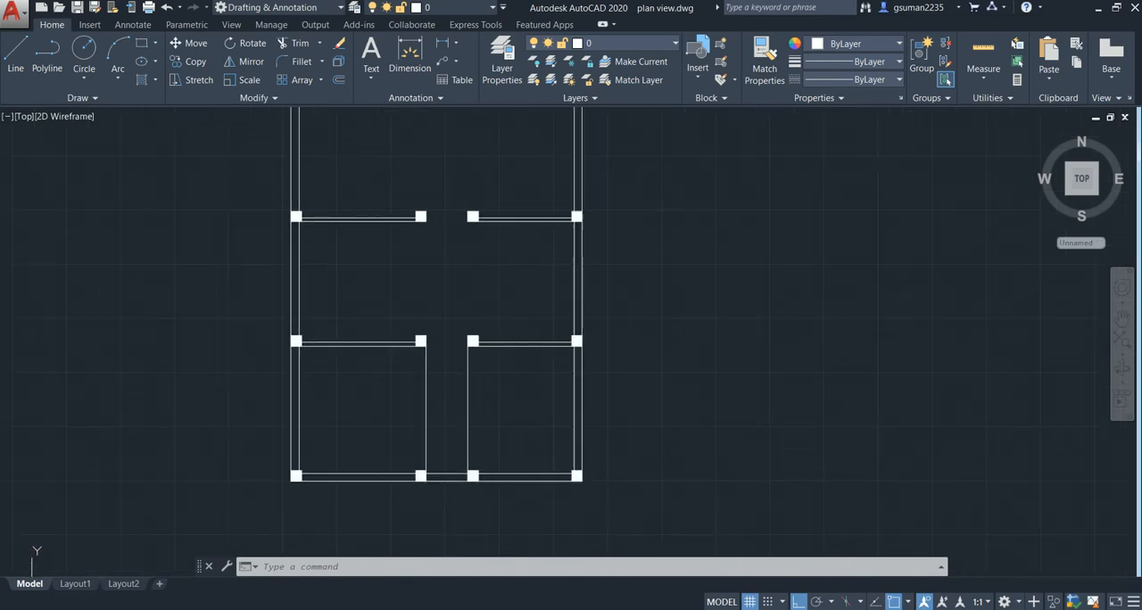
pyautogui.moveTo(384, 294); pyautogui.dragTo(363, 354, button='middle')
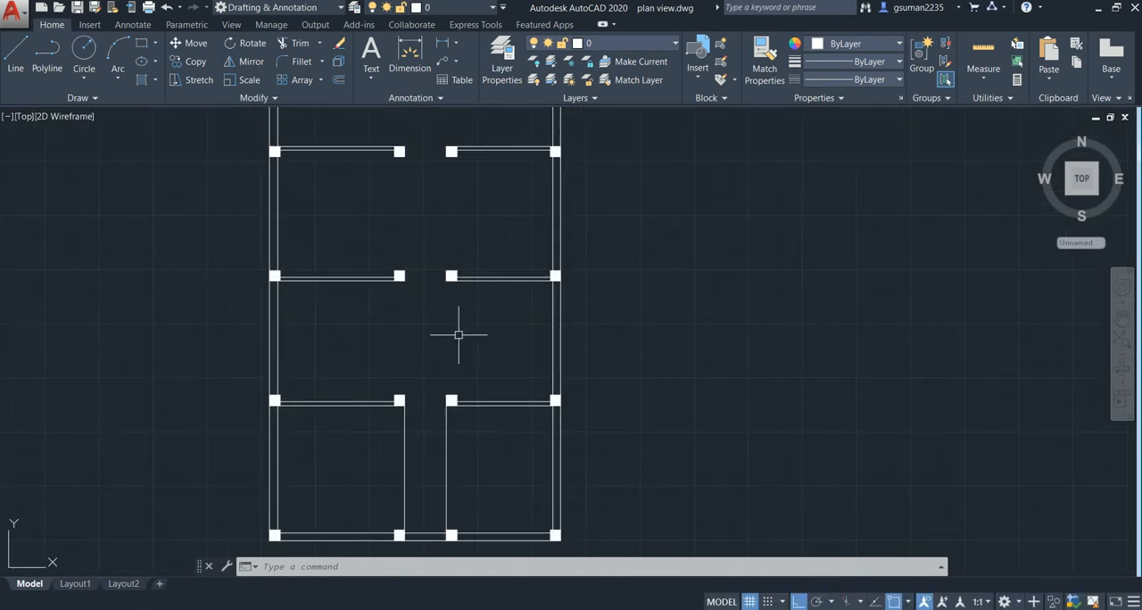
pyautogui.moveTo(453, 317)
pyautogui.mouseDown(button='middle')
pyautogui.moveTo(435, 309)
pyautogui.moveTo(467, 307)
pyautogui.mouseUp(button='middle')
pyautogui.press('l')
pyautogui.press('Return')
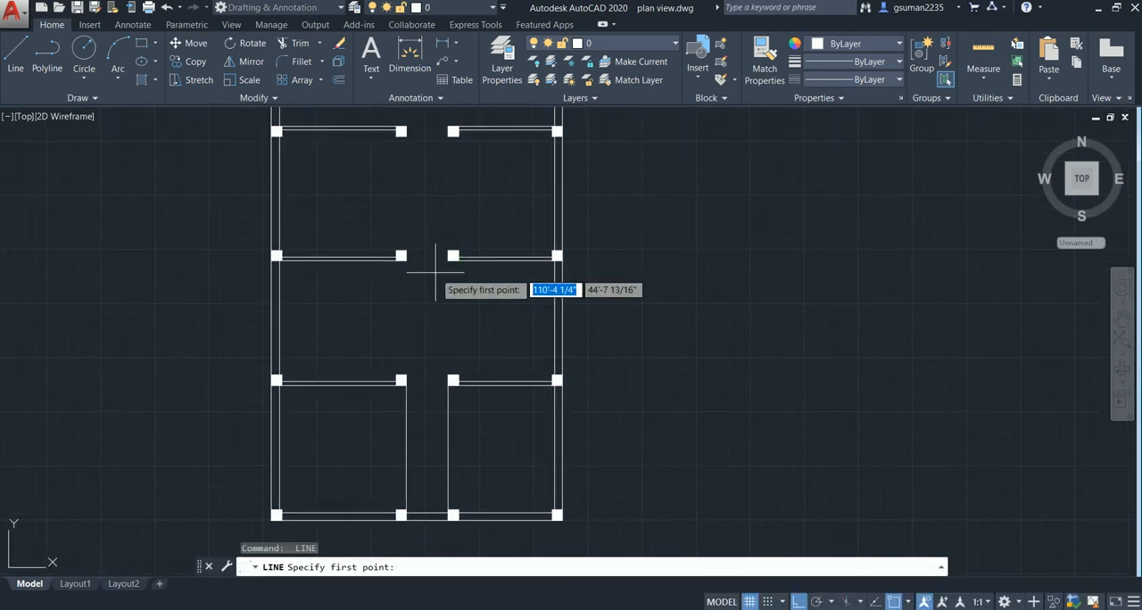
pyautogui.scroll(2, 452, 257)
pyautogui.click(451, 249)
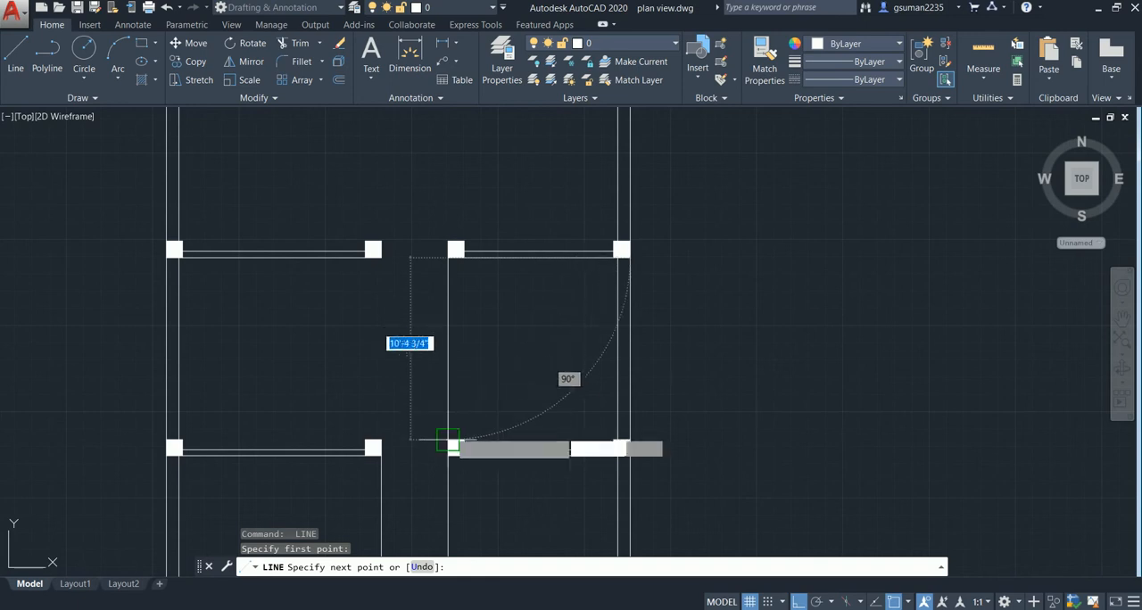
pyautogui.press('Return')
# - Draw a vertical line for the passage wall of the third-row left room, between the passage-side corners of its two columns
pyautogui.scroll(-4, 390, 334)
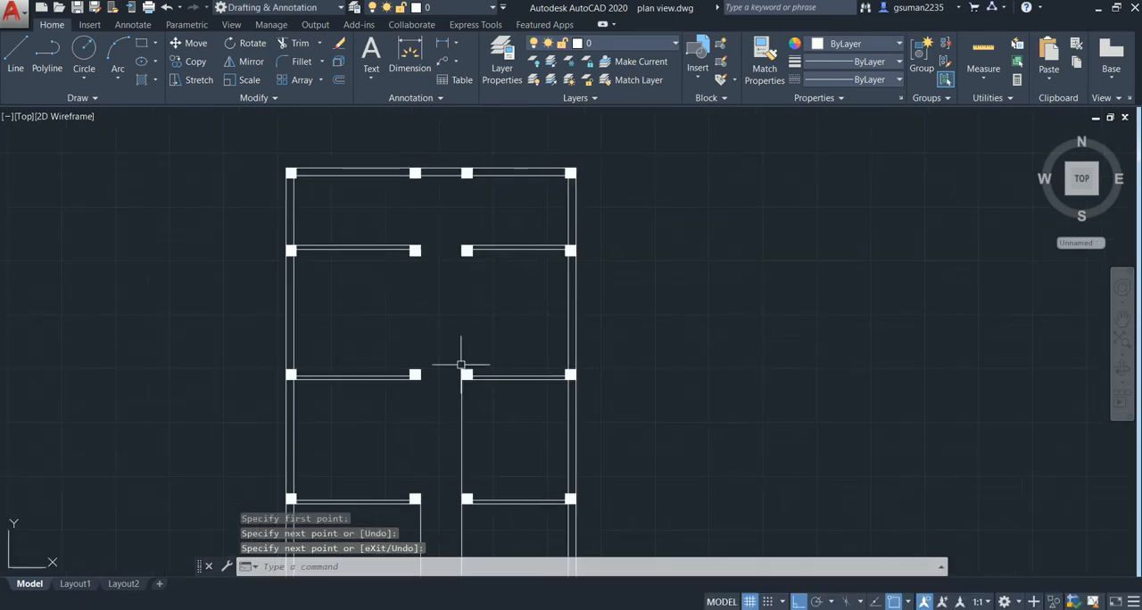
pyautogui.moveTo(445, 319); pyautogui.dragTo(453, 280, button='middle')
pyautogui.scroll(-2, 397, 296)
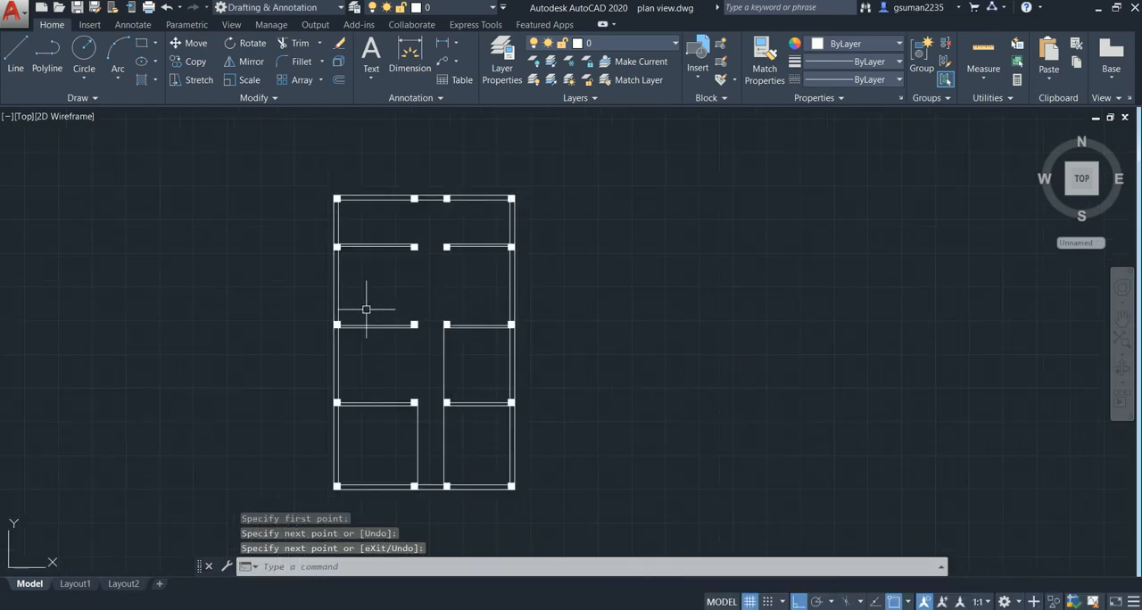
pyautogui.moveTo(182, 376); pyautogui.dragTo(800, 277, button='middle')
pyautogui.moveTo(271, 362); pyautogui.dragTo(557, 310, button='middle')
pyautogui.moveTo(709, 266)
pyautogui.mouseDown(button='middle')
pyautogui.moveTo(734, 255)
pyautogui.moveTo(80, 348)
pyautogui.mouseUp(button='middle')
pyautogui.moveTo(389, 323); pyautogui.dragTo(155, 383, button='middle')
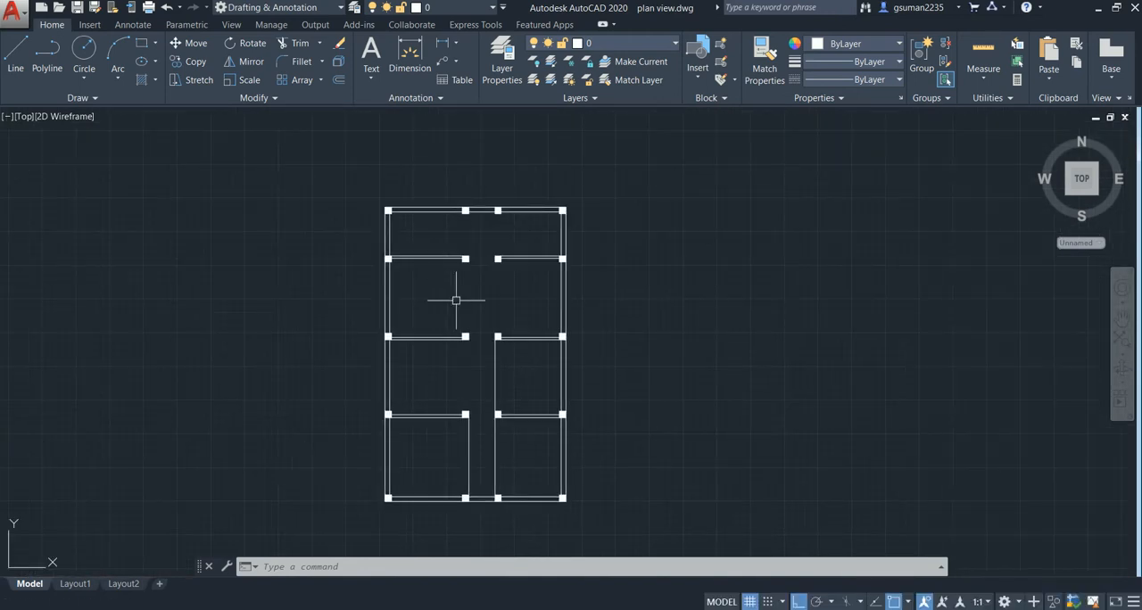
pyautogui.scroll(2, 472, 300)
pyautogui.press('l')
pyautogui.press('Return')
pyautogui.click(464, 235)
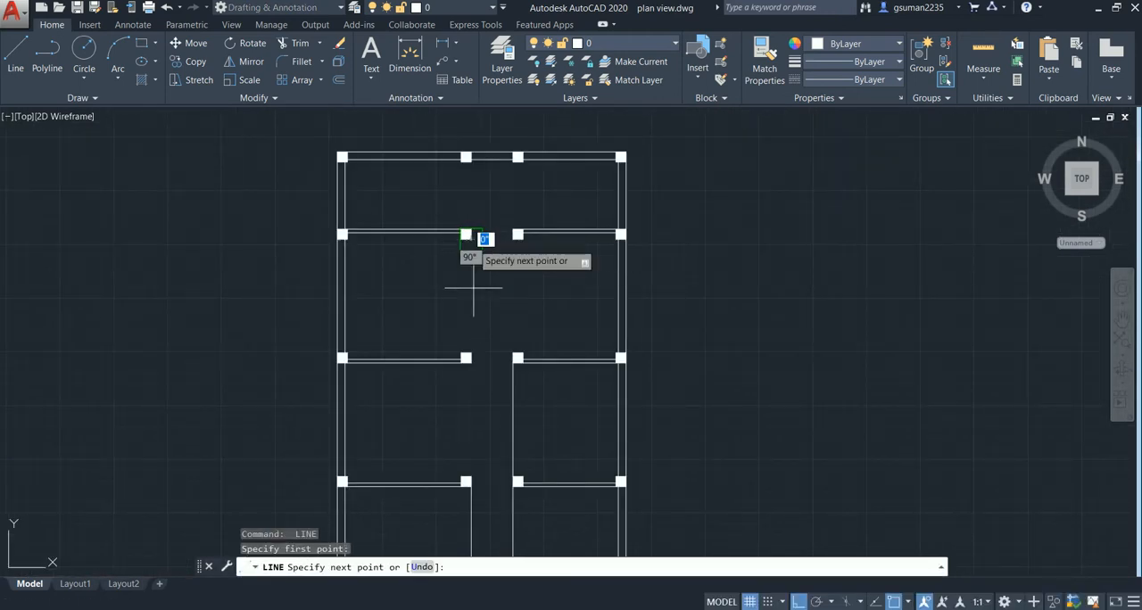
pyautogui.click(472, 356)
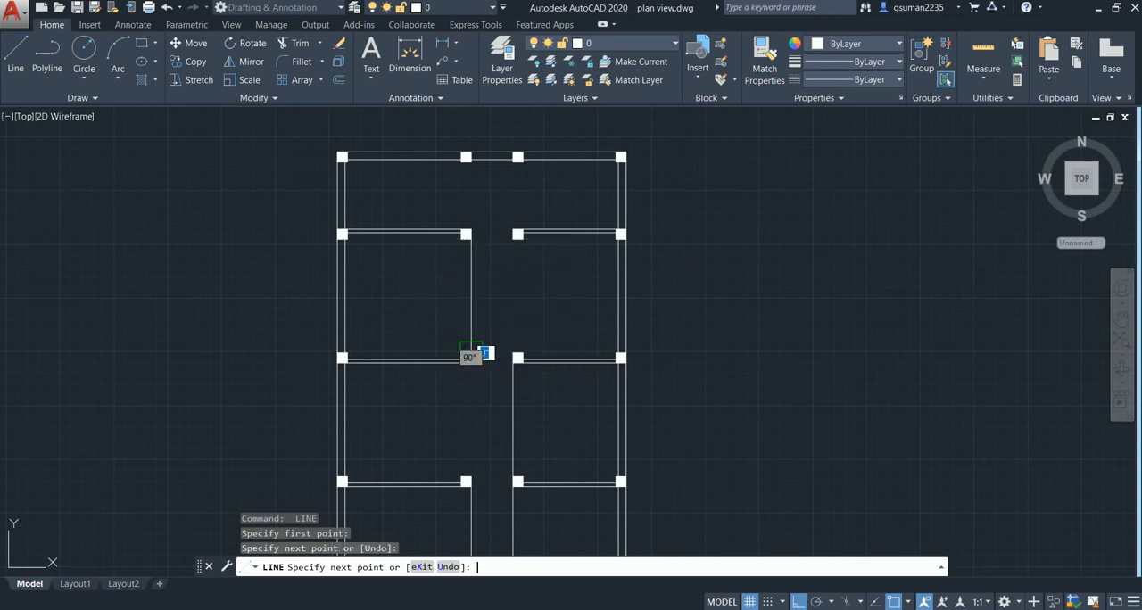
pyautogui.press('Return')
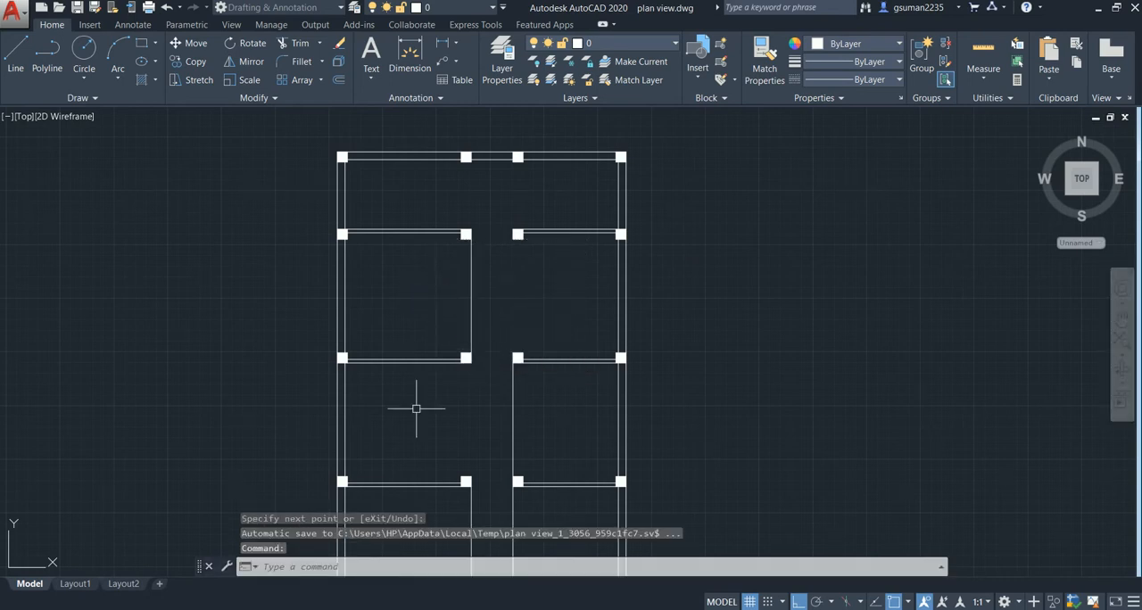
# - Draw a vertical line for the passage wall of the third-row right room, between the passage-side corners of its two columns
pyautogui.press('Return')
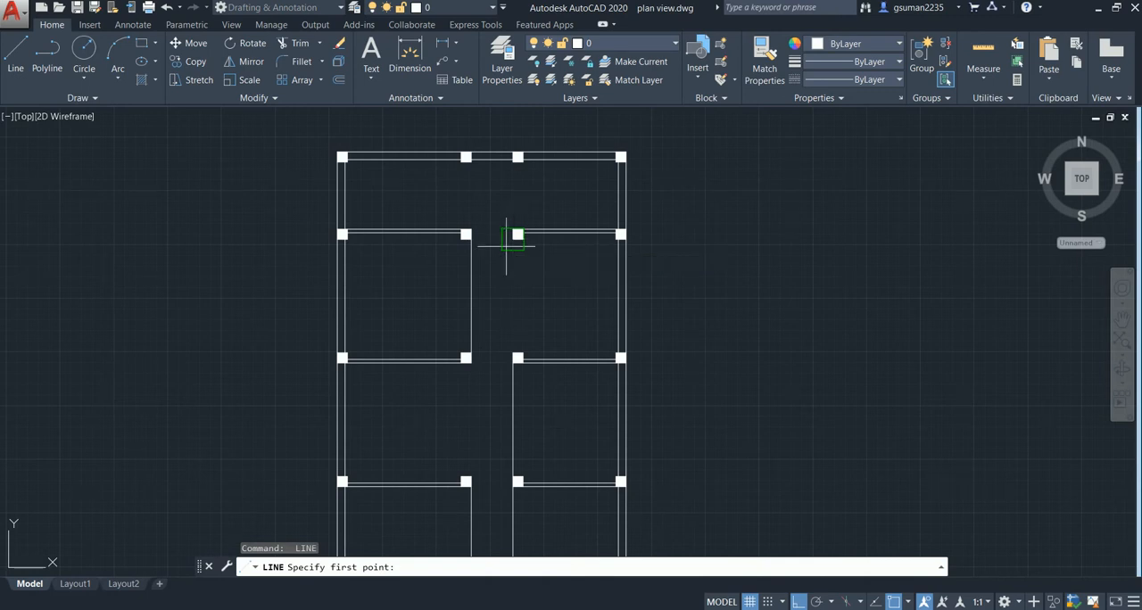
pyautogui.click(515, 237)
pyautogui.click(520, 354)
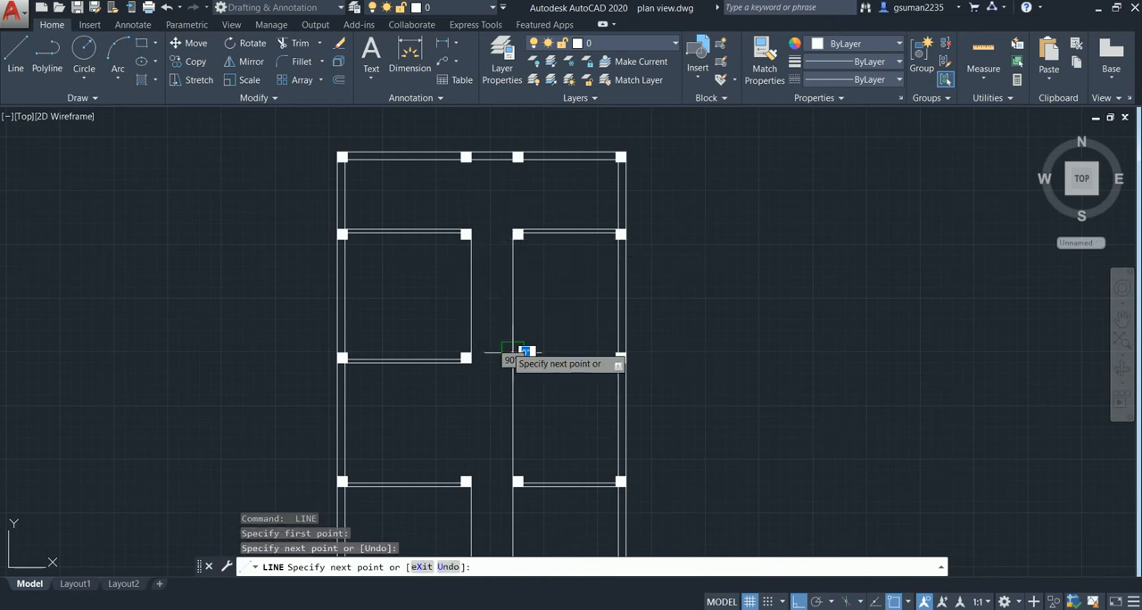
pyautogui.press('Escape')
# - Offset the passage wall lines of both third-row rooms 4.5" into their rooms
pyautogui.write('o')
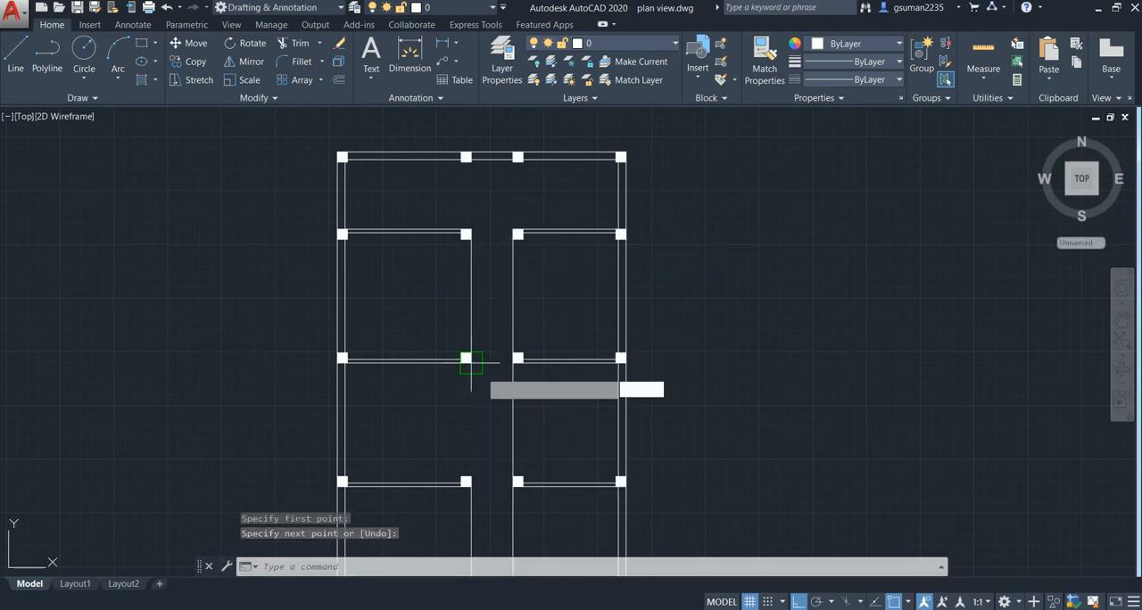
pyautogui.press('Return')
pyautogui.write('4.')
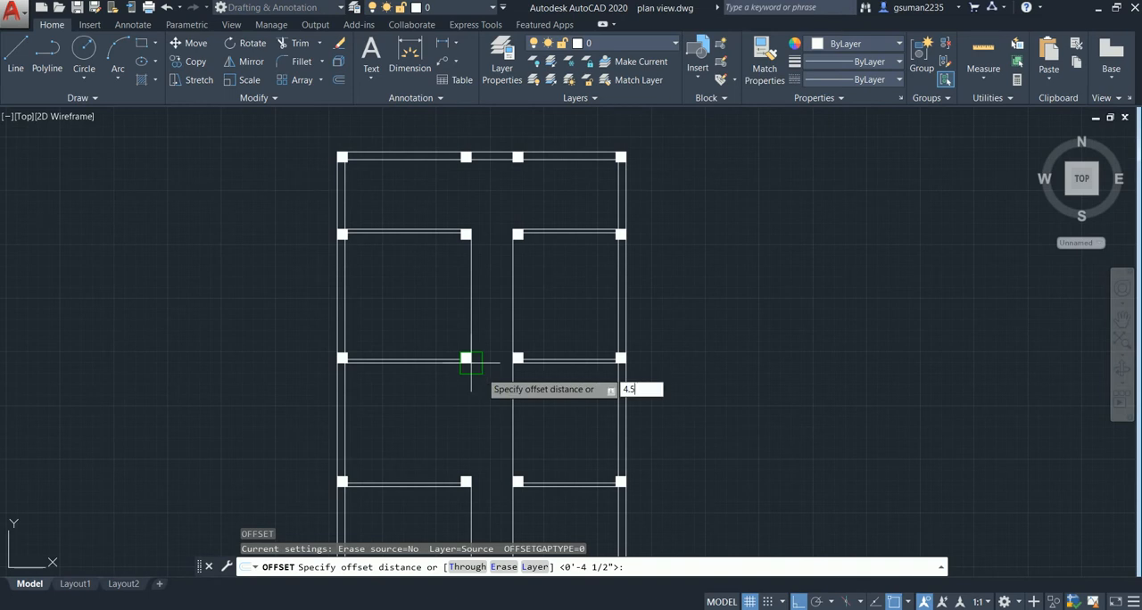
pyautogui.write('5')
pyautogui.press('Return')
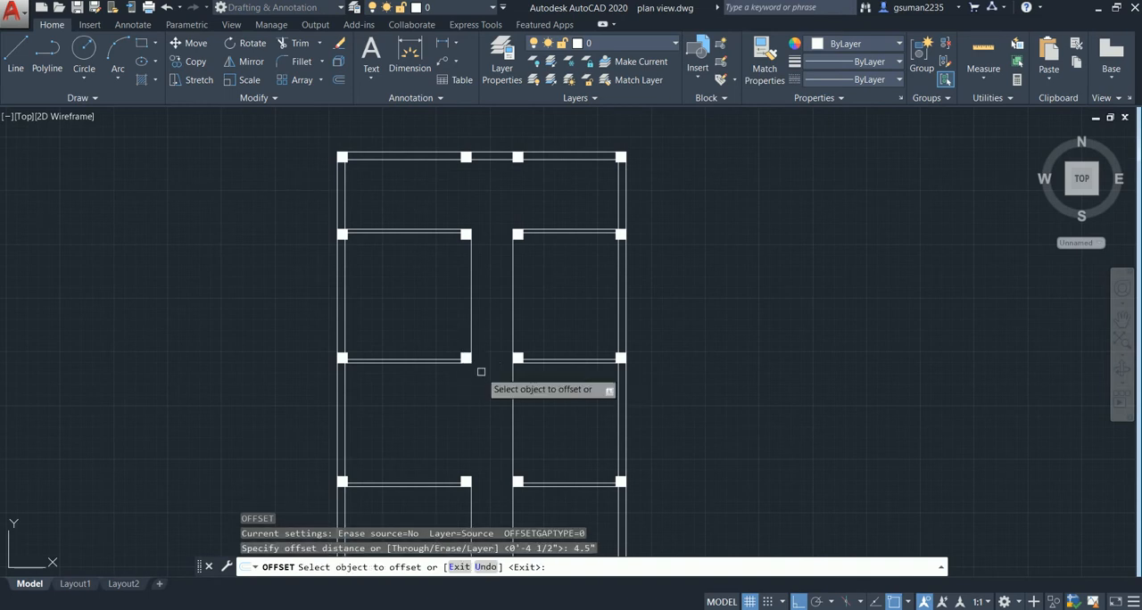
pyautogui.click(473, 321)
pyautogui.click(432, 320)
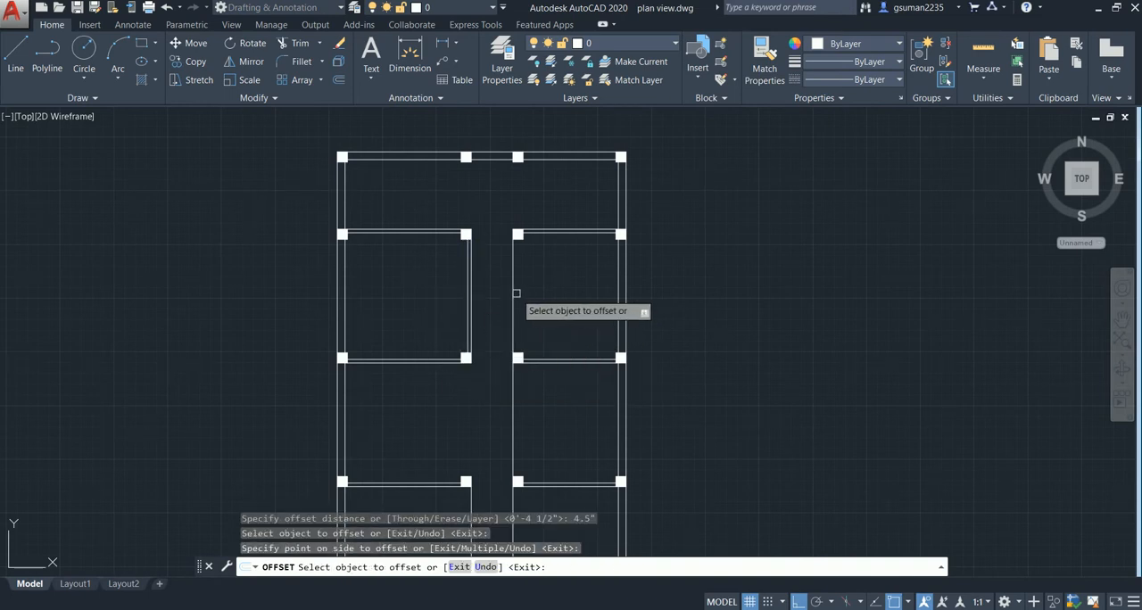
pyautogui.click(514, 292)
pyautogui.click(571, 321)
# - Offset the passage wall lines of the second-row right room and both front bedrooms 4.5" into their rooms and end the Offset command
pyautogui.moveTo(522, 401); pyautogui.dragTo(521, 336, button='middle')
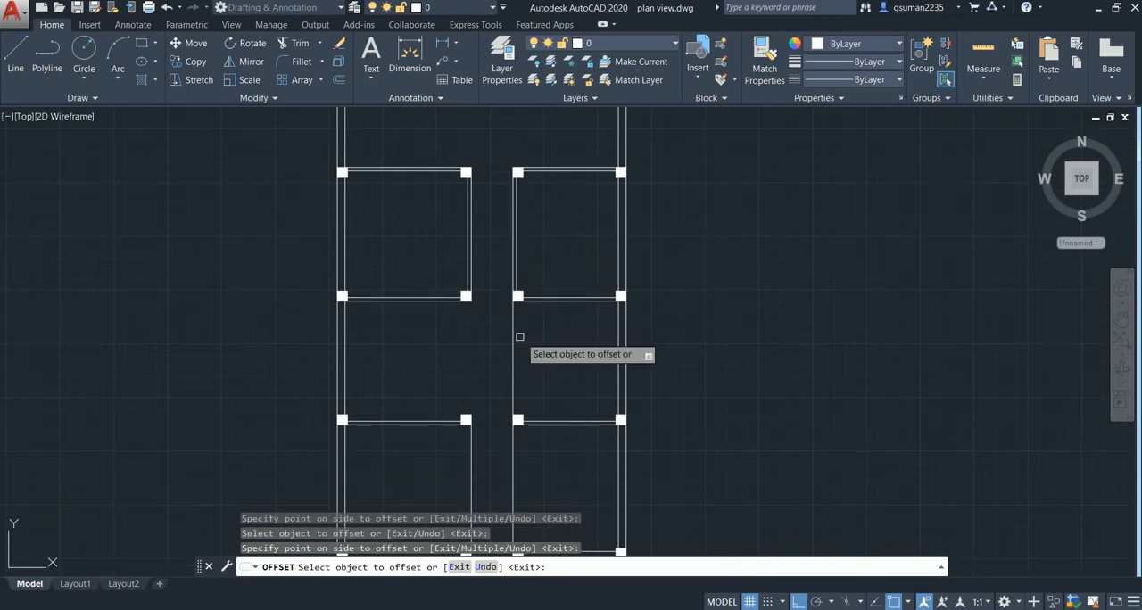
pyautogui.click(513, 339)
pyautogui.click(561, 347)
pyautogui.moveTo(461, 444); pyautogui.dragTo(462, 316, button='middle')
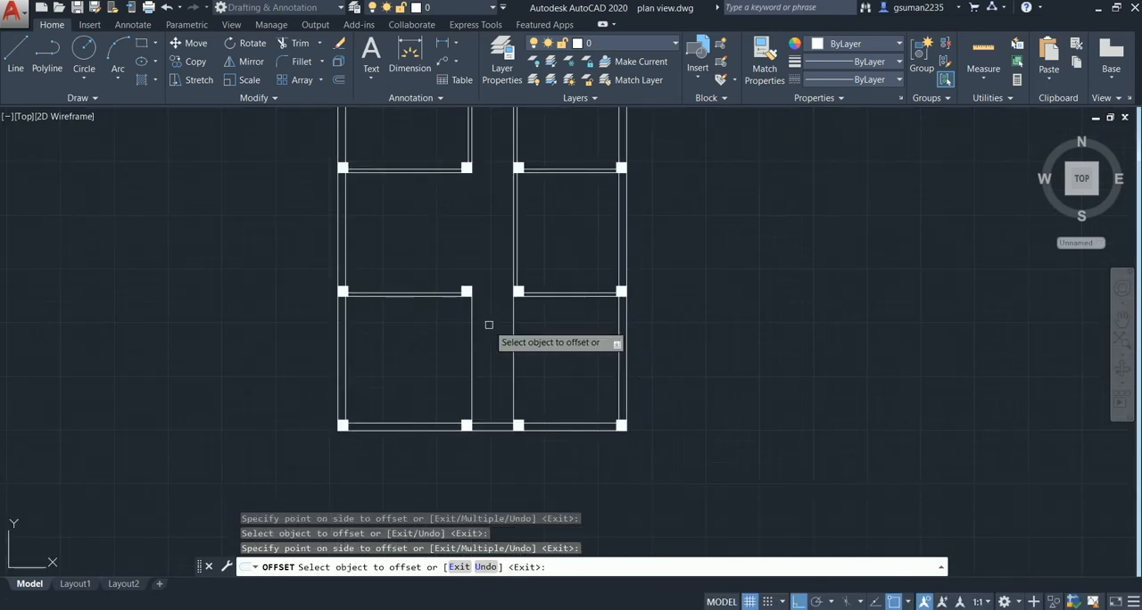
pyautogui.click(470, 331)
pyautogui.click(399, 369)
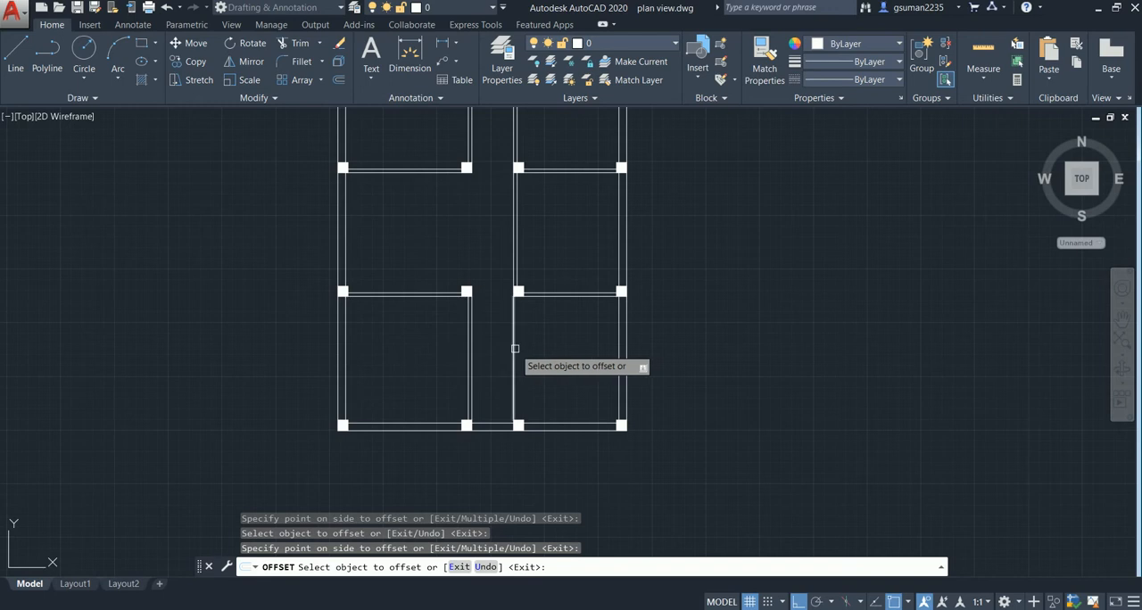
pyautogui.scroll(-2, 443, 396)
pyautogui.moveTo(443, 398); pyautogui.dragTo(458, 416, button='middle')
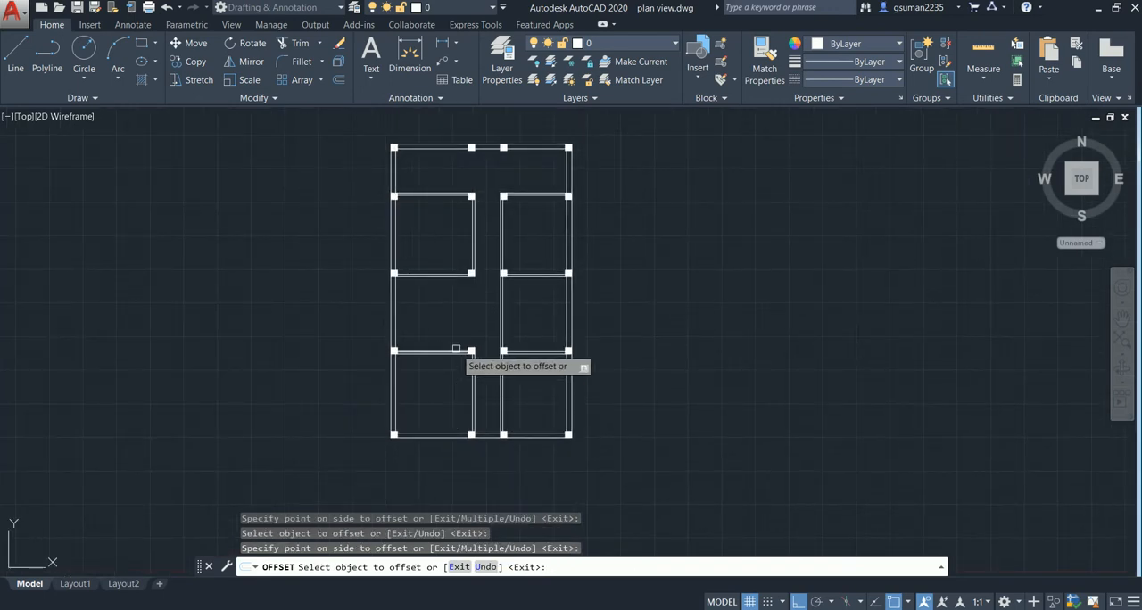
pyautogui.moveTo(456, 348); pyautogui.dragTo(482, 368, button='middle')
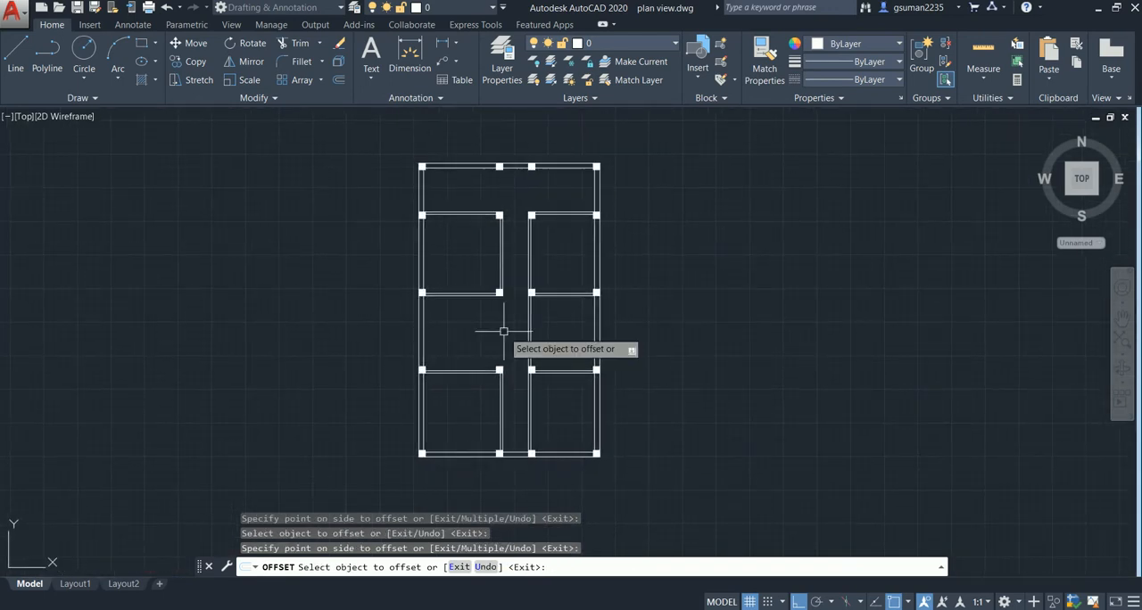
pyautogui.press('Escape')
# - Offset the inner line of the left outer wall in the rear strip 3' to the right
pyautogui.moveTo(505, 330); pyautogui.dragTo(522, 363, button='middle')
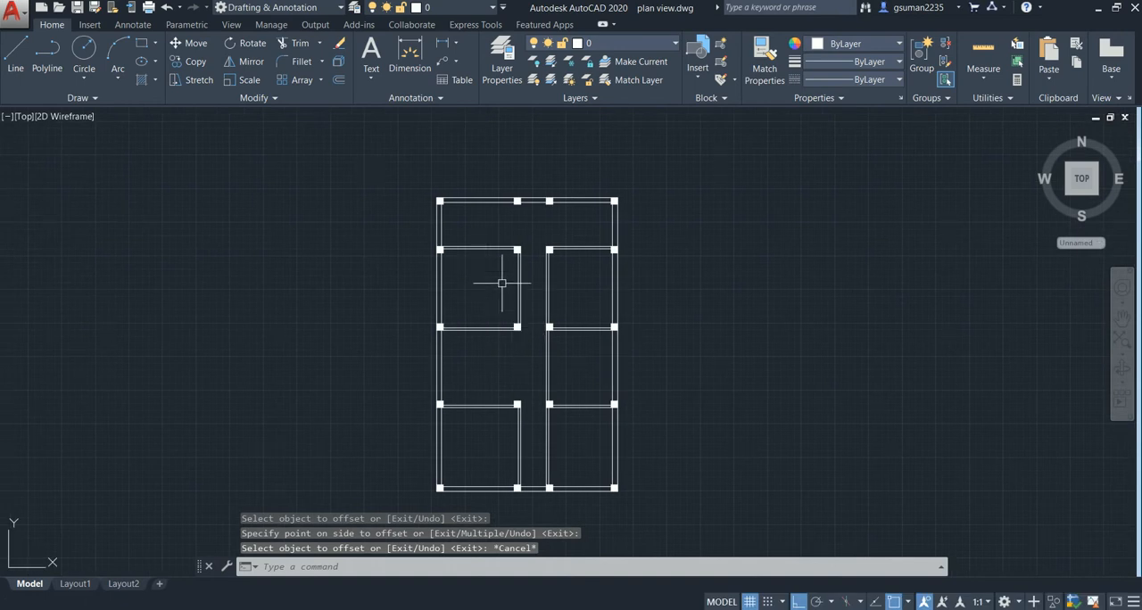
pyautogui.moveTo(501, 283); pyautogui.dragTo(510, 324, button='middle')
pyautogui.scroll(2, 491, 316)
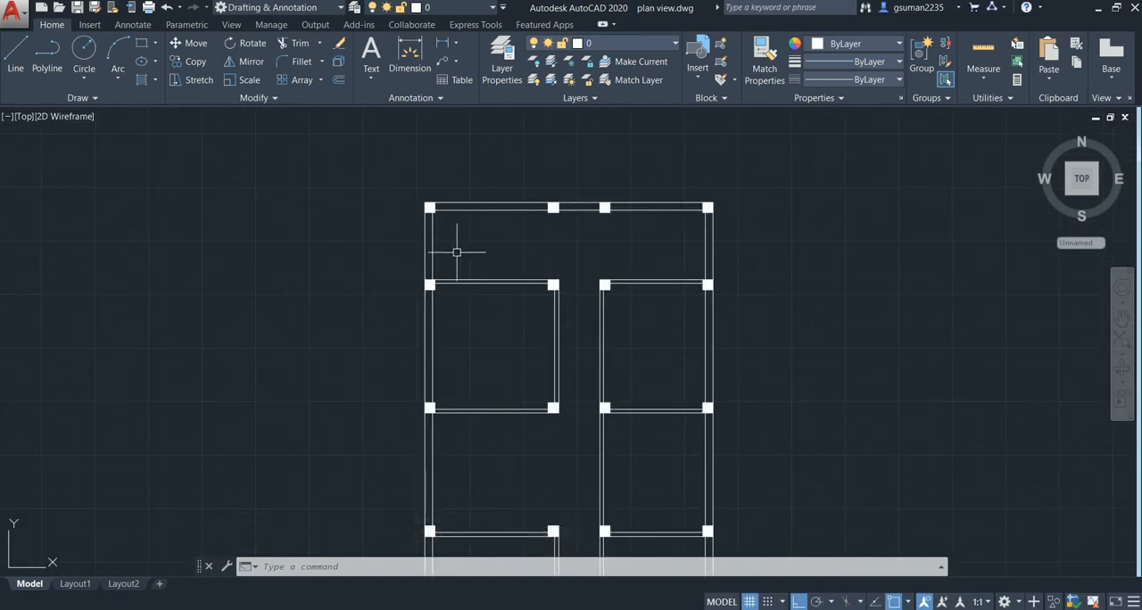
pyautogui.scroll(2, 433, 263)
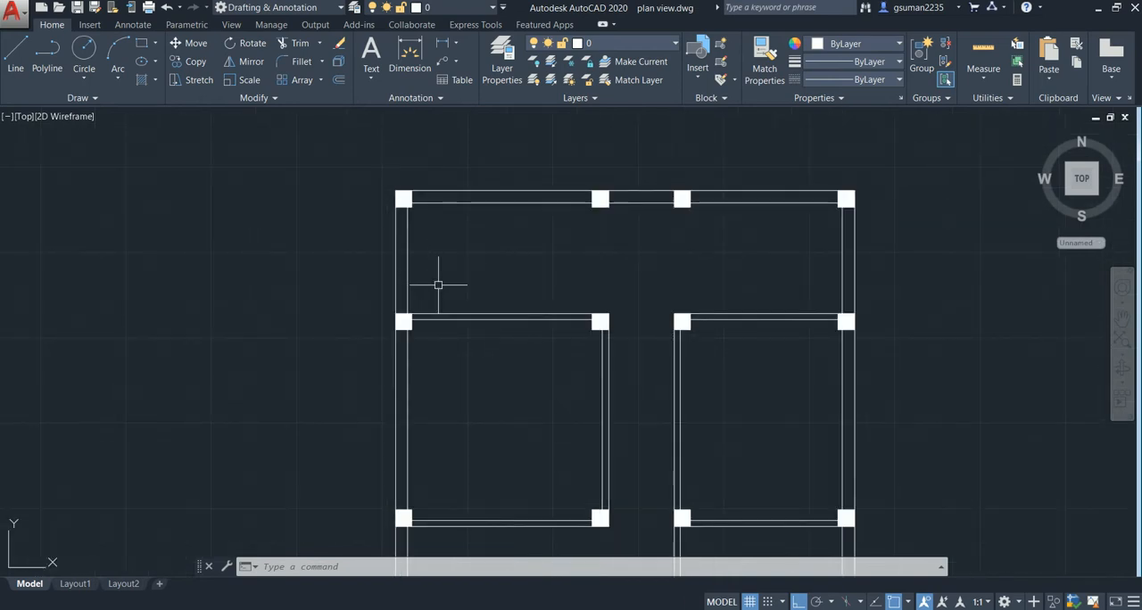
pyautogui.scroll(-3, 450, 334)
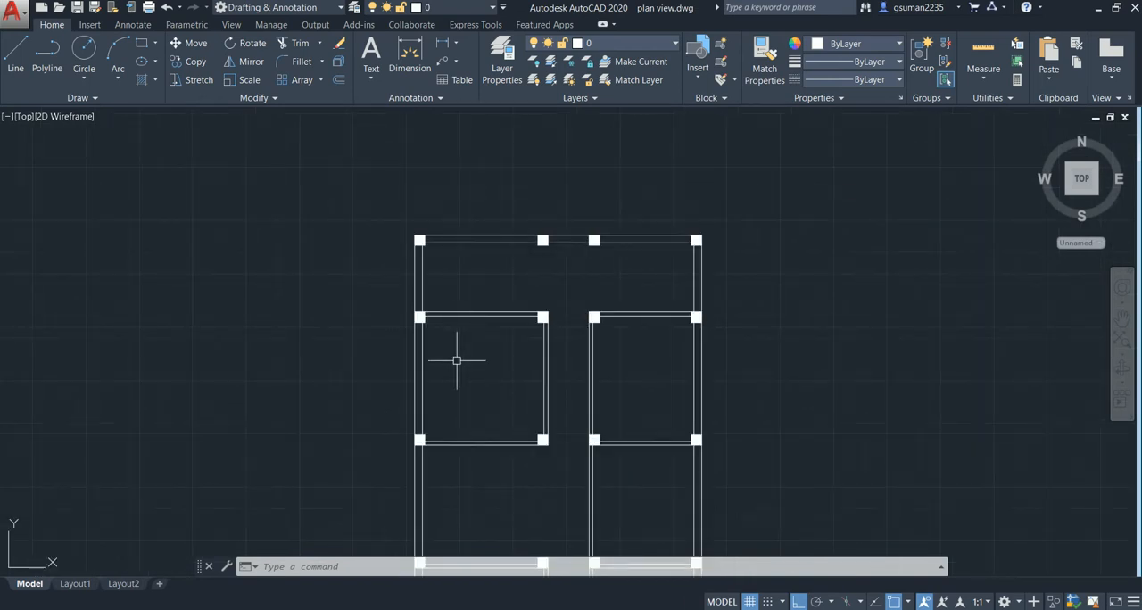
pyautogui.moveTo(456, 357)
pyautogui.mouseDown(button='middle')
pyautogui.moveTo(407, 347)
pyautogui.moveTo(407, 328)
pyautogui.mouseUp(button='middle')
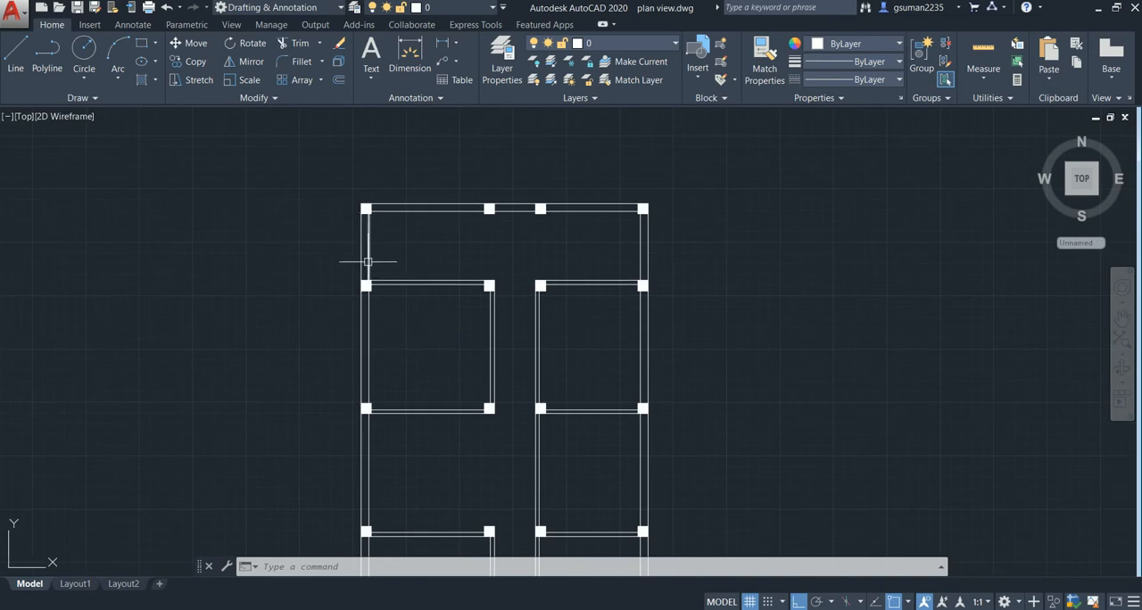
pyautogui.scroll(2, 369, 250)
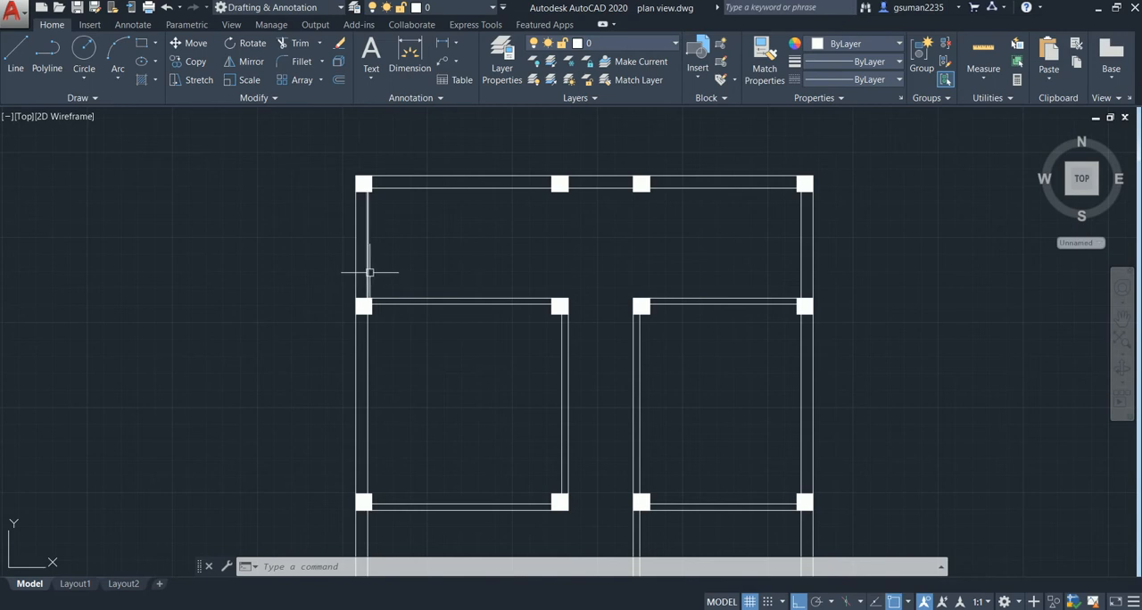
pyautogui.scroll(2, 369, 272)
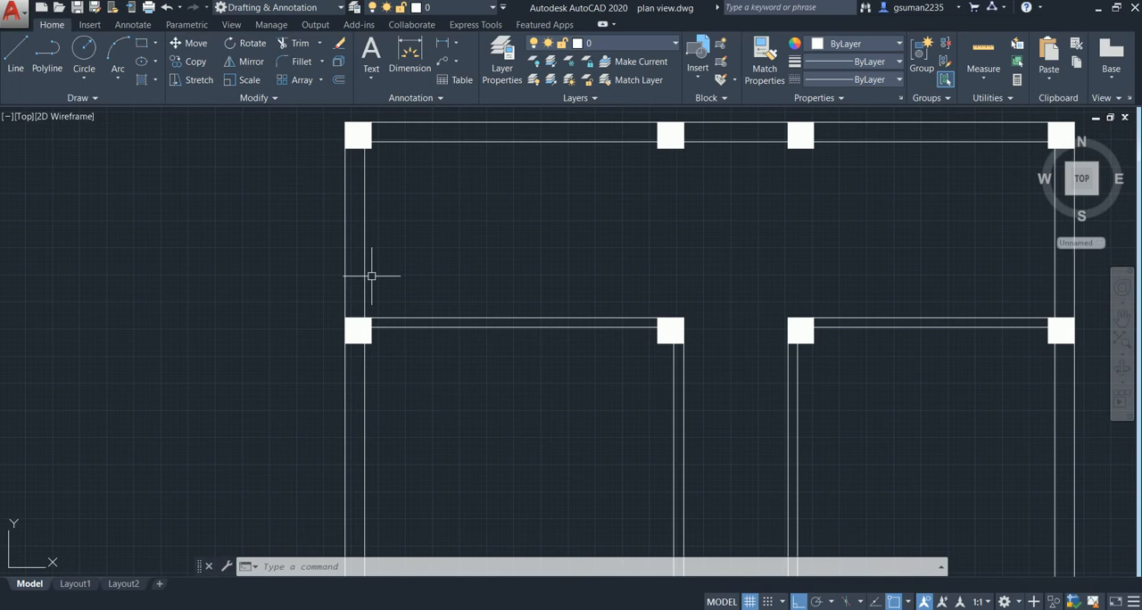
pyautogui.write('o')
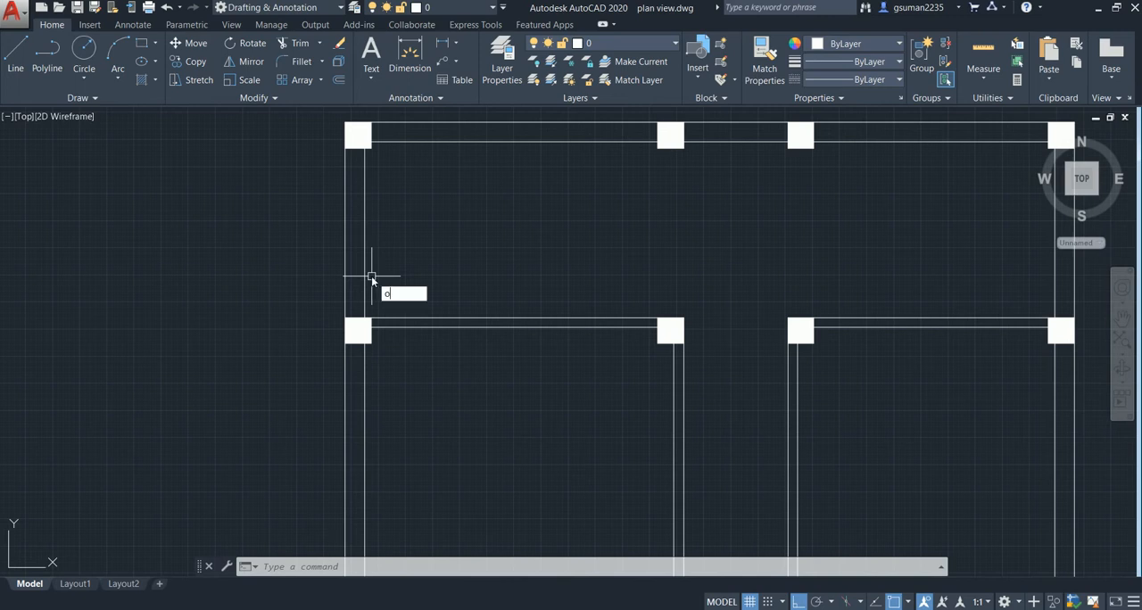
pyautogui.press('Return')
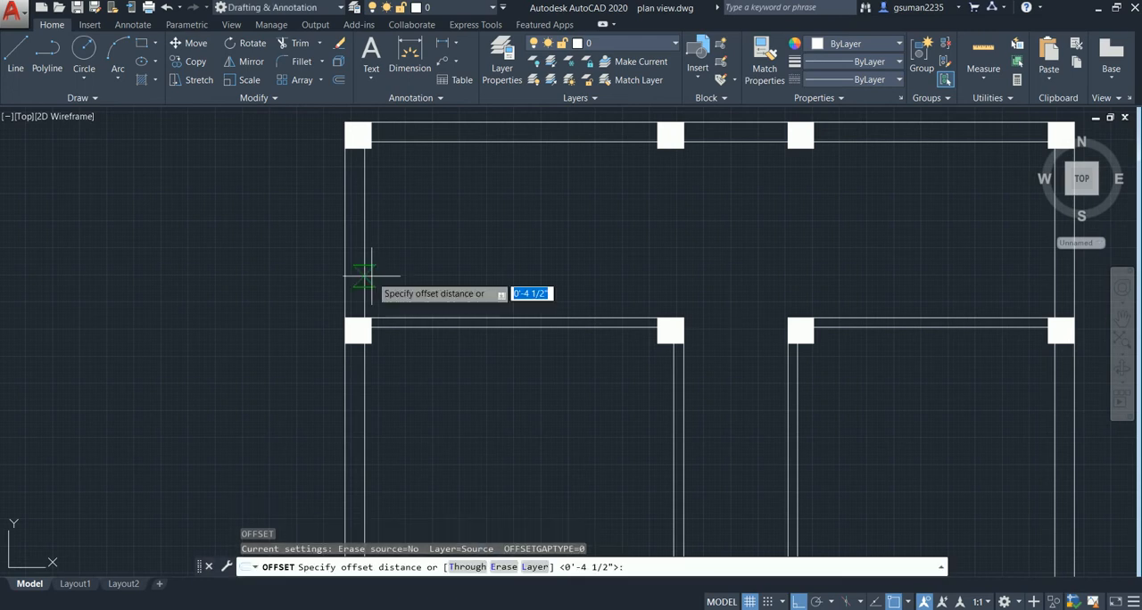
pyautogui.write('3')
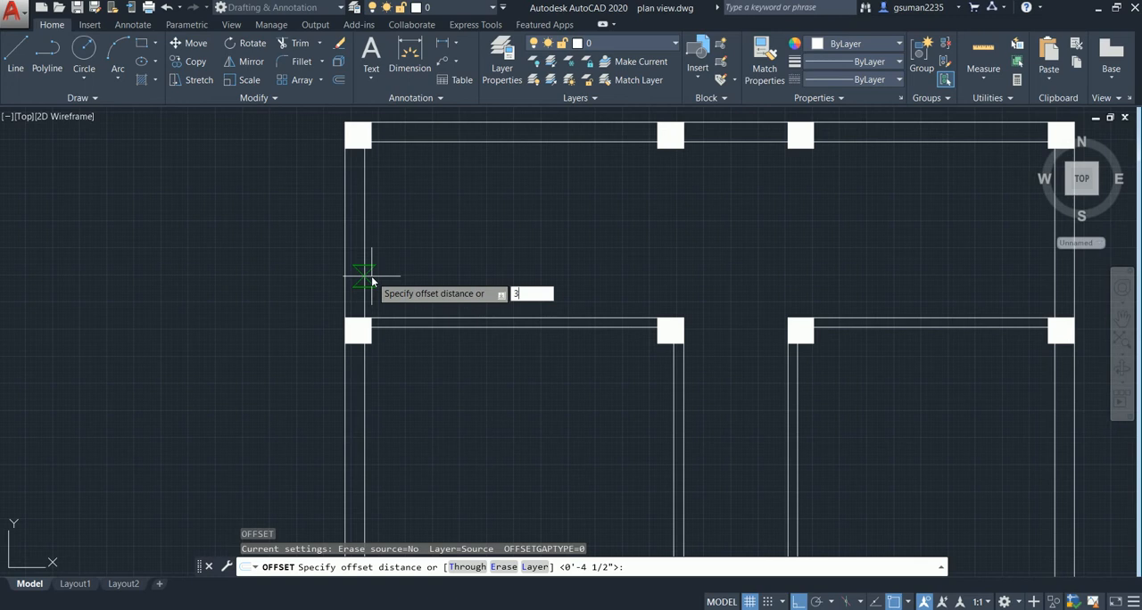
pyautogui.press('Return')
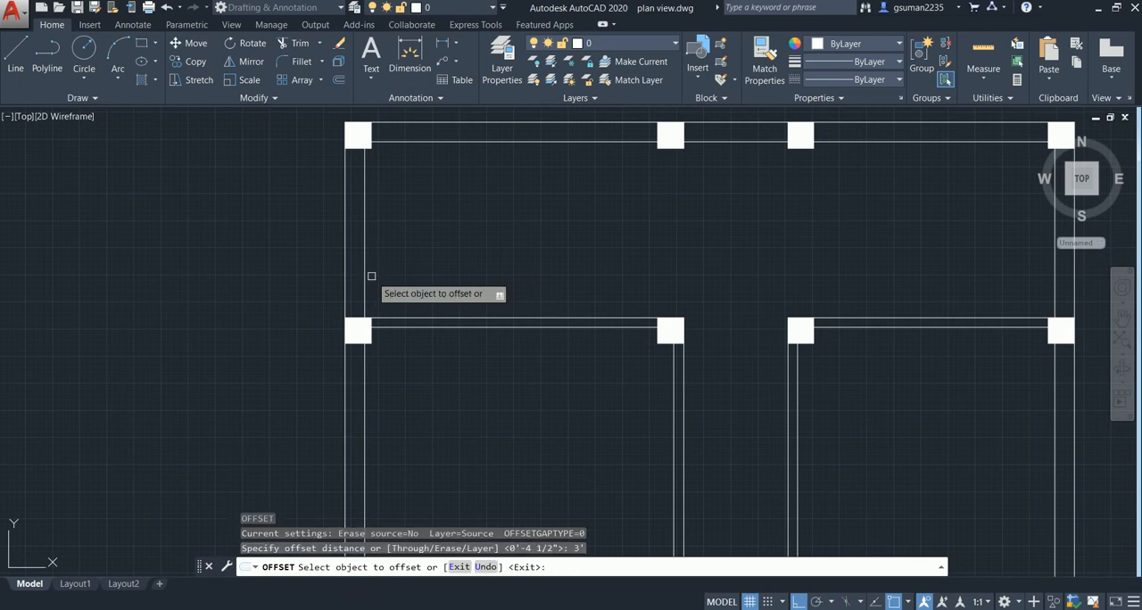
pyautogui.click(364, 273)
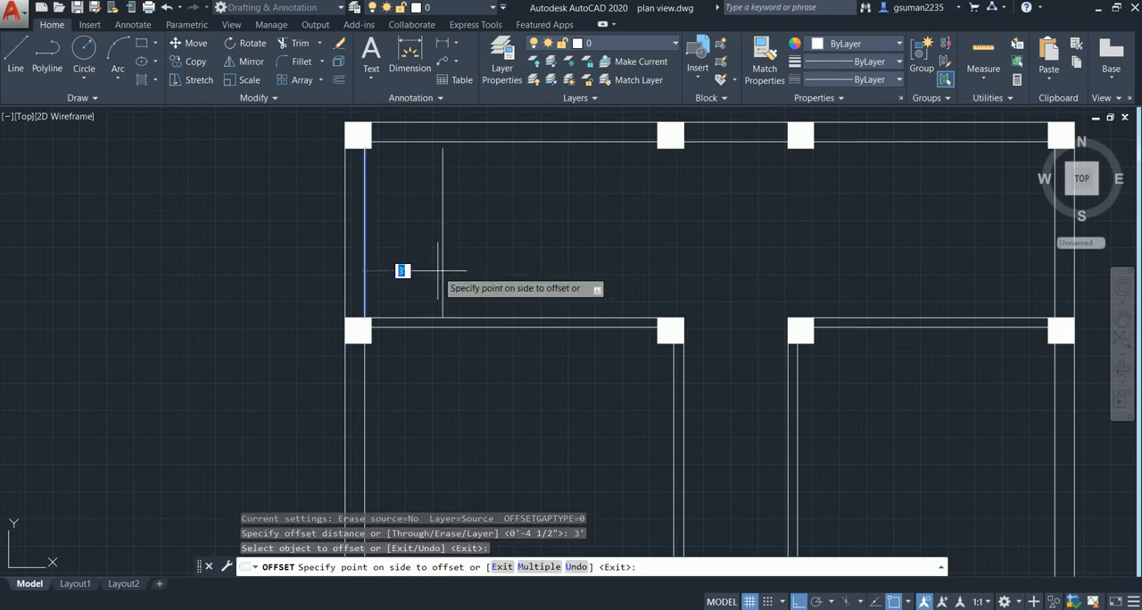
pyautogui.click(438, 271)
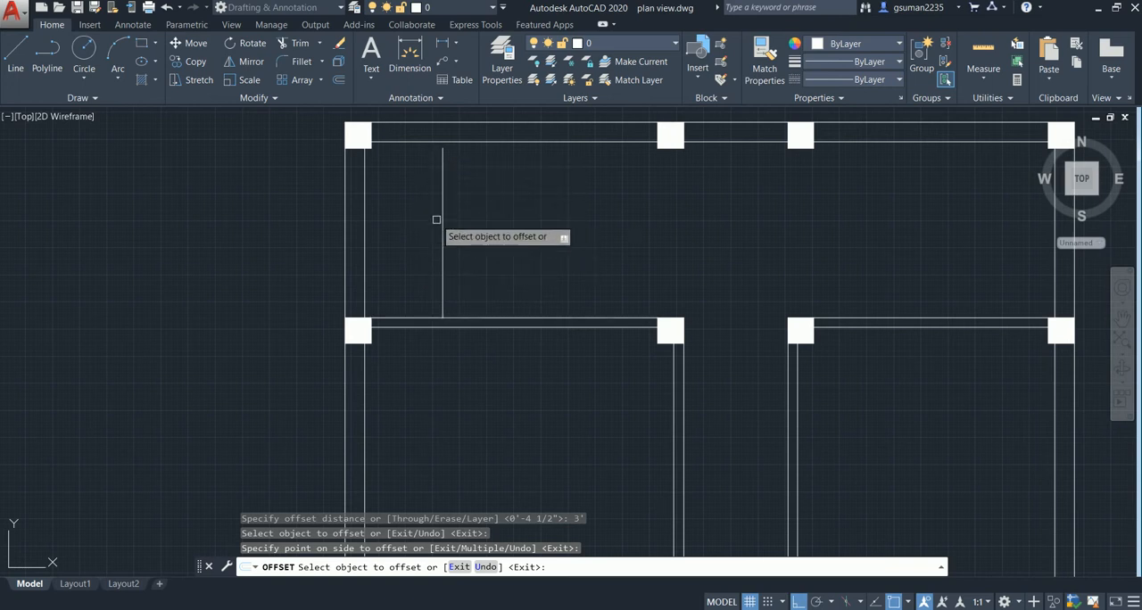
# - Extend the vertical stair landing line in the rear left bay up to the inner line of the rear outer wall
pyautogui.moveTo(440, 224); pyautogui.dragTo(409, 225, button='middle')
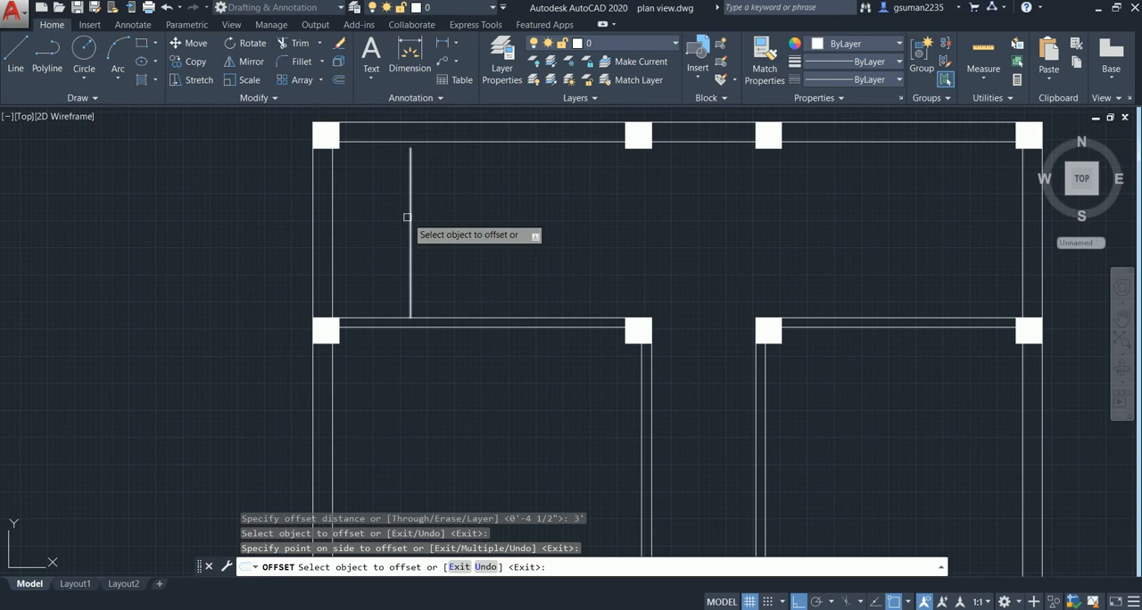
pyautogui.press('Escape')
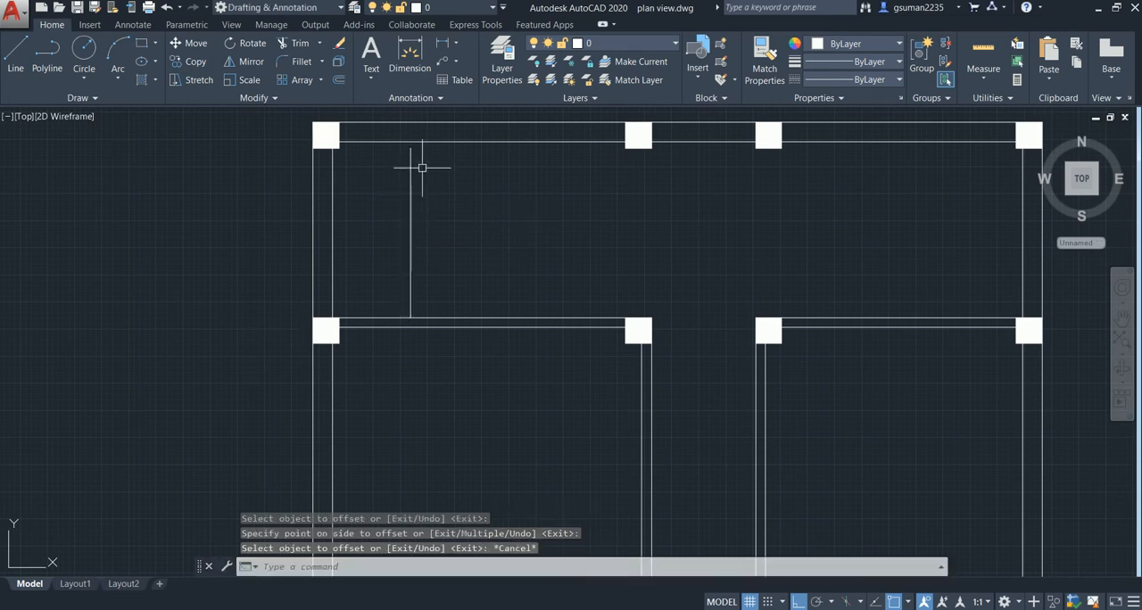
pyautogui.write('e')
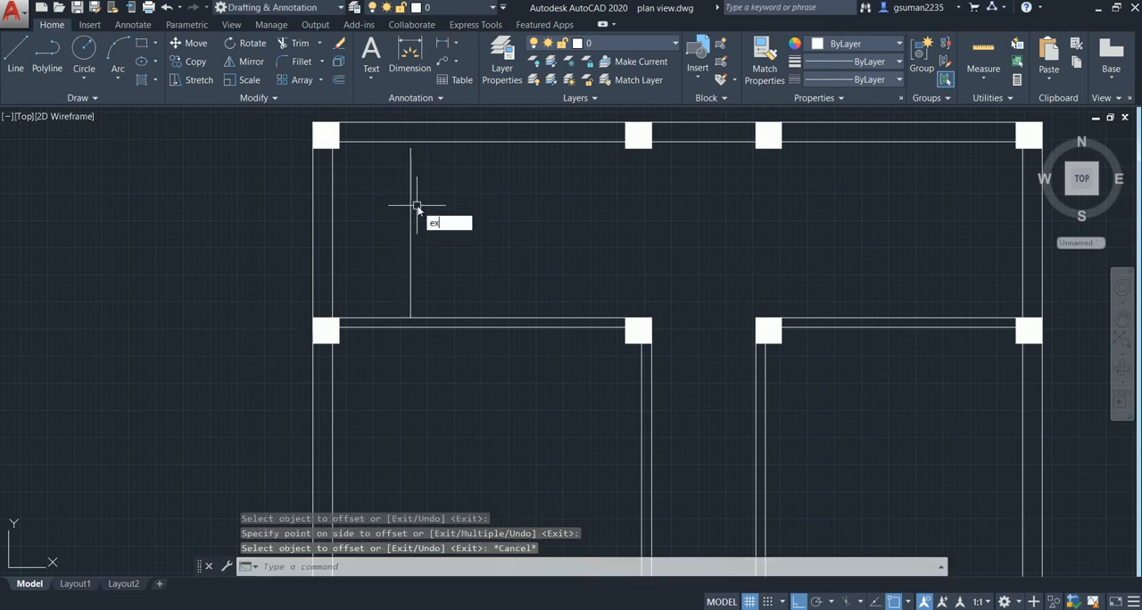
pyautogui.write('x')
pyautogui.press('Return')
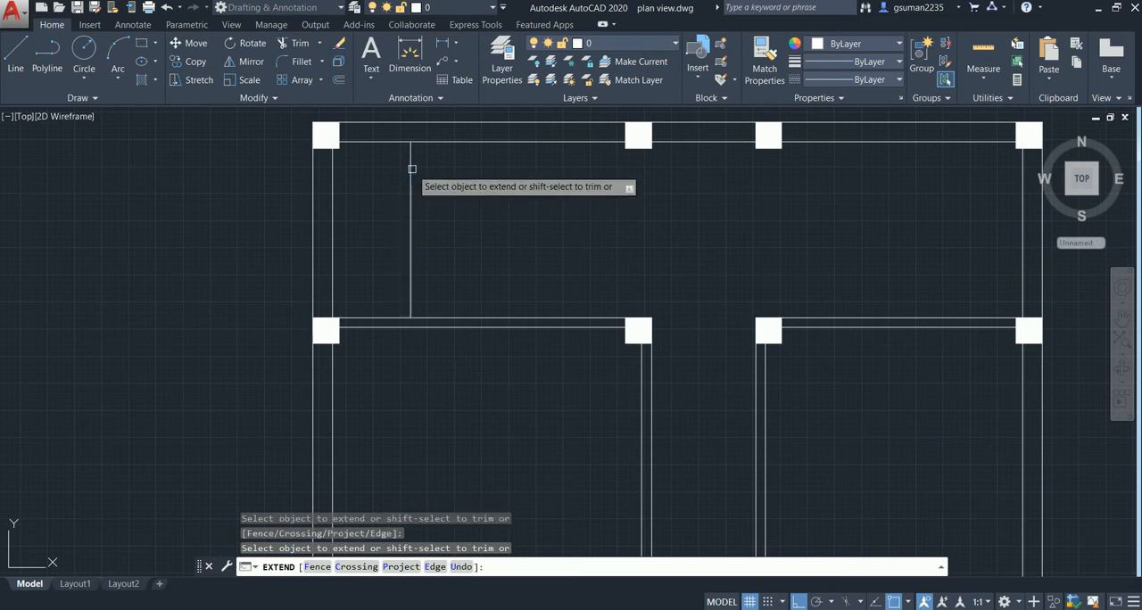
pyautogui.press('Escape')
# - Offset the landing line 10" to the right ten times in succession to lay out the stair treads
pyautogui.write('o')
pyautogui.press('Return')
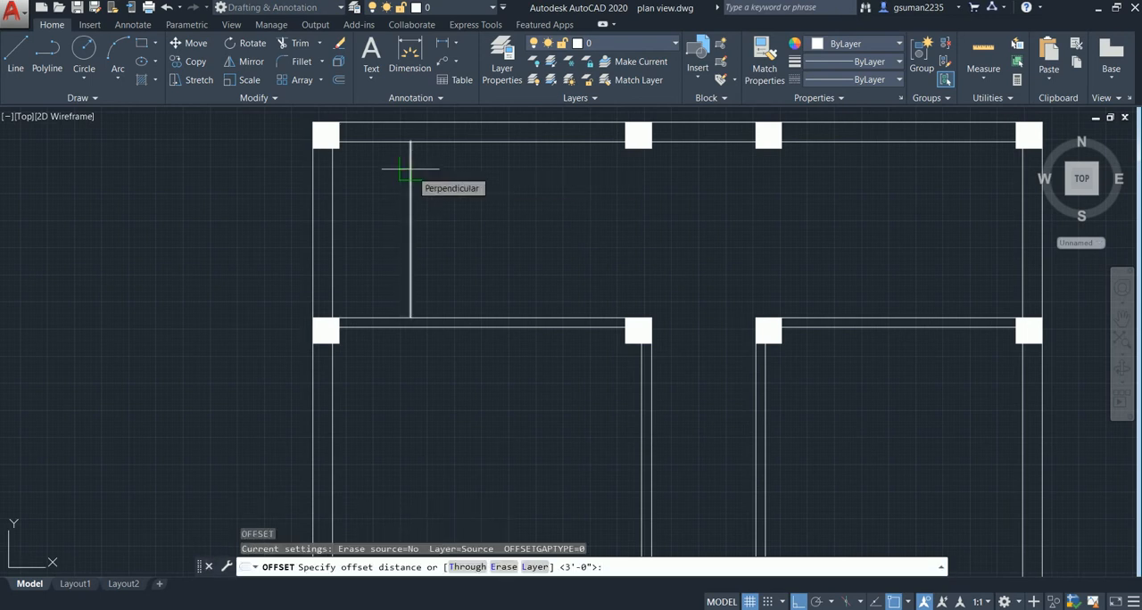
pyautogui.write('10')
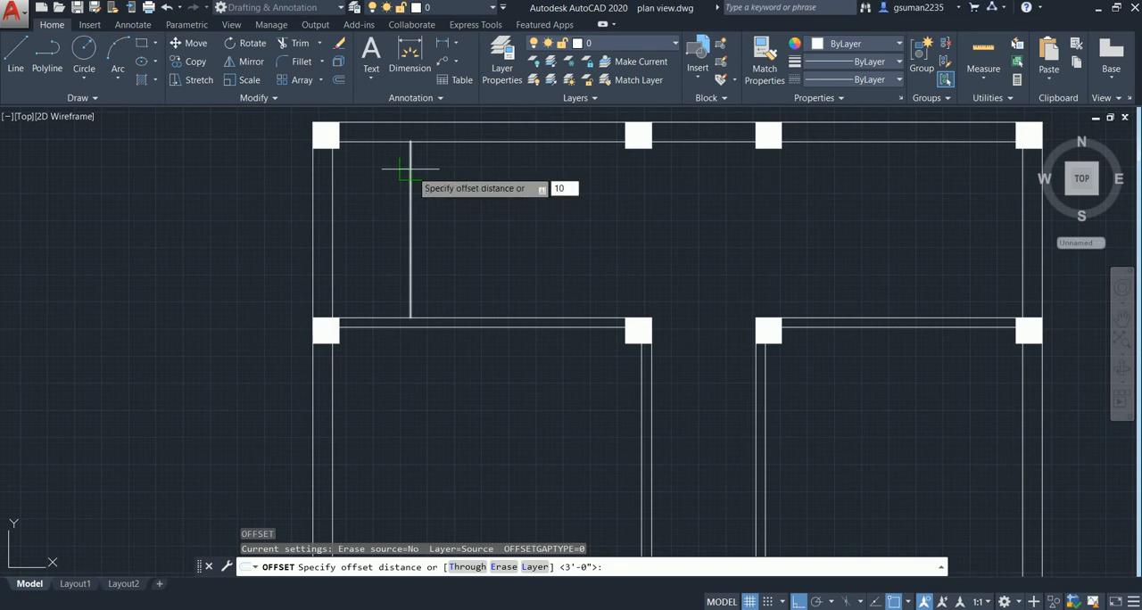
pyautogui.press('Return')
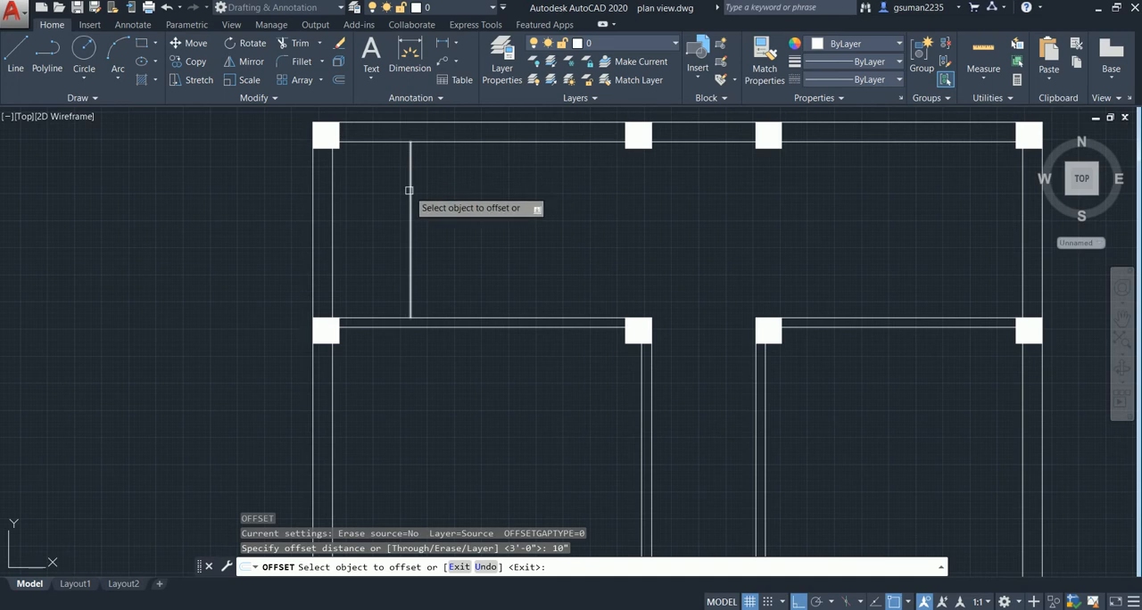
pyautogui.click(408, 190)
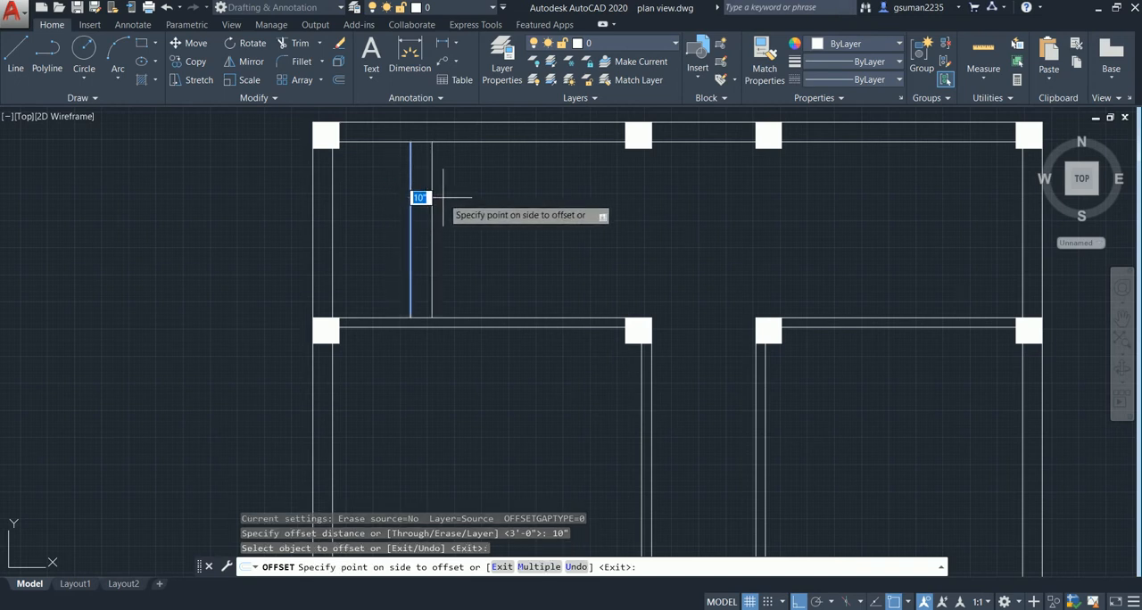
pyautogui.click(443, 197)
pyautogui.click(433, 207)
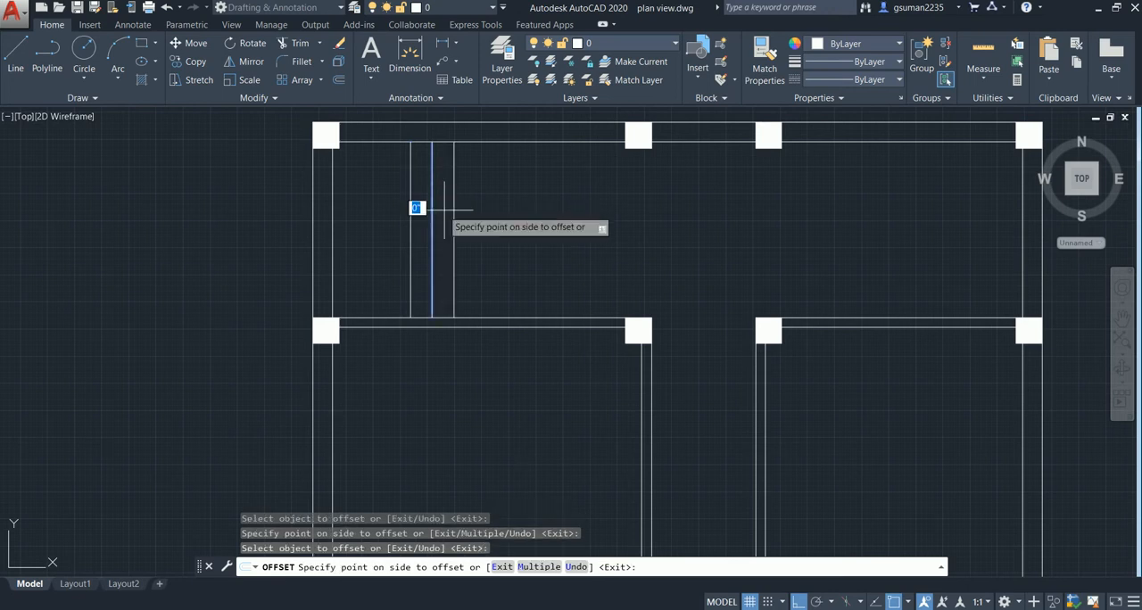
pyautogui.click(451, 213)
pyautogui.click(453, 205)
pyautogui.click(505, 217)
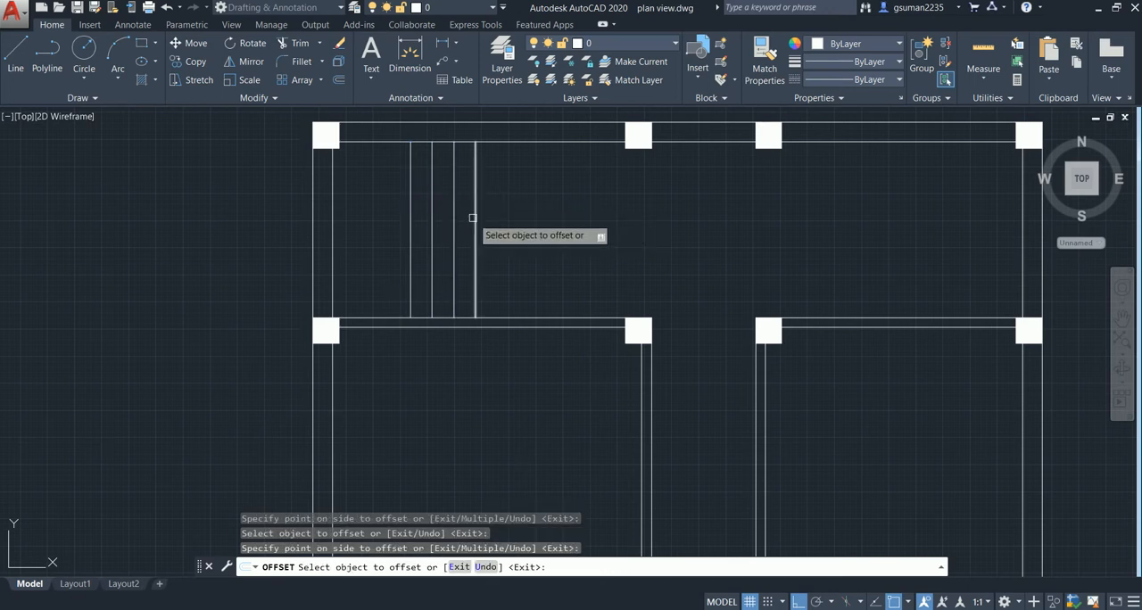
pyautogui.click(473, 218)
pyautogui.click(503, 220)
pyautogui.click(496, 216)
pyautogui.click(578, 209)
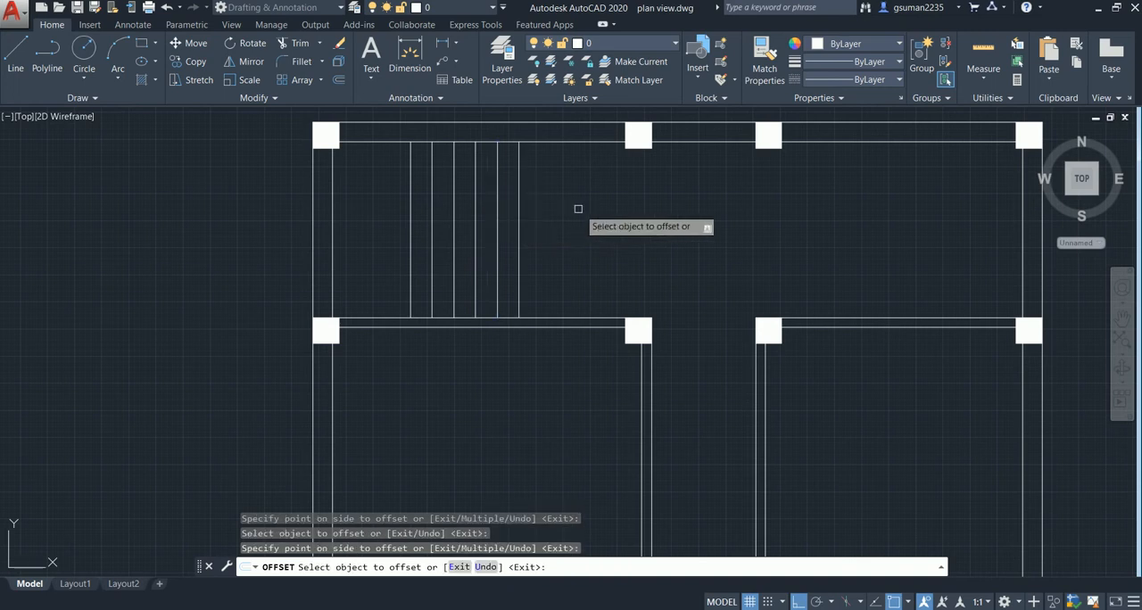
pyautogui.click(518, 216)
pyautogui.click(555, 212)
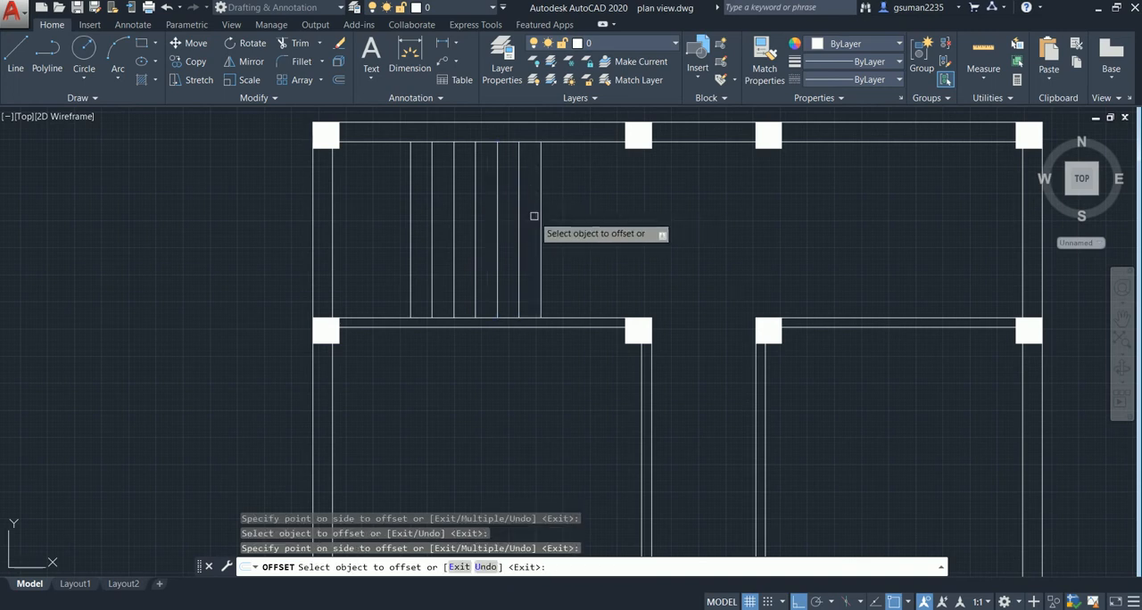
pyautogui.click(539, 216)
pyautogui.click(555, 217)
pyautogui.click(562, 217)
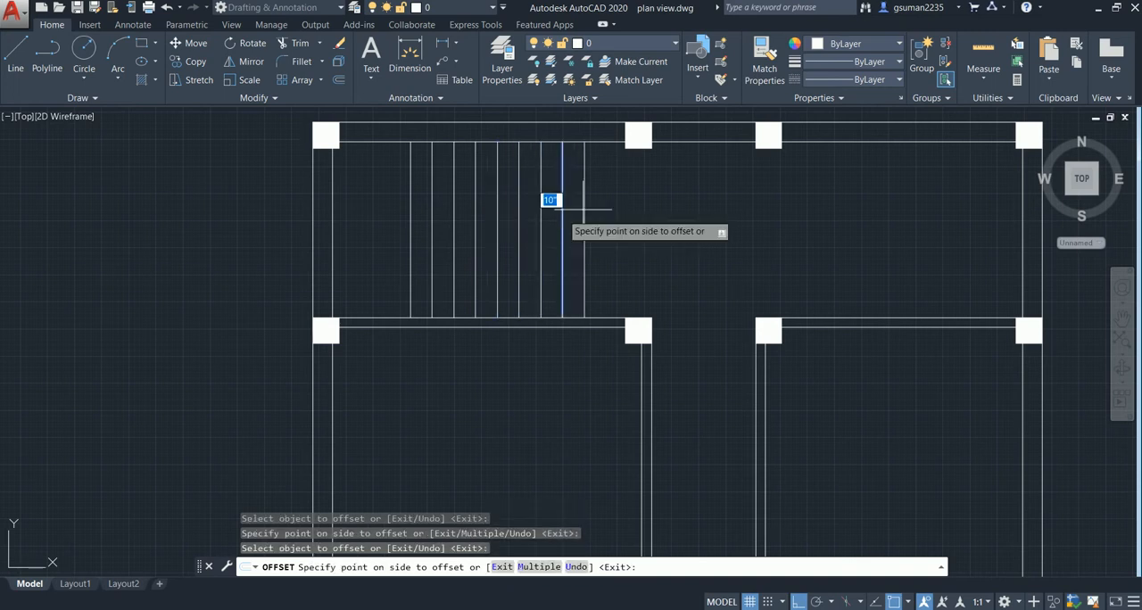
pyautogui.click(583, 209)
pyautogui.click(585, 214)
pyautogui.click(594, 212)
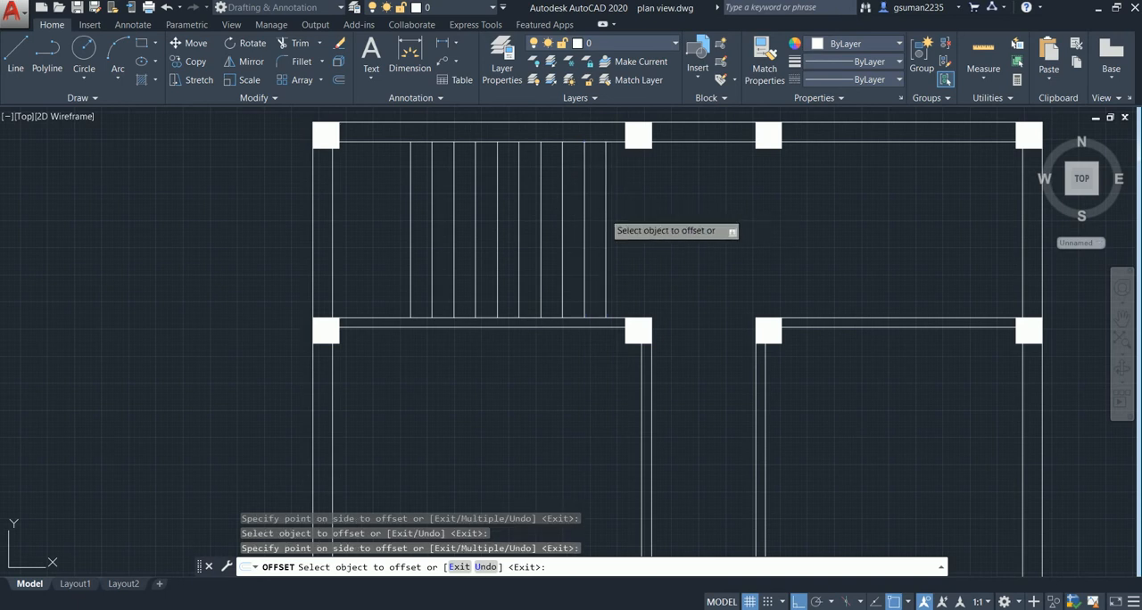
pyautogui.click(607, 207)
pyautogui.click(635, 208)
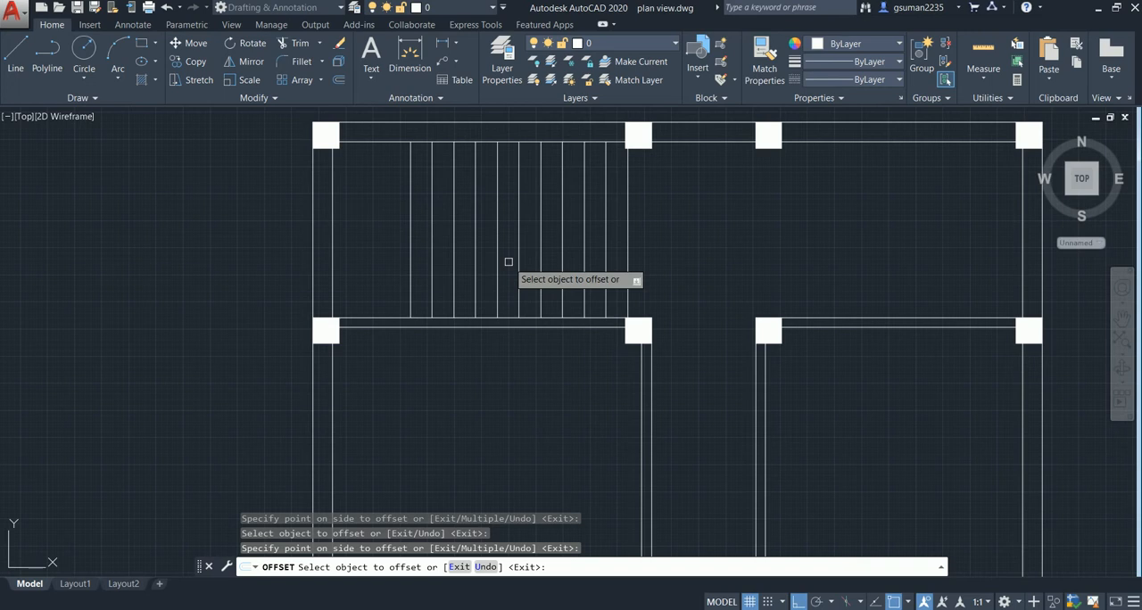
pyautogui.press('Escape')
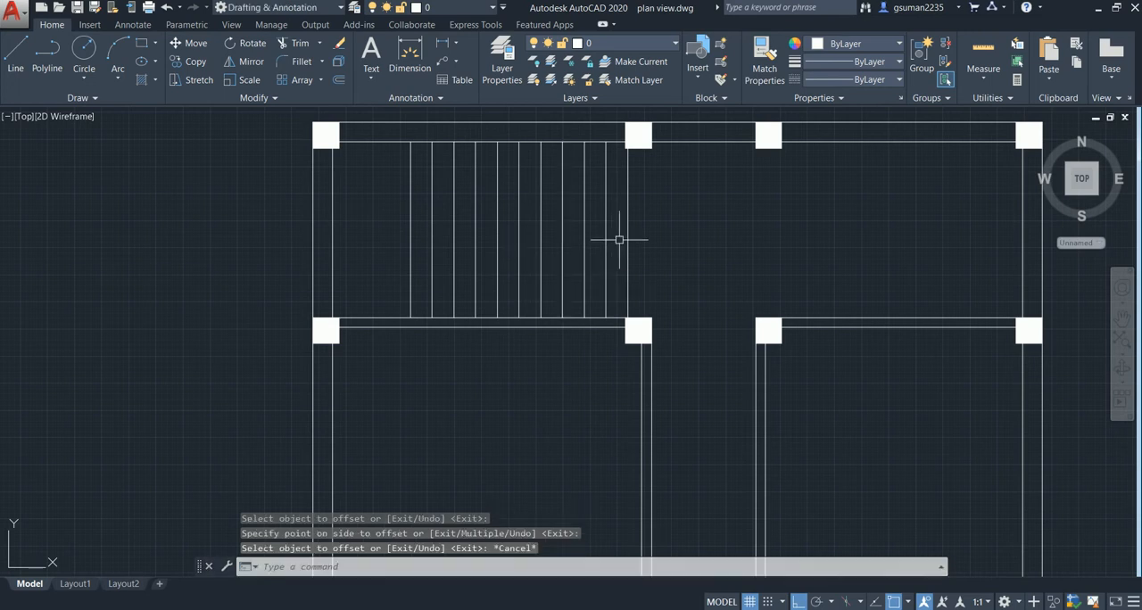
# - Draw a horizontal line across the stair treads from the midpoint of the last tread line to the landing line
pyautogui.scroll(2, 619, 240)
pyautogui.press('Return')
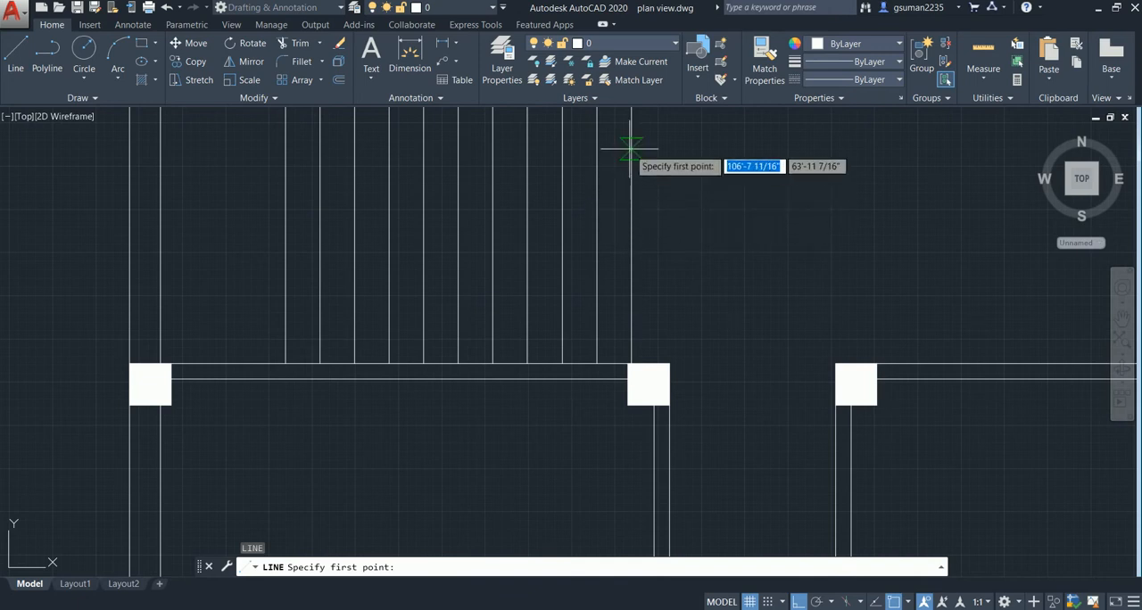
pyautogui.scroll(-4, 624, 183)
pyautogui.click(630, 190)
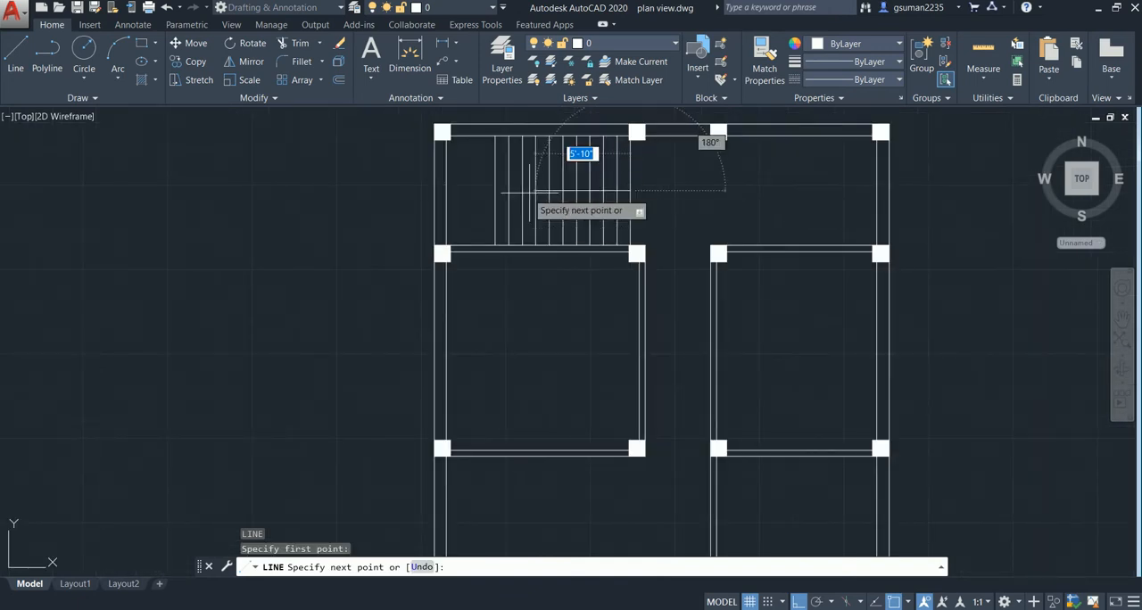
pyautogui.press('Escape')
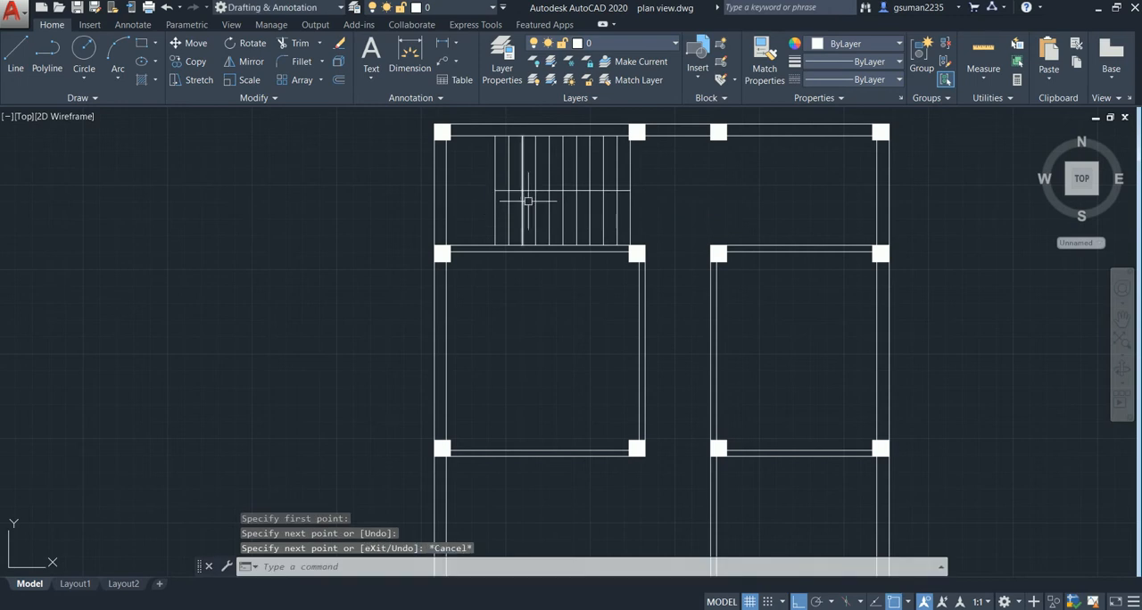
# - Offset the horizontal middle line of the stairs 3" to both sides, above and below
pyautogui.scroll(2, 528, 201)
pyautogui.write('o')
pyautogui.press('Return')
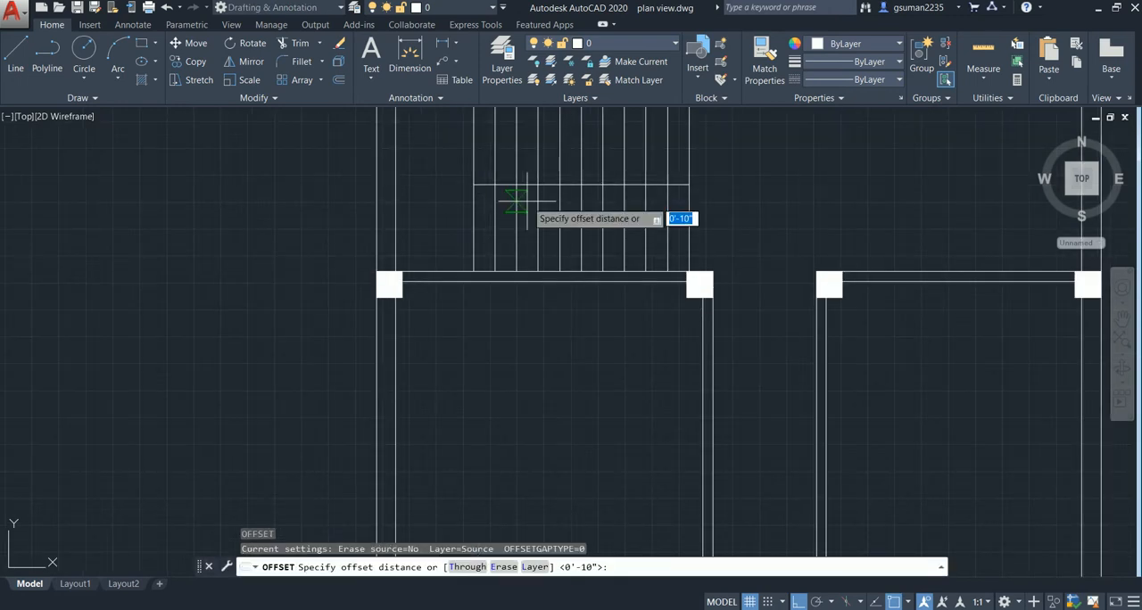
pyautogui.write('3')
pyautogui.press('Return')
pyautogui.click(524, 184)
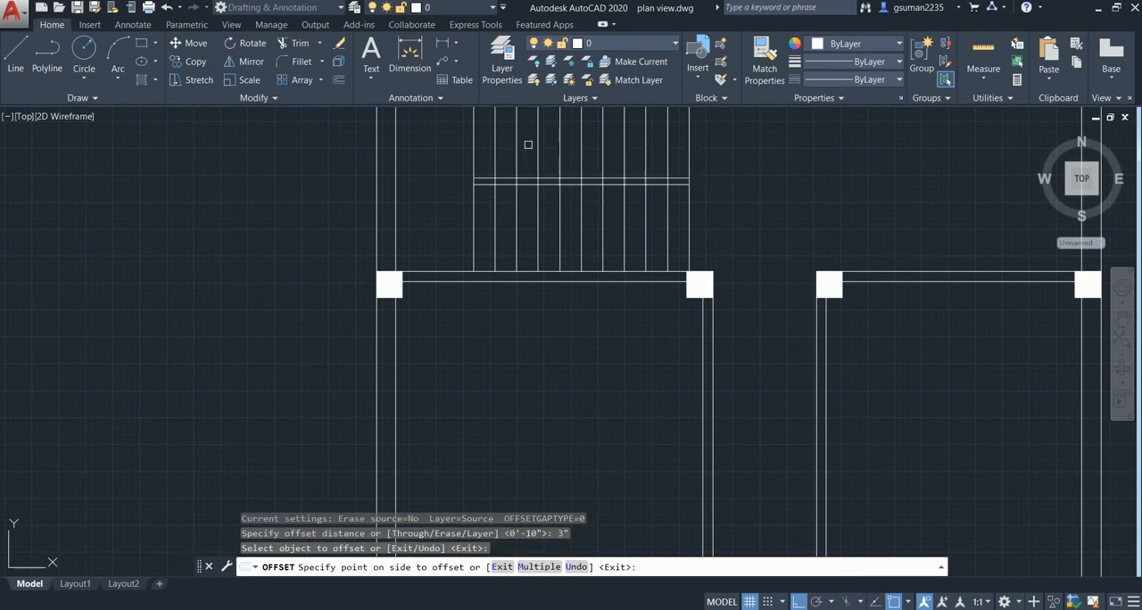
pyautogui.click(527, 147)
pyautogui.click(532, 185)
pyautogui.click(535, 212)
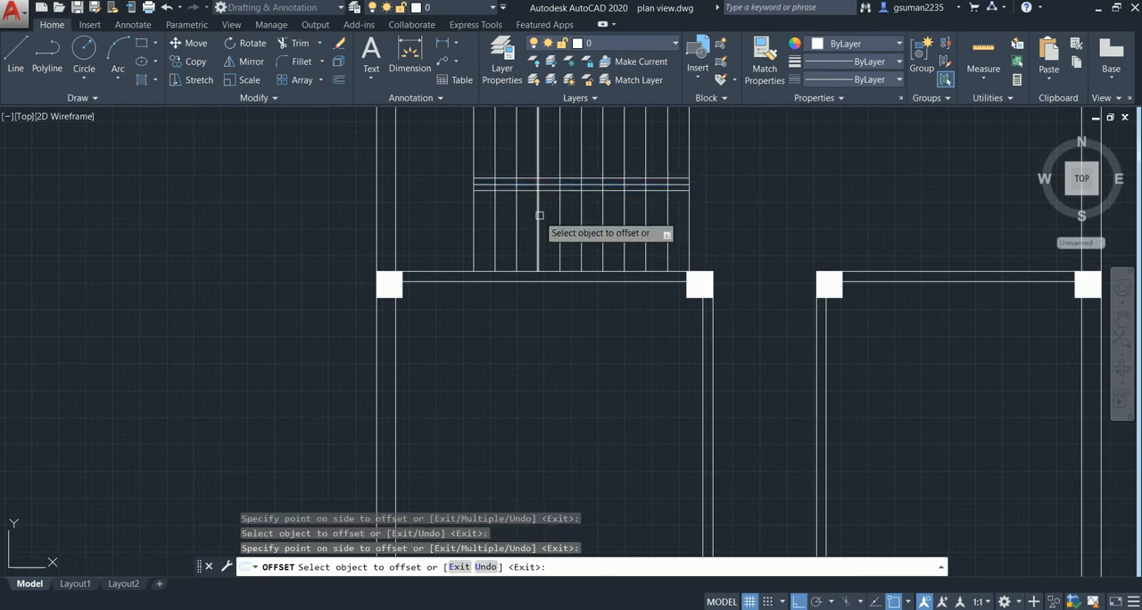
pyautogui.press('Escape')
# - Delete the original middle line between the two offset lines of the stairs
pyautogui.scroll(4, 526, 186)
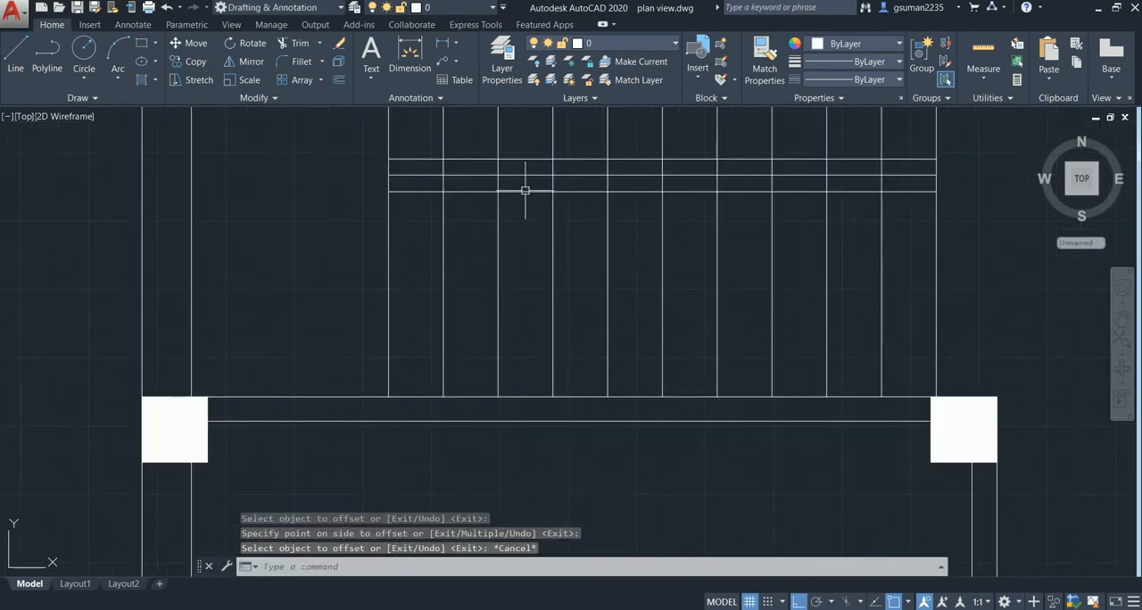
pyautogui.click(529, 176)
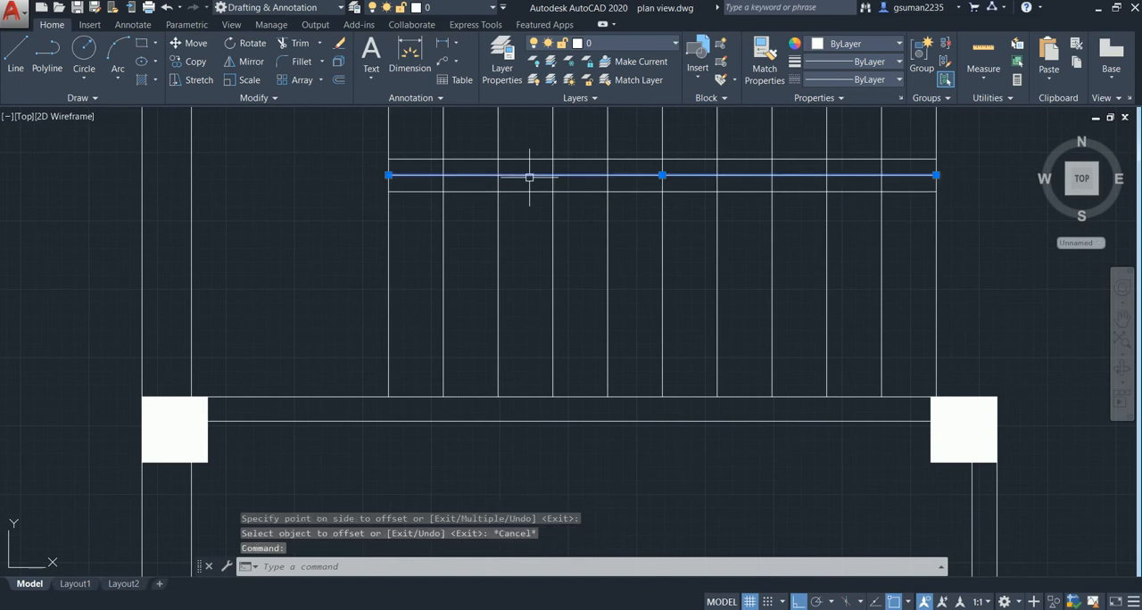
pyautogui.press('Delete')
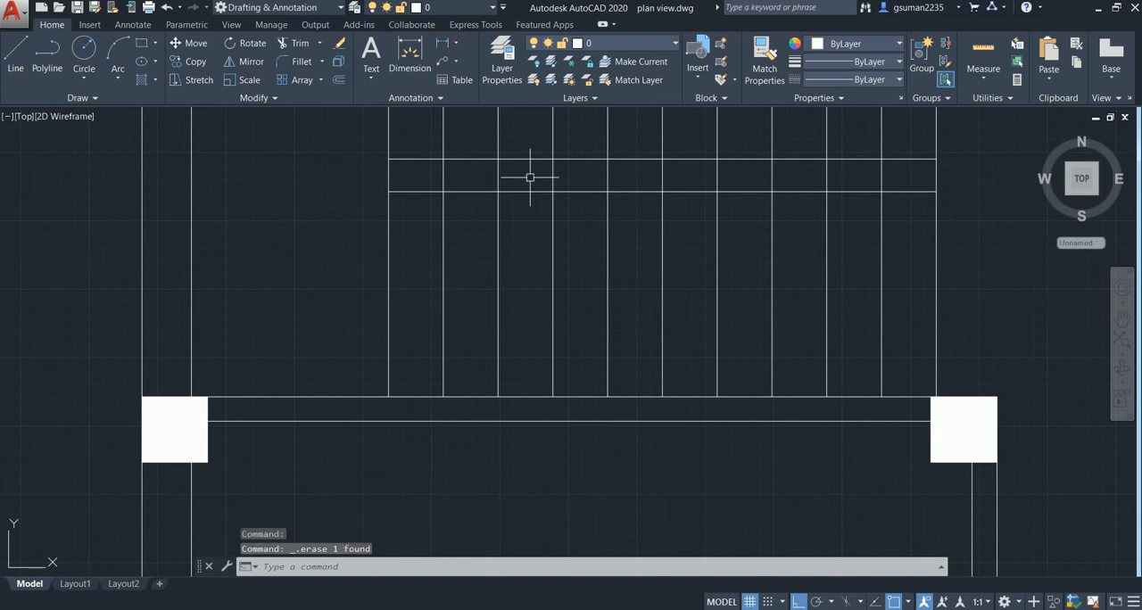
# - Trim the tread lines out of the gap between the two horizontal lines separating the stair flights
pyautogui.press('Return')
pyautogui.press('Return')
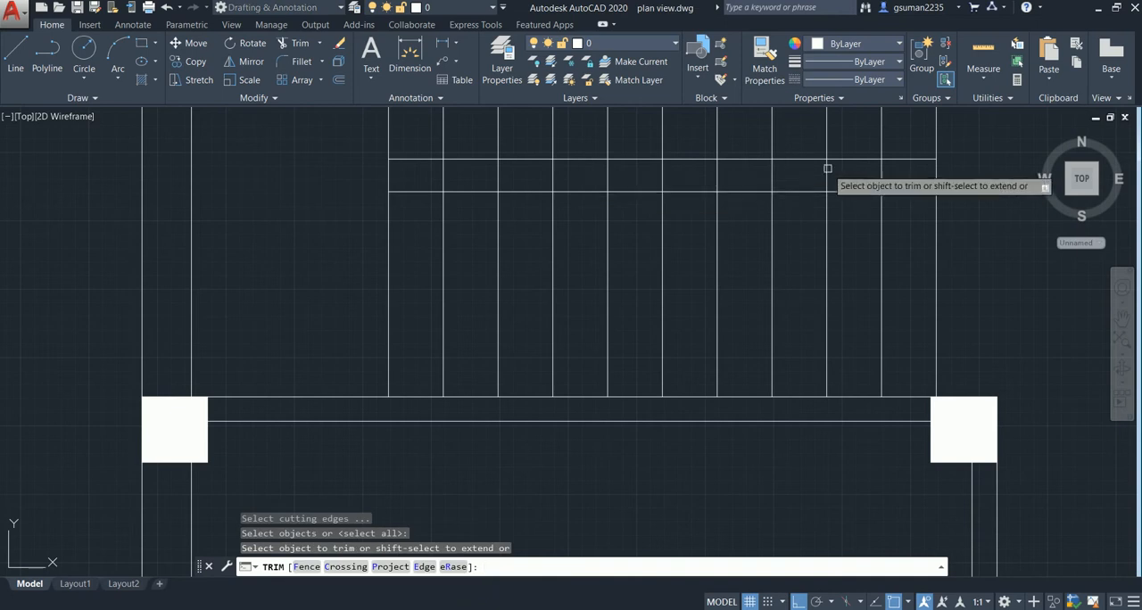
pyautogui.click(959, 167)
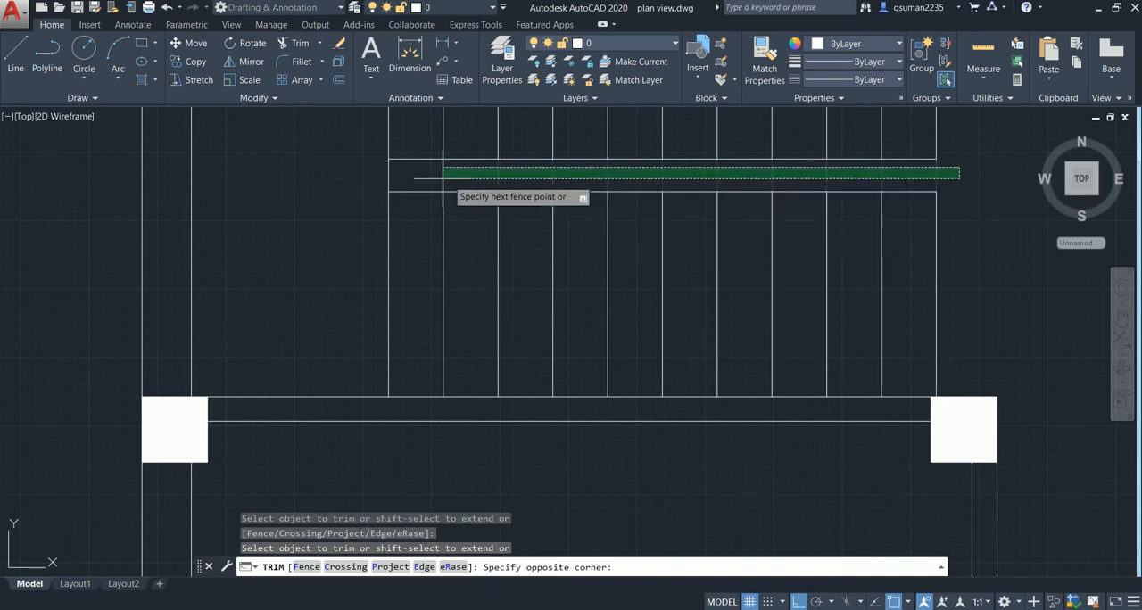
pyautogui.click(389, 178)
pyautogui.press('Escape')
# - Draw a U-shaped stair walking line from the midpoint of the lower flight's right edge, around the landing and back across the upper flight
pyautogui.scroll(-2, 292, 213)
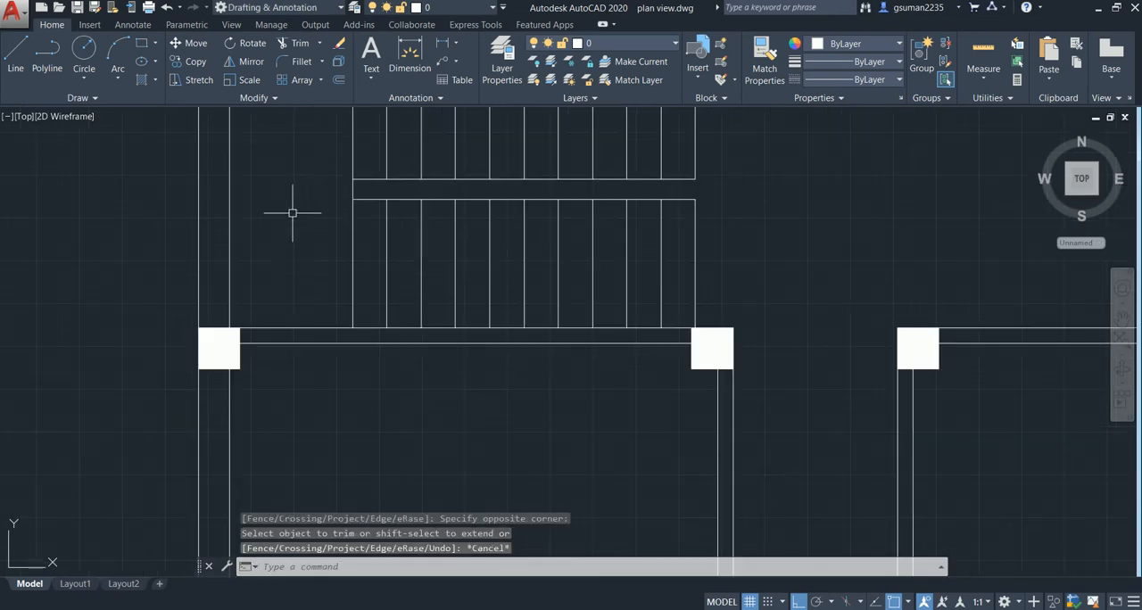
pyautogui.scroll(-2, 291, 189)
pyautogui.moveTo(294, 187); pyautogui.dragTo(300, 233, button='middle')
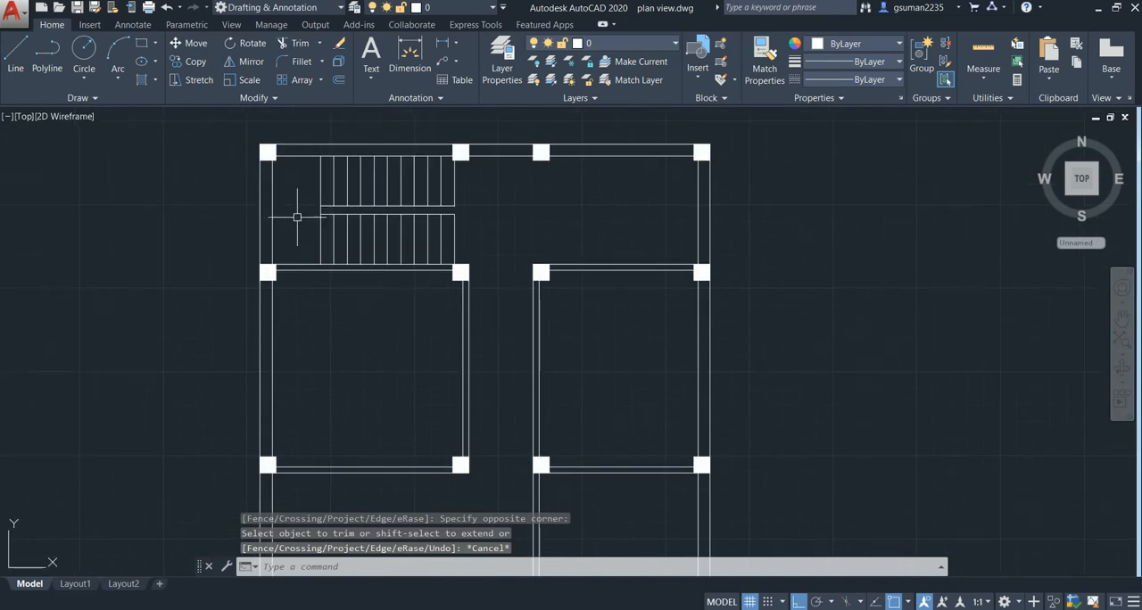
pyautogui.scroll(4, 450, 233)
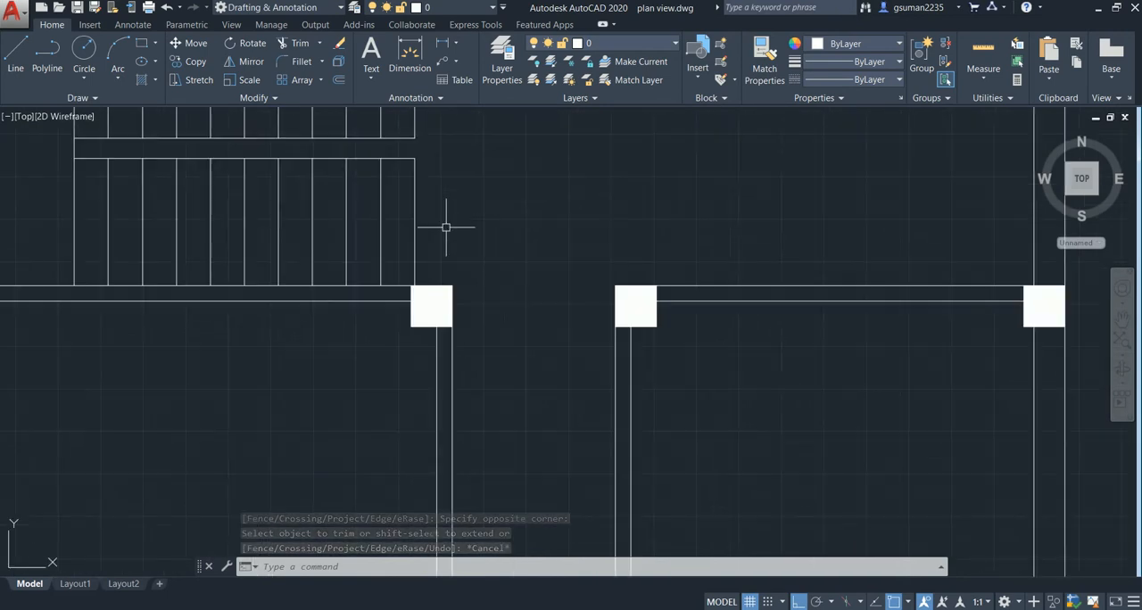
pyautogui.write('l')
pyautogui.press('Return')
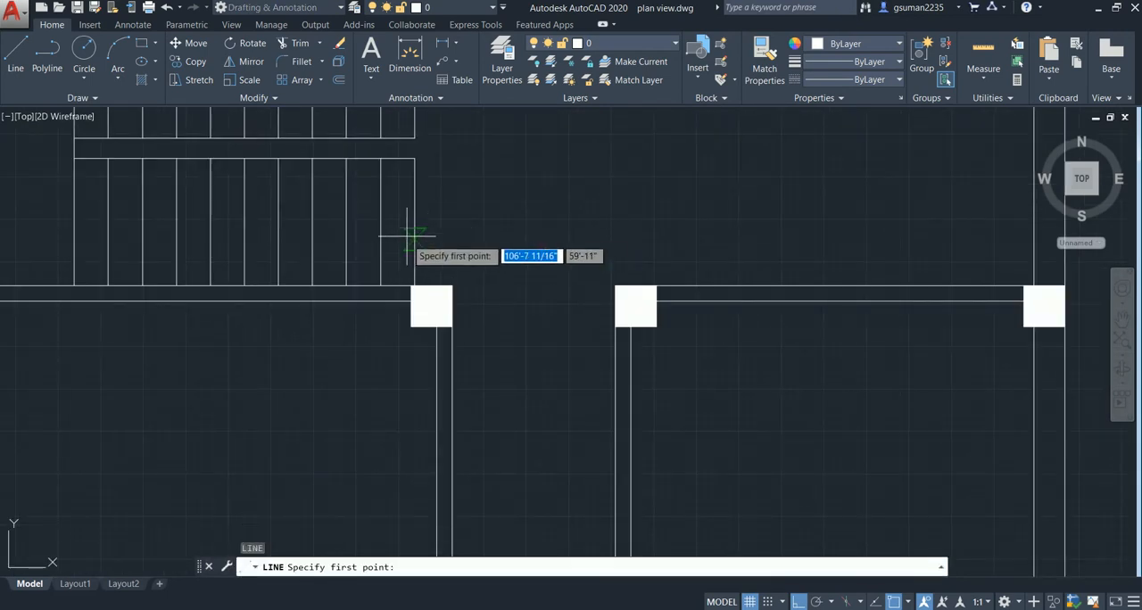
pyautogui.click(412, 221)
pyautogui.moveTo(141, 229); pyautogui.dragTo(530, 211, button='middle')
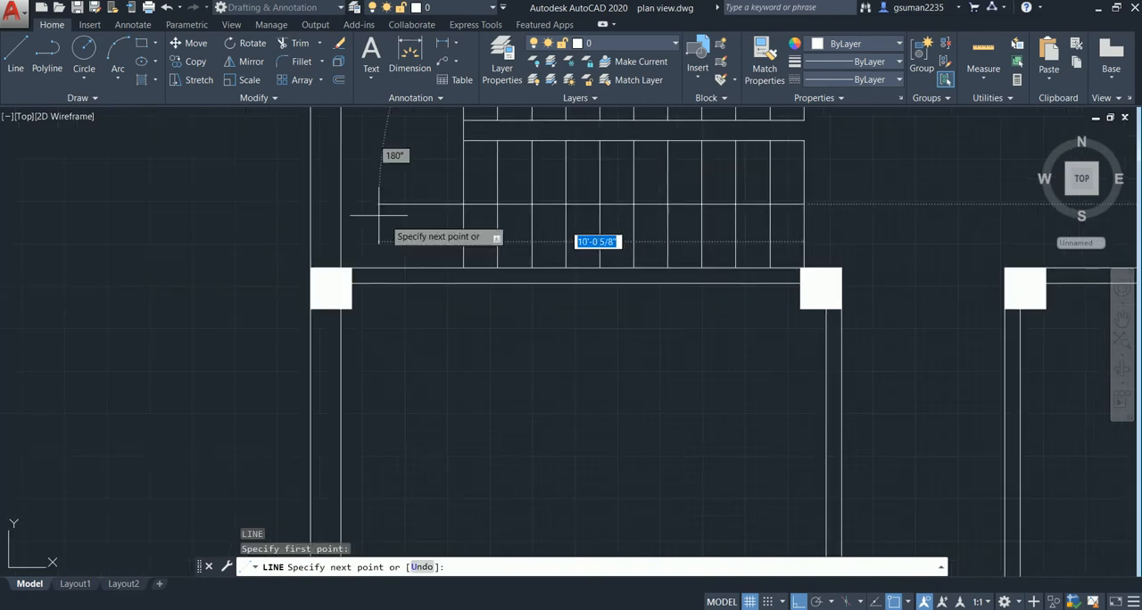
pyautogui.click(372, 202)
pyautogui.moveTo(370, 199); pyautogui.dragTo(371, 371, button='middle')
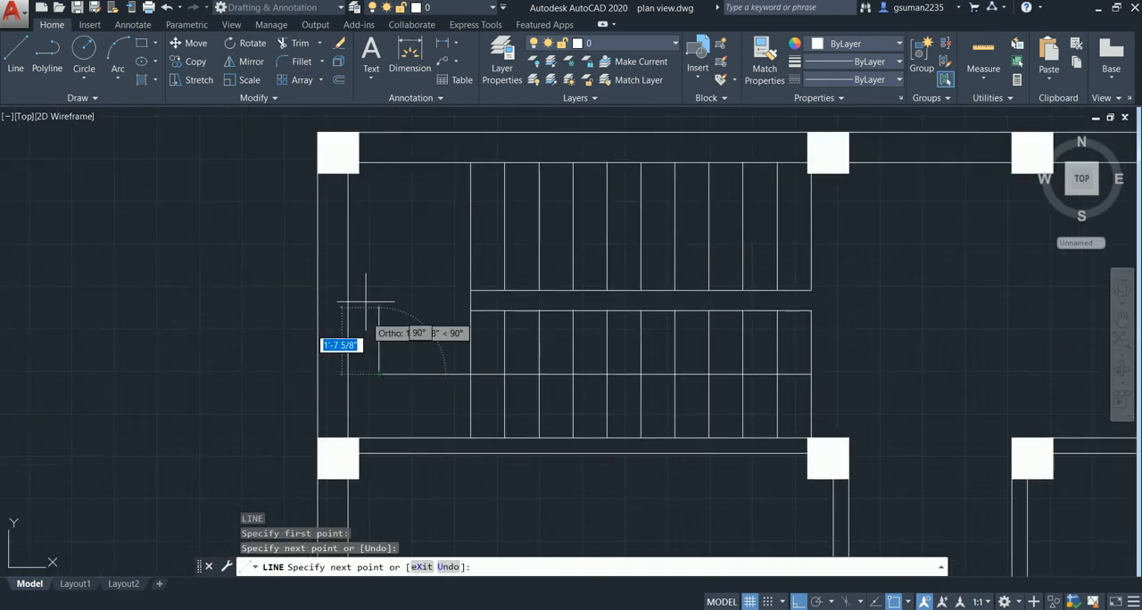
pyautogui.click(366, 218)
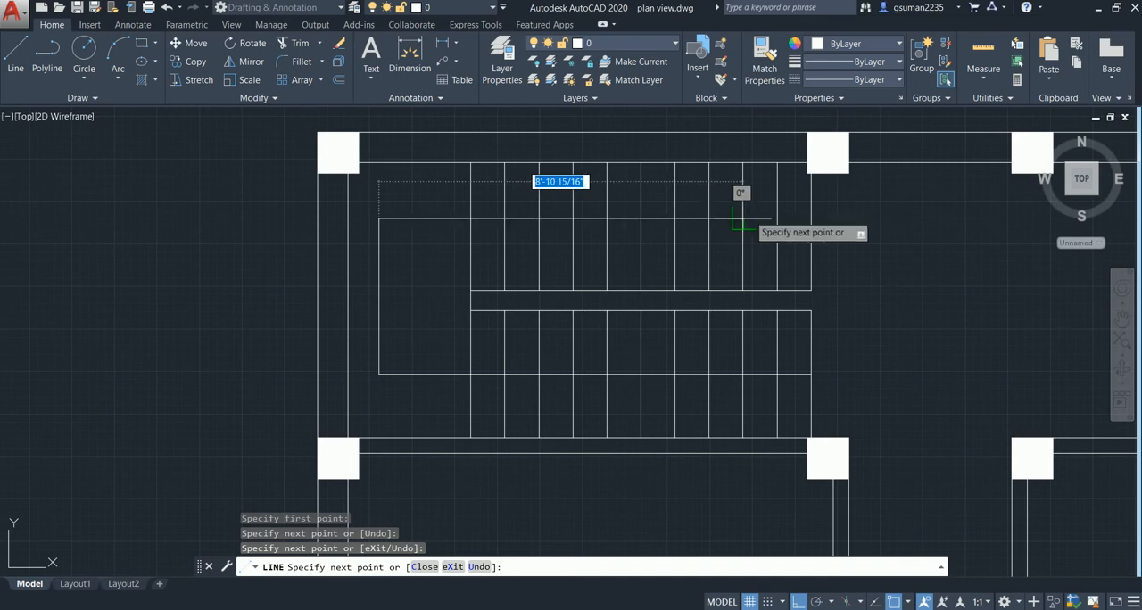
pyautogui.click(772, 219)
pyautogui.press('Escape')
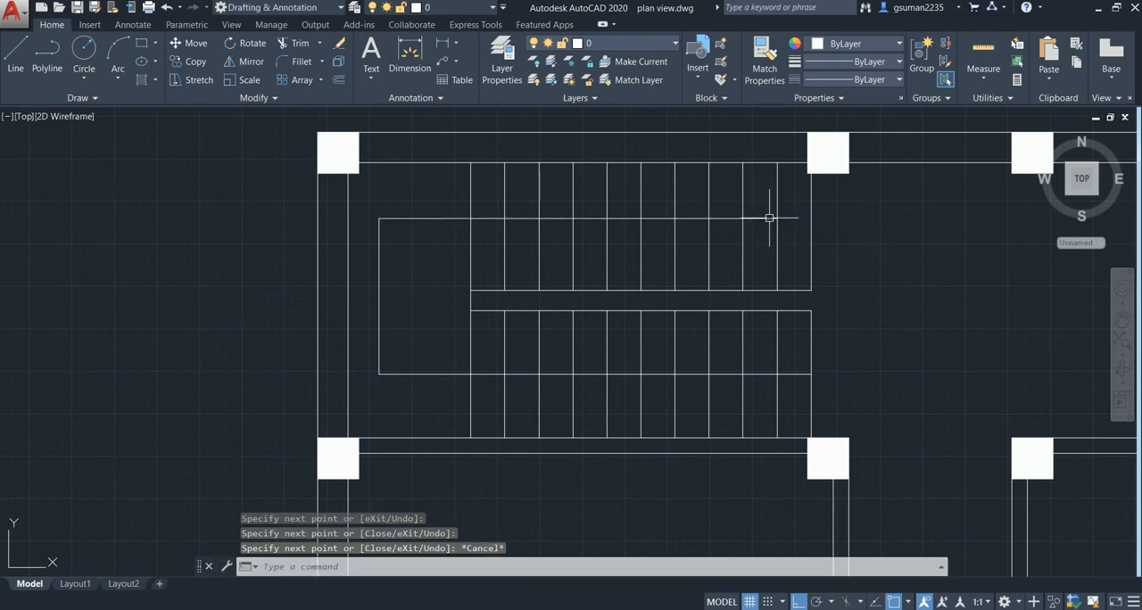
# - Draw a slanted arrowhead line from the upper flight's walking line end up and back to the neighbouring tread line
pyautogui.scroll(4, 769, 217)
pyautogui.write('l')
pyautogui.press('Return')
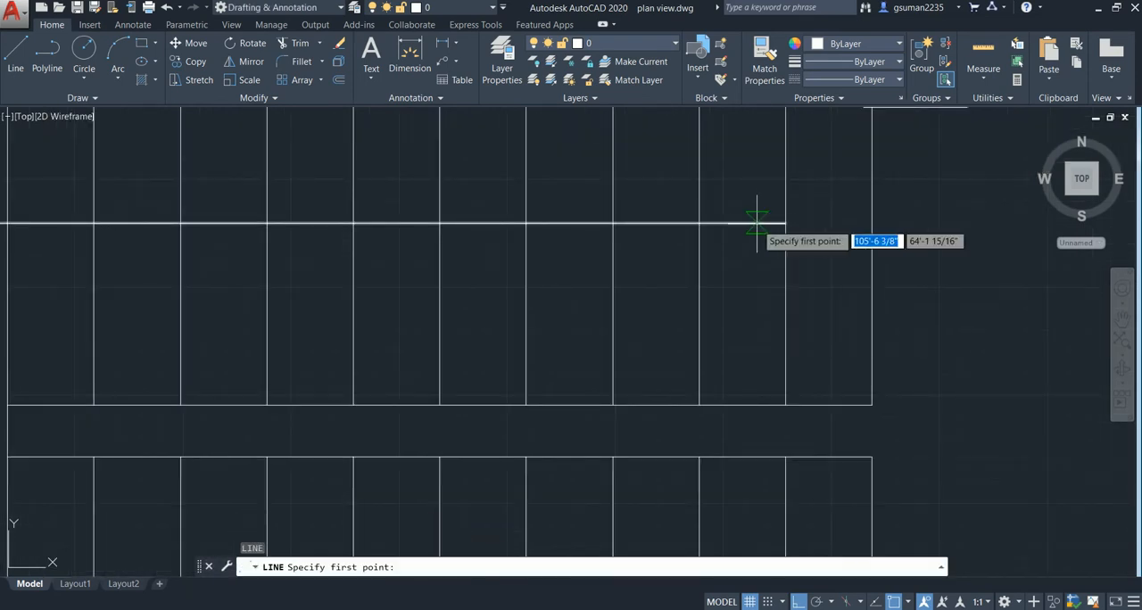
pyautogui.click(783, 222)
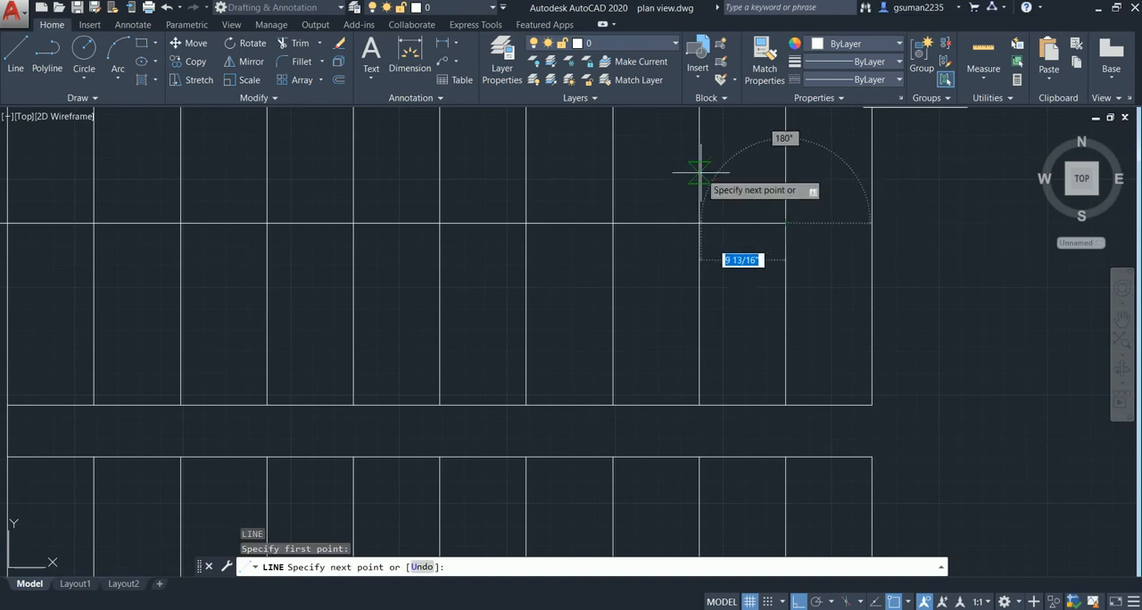
pyautogui.click(711, 172)
pyautogui.press('Escape')
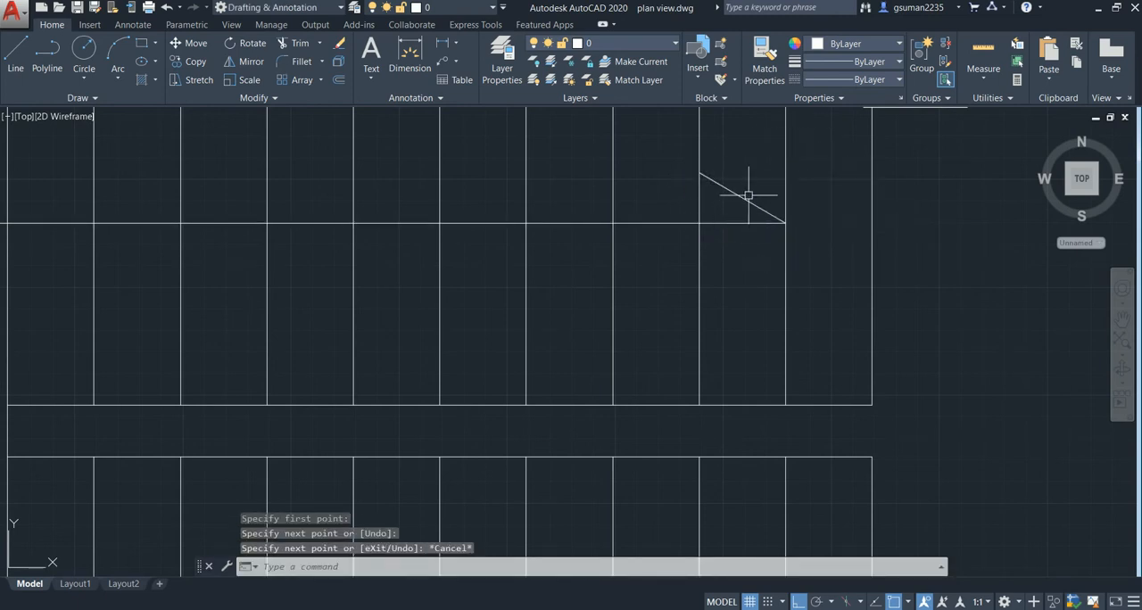
# - Mirror the slanted arrowhead line about the walking line, keeping the source objects
pyautogui.click(746, 221)
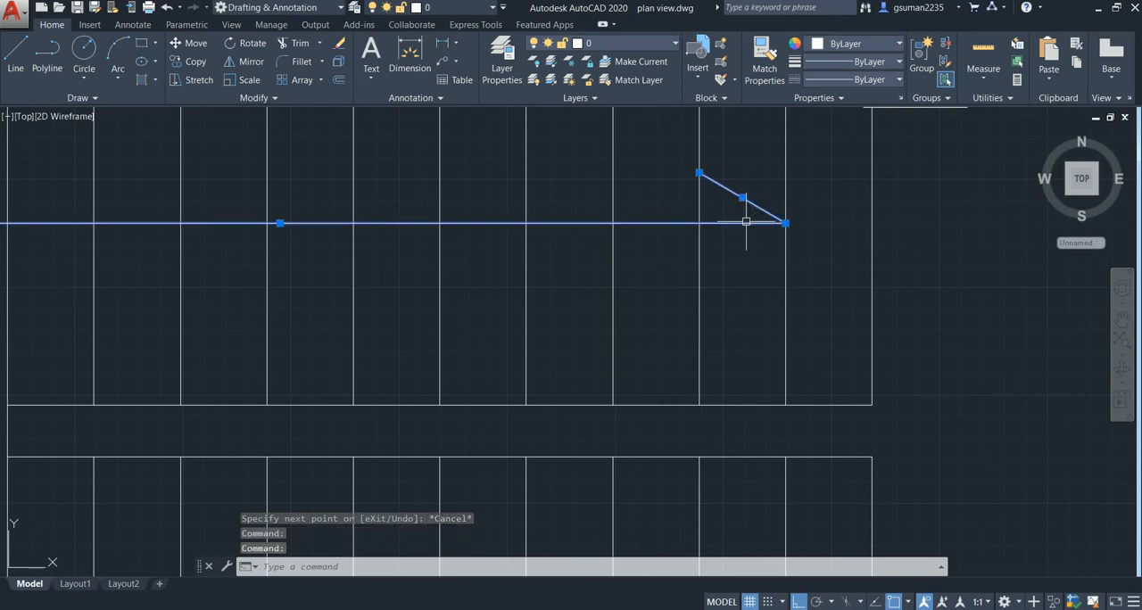
pyautogui.write('mi')
pyautogui.press('Return')
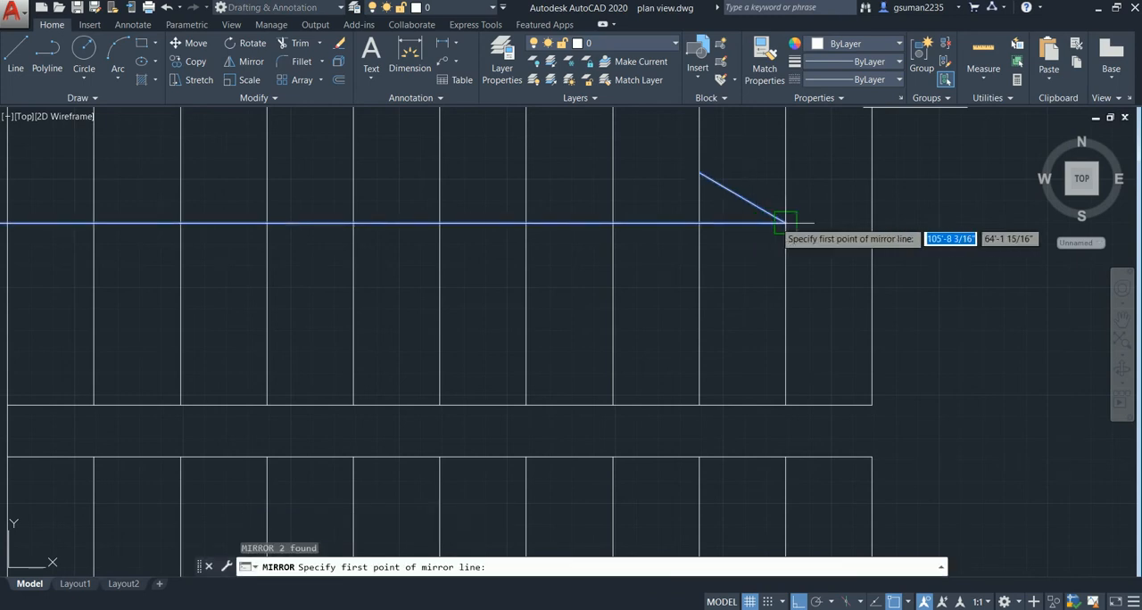
pyautogui.click(785, 223)
pyautogui.click(703, 219)
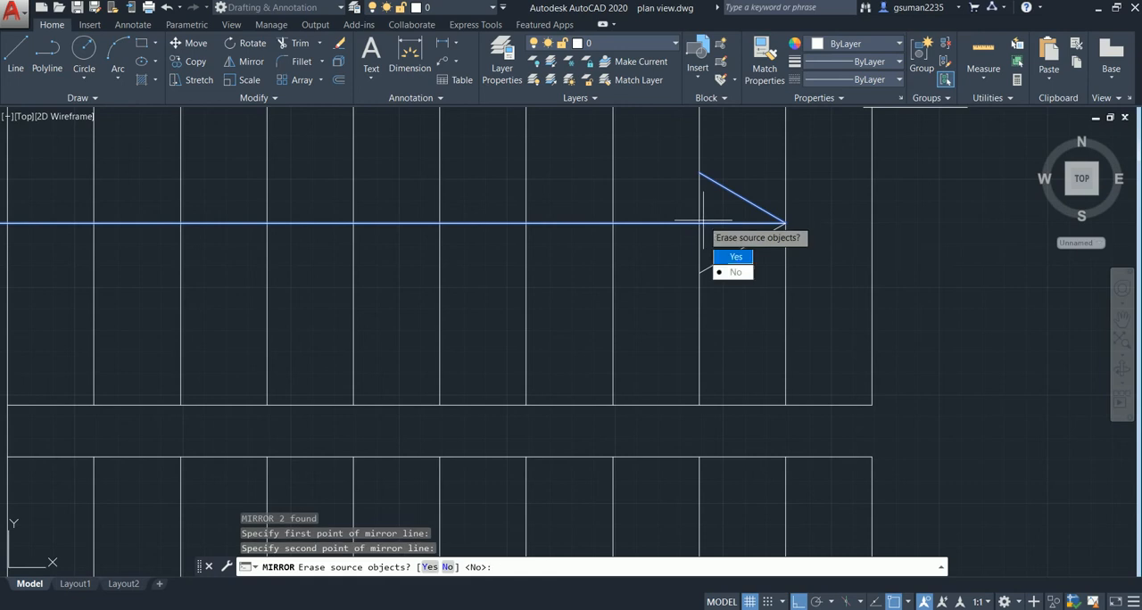
pyautogui.click(734, 271)
pyautogui.press('Escape')
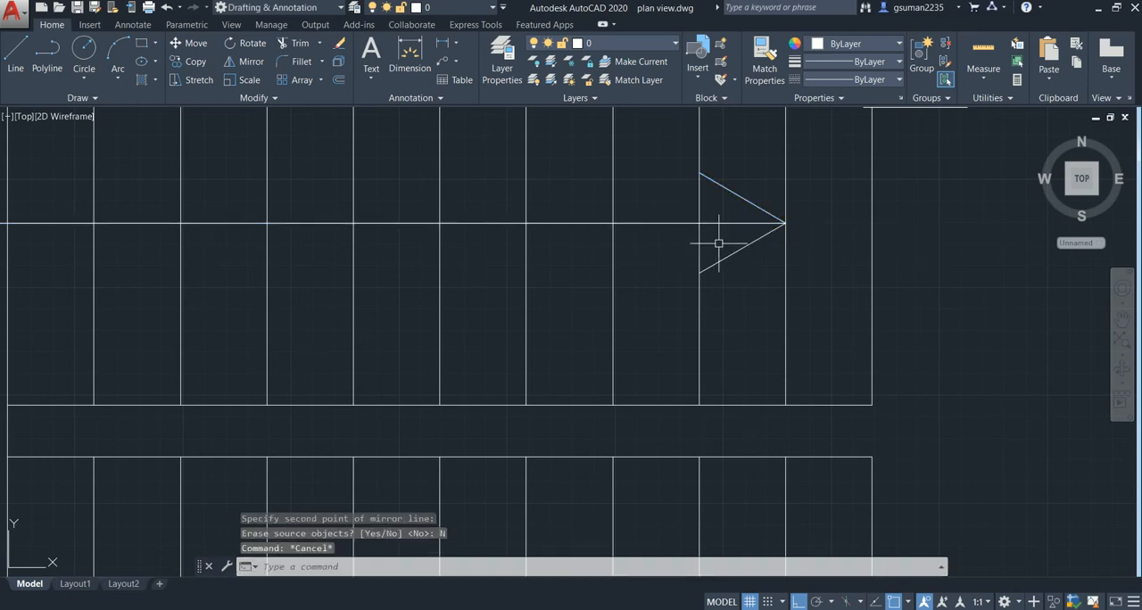
# - Trim the part of the walking line that runs inside the arrowhead triangle
pyautogui.write('tr')
pyautogui.press('Return')
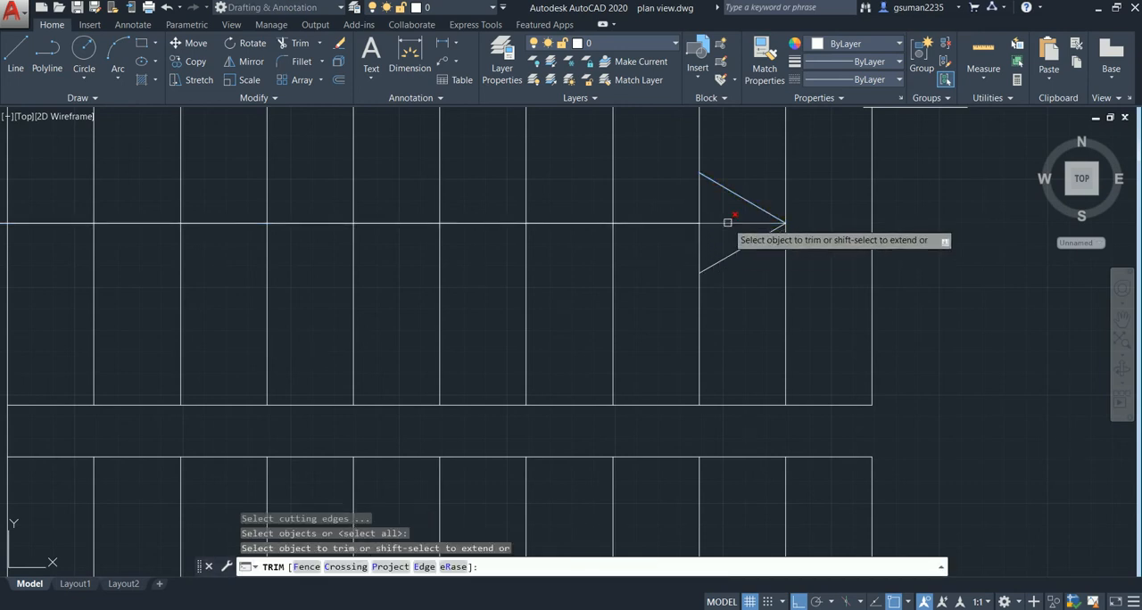
pyautogui.press('Escape')
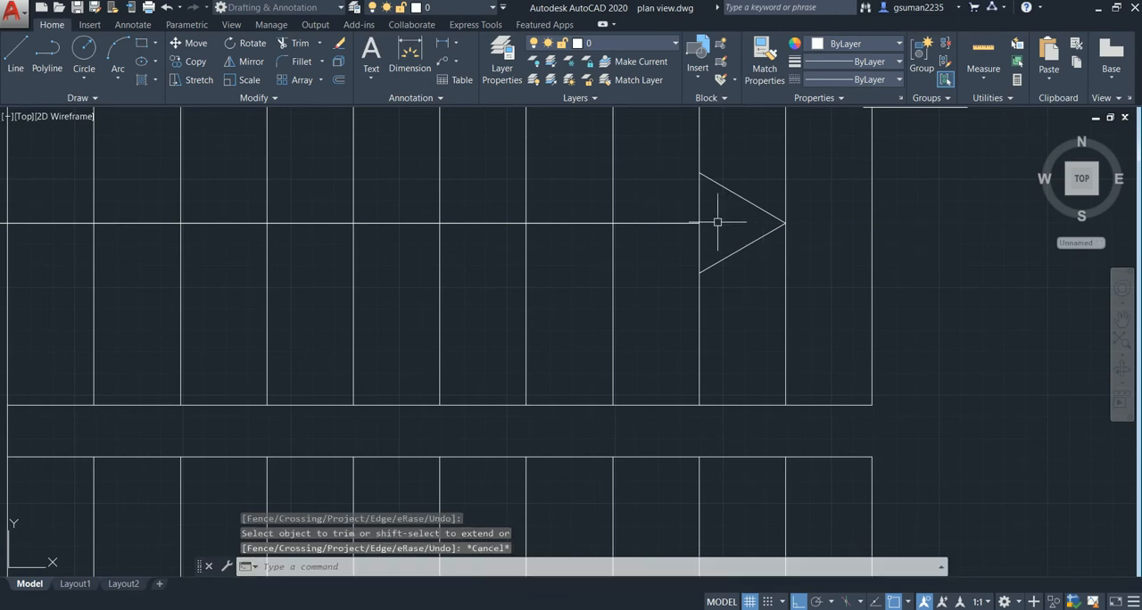
# - Fill the arrowhead triangle at the end of the stair walking line with a Solid hatch
pyautogui.click(143, 79)
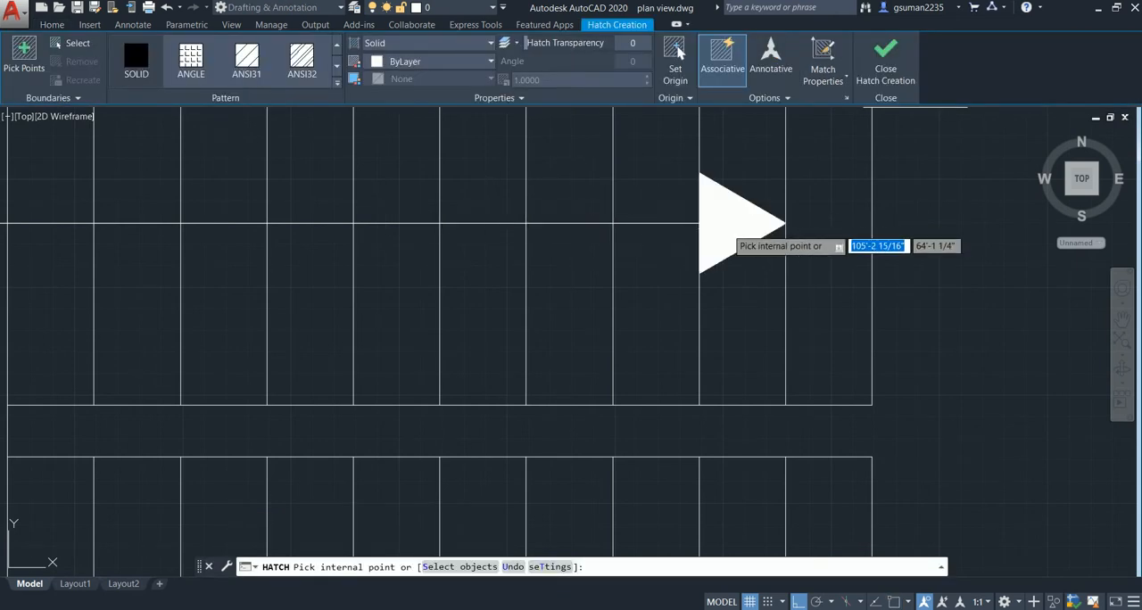
pyautogui.click(727, 230)
pyautogui.press('Escape')
pyautogui.scroll(-5, 599, 224)
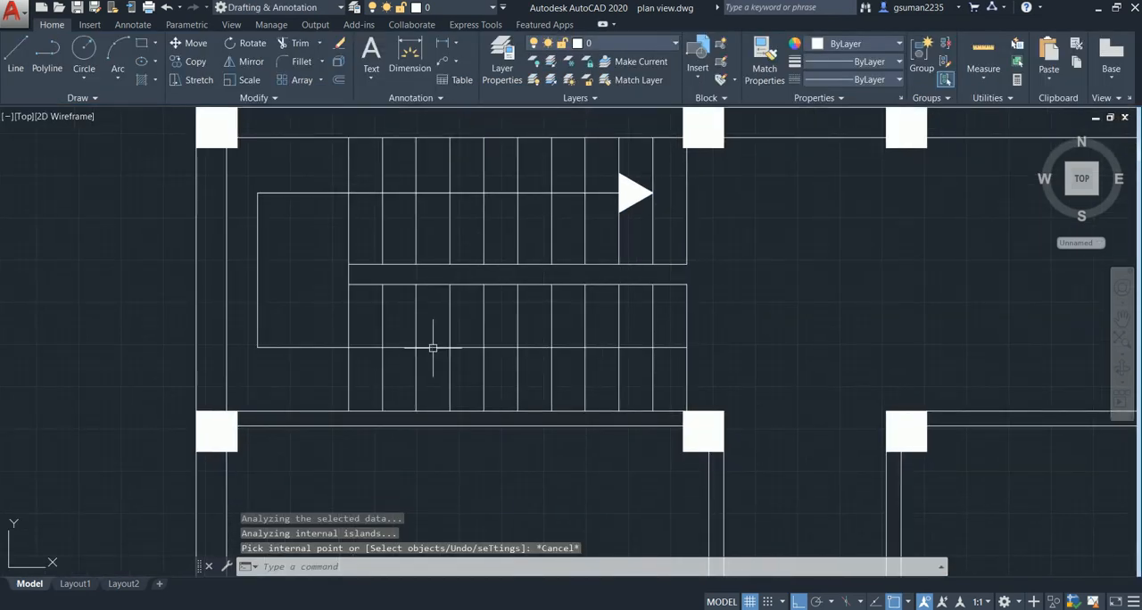
# - Examine the whole floor plan, from the staircase in the rear strip down to the front rooms
pyautogui.scroll(-4, 598, 281)
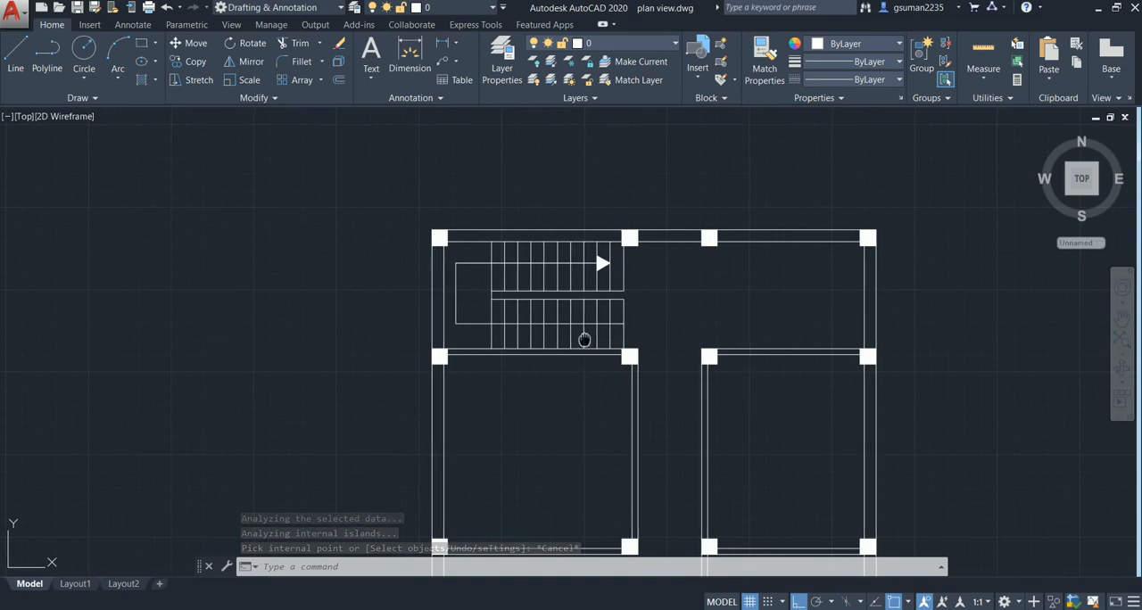
pyautogui.moveTo(583, 334); pyautogui.dragTo(551, 239, button='middle')
pyautogui.scroll(-2, 563, 327)
pyautogui.moveTo(566, 329); pyautogui.dragTo(536, 257, button='middle')
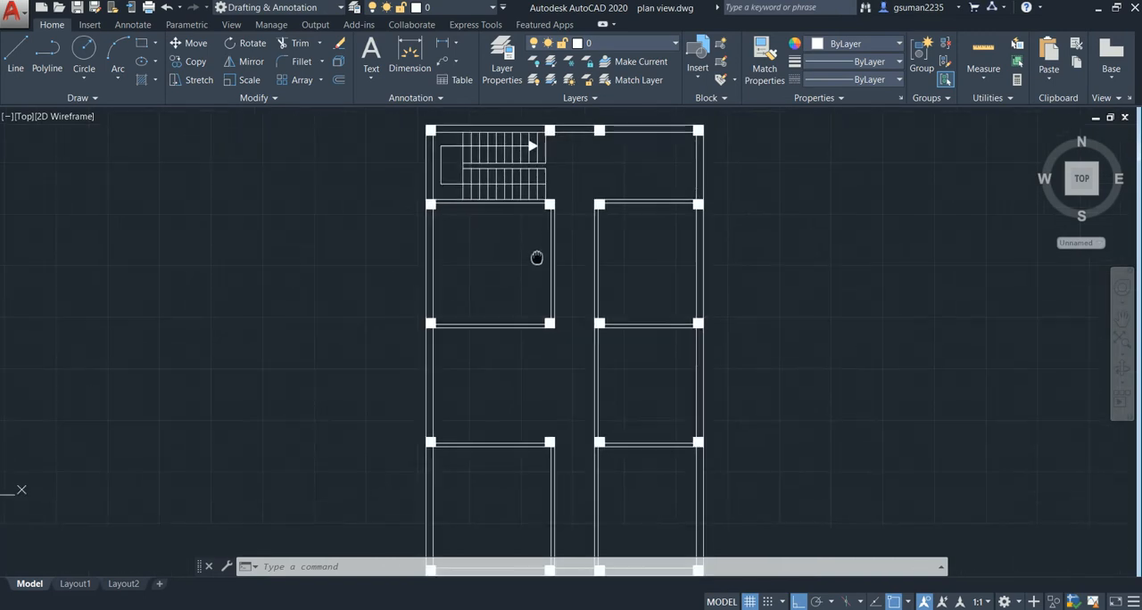
pyautogui.moveTo(555, 399); pyautogui.dragTo(527, 309, button='middle')
pyautogui.moveTo(565, 359); pyautogui.dragTo(577, 415, button='middle')
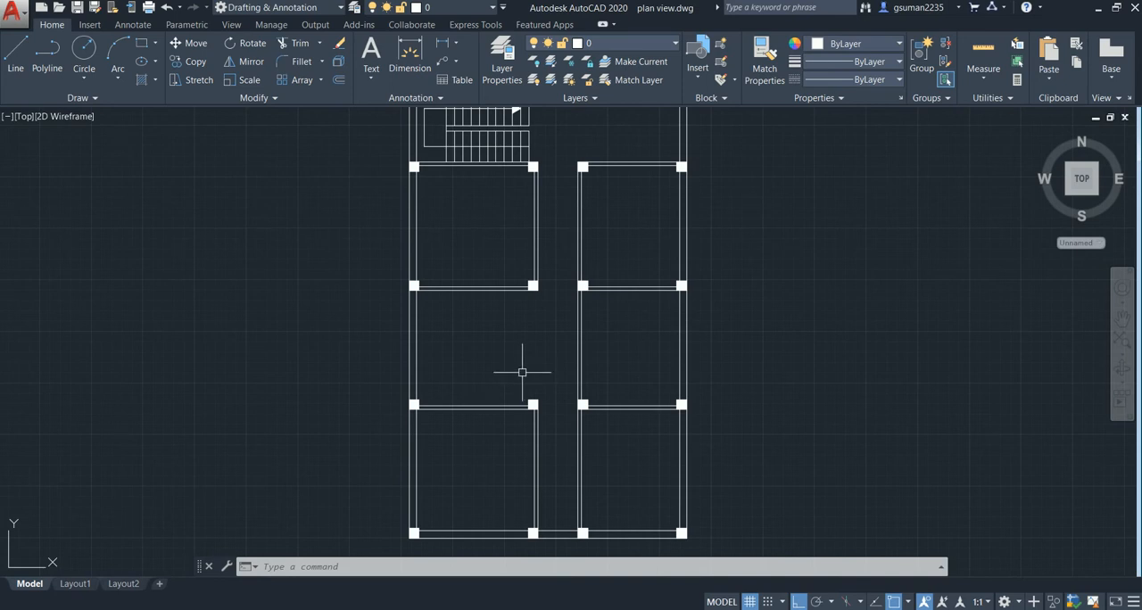
pyautogui.moveTo(498, 360); pyautogui.dragTo(451, 387, button='middle')
pyautogui.scroll(-2, 457, 347)
pyautogui.moveTo(455, 349); pyautogui.dragTo(437, 323, button='middle')
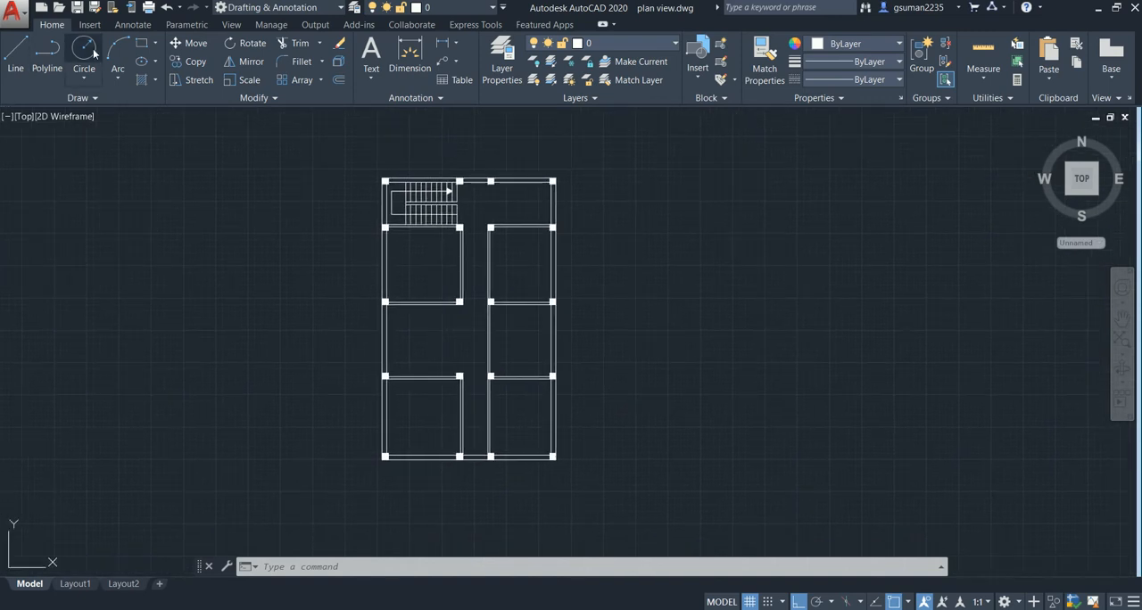
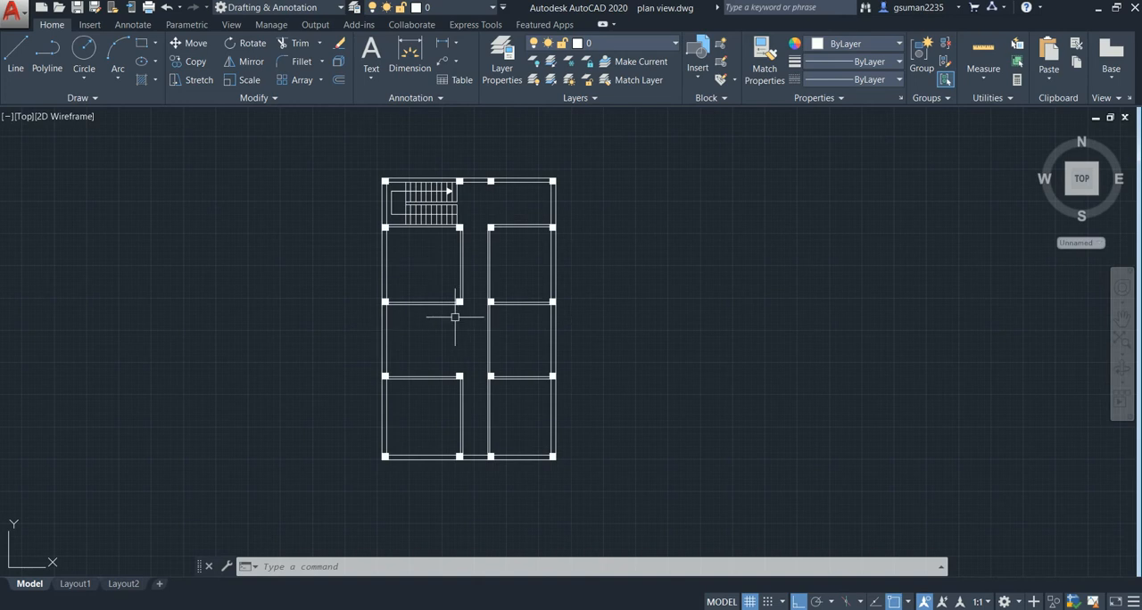
# - Switch on Clean Screen to enlarge the drawing area
pyautogui.click(1119, 603)
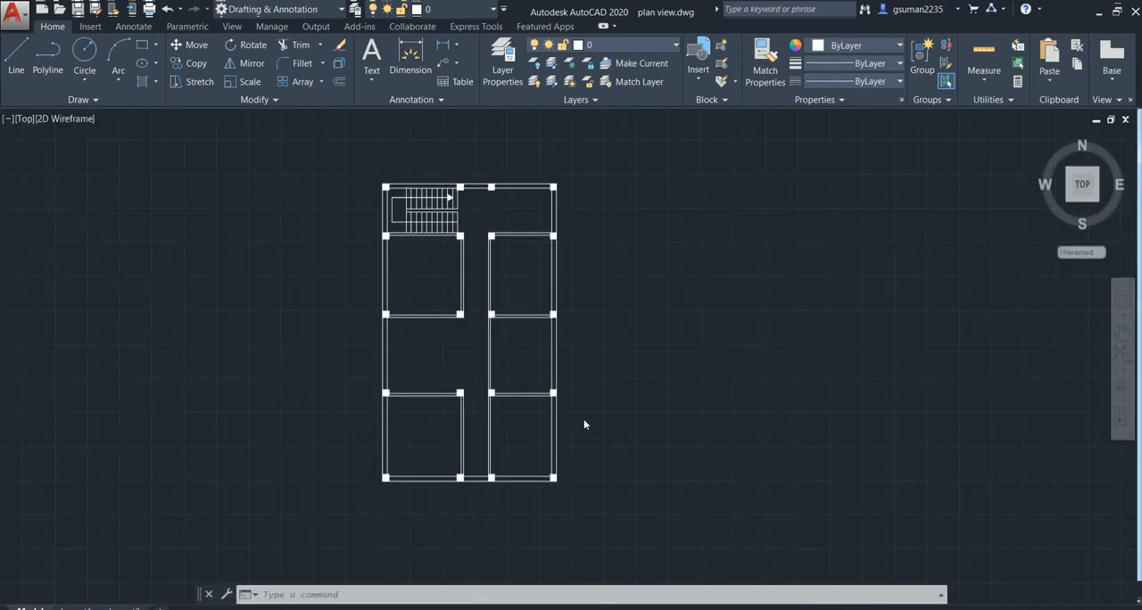
pyautogui.scroll(2, 432, 309)
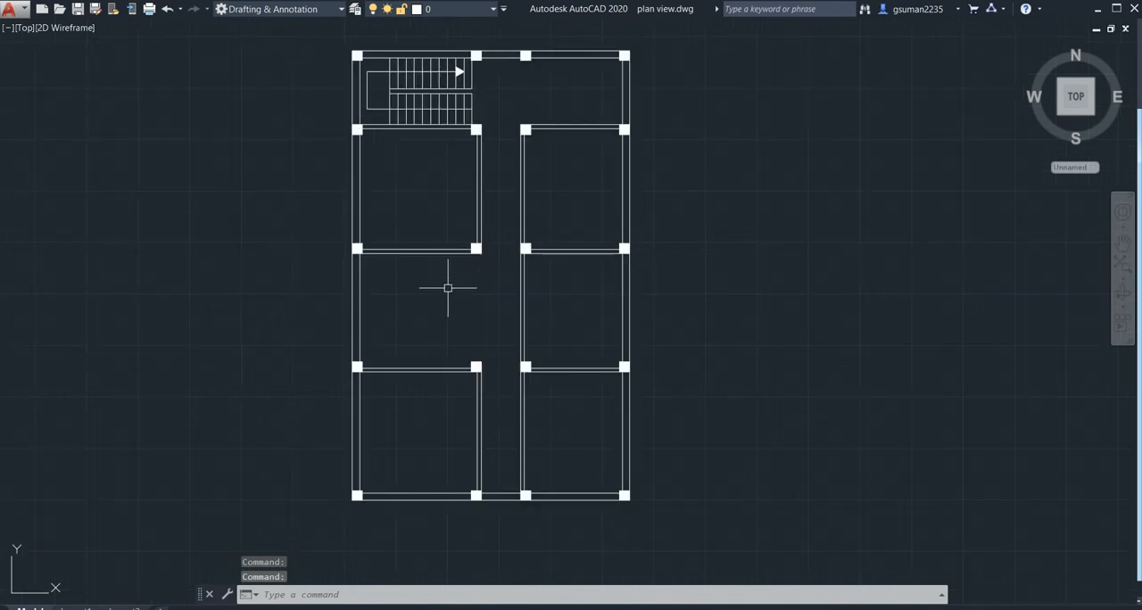
# - Draw a line across the 9" front wall of the left front room at the wall's middle
pyautogui.moveTo(448, 287); pyautogui.dragTo(446, 346, button='middle')
pyautogui.moveTo(463, 456); pyautogui.dragTo(450, 339, button='middle')
pyautogui.moveTo(461, 474); pyautogui.dragTo(457, 431, button='middle')
pyautogui.scroll(4, 456, 406)
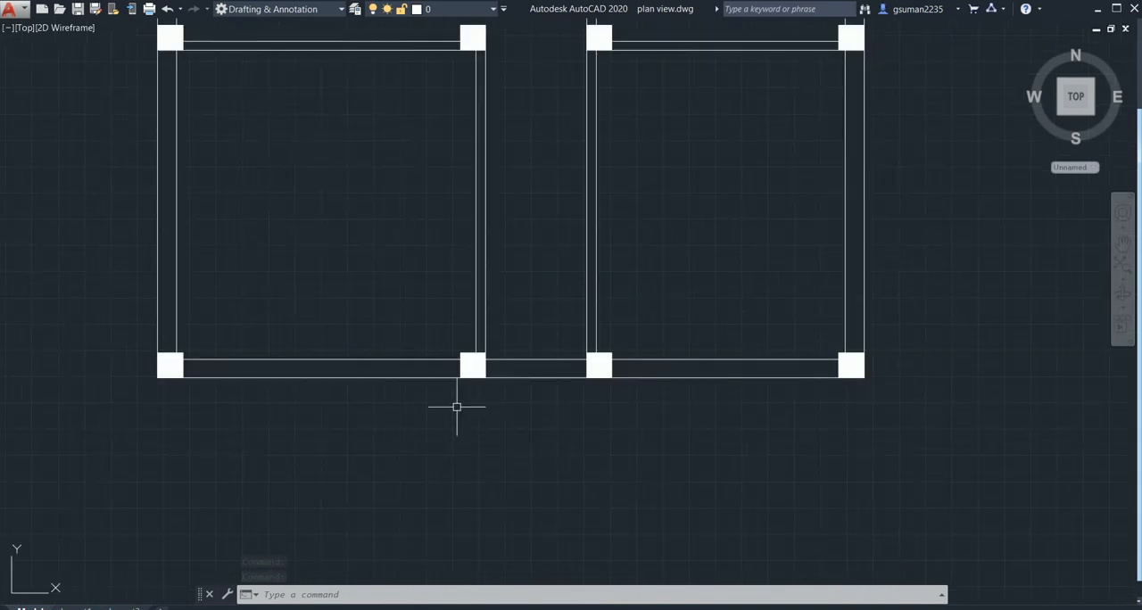
pyautogui.write('l')
pyautogui.press('Return')
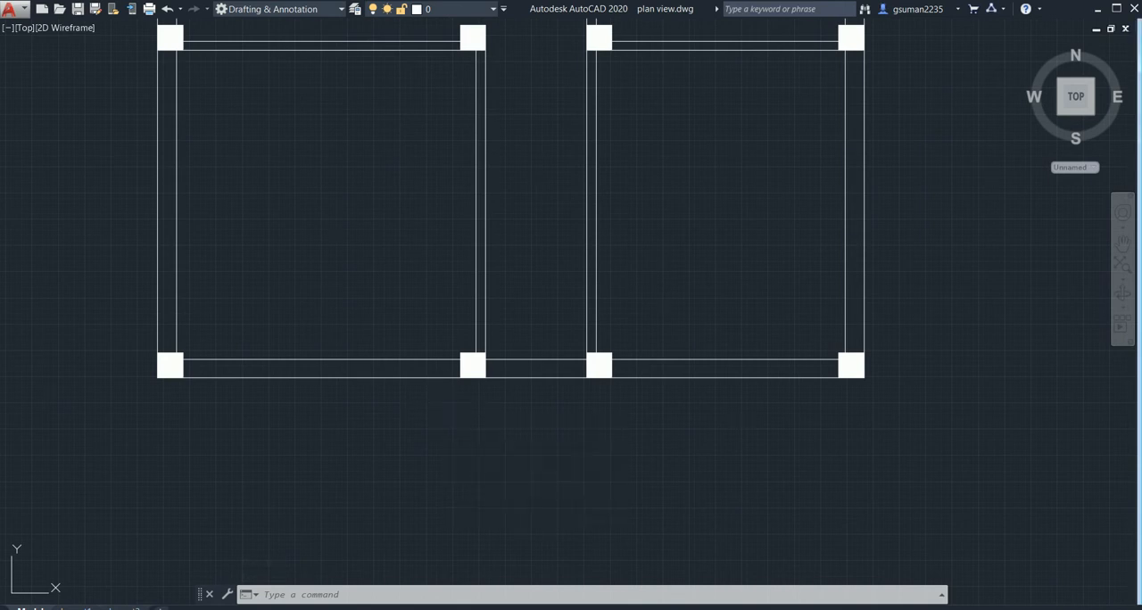
pyautogui.click(321, 377)
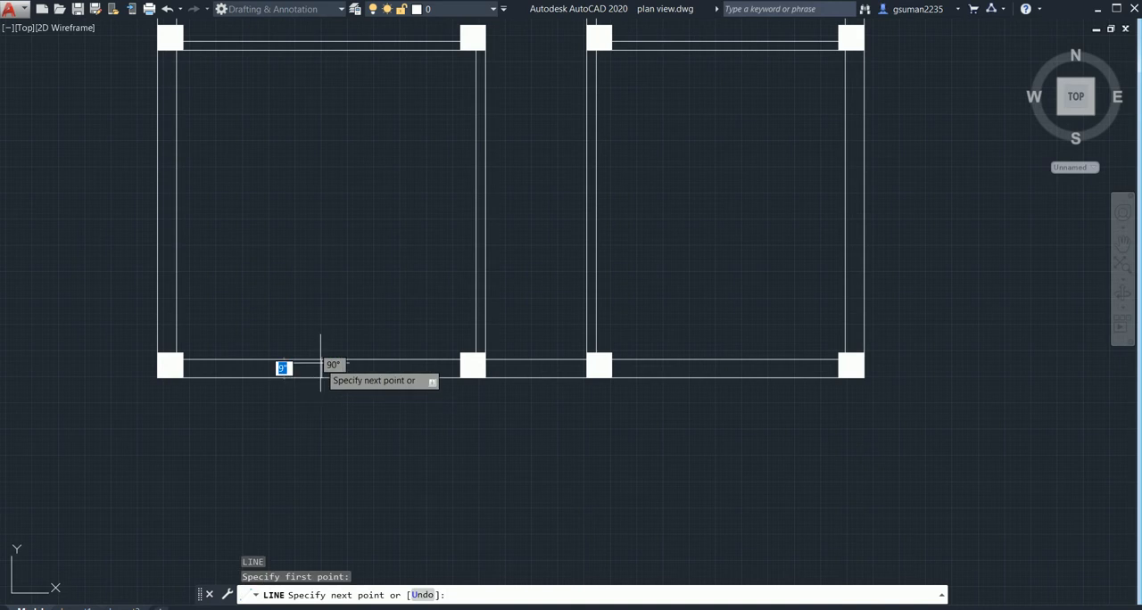
pyautogui.click(321, 359)
pyautogui.press('Escape')
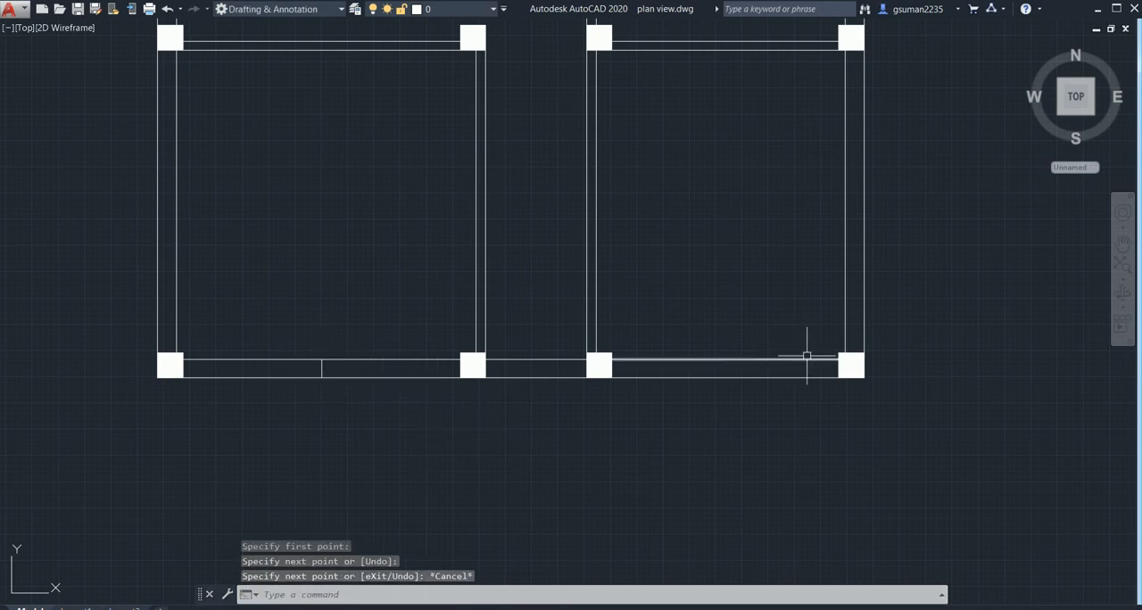
# - Draw a line across the front wall of the right front room at the wall's middle
pyautogui.moveTo(806, 352); pyautogui.dragTo(715, 343, button='middle')
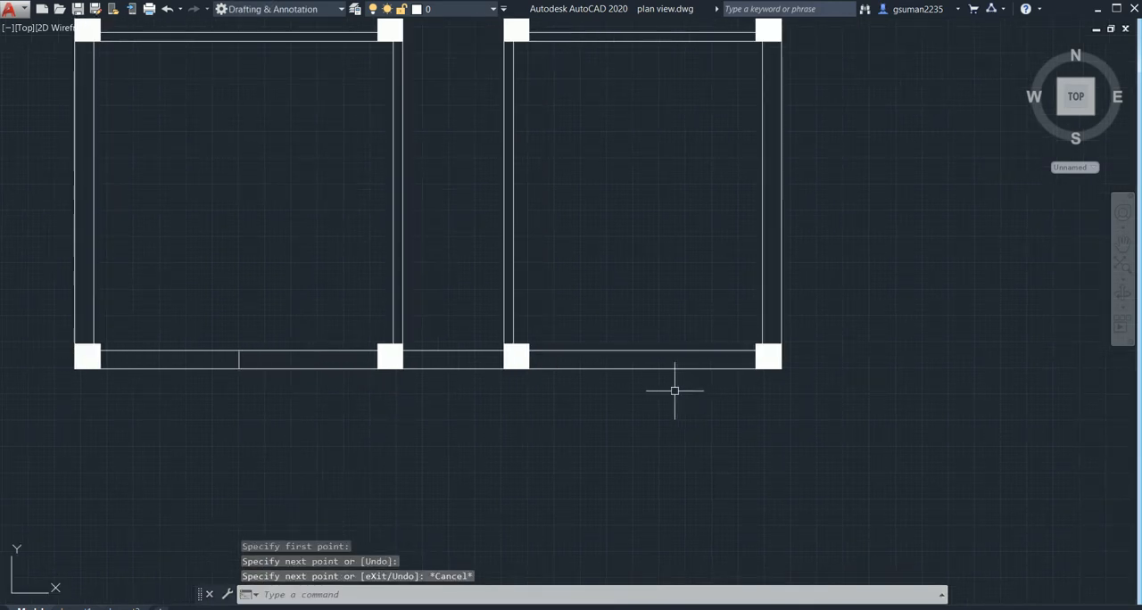
pyautogui.write('l')
pyautogui.press('Return')
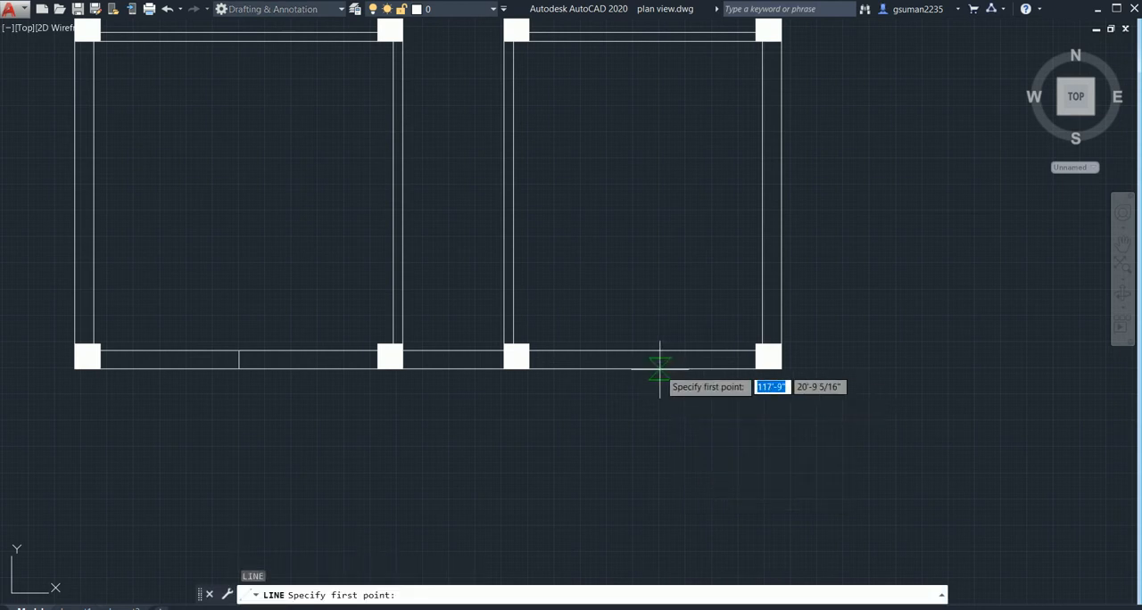
pyautogui.click(642, 368)
pyautogui.click(643, 350)
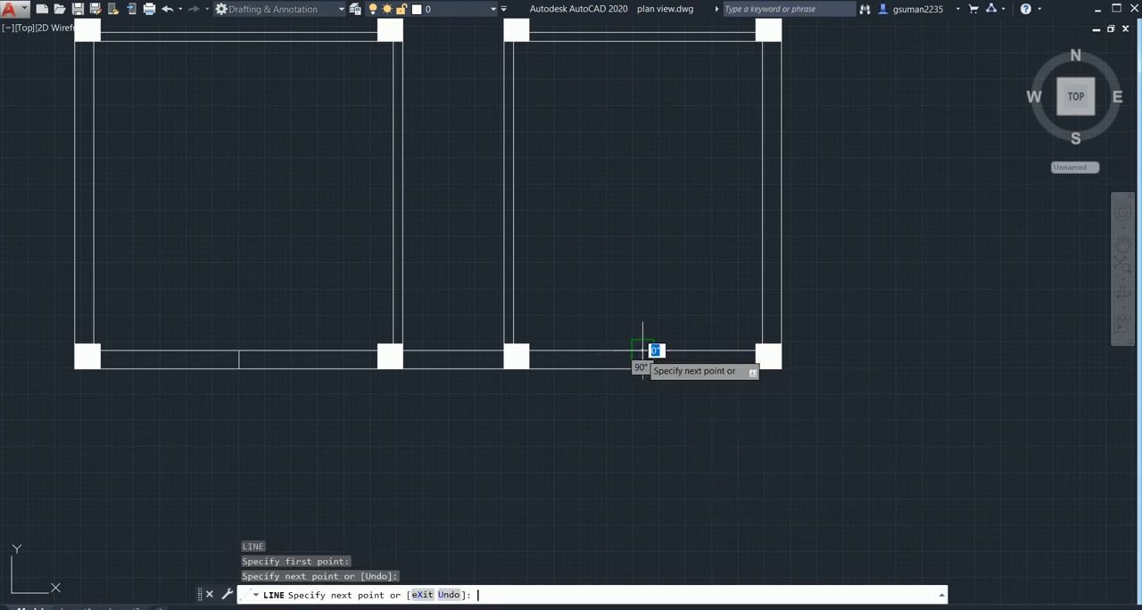
pyautogui.press('Return')
pyautogui.press('Return')
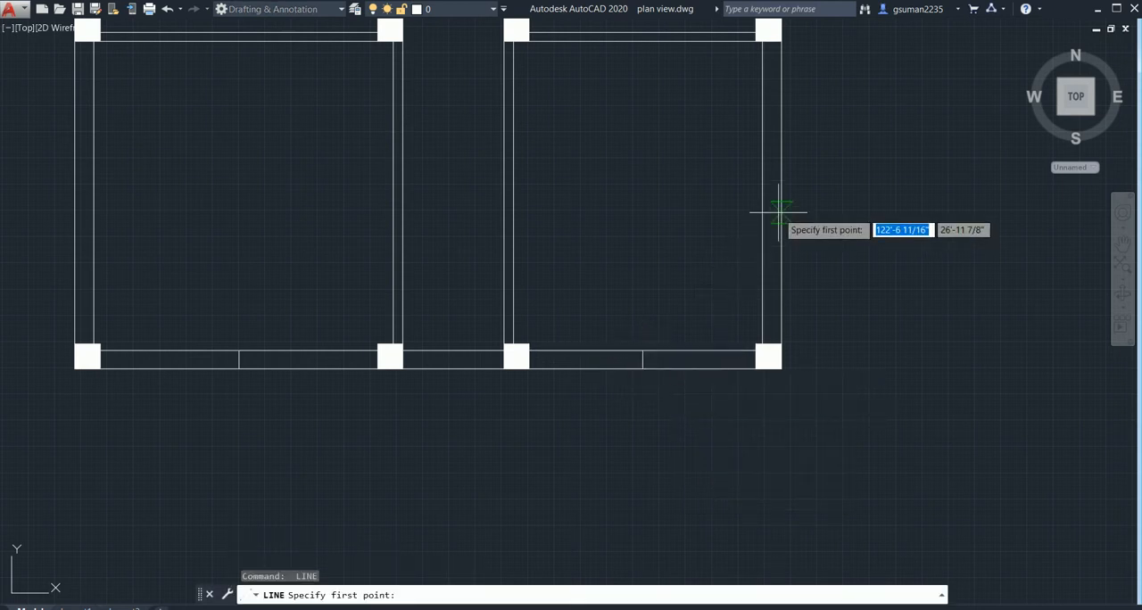
# - Draw a line across the outer side wall of the right front room at mid-length
pyautogui.click(771, 192)
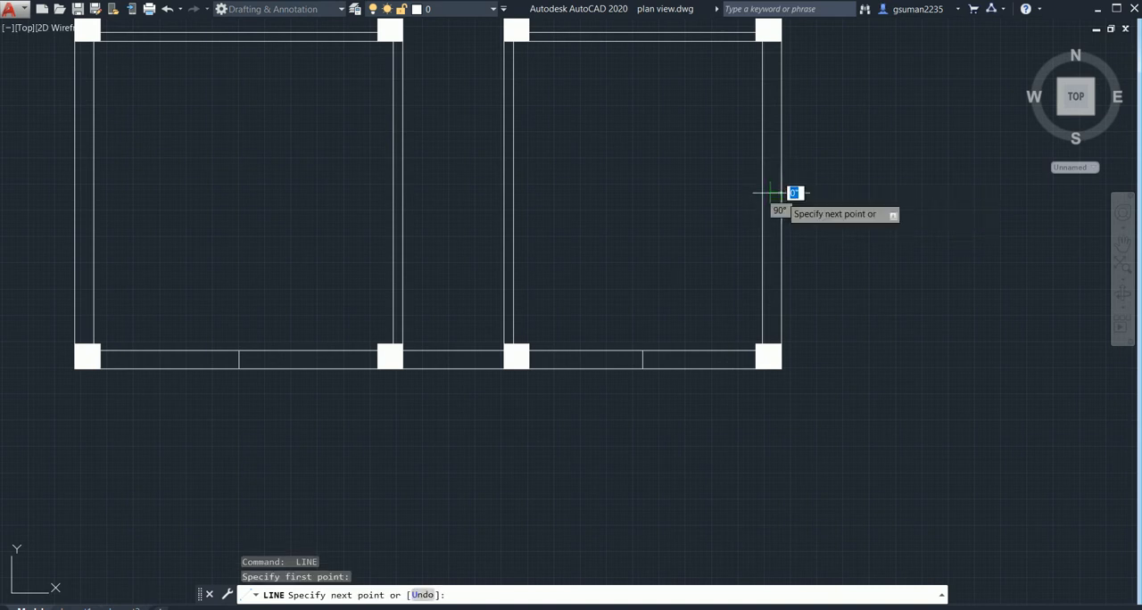
pyautogui.click(781, 192)
pyautogui.press('Escape')
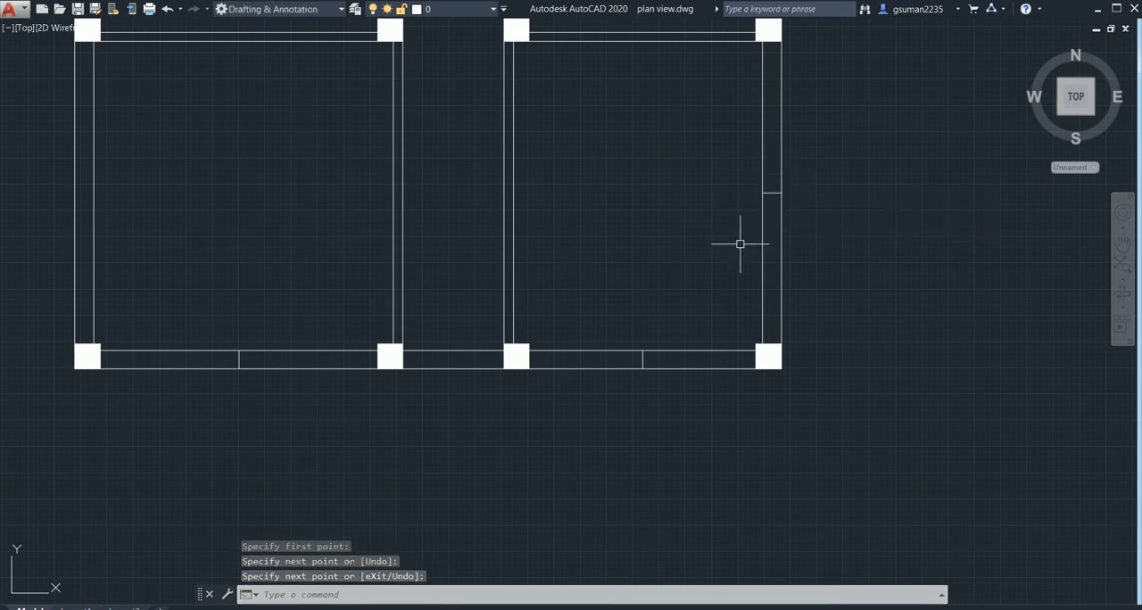
pyautogui.scroll(-5, 501, 389)
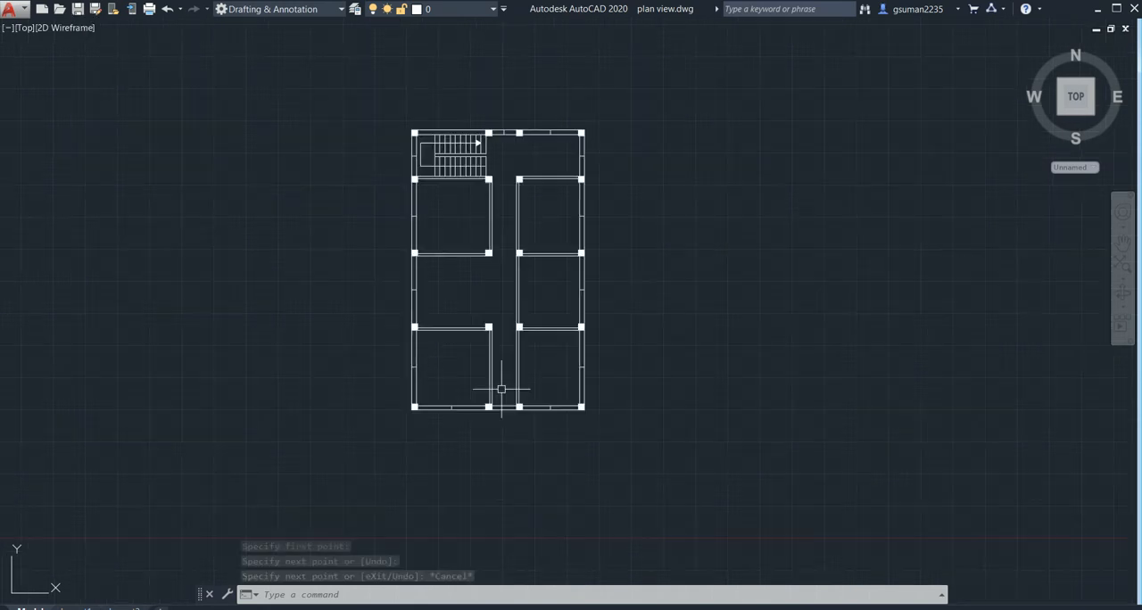
# - Draw a line across the passage-side wall of the left front room at mid-length
pyautogui.scroll(2, 480, 389)
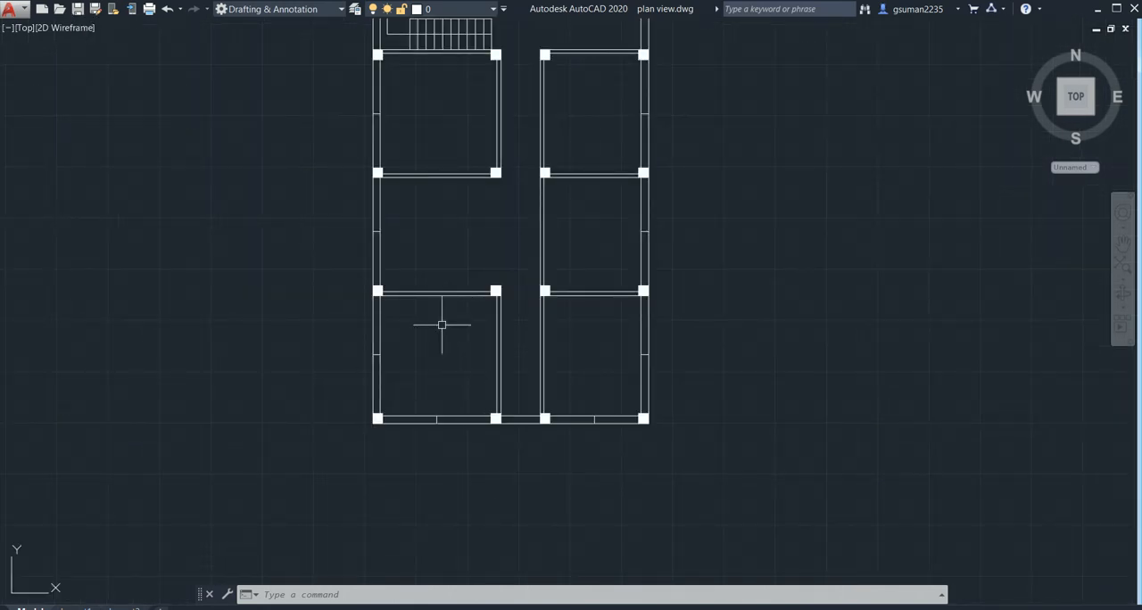
pyautogui.moveTo(436, 401); pyautogui.dragTo(344, 403, button='middle')
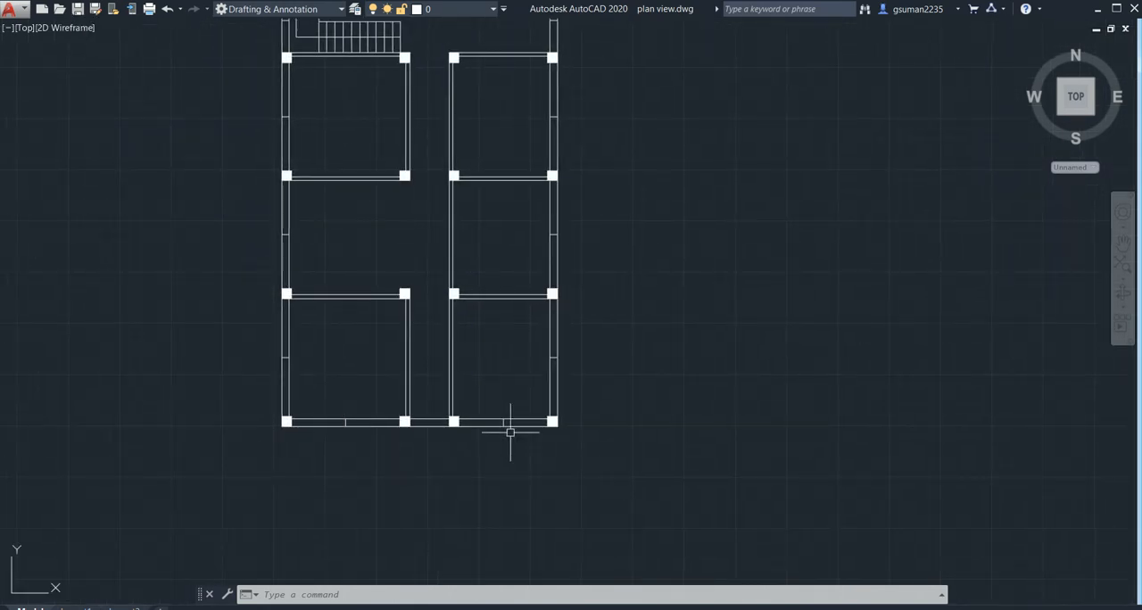
pyautogui.scroll(2, 494, 429)
pyautogui.scroll(-2, 461, 426)
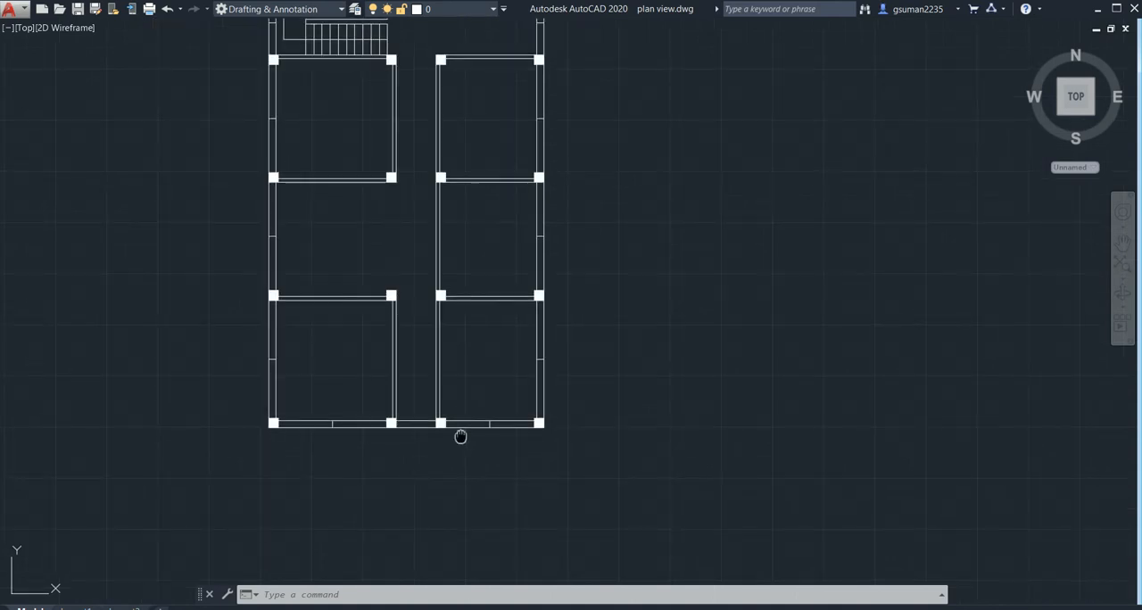
pyautogui.scroll(-2, 464, 435)
pyautogui.scroll(4, 419, 414)
pyautogui.moveTo(420, 416); pyautogui.dragTo(413, 380, button='middle')
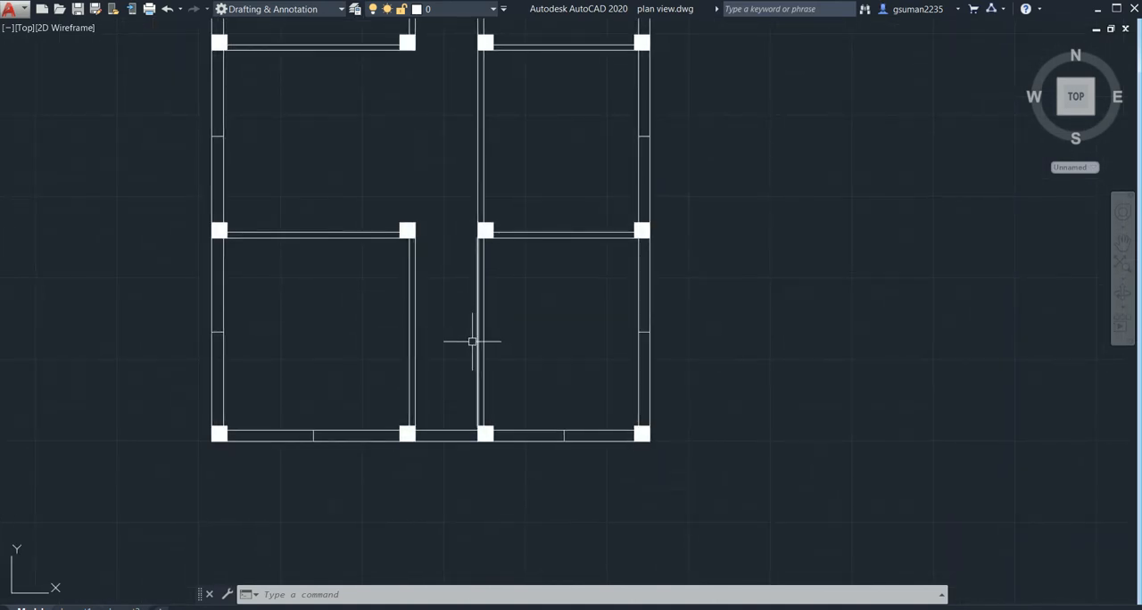
pyautogui.write('l')
pyautogui.press('Return')
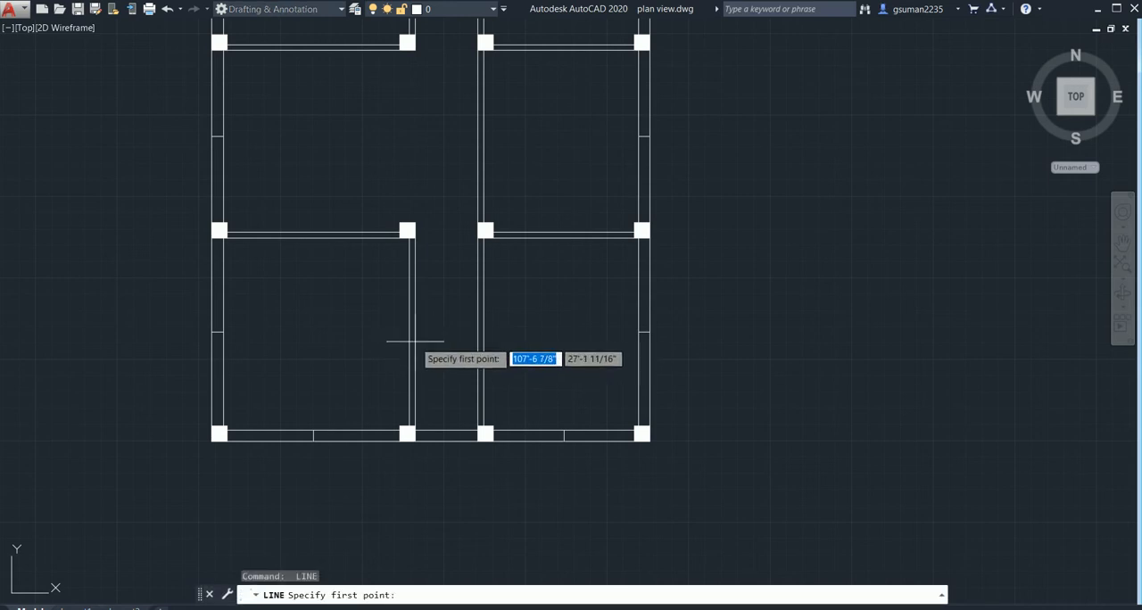
pyautogui.click(413, 332)
pyautogui.click(418, 331)
pyautogui.press('Return')
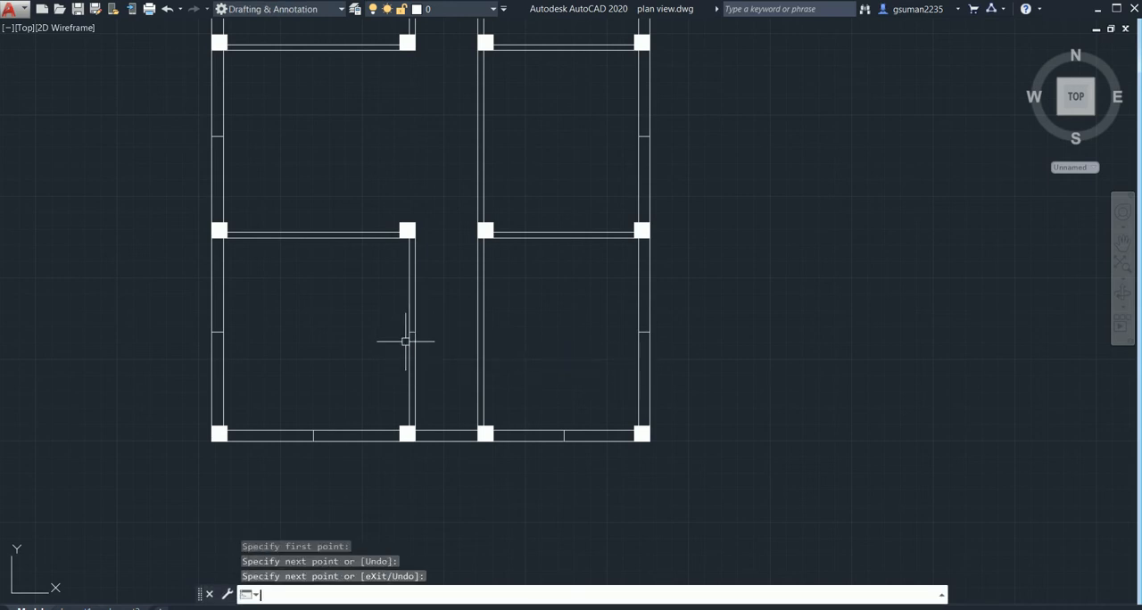
# - Draw a 4 1/2" line across the passage-side wall of the right front room at mid-length
pyautogui.press('Return')
pyautogui.click(483, 332)
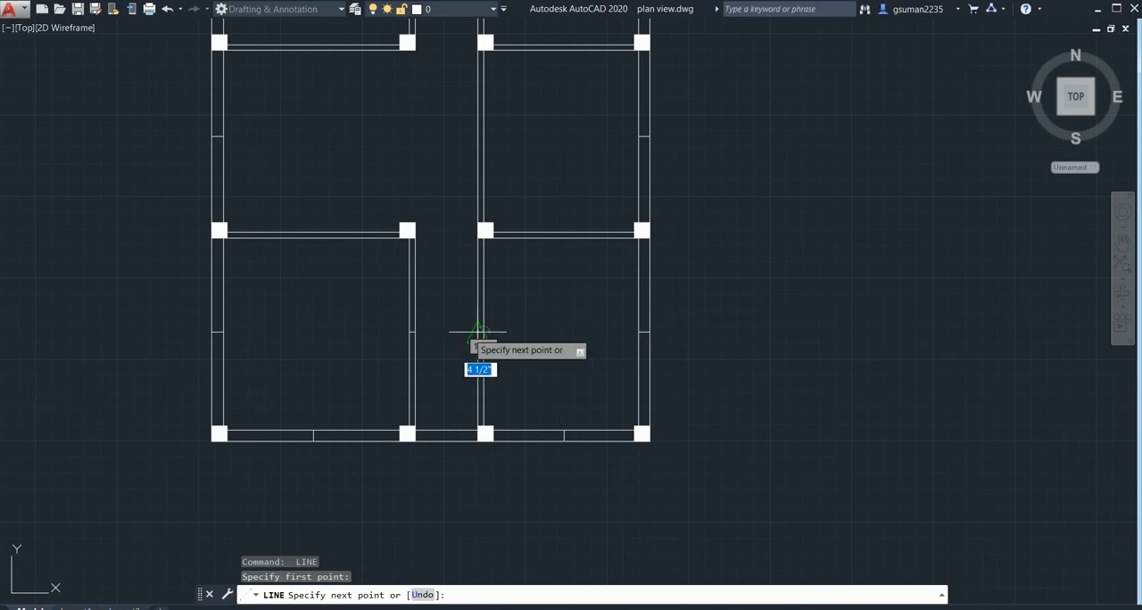
pyautogui.click(477, 332)
pyautogui.press('Escape')
pyautogui.scroll(-1, 445, 387)
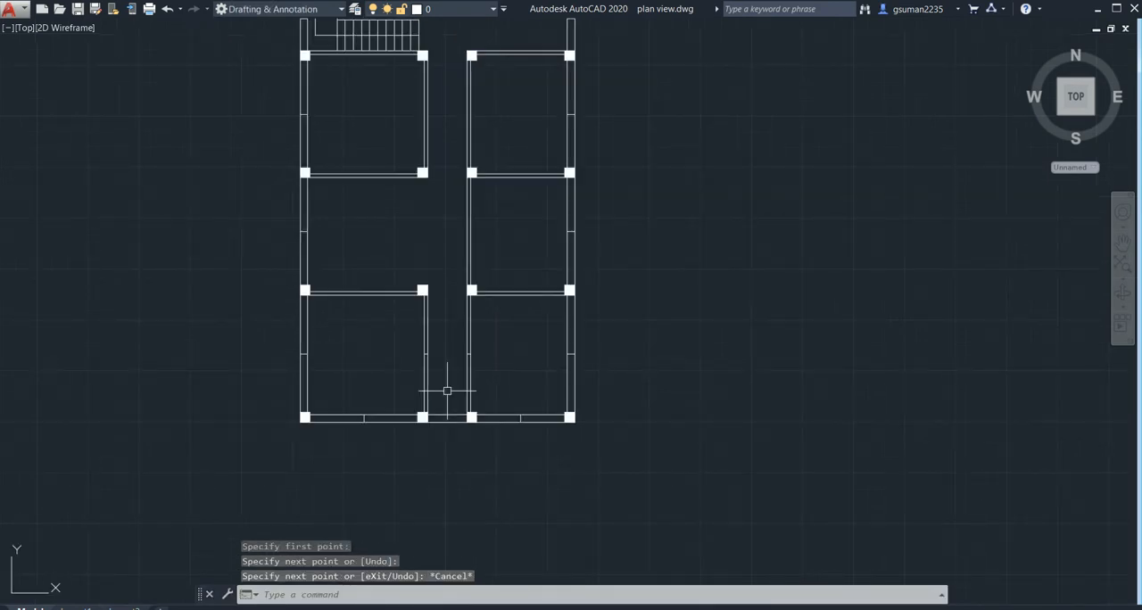
# - Offset the middle line in the left front room's front wall by 1.5' to both sides
pyautogui.moveTo(449, 385)
pyautogui.mouseDown(button='middle')
pyautogui.moveTo(491, 349)
pyautogui.moveTo(447, 382)
pyautogui.mouseUp(button='middle')
pyautogui.scroll(-1, 449, 376)
pyautogui.scroll(5, 447, 383)
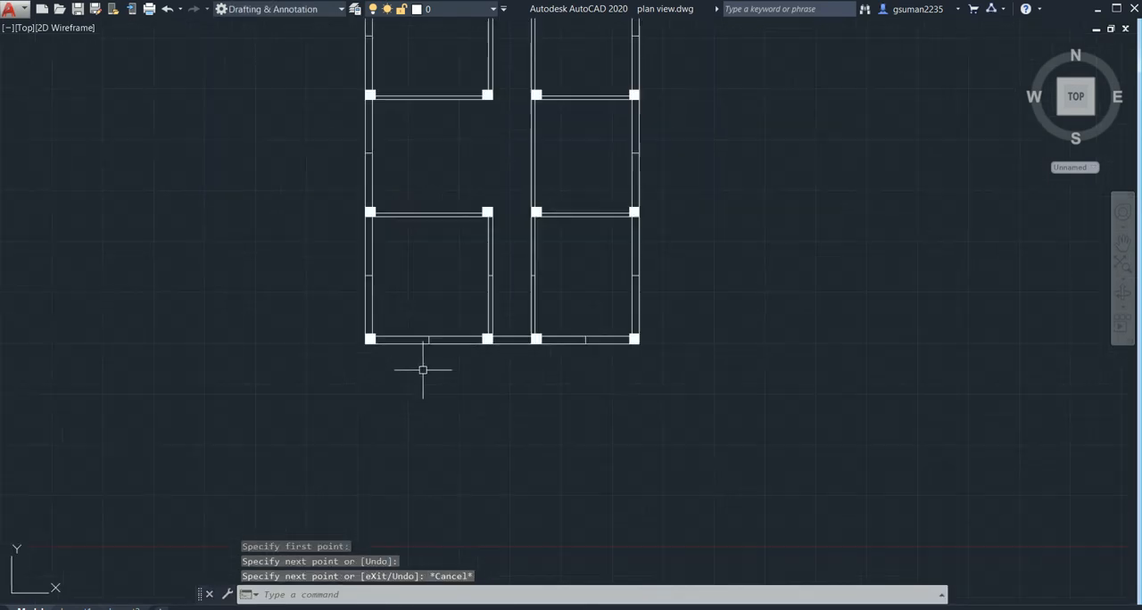
pyautogui.moveTo(431, 313); pyautogui.dragTo(438, 348, button='middle')
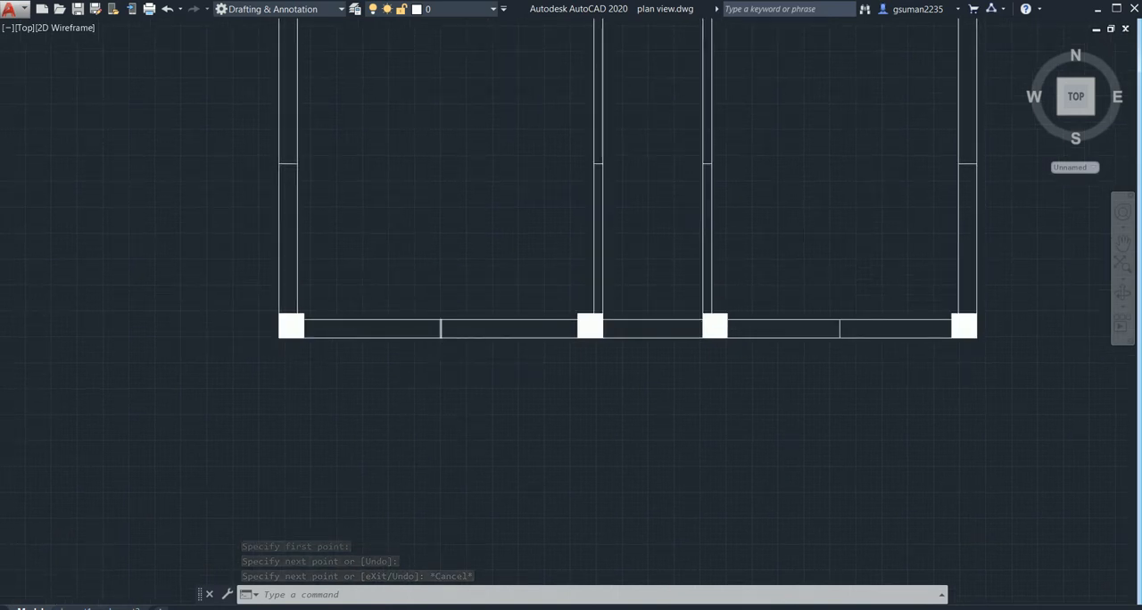
pyautogui.scroll(2, 443, 330)
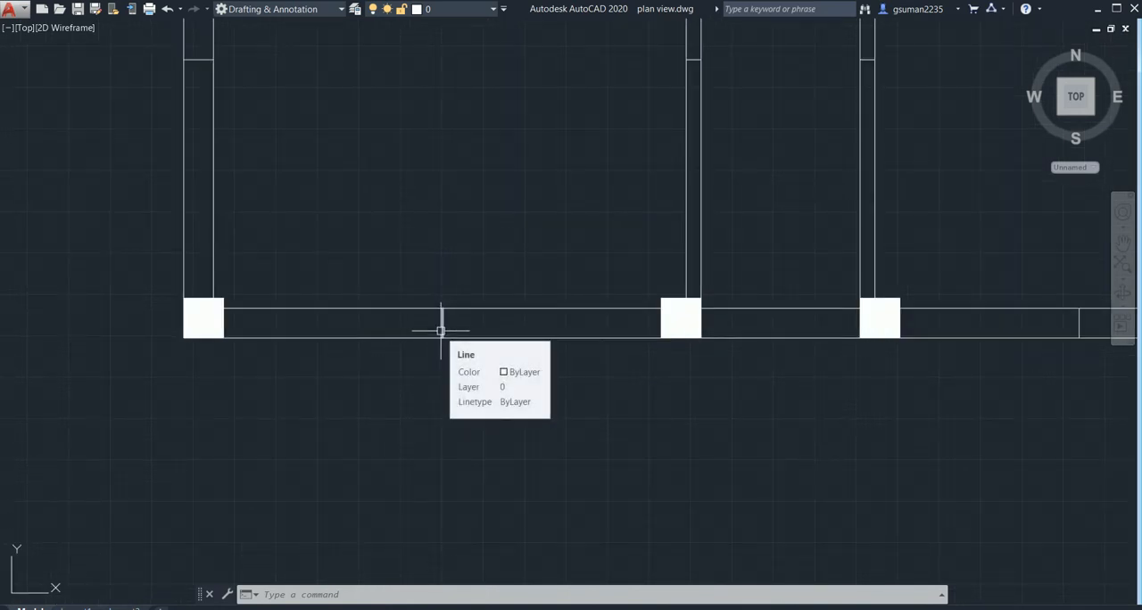
pyautogui.scroll(2, 441, 331)
pyautogui.write('o')
pyautogui.press('Return')
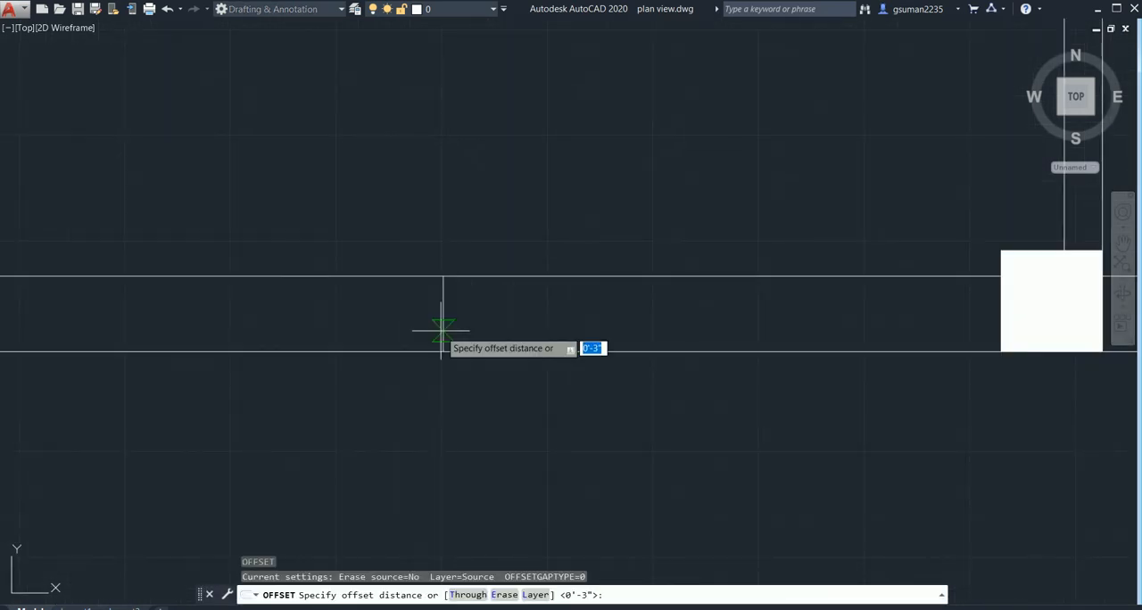
pyautogui.write("3'")
pyautogui.press('Return')
pyautogui.click(443, 330)
pyautogui.click(273, 324)
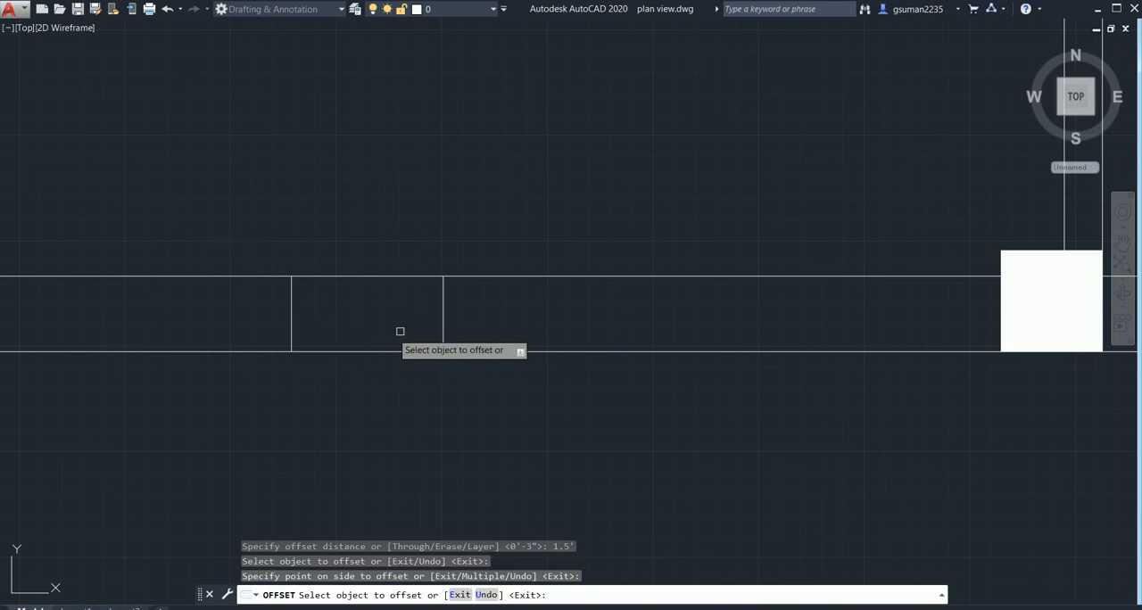
pyautogui.click(444, 315)
pyautogui.click(571, 331)
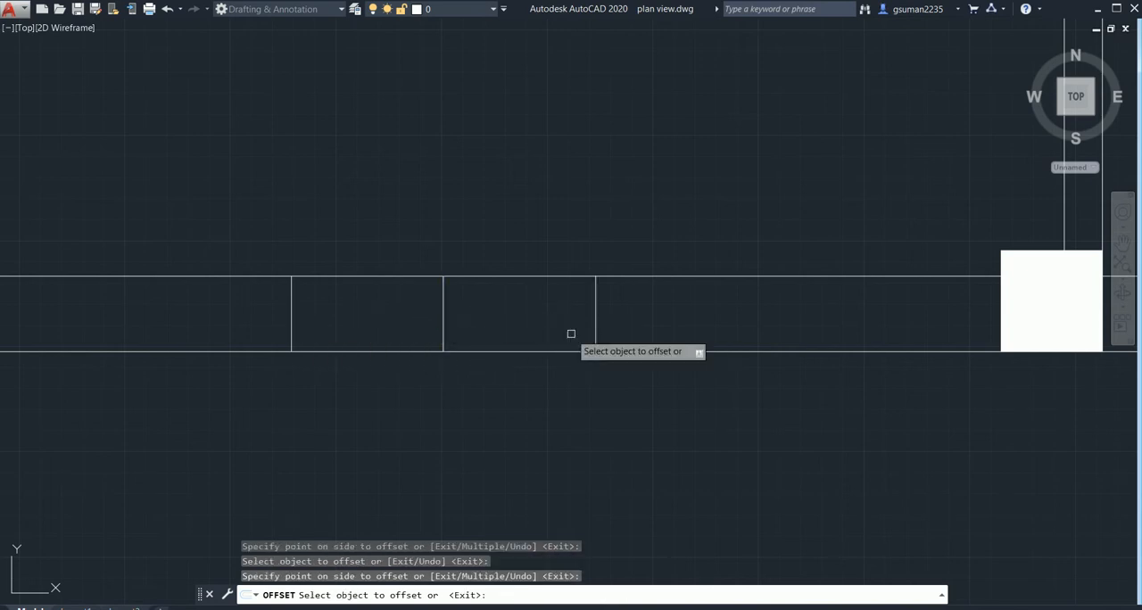
# - Offset the middle line in the right front room's front wall by the same 1.5' to both sides
pyautogui.scroll(-9, 901, 425)
pyautogui.moveTo(898, 426); pyautogui.dragTo(361, 433, button='middle')
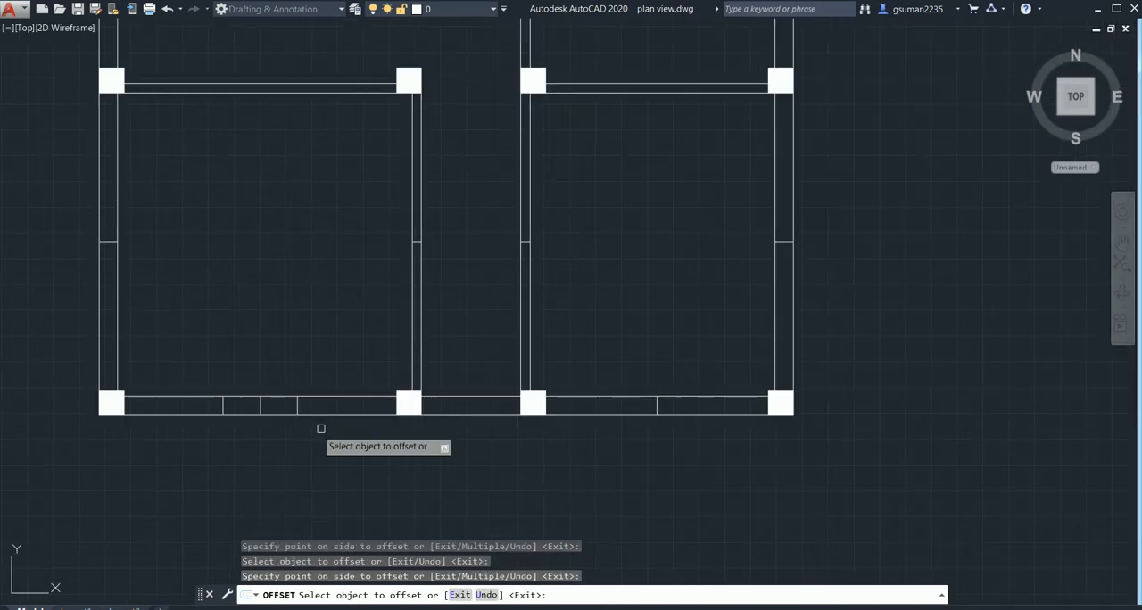
pyautogui.click(657, 407)
pyautogui.click(606, 421)
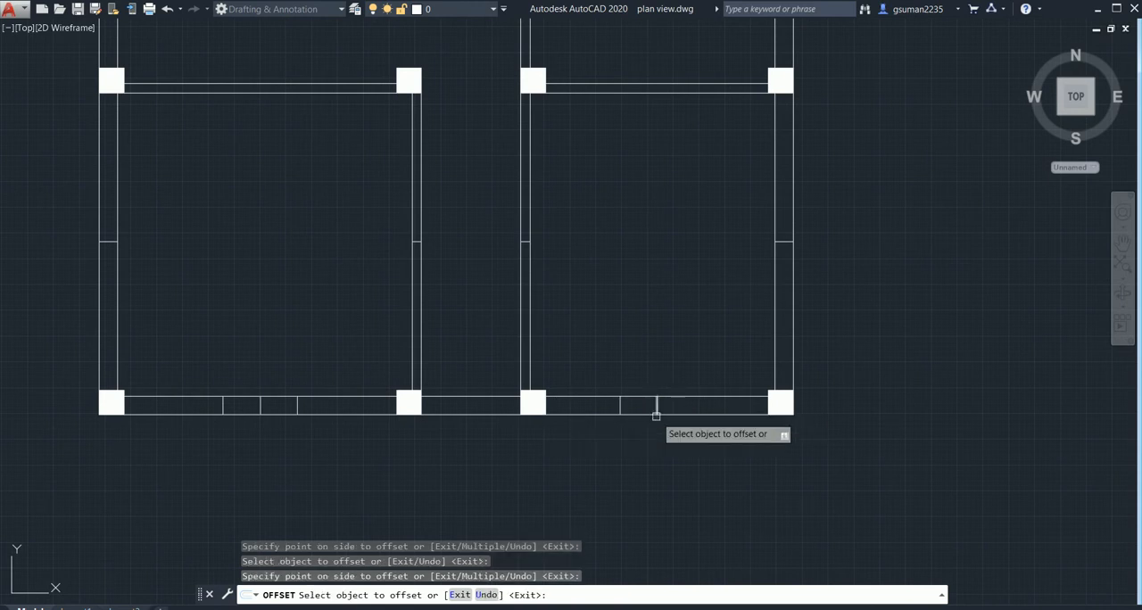
pyautogui.click(654, 406)
pyautogui.click(723, 392)
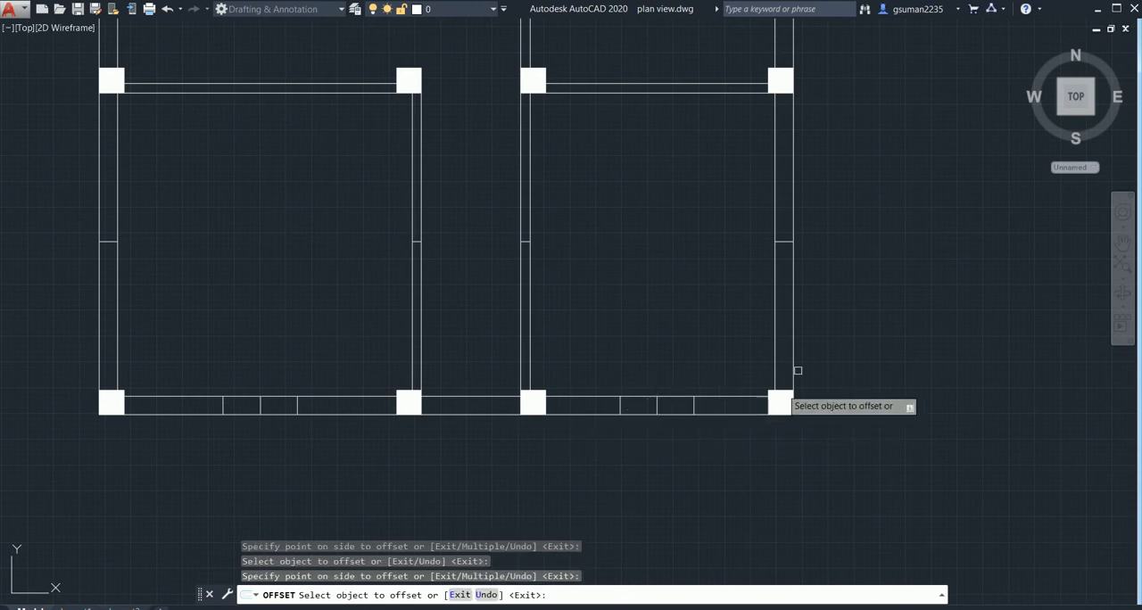
# - Offset the middle line in the right front room's outer side wall by 1.5' to both sides
pyautogui.click(784, 241)
pyautogui.click(783, 174)
pyautogui.click(783, 241)
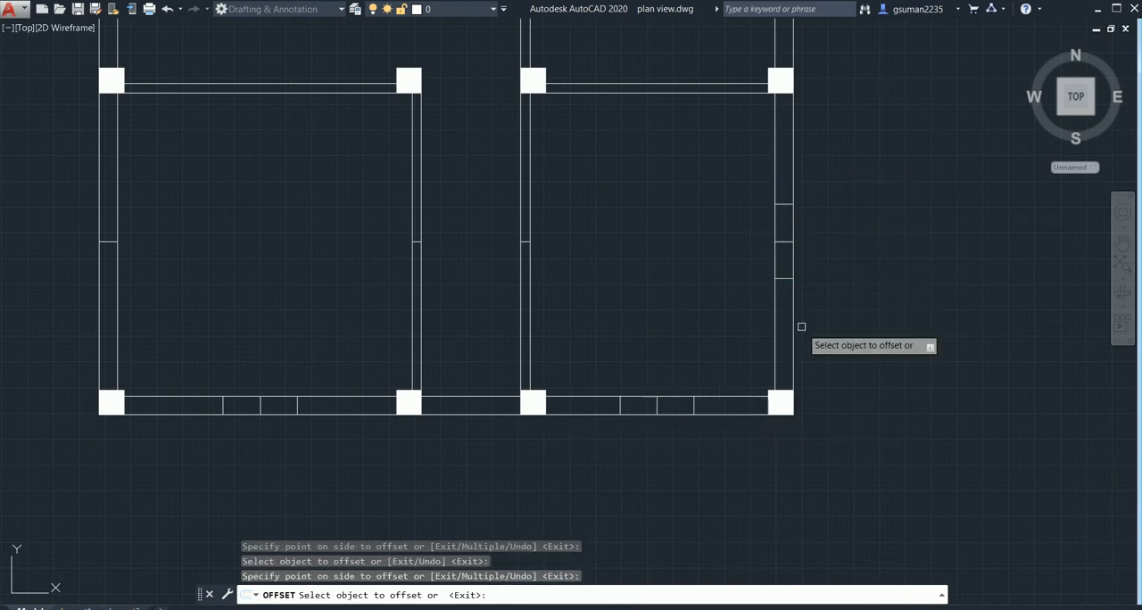
pyautogui.click(798, 323)
# - Offset the middle line in the left front room's outer side wall by 1.5' to both sides
pyautogui.scroll(-2, 670, 285)
pyautogui.moveTo(326, 340); pyautogui.dragTo(433, 454, button='middle')
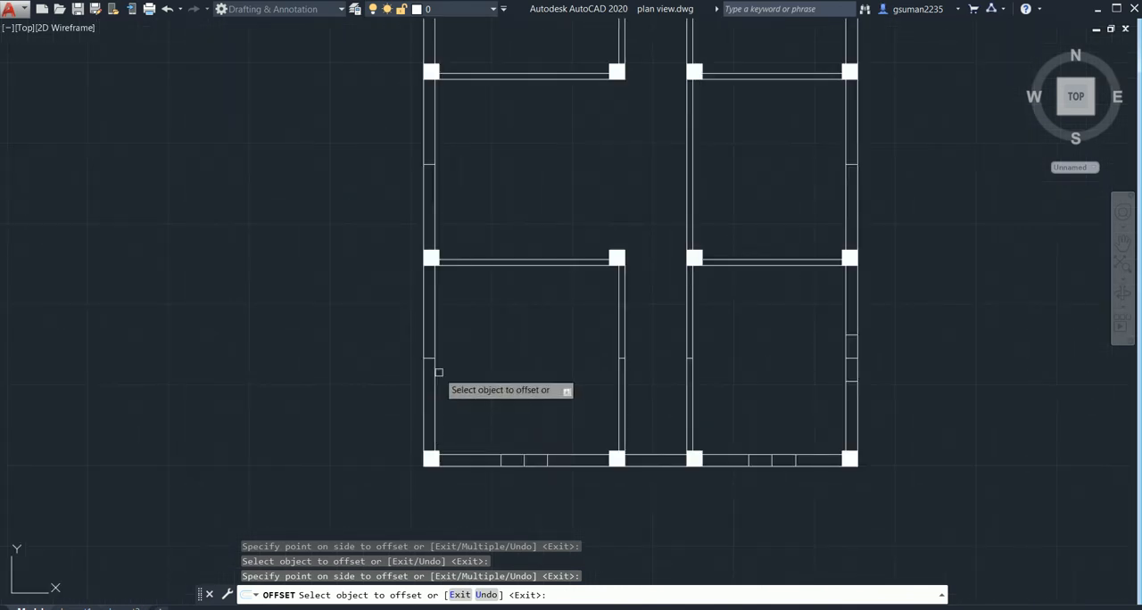
pyautogui.scroll(4, 433, 388)
pyautogui.click(420, 337)
pyautogui.click(422, 225)
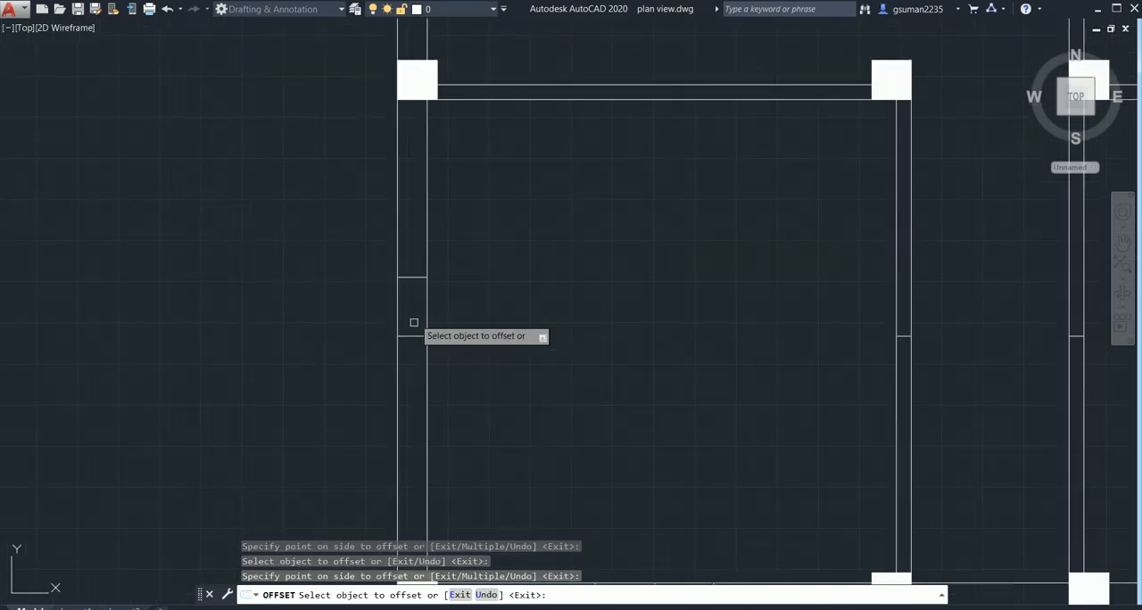
pyautogui.click(412, 337)
pyautogui.click(421, 467)
# - Offset the middle line in the left middle room's outer side wall by 1.5' to both sides
pyautogui.scroll(-2, 553, 324)
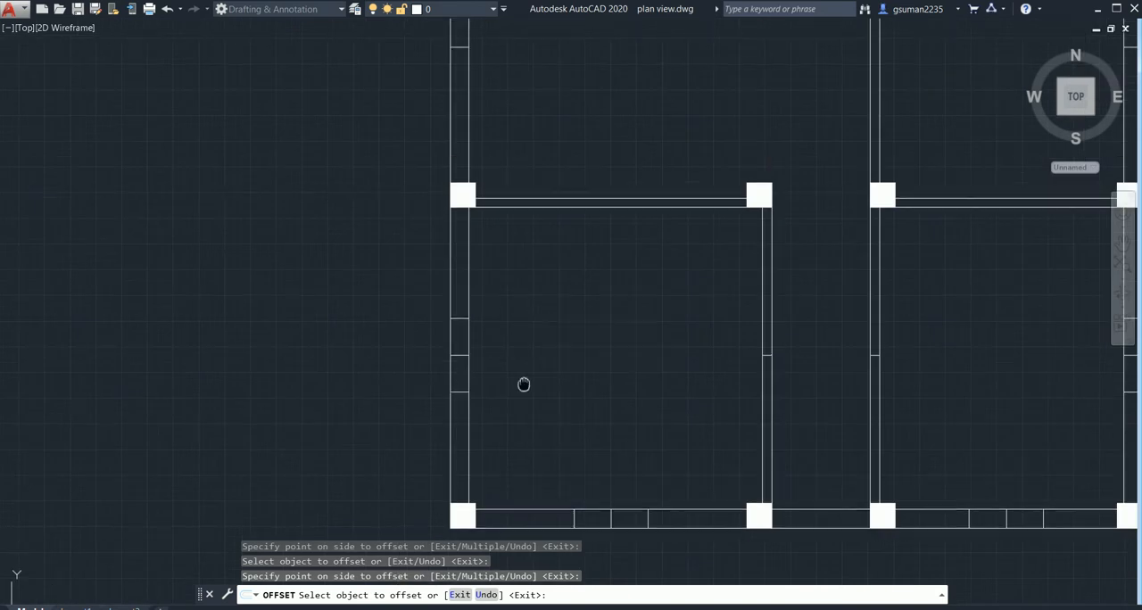
pyautogui.moveTo(522, 383); pyautogui.dragTo(479, 205, button='middle')
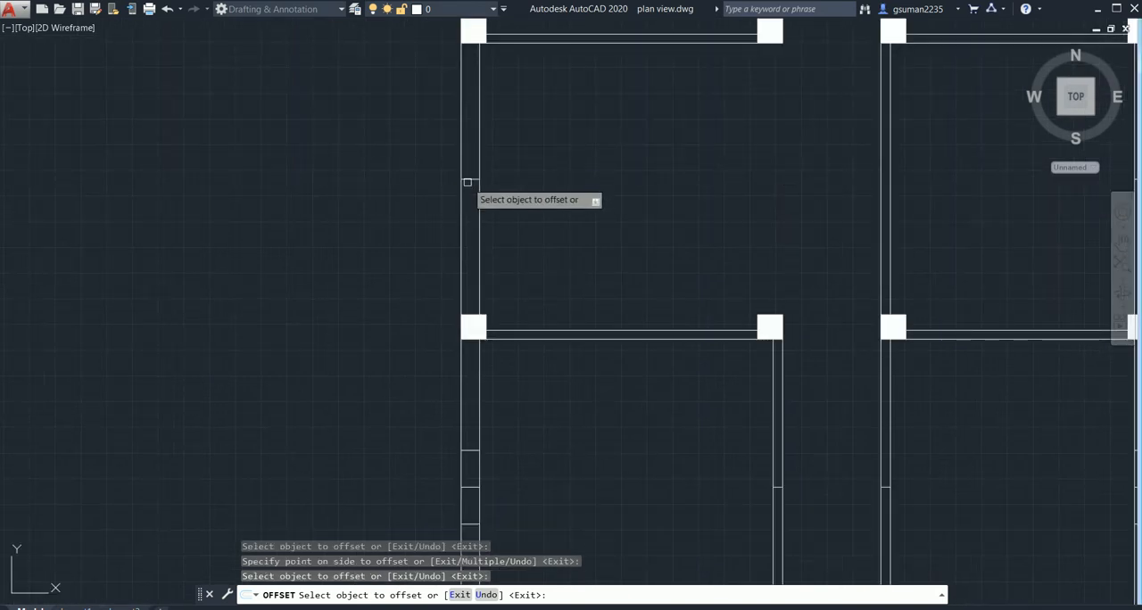
pyautogui.click(470, 179)
pyautogui.click(475, 120)
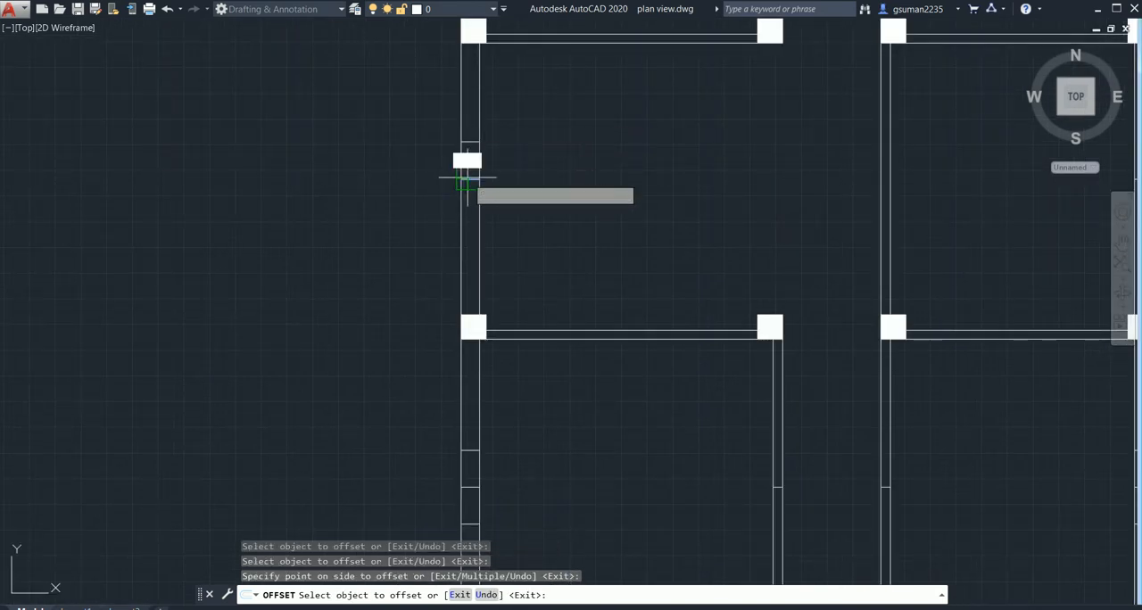
pyautogui.click(464, 179)
pyautogui.click(486, 268)
pyautogui.scroll(-5, 537, 299)
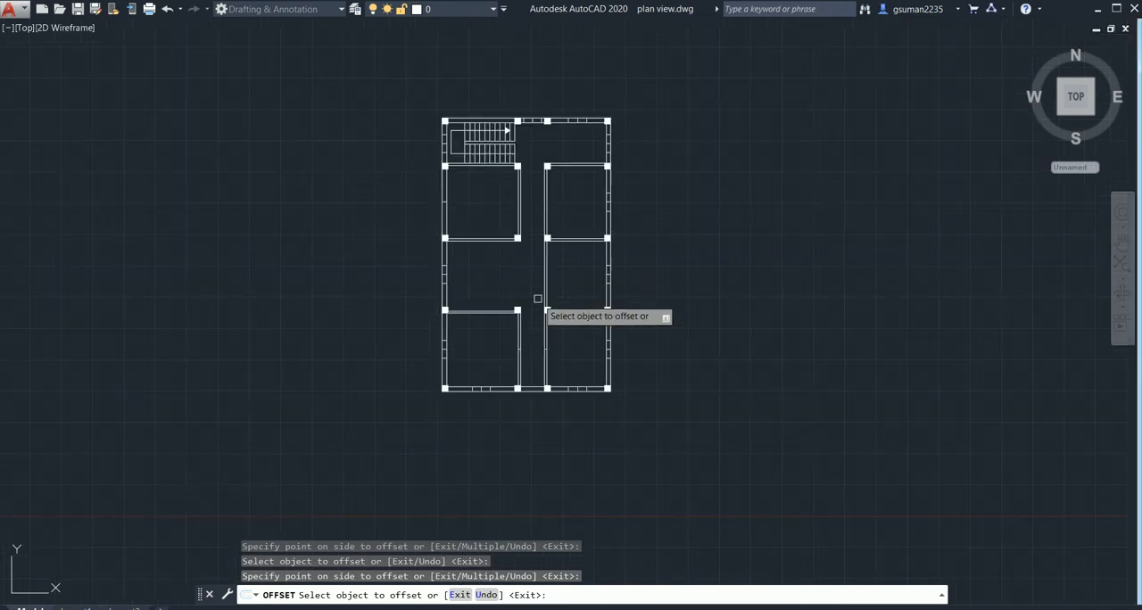
pyautogui.scroll(5, 571, 319)
pyautogui.press('Escape')
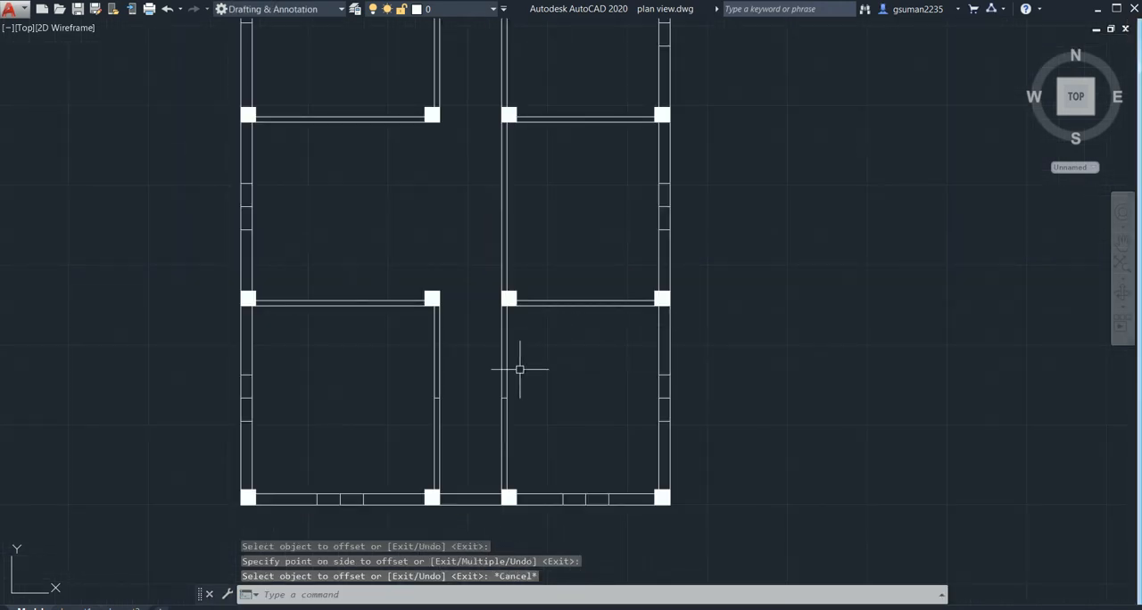
# - Offset the middle line in the left front room's corridor-side partition by 1'-6" to both sides
pyautogui.moveTo(356, 509); pyautogui.dragTo(357, 438, button='middle')
pyautogui.scroll(2, 334, 452)
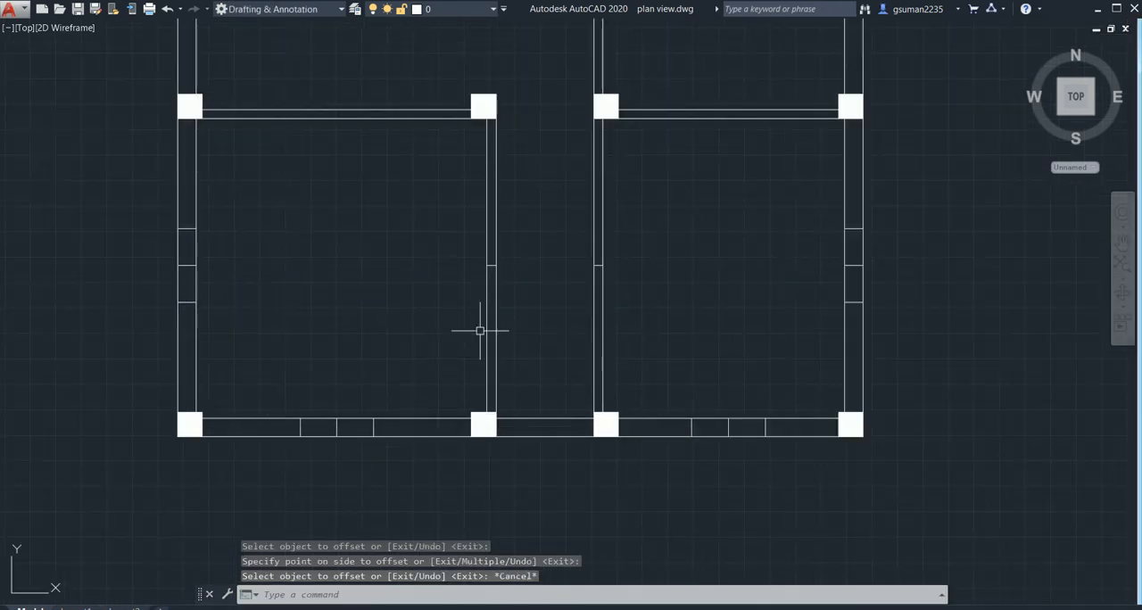
pyautogui.scroll(-2, 517, 295)
pyautogui.scroll(4, 484, 316)
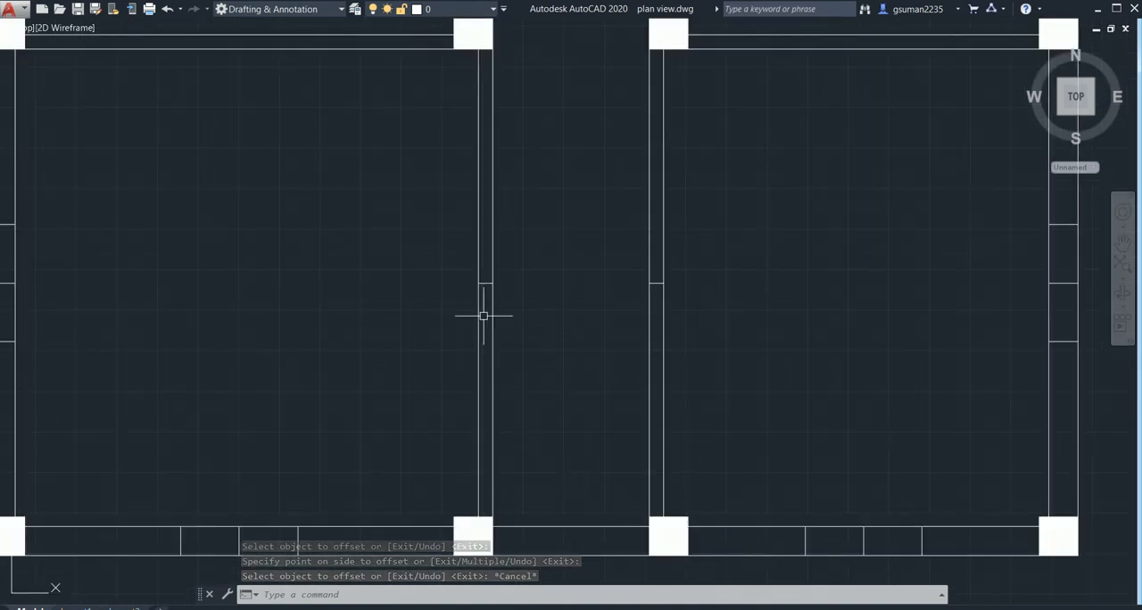
pyautogui.press('Return')
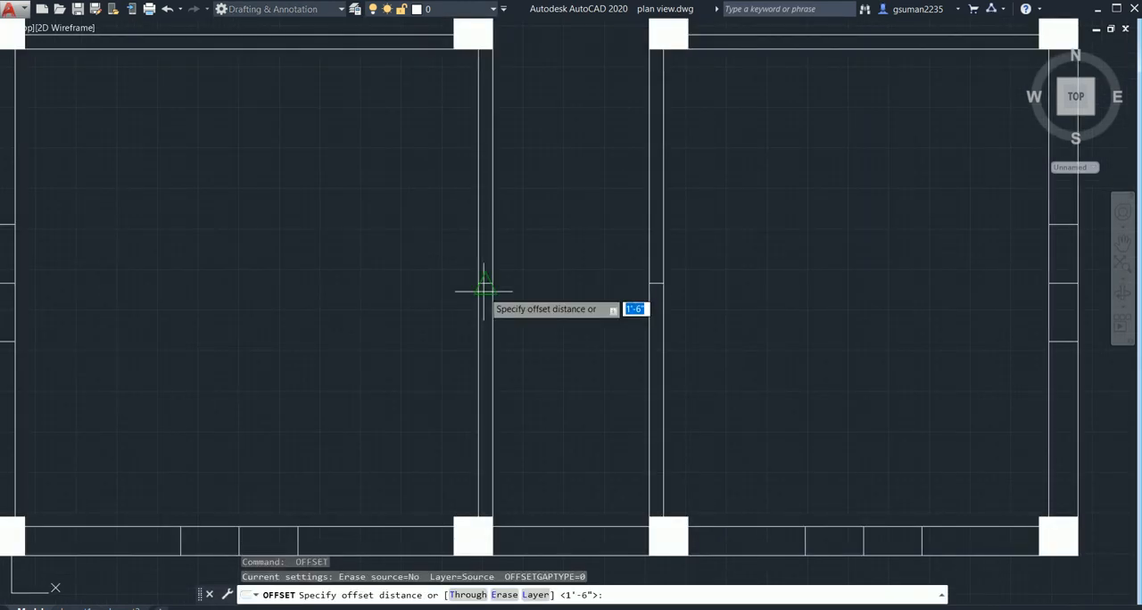
pyautogui.press('Return')
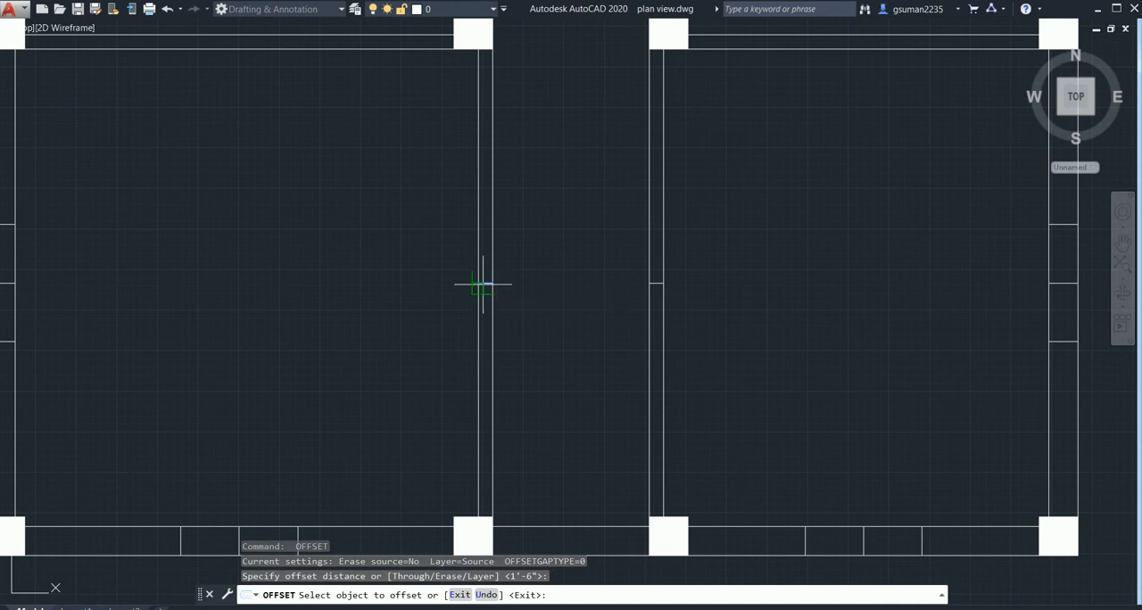
pyautogui.click(482, 283)
pyautogui.click(484, 250)
pyautogui.click(484, 284)
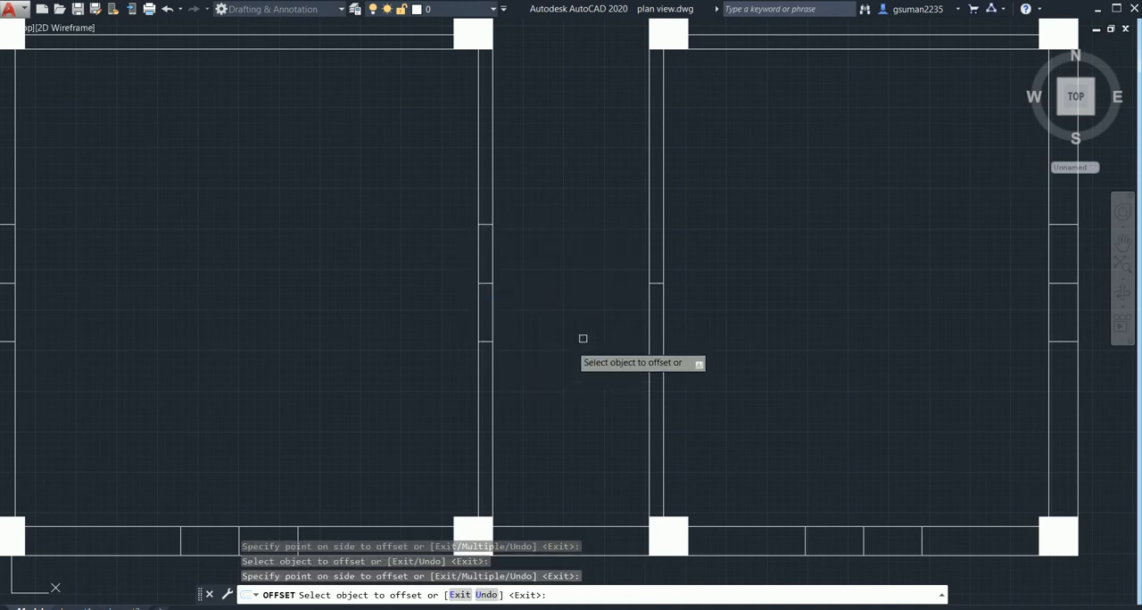
# - Offset the middle line in the right front room's corridor-side partition by 1'-6" to both sides
pyautogui.click(660, 284)
pyautogui.click(657, 238)
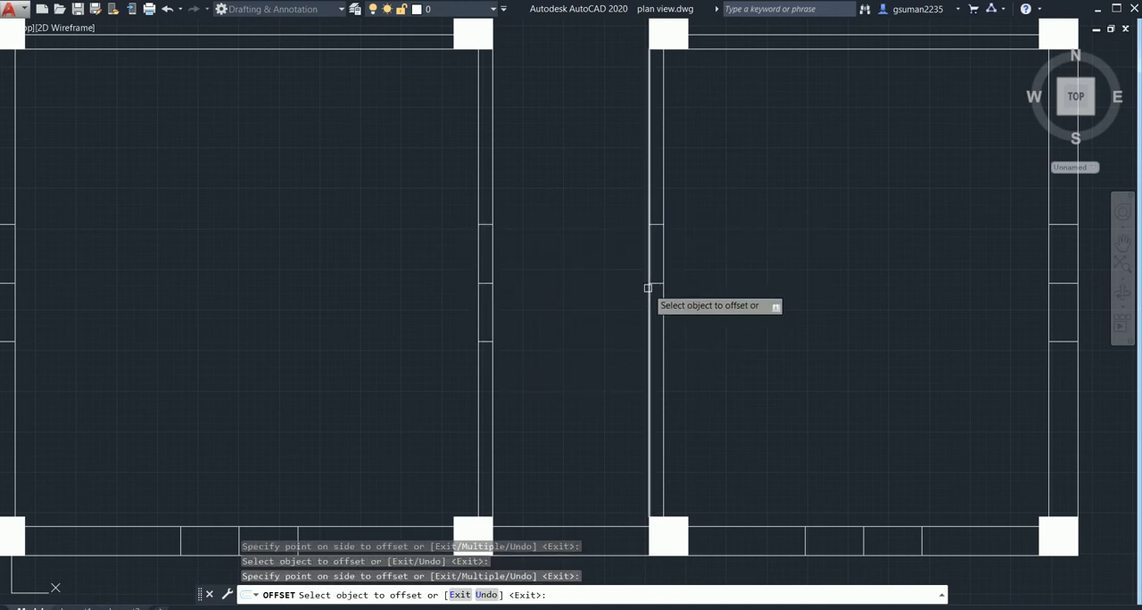
pyautogui.click(652, 286)
pyautogui.click(671, 407)
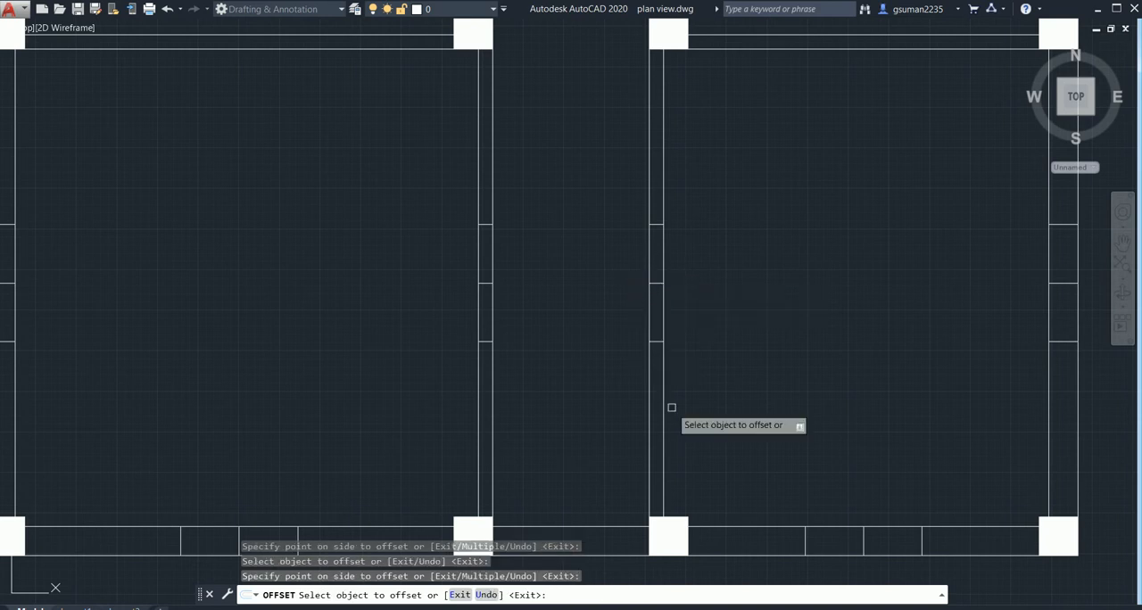
pyautogui.press('Escape')
# - Draw a 3' line between the midpoints of the two end lines of the left front room's front-wall window
pyautogui.scroll(-6, 553, 438)
pyautogui.scroll(5, 470, 362)
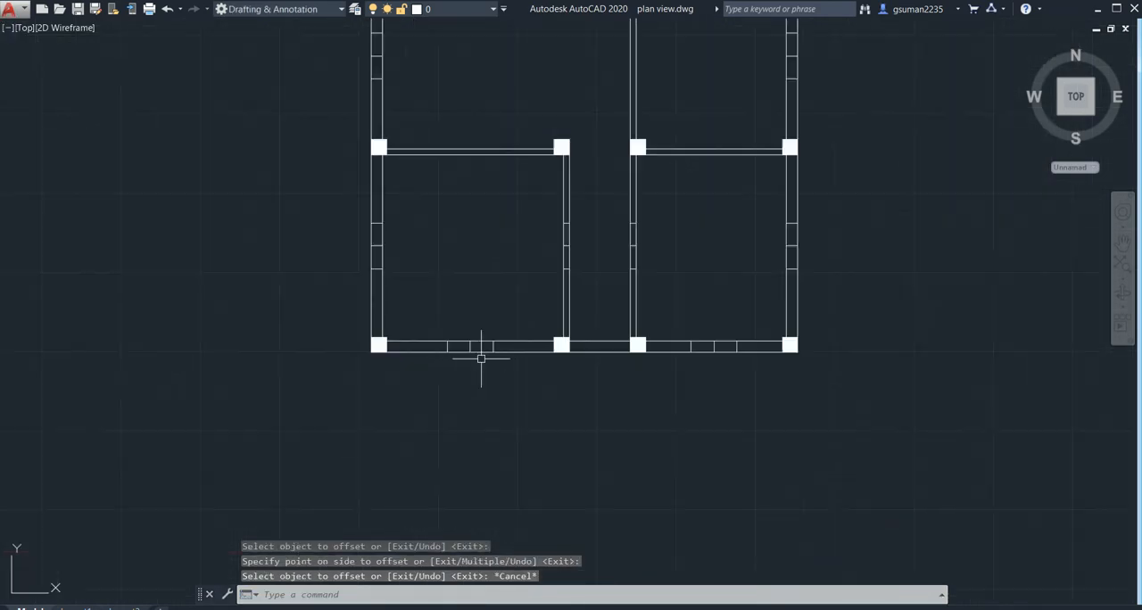
pyautogui.scroll(4, 489, 357)
pyautogui.write('l')
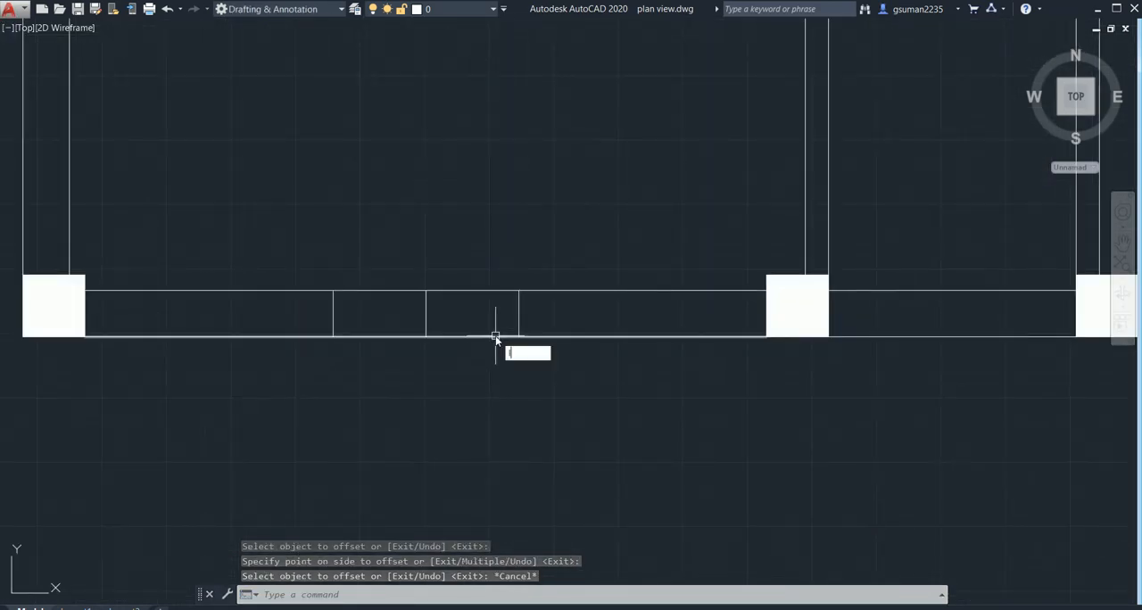
pyautogui.press('Return')
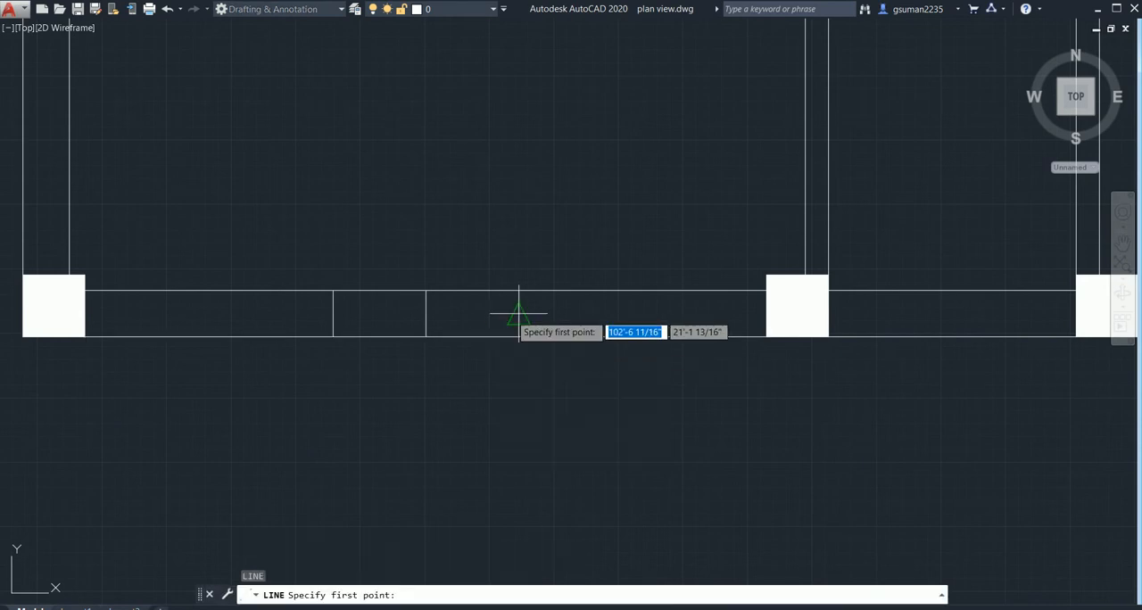
pyautogui.click(518, 313)
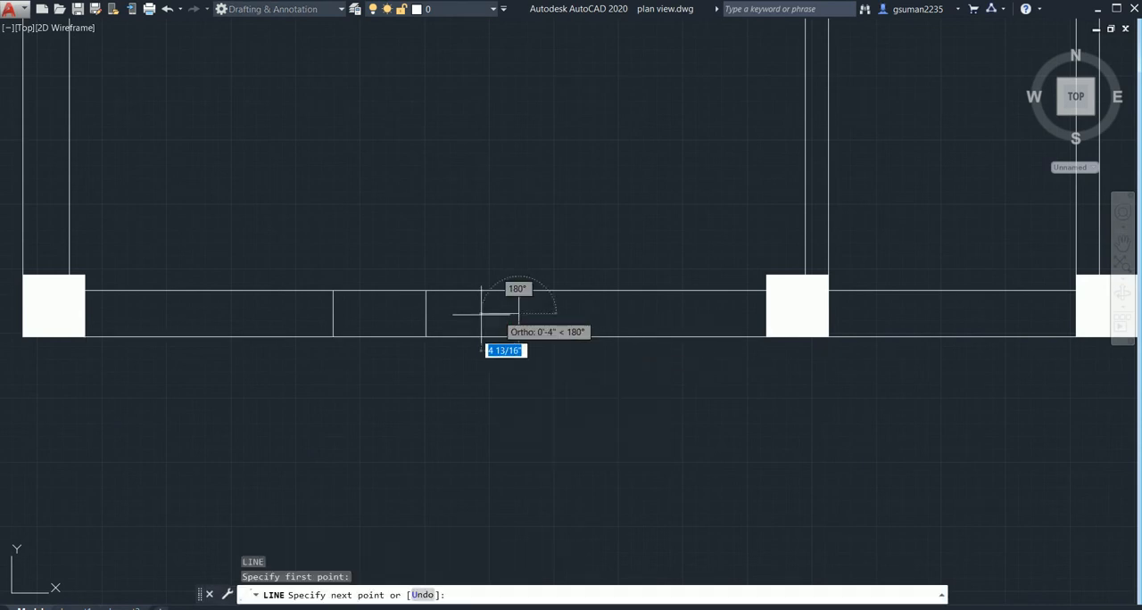
pyautogui.click(332, 314)
pyautogui.press('Escape')
# - Draw a line along the centre of the right front room's front-wall window, joining the midpoints of its end lines
pyautogui.scroll(-4, 446, 383)
pyautogui.moveTo(448, 384); pyautogui.dragTo(317, 358, button='middle')
pyautogui.moveTo(491, 367); pyautogui.dragTo(325, 399, button='middle')
pyautogui.scroll(2, 424, 381)
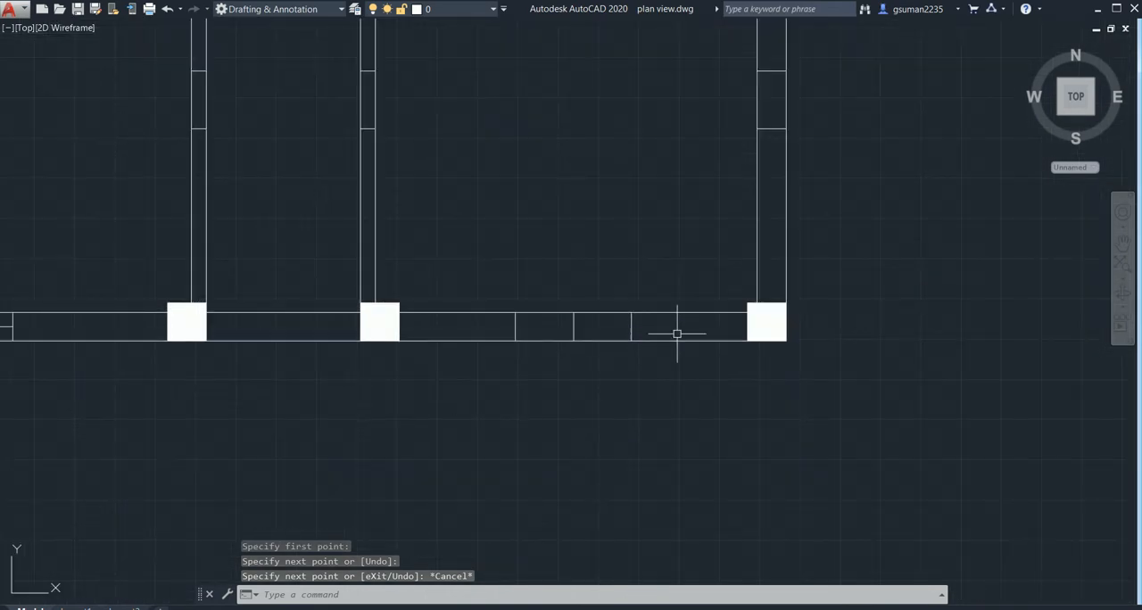
pyautogui.write('l')
pyautogui.press('Return')
pyautogui.click(631, 326)
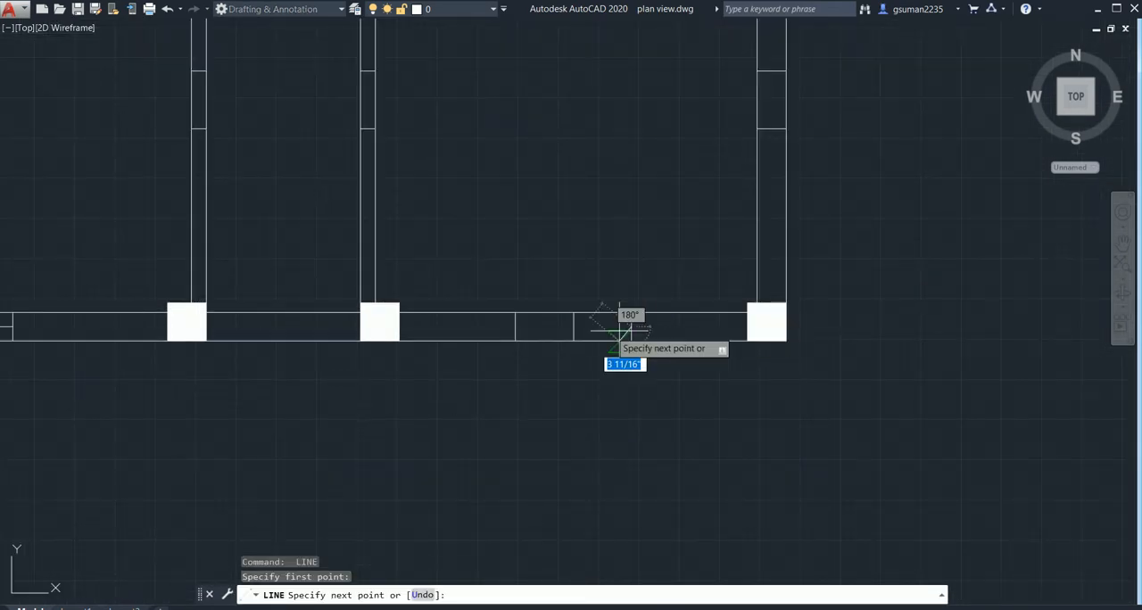
pyautogui.click(520, 326)
pyautogui.press('Escape')
# - Draw a line along the centre of the window in the left front room's outer side wall, from end midpoint to end midpoint
pyautogui.scroll(-3, 525, 339)
pyautogui.moveTo(527, 357); pyautogui.dragTo(586, 420, button='middle')
pyautogui.scroll(2, 284, 305)
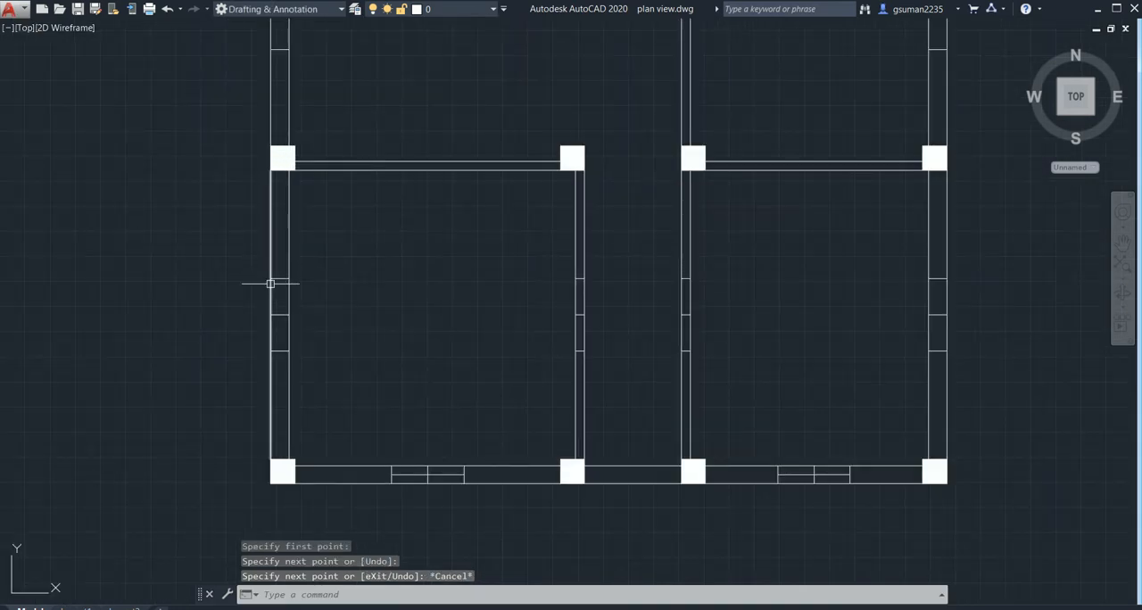
pyautogui.scroll(4, 275, 283)
pyautogui.write('l')
pyautogui.press('Return')
pyautogui.click(293, 270)
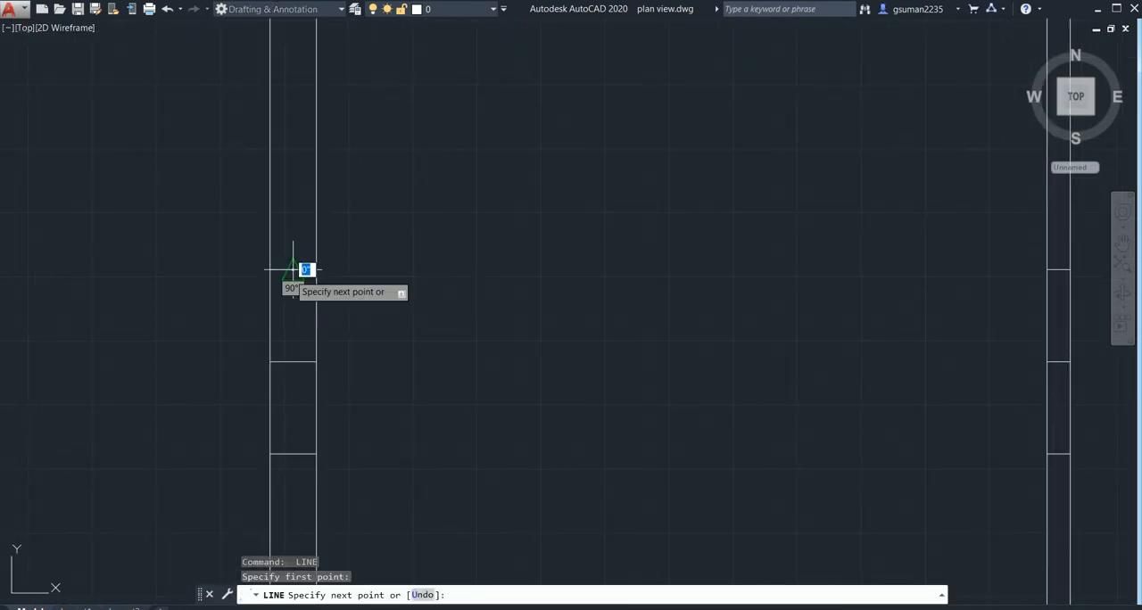
pyautogui.click(293, 453)
pyautogui.press('Escape')
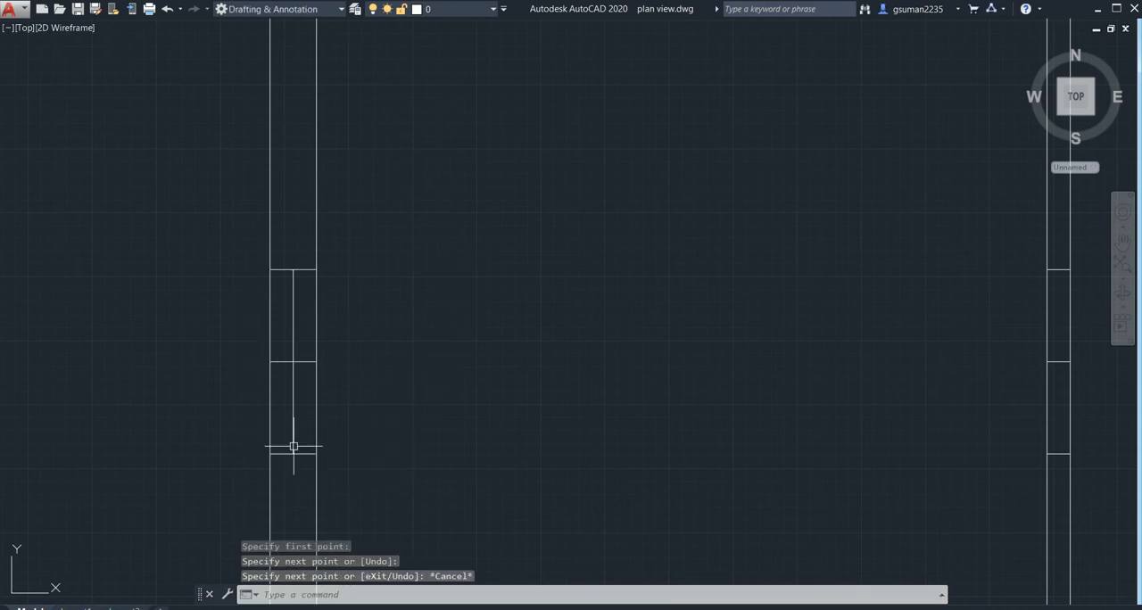
# - Offset the lengthwise centre line of the left front room's front-wall window by 2" to both sides
pyautogui.scroll(-9, 431, 413)
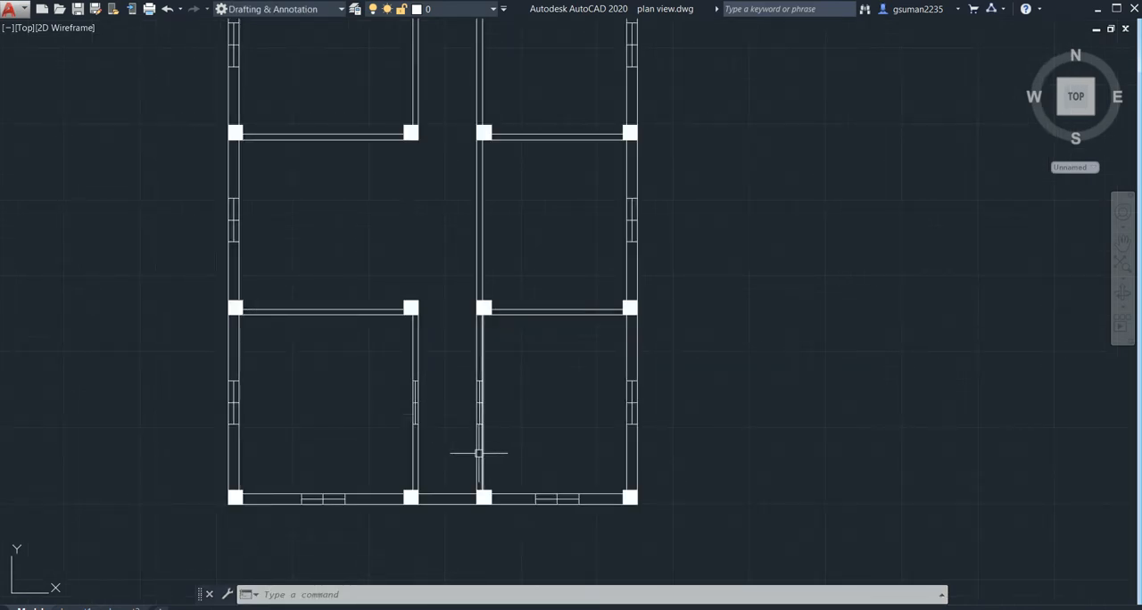
pyautogui.scroll(2, 478, 453)
pyautogui.moveTo(574, 509); pyautogui.dragTo(105, 533, button='middle')
pyautogui.scroll(2, 309, 398)
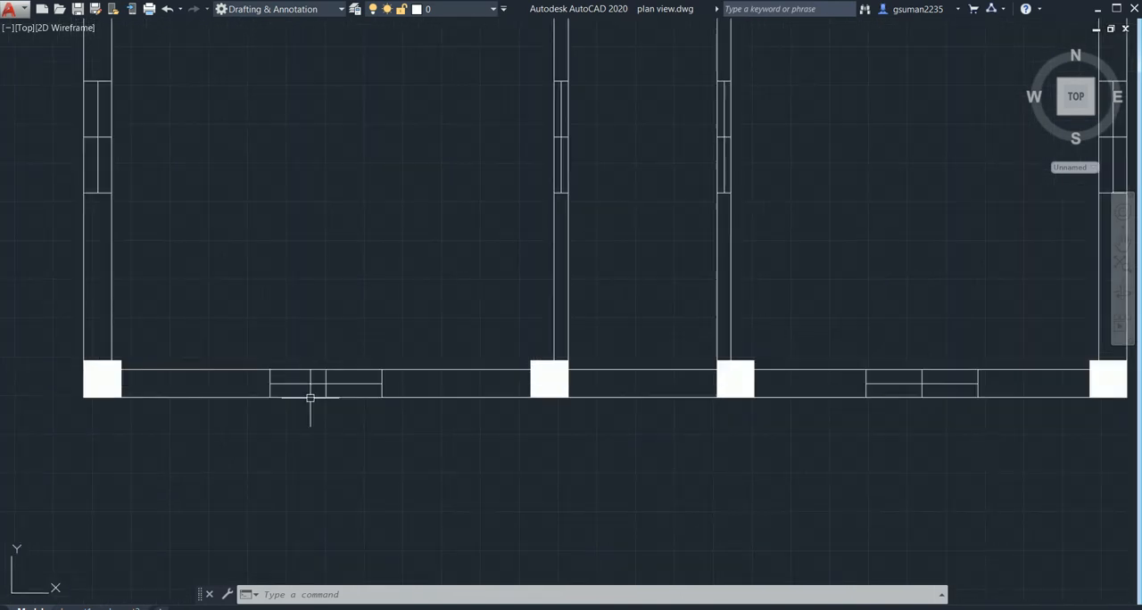
pyautogui.scroll(2, 307, 384)
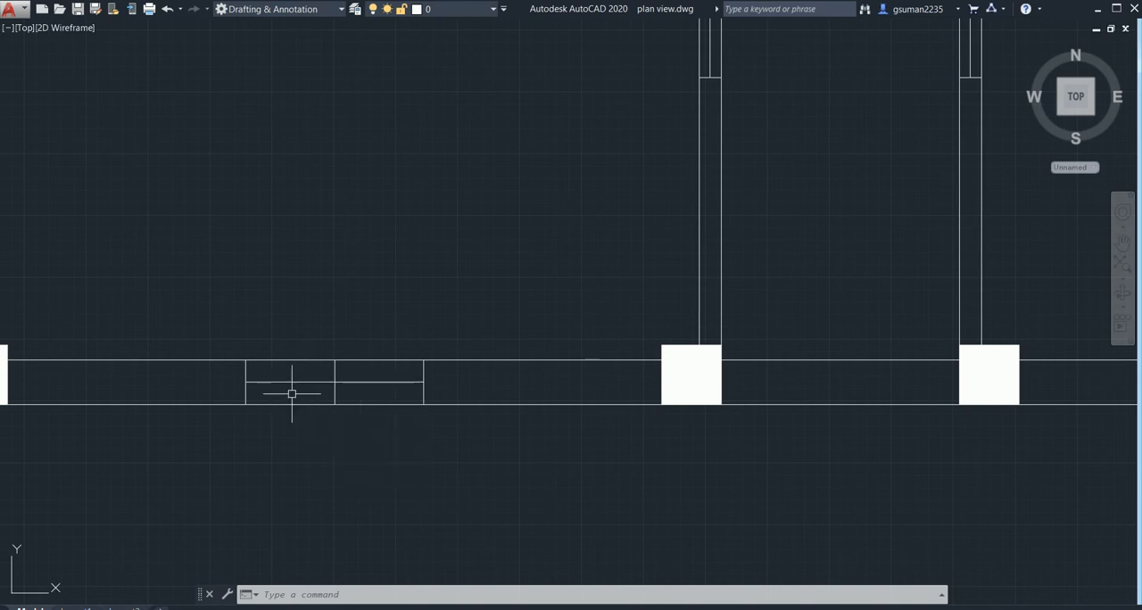
pyautogui.press('Return')
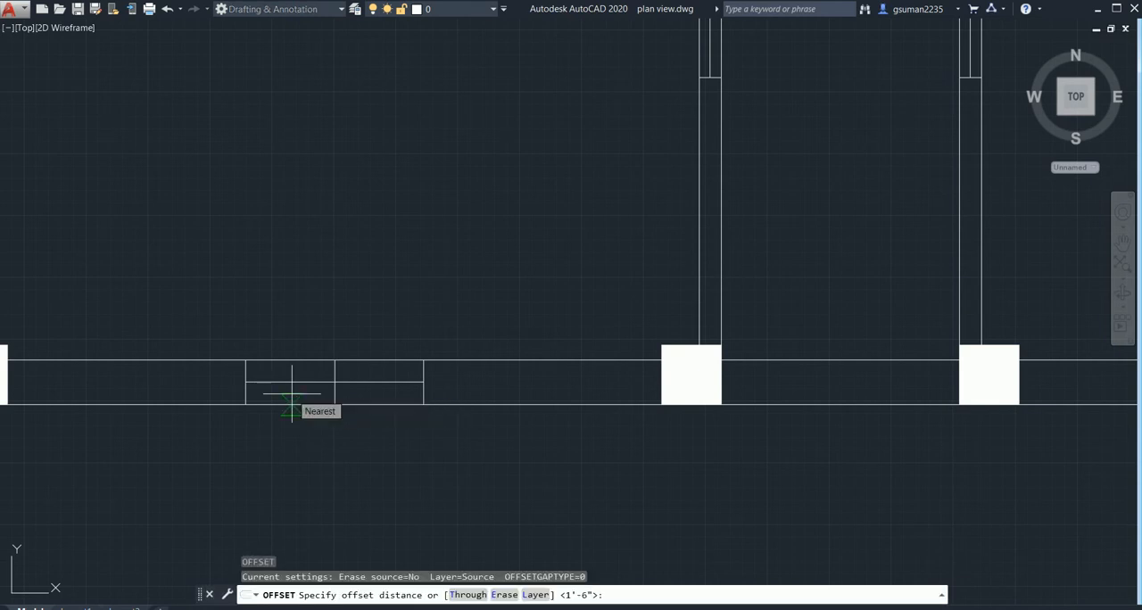
pyautogui.write('2"')
pyautogui.press('Return')
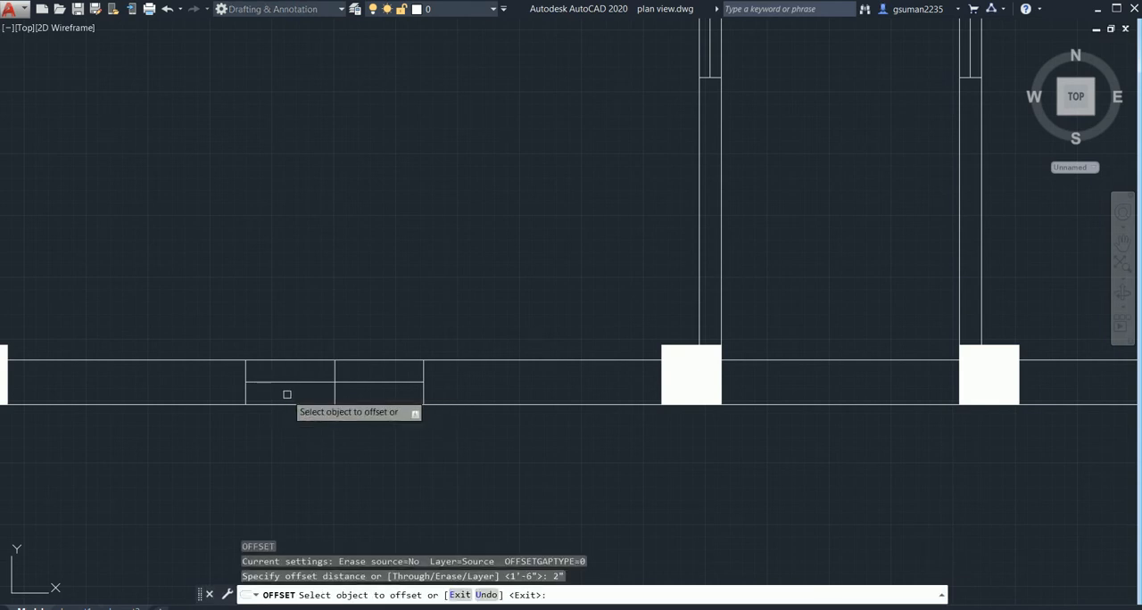
pyautogui.click(287, 380)
pyautogui.click(294, 340)
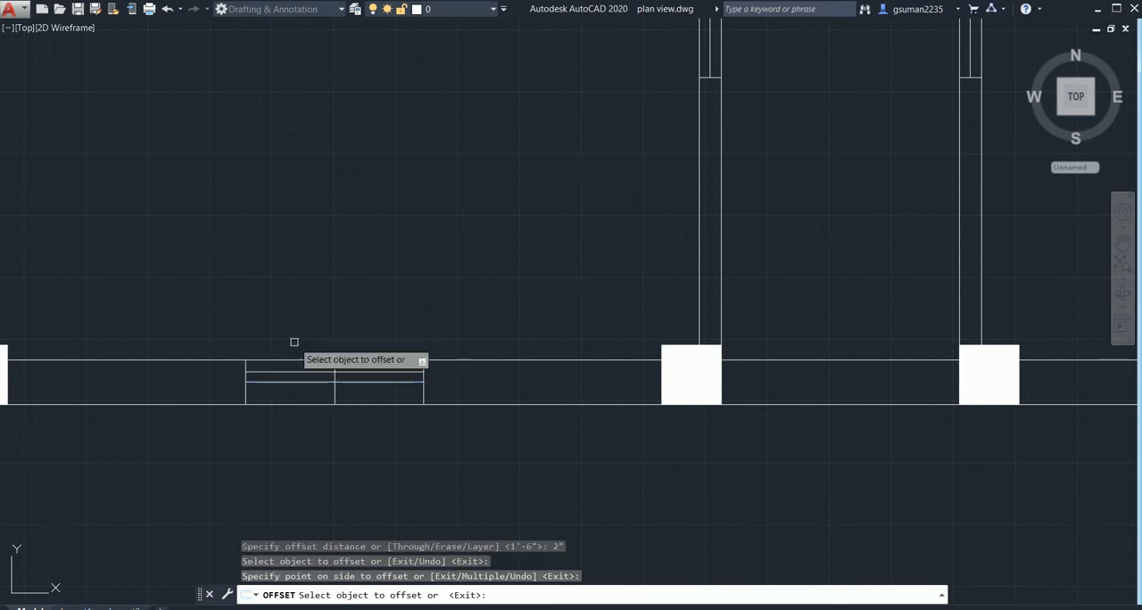
pyautogui.click(304, 382)
pyautogui.click(312, 415)
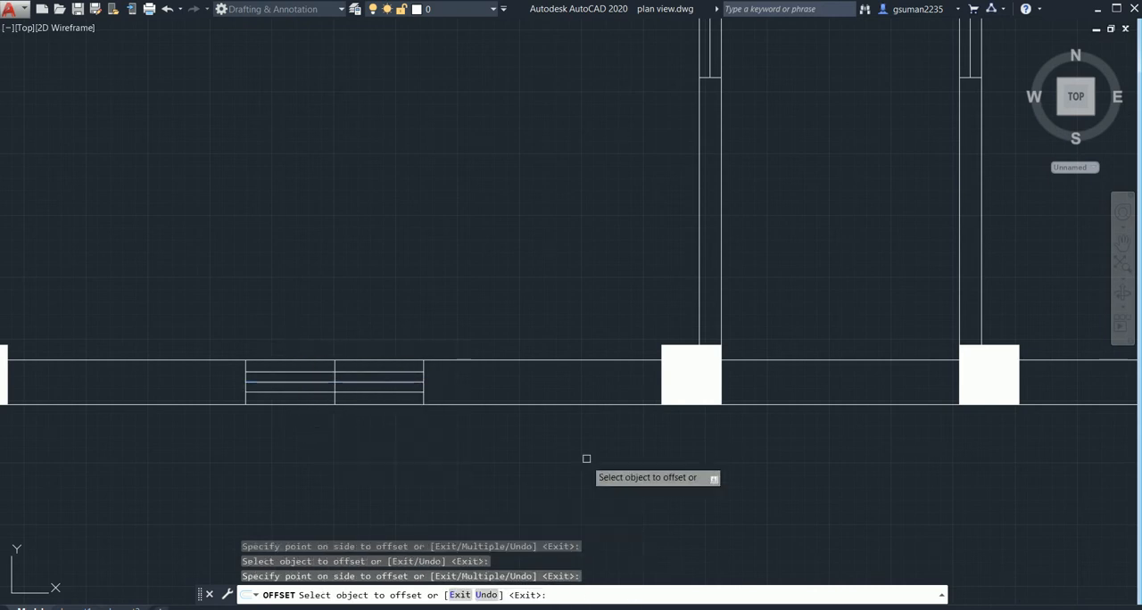
# - Offset the lengthwise centre line of the right front room's front-wall window by the same 2" to both sides
pyautogui.moveTo(660, 414)
pyautogui.mouseDown(button='middle')
pyautogui.moveTo(497, 467)
pyautogui.moveTo(336, 394)
pyautogui.mouseUp(button='middle')
pyautogui.scroll(-2, 499, 467)
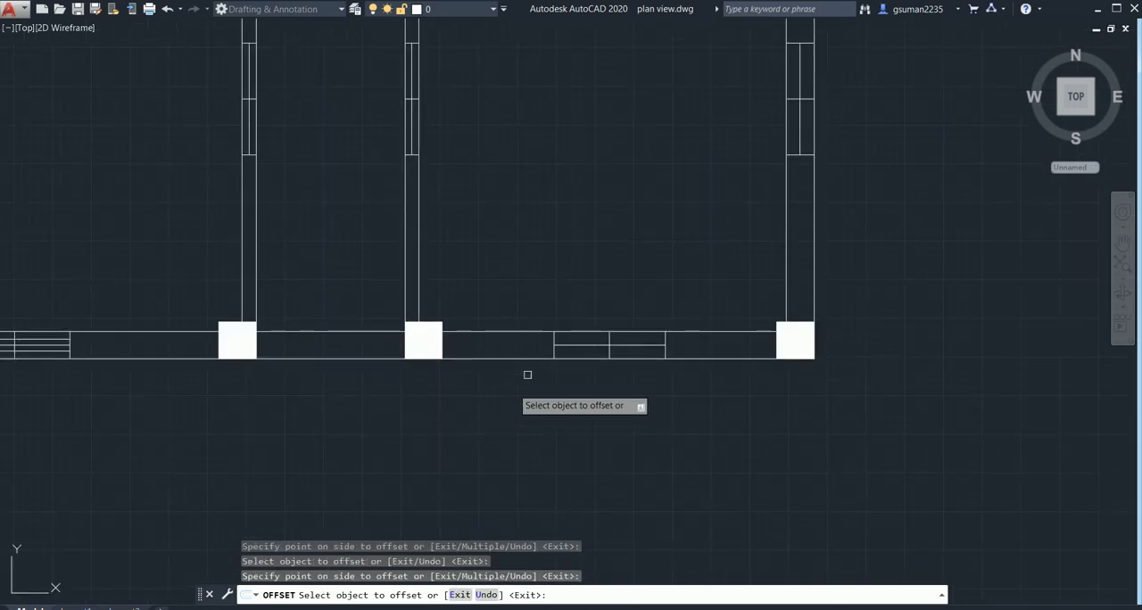
pyautogui.click(570, 345)
pyautogui.click(555, 308)
pyautogui.click(576, 344)
pyautogui.click(581, 383)
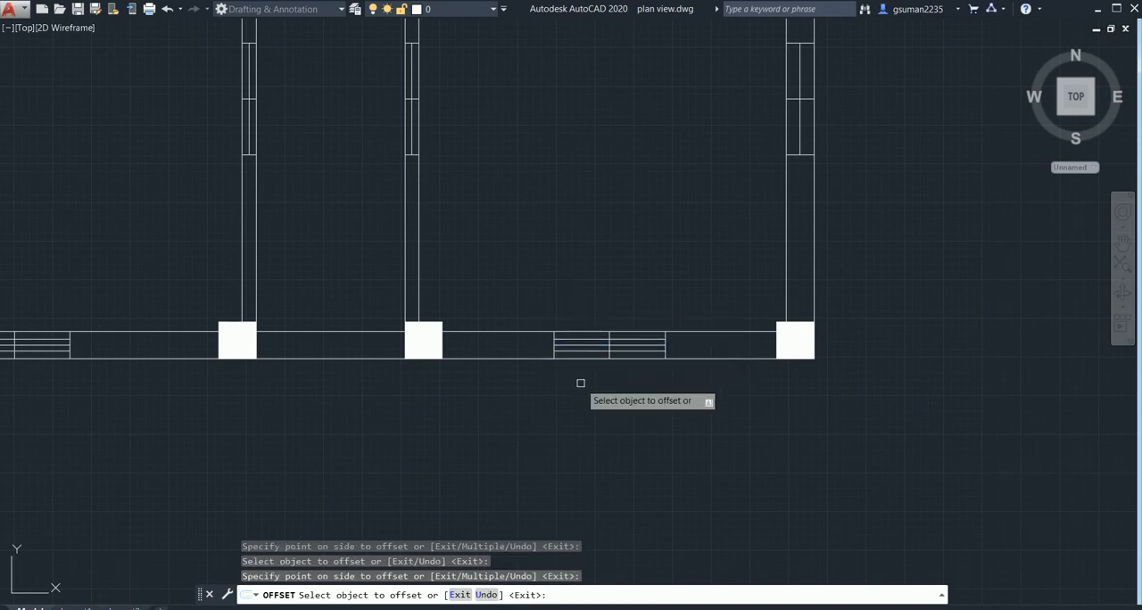
# - Offset the lengthwise centre line of the window in the right front room's outer side wall by 2" to both sides
pyautogui.moveTo(820, 228); pyautogui.dragTo(727, 364, button='middle')
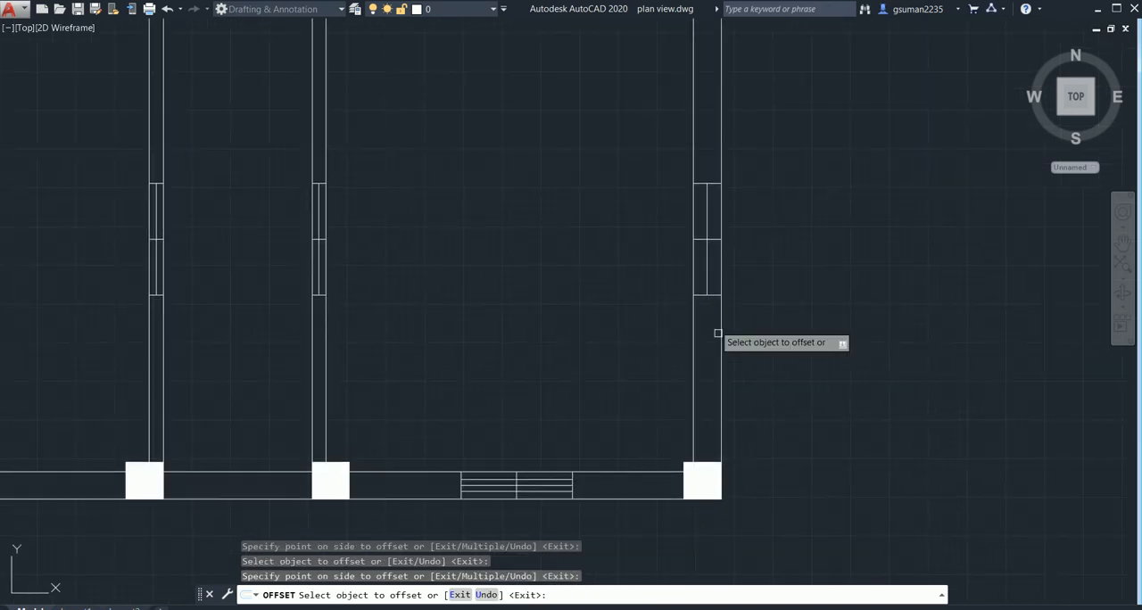
pyautogui.click(703, 268)
pyautogui.click(716, 248)
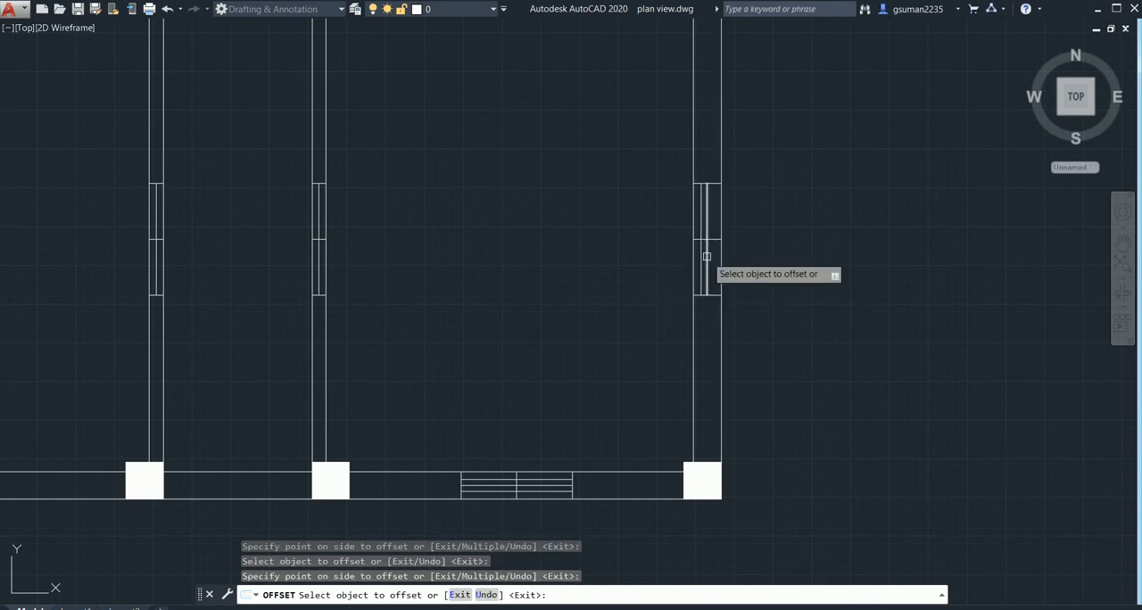
pyautogui.click(705, 257)
pyautogui.click(785, 265)
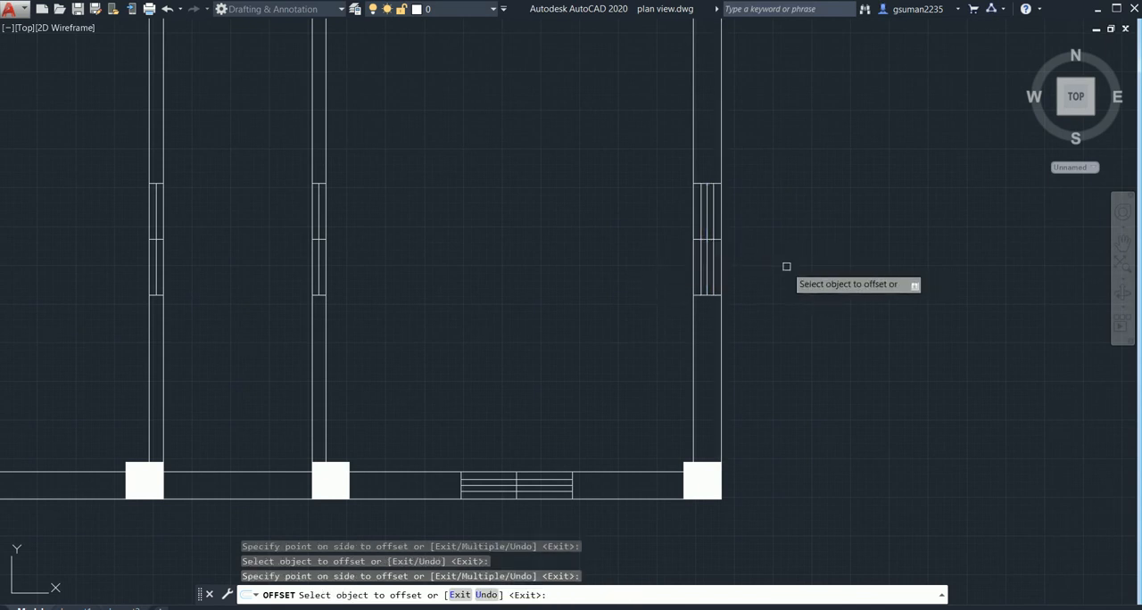
pyautogui.press('Escape')
pyautogui.scroll(-6, 496, 343)
pyautogui.scroll(2, 371, 431)
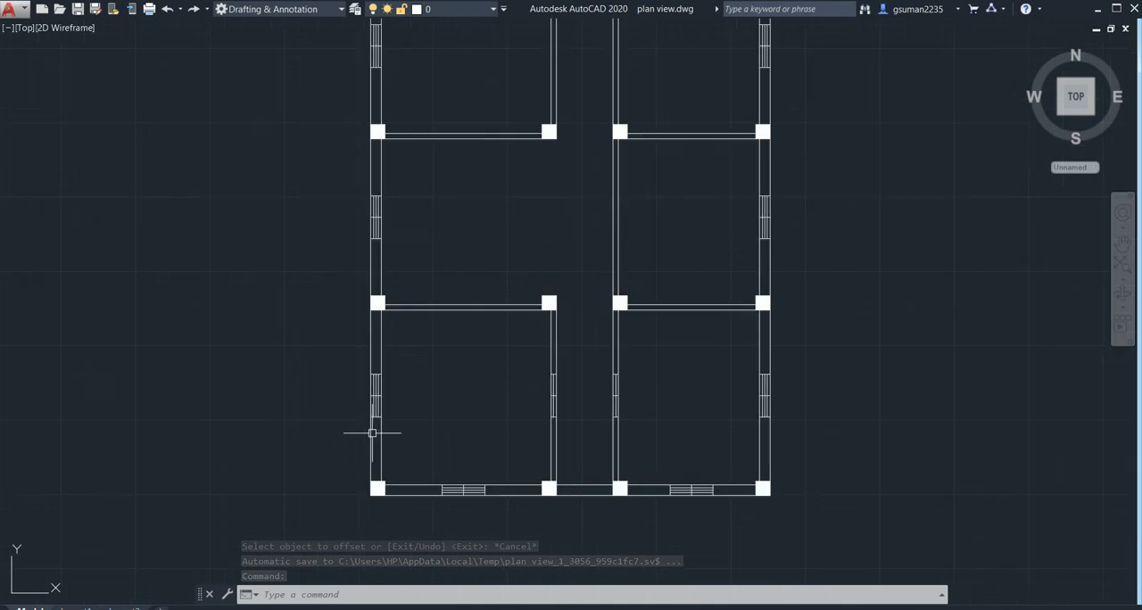
pyautogui.scroll(2, 520, 411)
pyautogui.moveTo(520, 410); pyautogui.dragTo(505, 374, button='middle')
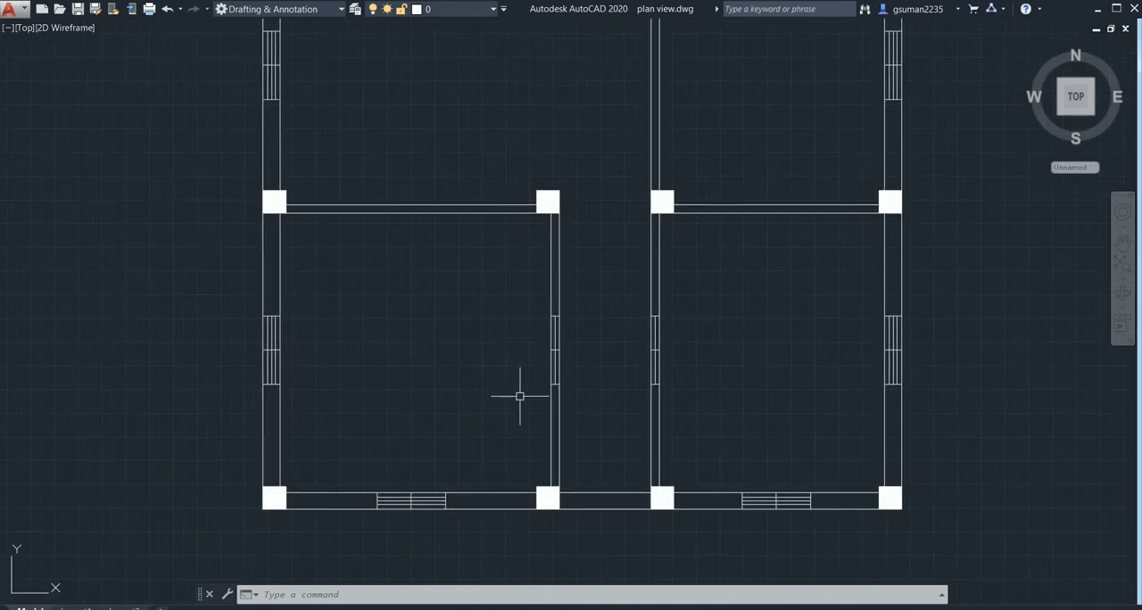
# - Offset the lengthwise centre line of the window in the left front room's corridor wall by 1" to both sides
pyautogui.moveTo(441, 399); pyautogui.dragTo(438, 365, button='middle')
pyautogui.scroll(4, 553, 348)
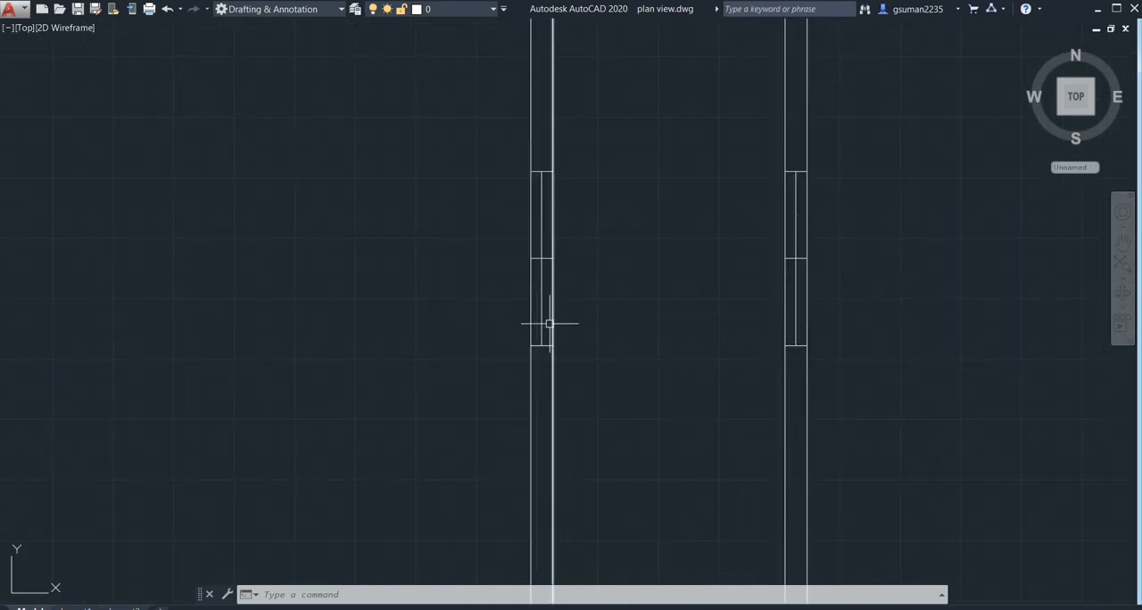
pyautogui.press('Return')
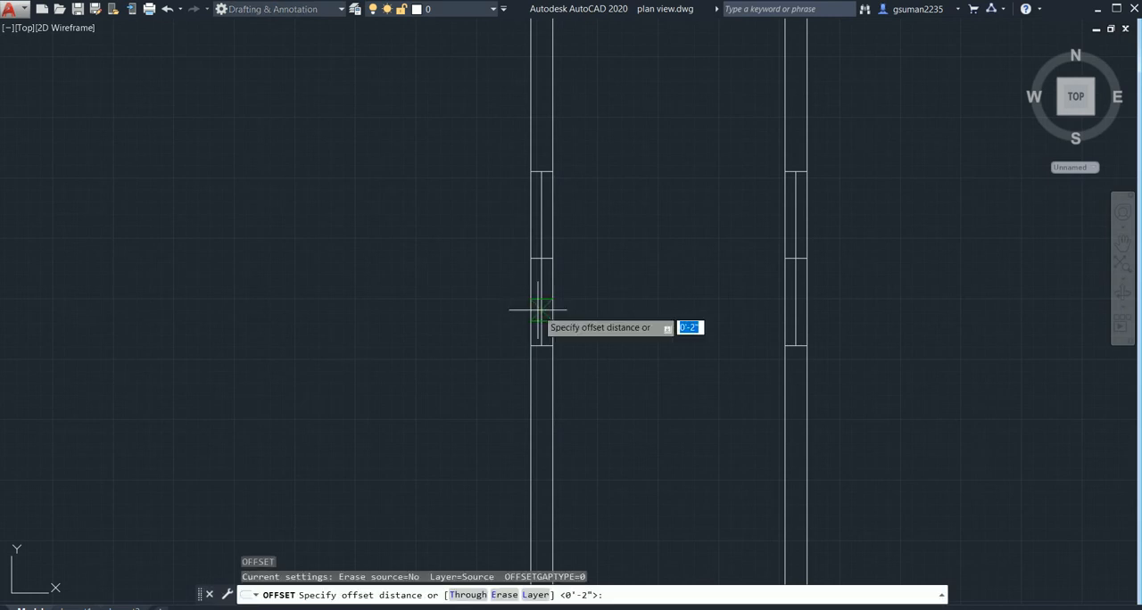
pyautogui.press('Return')
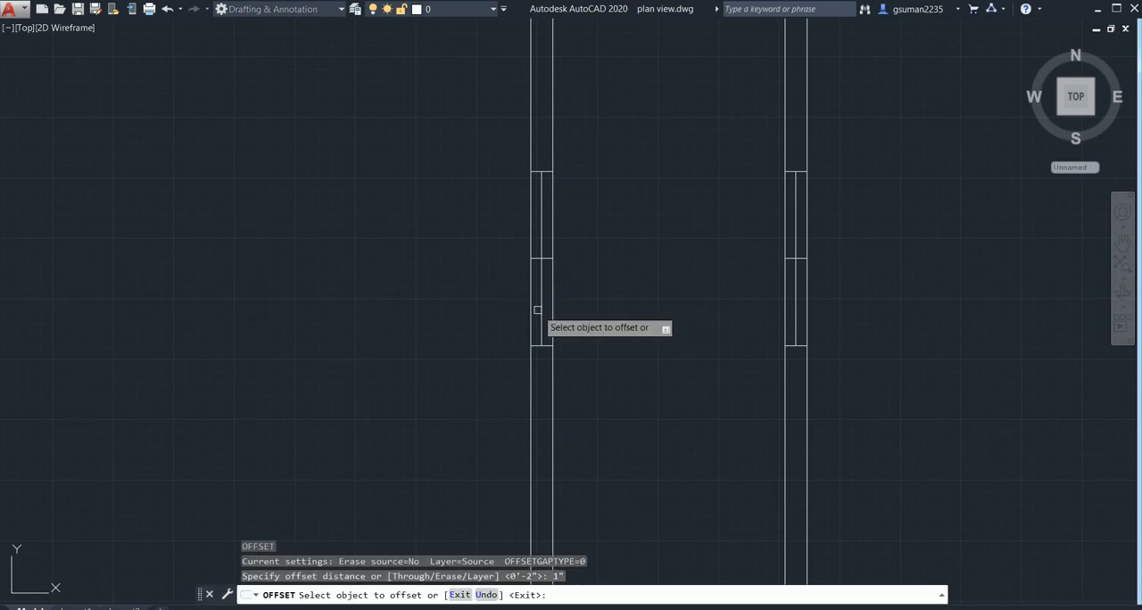
pyautogui.click(541, 315)
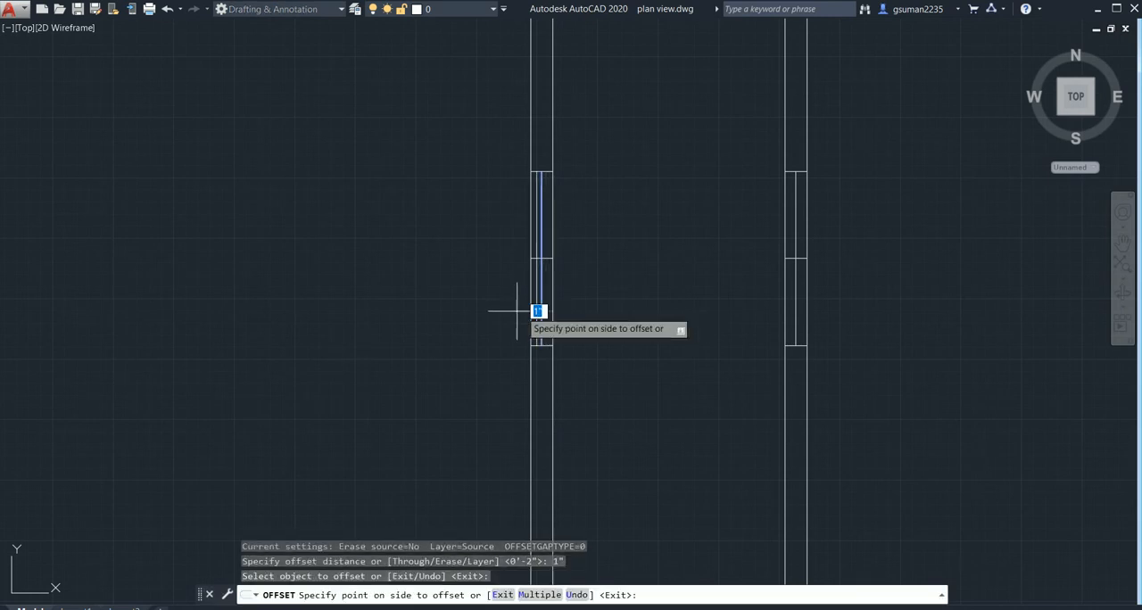
pyautogui.click(522, 317)
pyautogui.click(541, 317)
pyautogui.click(590, 326)
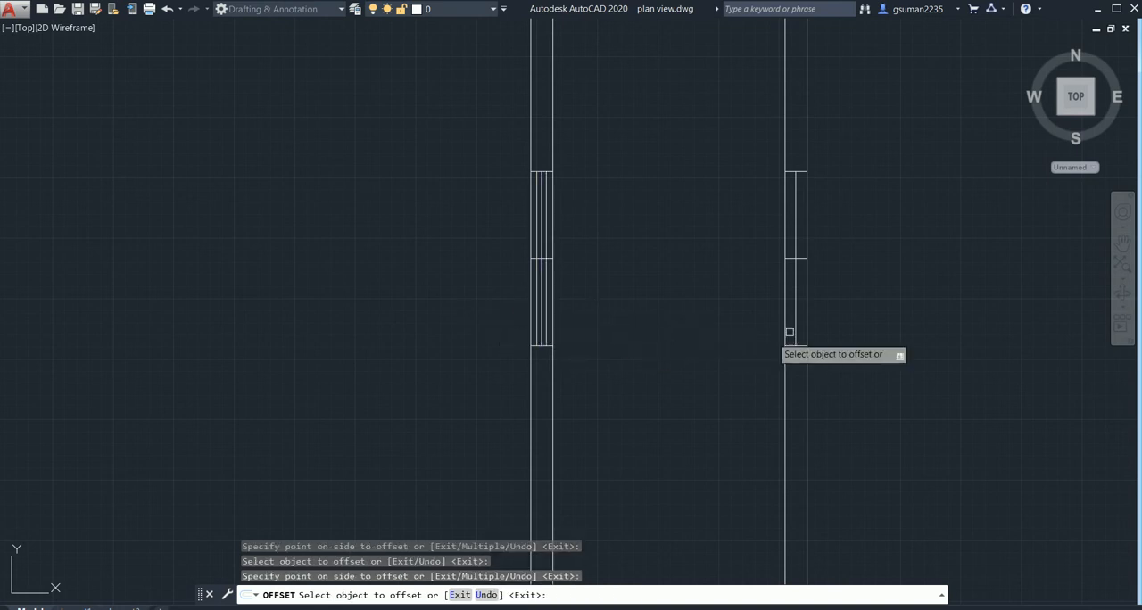
# - Offset the lengthwise centre line of the window in the right front room's corridor wall by the same 1" to both sides
pyautogui.click(794, 321)
pyautogui.click(734, 323)
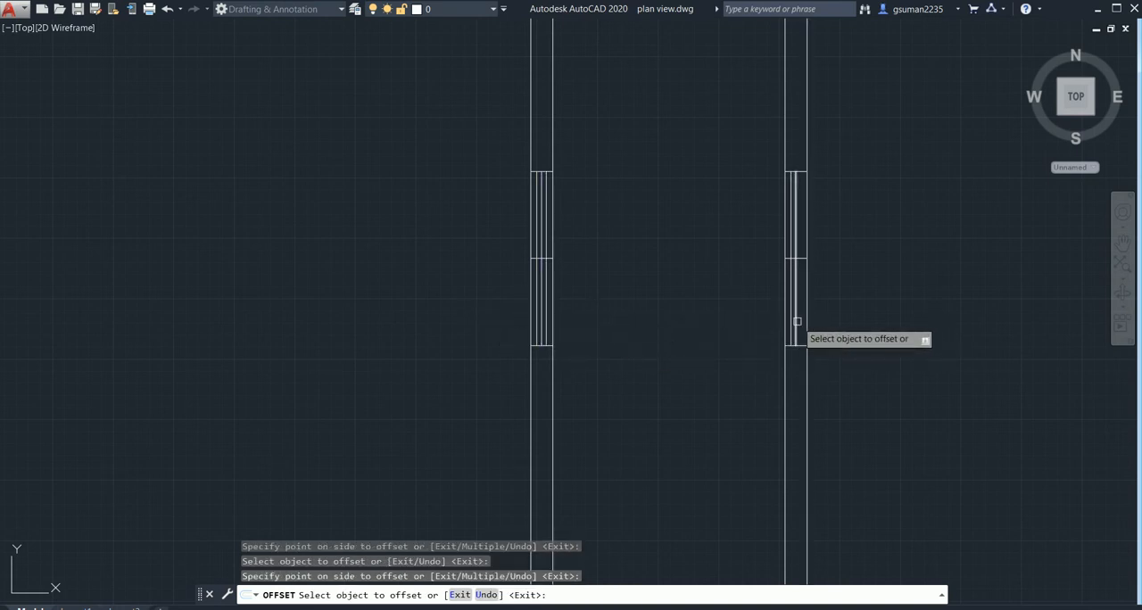
pyautogui.click(796, 325)
pyautogui.click(862, 326)
pyautogui.press('Escape')
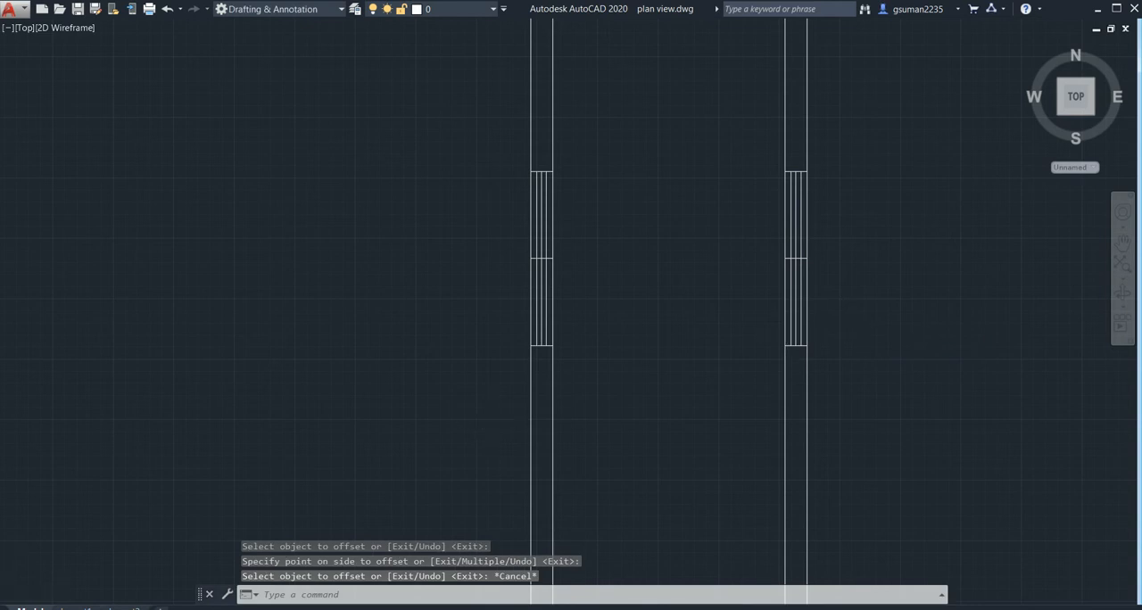
# - Erase the lengthwise and crosswise centre lines of both front-wall windows, both corridor-wall windows and the left front room's outer side-wall window
pyautogui.scroll(-2, 485, 433)
pyautogui.scroll(-2, 484, 420)
pyautogui.moveTo(485, 420); pyautogui.dragTo(512, 283, button='middle')
pyautogui.scroll(4, 395, 390)
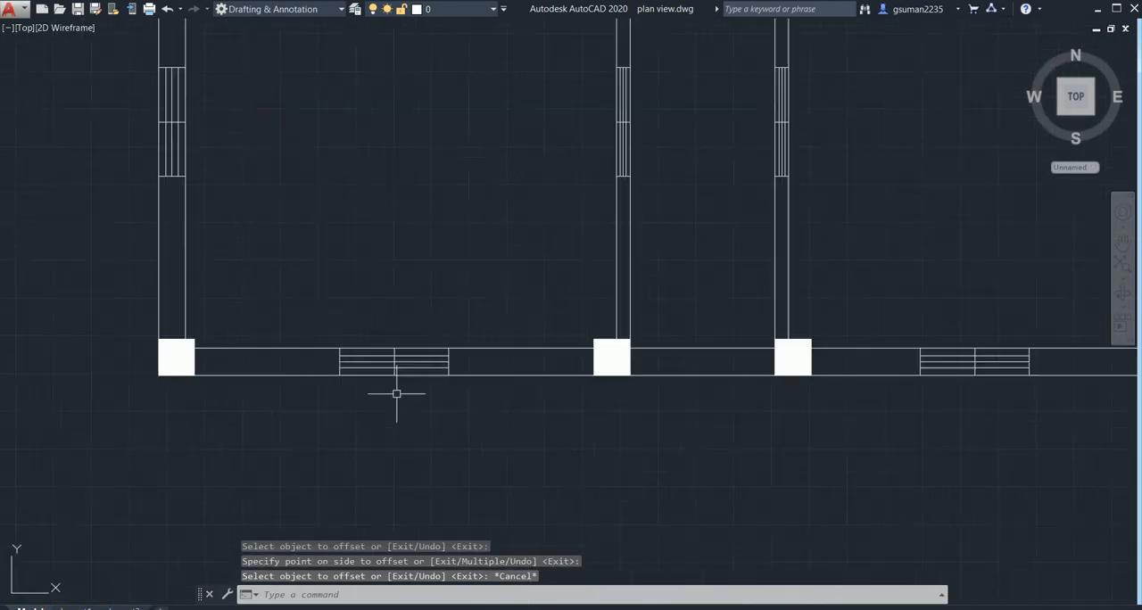
pyautogui.scroll(4, 408, 347)
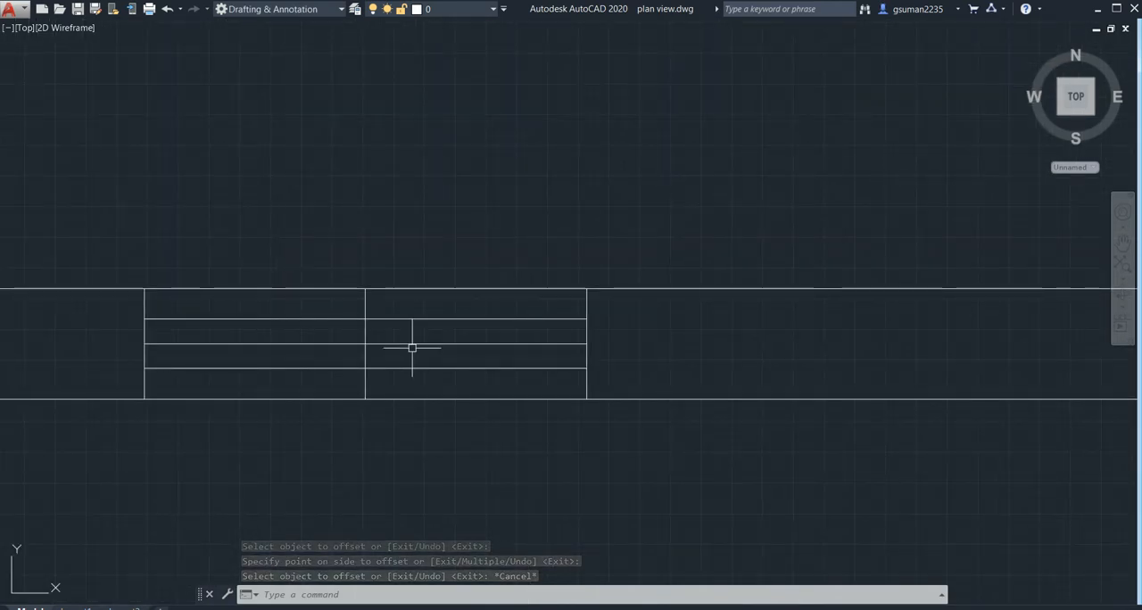
pyautogui.click(420, 343)
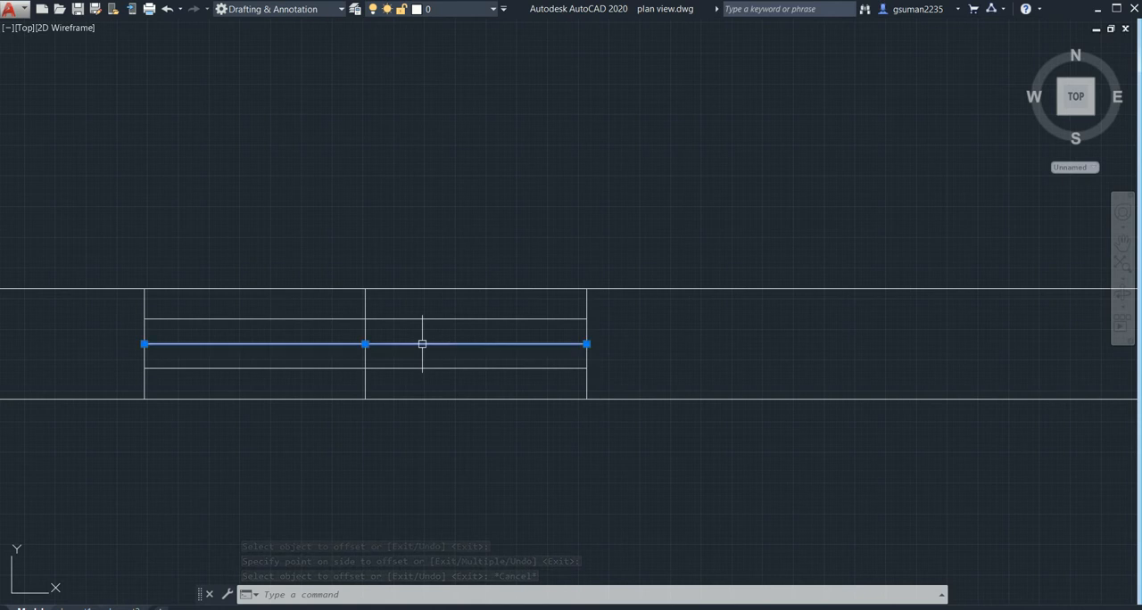
pyautogui.click(365, 300)
pyautogui.scroll(-2, 1017, 318)
pyautogui.scroll(-2, 812, 319)
pyautogui.moveTo(811, 318); pyautogui.dragTo(516, 323, button='middle')
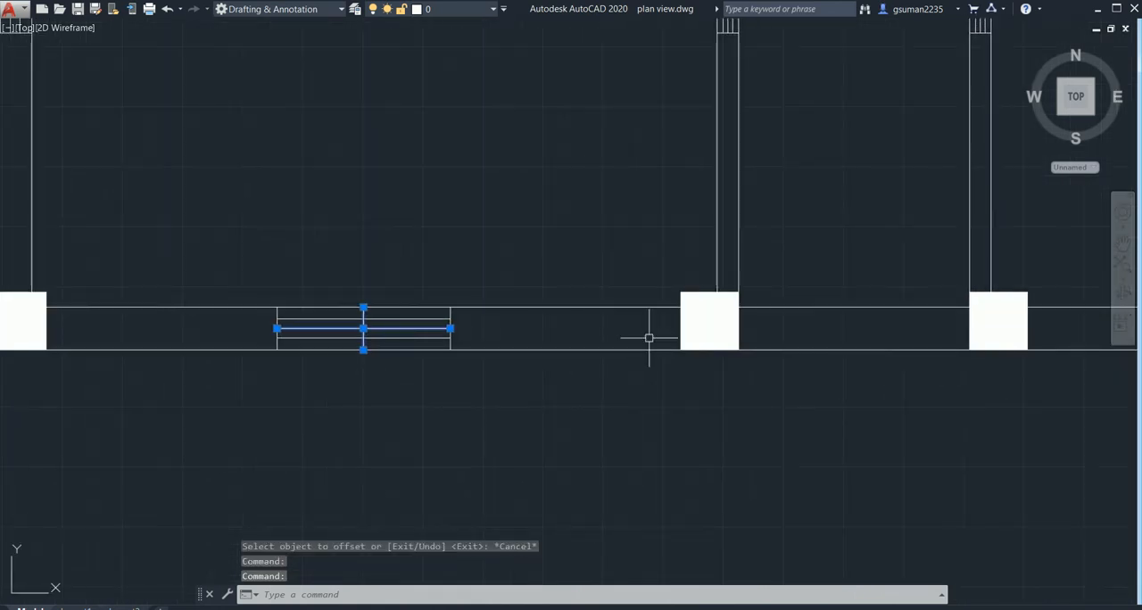
pyautogui.moveTo(834, 347); pyautogui.dragTo(281, 395, button='middle')
pyautogui.scroll(2, 795, 373)
pyautogui.moveTo(781, 371); pyautogui.dragTo(733, 338, button='middle')
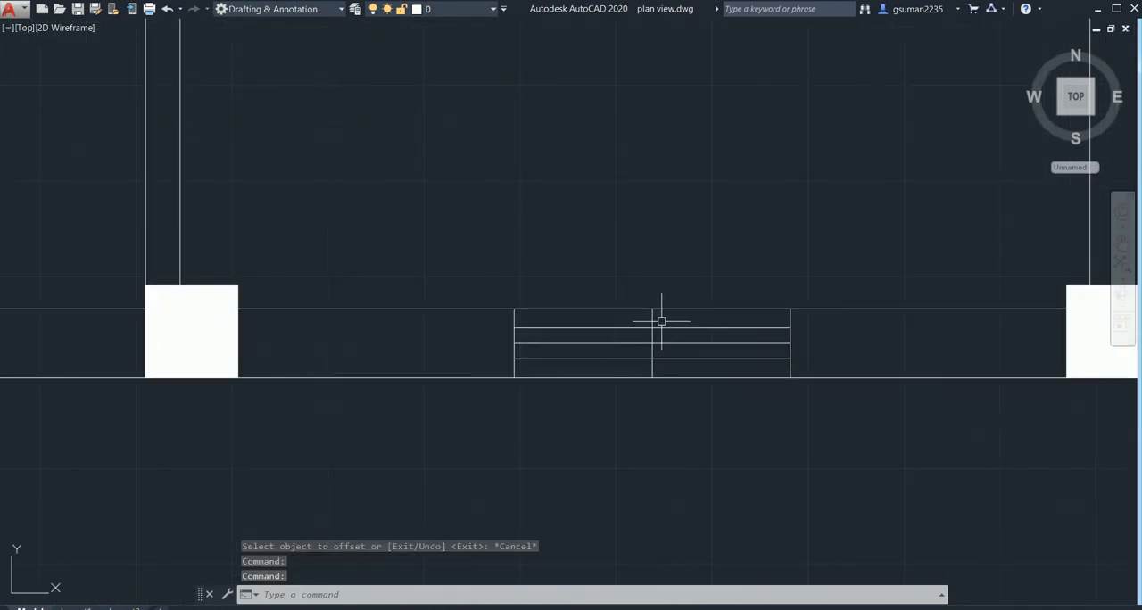
pyautogui.scroll(4, 661, 321)
pyautogui.click(638, 321)
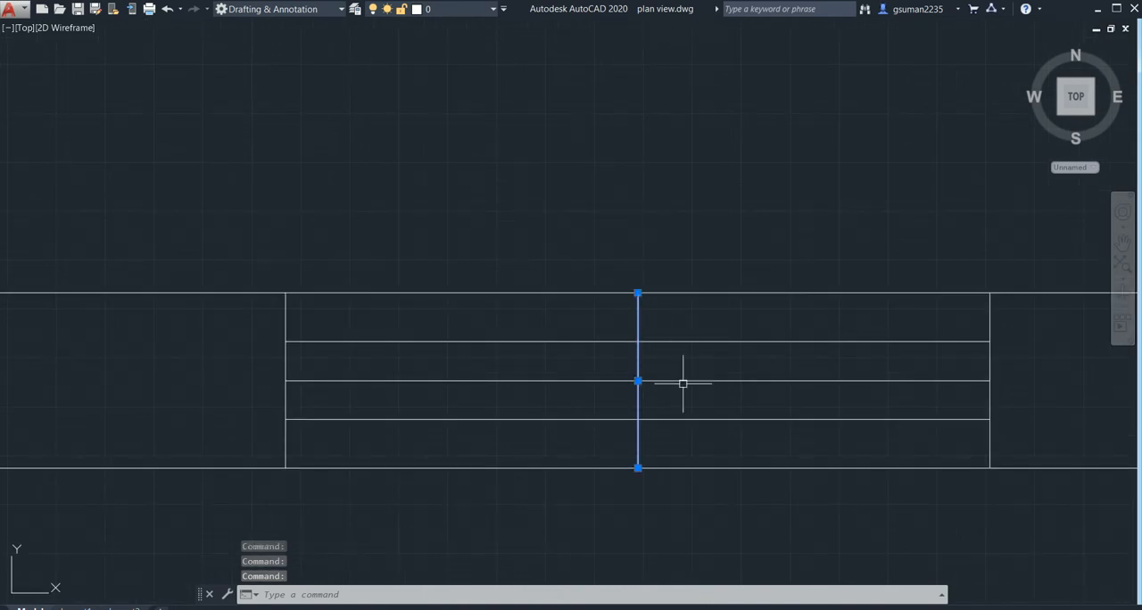
pyautogui.click(682, 382)
pyautogui.scroll(-4, 914, 387)
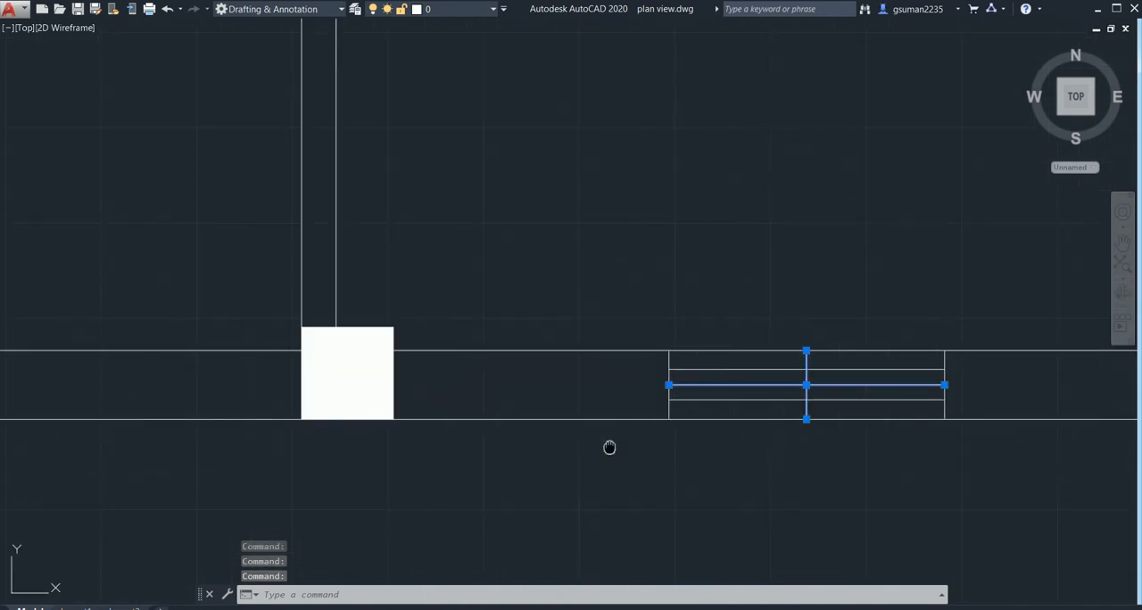
pyautogui.moveTo(609, 447); pyautogui.dragTo(693, 486, button='middle')
pyautogui.scroll(-2, 692, 486)
pyautogui.moveTo(565, 386); pyautogui.dragTo(650, 565, button='middle')
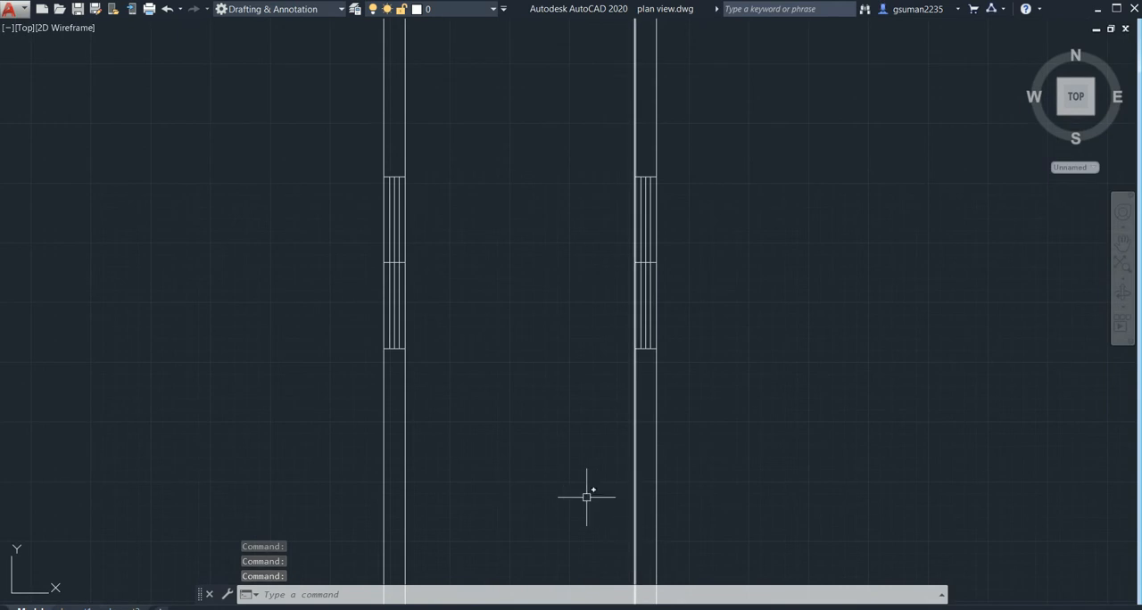
pyautogui.scroll(2, 580, 481)
pyautogui.moveTo(191, 198); pyautogui.dragTo(261, 366, button='middle')
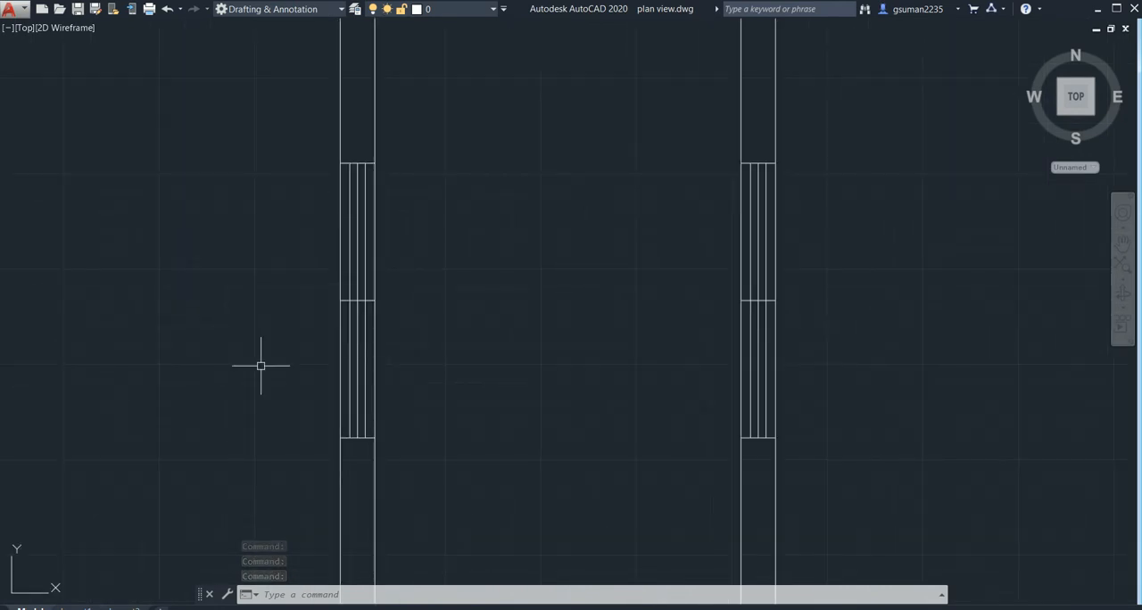
pyautogui.scroll(2, 349, 327)
pyautogui.click(356, 316)
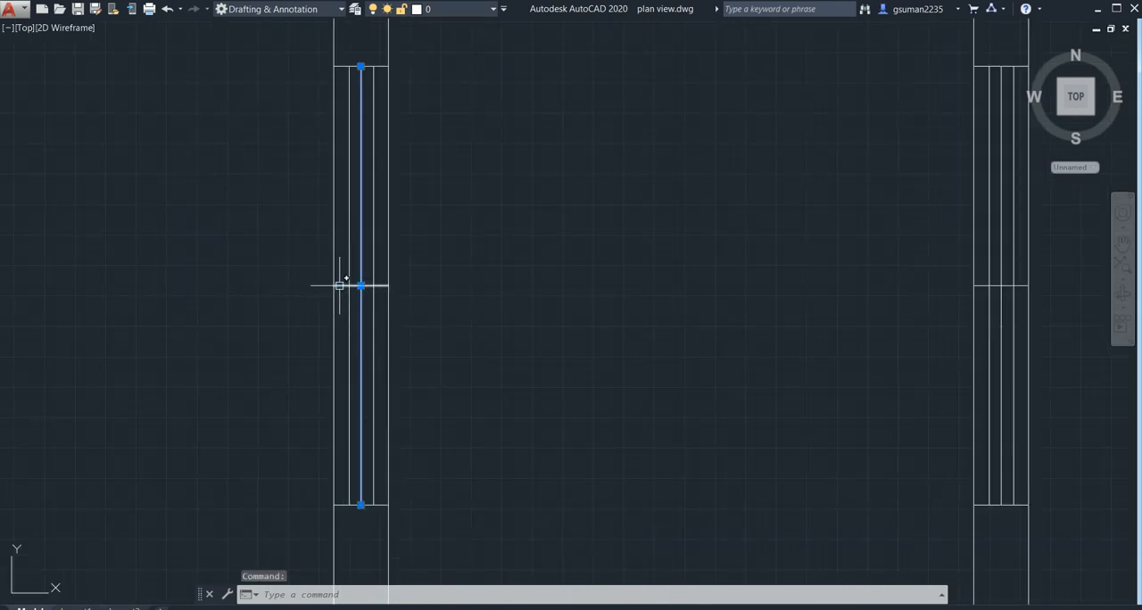
pyautogui.click(339, 285)
pyautogui.moveTo(937, 261); pyautogui.dragTo(471, 235, button='middle')
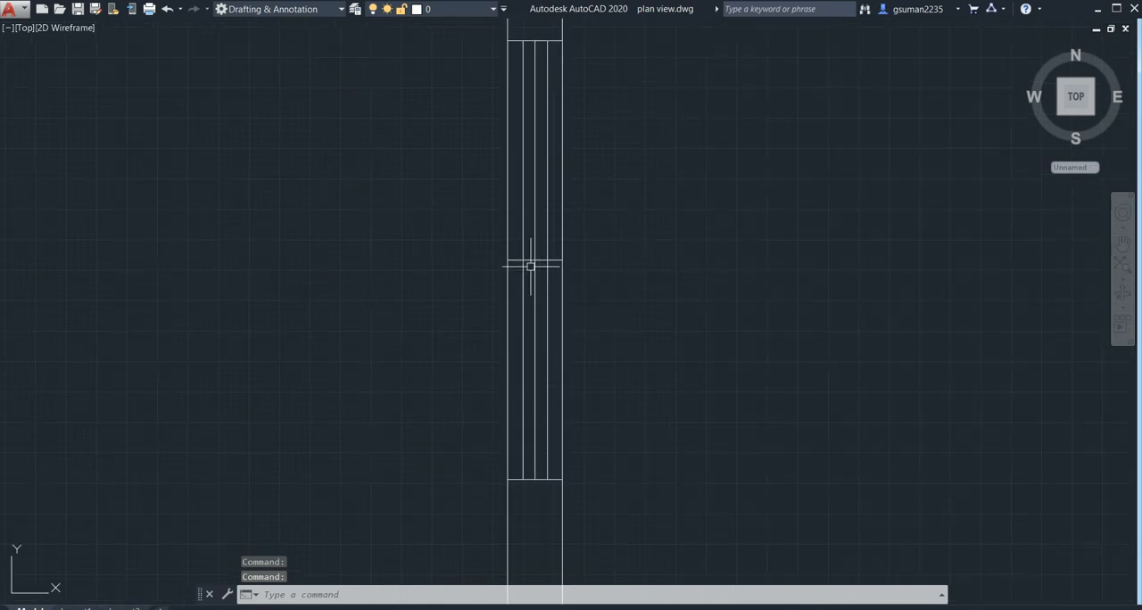
pyautogui.click(524, 261)
pyautogui.click(534, 231)
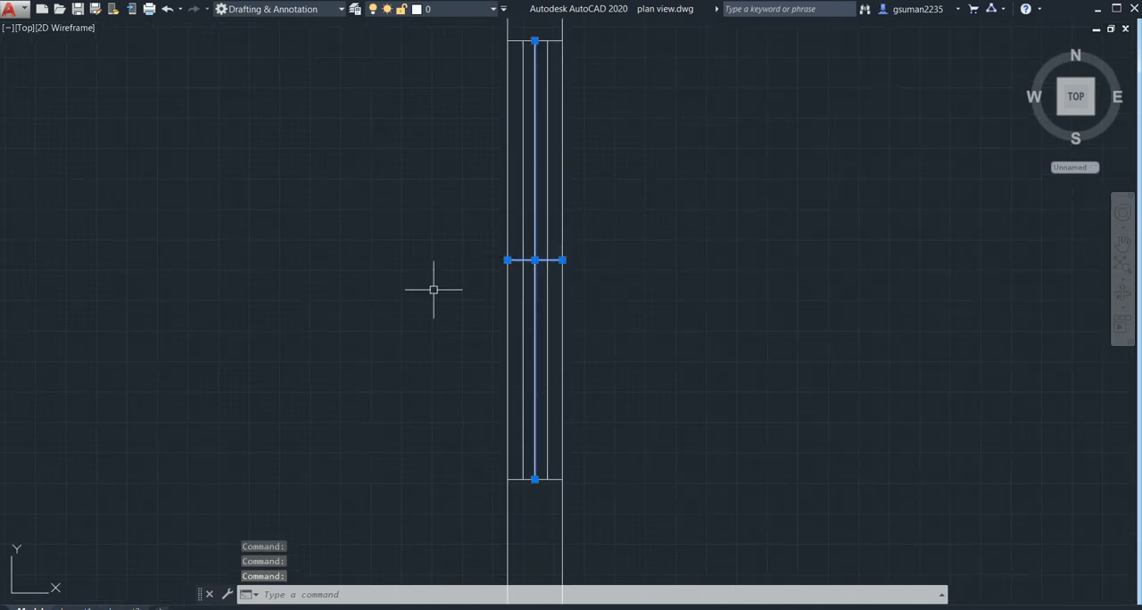
pyautogui.scroll(-4, 433, 290)
pyautogui.moveTo(436, 290); pyautogui.dragTo(884, 242, button='middle')
pyautogui.scroll(-2, 800, 242)
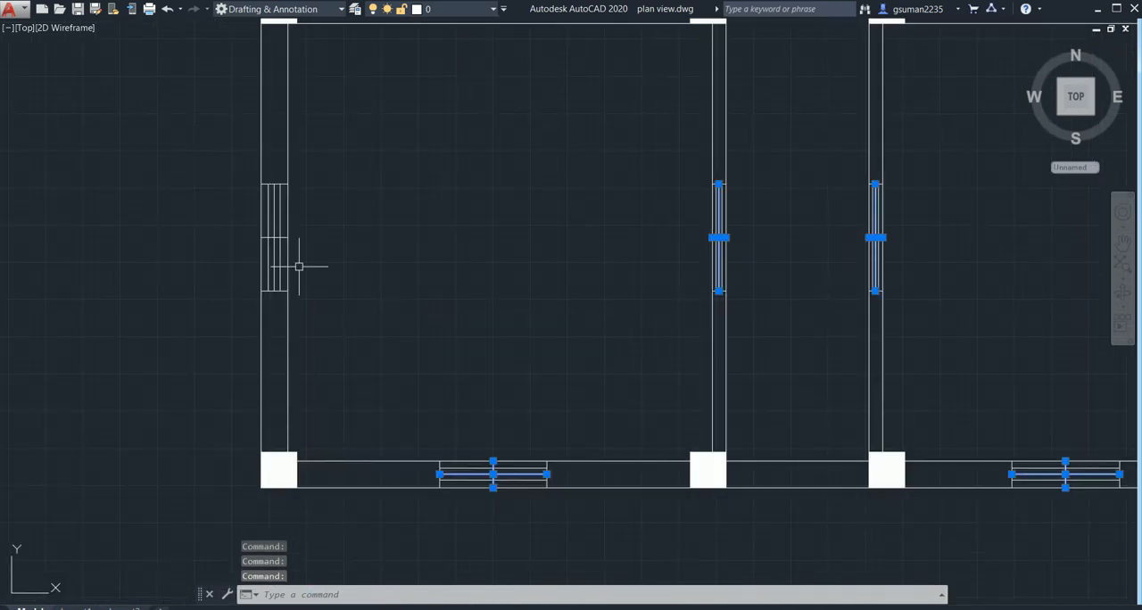
pyautogui.scroll(3, 282, 264)
pyautogui.click(262, 253)
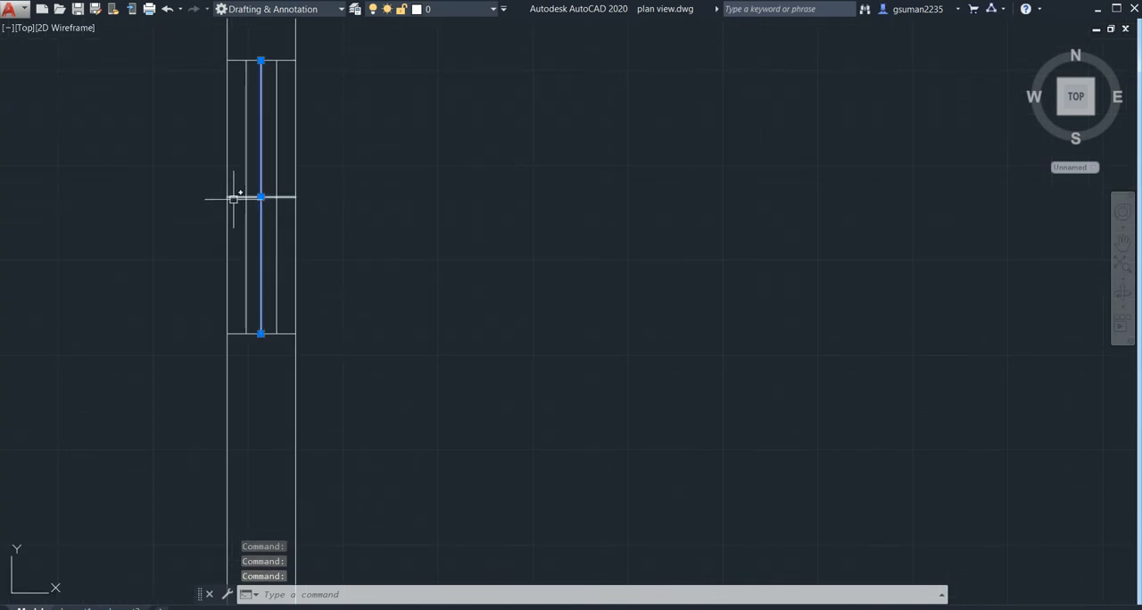
pyautogui.scroll(-4, 531, 348)
pyautogui.moveTo(550, 359)
pyautogui.mouseDown(button='middle')
pyautogui.moveTo(438, 334)
pyautogui.moveTo(436, 316)
pyautogui.mouseUp(button='middle')
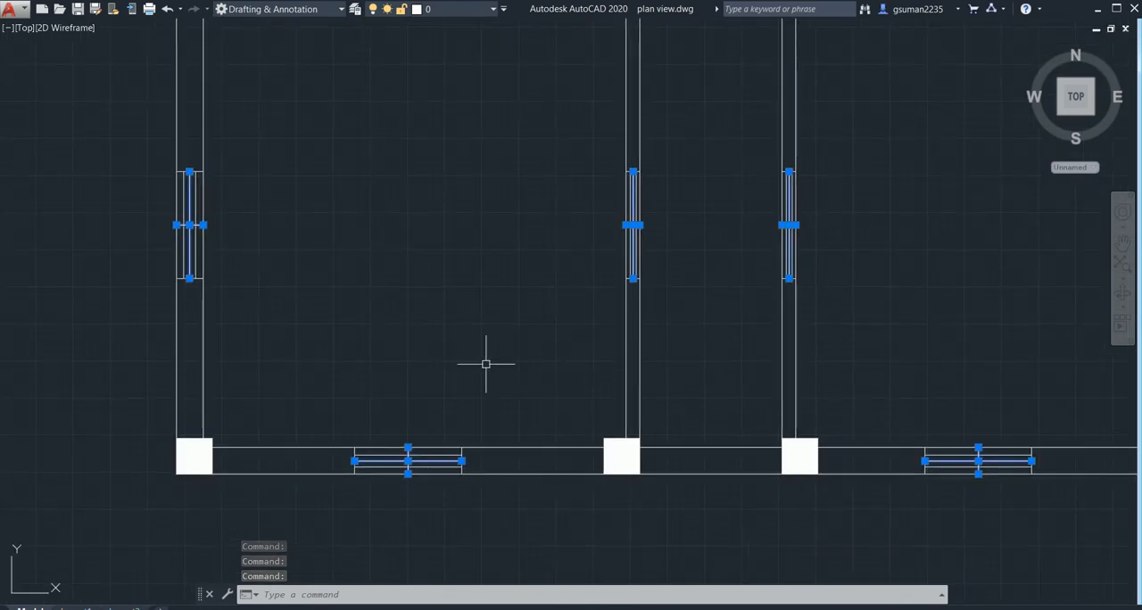
pyautogui.moveTo(485, 364); pyautogui.dragTo(482, 326, button='middle')
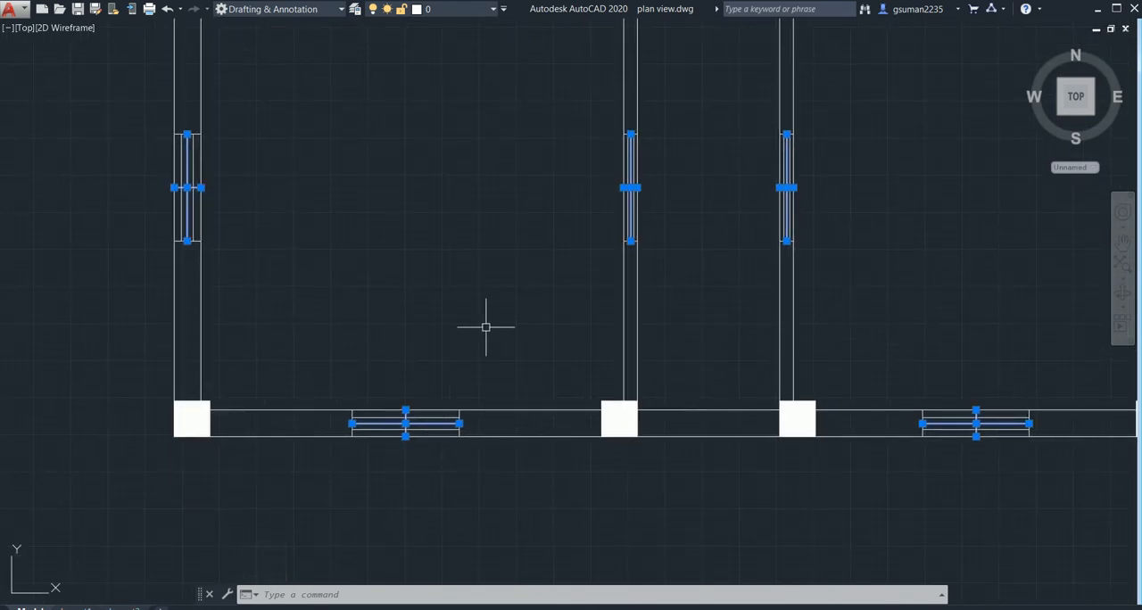
pyautogui.press('Delete')
# - Erase the lengthwise and crosswise centre lines of the window in the right front room's outer side wall
pyautogui.moveTo(445, 355)
pyautogui.mouseDown(button='middle')
pyautogui.moveTo(424, 402)
pyautogui.moveTo(326, 428)
pyautogui.mouseUp(button='middle')
pyautogui.moveTo(871, 390); pyautogui.dragTo(599, 553, button='middle')
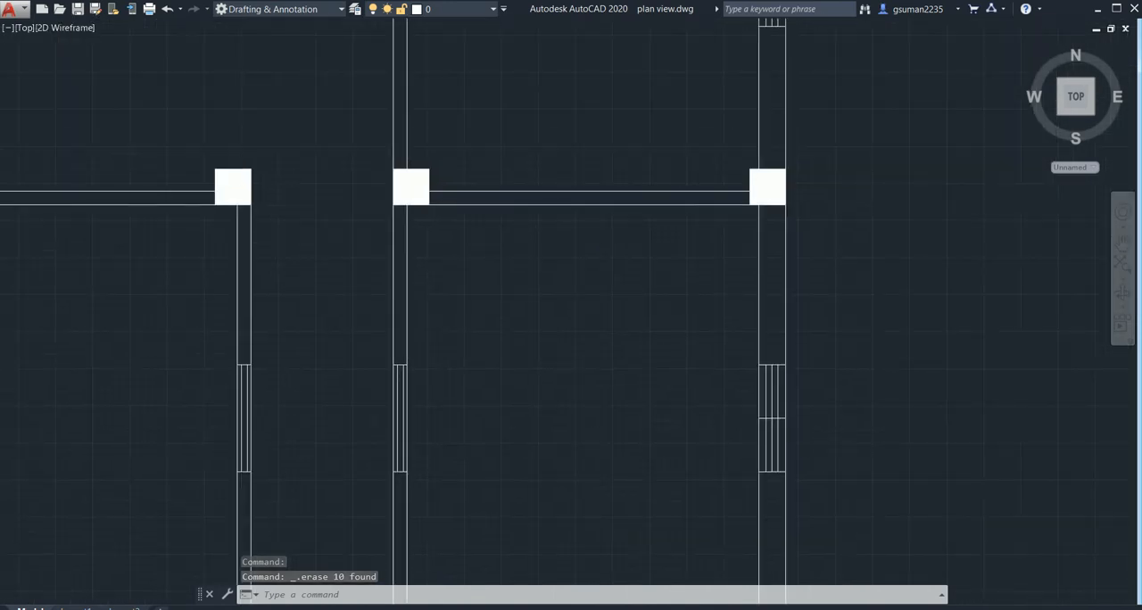
pyautogui.scroll(6, 797, 425)
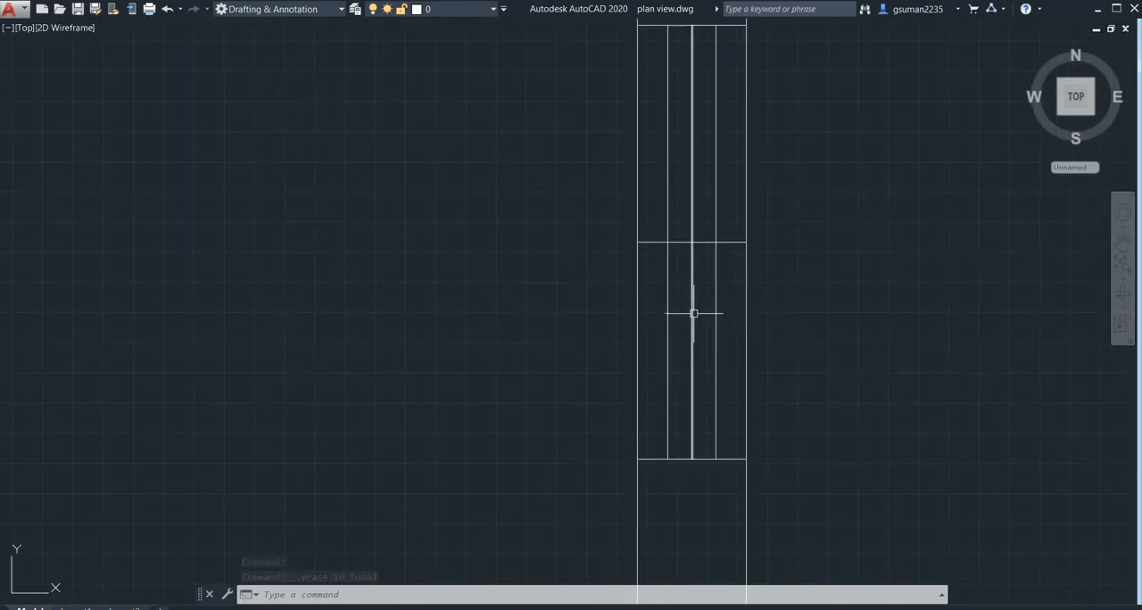
pyautogui.click(693, 313)
pyautogui.click(658, 241)
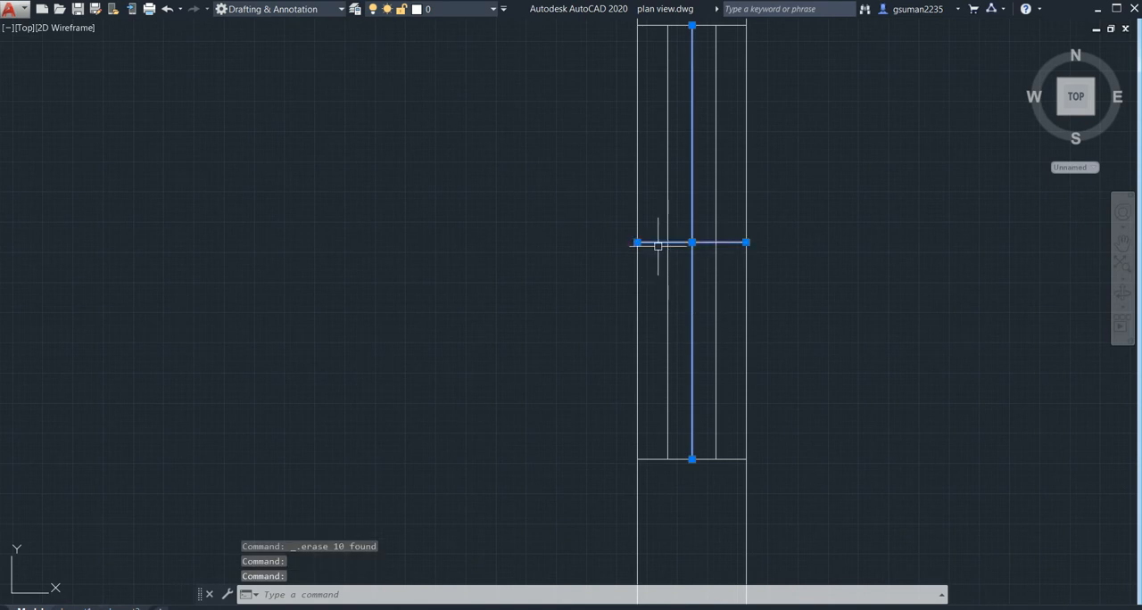
pyautogui.scroll(-4, 436, 336)
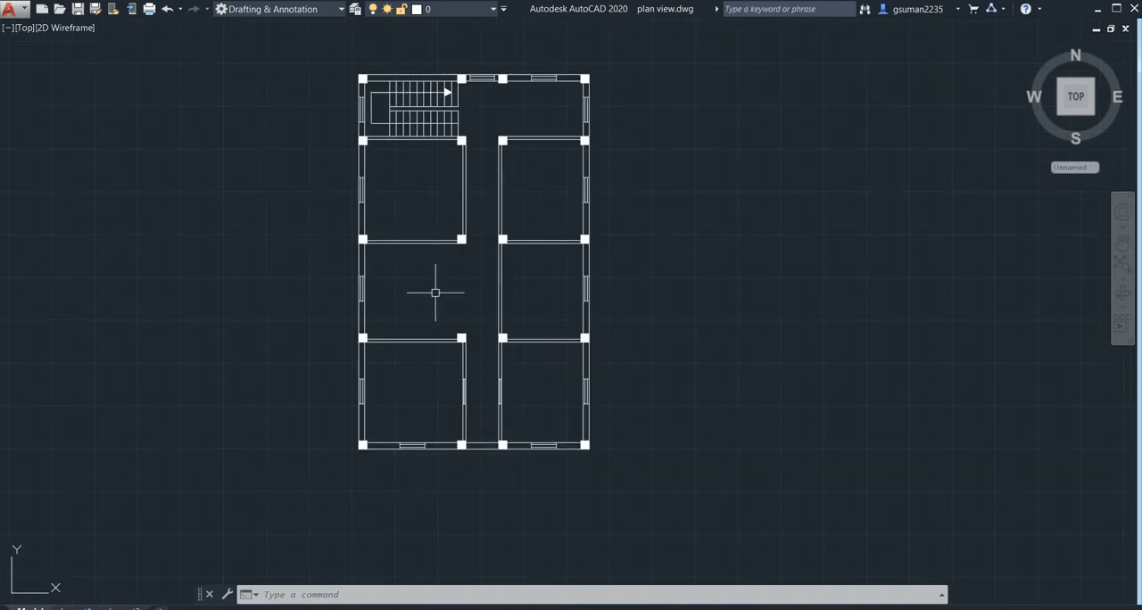
# - Examine the windows across the whole floor plan and the front wall section between the two middle columns
pyautogui.moveTo(437, 290); pyautogui.dragTo(444, 337, button='middle')
pyautogui.scroll(4, 469, 179)
pyautogui.scroll(-4, 481, 283)
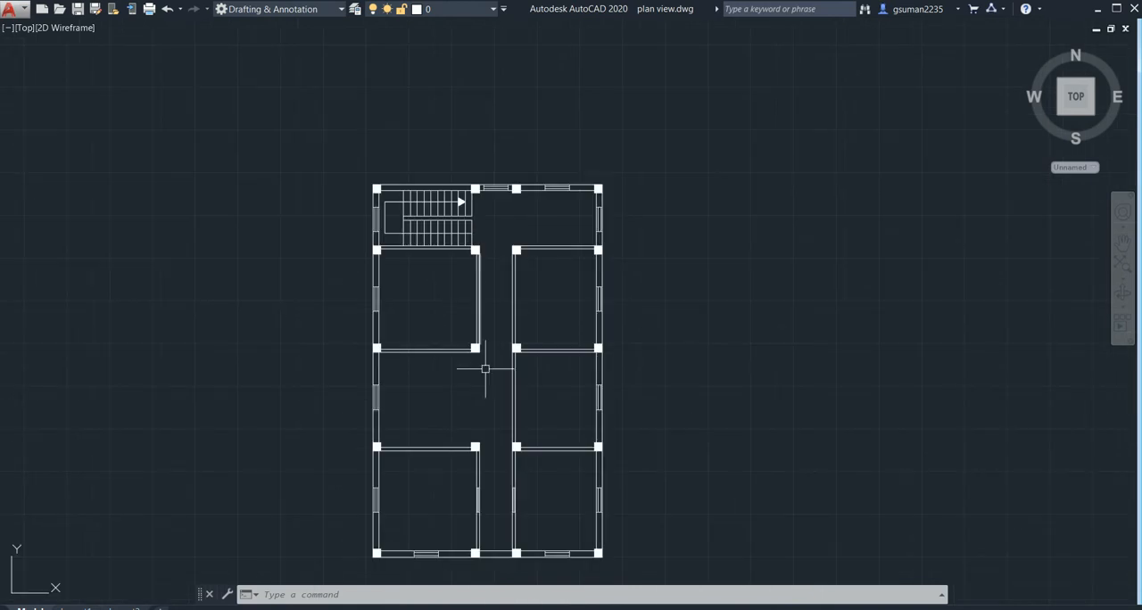
pyautogui.moveTo(482, 374); pyautogui.dragTo(467, 263, button='middle')
pyautogui.moveTo(498, 395); pyautogui.dragTo(504, 400, button='middle')
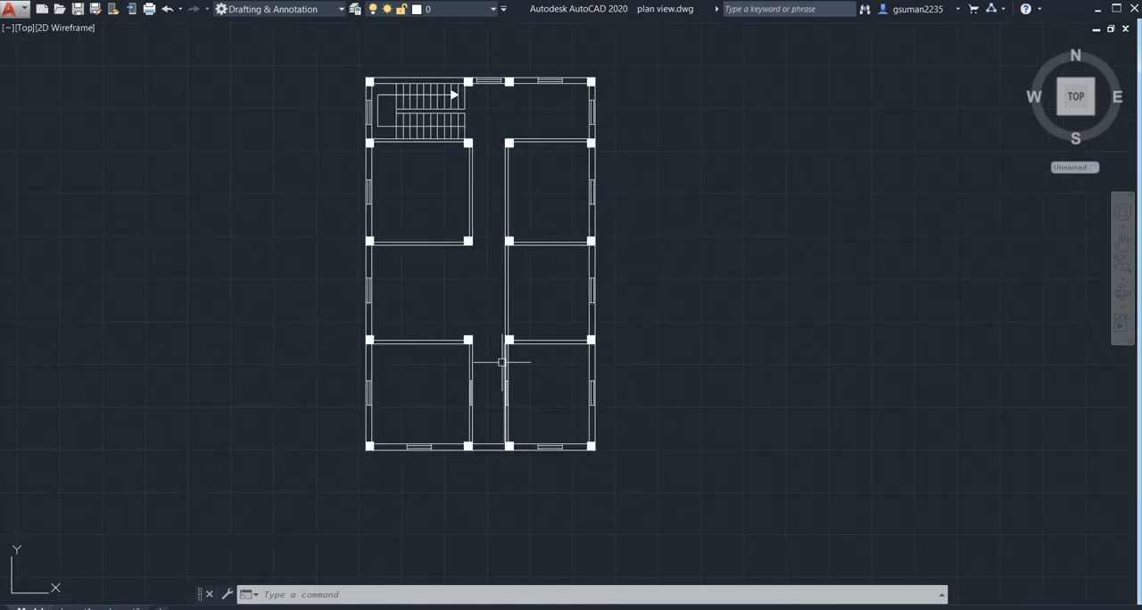
pyautogui.moveTo(501, 362); pyautogui.dragTo(510, 365, button='middle')
pyautogui.scroll(1, 503, 365)
pyautogui.scroll(2, 494, 357)
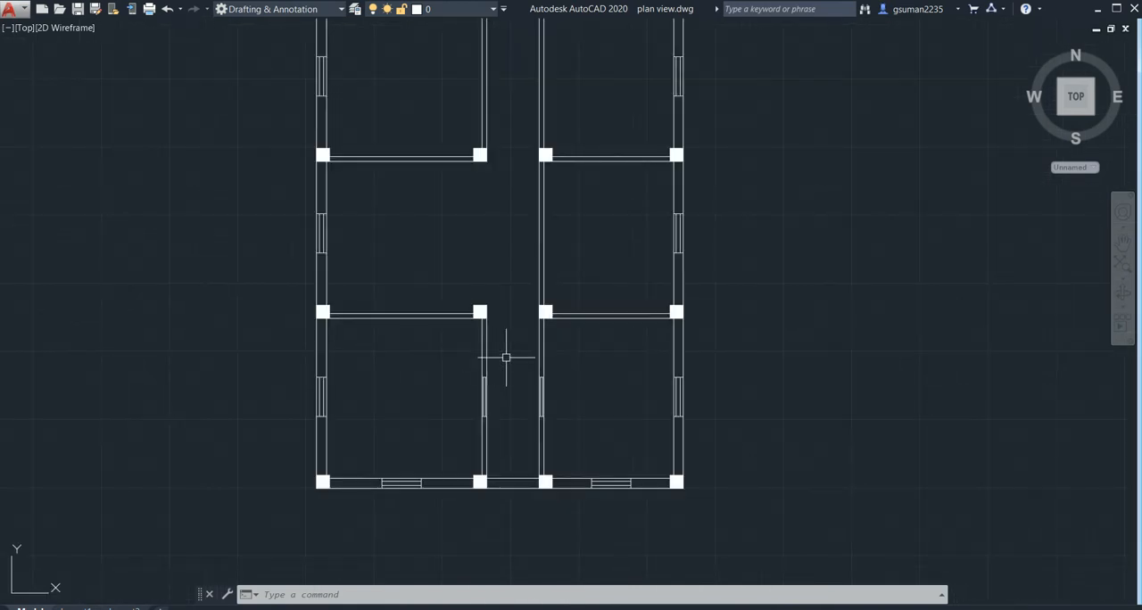
pyautogui.scroll(2, 486, 374)
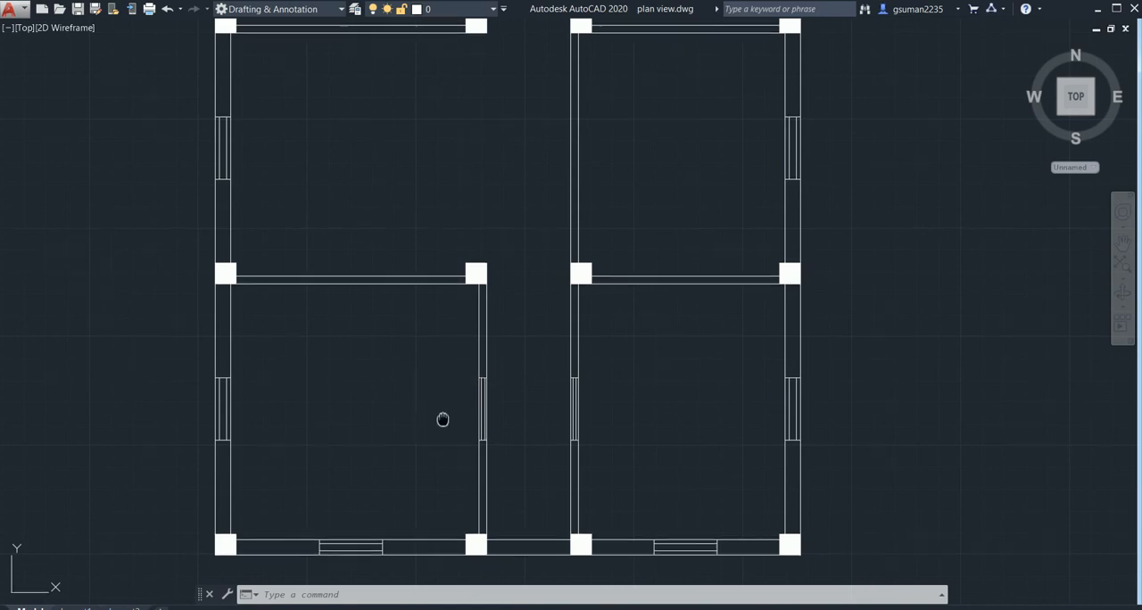
pyautogui.moveTo(489, 509); pyautogui.dragTo(491, 401, button='middle')
pyautogui.scroll(4, 500, 429)
pyautogui.scroll(2, 456, 431)
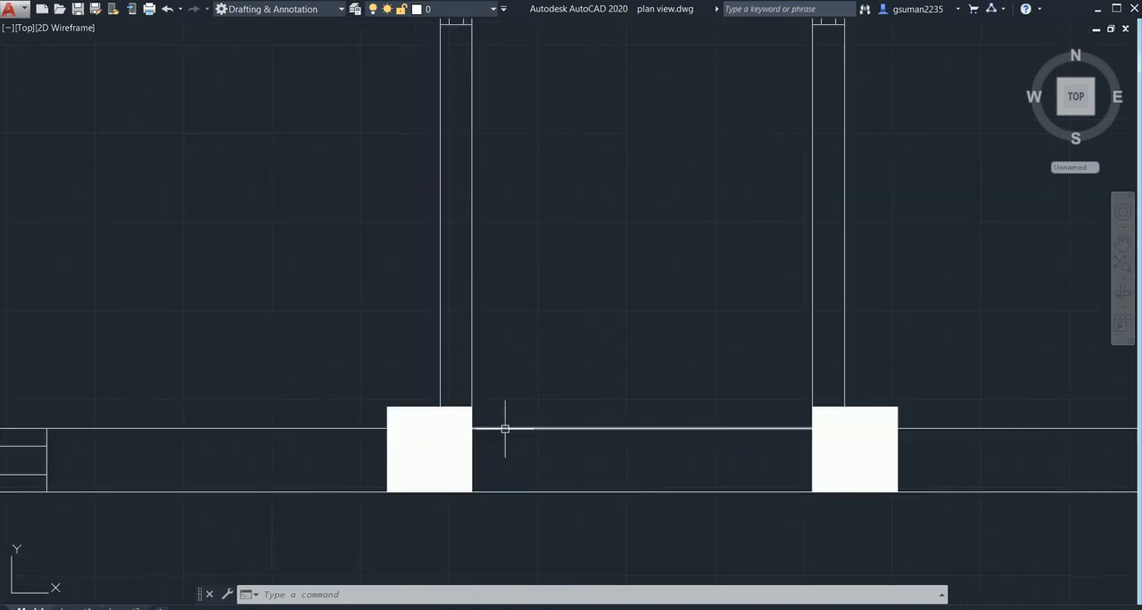
pyautogui.scroll(-8, 496, 431)
pyautogui.moveTo(490, 436); pyautogui.dragTo(512, 482, button='middle')
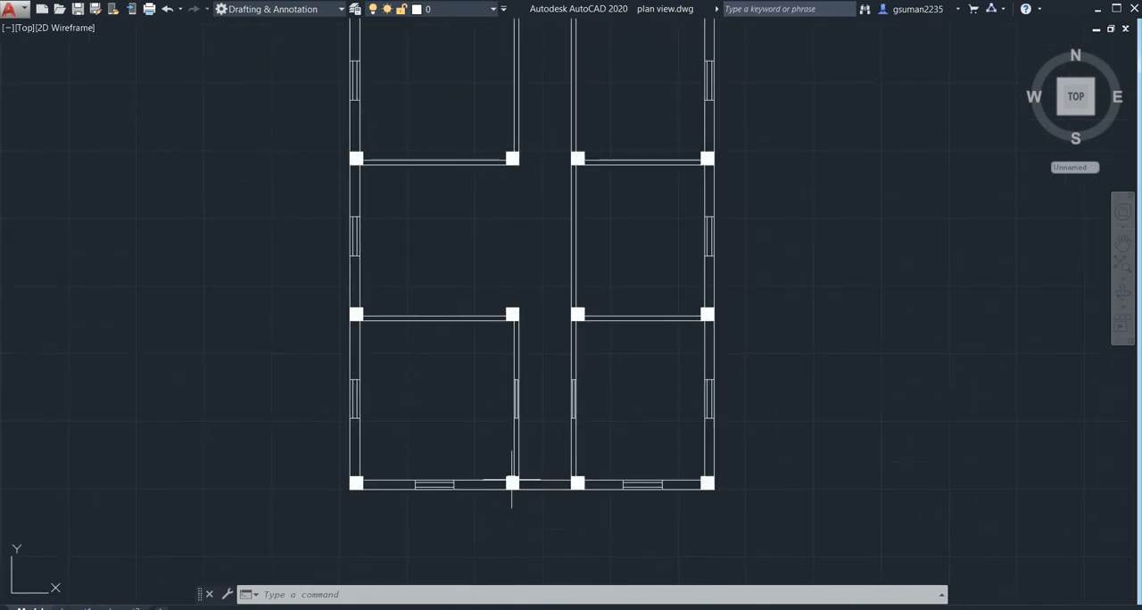
# - Draw a line across the left front room's corridor wall where it meets the front face of its rear column
pyautogui.scroll(4, 522, 329)
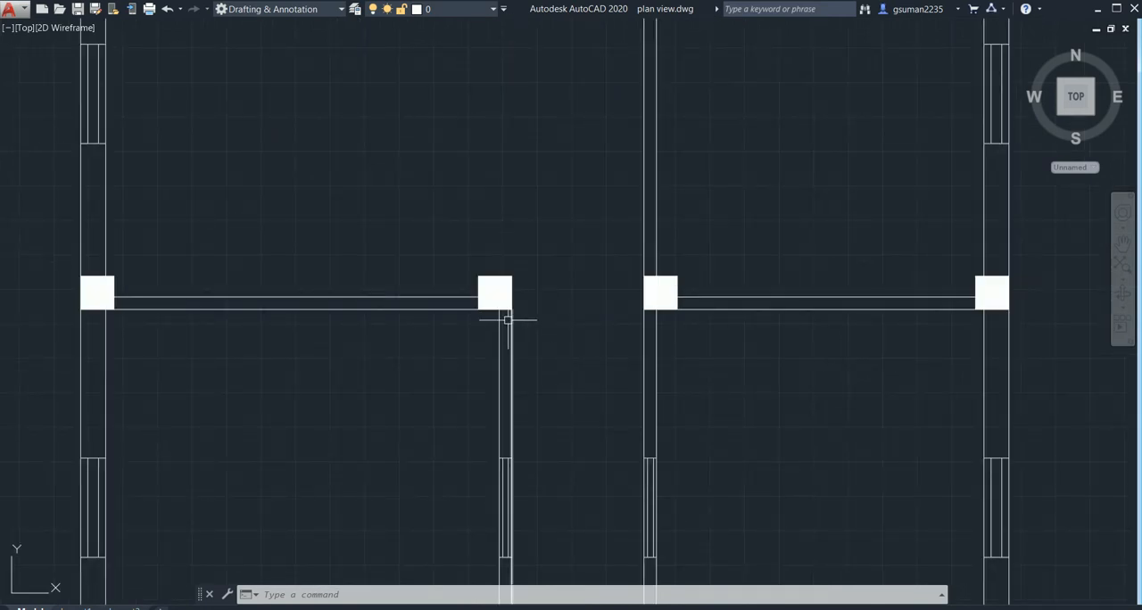
pyautogui.write('l')
pyautogui.press('Return')
pyautogui.scroll(2, 504, 317)
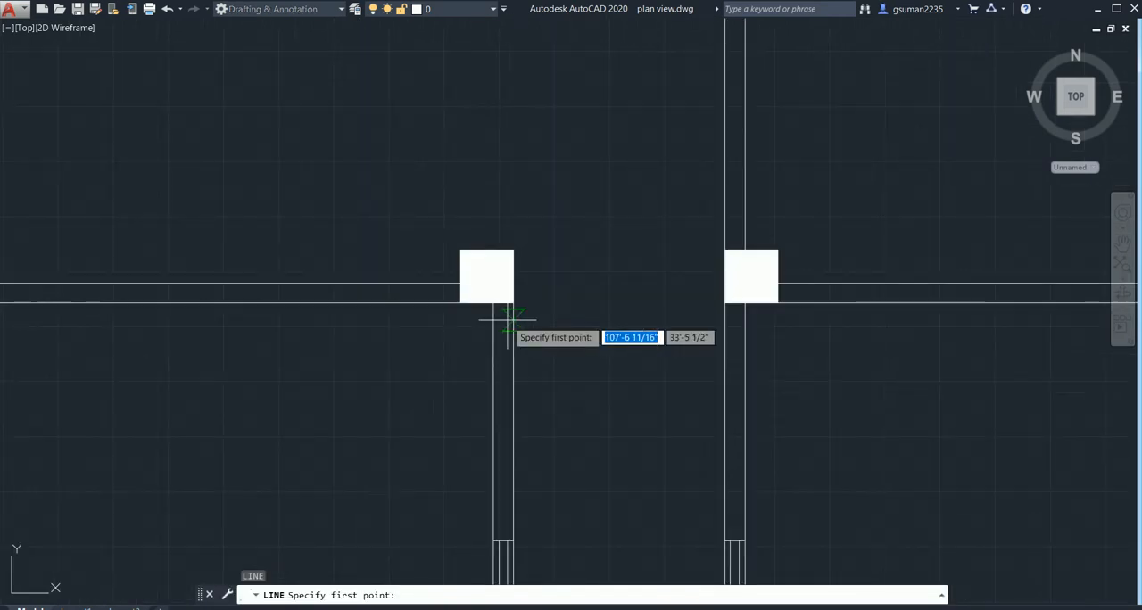
pyautogui.click(506, 307)
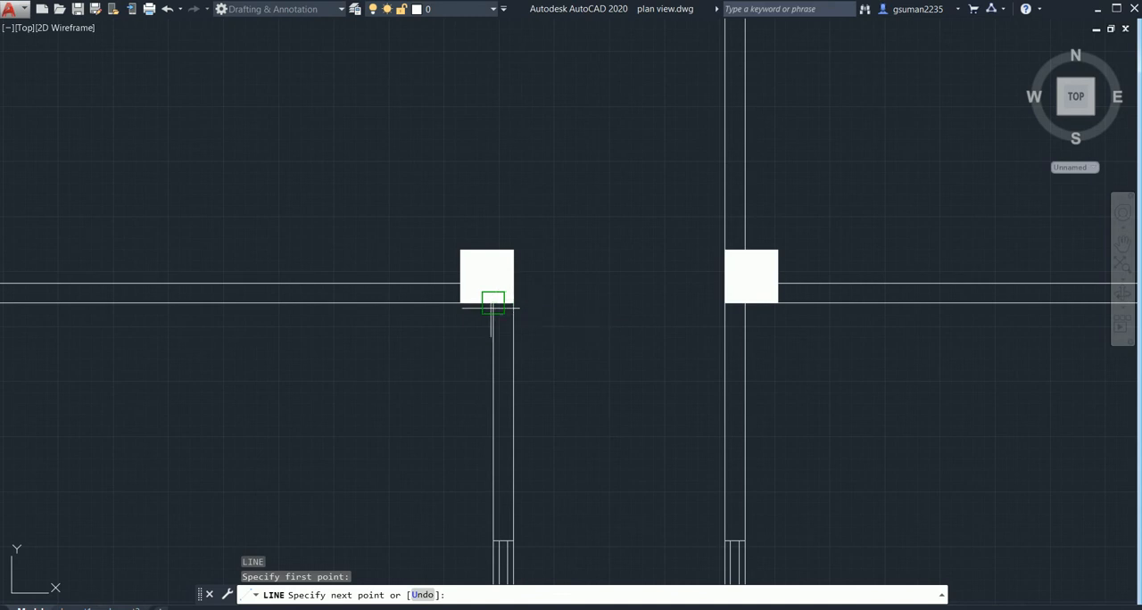
pyautogui.click(492, 303)
pyautogui.press('Escape')
# - Draw a line across the right front room's corridor wall where it meets the front face of its rear column
pyautogui.scroll(2, 517, 326)
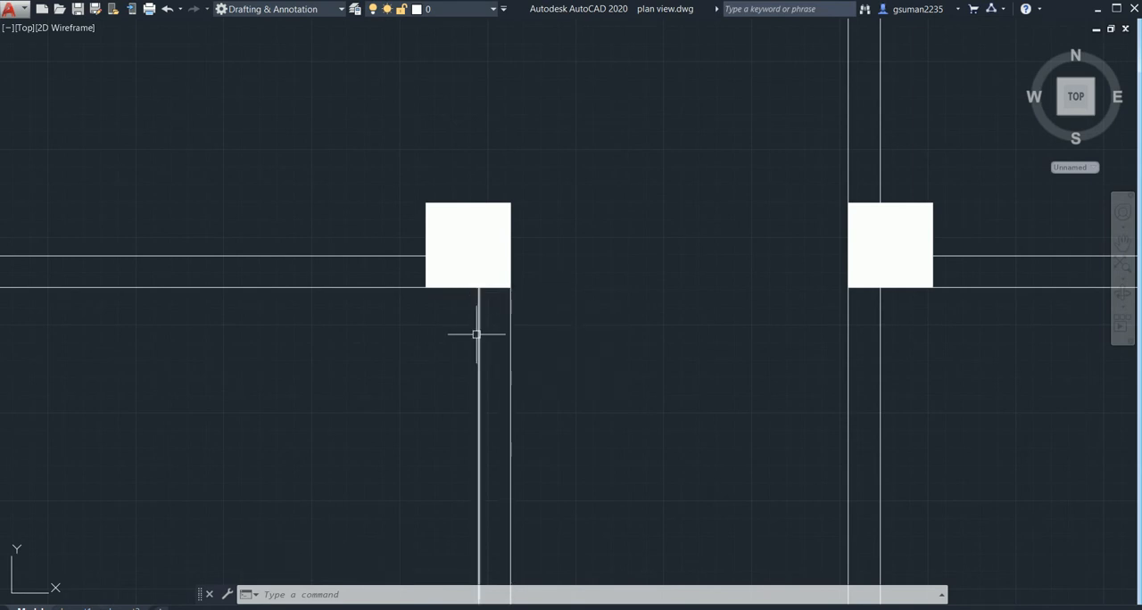
pyautogui.write('l')
pyautogui.press('Return')
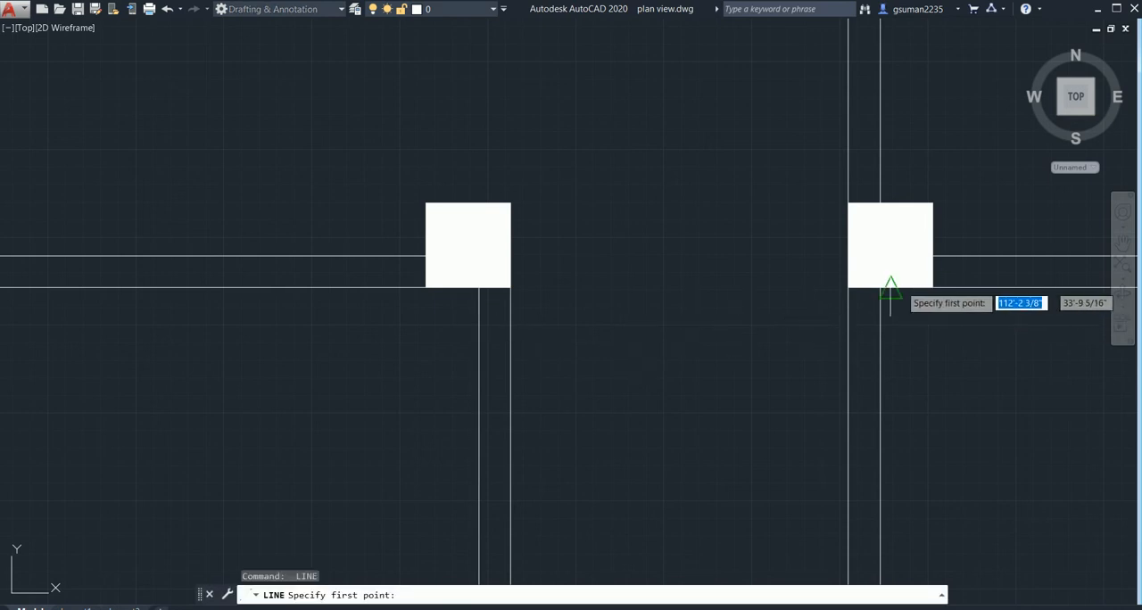
pyautogui.click(879, 286)
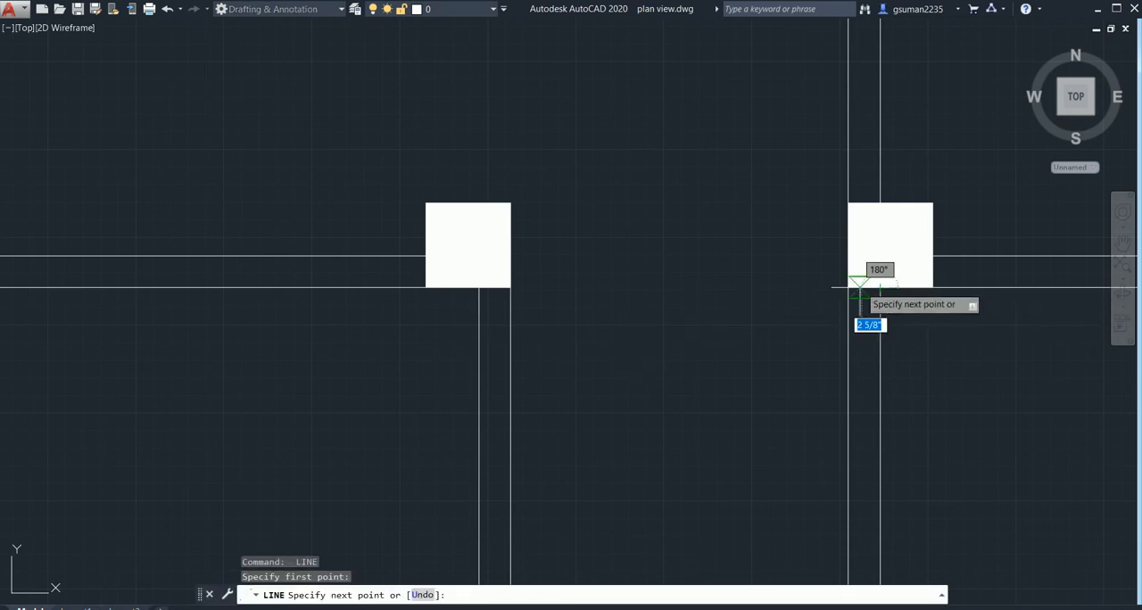
pyautogui.click(848, 287)
pyautogui.press('Return')
pyautogui.scroll(-2, 763, 342)
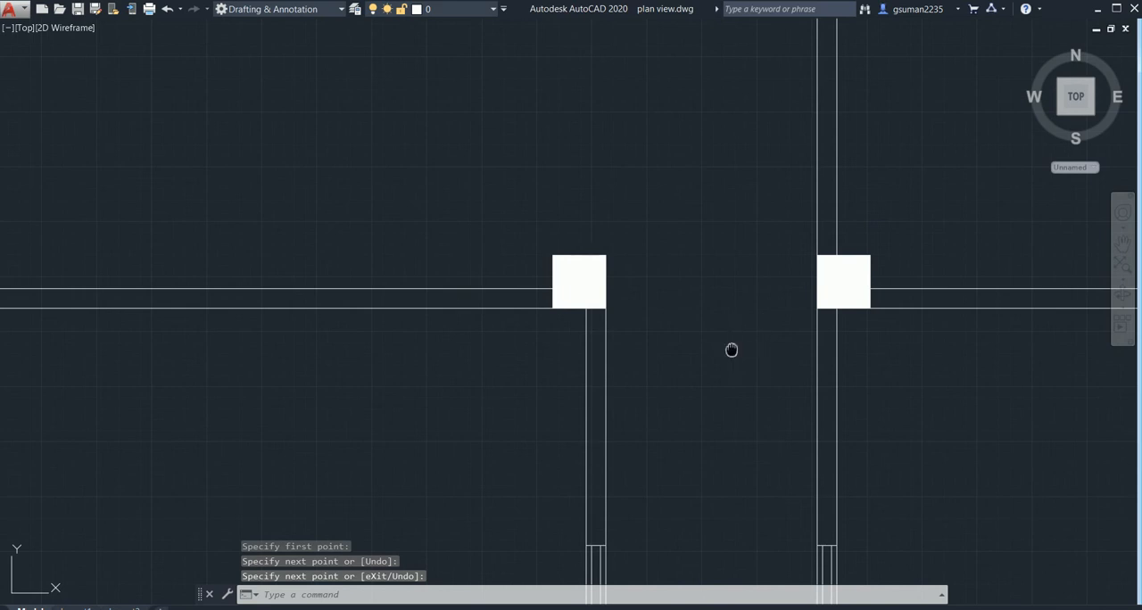
# - Draw a line across the right middle room's corridor wall along the front face of the column at its rear end
pyautogui.scroll(-4, 731, 350)
pyautogui.moveTo(730, 351); pyautogui.dragTo(707, 402, button='middle')
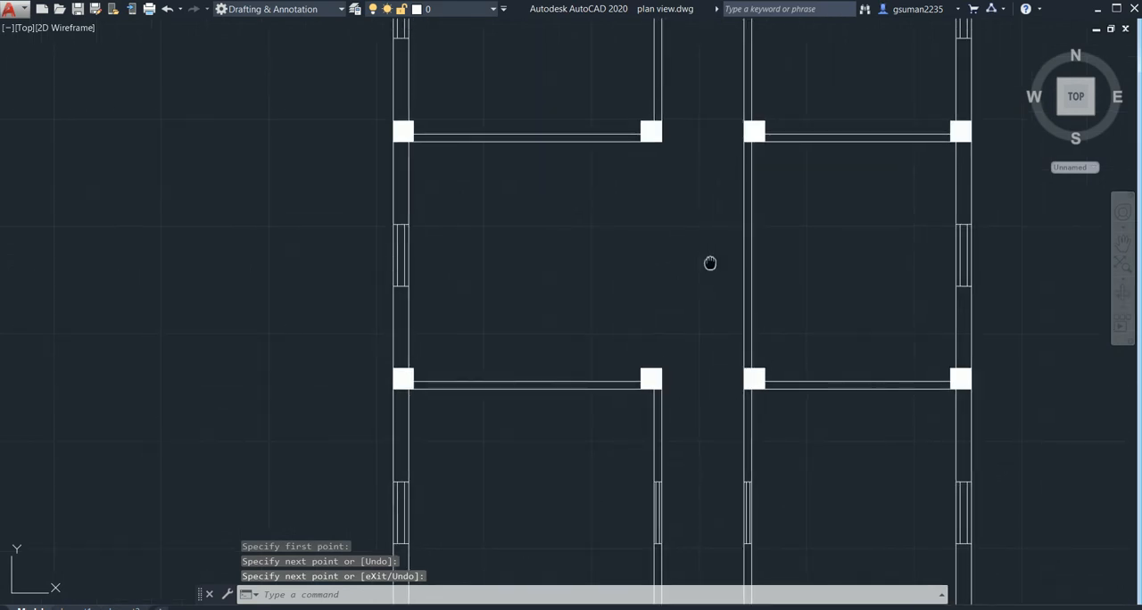
pyautogui.moveTo(710, 262); pyautogui.dragTo(675, 186, button='middle')
pyautogui.scroll(4, 726, 289)
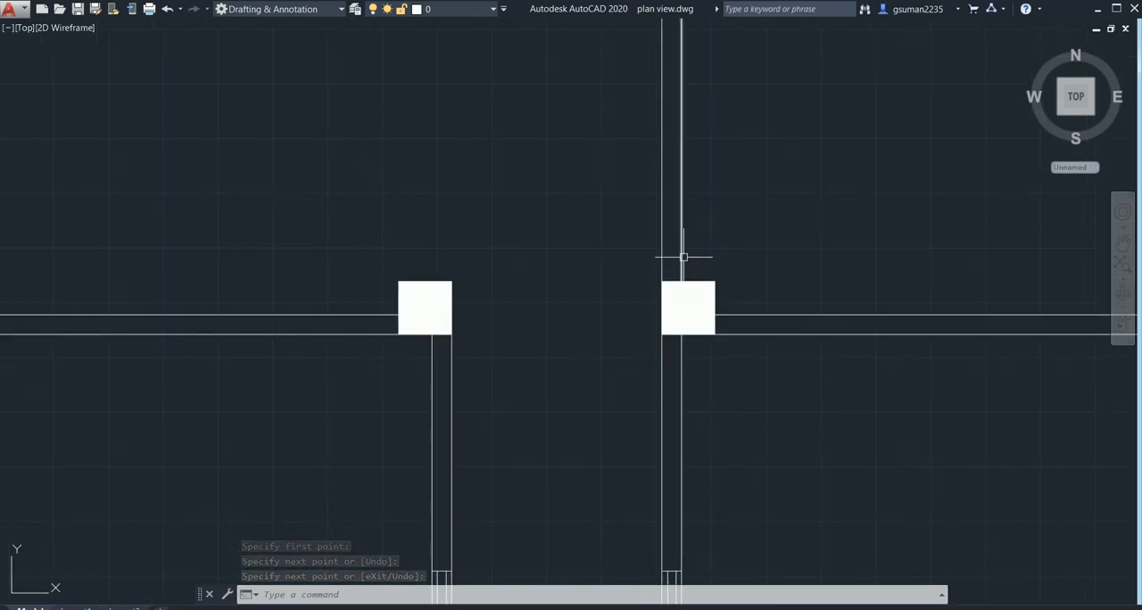
pyautogui.moveTo(684, 257); pyautogui.dragTo(722, 479, button='middle')
pyautogui.moveTo(770, 324); pyautogui.dragTo(792, 146, button='middle')
pyautogui.write('l')
pyautogui.press('Return')
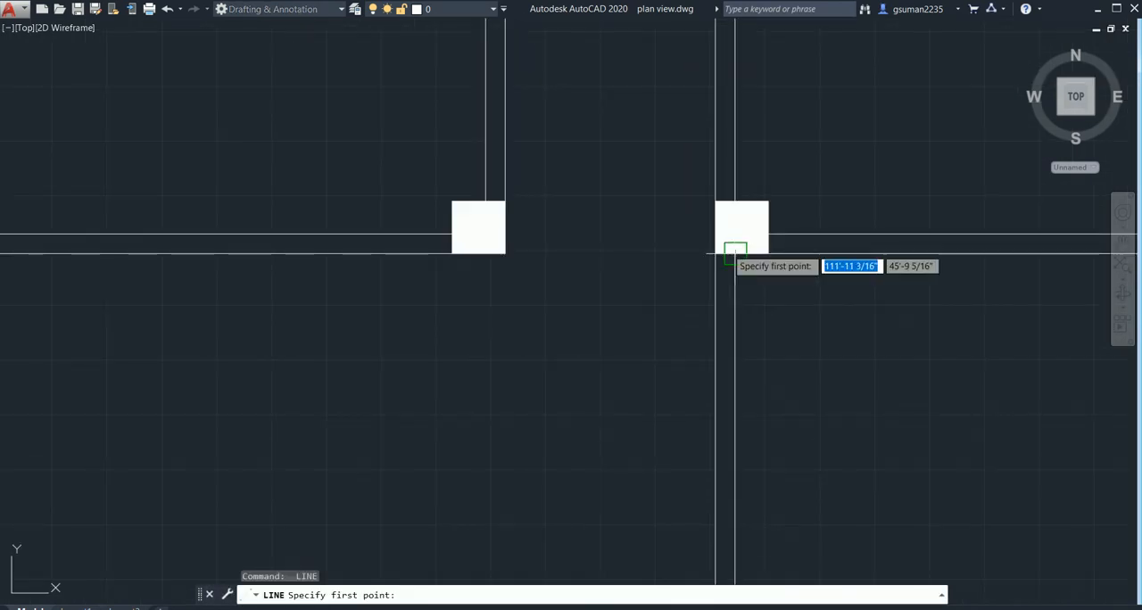
pyautogui.click(717, 254)
pyautogui.press('Return')
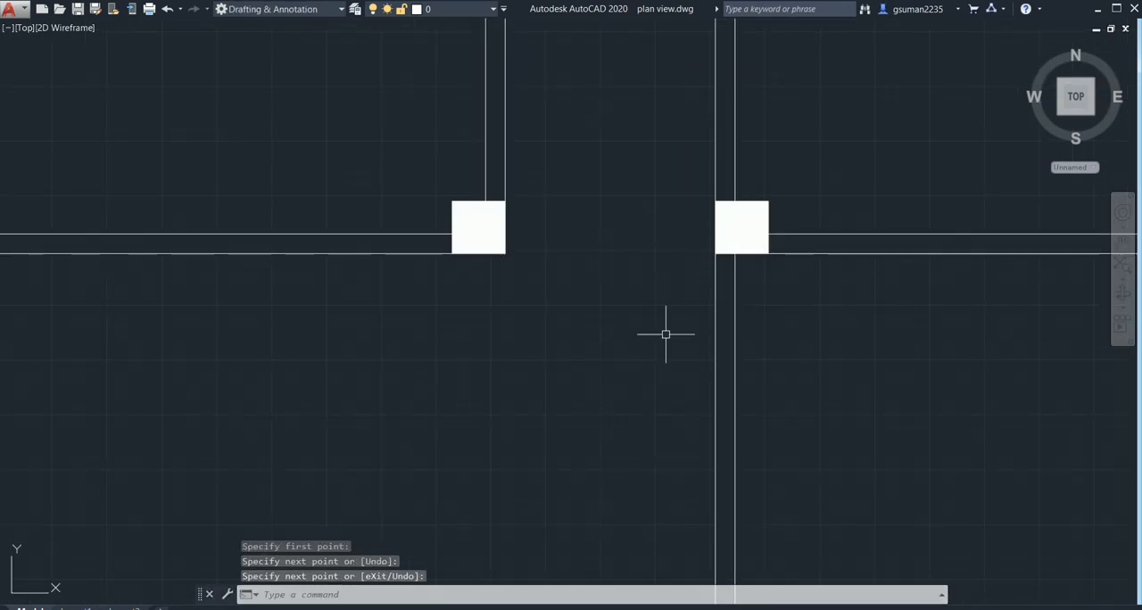
# - Draw a line across the corridor wall of the left room next to the staircase, along its front column's rear face
pyautogui.moveTo(666, 334); pyautogui.dragTo(667, 497, button='middle')
pyautogui.scroll(-2, 649, 346)
pyautogui.scroll(-3, 649, 346)
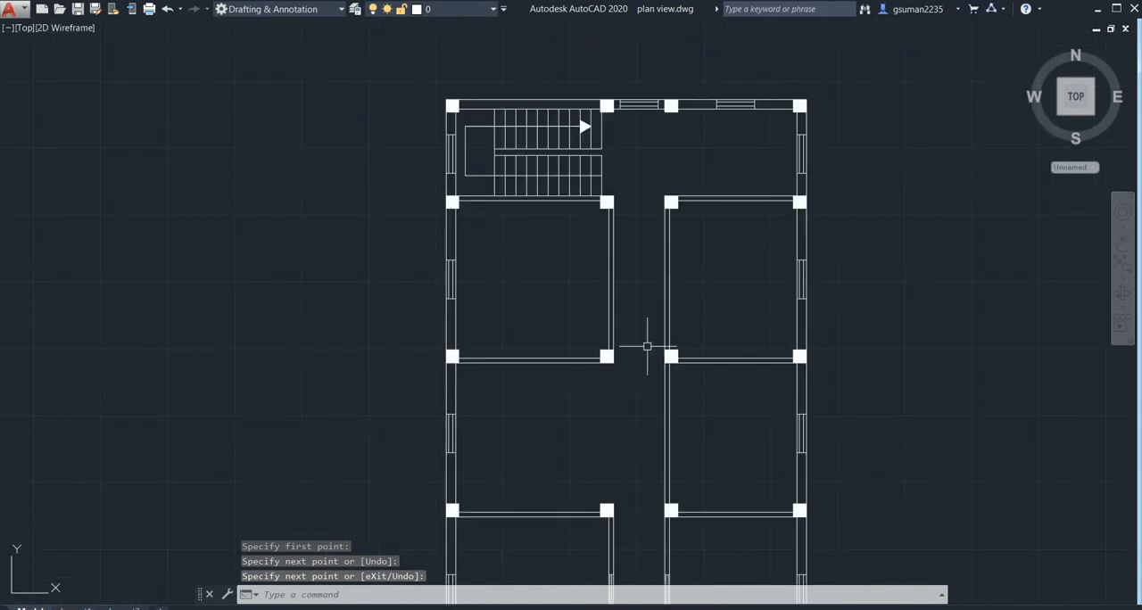
pyautogui.moveTo(647, 347); pyautogui.dragTo(642, 324, button='middle')
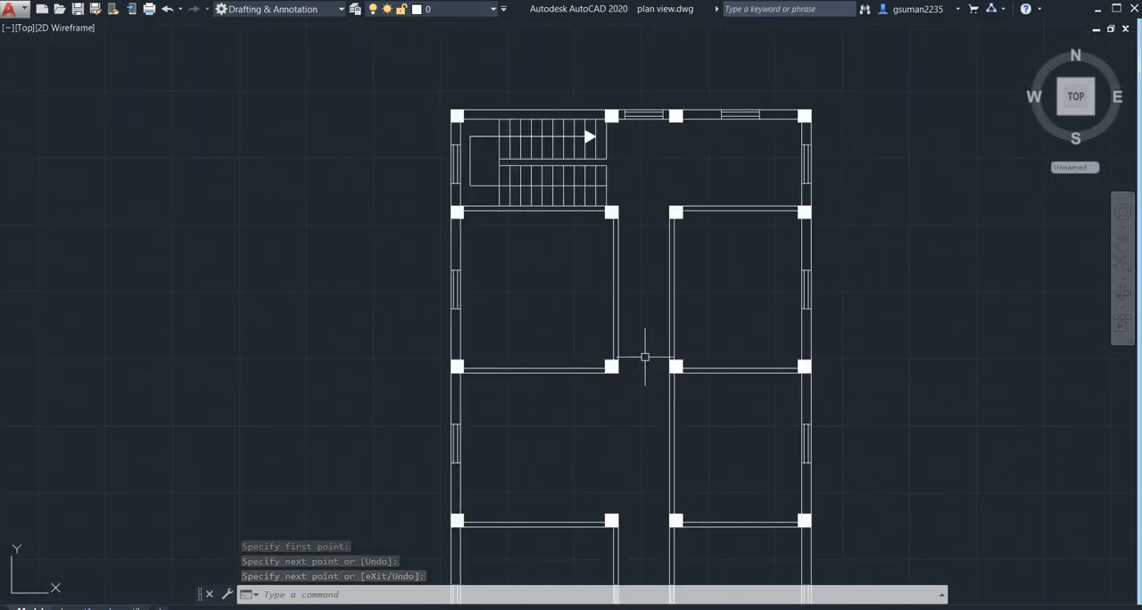
pyautogui.scroll(4, 625, 362)
pyautogui.write('l')
pyautogui.press('Return')
pyautogui.click(578, 367)
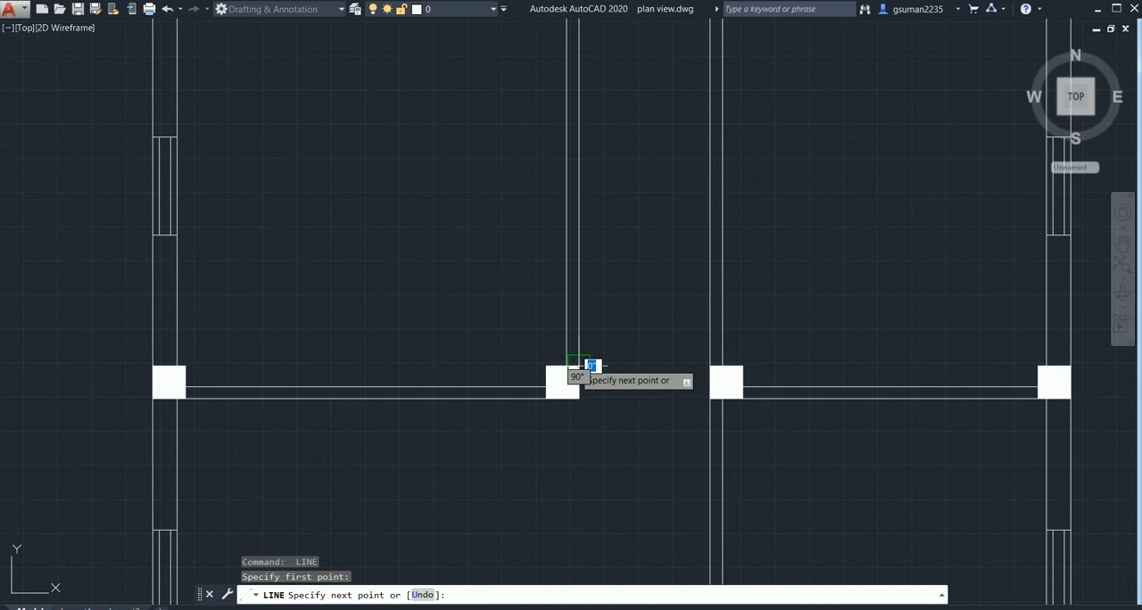
pyautogui.click(578, 398)
pyautogui.press('Return')
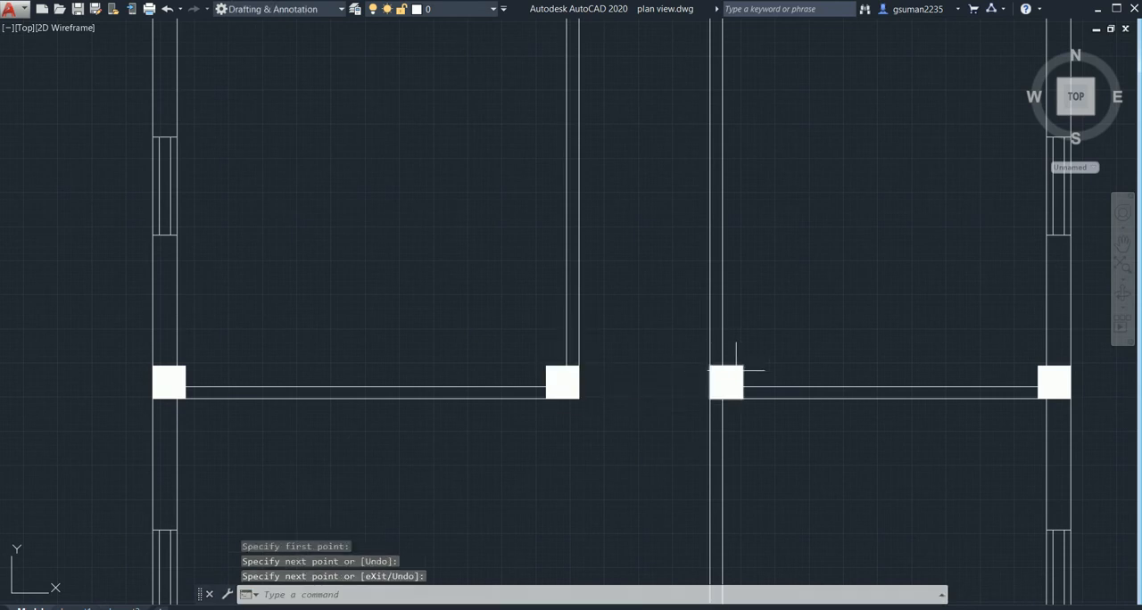
# - Draw a matching line across the right rear room's corridor wall along the rear face of its front column
pyautogui.press('Return')
pyautogui.click(722, 367)
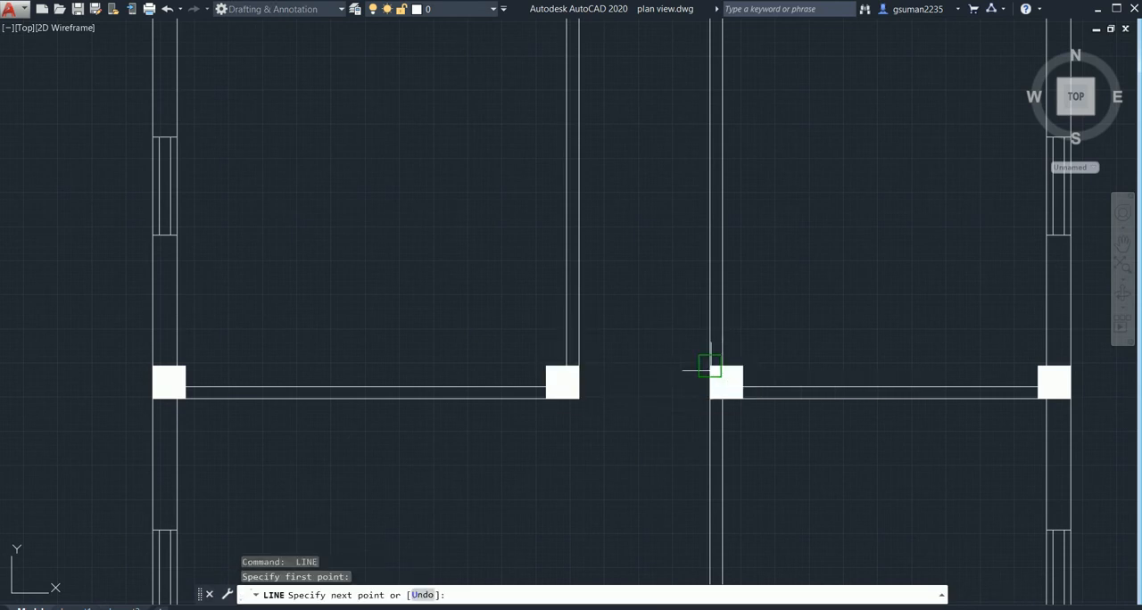
pyautogui.click(722, 366)
pyautogui.press('Escape')
pyautogui.scroll(-4, 615, 424)
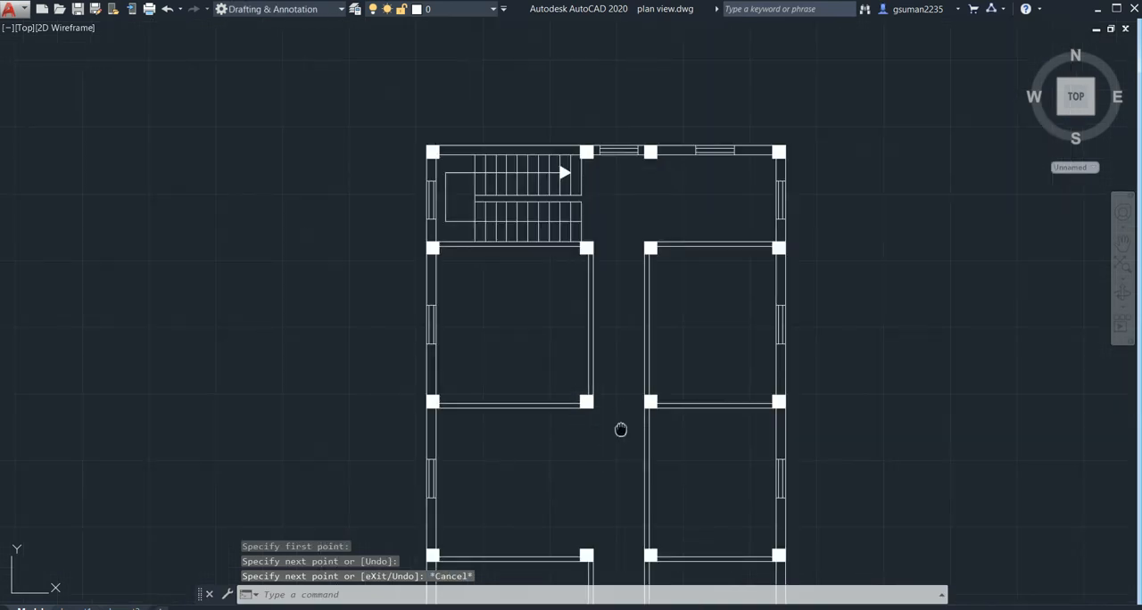
# - Offset the lines at the rear columns of both front rooms' corridor walls by 3' towards the front to mark door widths
pyautogui.moveTo(619, 428); pyautogui.dragTo(632, 339, button='middle')
pyautogui.moveTo(627, 439); pyautogui.dragTo(634, 480, button='middle')
pyautogui.write('o')
pyautogui.press('Return')
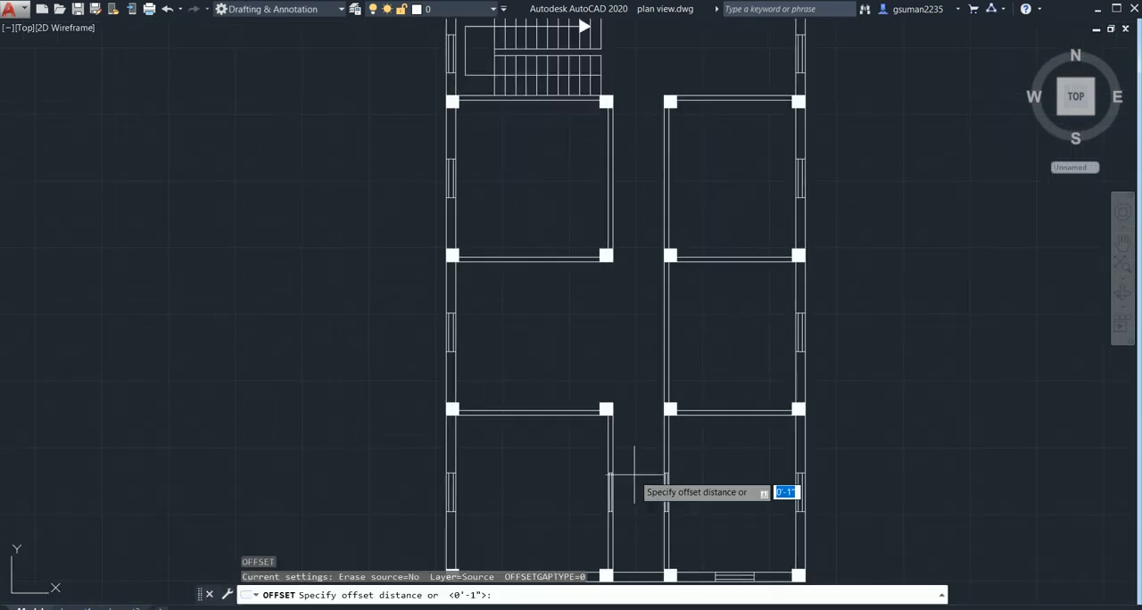
pyautogui.scroll(4, 623, 460)
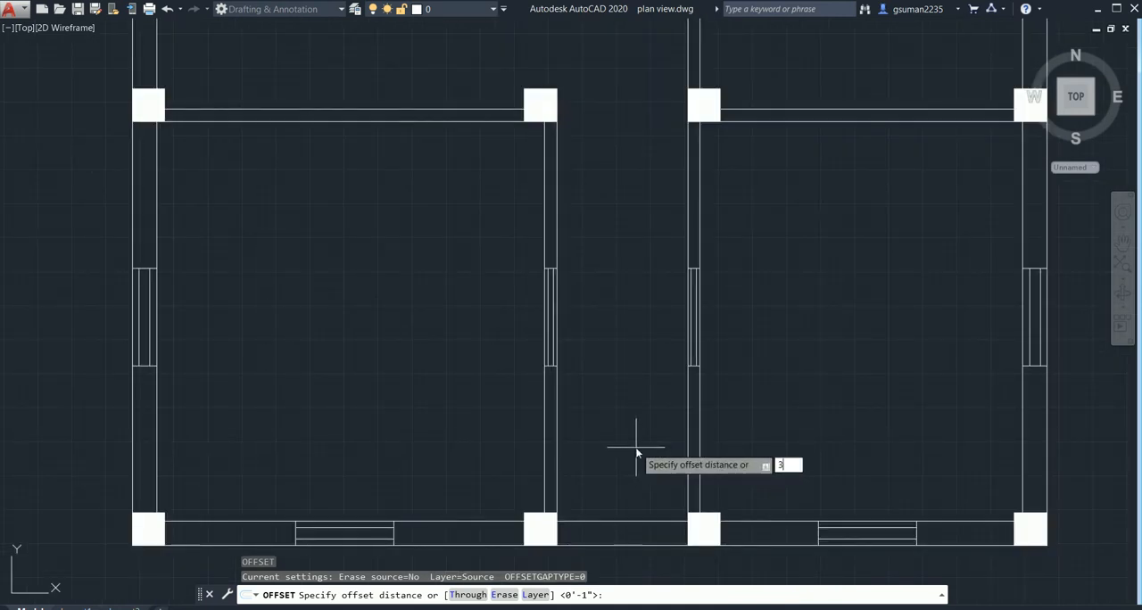
pyautogui.write("3'")
pyautogui.press('Return')
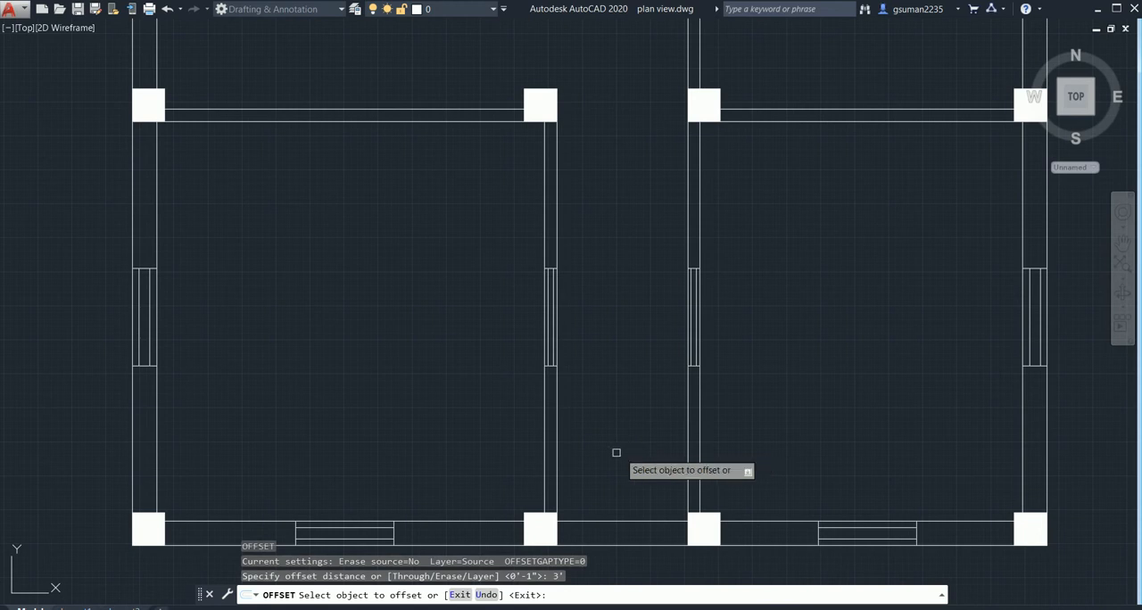
pyautogui.scroll(2, 591, 477)
pyautogui.moveTo(583, 484); pyautogui.dragTo(578, 371, button='middle')
pyautogui.moveTo(571, 153); pyautogui.dragTo(584, 395, button='middle')
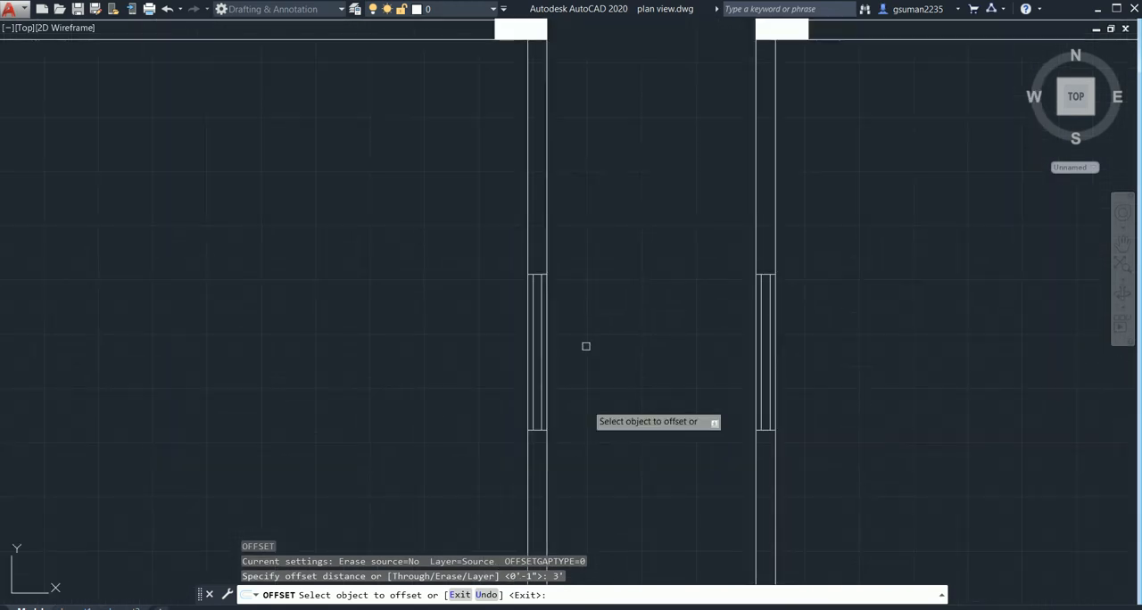
pyautogui.moveTo(600, 202); pyautogui.dragTo(627, 326, button='middle')
pyautogui.scroll(1, 560, 163)
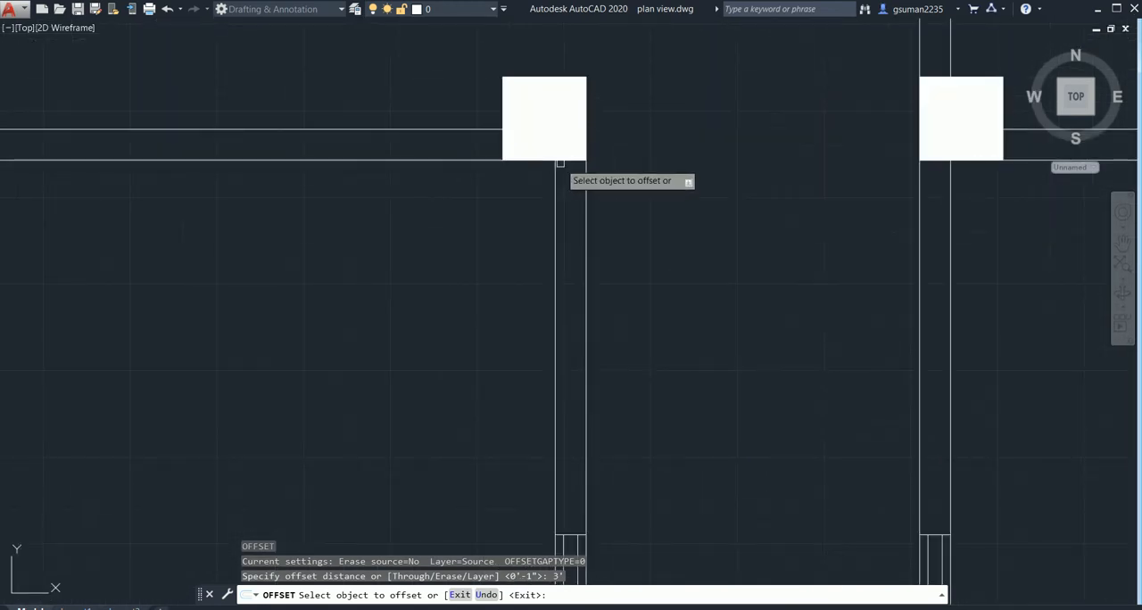
pyautogui.click(565, 163)
pyautogui.click(558, 265)
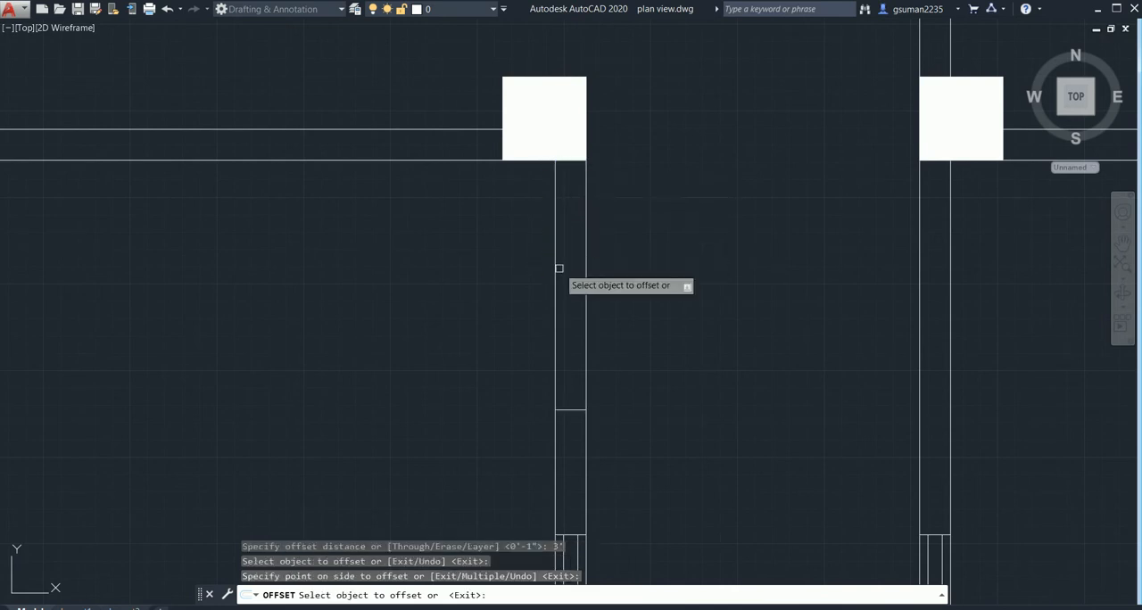
pyautogui.click(935, 160)
pyautogui.click(934, 222)
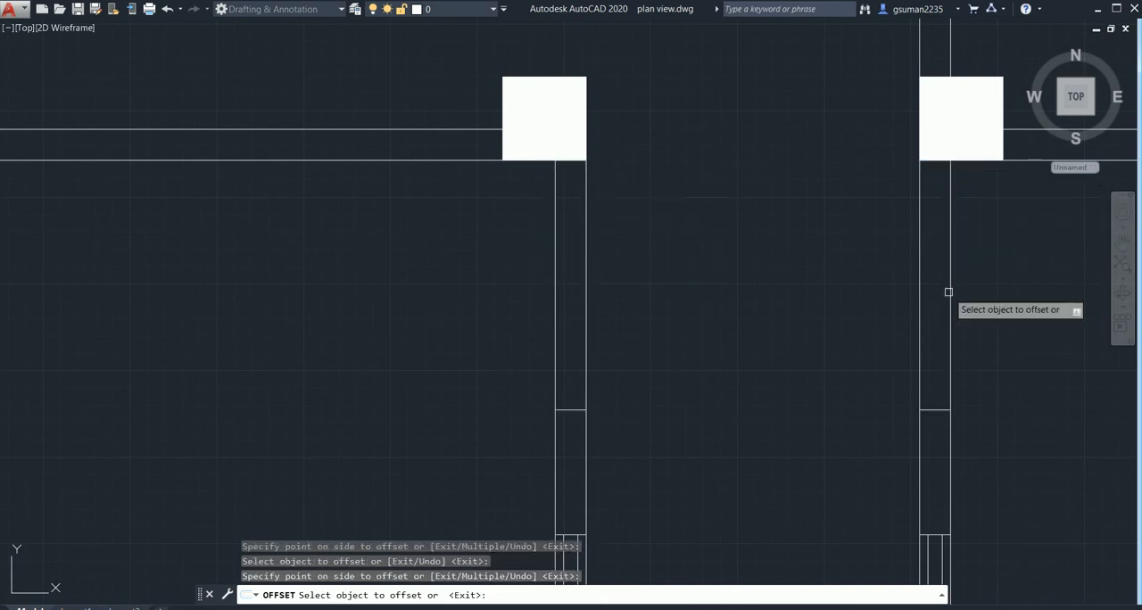
pyautogui.moveTo(800, 277); pyautogui.dragTo(676, 455, button='middle')
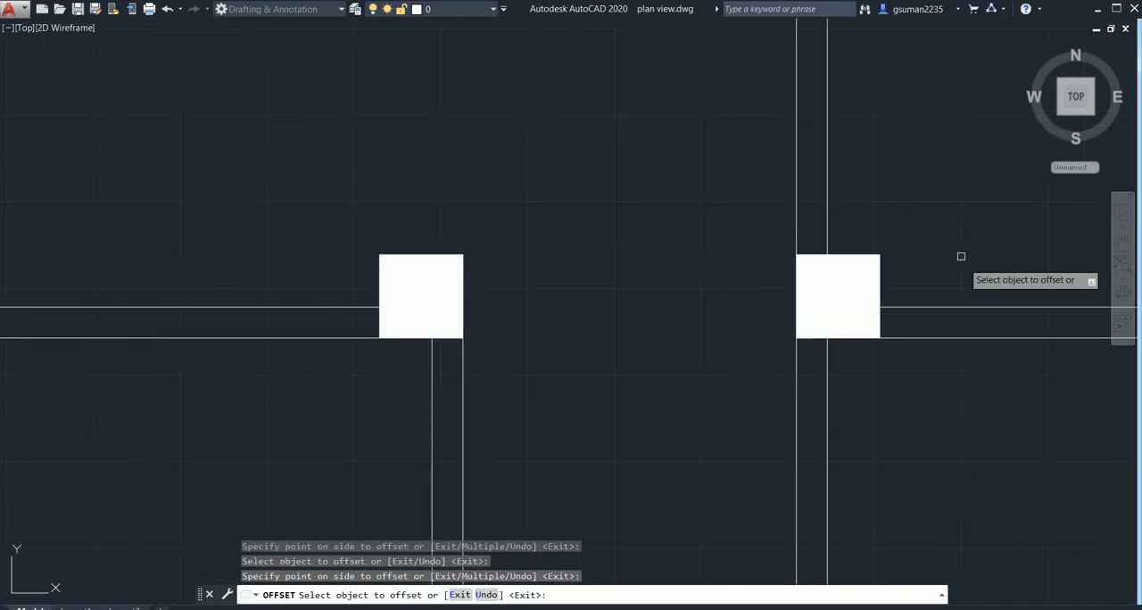
pyautogui.click(826, 237)
pyautogui.scroll(-4, 826, 207)
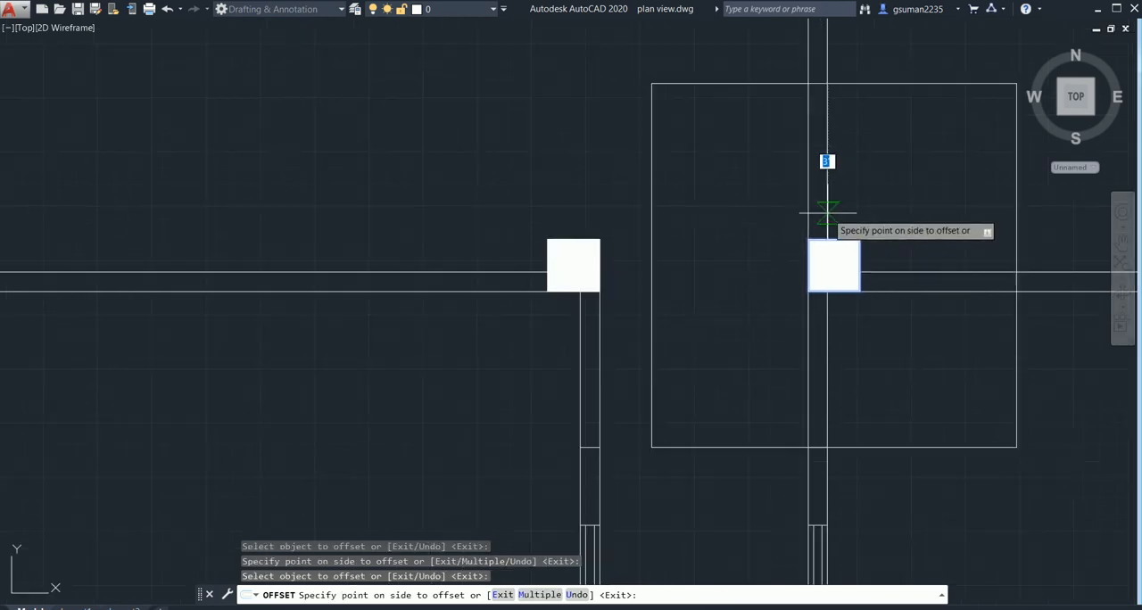
pyautogui.press('Escape')
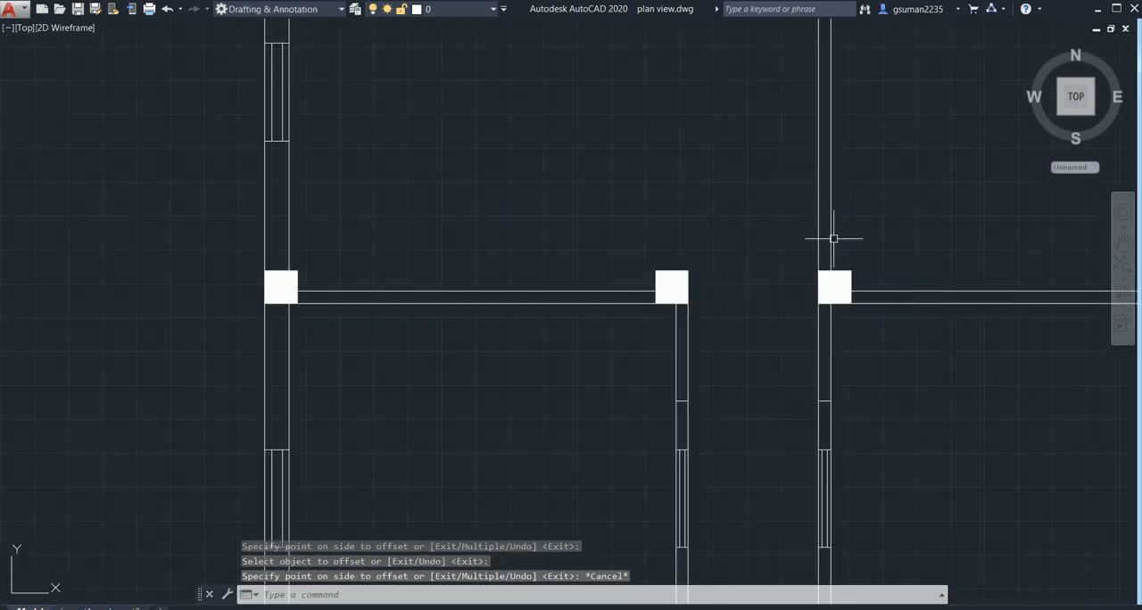
# - Offset the line at the rear column of the right middle room's corridor wall by 3' towards the front
pyautogui.moveTo(845, 231); pyautogui.dragTo(709, 355, button='middle')
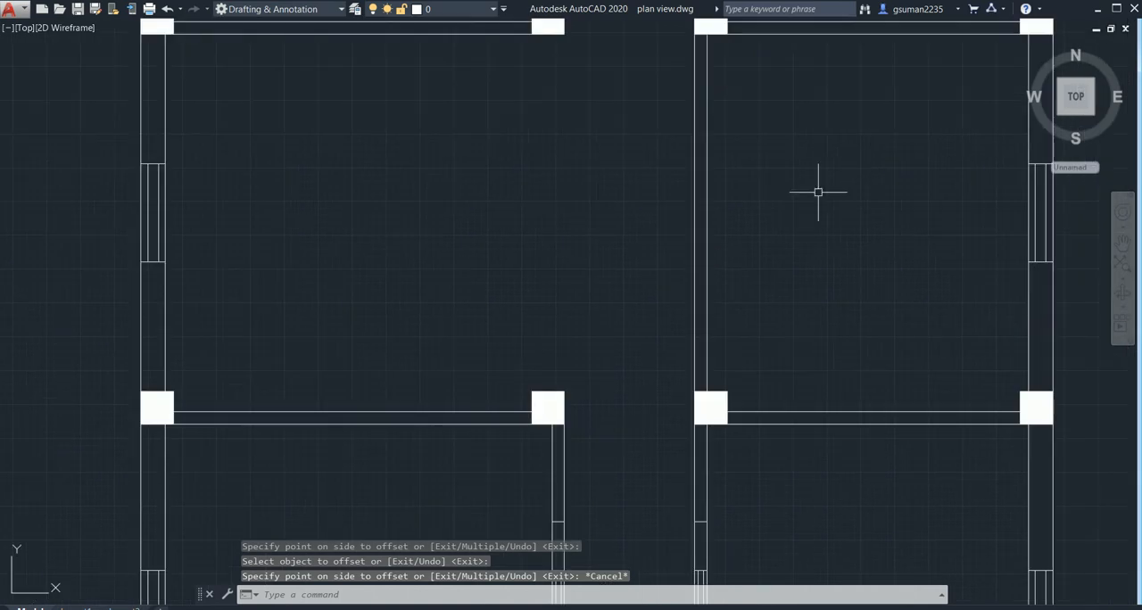
pyautogui.moveTo(821, 189); pyautogui.dragTo(823, 328, button='middle')
pyautogui.press('Return')
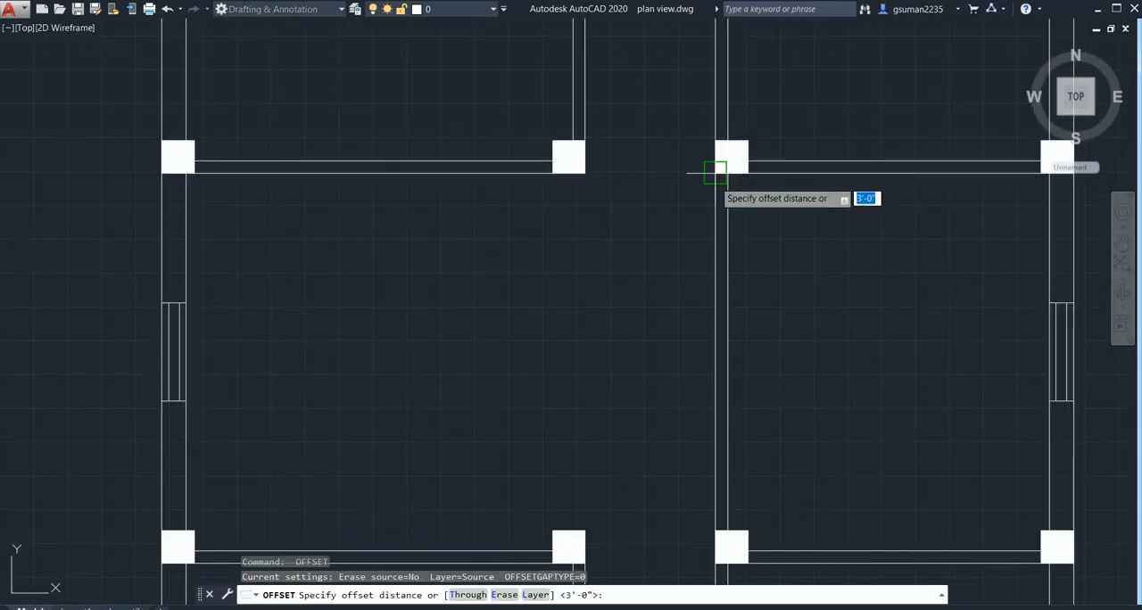
pyautogui.scroll(2, 716, 177)
pyautogui.press('Return')
pyautogui.click(723, 169)
pyautogui.click(724, 244)
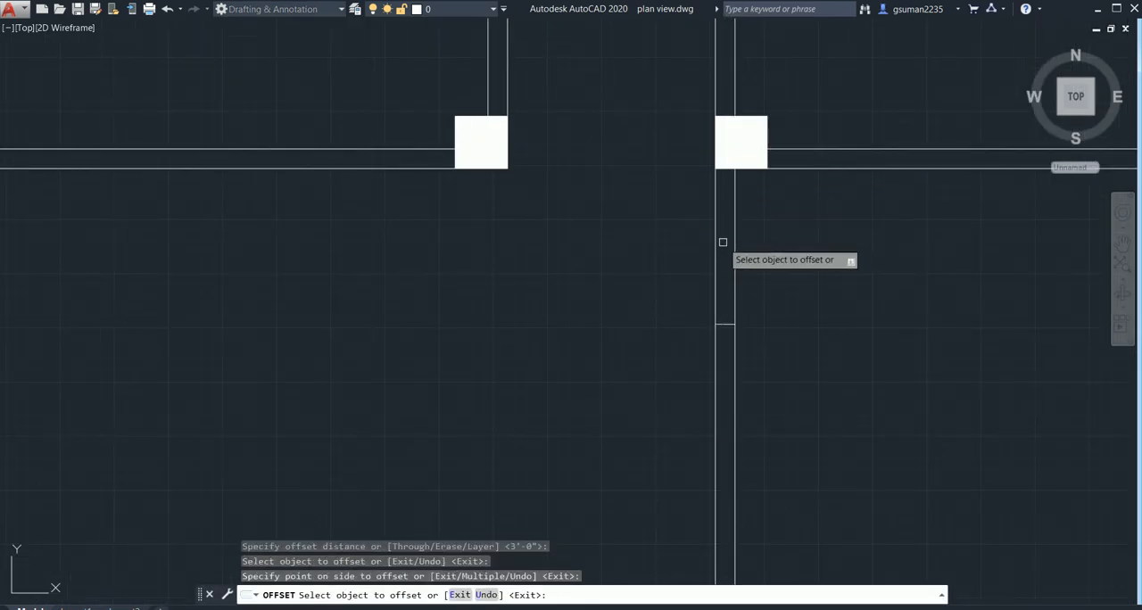
# - Offset the lines at the front columns of both rear rooms' corridor walls by 3' towards the back of the house
pyautogui.moveTo(502, 146); pyautogui.dragTo(536, 349, button='middle')
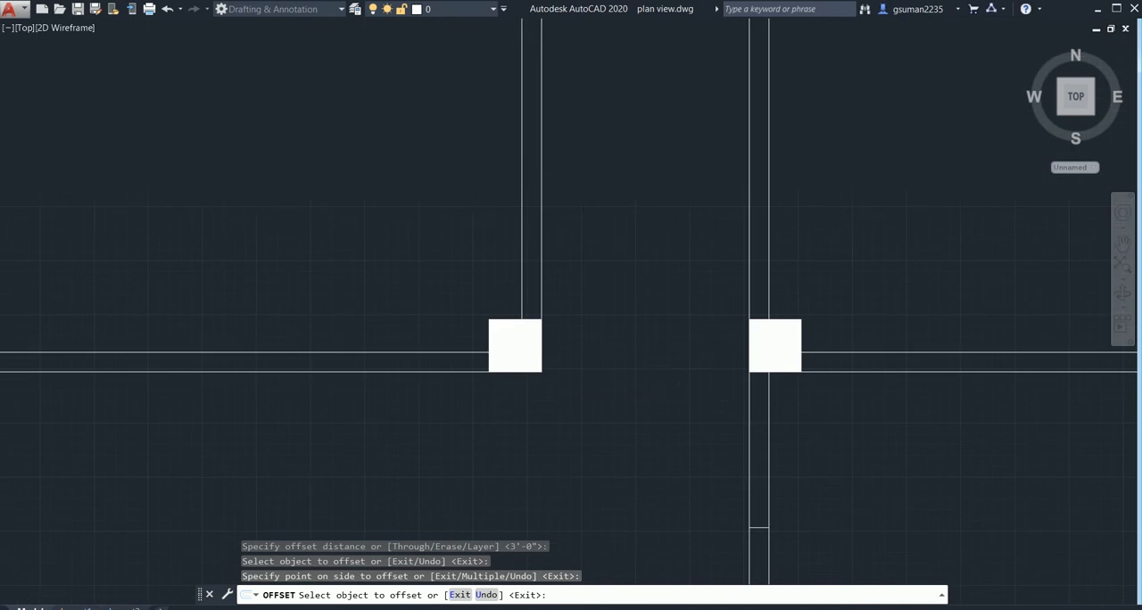
pyautogui.click(530, 319)
pyautogui.click(562, 184)
pyautogui.moveTo(622, 366); pyautogui.dragTo(625, 381, button='middle')
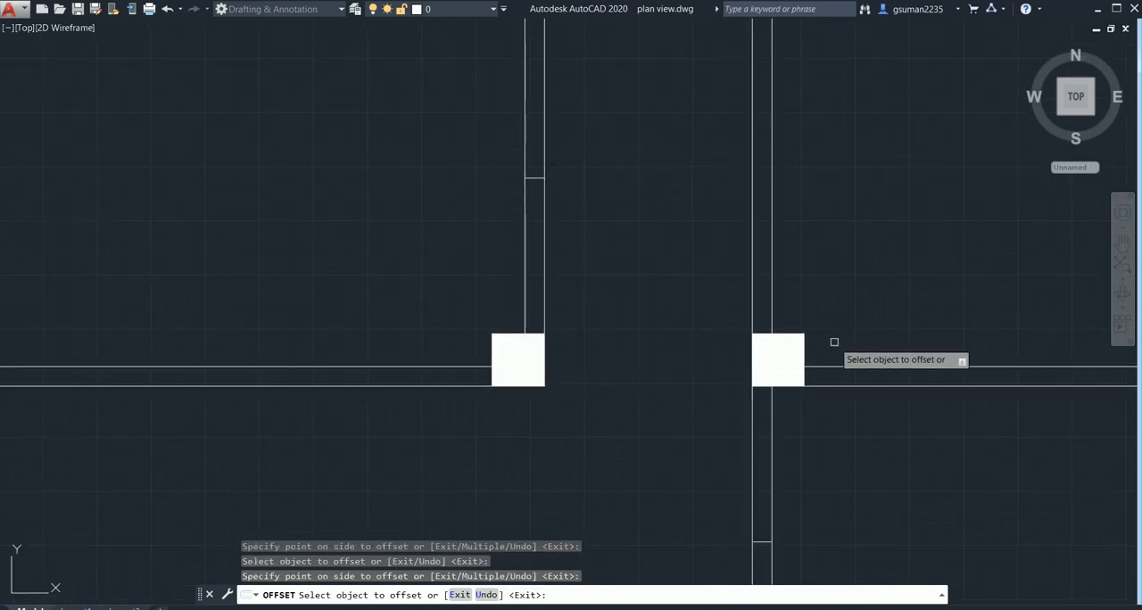
pyautogui.click(754, 339)
pyautogui.click(777, 178)
pyautogui.scroll(-2, 846, 269)
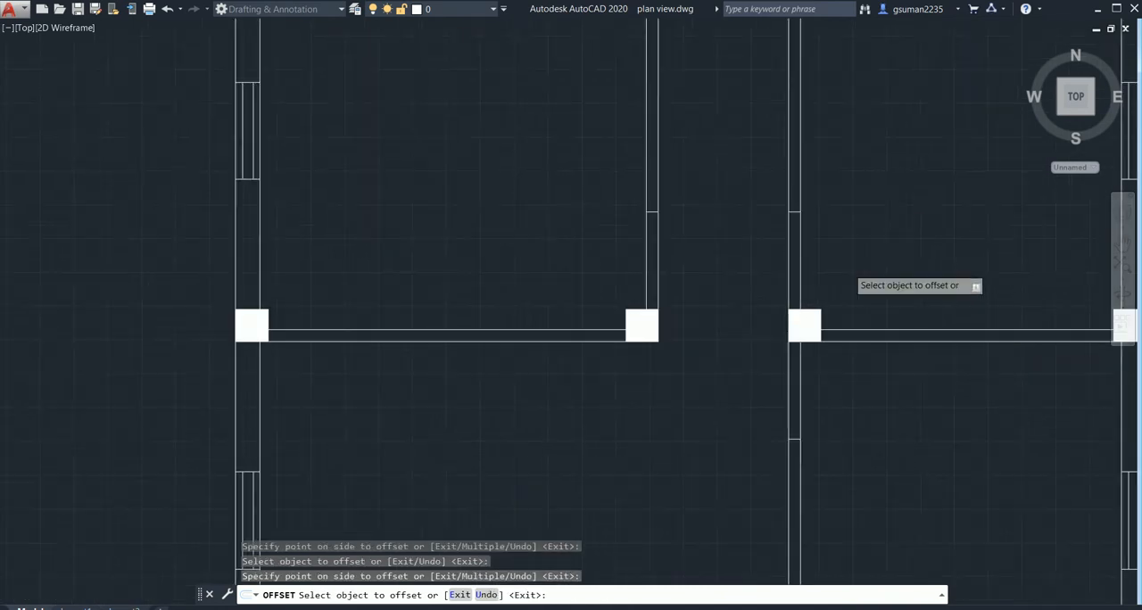
pyautogui.scroll(-4, 820, 303)
pyautogui.press('Escape')
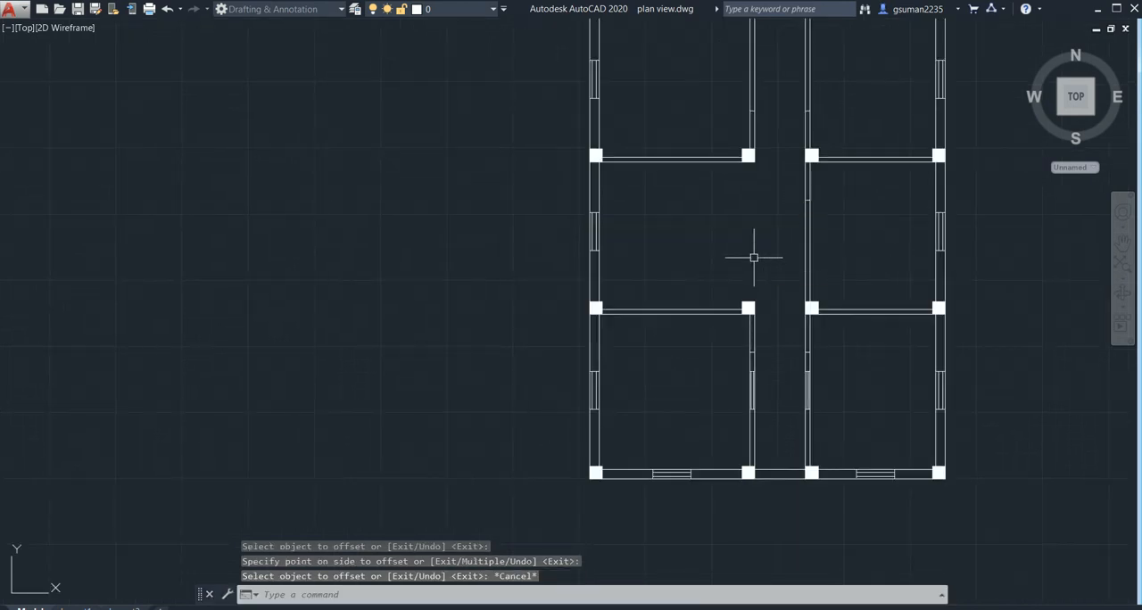
pyautogui.scroll(3, 740, 259)
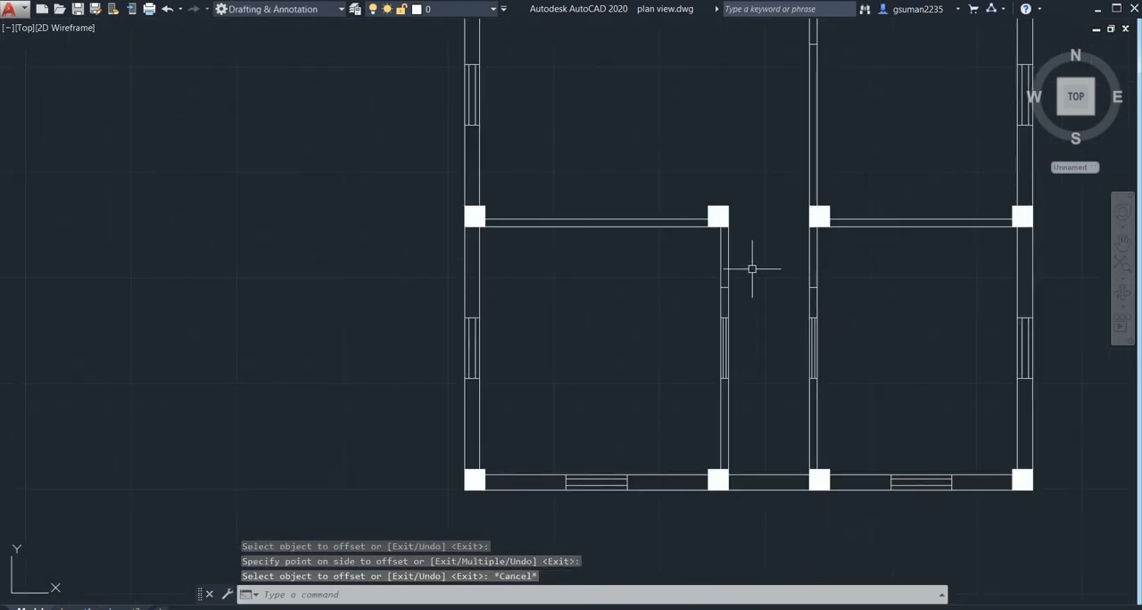
# - Trim the wall lines between the rear columns and the 3' marks to open the doors in both front rooms' corridor walls
pyautogui.press('Return')
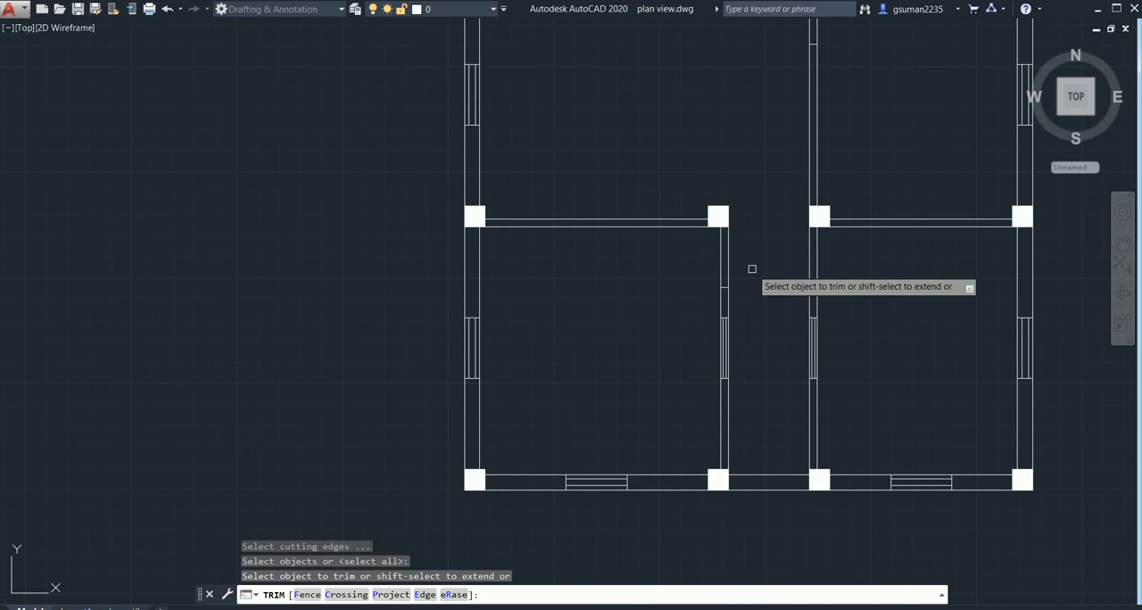
pyautogui.click(752, 269)
pyautogui.click(674, 274)
pyautogui.click(844, 248)
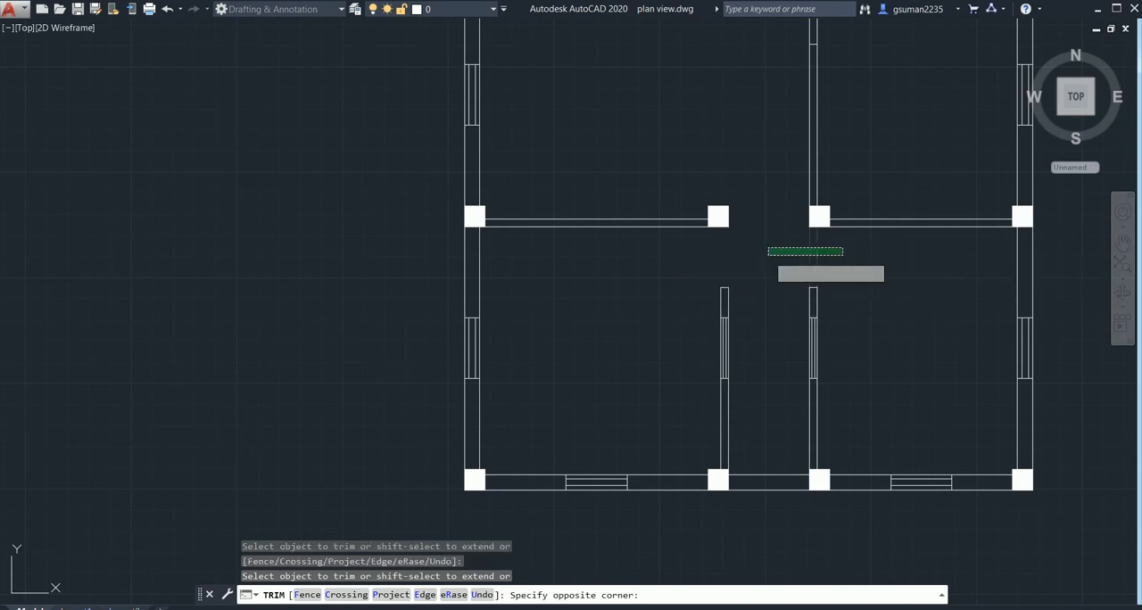
pyautogui.click(768, 255)
# - Trim the 3' door openings out of the corridor walls of the right middle room and both rear rooms
pyautogui.moveTo(841, 257); pyautogui.dragTo(698, 575, button='middle')
pyautogui.click(720, 318)
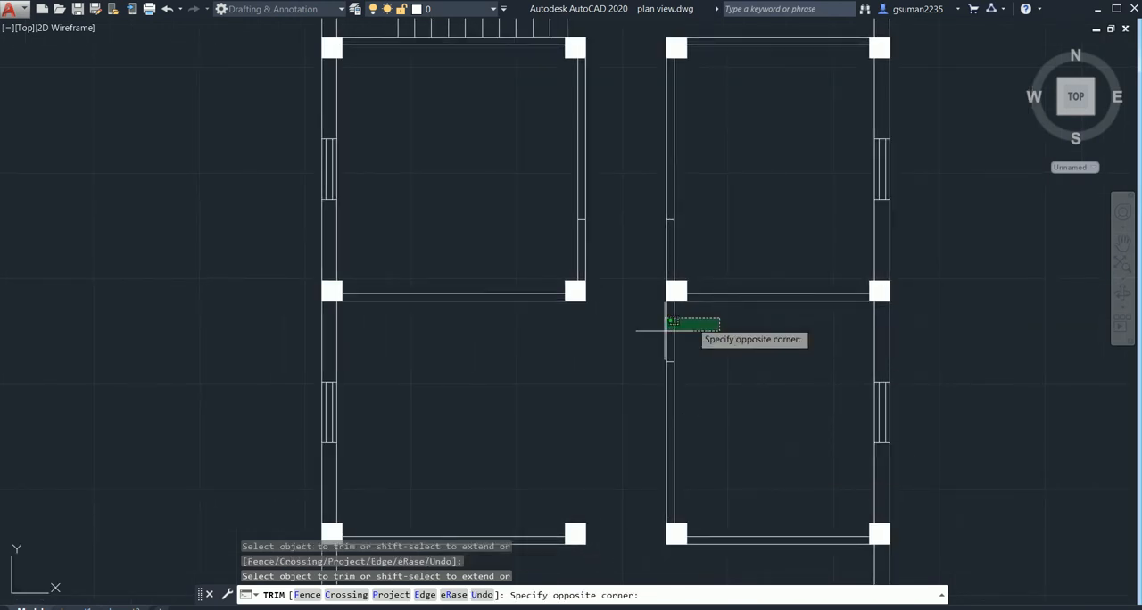
pyautogui.click(666, 331)
pyautogui.click(718, 211)
pyautogui.click(557, 272)
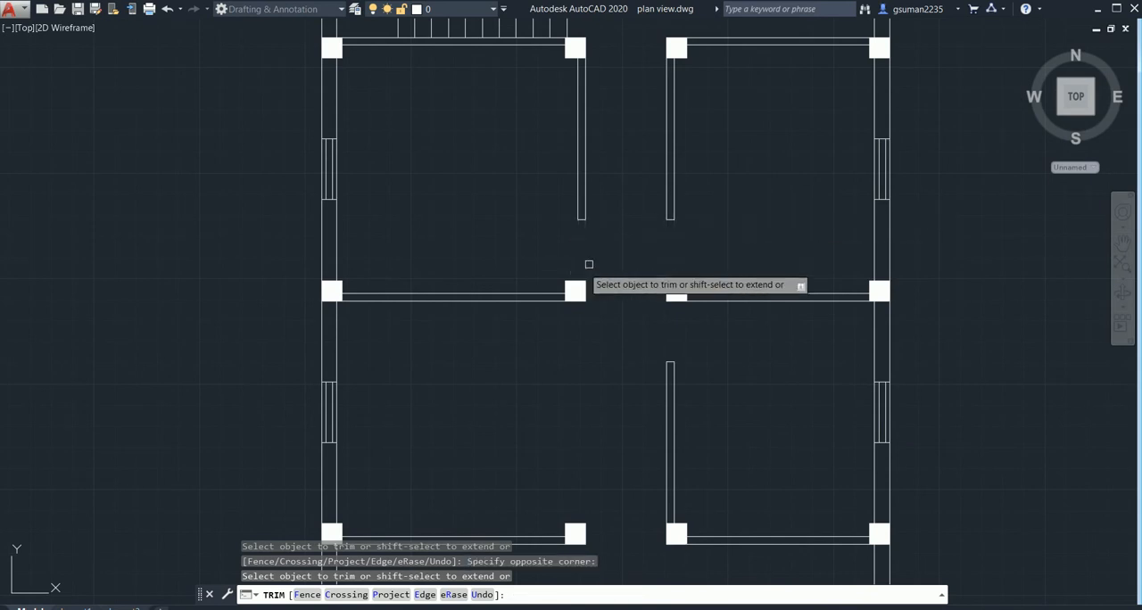
pyautogui.scroll(-3, 675, 276)
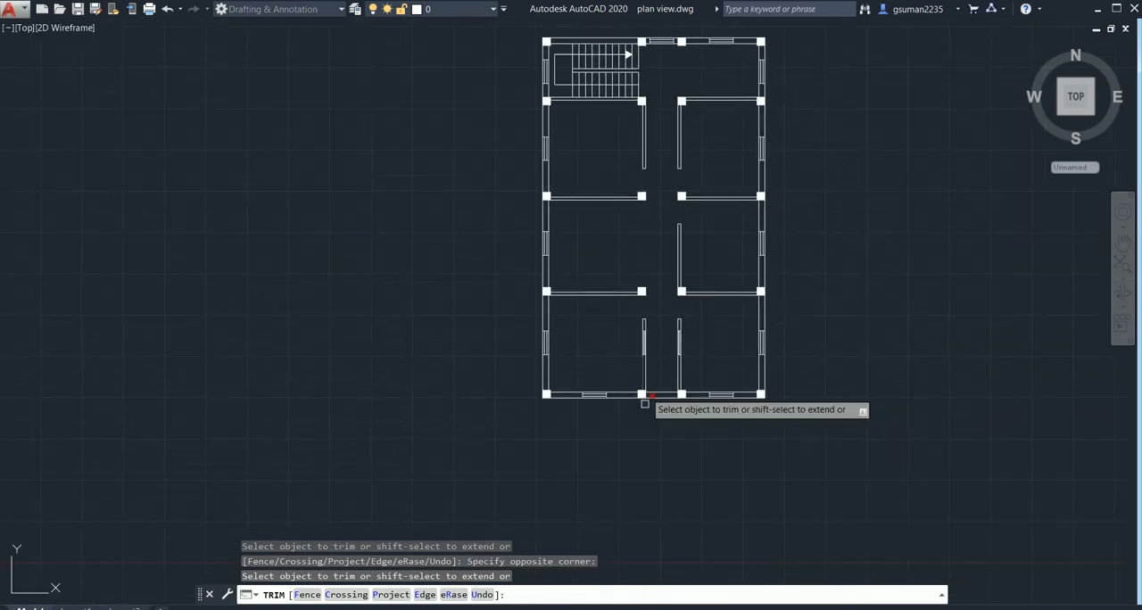
pyautogui.moveTo(645, 403); pyautogui.dragTo(658, 329, button='middle')
pyautogui.press('Escape')
# - Erase the two front wall lines between the corridor's columns to open the entrance
pyautogui.scroll(4, 663, 331)
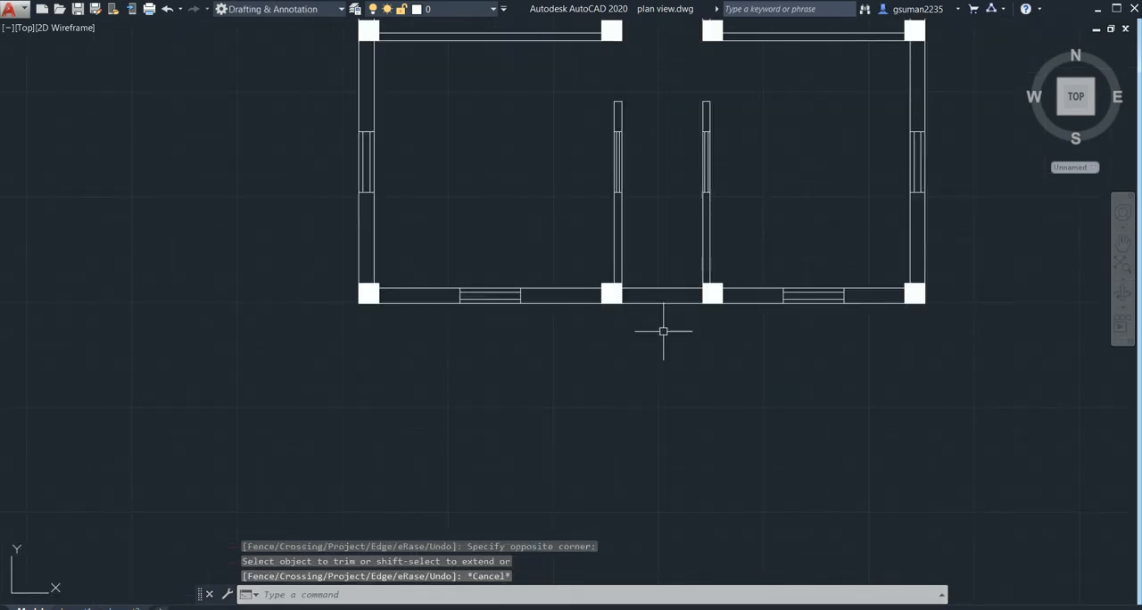
pyautogui.click(663, 304)
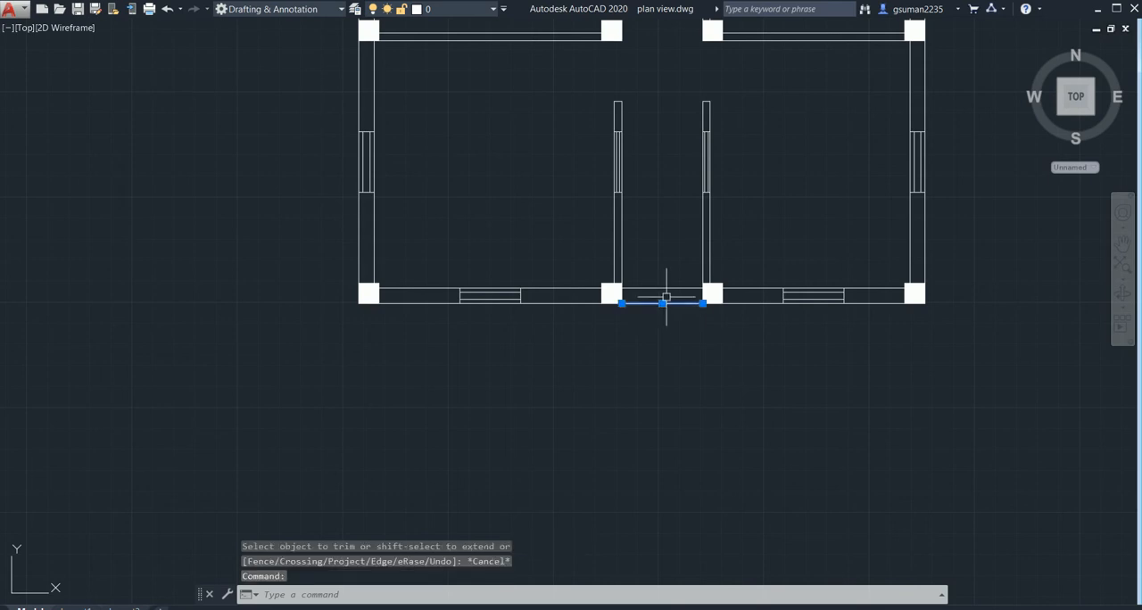
pyautogui.click(665, 289)
pyautogui.press('Delete')
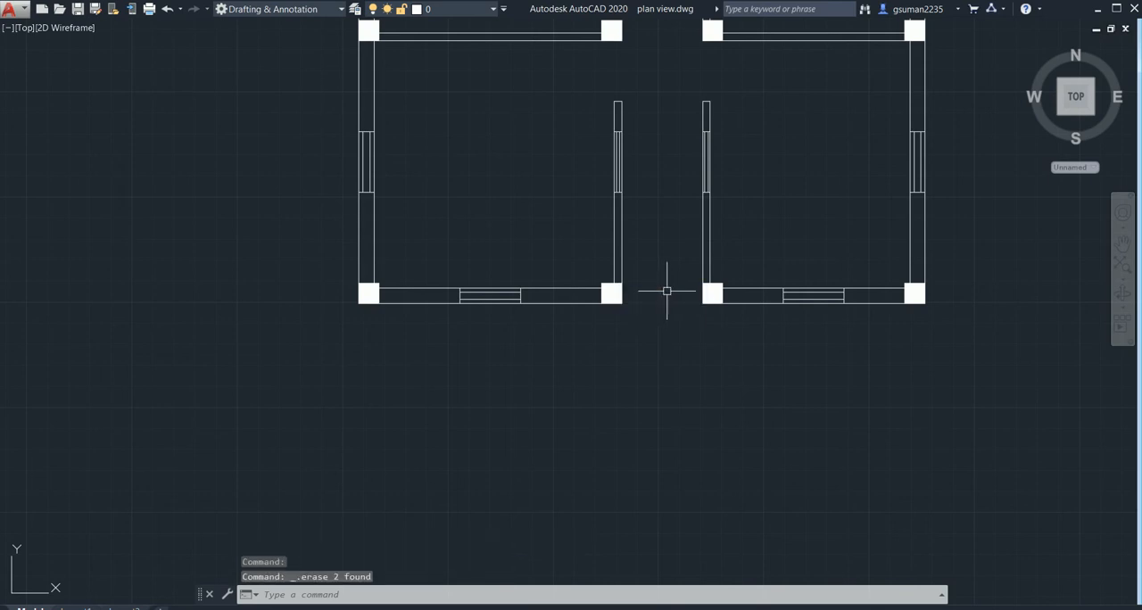
pyautogui.scroll(-4, 668, 288)
pyautogui.moveTo(695, 314); pyautogui.dragTo(611, 411, button='middle')
pyautogui.moveTo(626, 352); pyautogui.dragTo(626, 339, button='middle')
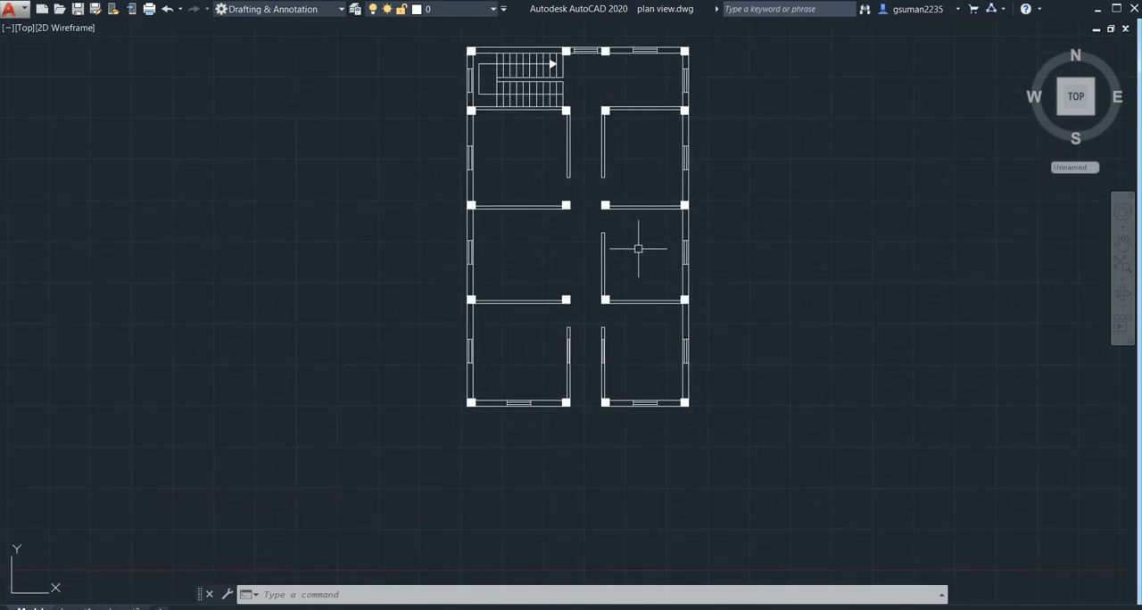
pyautogui.moveTo(638, 248); pyautogui.dragTo(637, 230, button='middle')
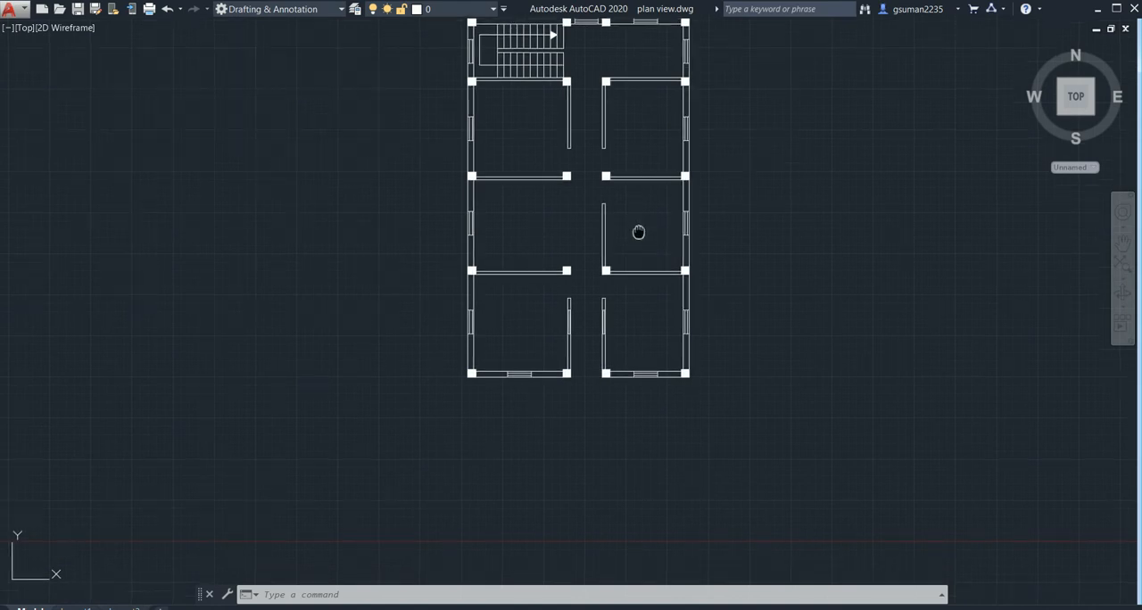
# - Offset the inner faces of the right middle room's corridor wall and front partition by 2' into the room
pyautogui.scroll(2, 614, 239)
pyautogui.scroll(2, 612, 231)
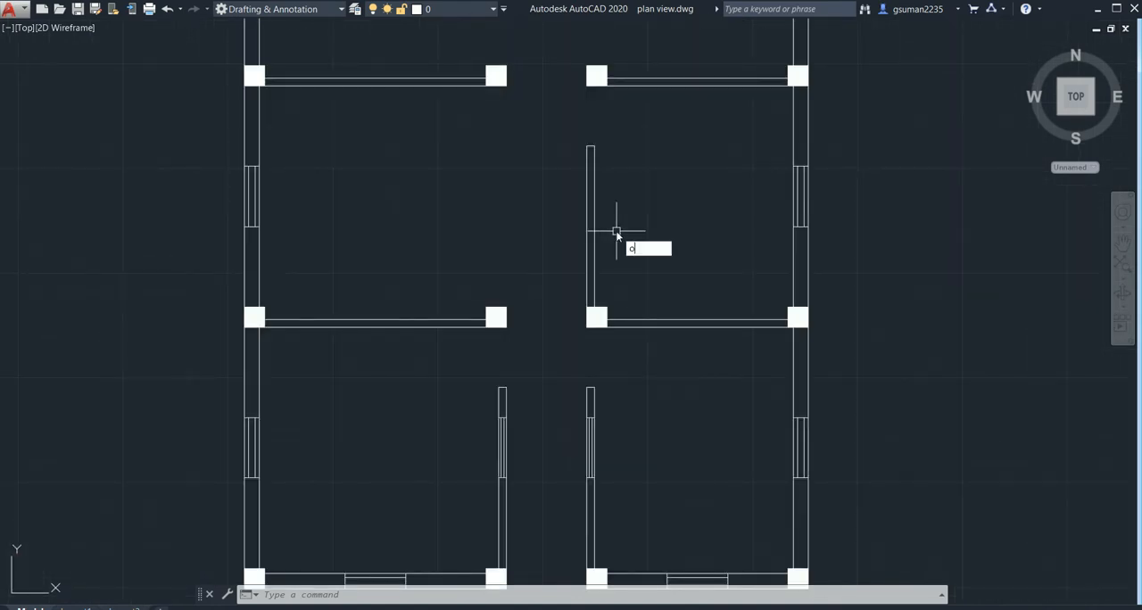
pyautogui.press('Return')
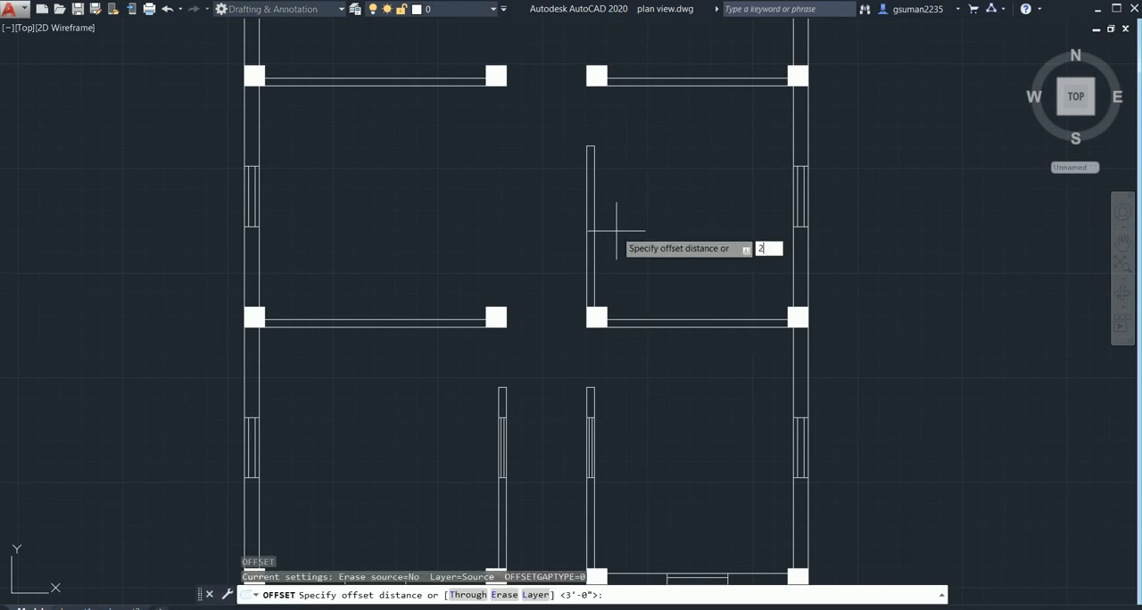
pyautogui.press('Return')
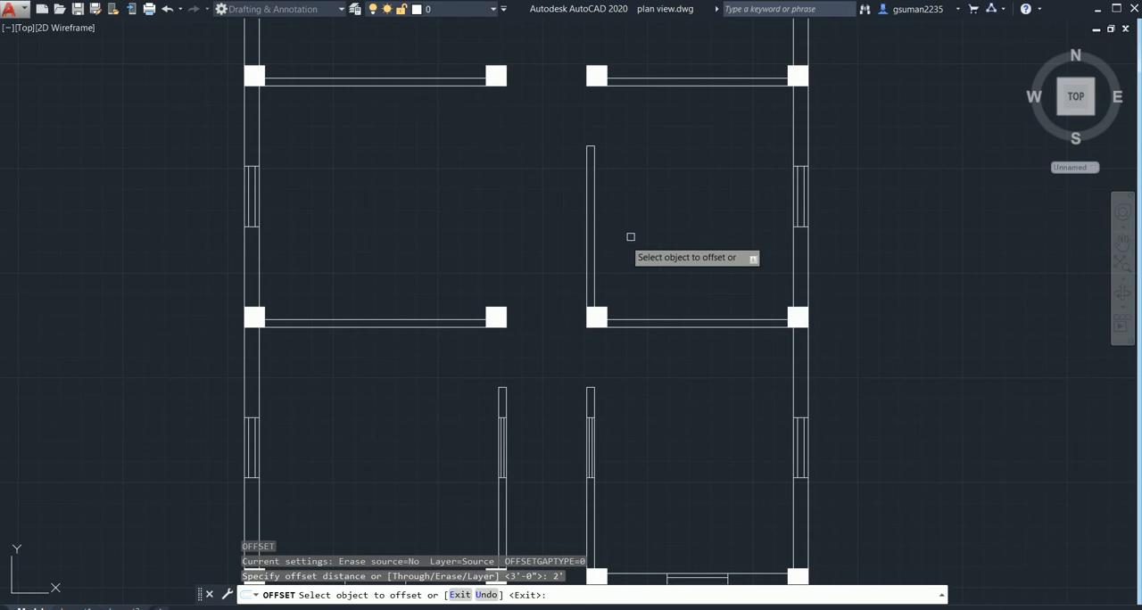
pyautogui.click(684, 83)
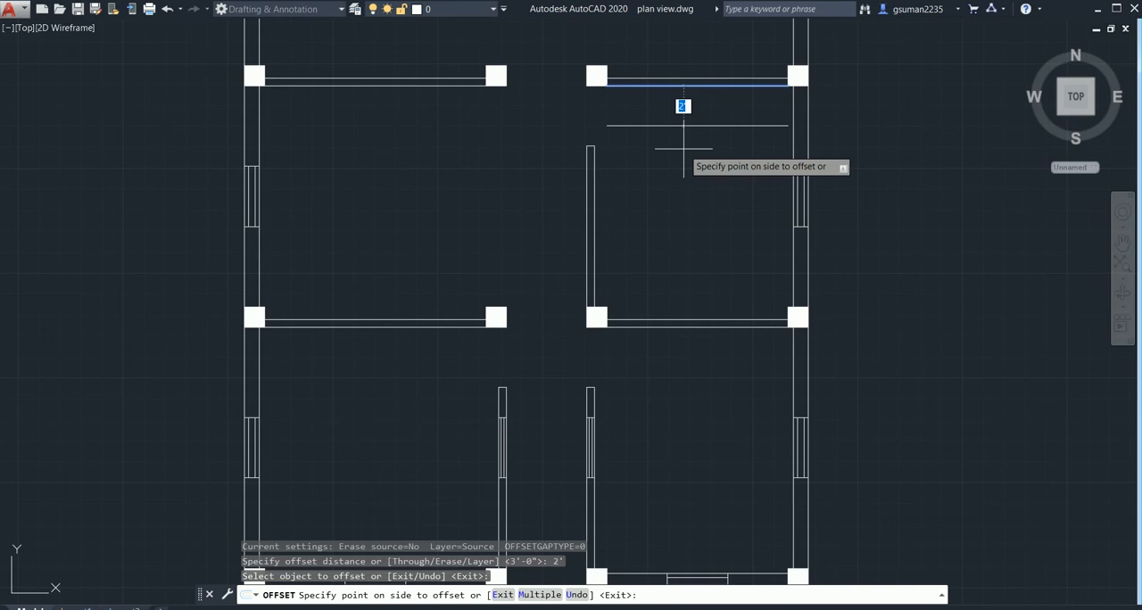
pyautogui.hotkey('ctrl', 'z')
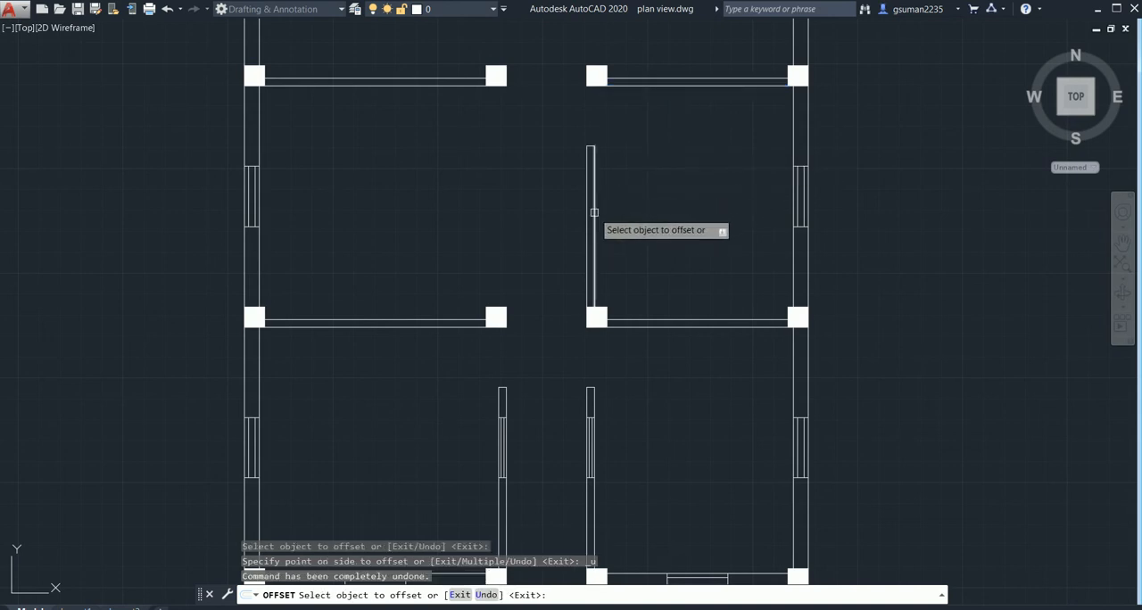
pyautogui.click(593, 213)
pyautogui.click(714, 218)
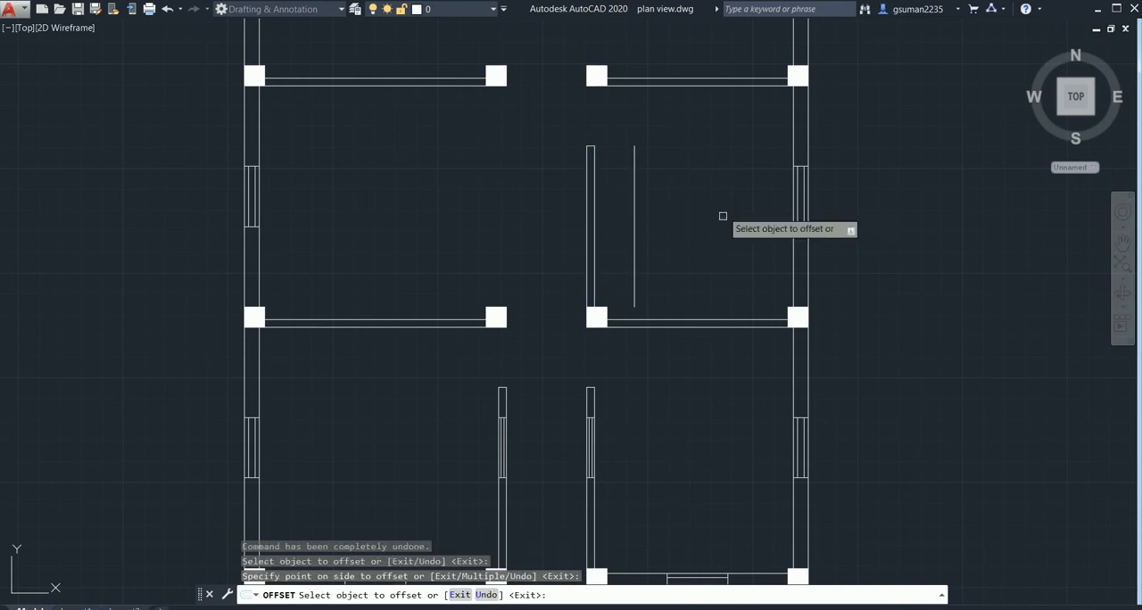
pyautogui.click(707, 318)
pyautogui.click(703, 259)
pyautogui.press('Escape')
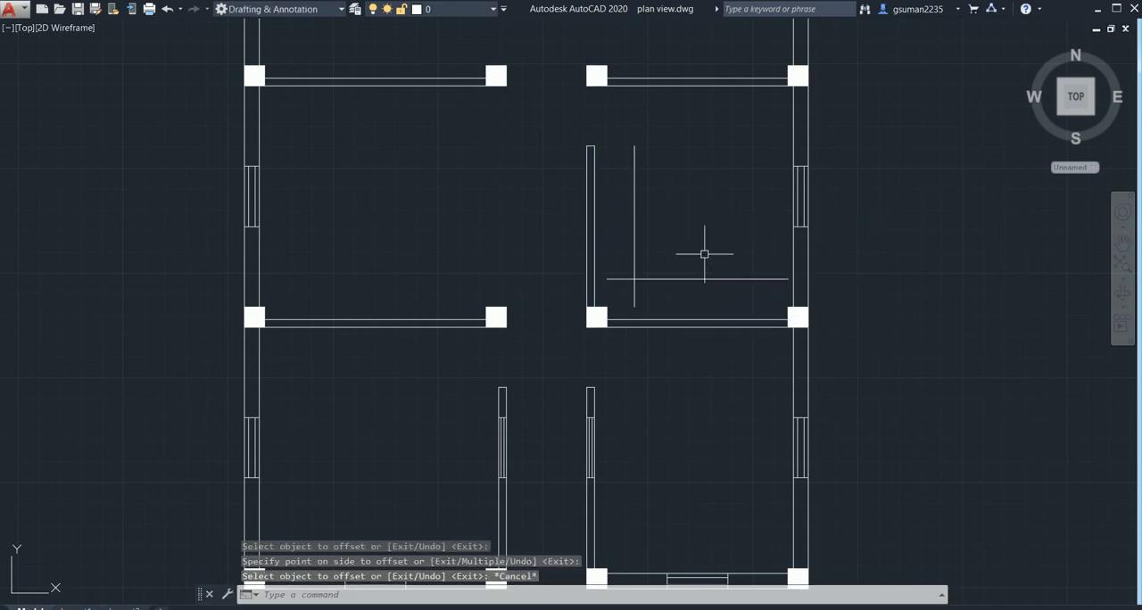
# - Trim the overlapping ends of the two offset lines in the right middle room into a clean L-shaped corner
pyautogui.write('tr')
pyautogui.press('Return')
pyautogui.press('Return')
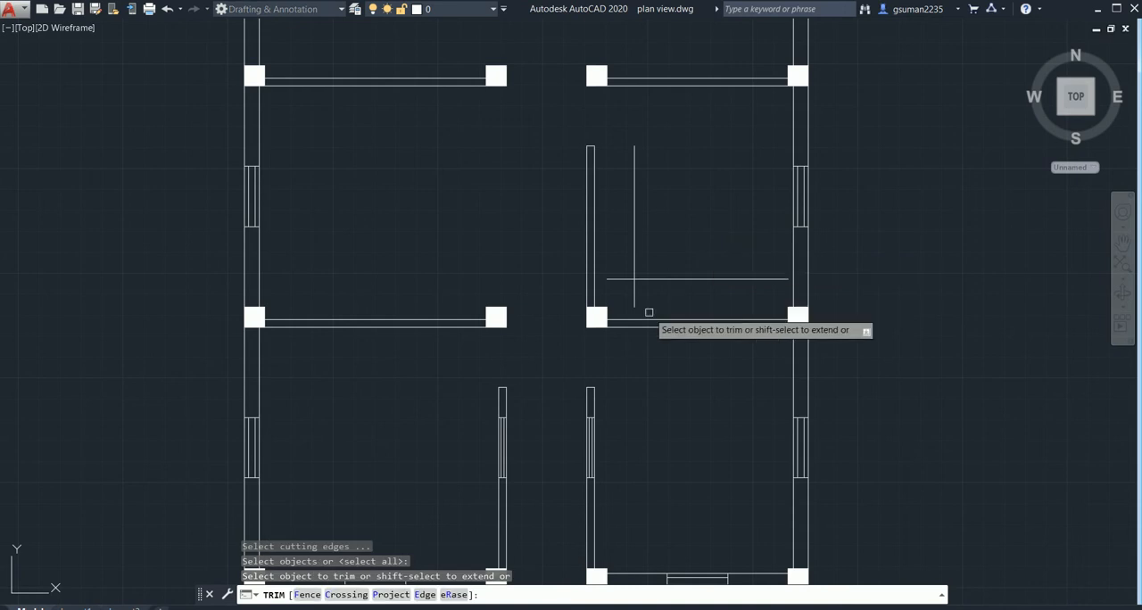
pyautogui.click(631, 291)
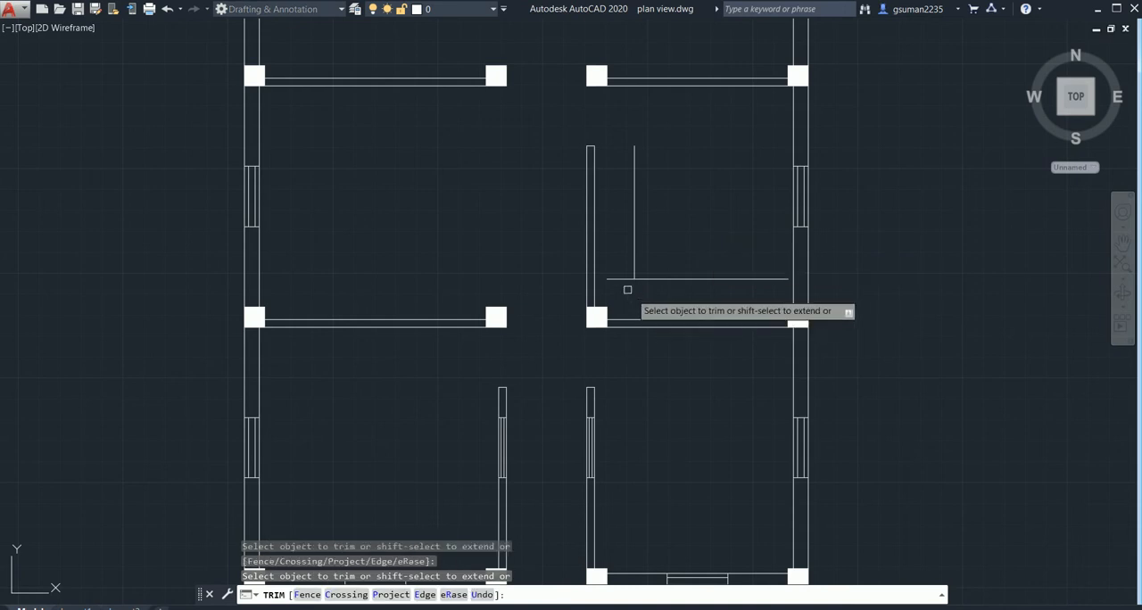
pyautogui.click(621, 279)
pyautogui.press('Escape')
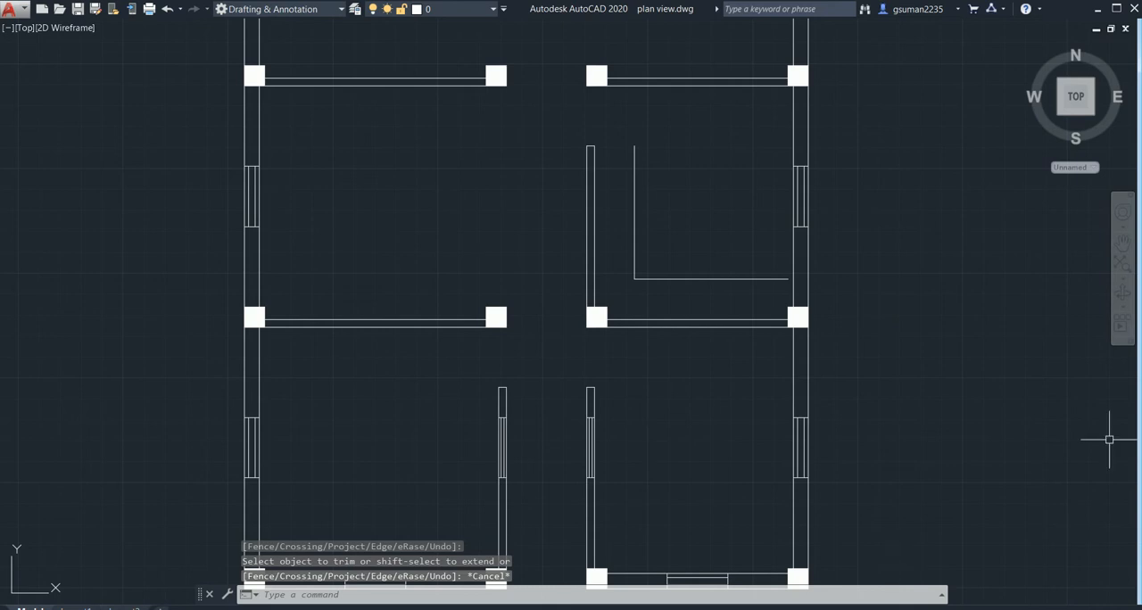
# - Try to hatch the L-shaped 2' strip in the right middle room with the ANSI31 pattern in cyan
pyautogui.click(1115, 608)
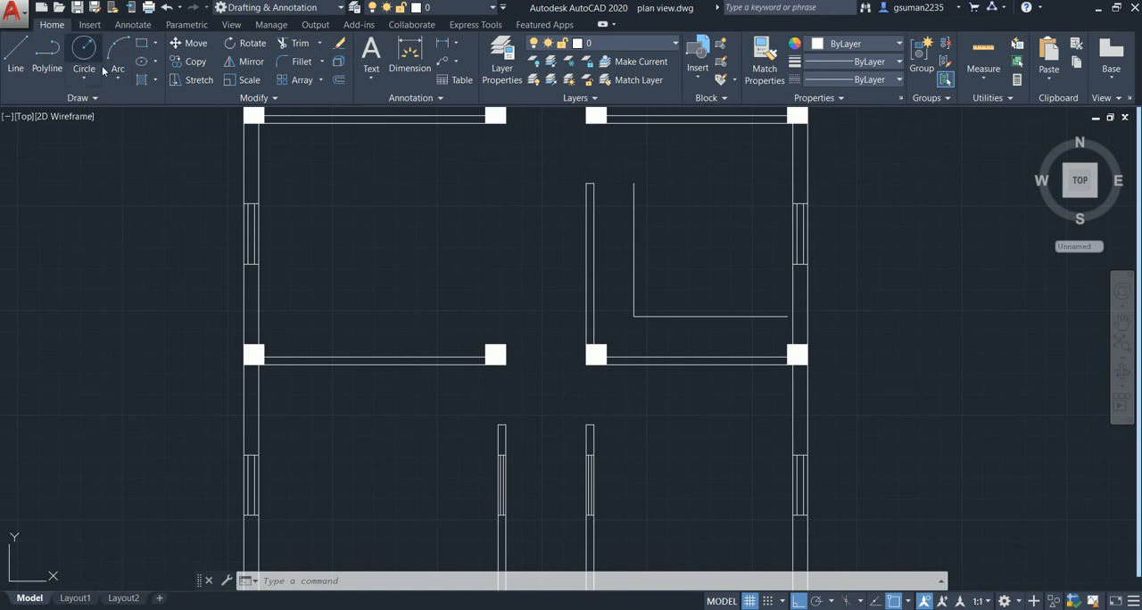
pyautogui.click(141, 80)
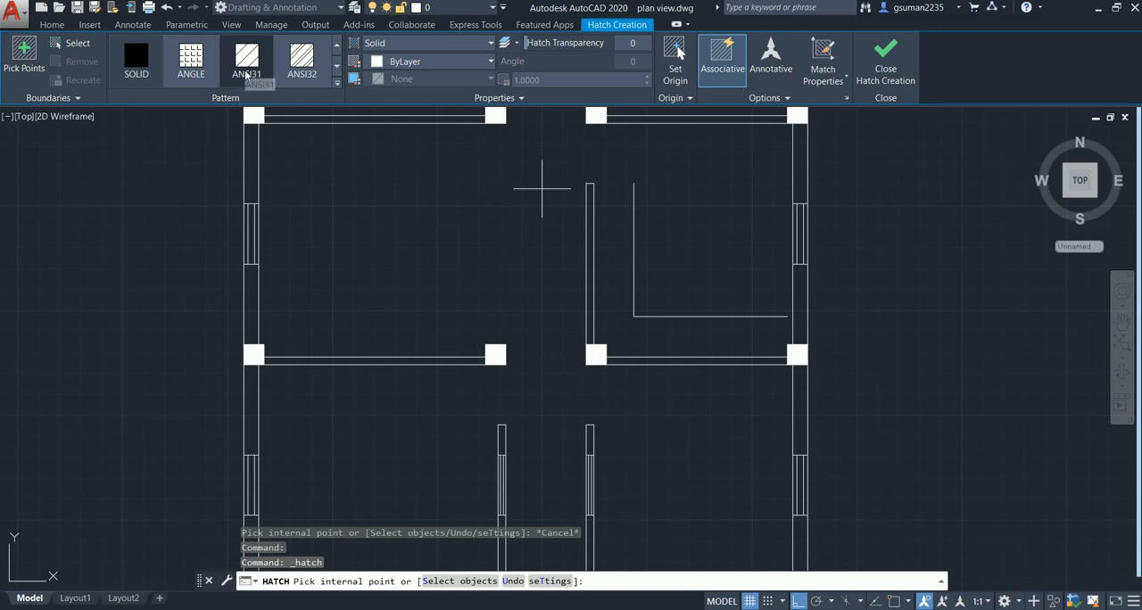
pyautogui.click(246, 63)
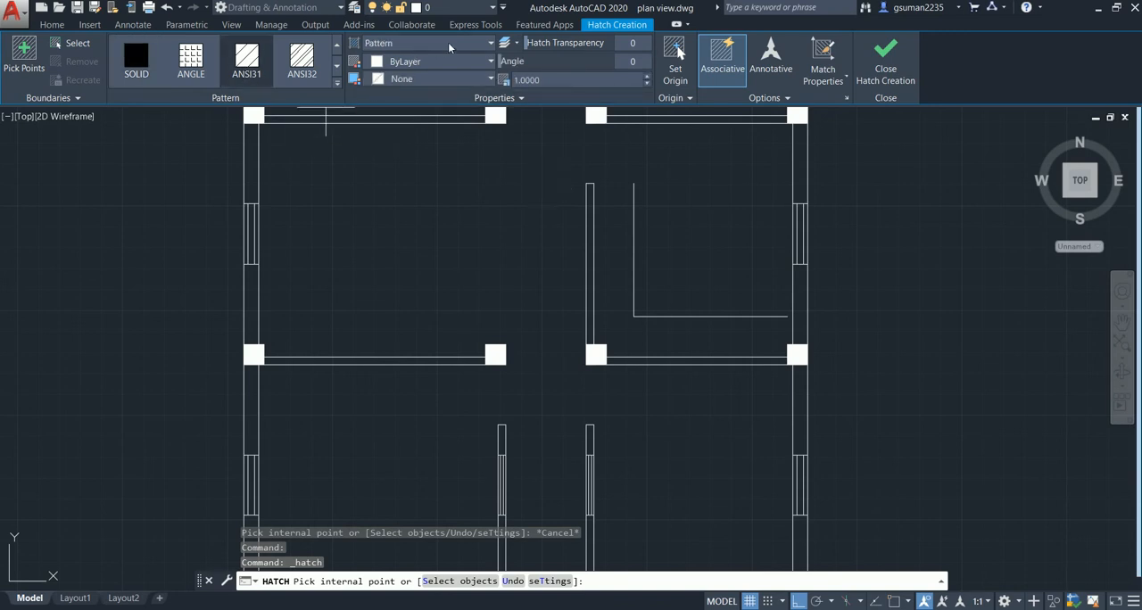
pyautogui.click(406, 63)
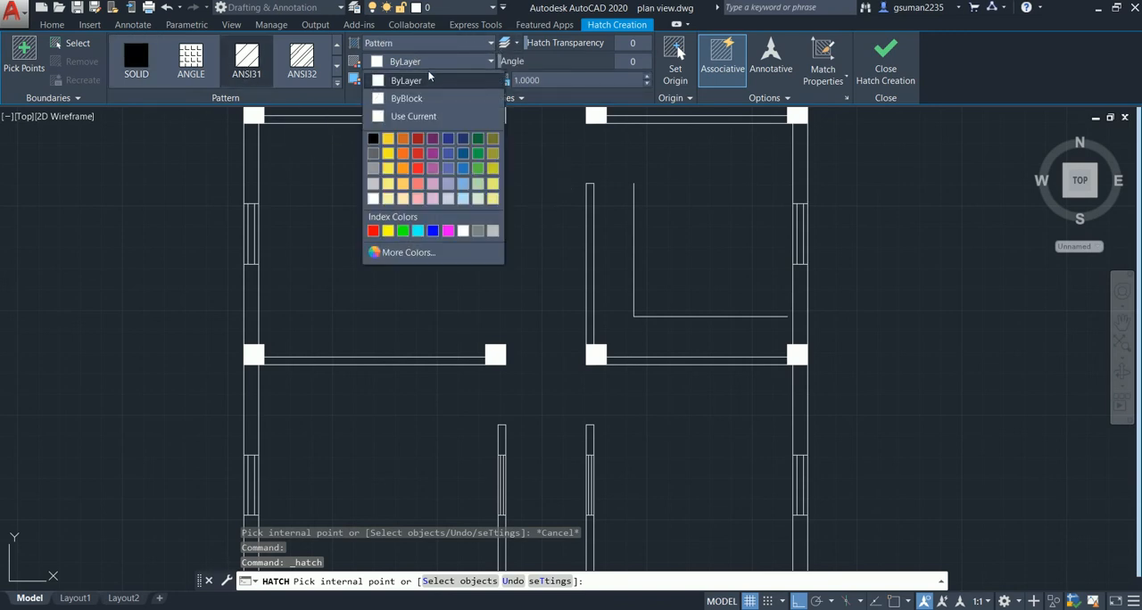
pyautogui.click(417, 231)
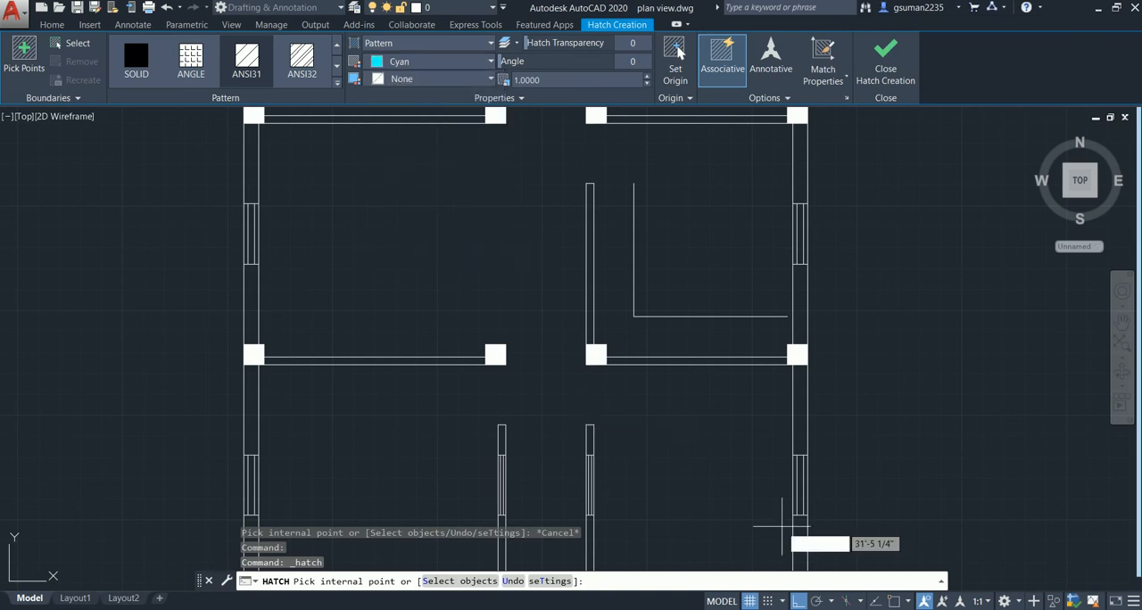
pyautogui.moveTo(780, 503); pyautogui.dragTo(750, 243, button='middle')
pyautogui.moveTo(677, 317); pyautogui.dragTo(686, 507, button='middle')
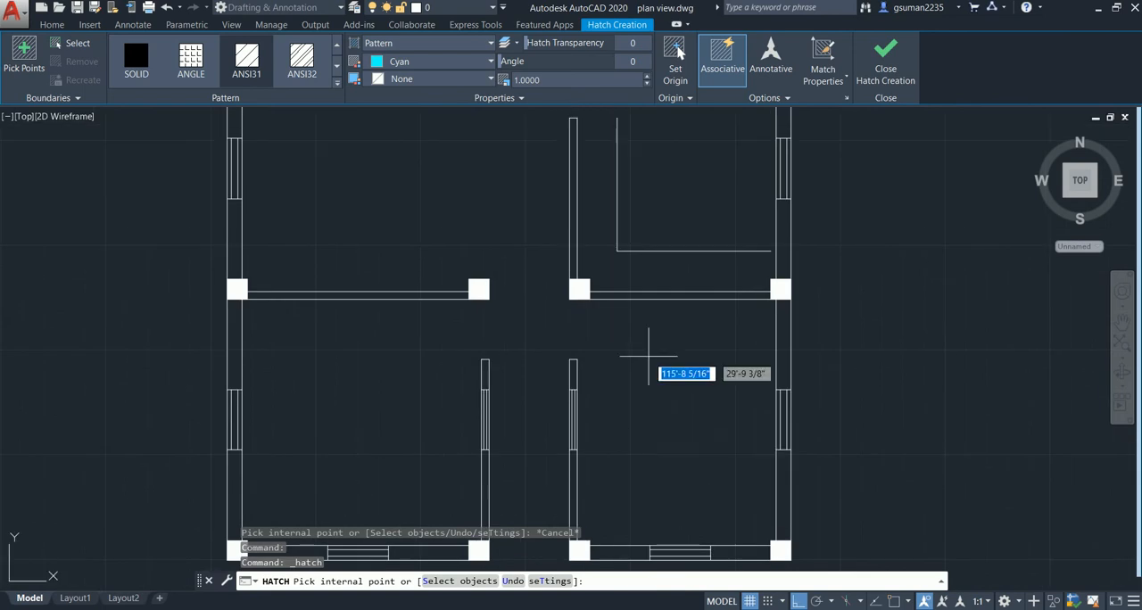
pyautogui.click(630, 262)
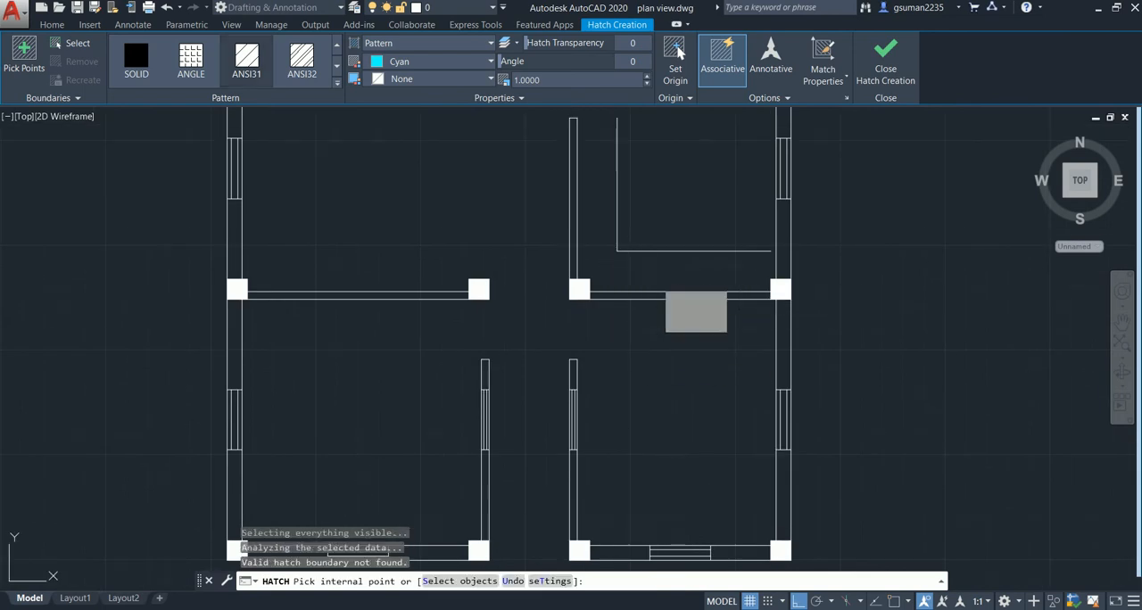
pyautogui.press('Escape')
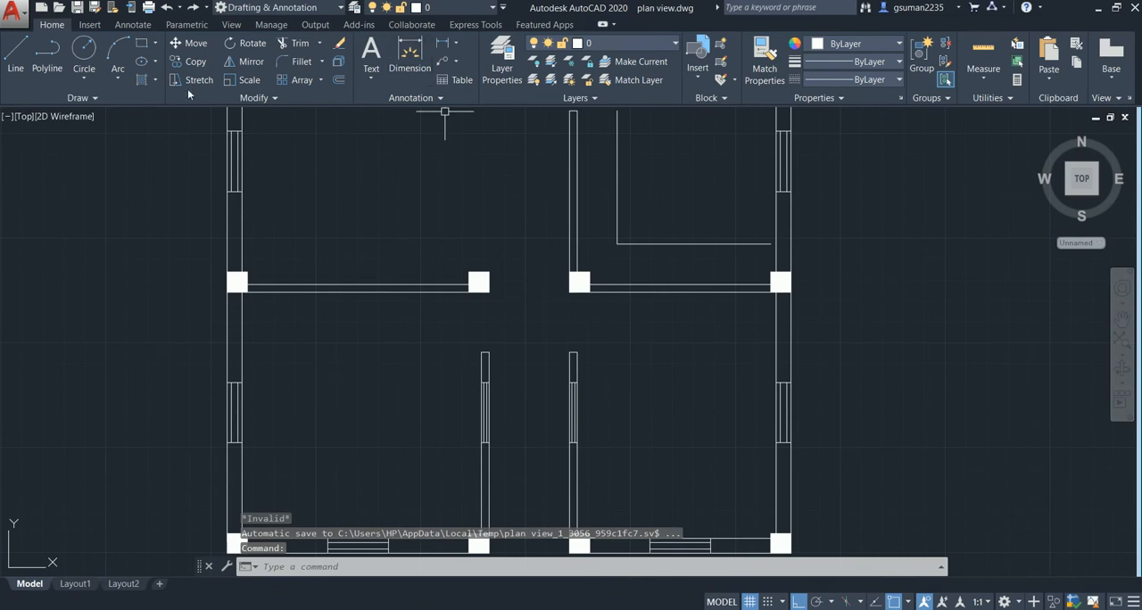
pyautogui.click(142, 82)
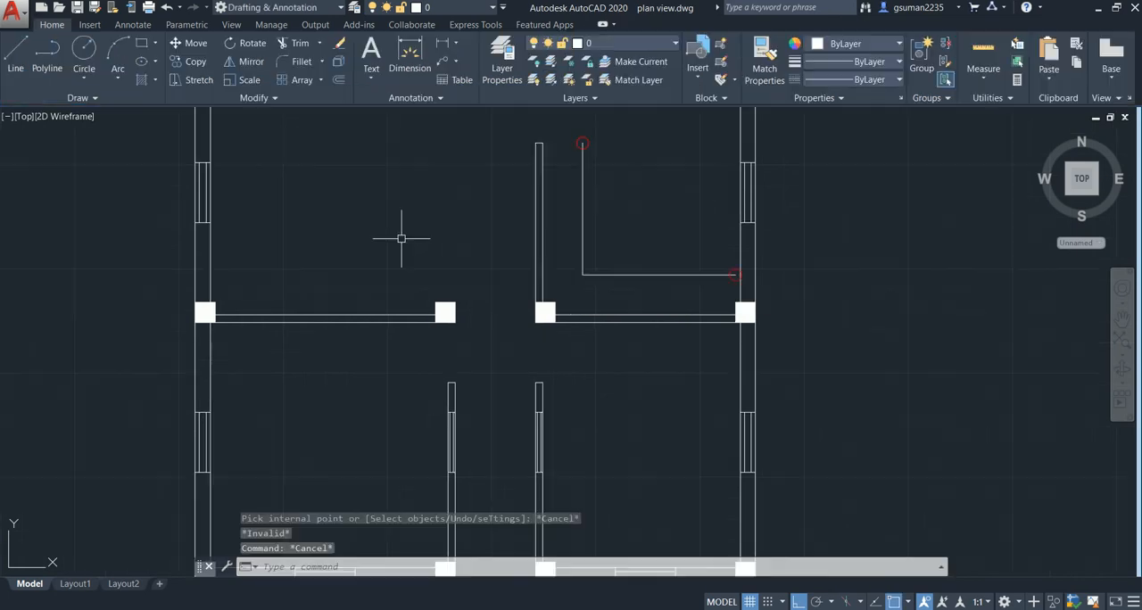
# - Extend the strip's line parallel to the right middle room's front partition to the inner face of the outer wall
pyautogui.scroll(4, 723, 305)
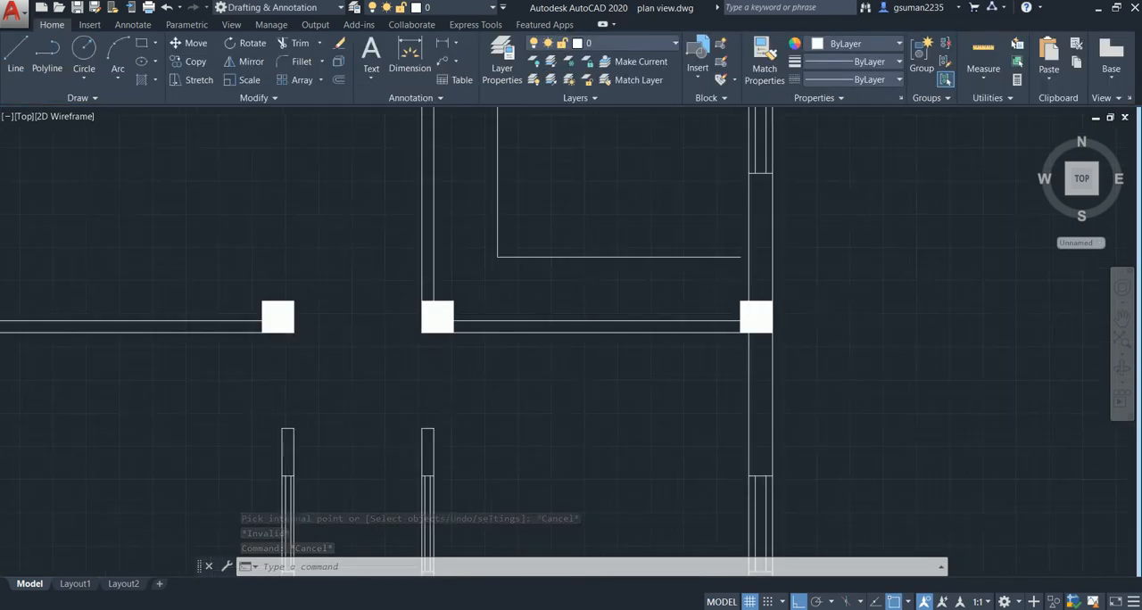
pyautogui.scroll(2, 750, 227)
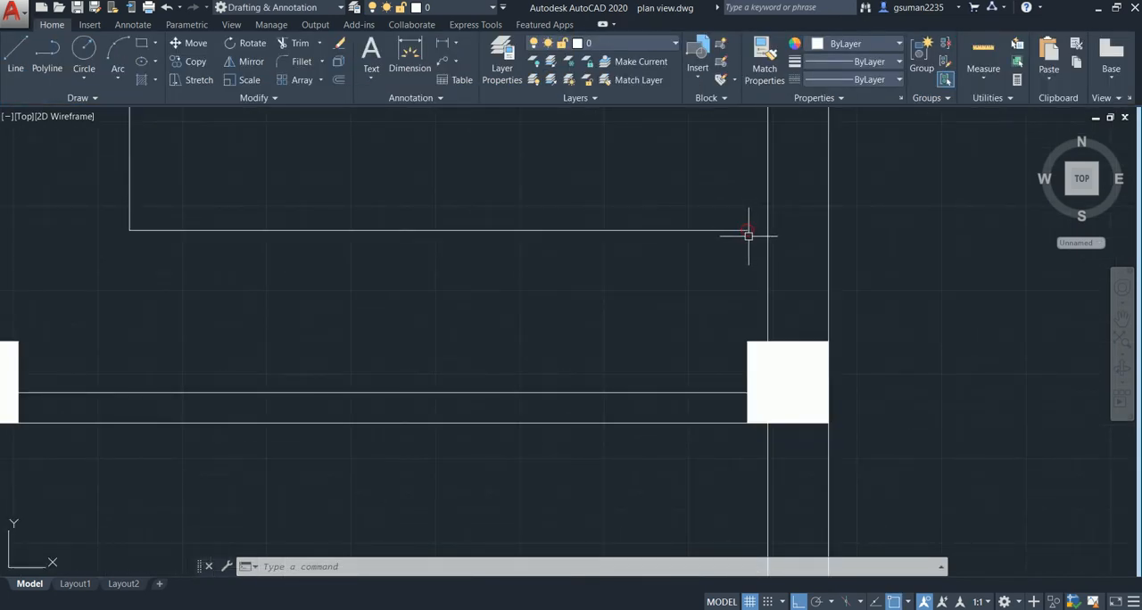
pyautogui.scroll(-2, 747, 235)
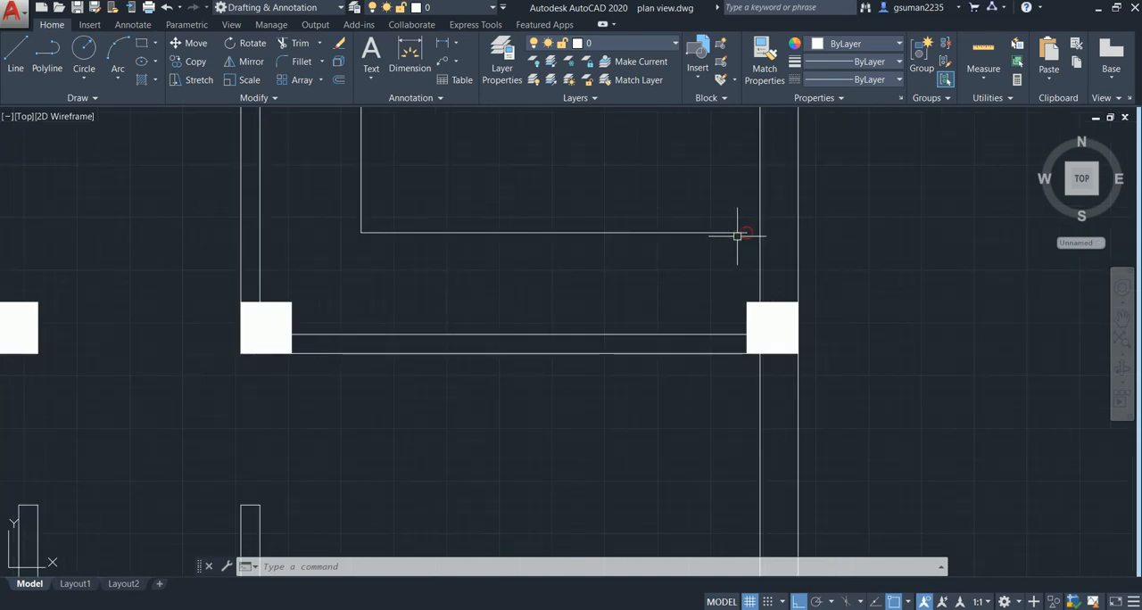
pyautogui.scroll(2, 739, 235)
pyautogui.press('Return')
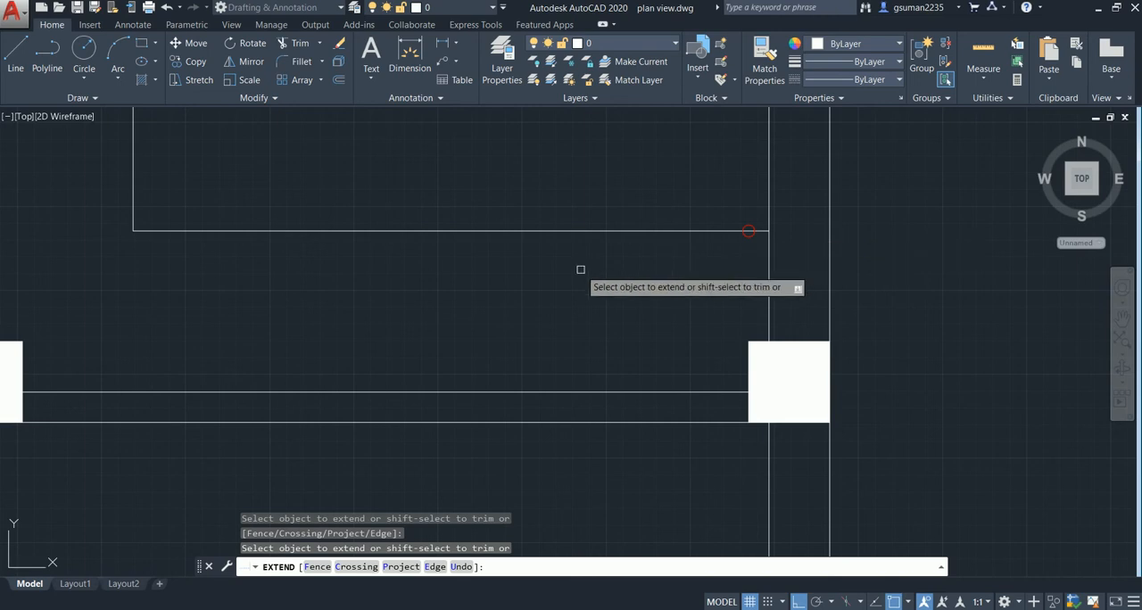
pyautogui.scroll(-2, 581, 276)
pyautogui.moveTo(580, 278); pyautogui.dragTo(594, 411, button='middle')
pyautogui.press('Escape')
pyautogui.moveTo(492, 265); pyautogui.dragTo(565, 452, button='middle')
pyautogui.scroll(-2, 338, 248)
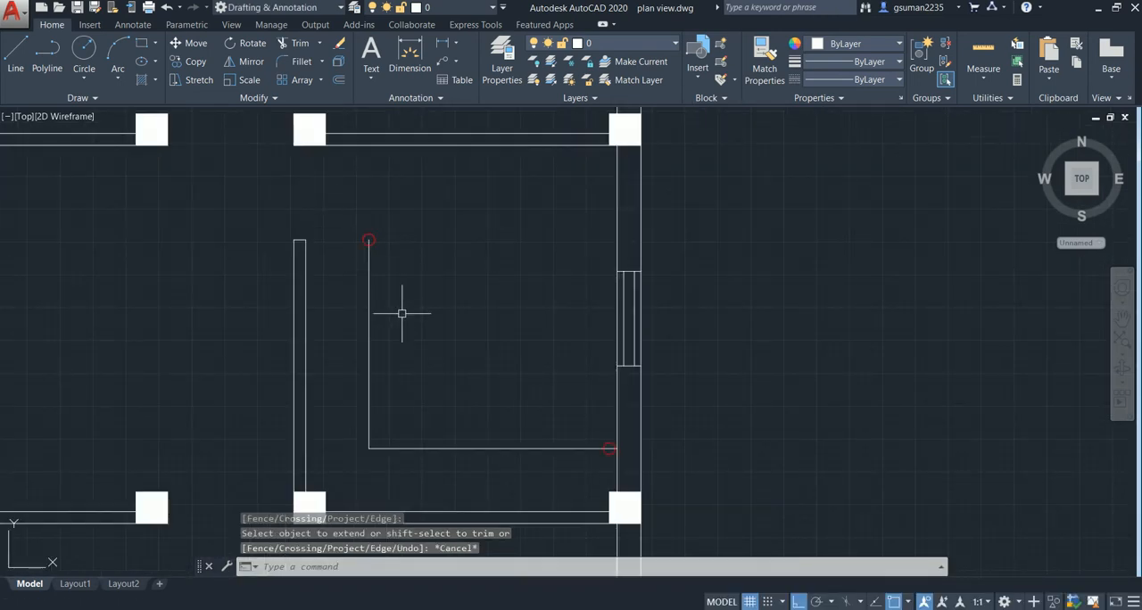
pyautogui.moveTo(401, 313); pyautogui.dragTo(401, 276, button='middle')
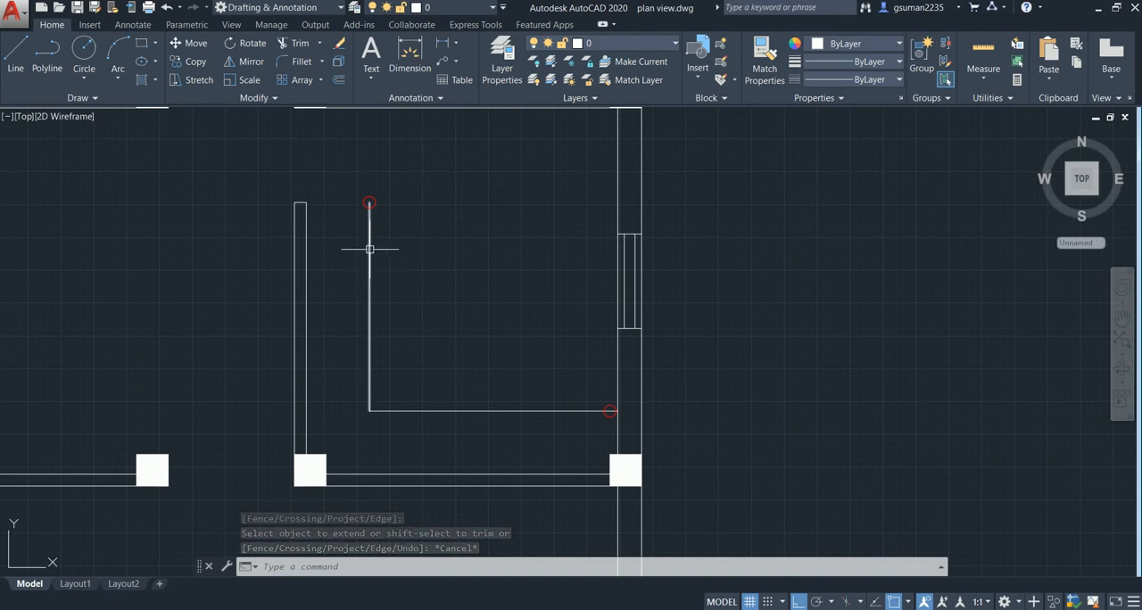
# - Draw a line closing the strip between its line parallel to the corridor wall and that wall's inner face, below the door opening
pyautogui.write('l')
pyautogui.press('Return')
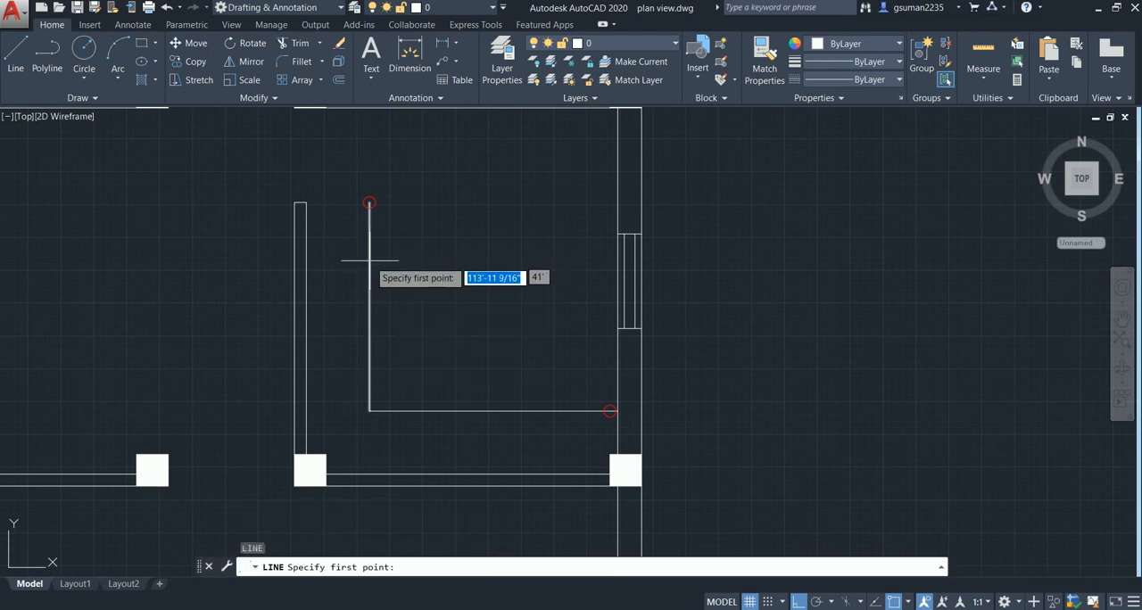
pyautogui.click(369, 267)
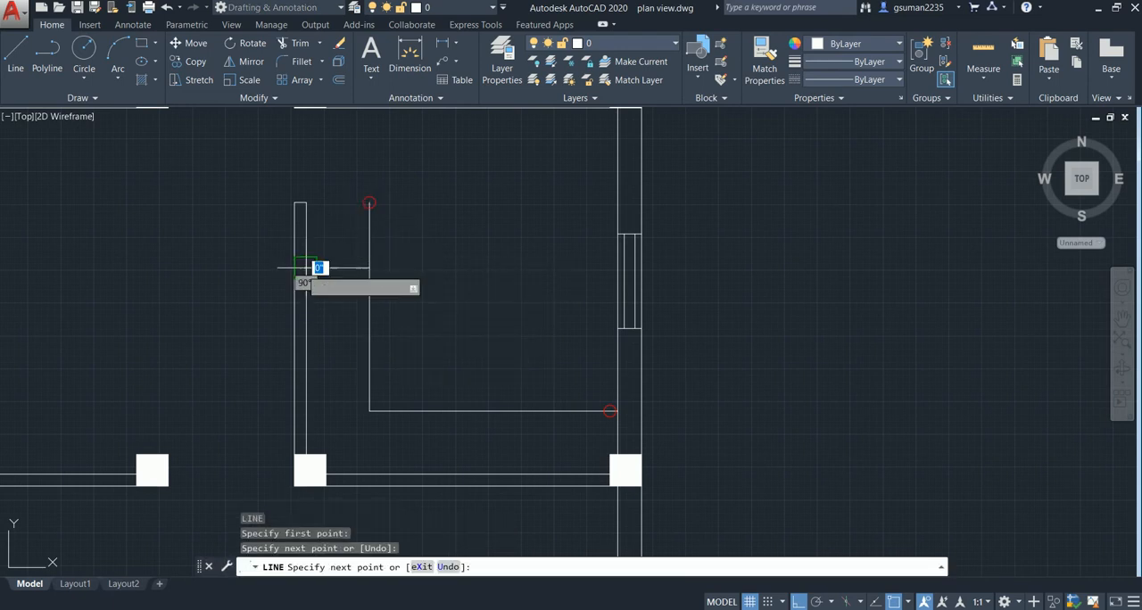
pyautogui.press('Escape')
# - Trim the part of the strip's line that projects beyond the new closing line
pyautogui.write('tr')
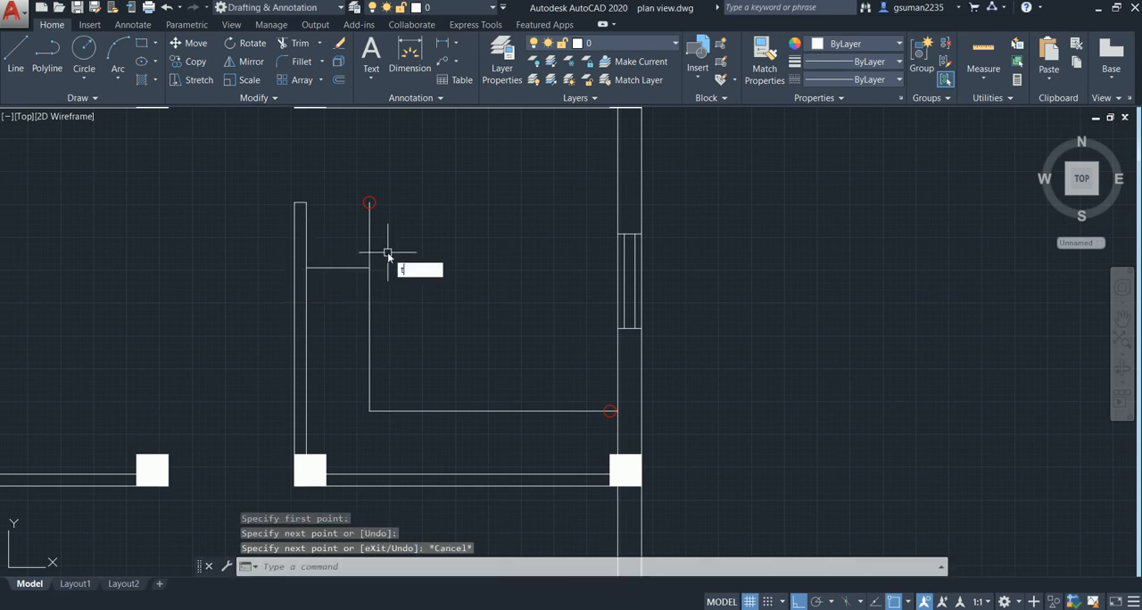
pyautogui.press('Return')
pyautogui.press('Return')
pyautogui.click(382, 239)
pyautogui.press('Return')
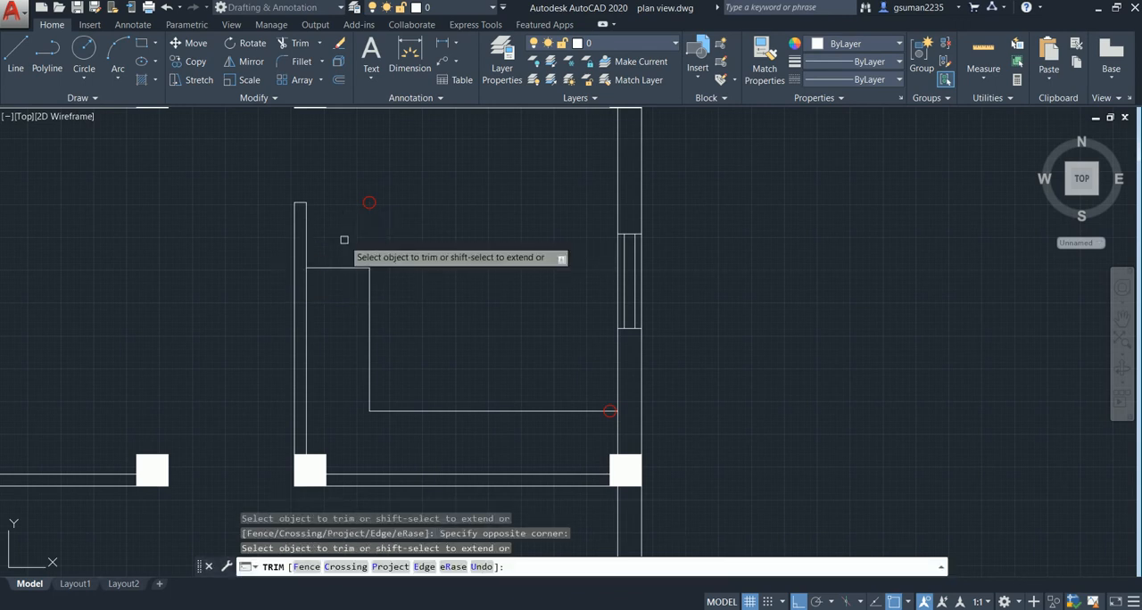
pyautogui.click(370, 205)
pyautogui.click(397, 225)
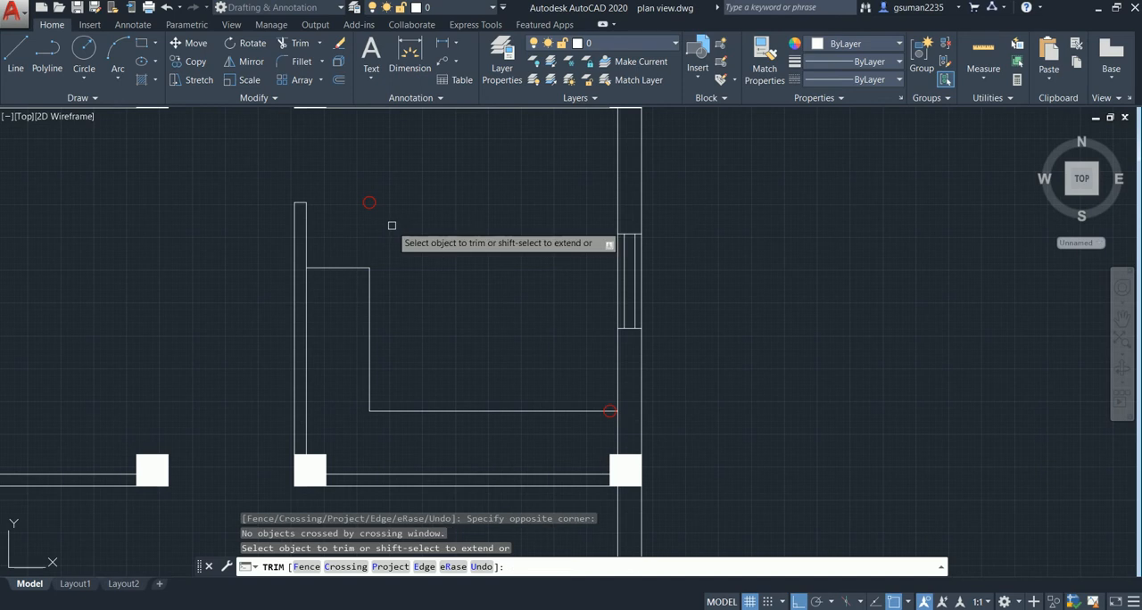
pyautogui.press('Escape')
# - Hatch the closed L-shaped strip in the right middle room with the ANSI31 pattern in cyan
pyautogui.moveTo(435, 299); pyautogui.dragTo(445, 276, button='middle')
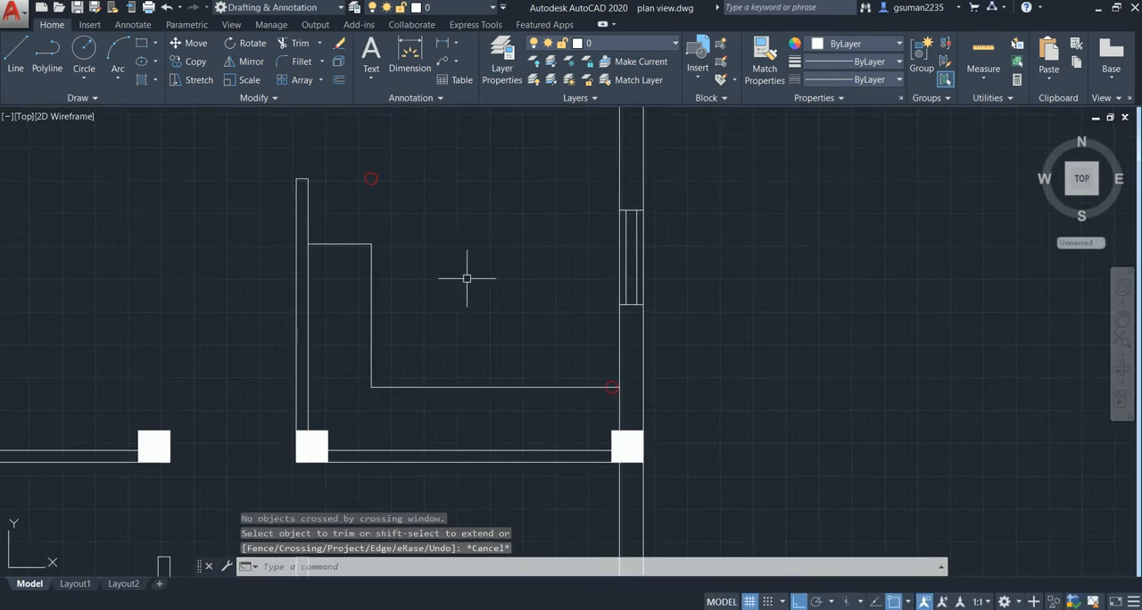
pyautogui.click(141, 80)
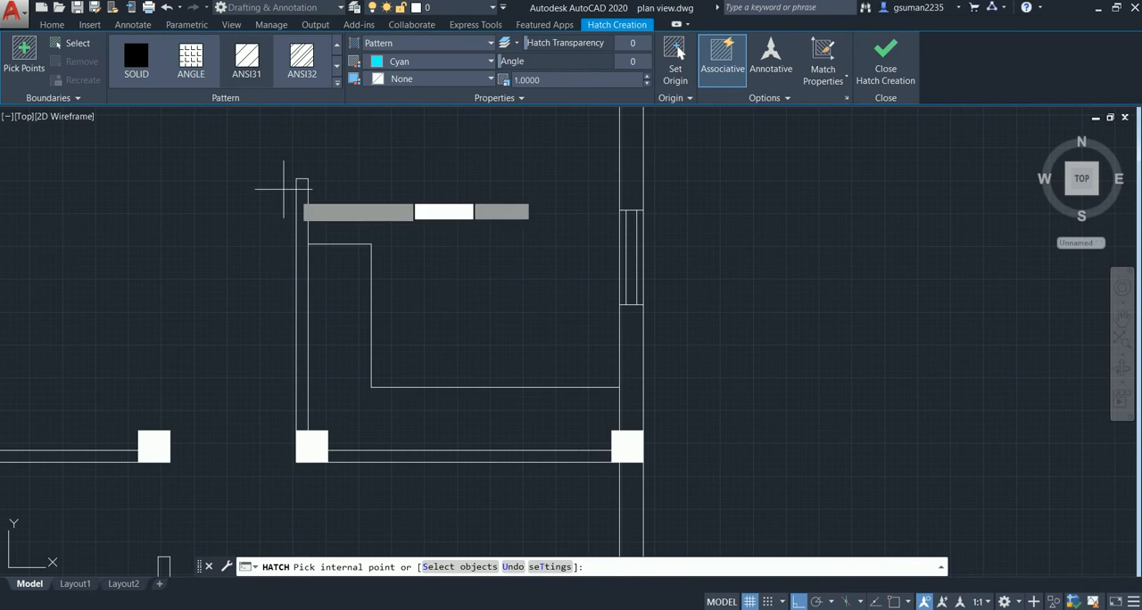
pyautogui.click(348, 334)
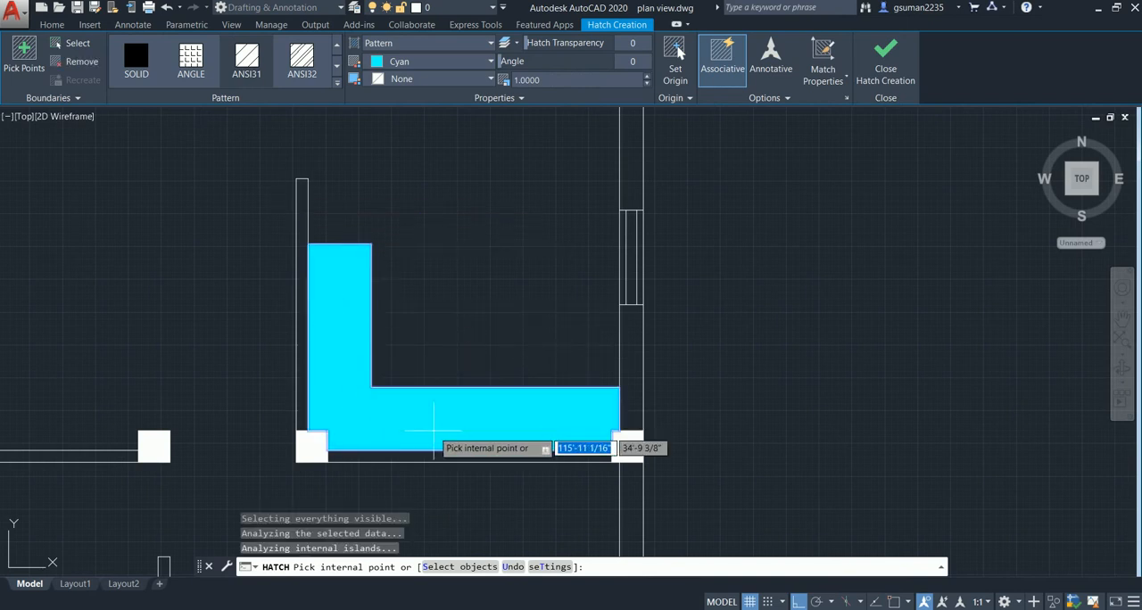
pyautogui.moveTo(437, 424); pyautogui.dragTo(439, 352, button='middle')
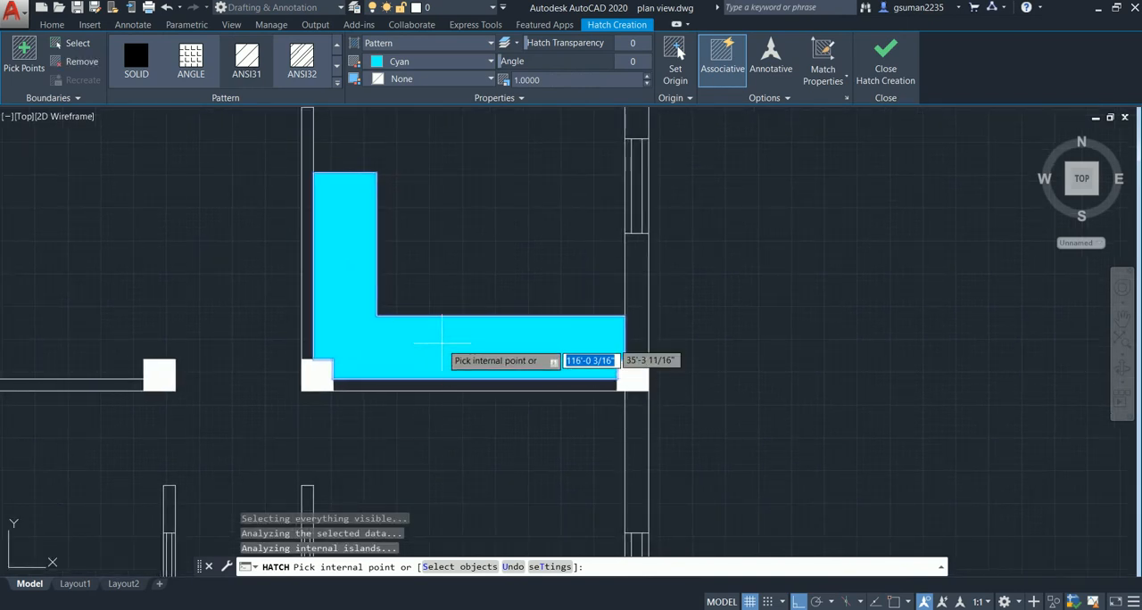
pyautogui.press('Escape')
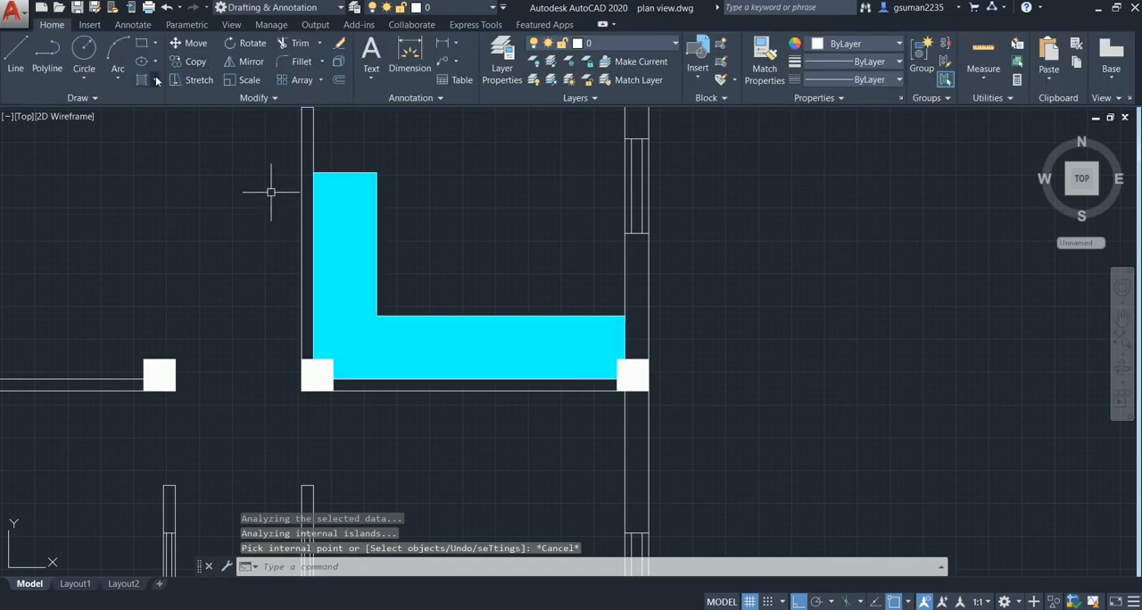
pyautogui.click(155, 80)
pyautogui.click(172, 108)
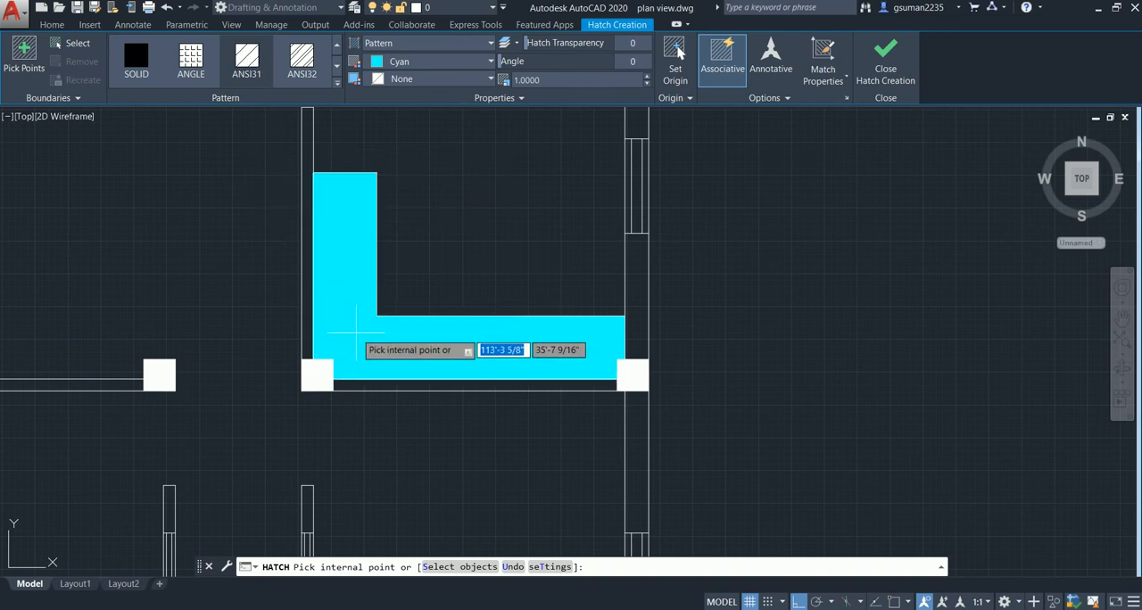
pyautogui.press('Escape')
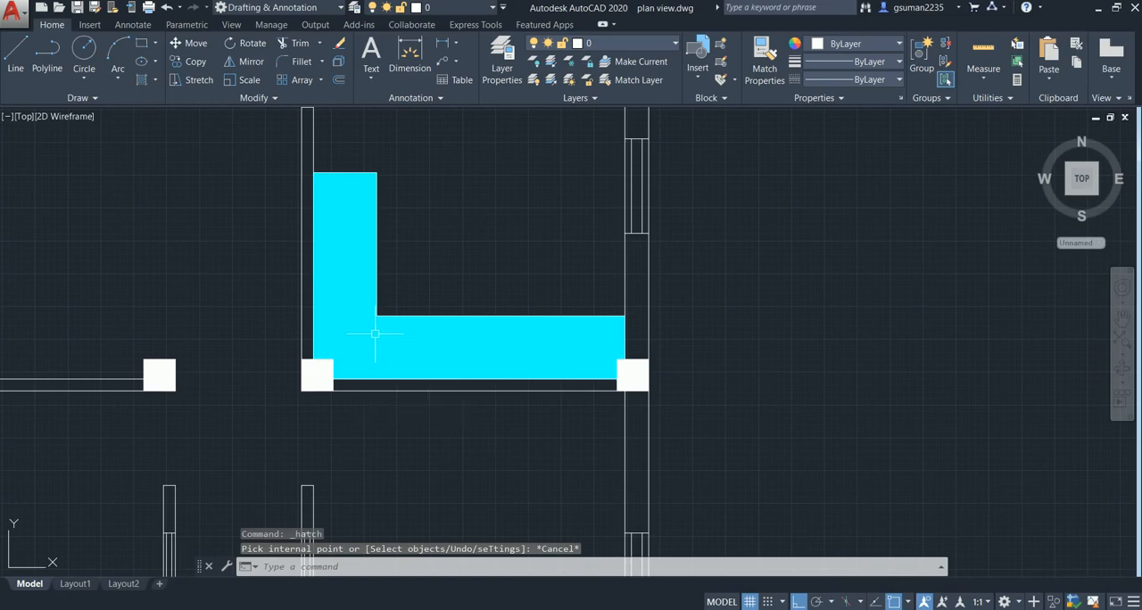
# - Set the scale of the L-shaped strip's hatch to 12
pyautogui.scroll(6, 359, 333)
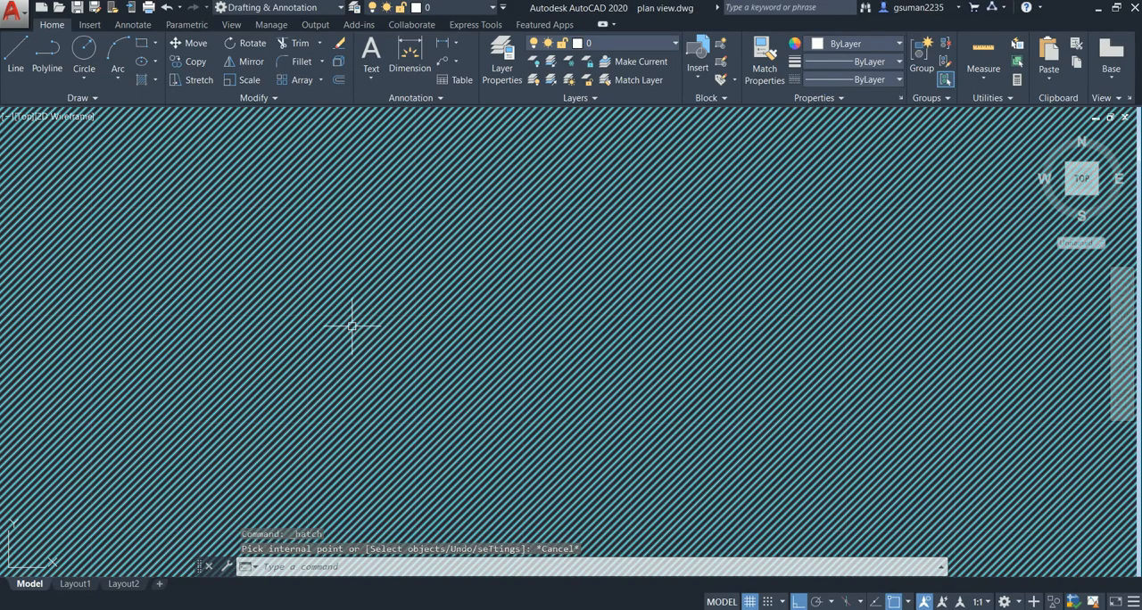
pyautogui.scroll(-3, 352, 325)
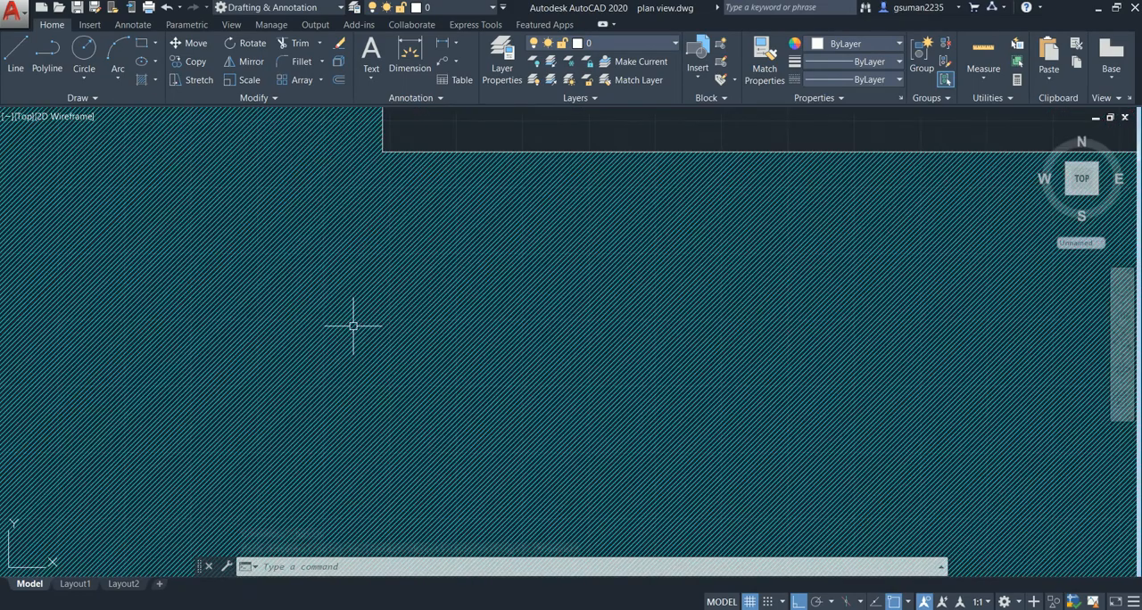
pyautogui.scroll(-5, 352, 326)
pyautogui.moveTo(353, 326); pyautogui.dragTo(365, 261, button='middle')
pyautogui.click(364, 276)
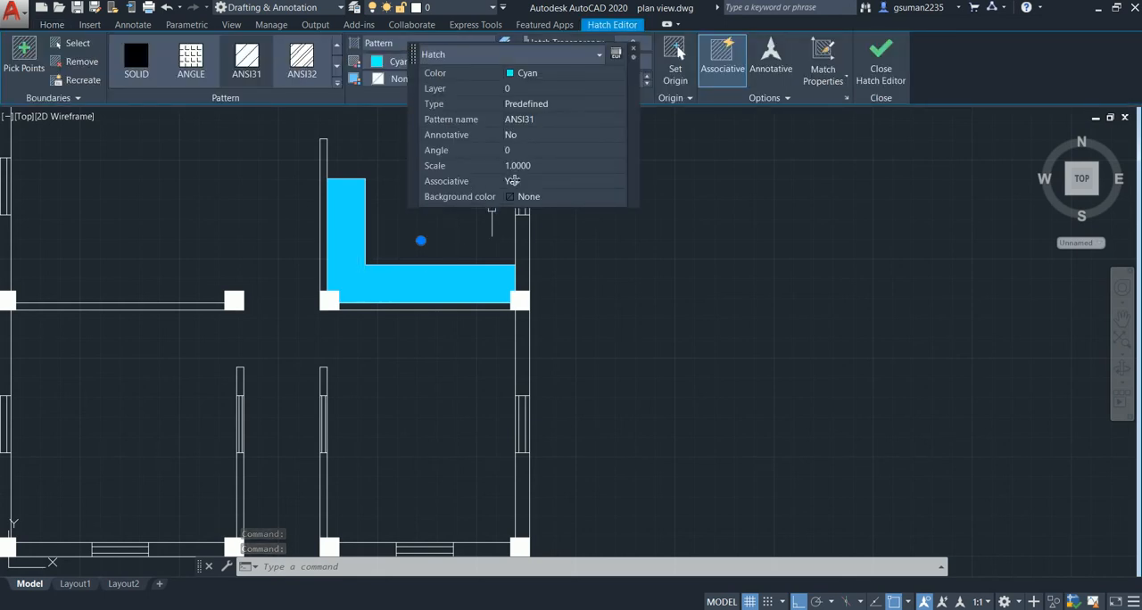
pyautogui.click(520, 167)
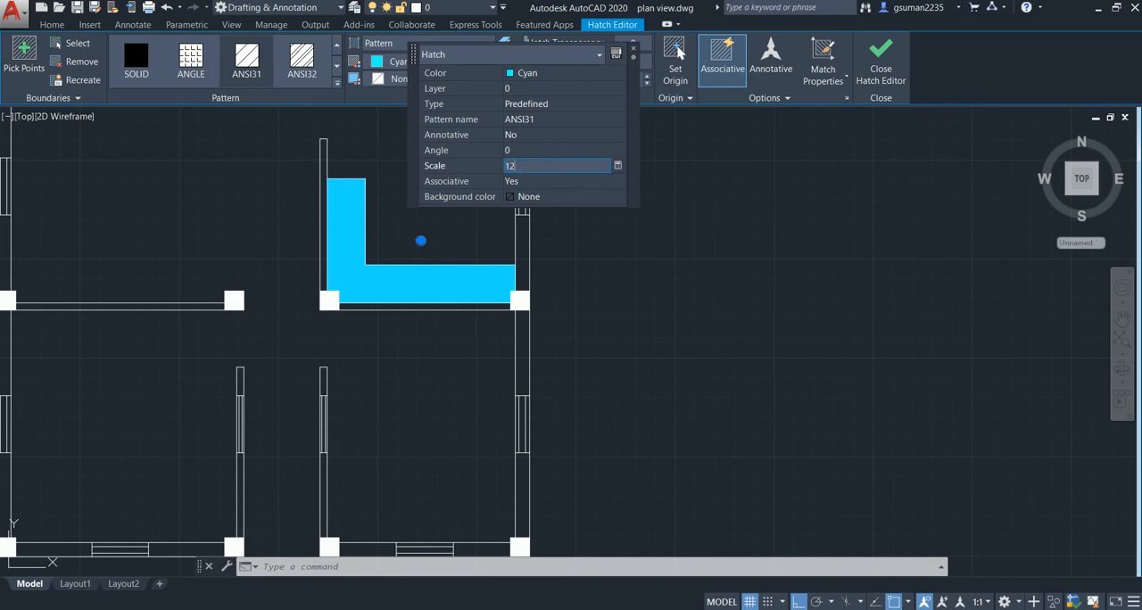
pyautogui.press('Return')
pyautogui.press('Escape')
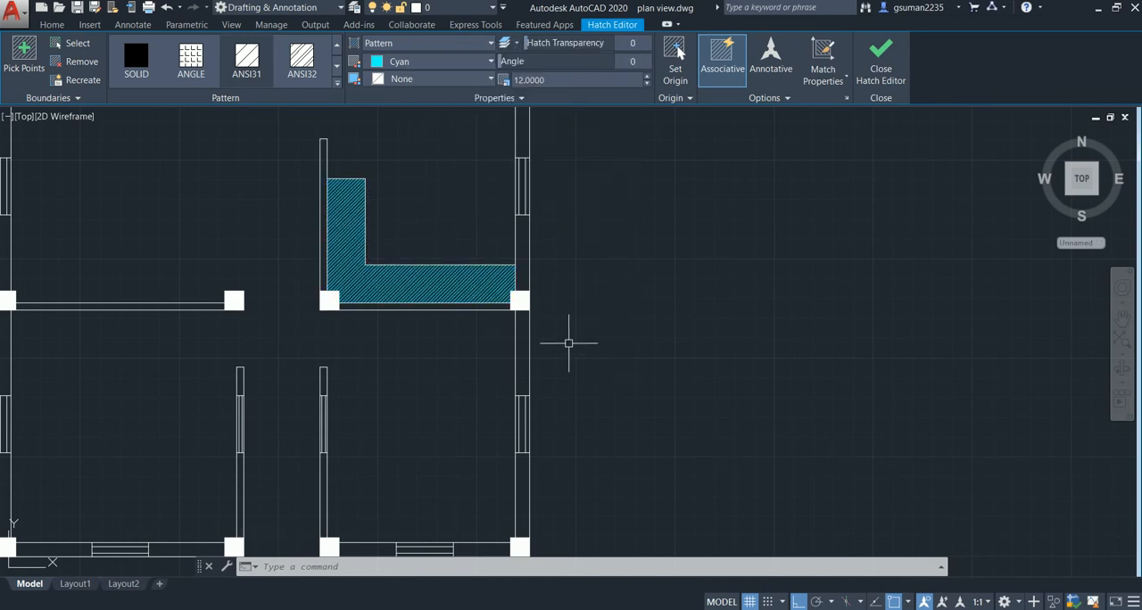
# - Examine the hatched L-shaped strip up close and within the surrounding floor plan
pyautogui.scroll(5, 374, 270)
pyautogui.scroll(-4, 406, 301)
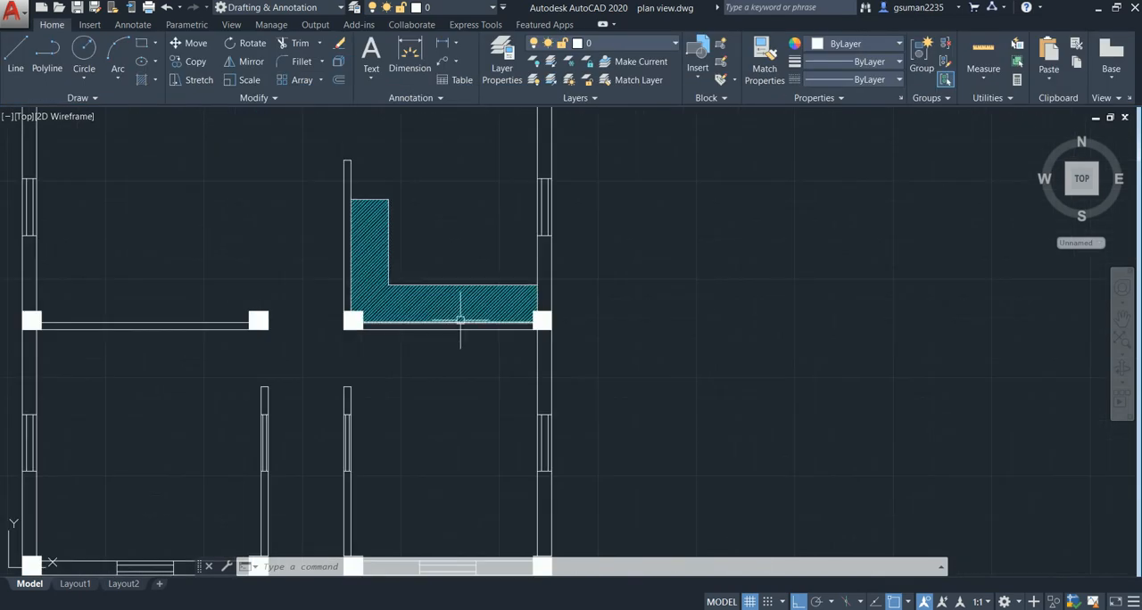
pyautogui.scroll(-2, 415, 360)
pyautogui.moveTo(416, 359)
pyautogui.mouseDown(button='middle')
pyautogui.moveTo(484, 349)
pyautogui.moveTo(521, 300)
pyautogui.mouseUp(button='middle')
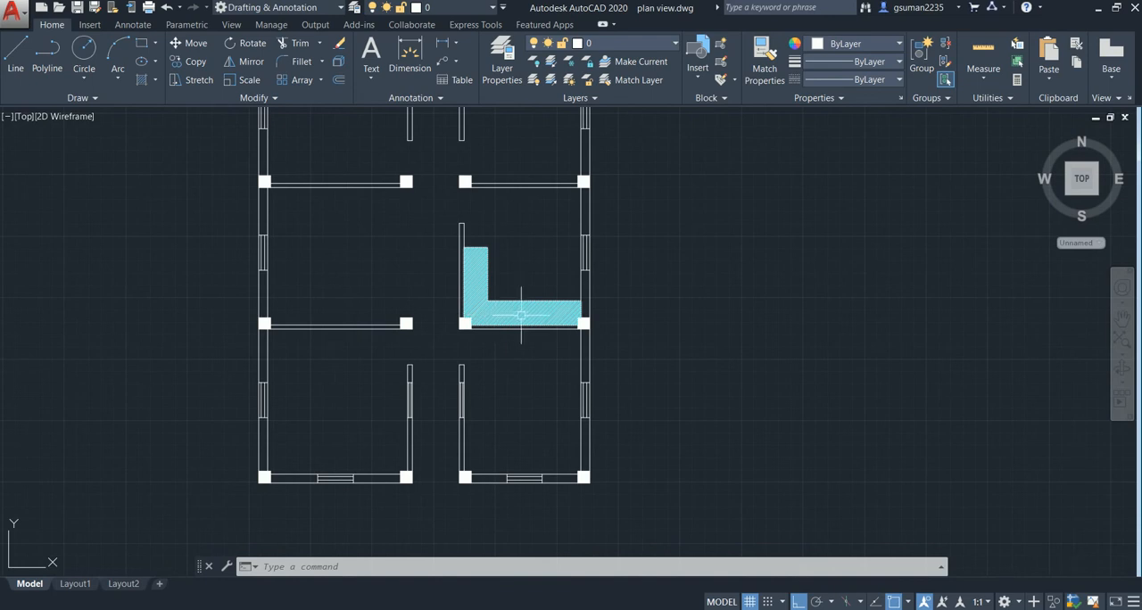
pyautogui.scroll(2, 521, 315)
pyautogui.scroll(-2, 541, 318)
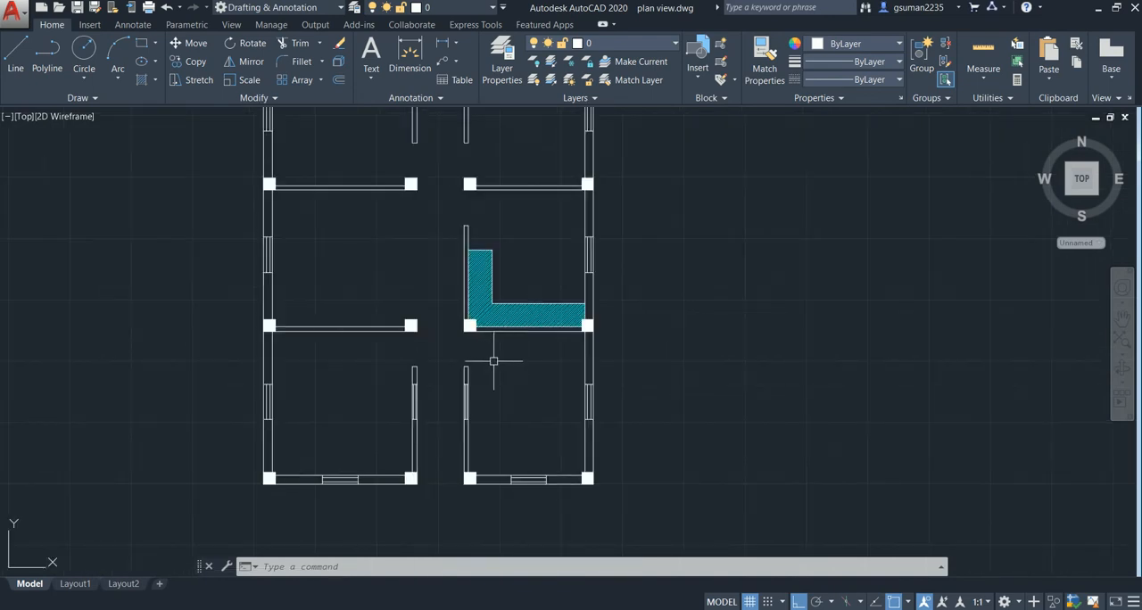
pyautogui.scroll(-2, 493, 360)
pyautogui.moveTo(446, 323)
pyautogui.mouseDown(button='middle')
pyautogui.moveTo(502, 341)
pyautogui.moveTo(466, 243)
pyautogui.mouseUp(button='middle')
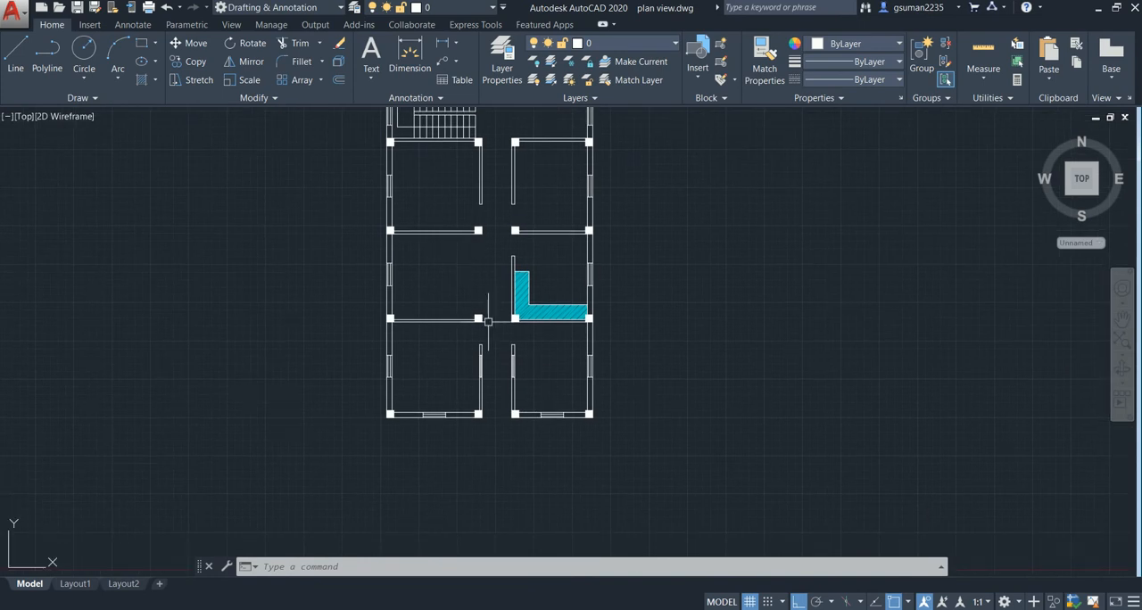
# - Draw a line across the front corridor opening, joining the outer corners of the two columns beside it
pyautogui.scroll(-2, 488, 322)
pyautogui.moveTo(487, 322); pyautogui.dragTo(497, 270, button='middle')
pyautogui.scroll(4, 494, 326)
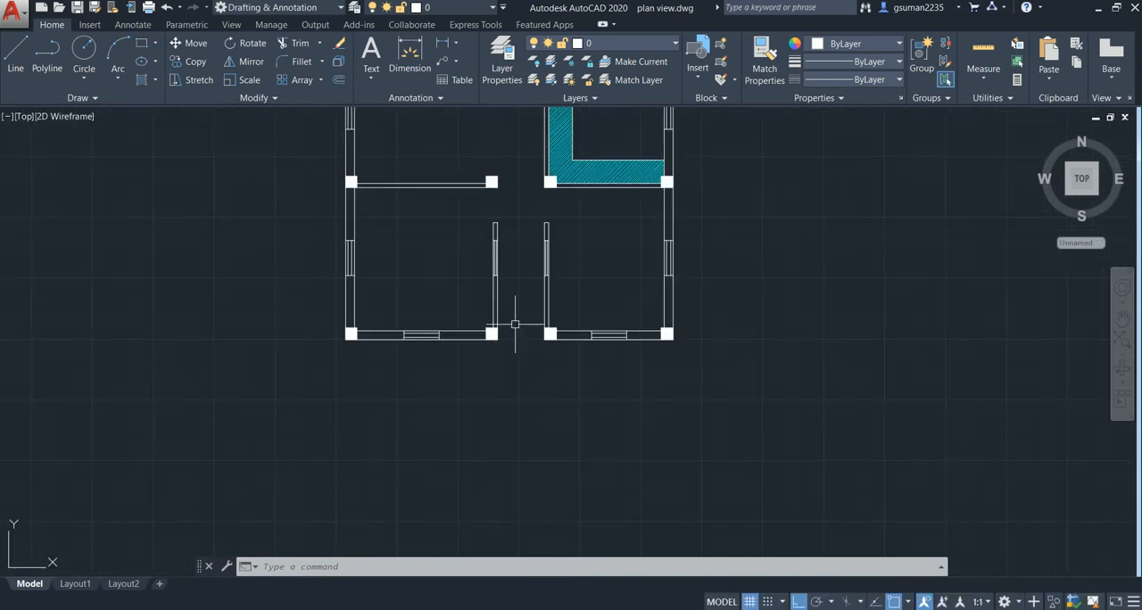
pyautogui.moveTo(514, 324); pyautogui.dragTo(512, 294, button='middle')
pyautogui.moveTo(506, 331); pyautogui.dragTo(539, 302, button='middle')
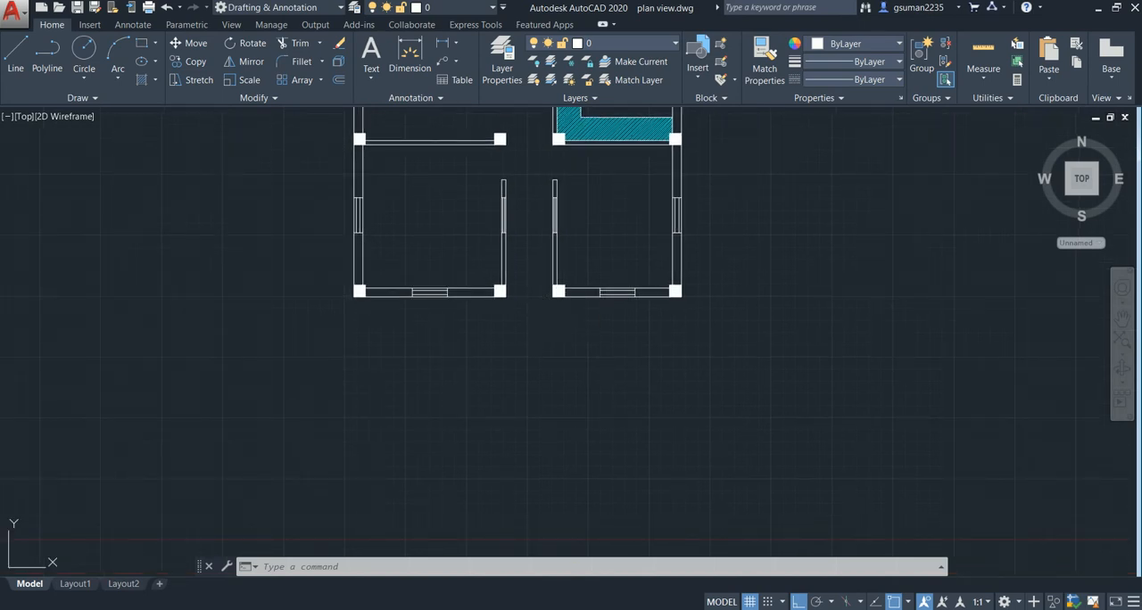
pyautogui.write('l')
pyautogui.press('Return')
pyautogui.click(500, 291)
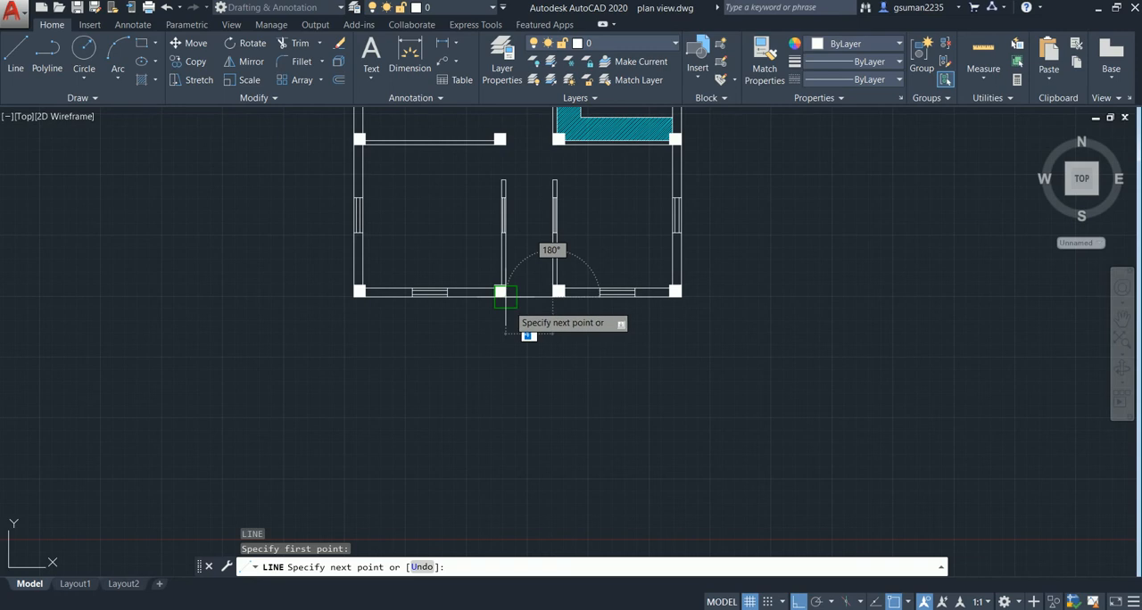
pyautogui.click(505, 297)
pyautogui.press('Escape')
# - Try to draw a 3' line at the outer corner of the left column beside the front entrance, and undo it
pyautogui.moveTo(528, 324); pyautogui.dragTo(450, 365, button='middle')
pyautogui.scroll(5, 462, 338)
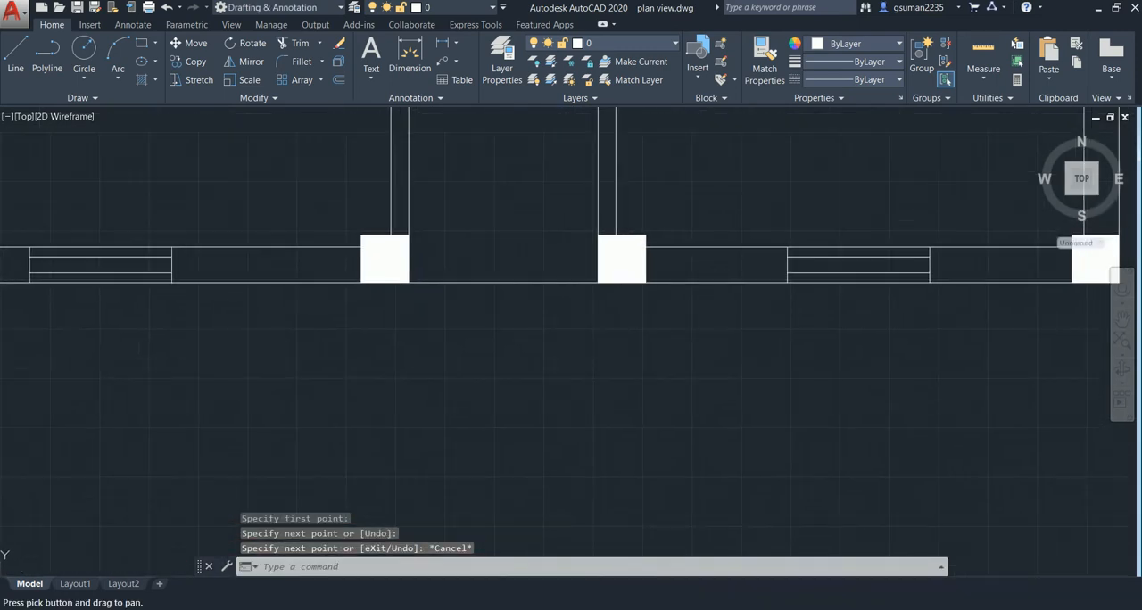
pyautogui.write('l')
pyautogui.press('Return')
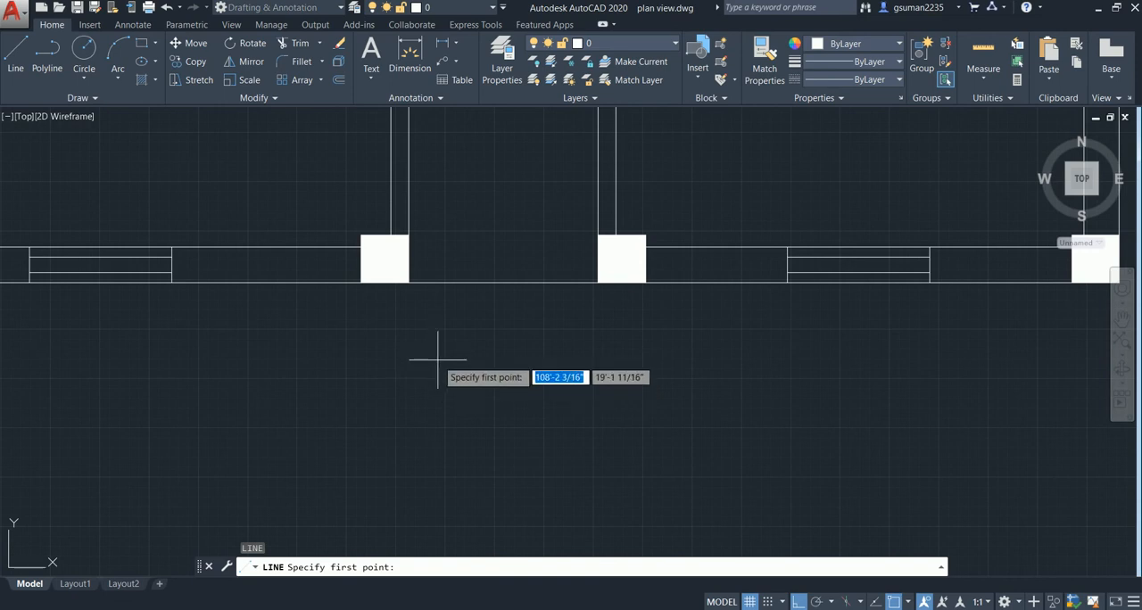
pyautogui.write('3')
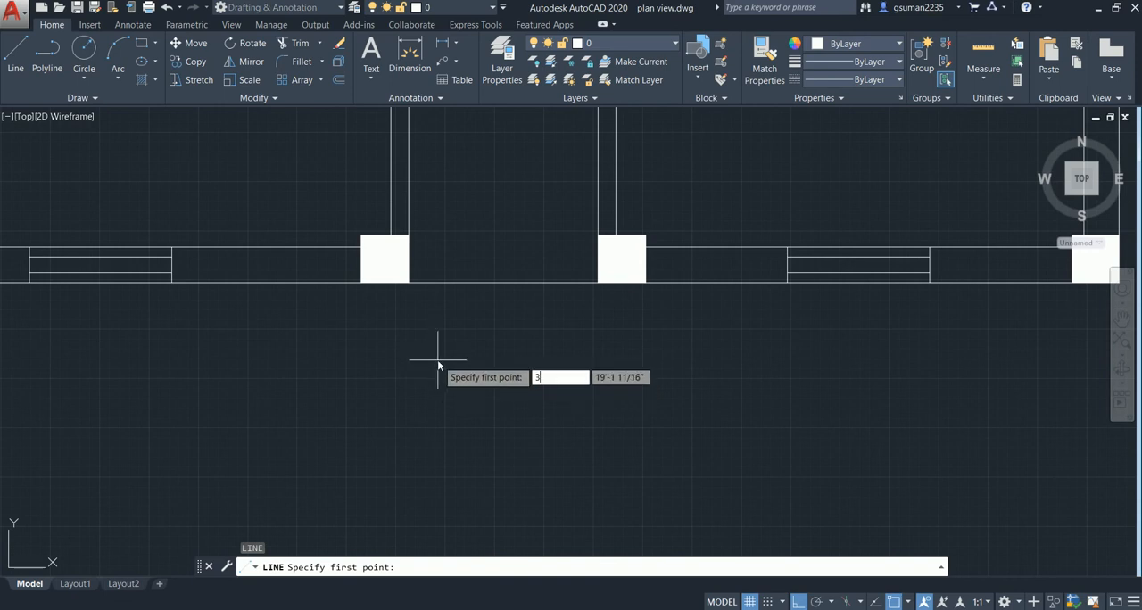
pyautogui.press('Return')
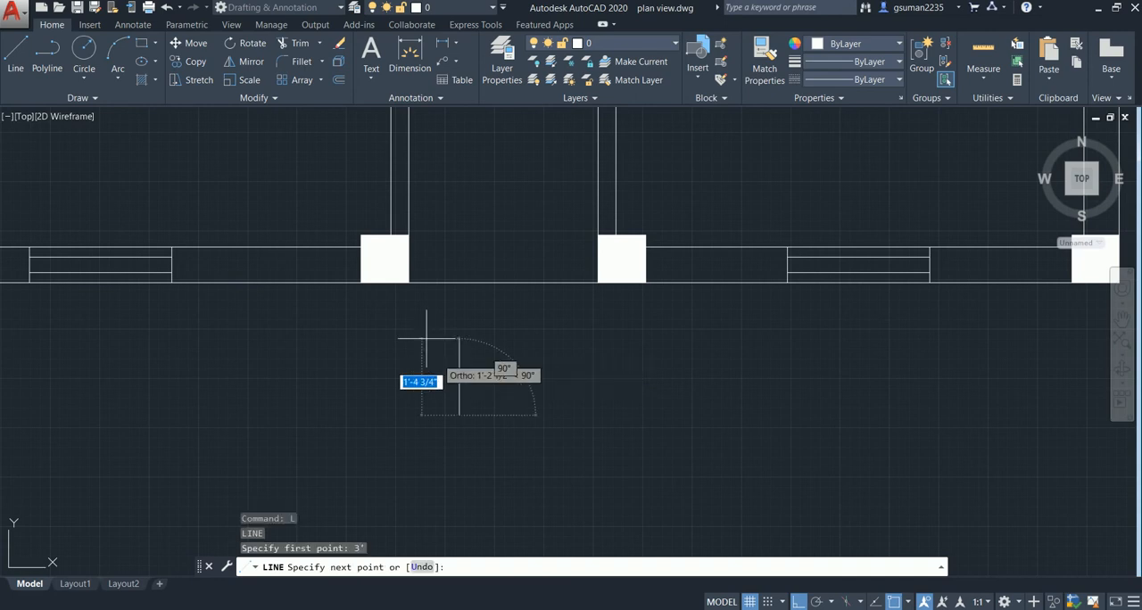
pyautogui.click(408, 283)
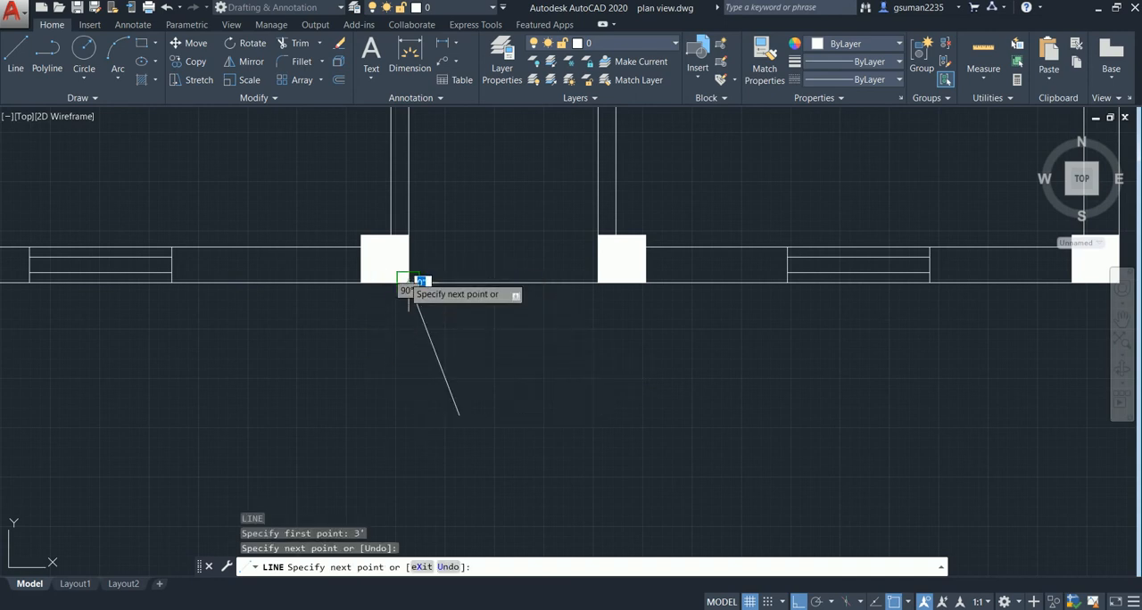
pyautogui.press('Escape')
pyautogui.press('Escape')
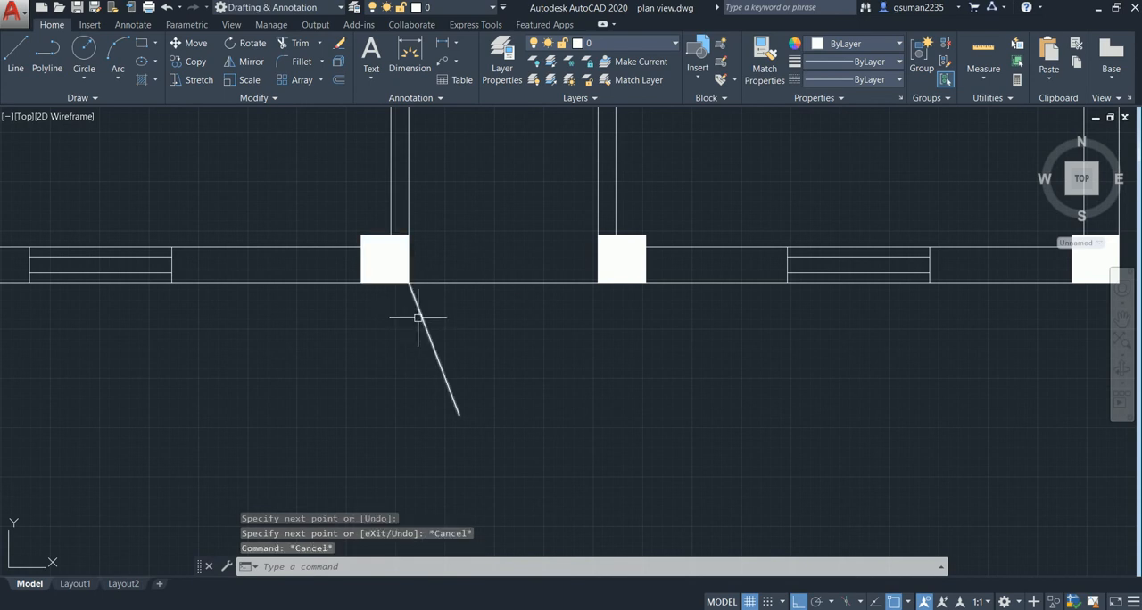
pyautogui.hotkey('ctrl', 'z')
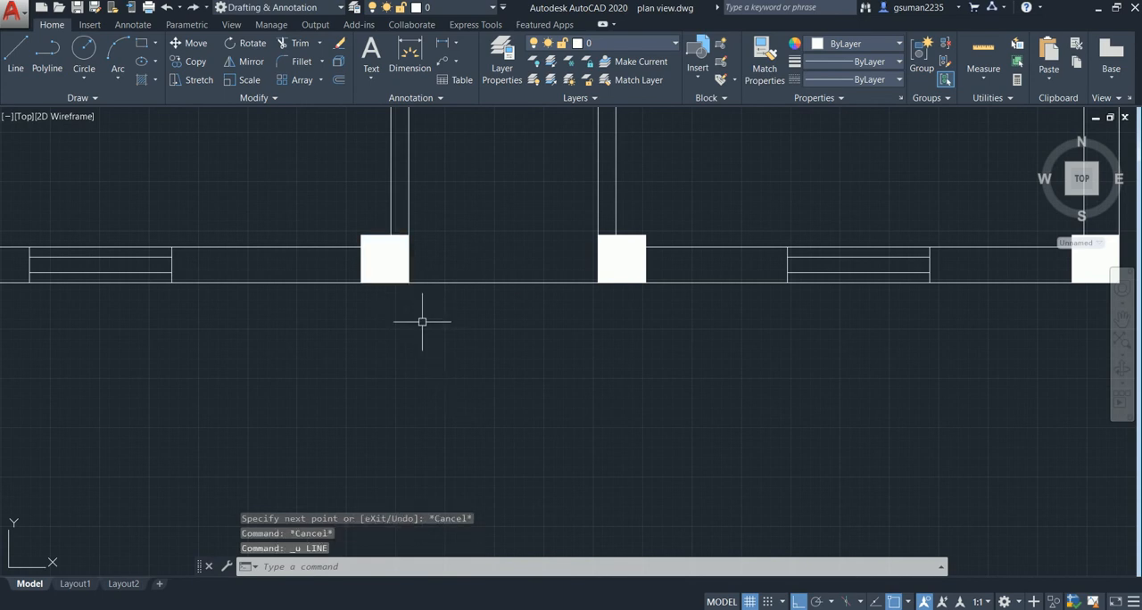
# - Draw a 3' vertical line up from the left entrance column's outer corner, where it meets the line across the opening
pyautogui.scroll(-2, 476, 277)
pyautogui.write('l')
pyautogui.press('Return')
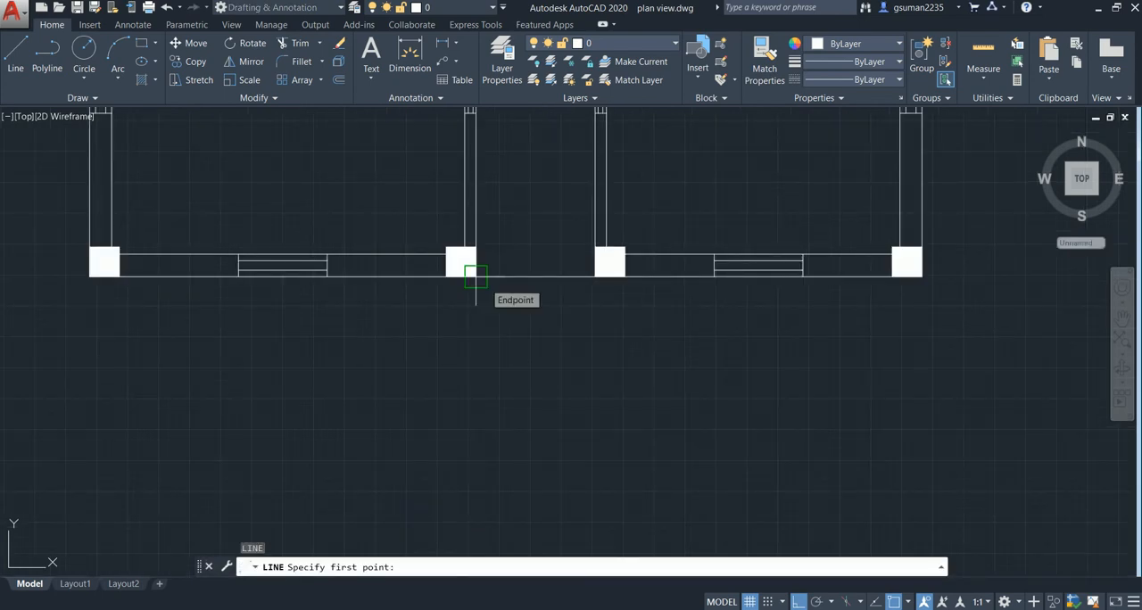
pyautogui.click(476, 276)
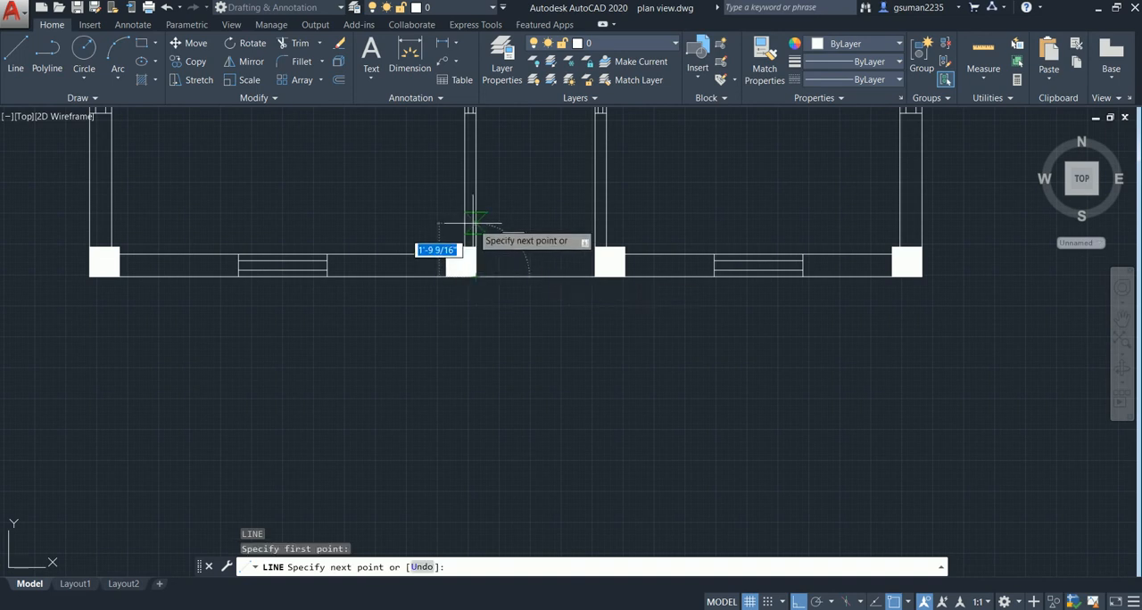
pyautogui.write('3')
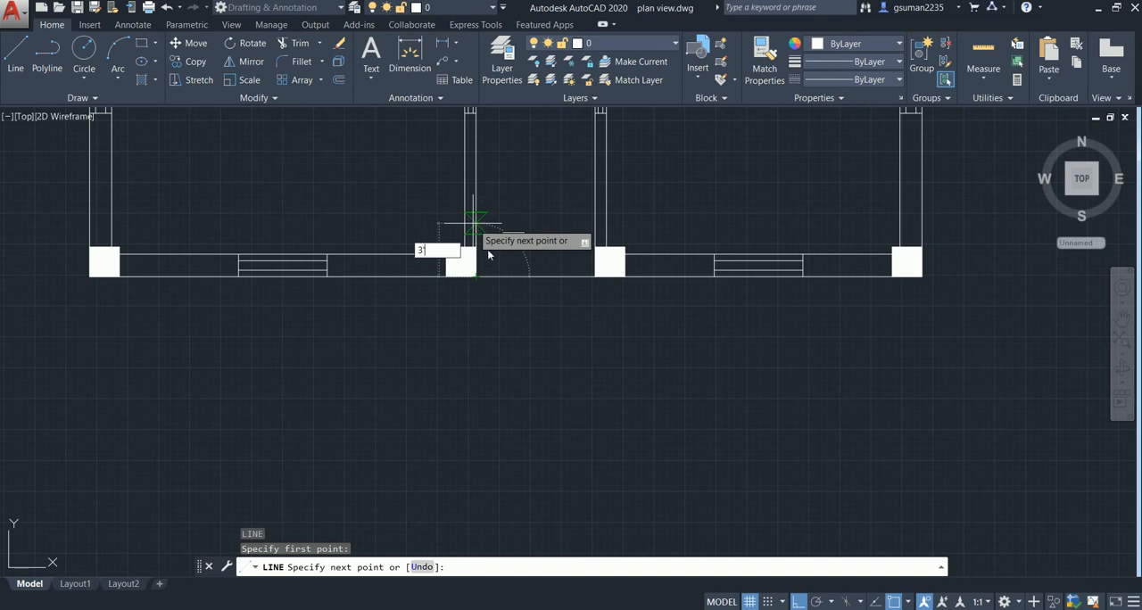
pyautogui.press('Return')
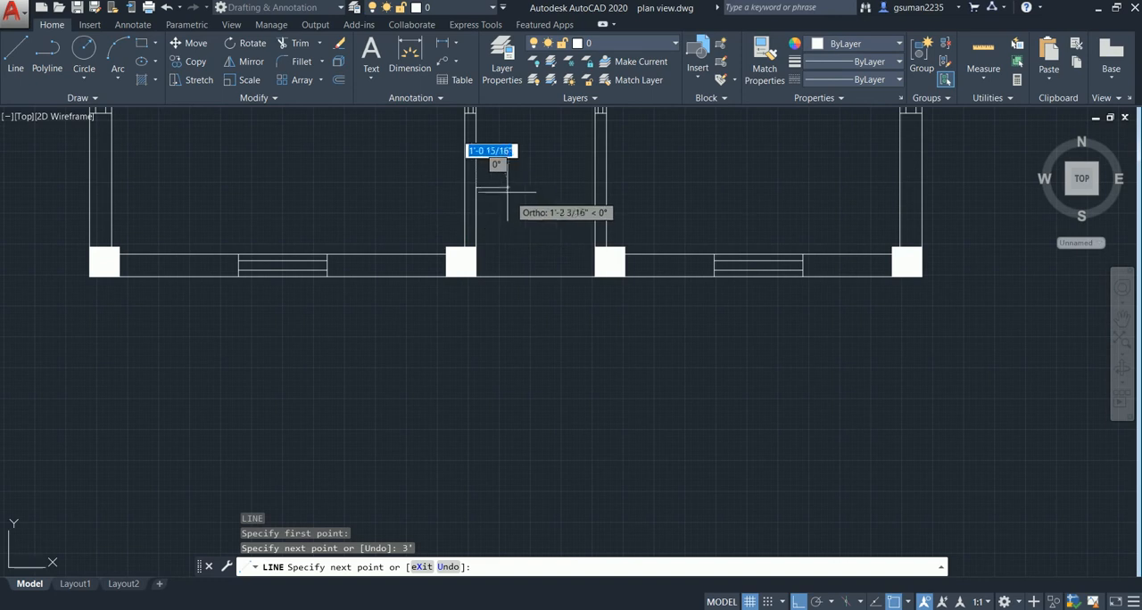
pyautogui.press('Escape')
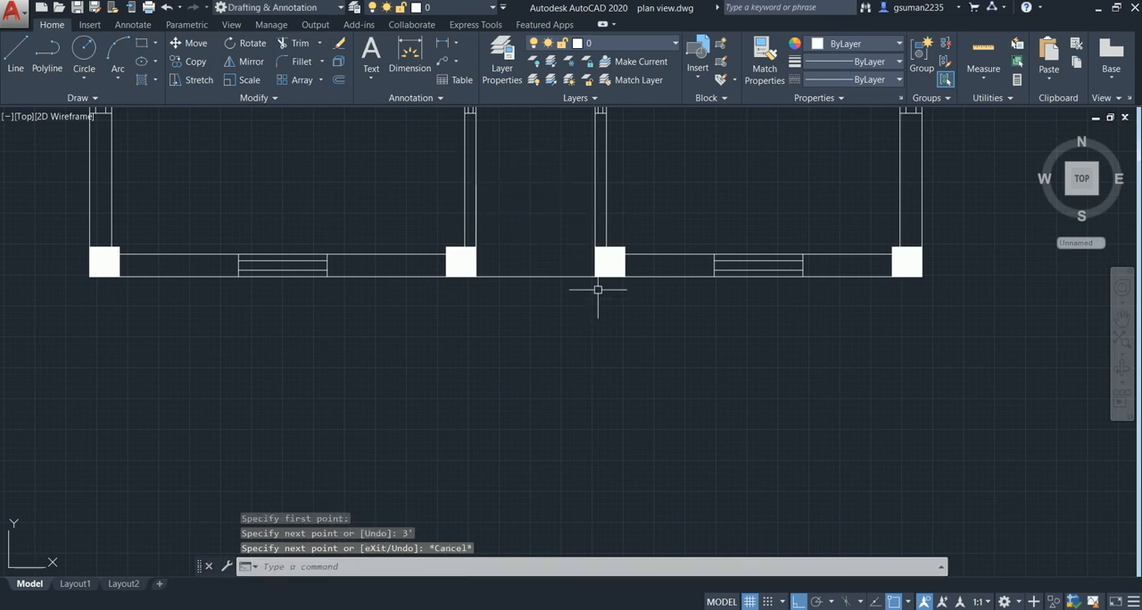
pyautogui.scroll(2, 595, 299)
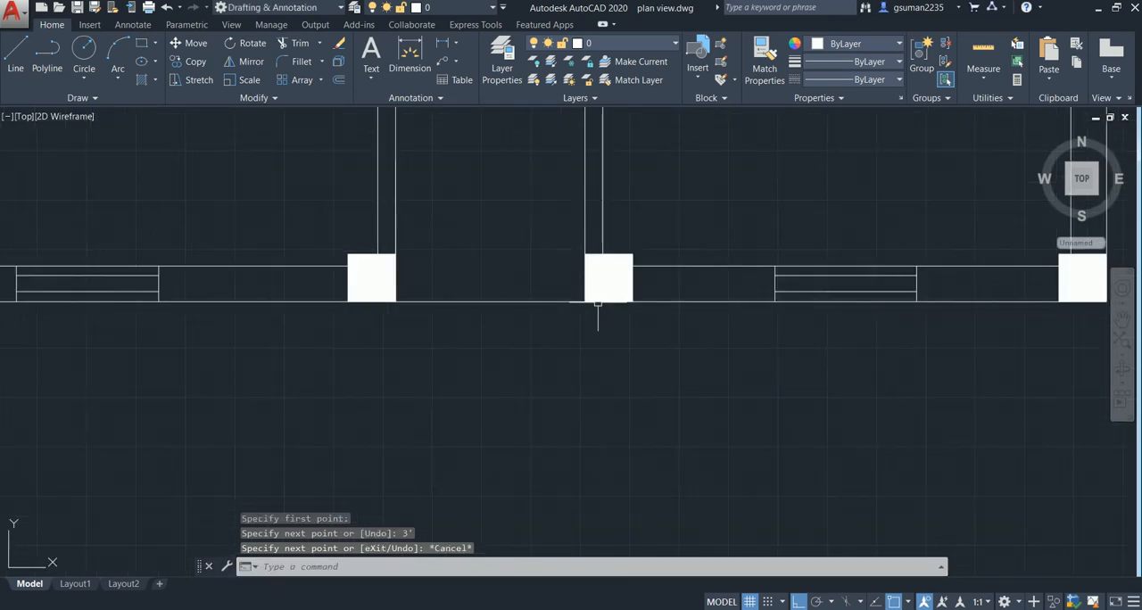
pyautogui.press('Return')
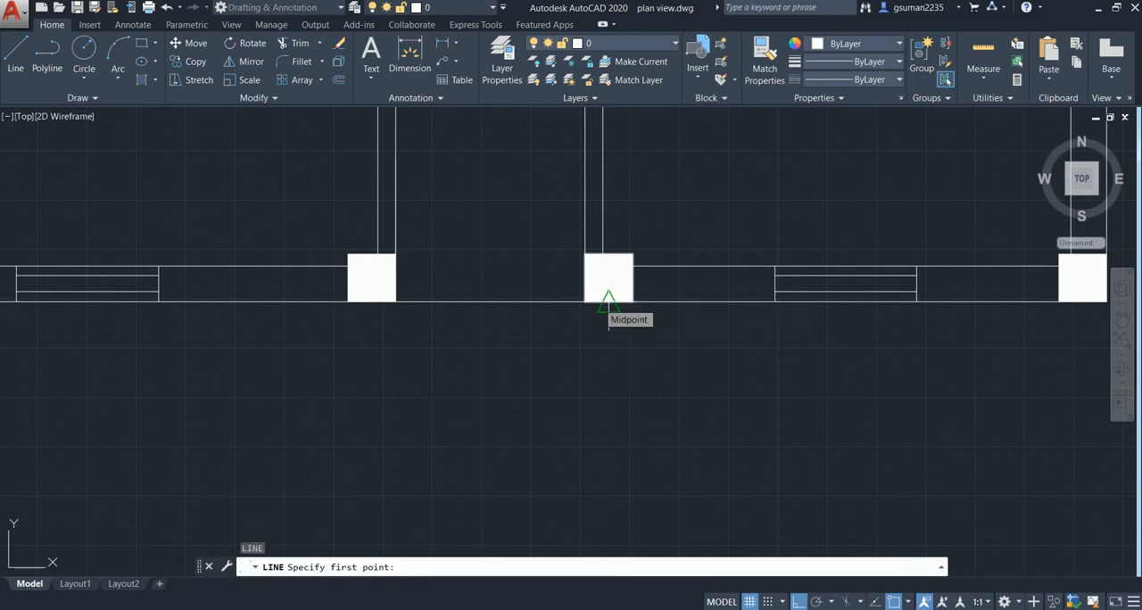
pyautogui.write('3')
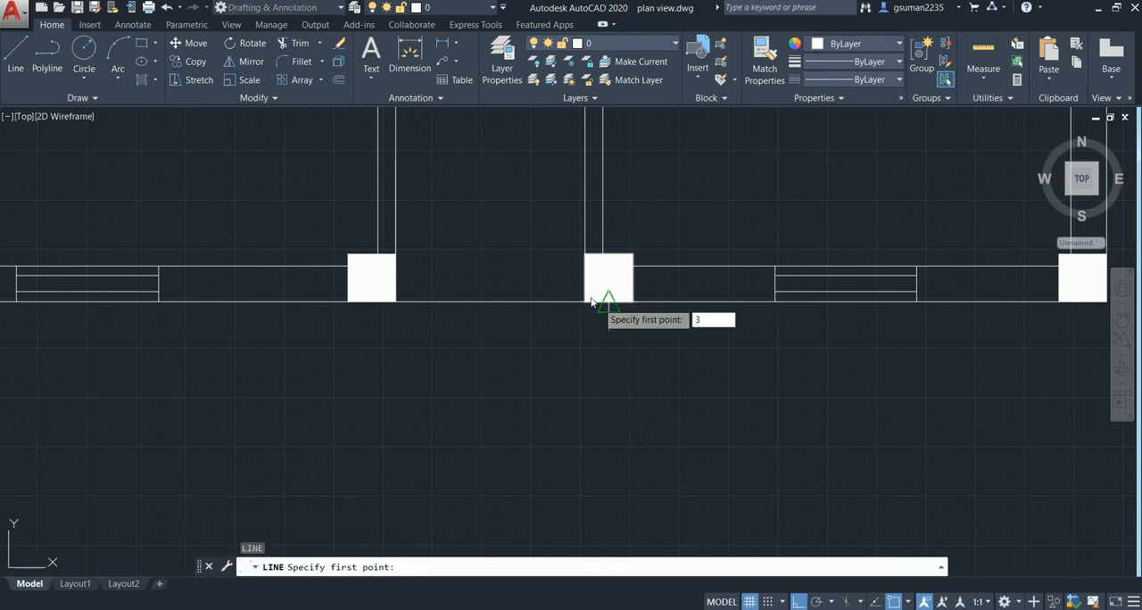
pyautogui.press('Escape')
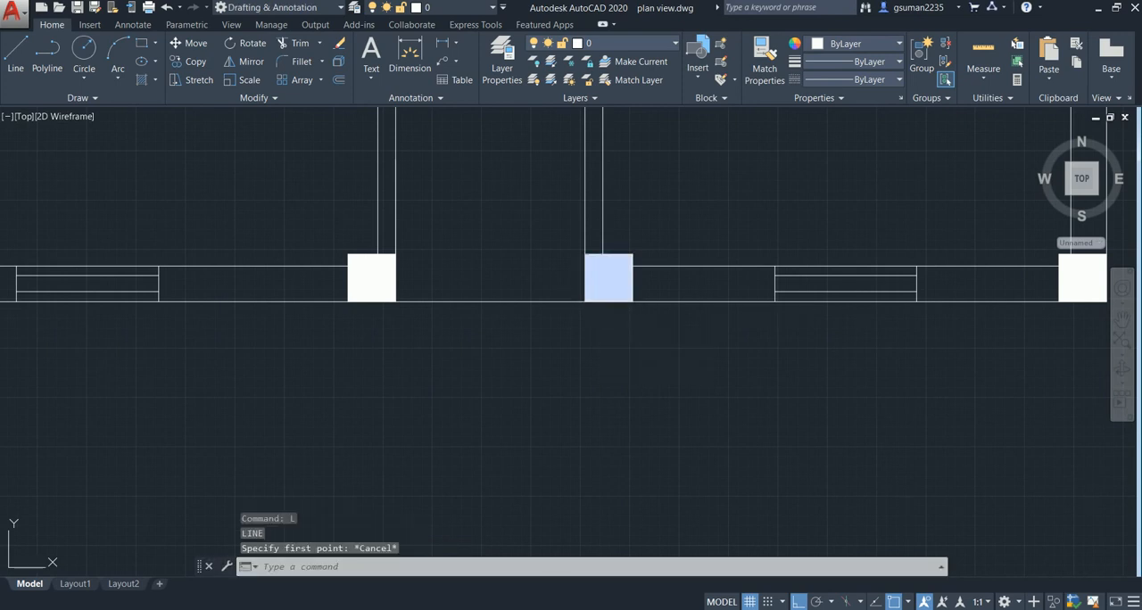
# - Draw a 3' vertical line up from the right entrance column's outer corner, on the side facing the opening
pyautogui.press('Return')
pyautogui.click(586, 301)
pyautogui.press('BackSpace')
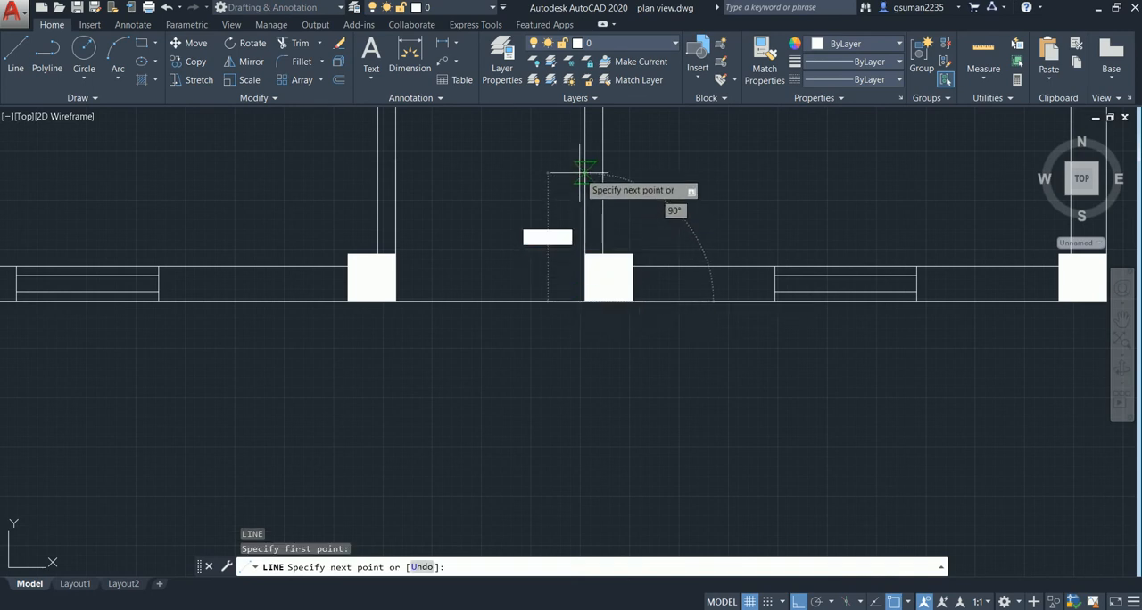
pyautogui.write("3'")
pyautogui.press('Return')
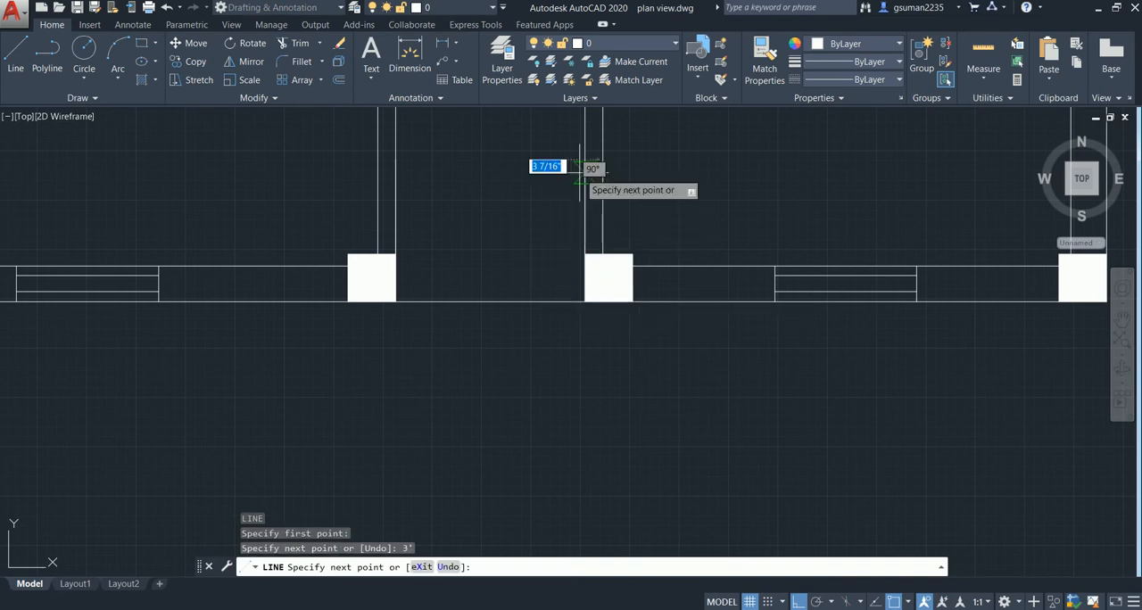
pyautogui.press('Escape')
# - Draw a 3' vertical line up from the midpoint of the line across the entrance opening
pyautogui.press('Return')
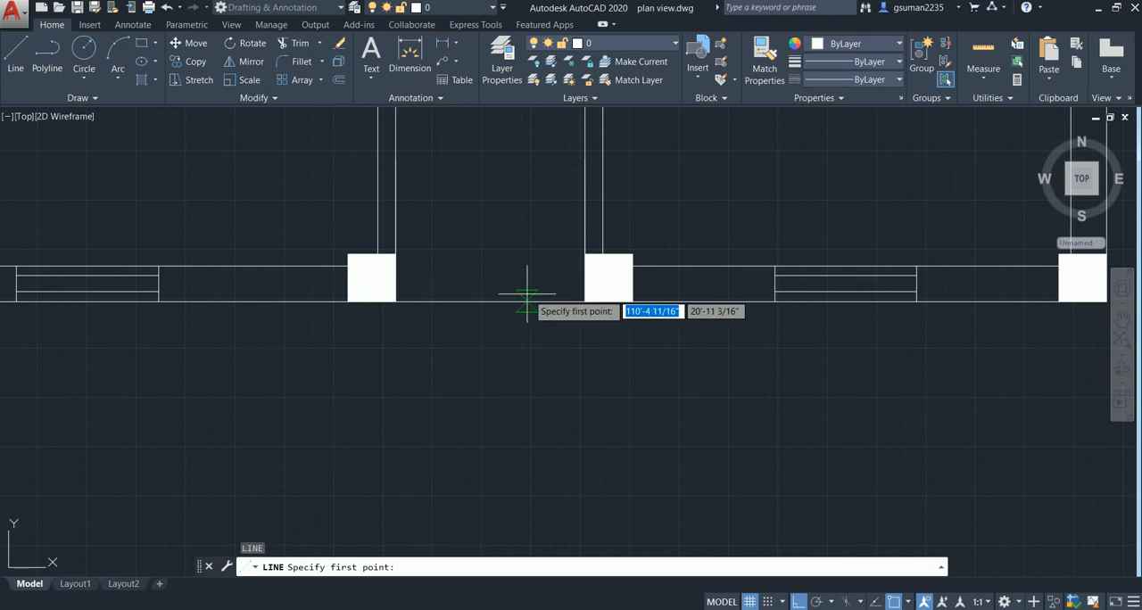
pyautogui.click(489, 301)
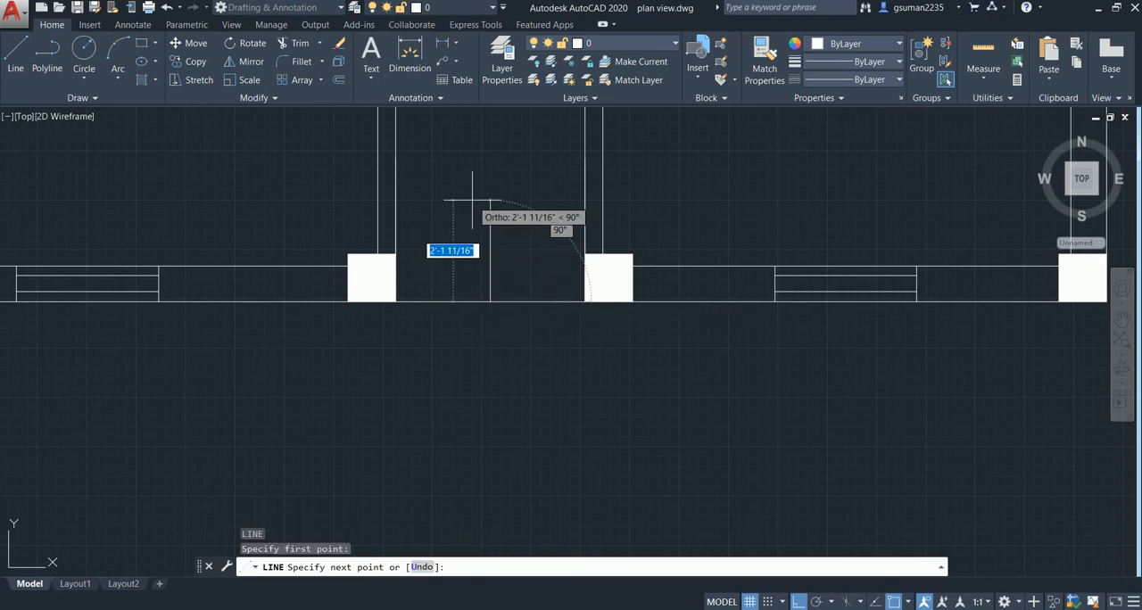
pyautogui.write("3'")
pyautogui.press('Return')
pyautogui.press('Escape')
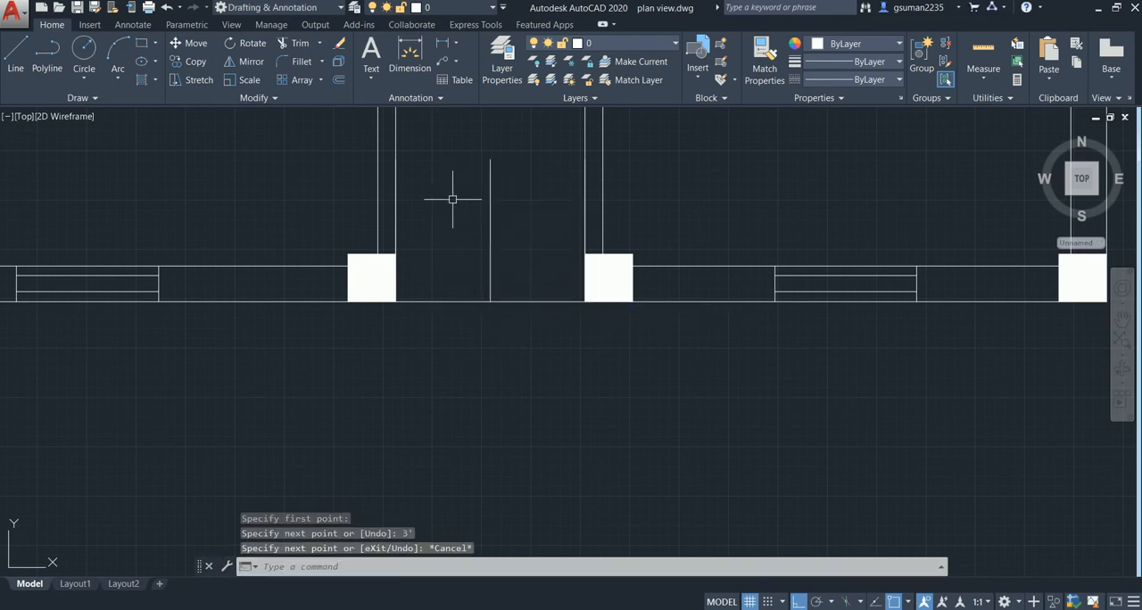
# - Try to draw a three-point arc from the left 3' line's upper end to the middle line's base, with Ortho off
pyautogui.write('a')
pyautogui.press('Return')
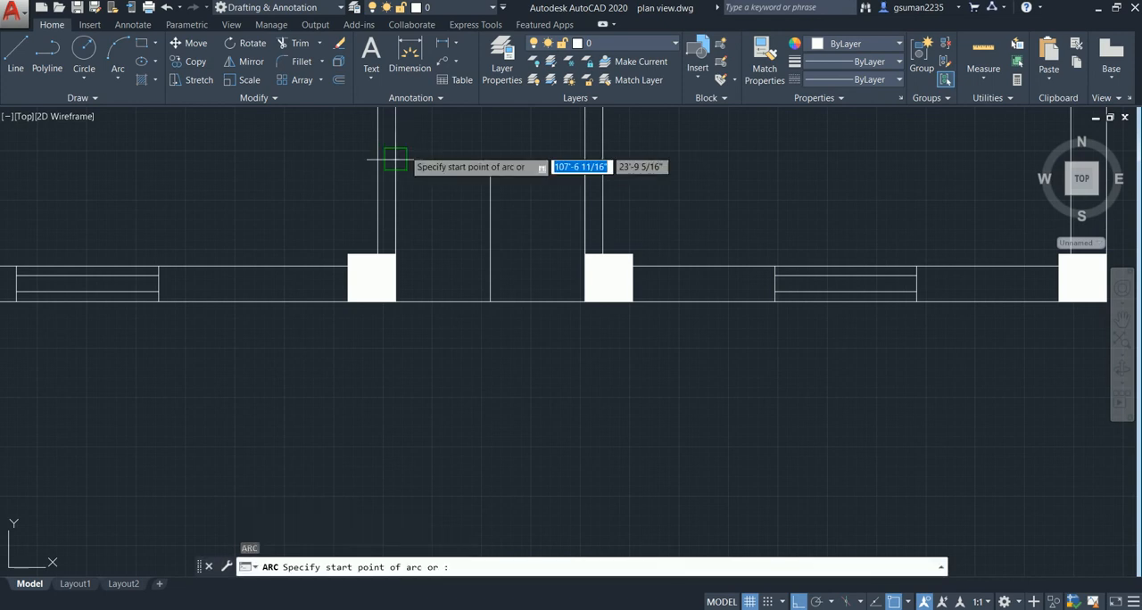
pyautogui.click(395, 198)
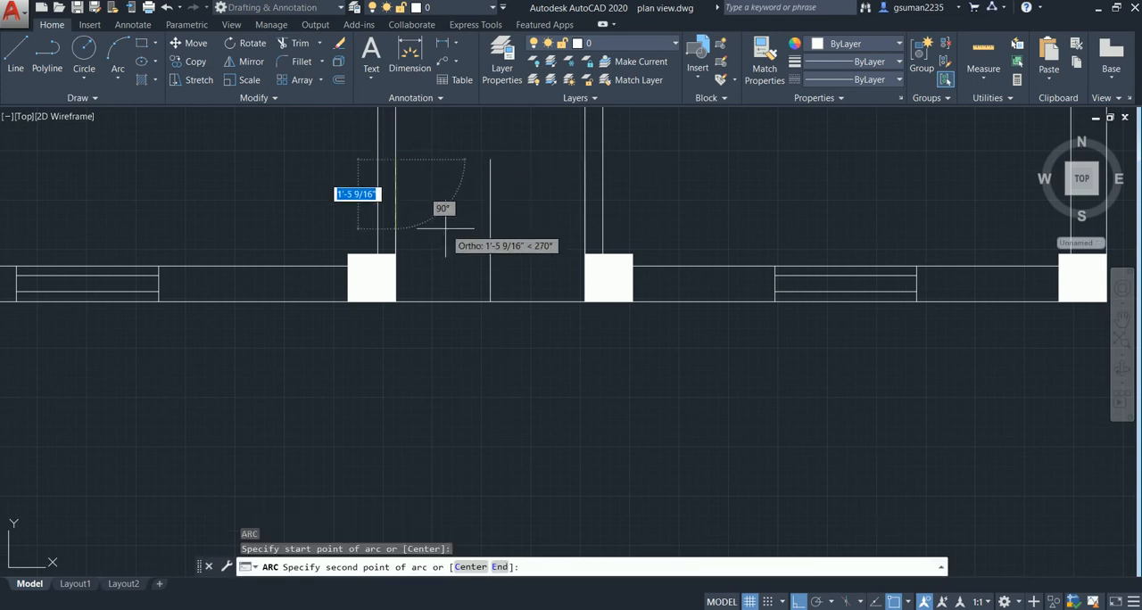
pyautogui.press('F8')
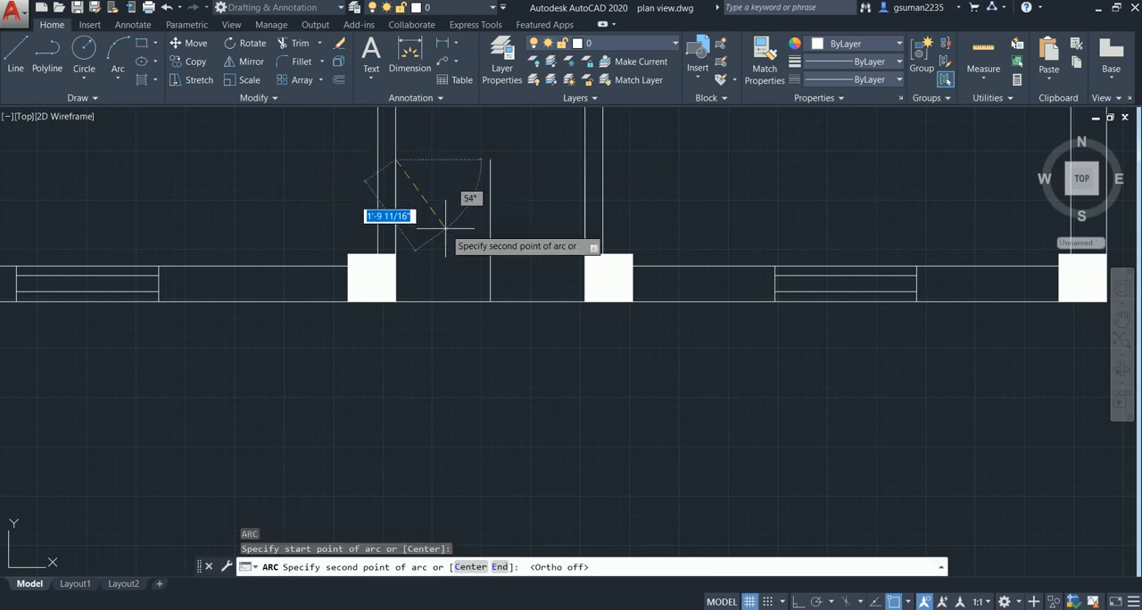
pyautogui.click(446, 242)
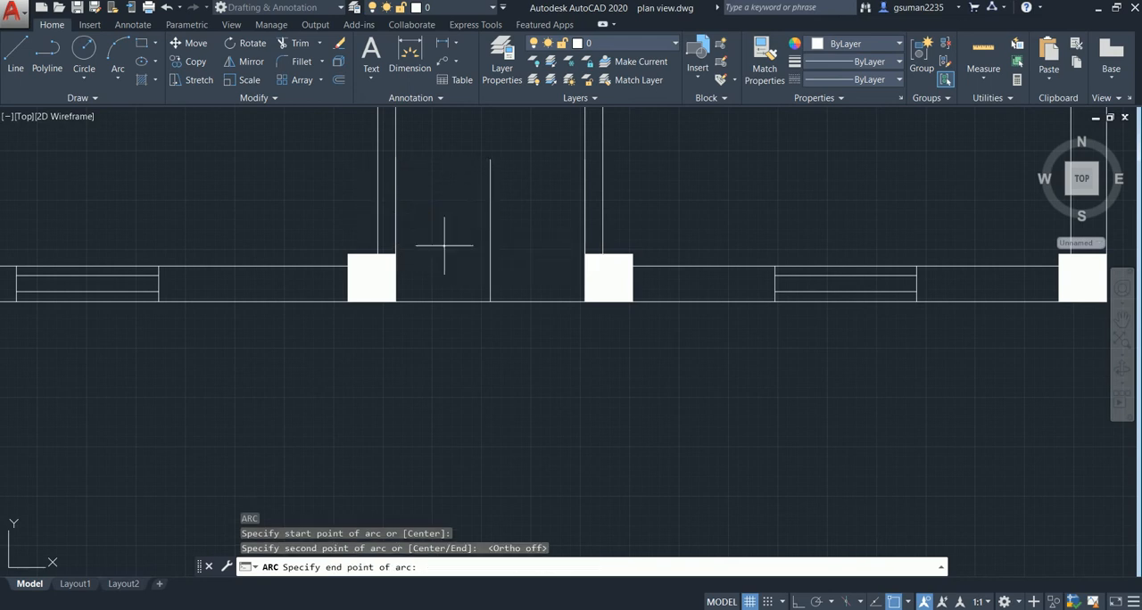
pyautogui.click(489, 300)
# - Try to continue with a second arc up to the right 3' line's upper end, and undo both arcs
pyautogui.press('Return')
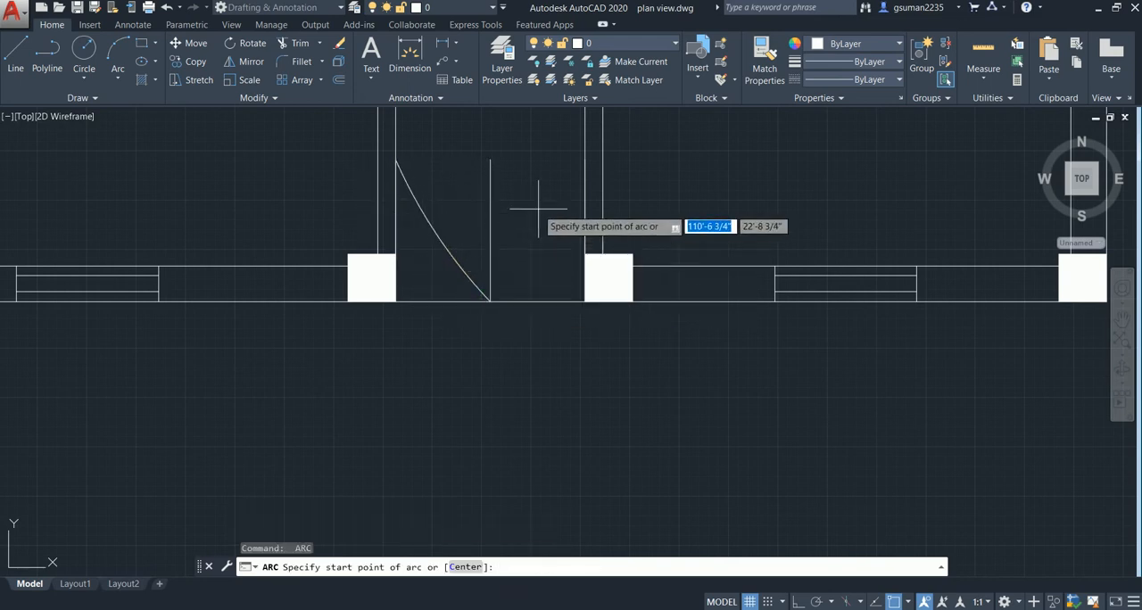
pyautogui.press('Return')
pyautogui.click(575, 154)
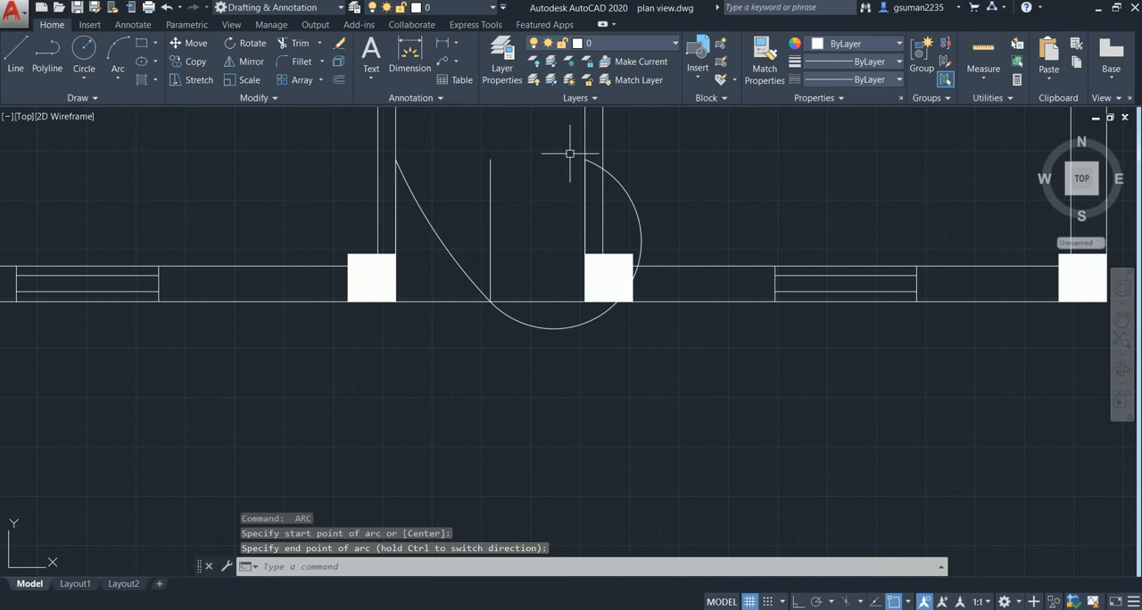
pyautogui.press('Return')
pyautogui.hotkey('ctrl', 'z')
pyautogui.hotkey('ctrl', 'z')
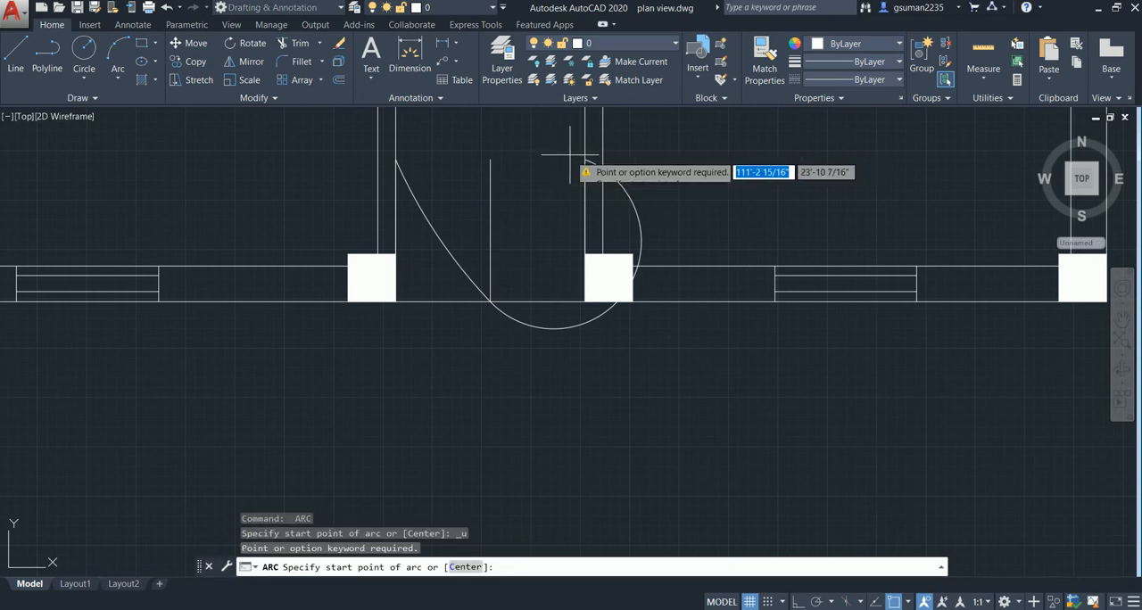
pyautogui.press('Escape')
pyautogui.hotkey('ctrl', 'z')
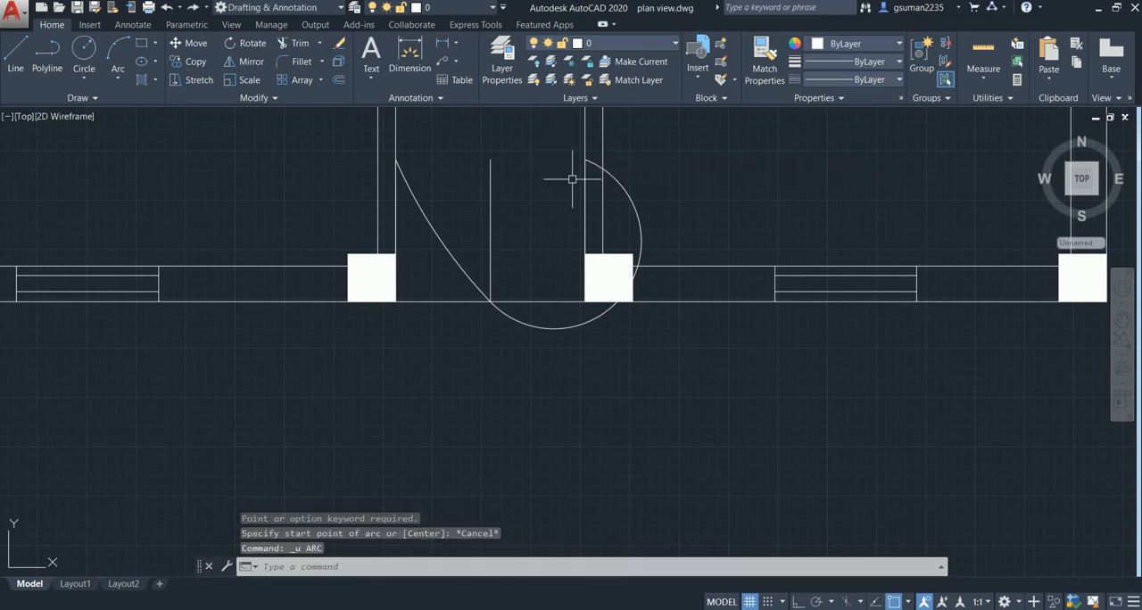
pyautogui.hotkey('ctrl', 'z')
pyautogui.write('u')
pyautogui.press('Return')
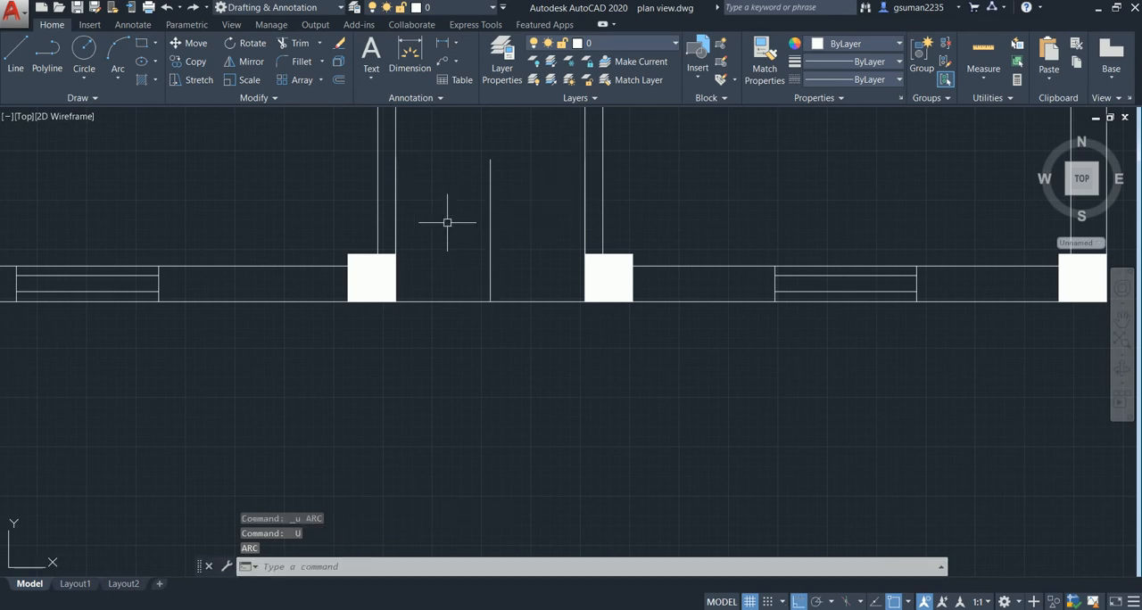
# - Draw a three-point arc from the left 3' line's upper end to the base of the middle line, with Ortho off
pyautogui.write('a')
pyautogui.press('Return')
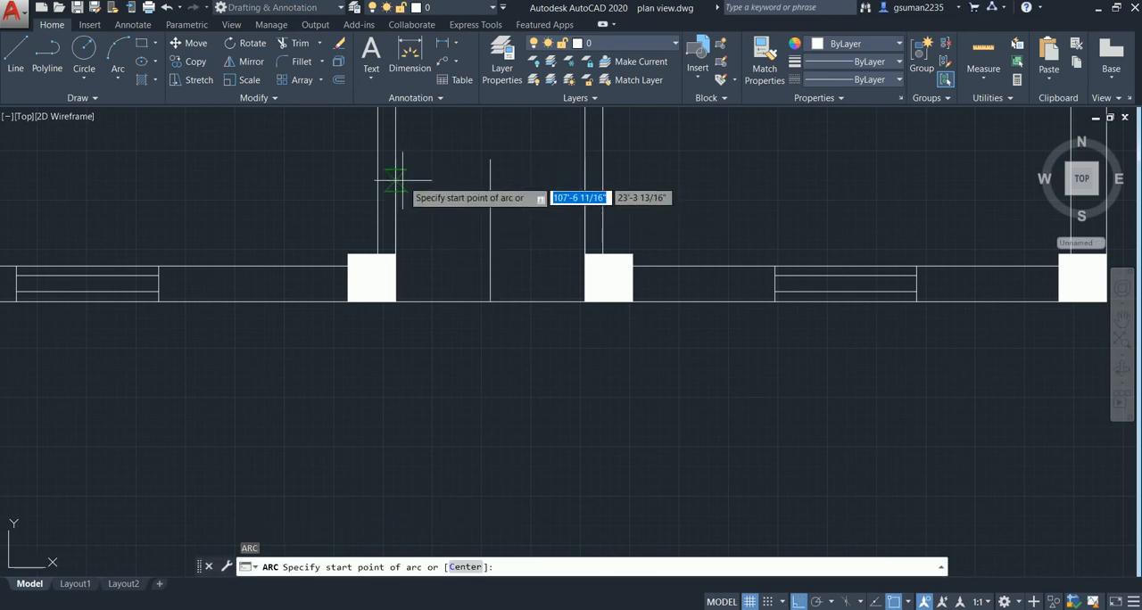
pyautogui.click(396, 161)
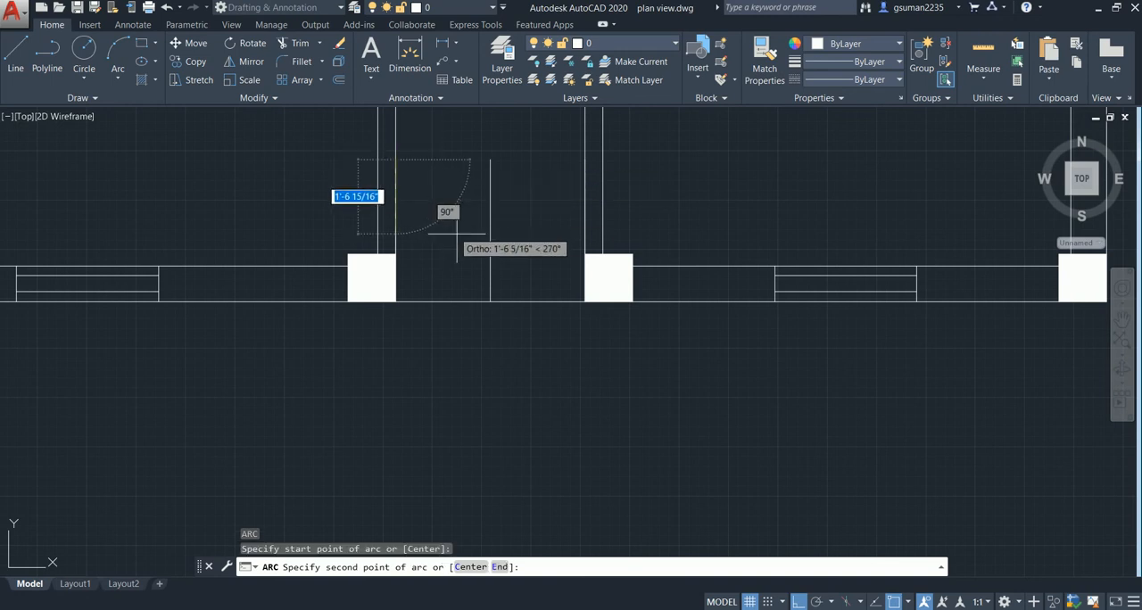
pyautogui.press('F8')
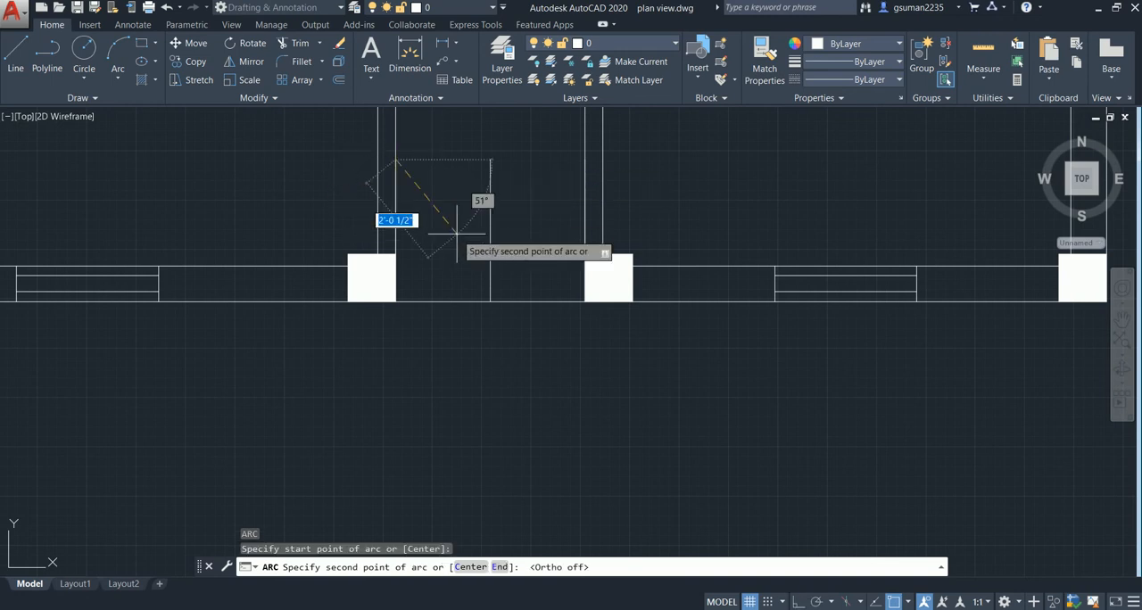
pyautogui.click(453, 243)
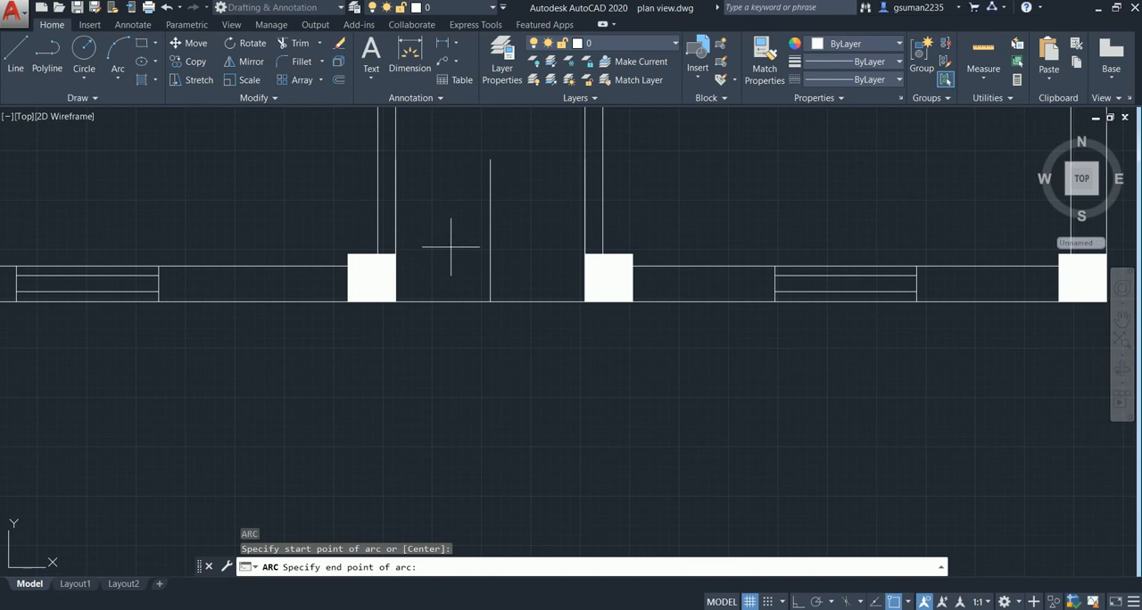
pyautogui.click(482, 300)
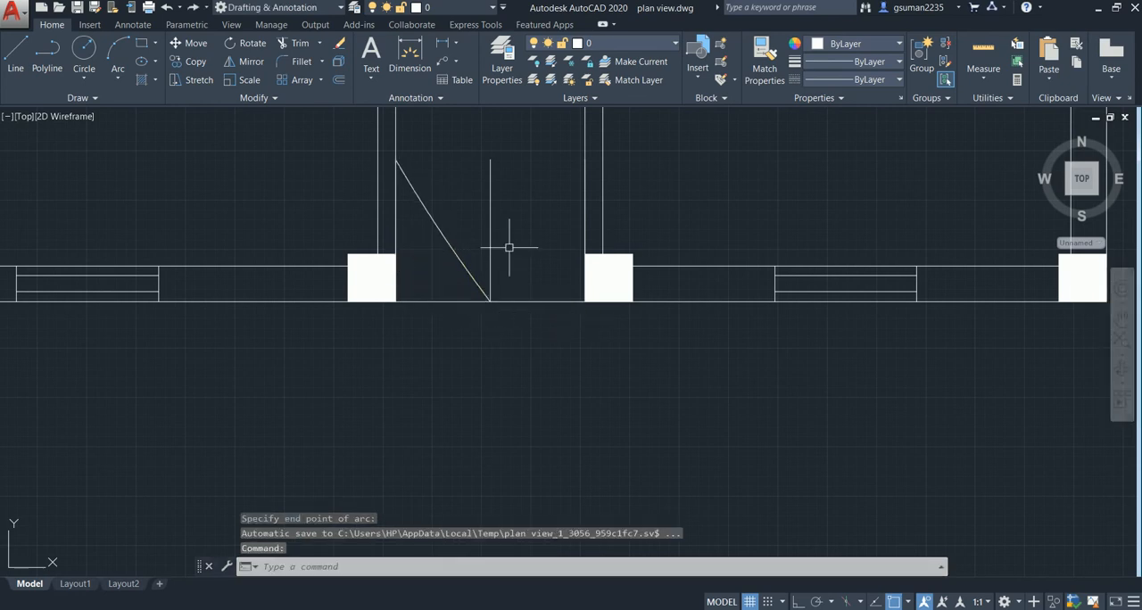
# - Draw a matching three-point arc from the right 3' line's upper end to the base of the middle line
pyautogui.write('a')
pyautogui.press('Return')
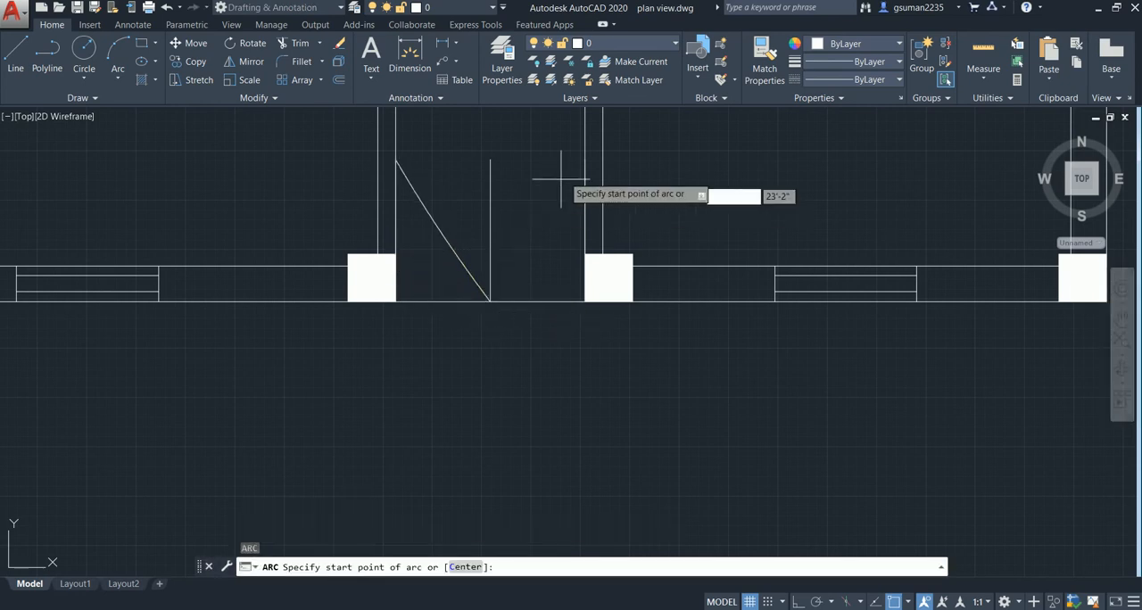
pyautogui.click(575, 162)
pyautogui.click(537, 234)
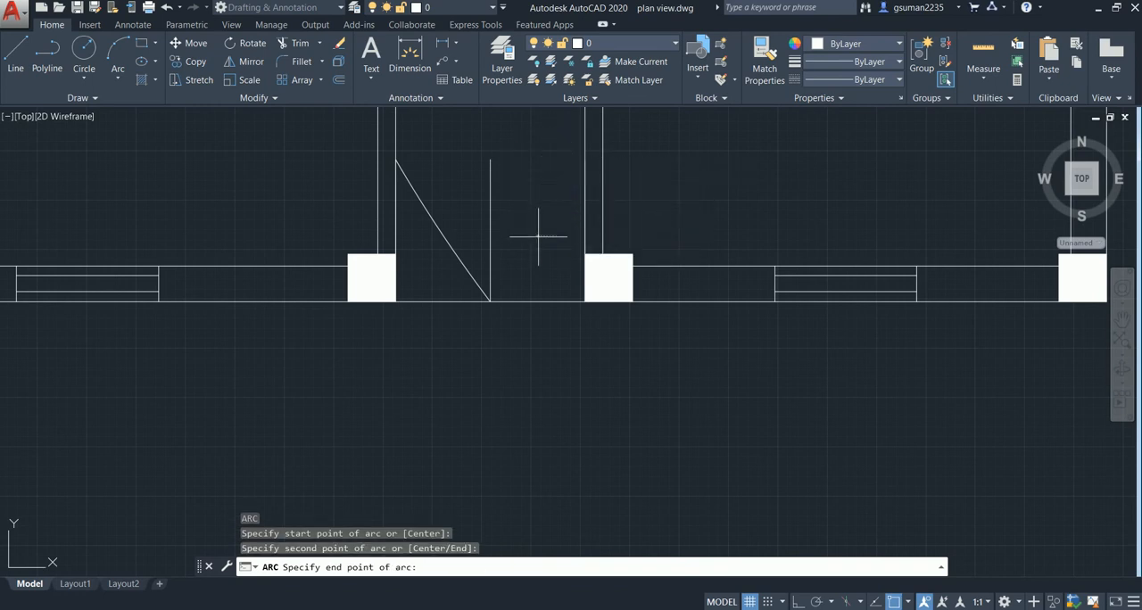
pyautogui.click(490, 300)
pyautogui.press('Escape')
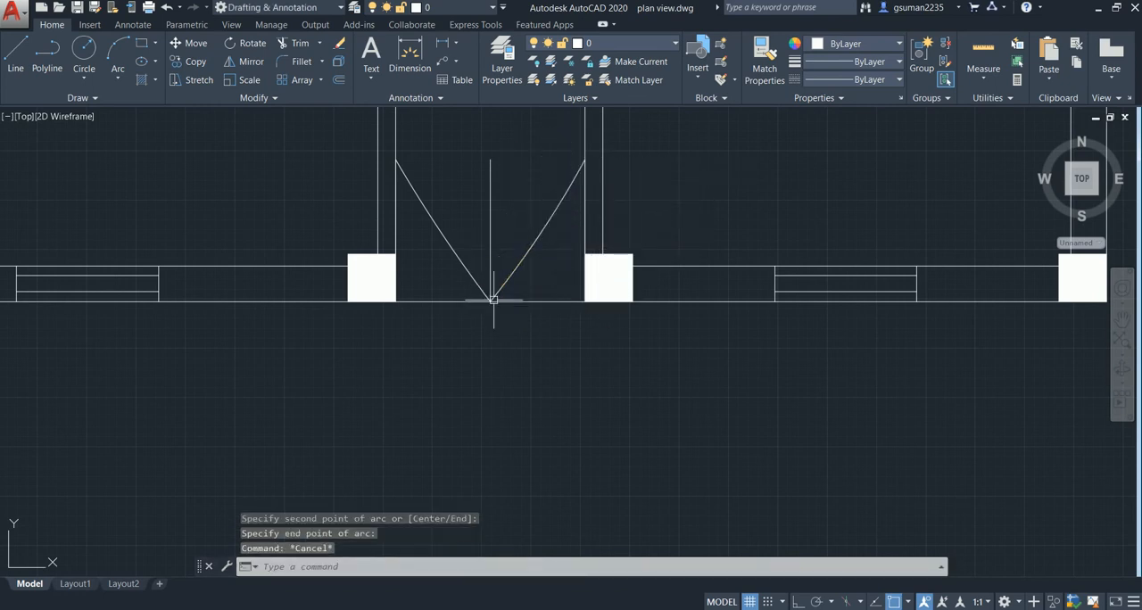
# - Stretch the left door arc's middle upward so it bulges towards the middle line, with a radius of about 2'-10"
pyautogui.click(440, 232)
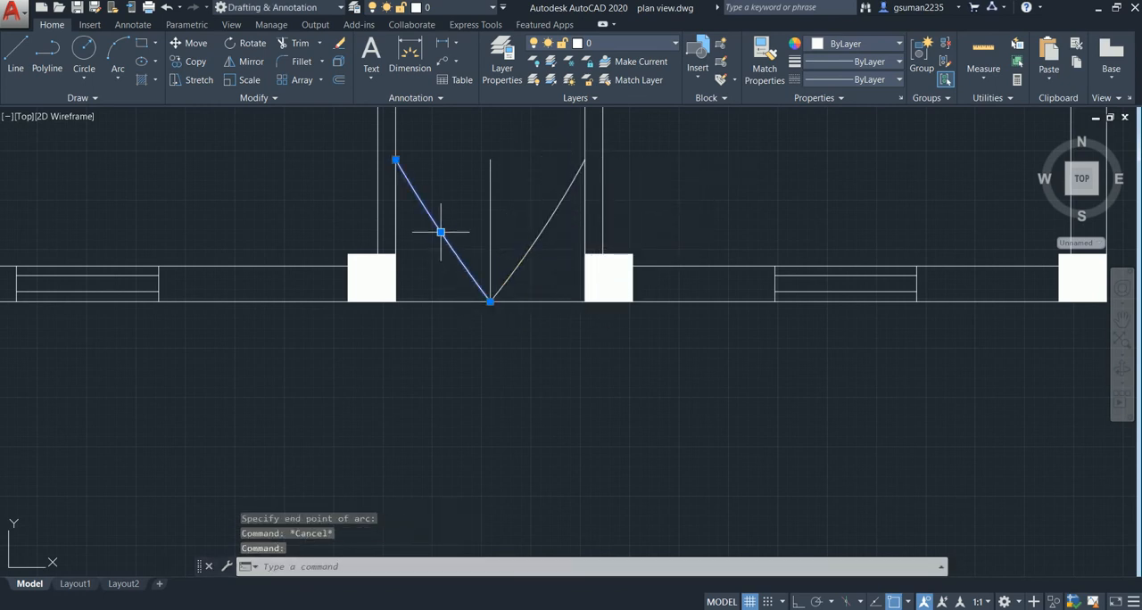
pyautogui.click(440, 232)
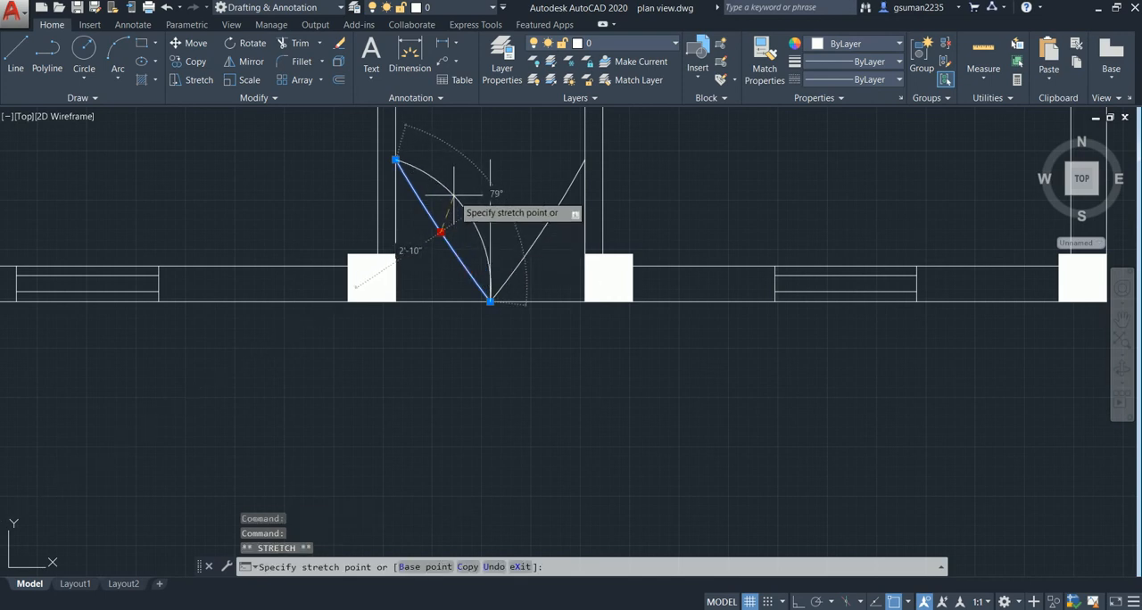
pyautogui.click(453, 191)
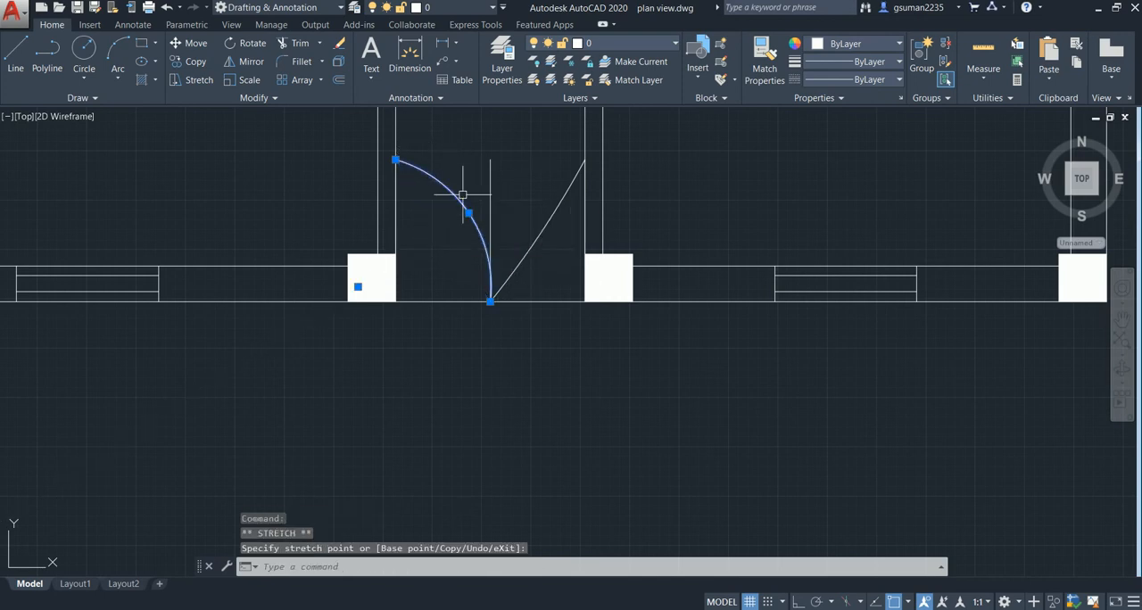
pyautogui.press('Return')
pyautogui.click(541, 236)
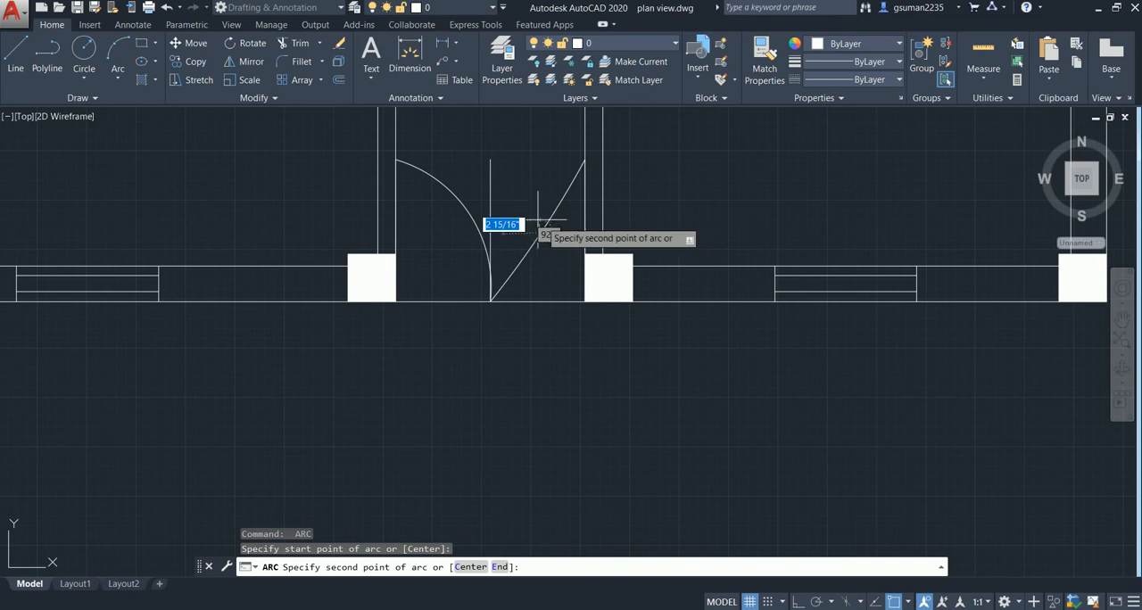
pyautogui.press('Return')
pyautogui.press('Escape')
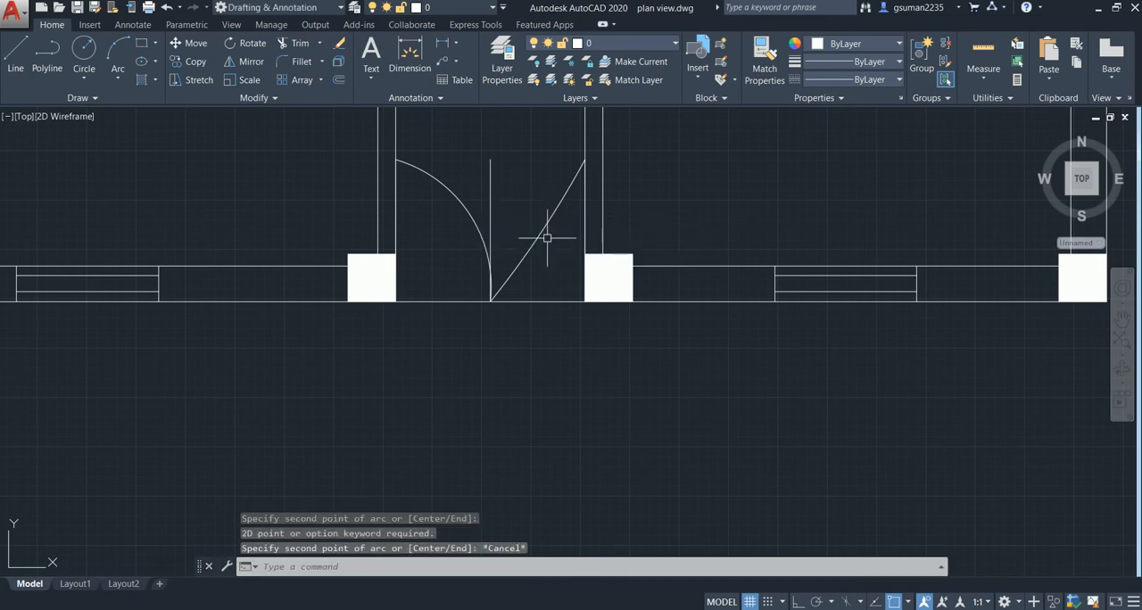
# - Stretch the right door arc's middle to bulge towards the middle line, with a radius of about 2'-8", and erase the middle line
pyautogui.click(539, 227)
pyautogui.click(539, 229)
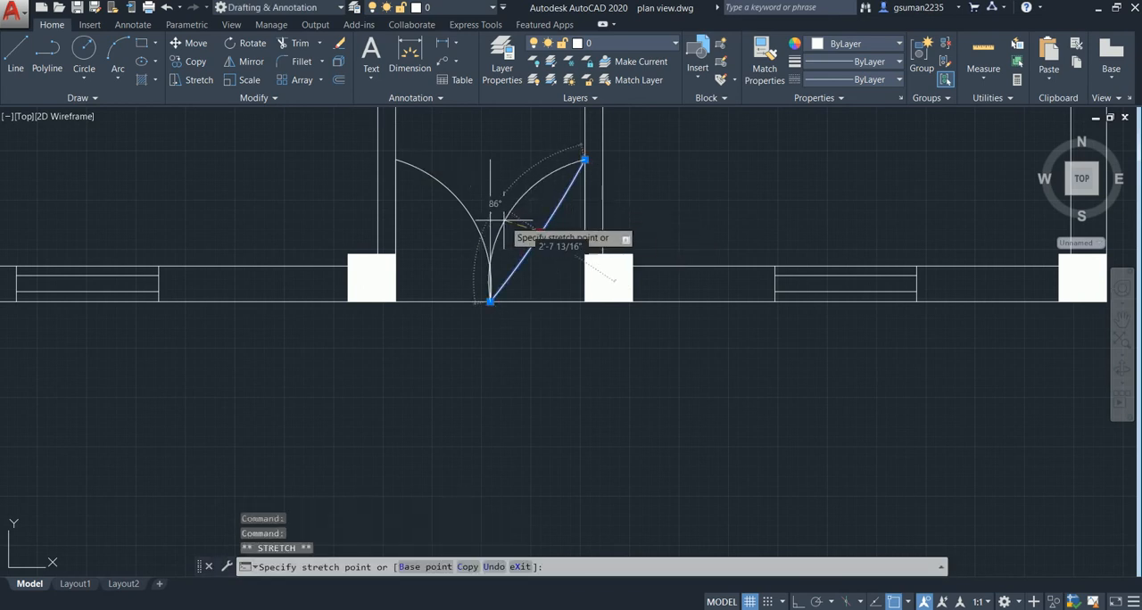
pyautogui.click(504, 218)
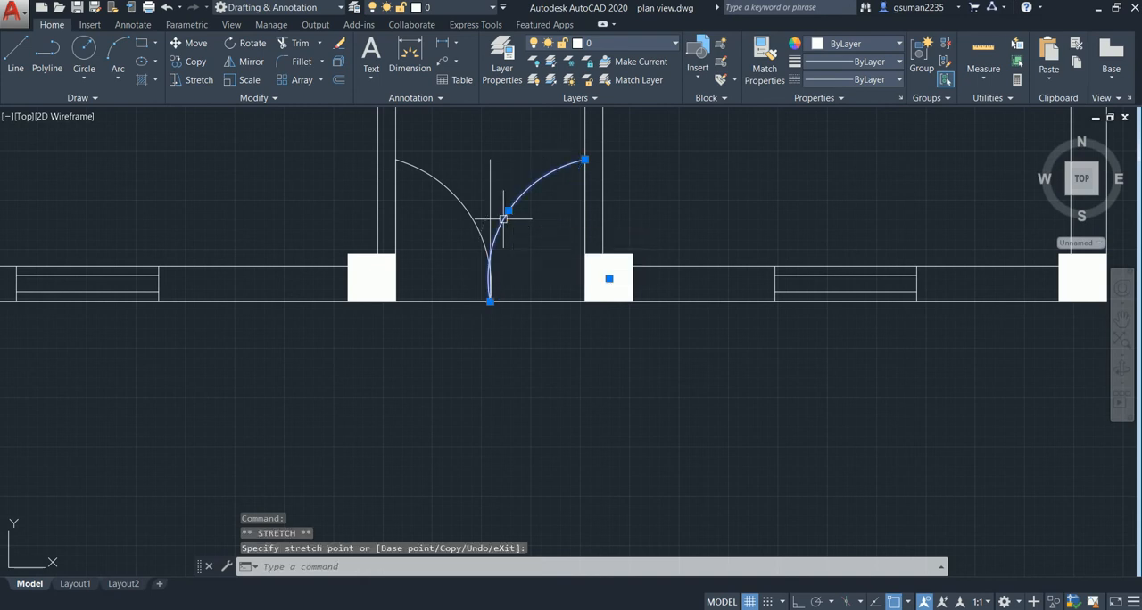
pyautogui.press('Escape')
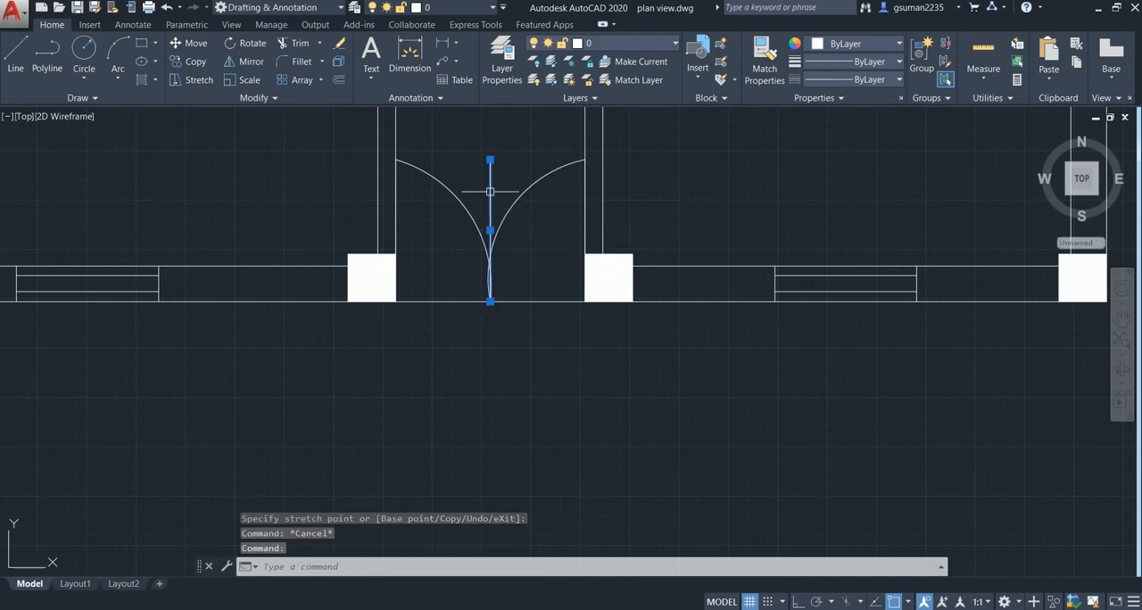
pyautogui.press('Delete')
# - Draw a 3' horizontal line leftward from the lower-right corner of the column above the front-left room's corridor wall, with Ortho on
pyautogui.scroll(-5, 500, 254)
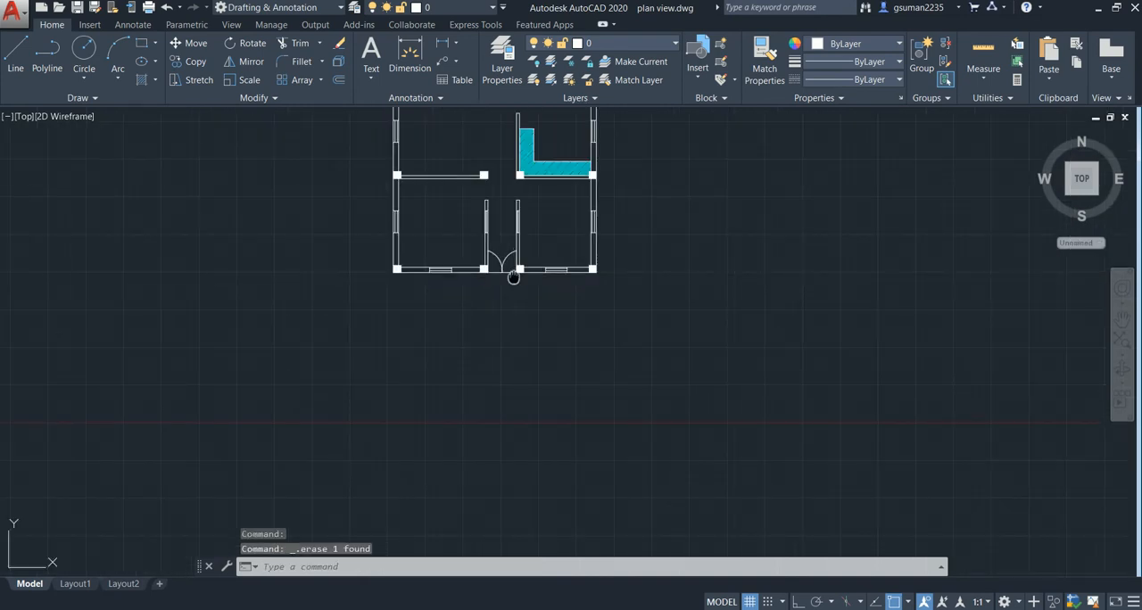
pyautogui.moveTo(513, 277); pyautogui.dragTo(511, 317, button='middle')
pyautogui.moveTo(484, 224); pyautogui.dragTo(512, 287, button='middle')
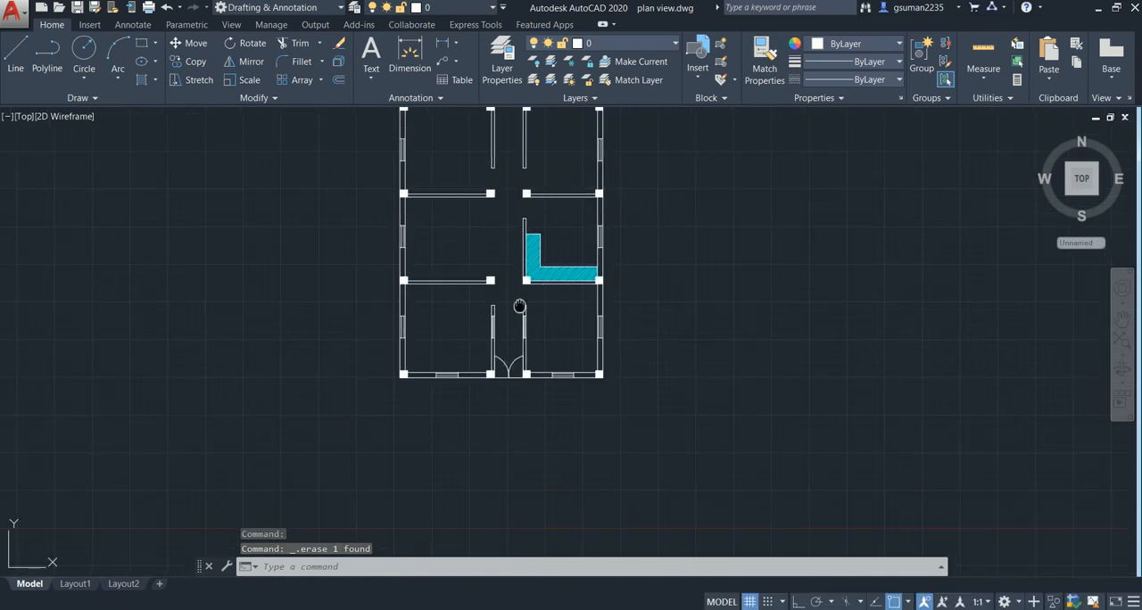
pyautogui.scroll(-3, 504, 321)
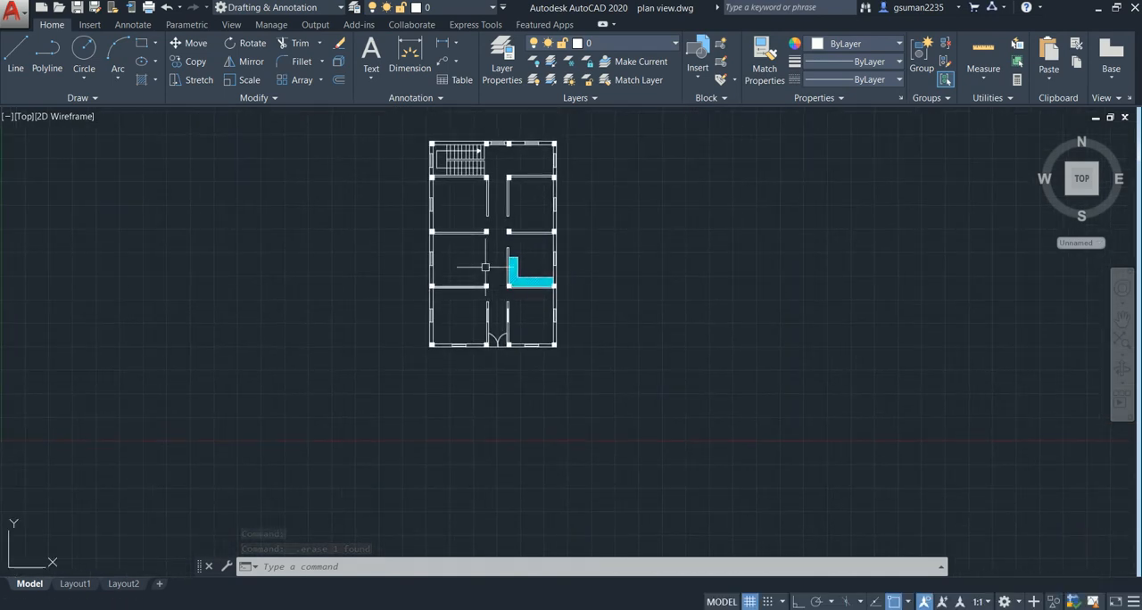
pyautogui.moveTo(498, 301); pyautogui.dragTo(467, 260, button='middle')
pyautogui.scroll(5, 466, 254)
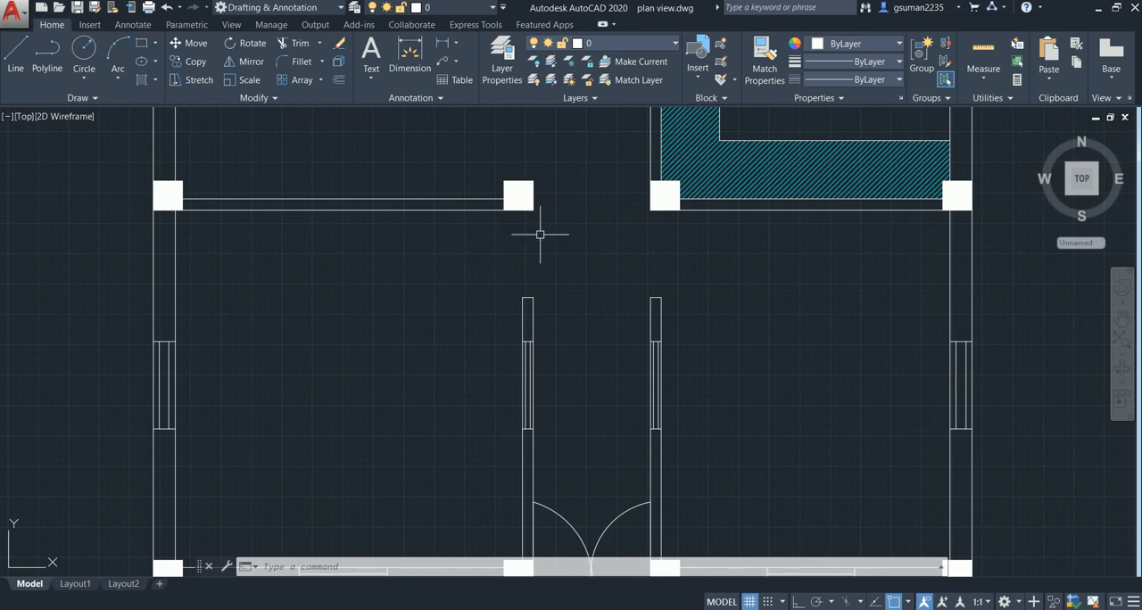
pyautogui.write('l')
pyautogui.press('Return')
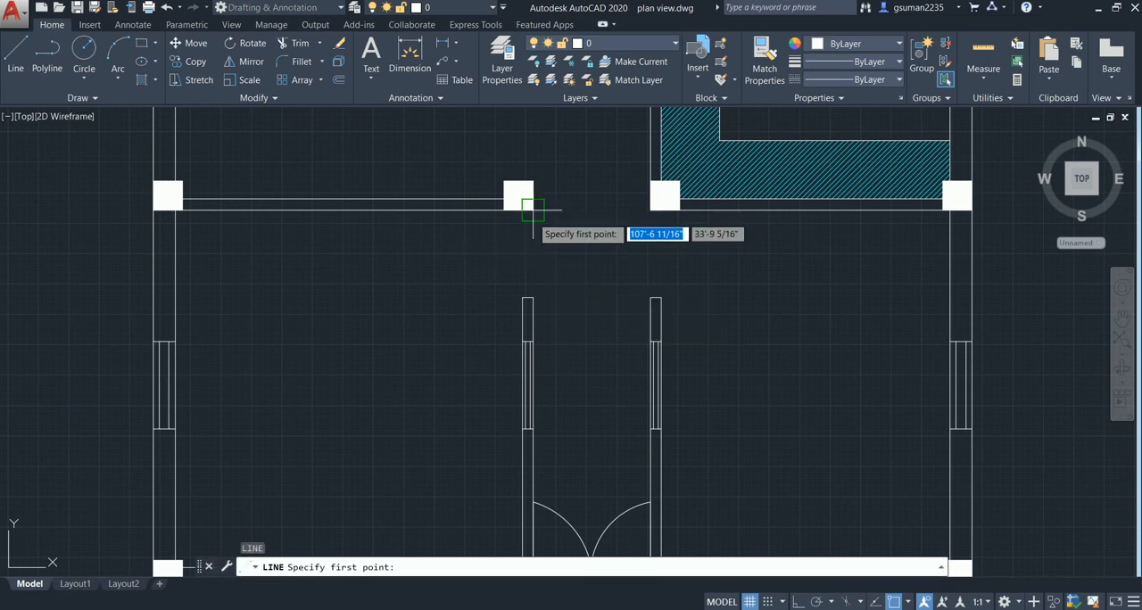
pyautogui.click(532, 210)
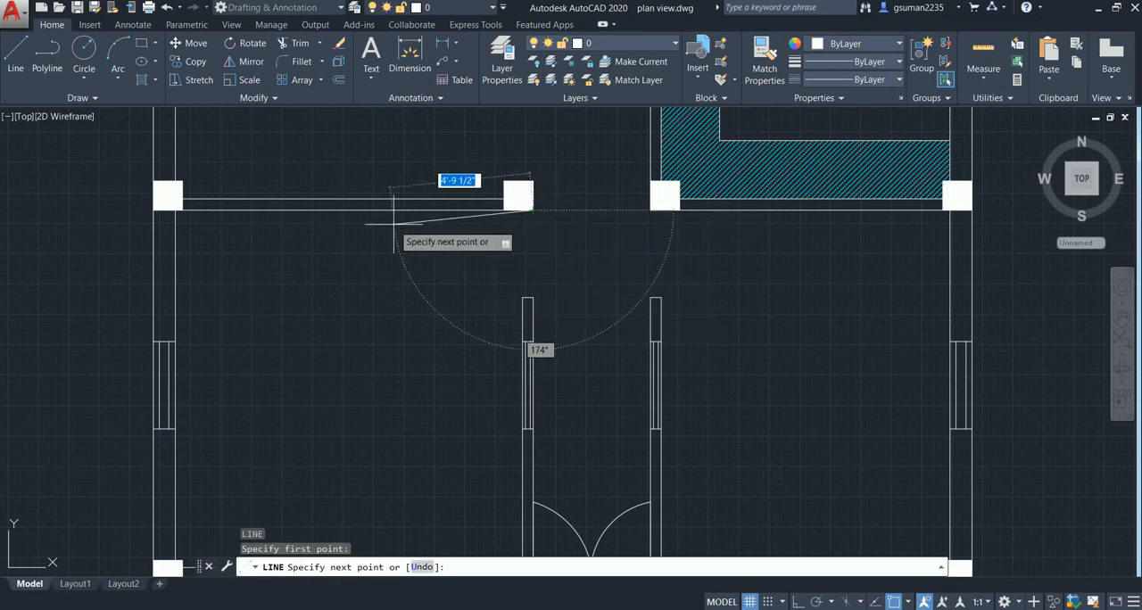
pyautogui.press('F8')
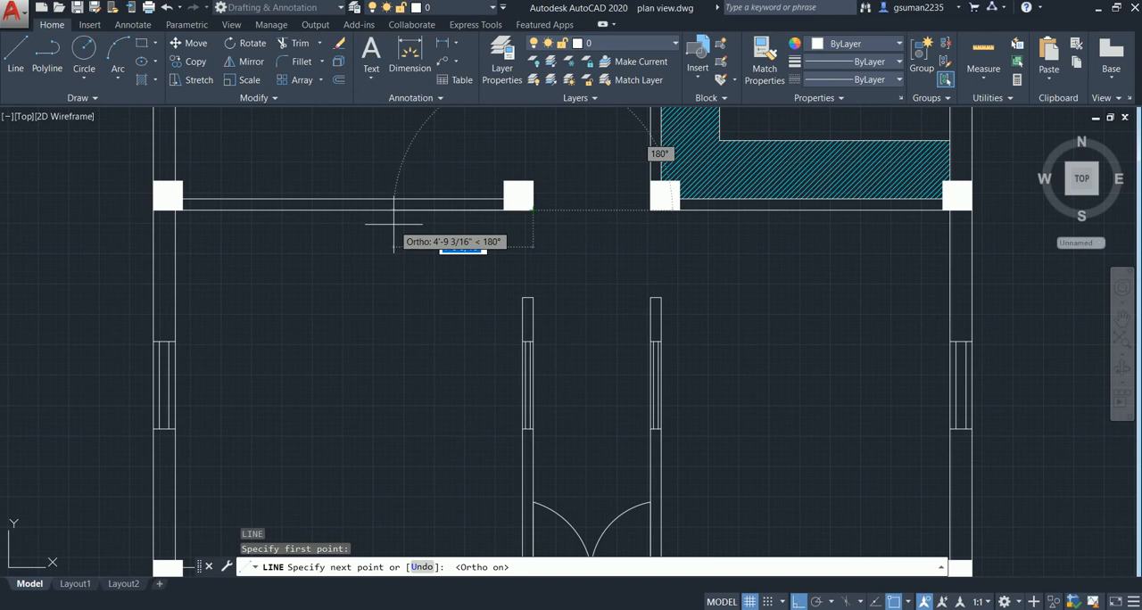
pyautogui.write('63')
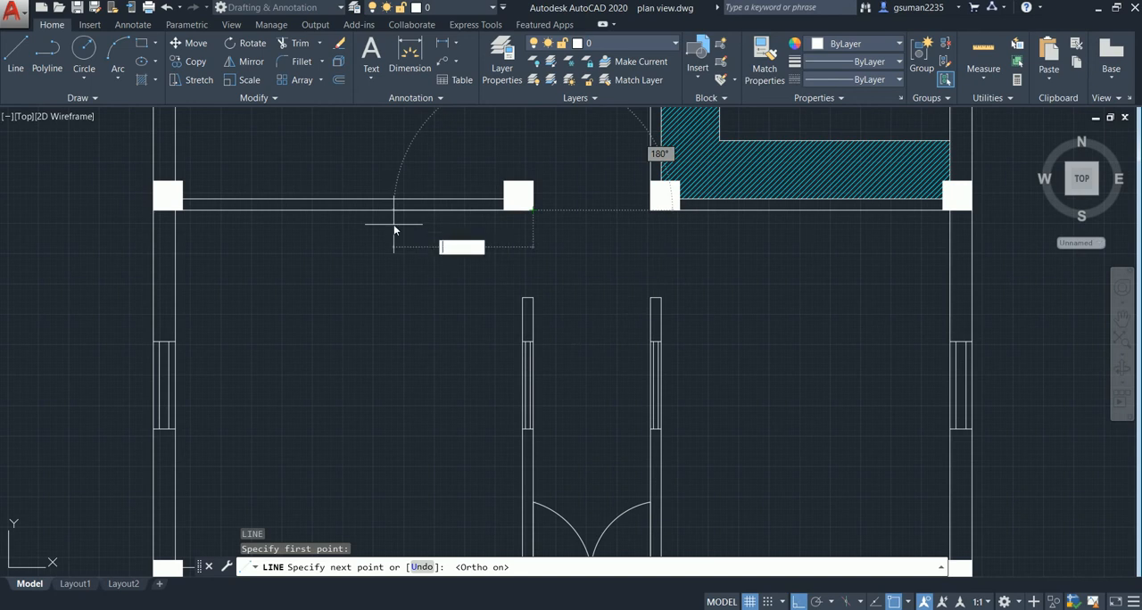
pyautogui.write("'")
pyautogui.press('Return')
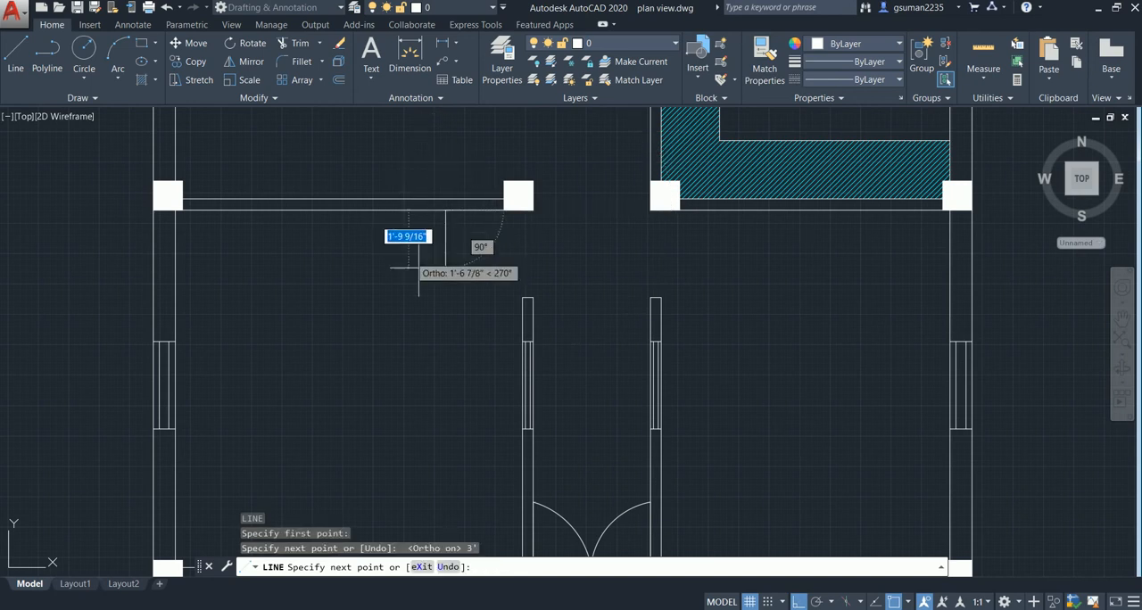
pyautogui.press('Escape')
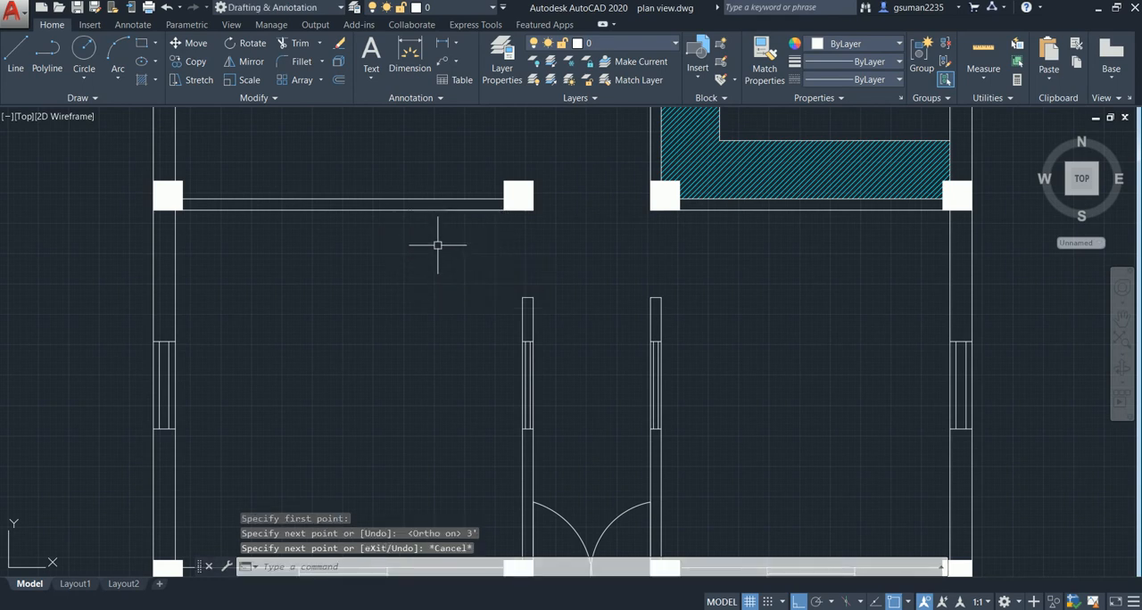
# - Draw a three-point door arc from the 3' line's left end to the upper right corner of the left corridor wall, with Ortho off
pyautogui.write('arc')
pyautogui.press('Return')
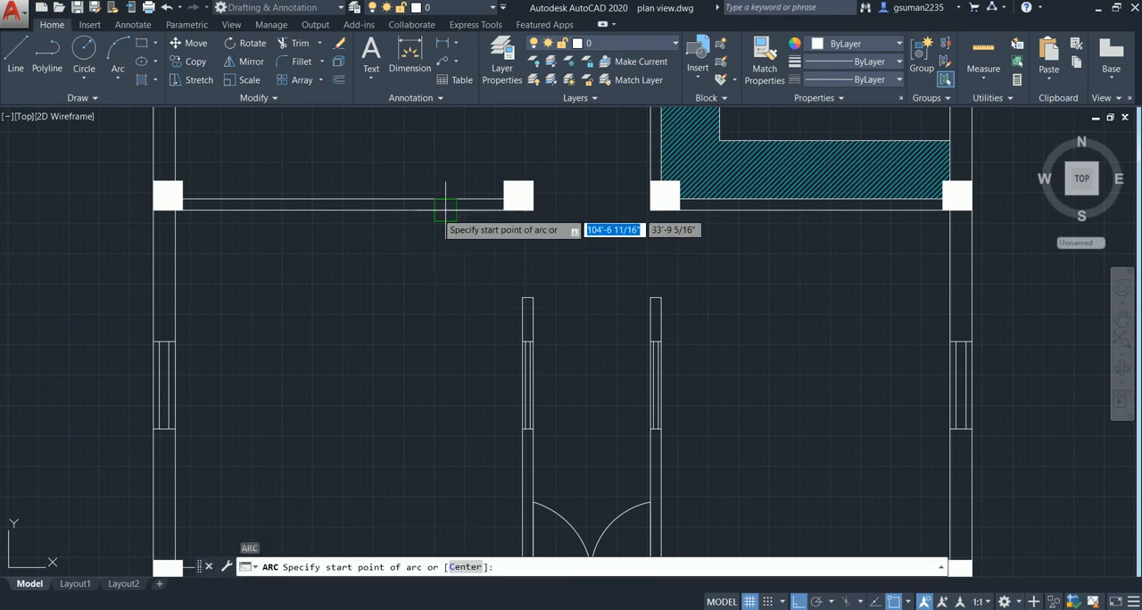
pyautogui.click(446, 214)
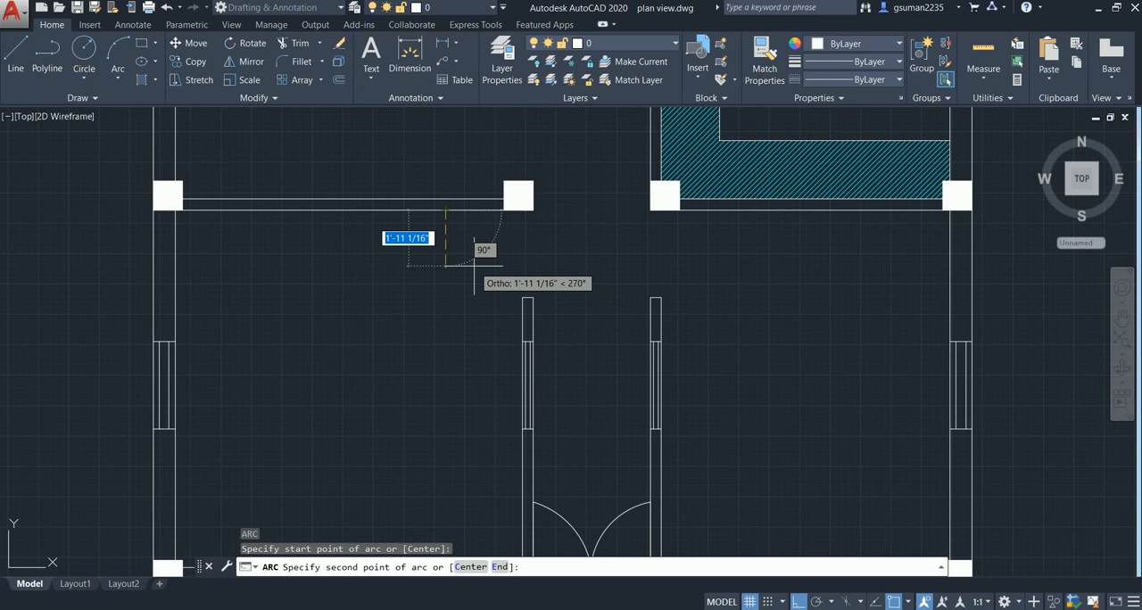
pyautogui.press('F8')
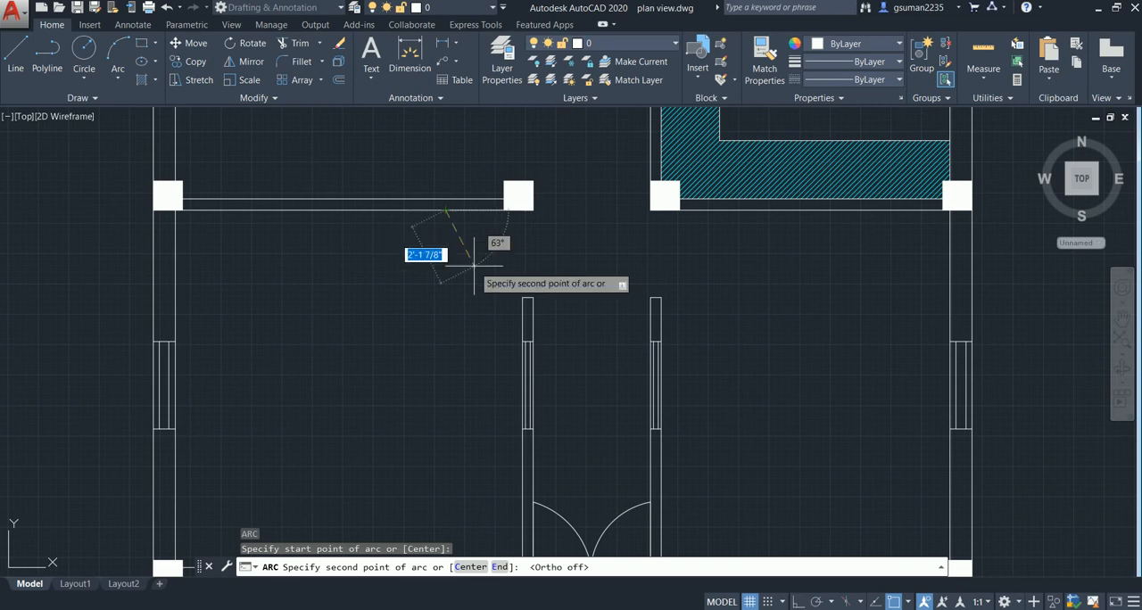
pyautogui.click(474, 265)
pyautogui.scroll(3, 533, 278)
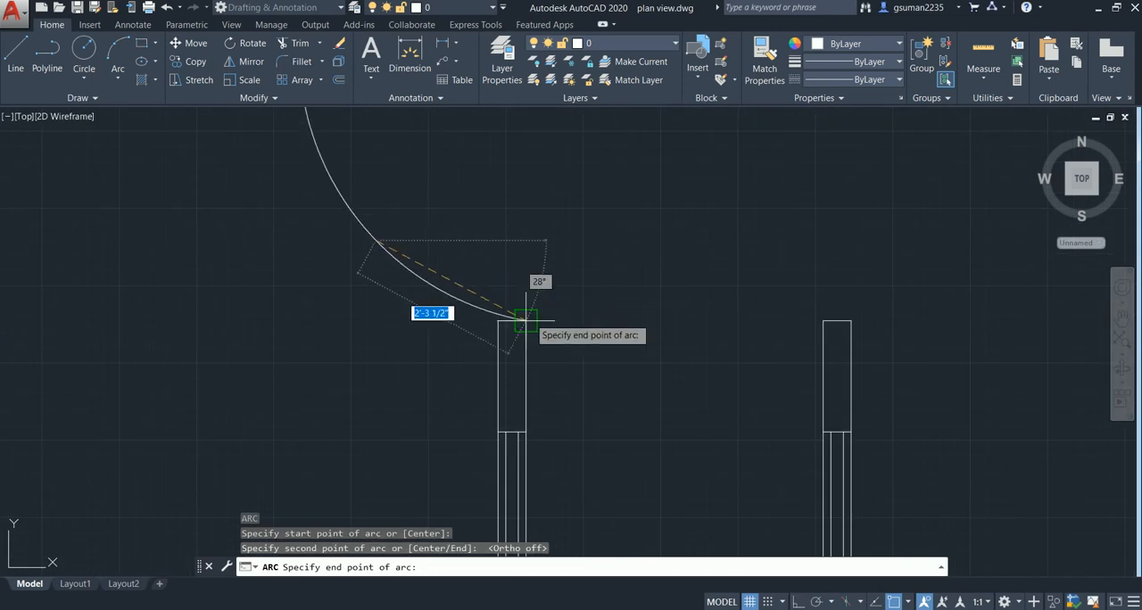
pyautogui.click(525, 321)
pyautogui.press('Escape')
# - Try to adjust the curvature of the front-left room's door arc by stretching its midpoint
pyautogui.click(431, 284)
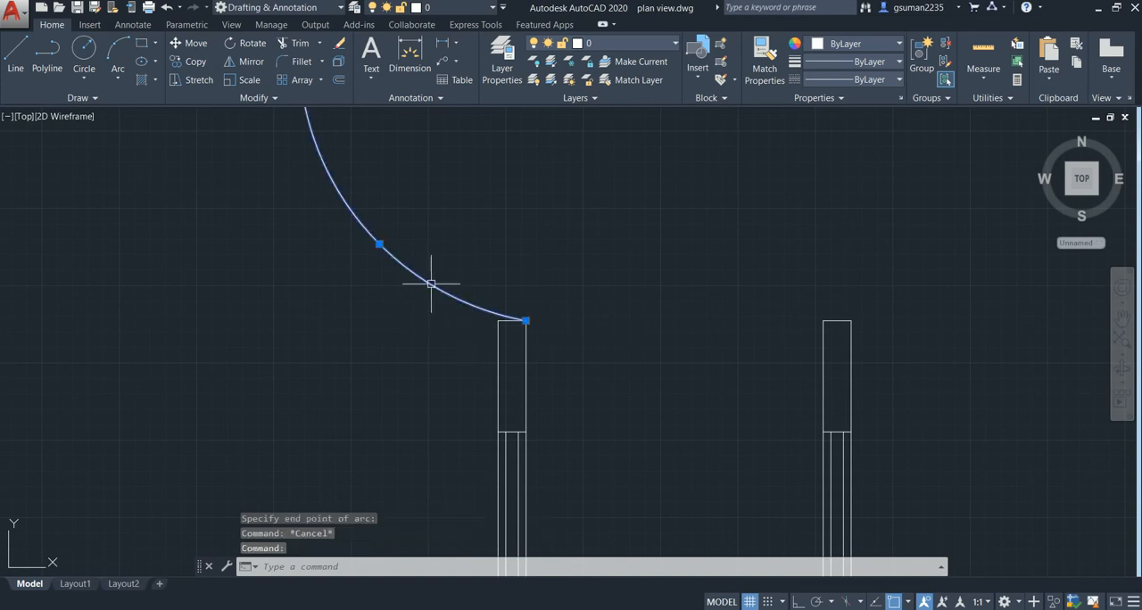
pyautogui.scroll(-3, 430, 284)
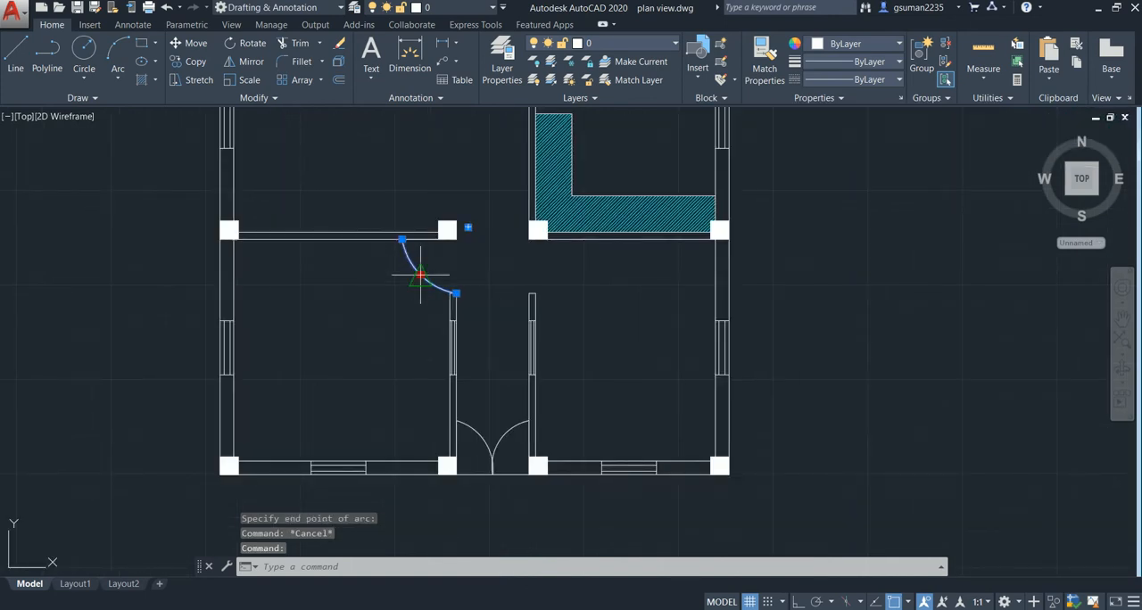
pyautogui.click(420, 275)
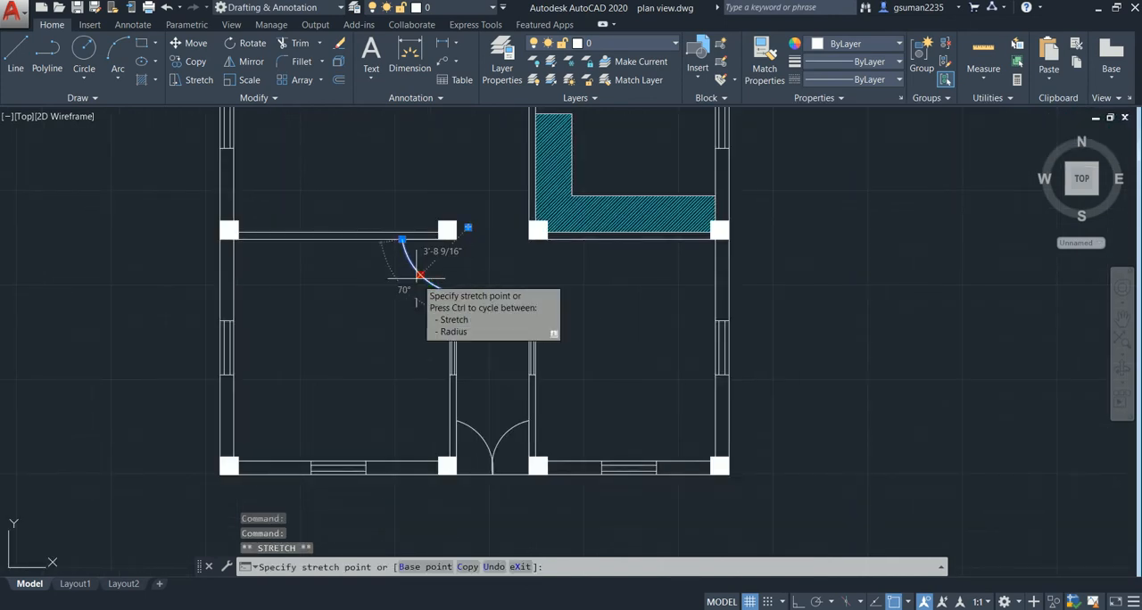
pyautogui.click(420, 276)
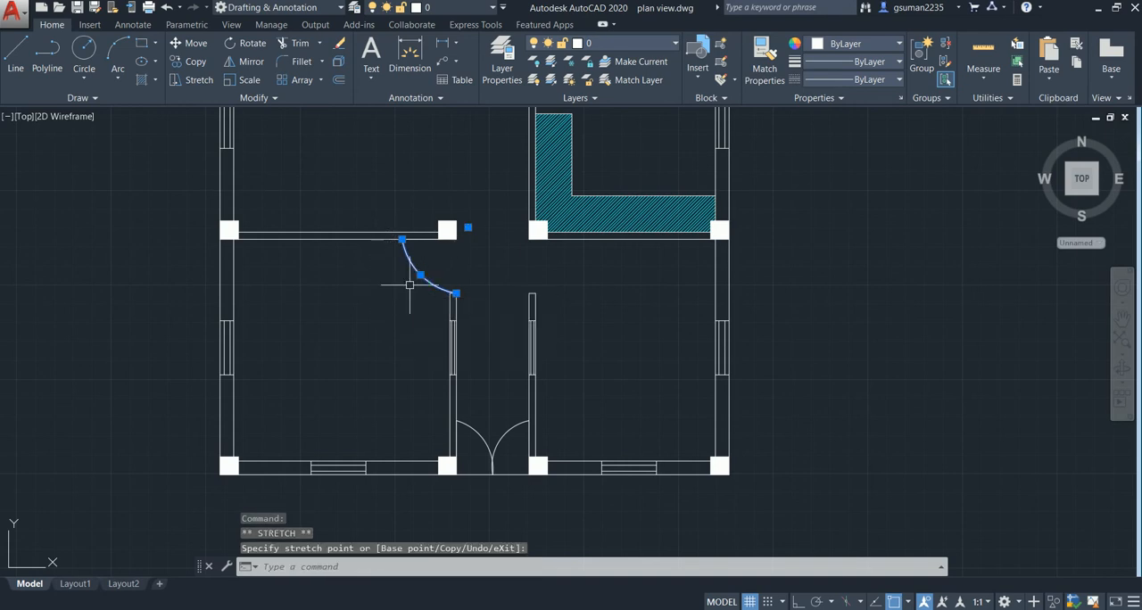
pyautogui.press('Escape')
# - Review the whole floor plan, from the front entrance doors up to the staircase
pyautogui.scroll(-5, 523, 300)
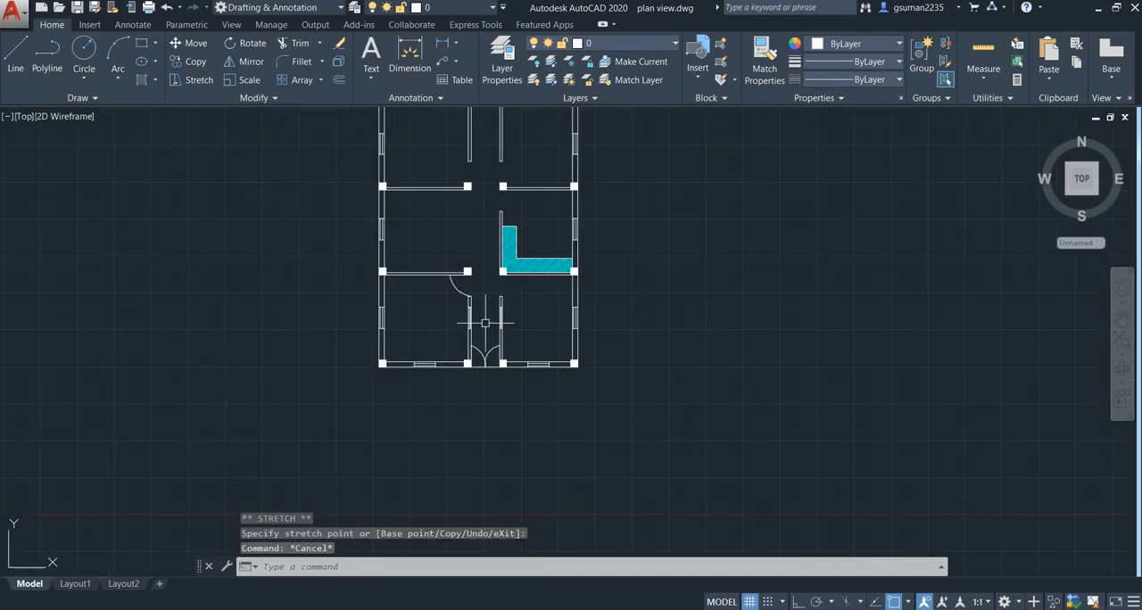
pyautogui.moveTo(474, 323); pyautogui.dragTo(465, 370, button='middle')
pyautogui.scroll(4, 460, 306)
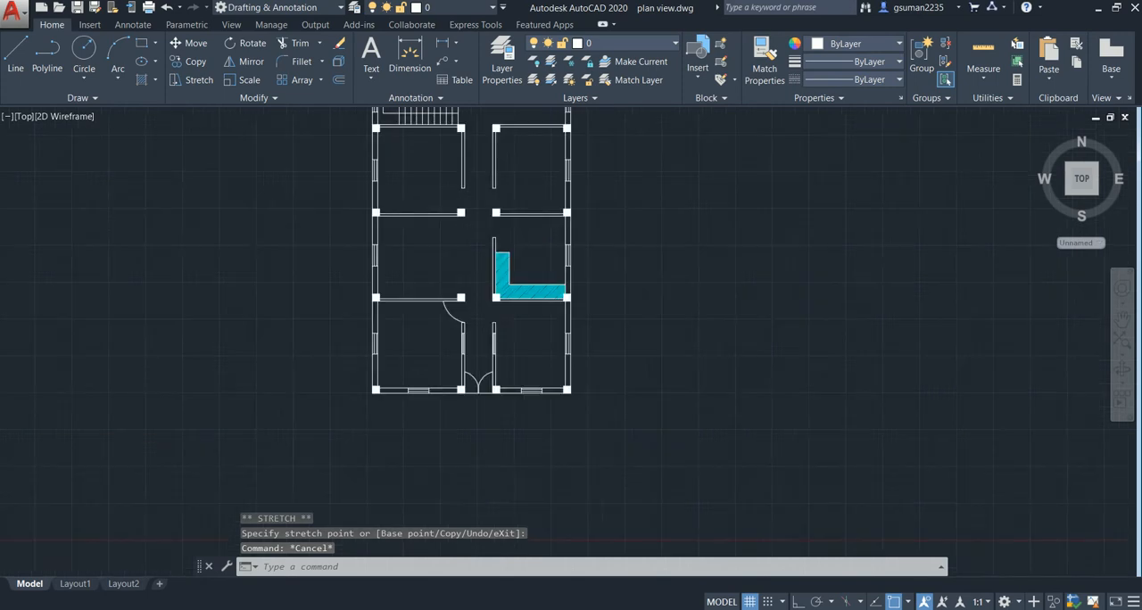
pyautogui.scroll(-4, 473, 303)
pyautogui.scroll(4, 464, 248)
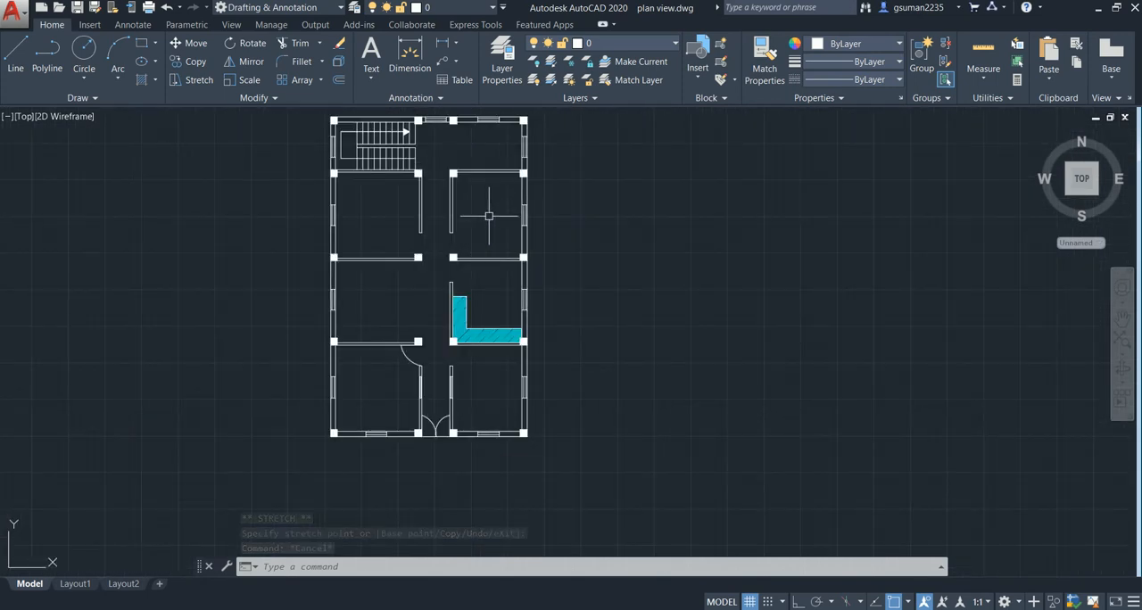
pyautogui.moveTo(464, 248)
pyautogui.mouseDown(button='middle')
pyautogui.moveTo(482, 262)
pyautogui.moveTo(489, 297)
pyautogui.moveTo(474, 251)
pyautogui.mouseUp(button='middle')
pyautogui.scroll(3, 465, 250)
pyautogui.scroll(-3, 463, 247)
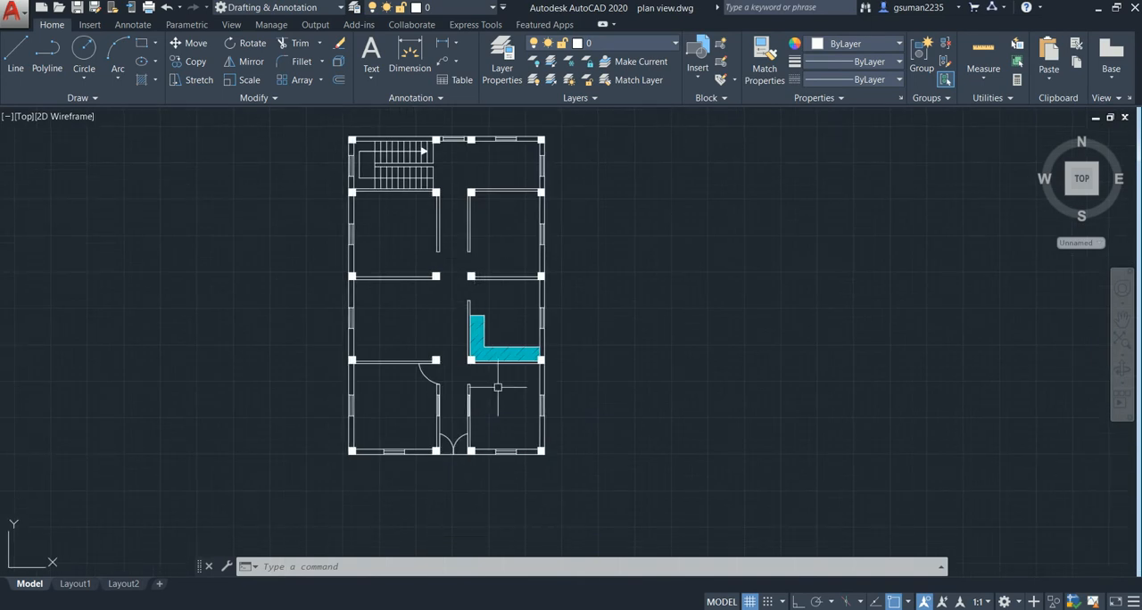
pyautogui.moveTo(438, 334); pyautogui.dragTo(425, 296, button='middle')
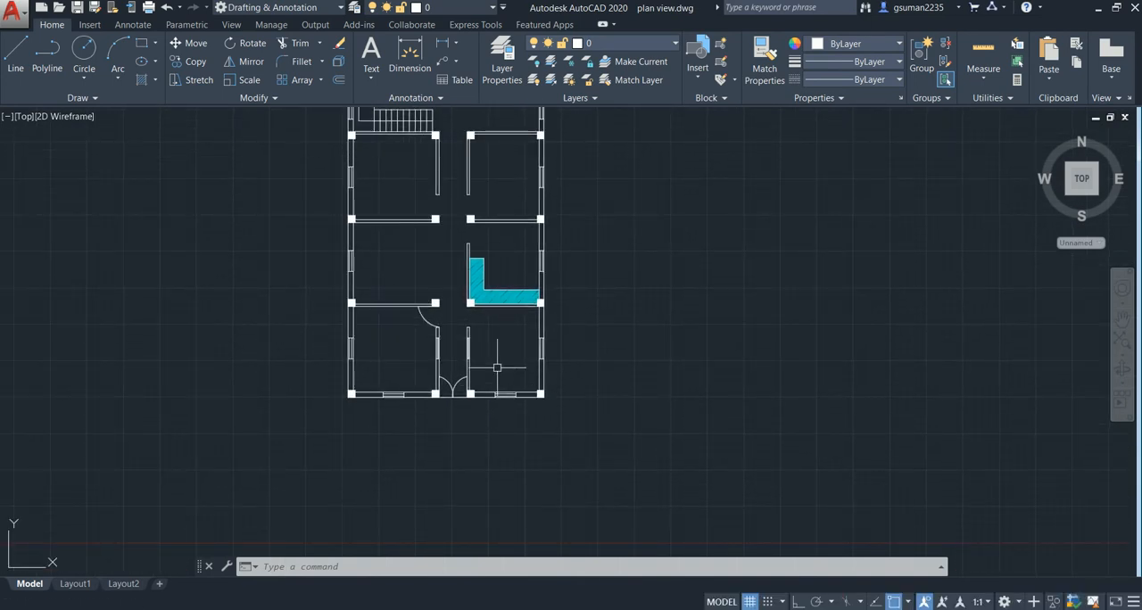
pyautogui.moveTo(457, 341); pyautogui.dragTo(440, 318, button='middle')
pyautogui.scroll(-2, 427, 335)
pyautogui.scroll(2, 403, 319)
pyautogui.scroll(-2, 403, 319)
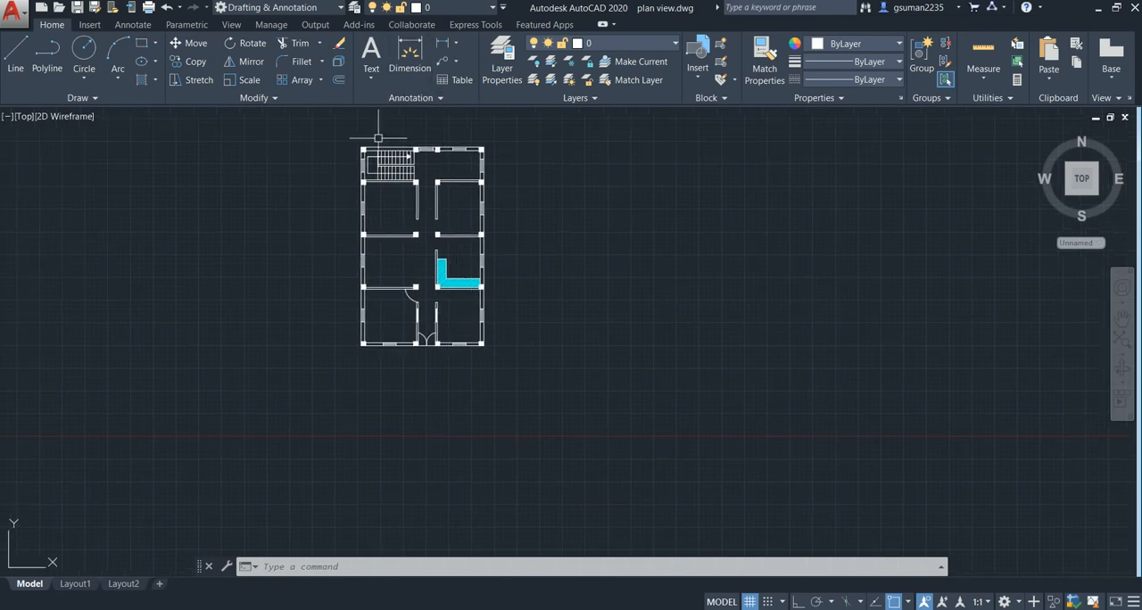
pyautogui.scroll(2, 343, 134)
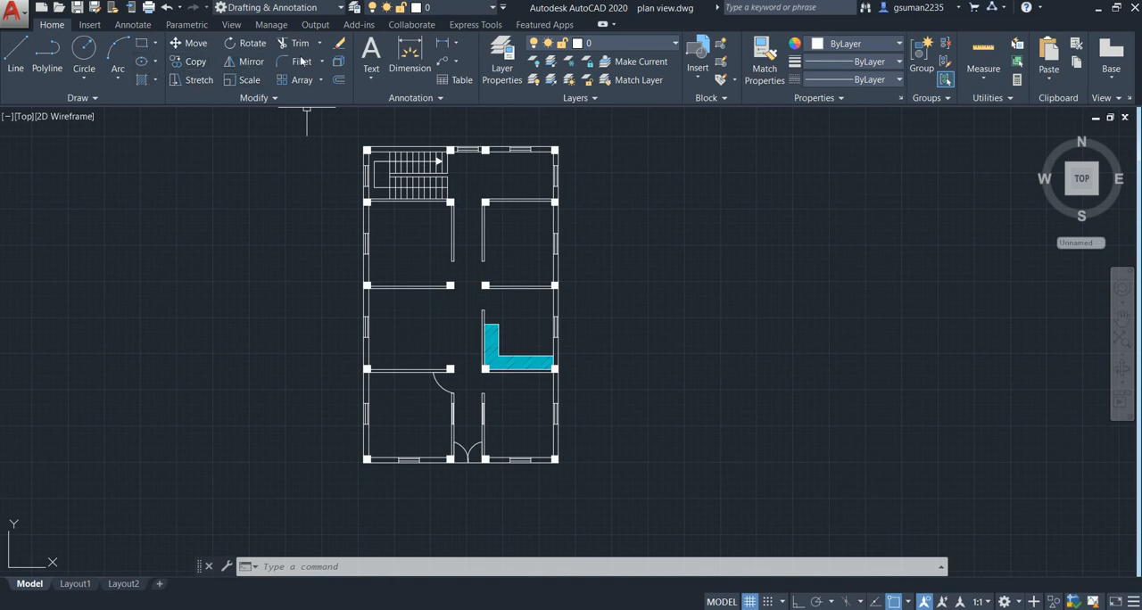
# - Add the multiline text BED ROOM inside the front-left room, below its back wall
pyautogui.click(374, 69)
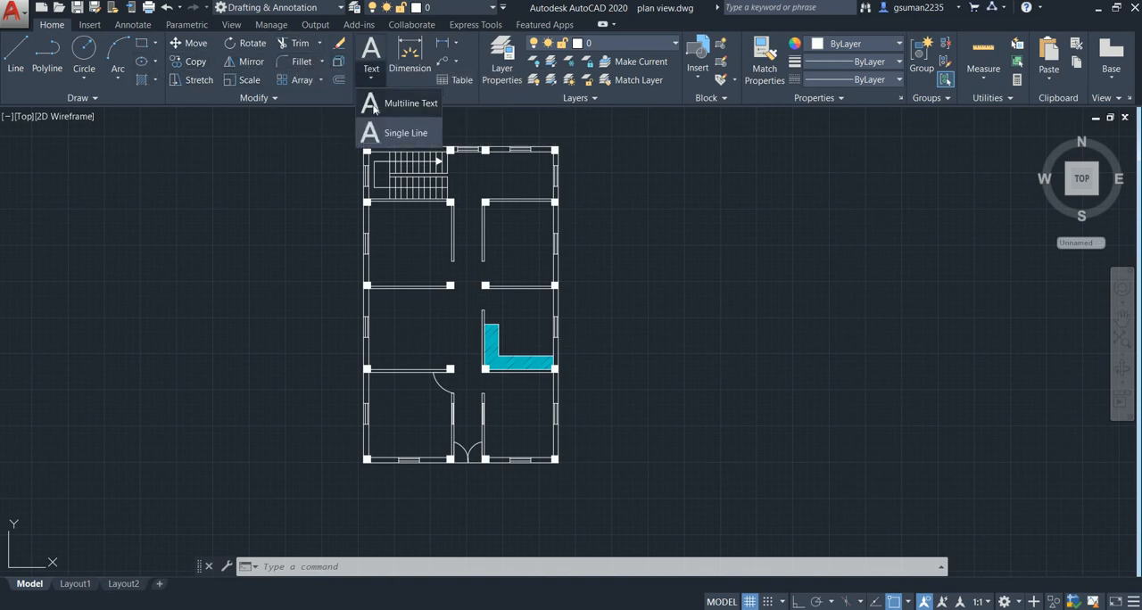
pyautogui.click(374, 108)
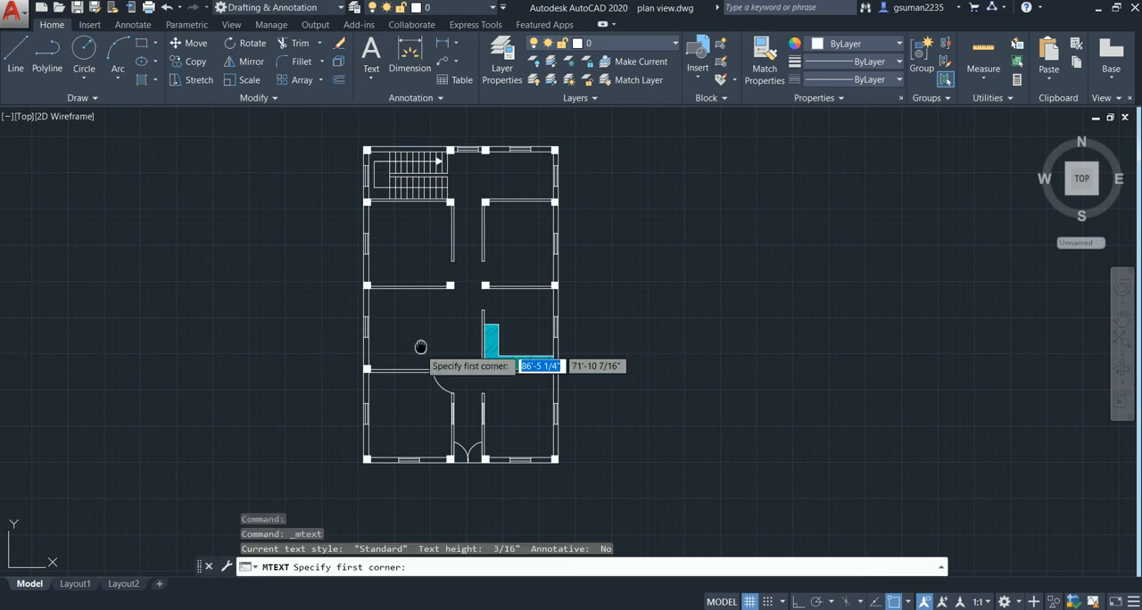
pyautogui.scroll(3, 392, 482)
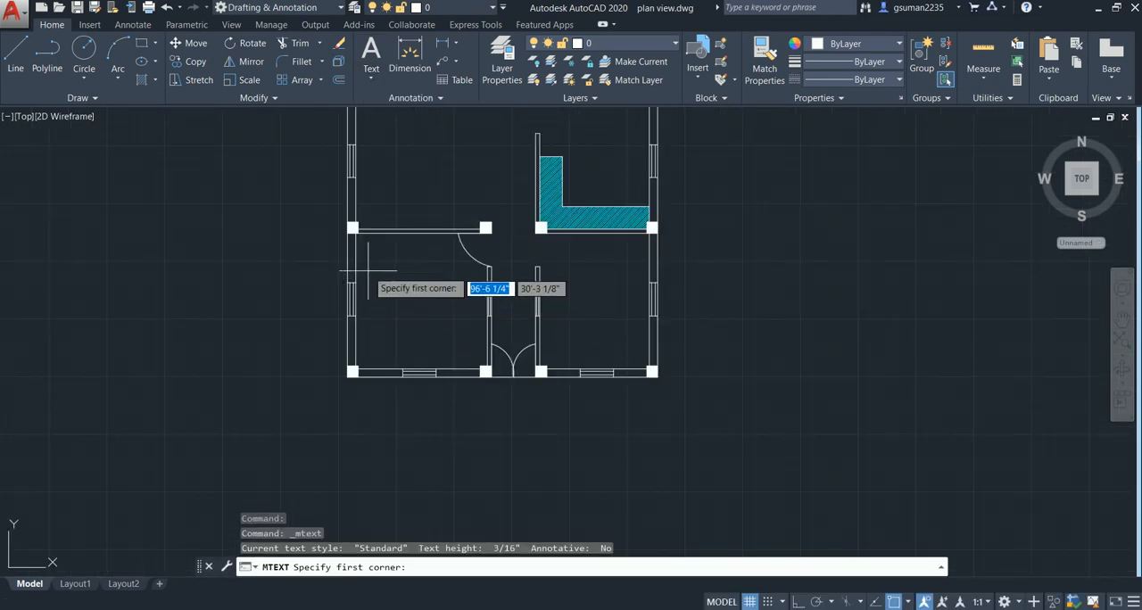
pyautogui.click(367, 269)
pyautogui.click(472, 304)
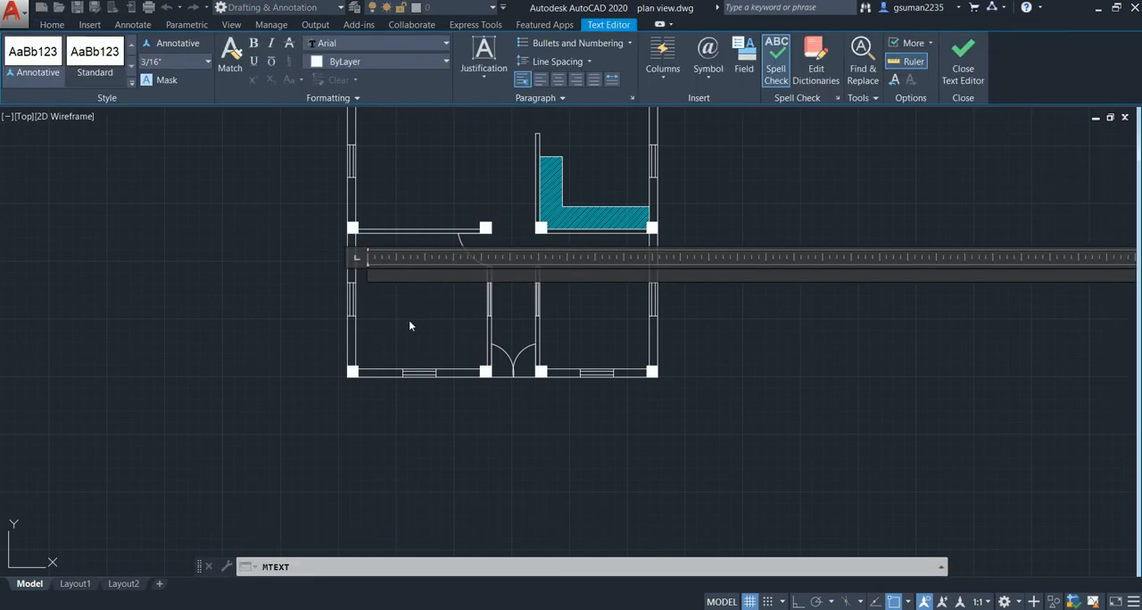
pyautogui.write('BED ROOM')
pyautogui.press('Return')
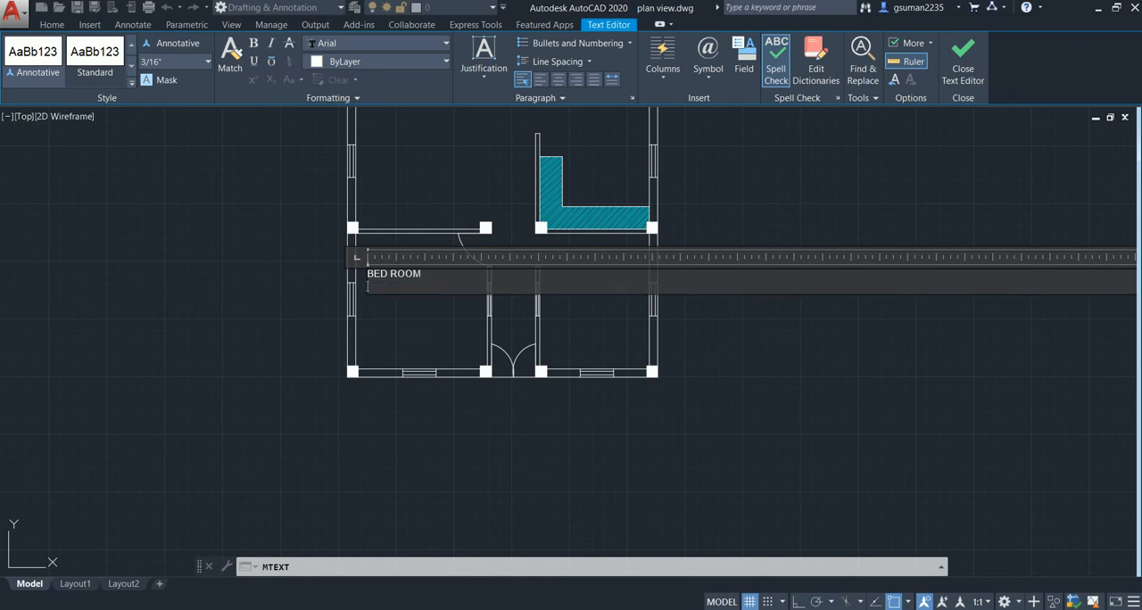
pyautogui.click(408, 326)
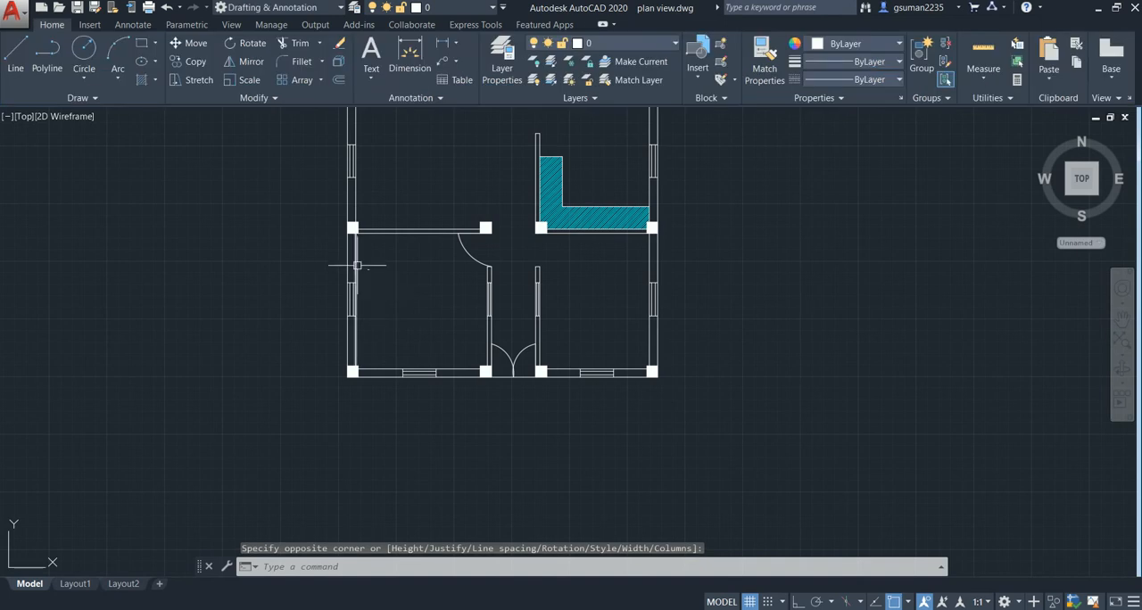
# - Set the BED ROOM label's text height to 10" in its quick properties
pyautogui.scroll(4, 361, 270)
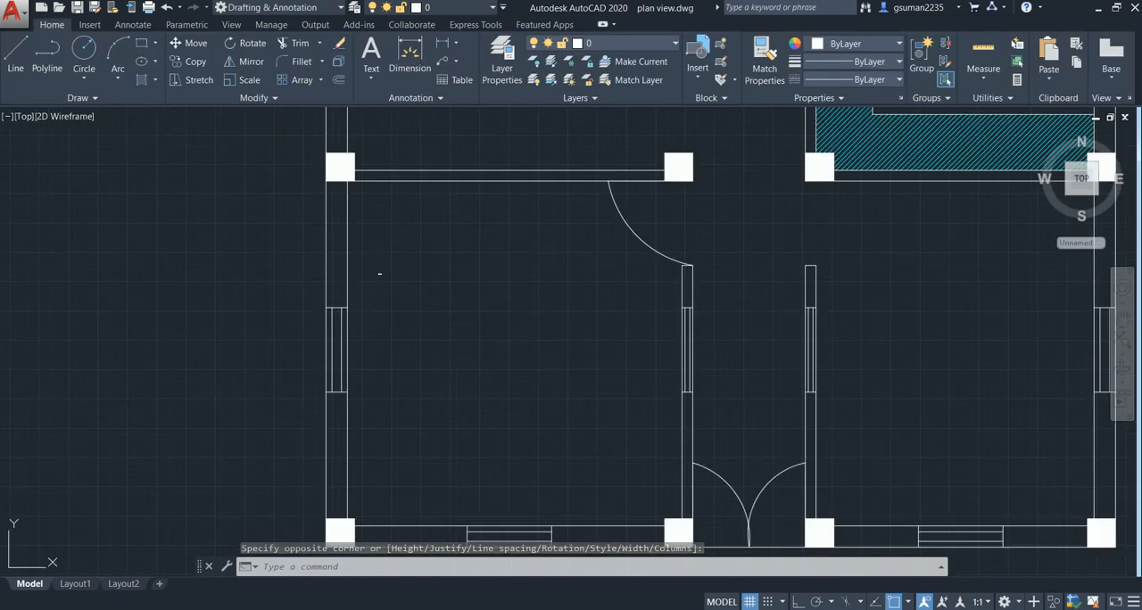
pyautogui.doubleClick(379, 274)
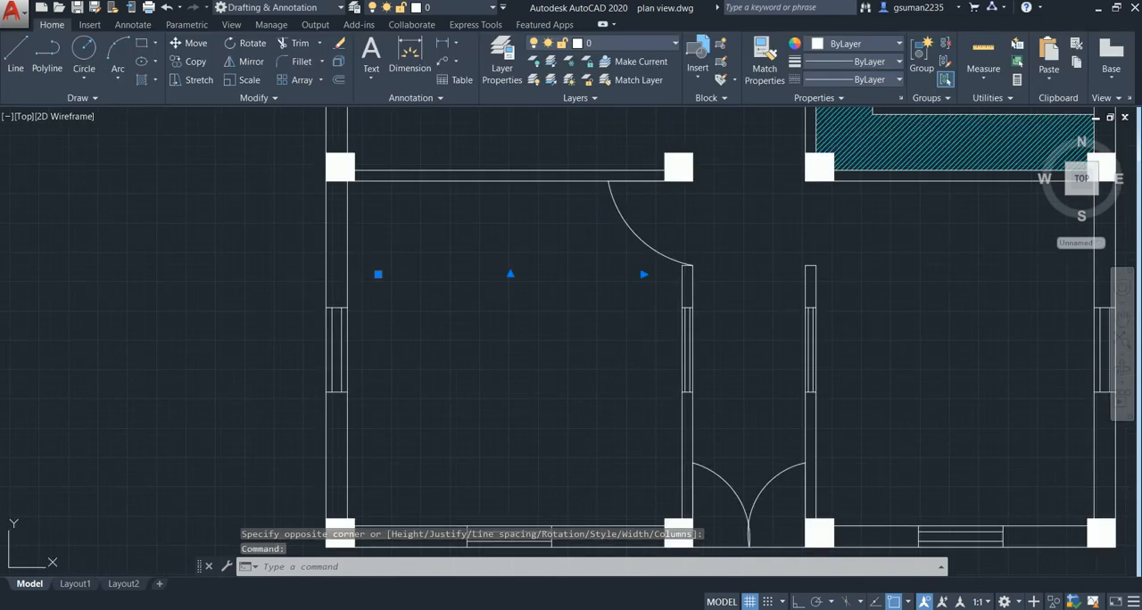
pyautogui.click(412, 336)
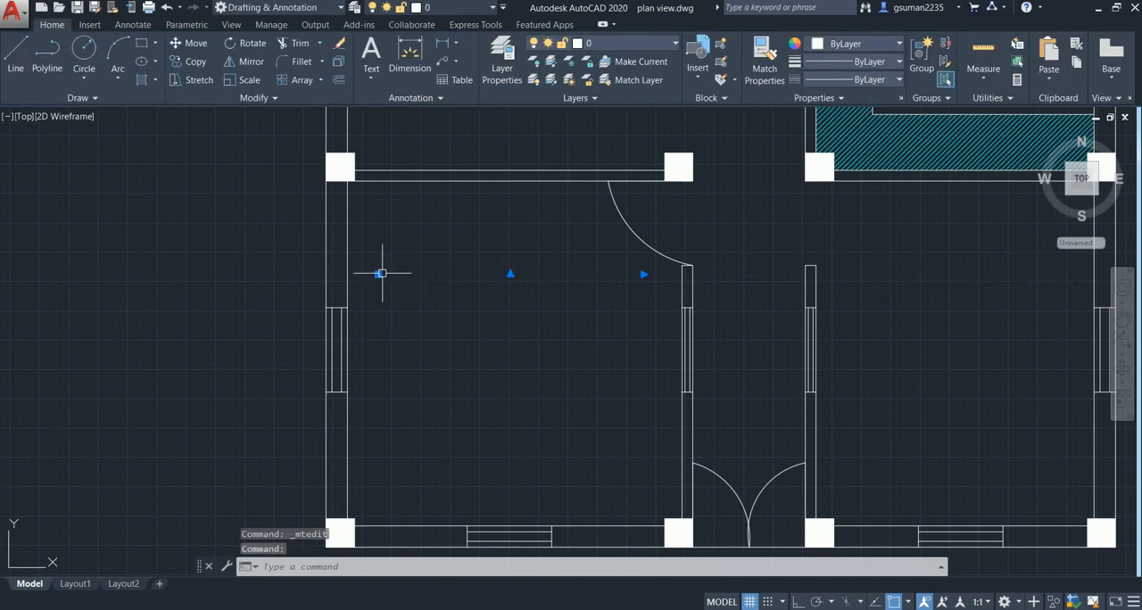
pyautogui.rightClick(383, 372)
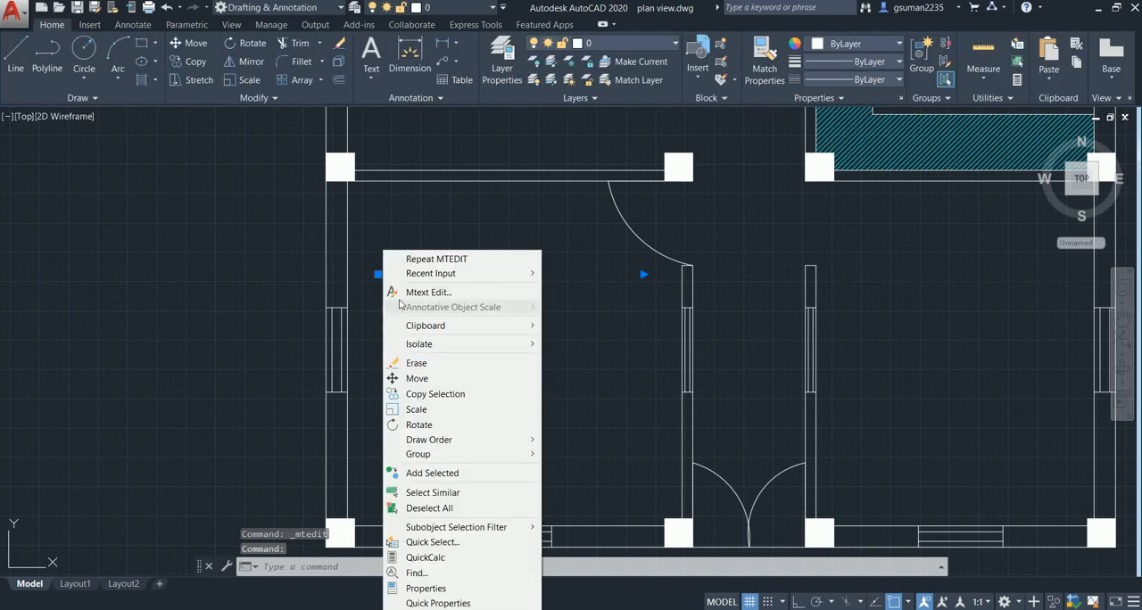
pyautogui.click(484, 599)
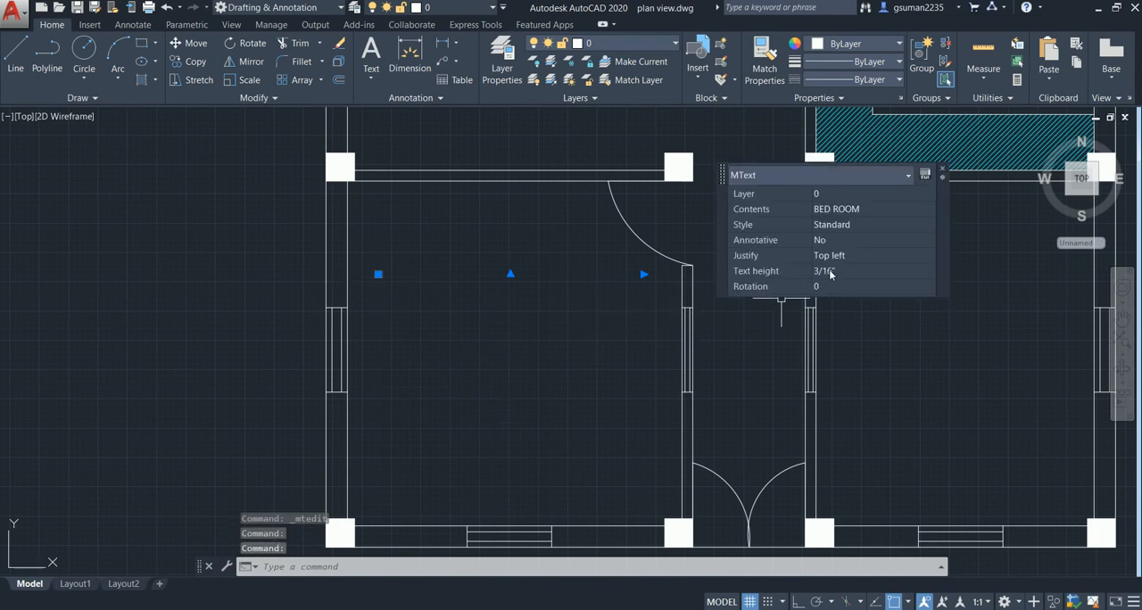
pyautogui.click(831, 272)
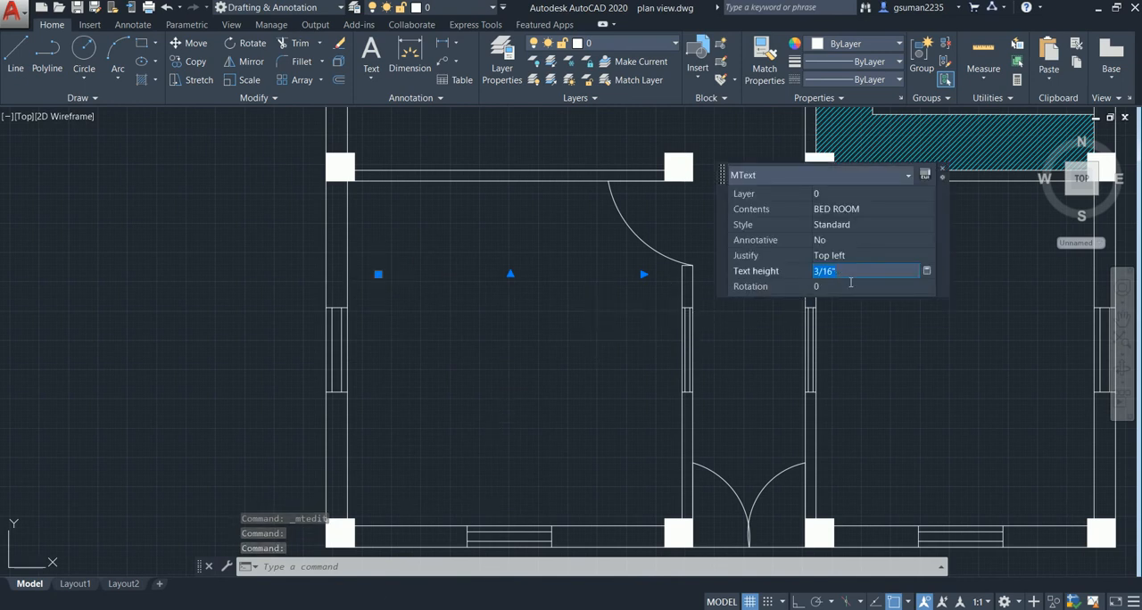
pyautogui.write('10"')
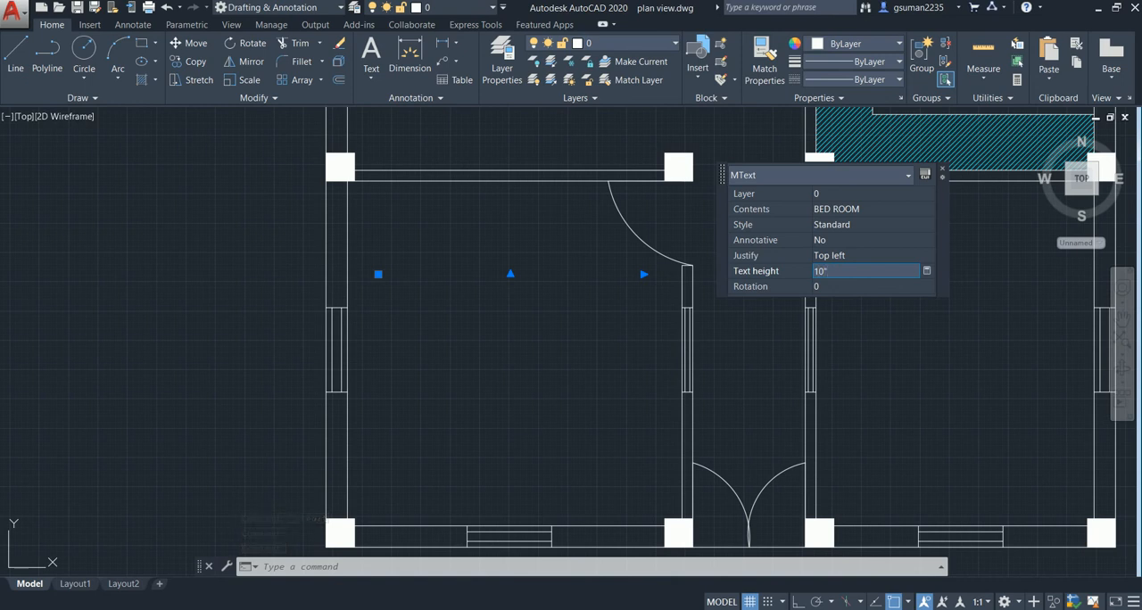
pyautogui.press('Return')
pyautogui.press('Escape')
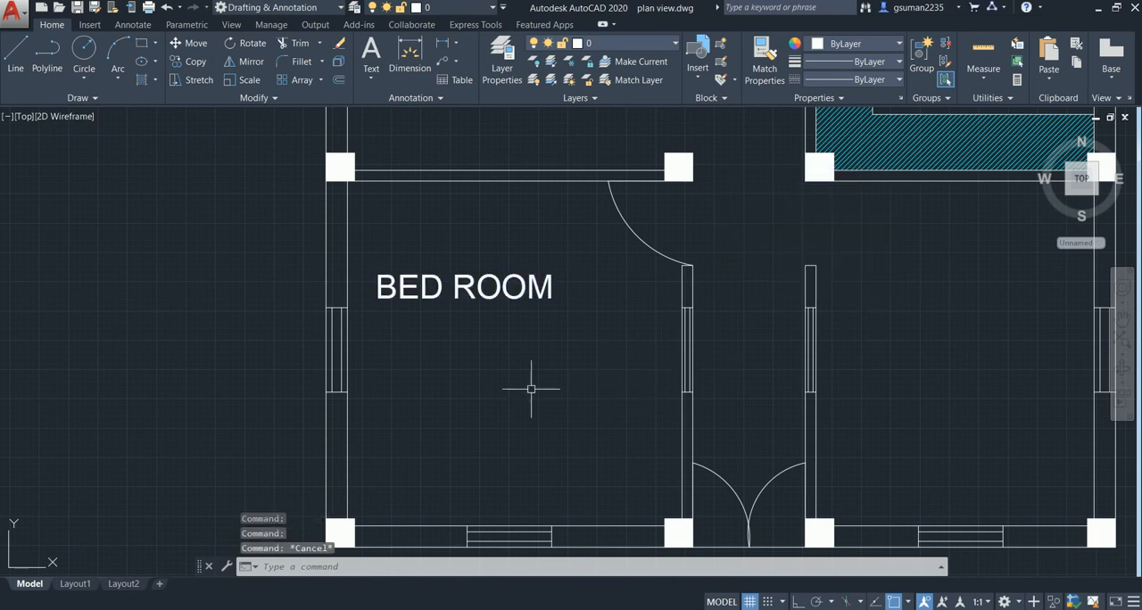
# - Add a vertical linear dimension between the front-left room's inner wall faces, placed outside the left exterior wall, with Ortho on
pyautogui.scroll(-3, 515, 346)
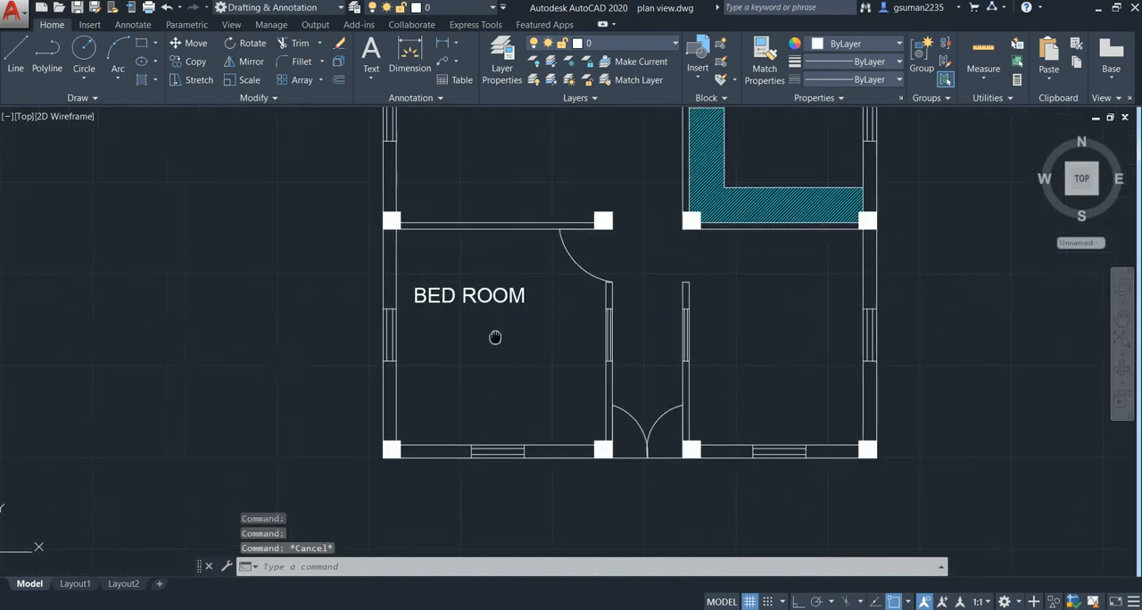
pyautogui.moveTo(484, 355); pyautogui.dragTo(484, 335, button='middle')
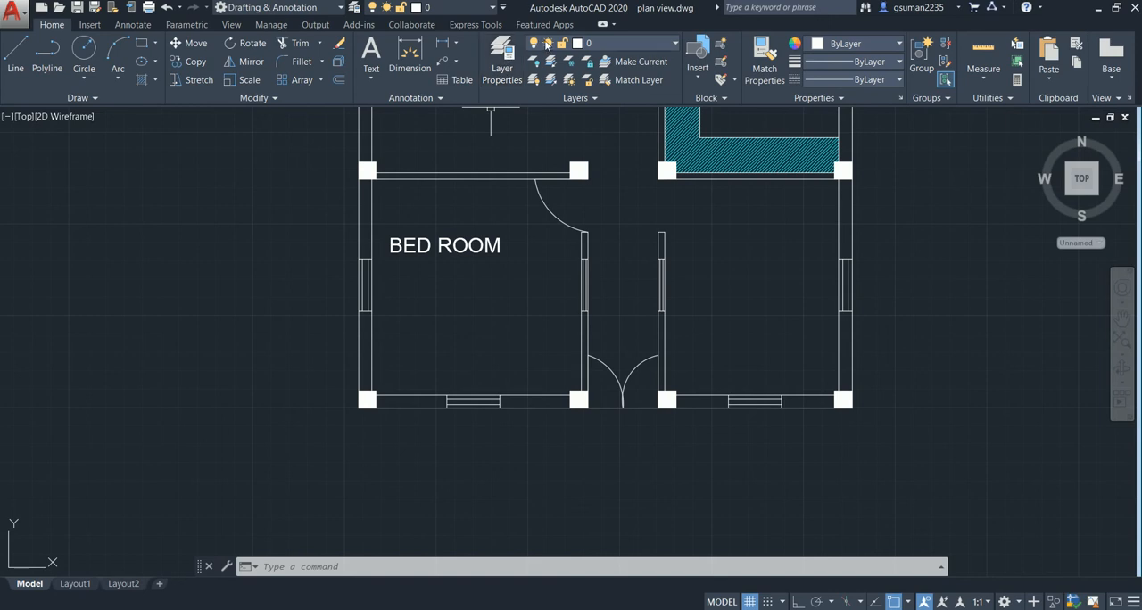
pyautogui.click(441, 44)
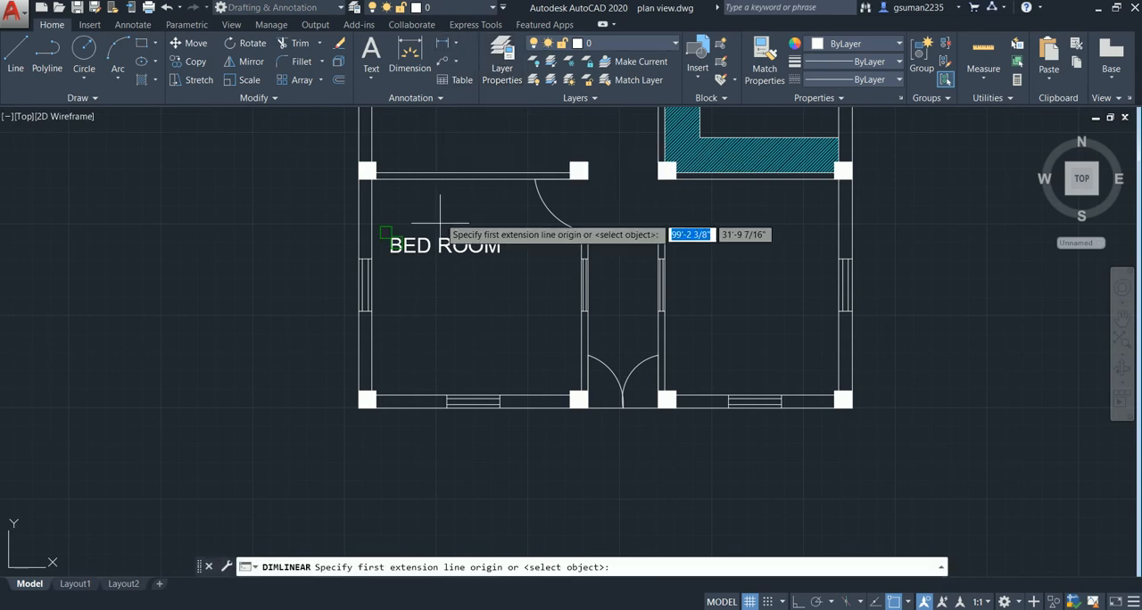
pyautogui.click(451, 181)
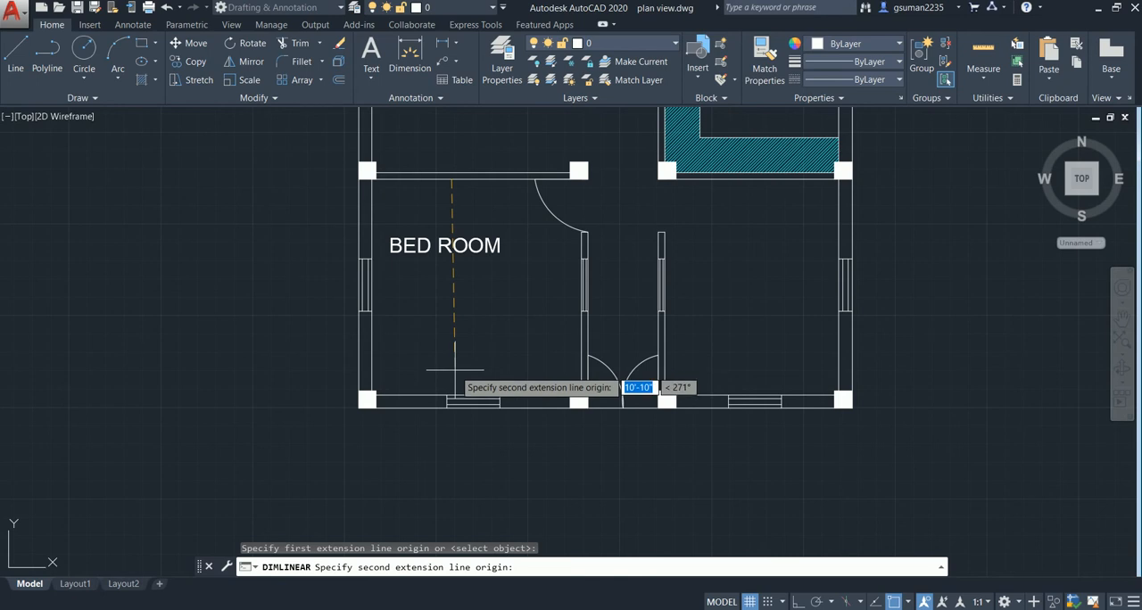
pyautogui.press('F8')
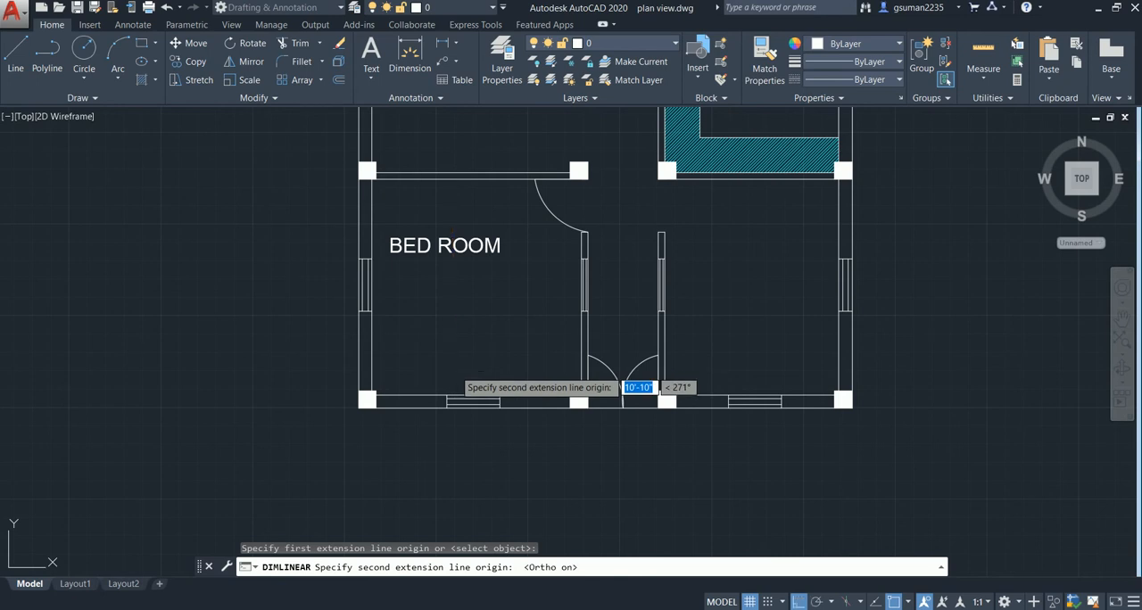
pyautogui.click(446, 394)
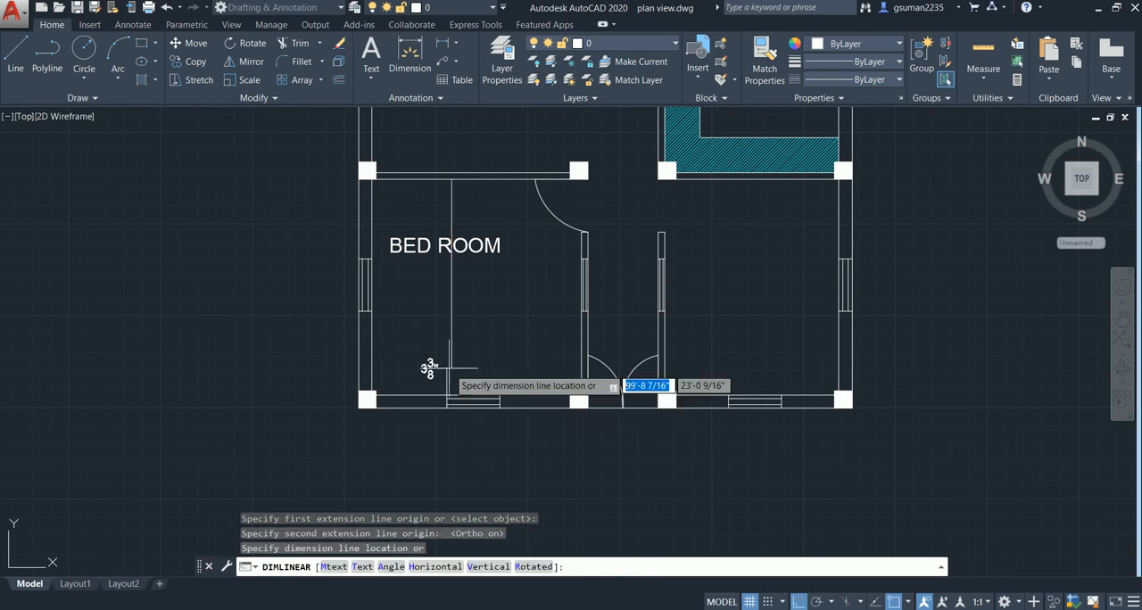
pyautogui.click(315, 357)
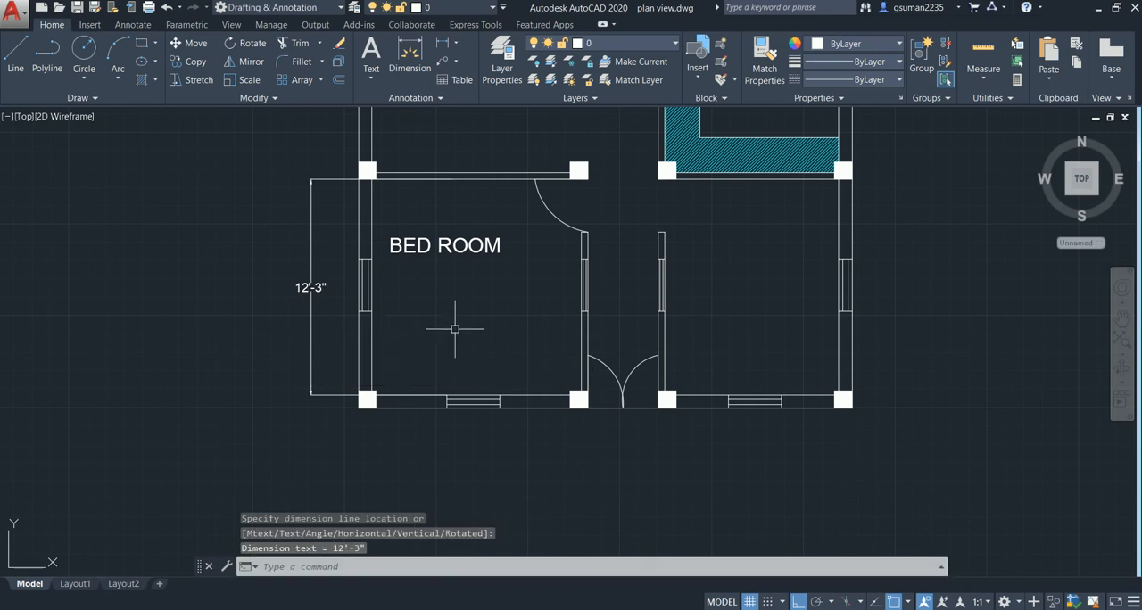
# - Add a horizontal linear dimension across the front-left room from the left exterior wall to the corridor wall, placed inside near the front wall
pyautogui.press('Return')
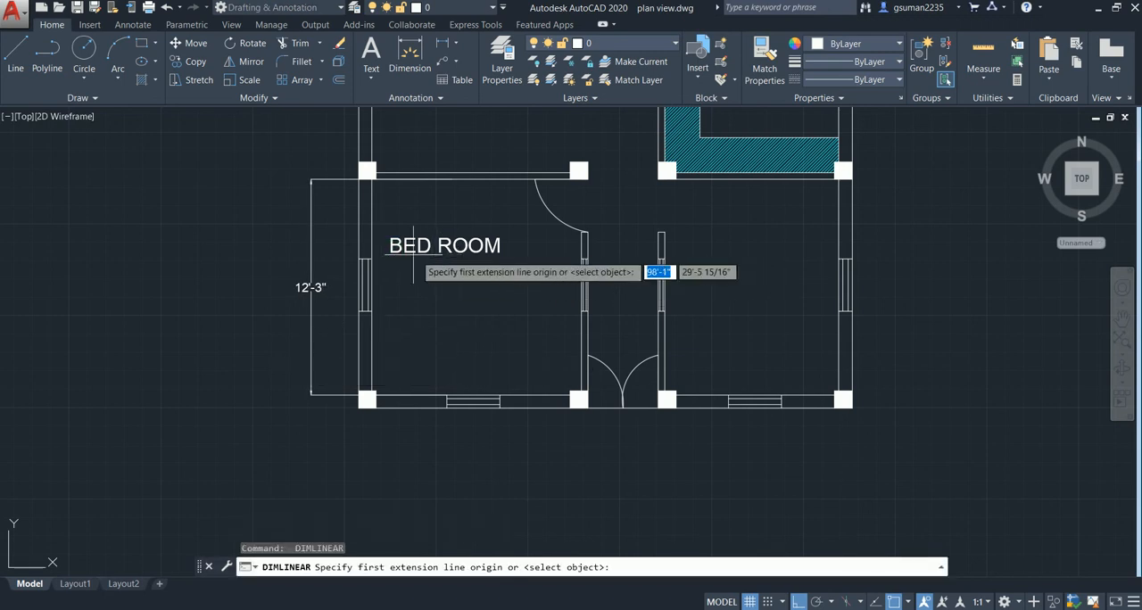
pyautogui.click(372, 332)
pyautogui.click(584, 332)
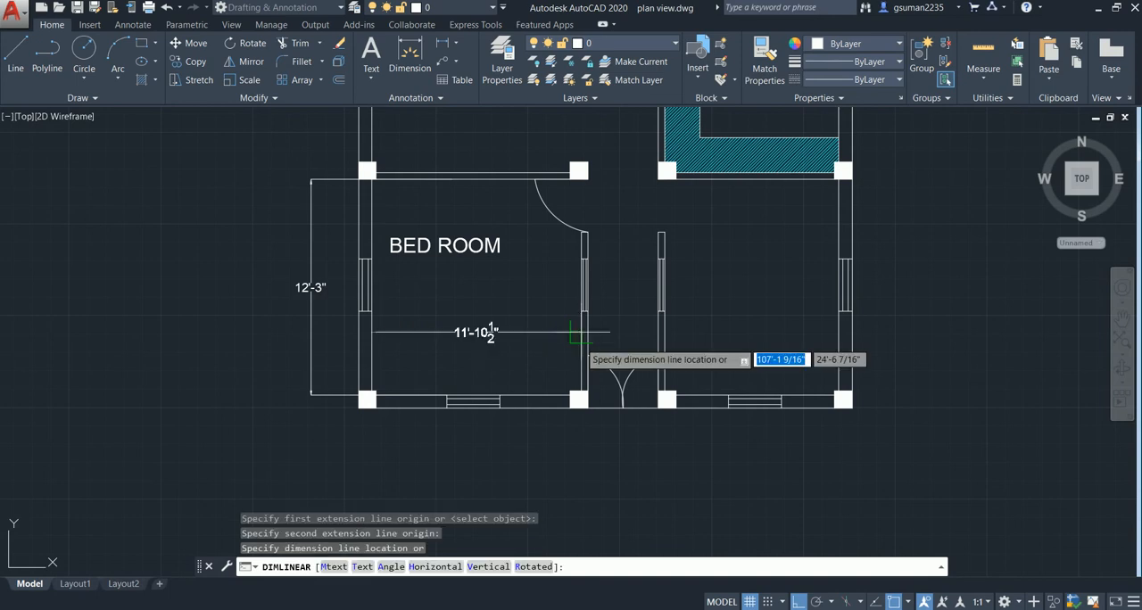
pyautogui.click(550, 360)
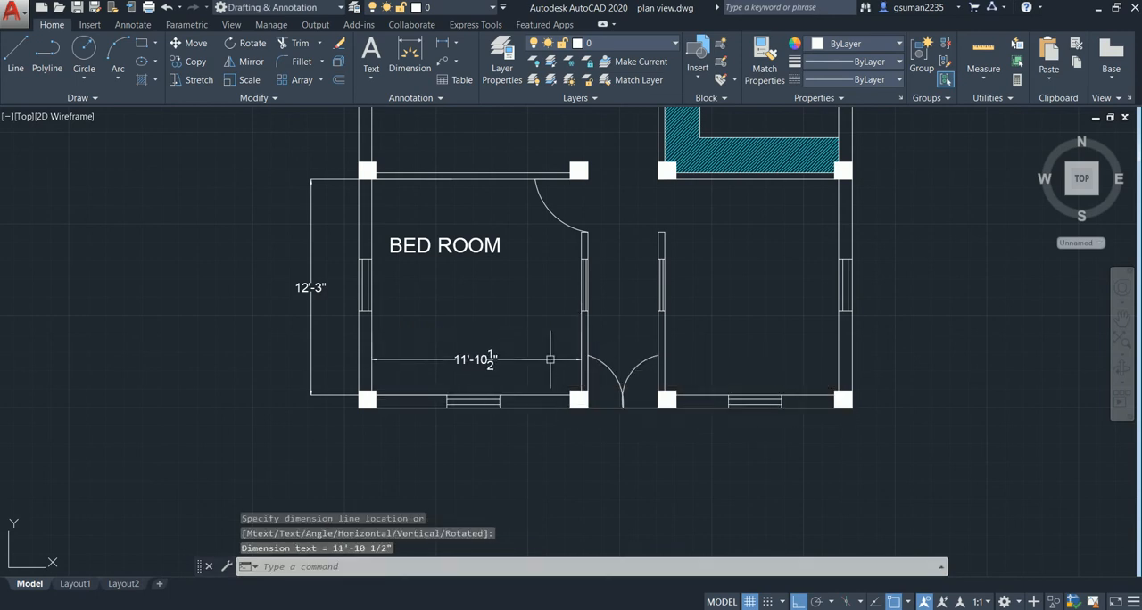
pyautogui.press('Escape')
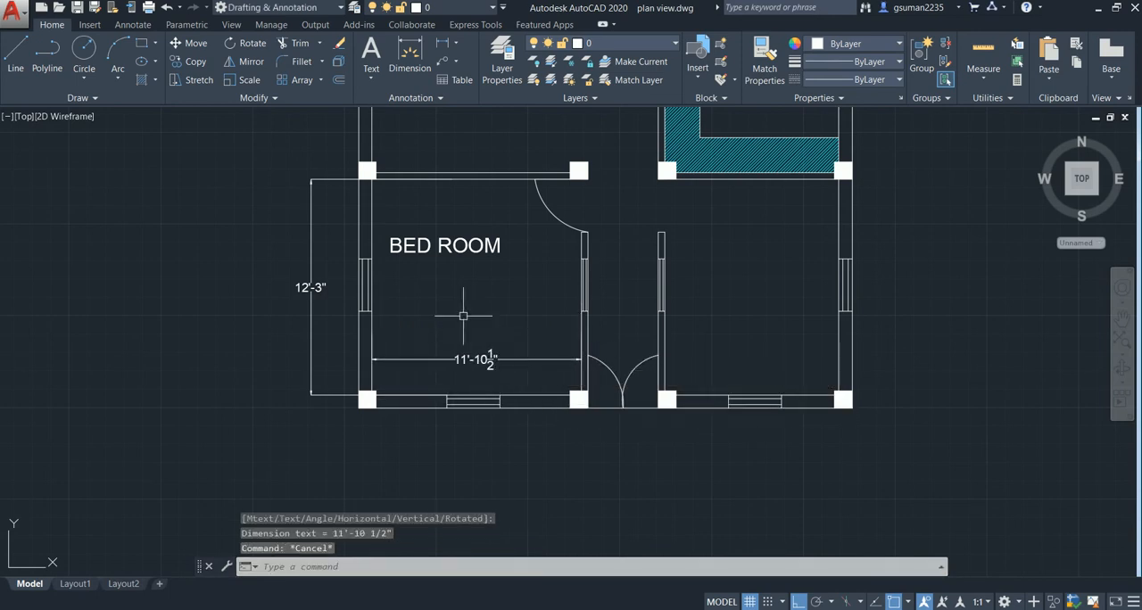
# - Reopen the BED ROOM label for editing and start a second line below the room name
pyautogui.moveTo(454, 313); pyautogui.dragTo(449, 285, button='middle')
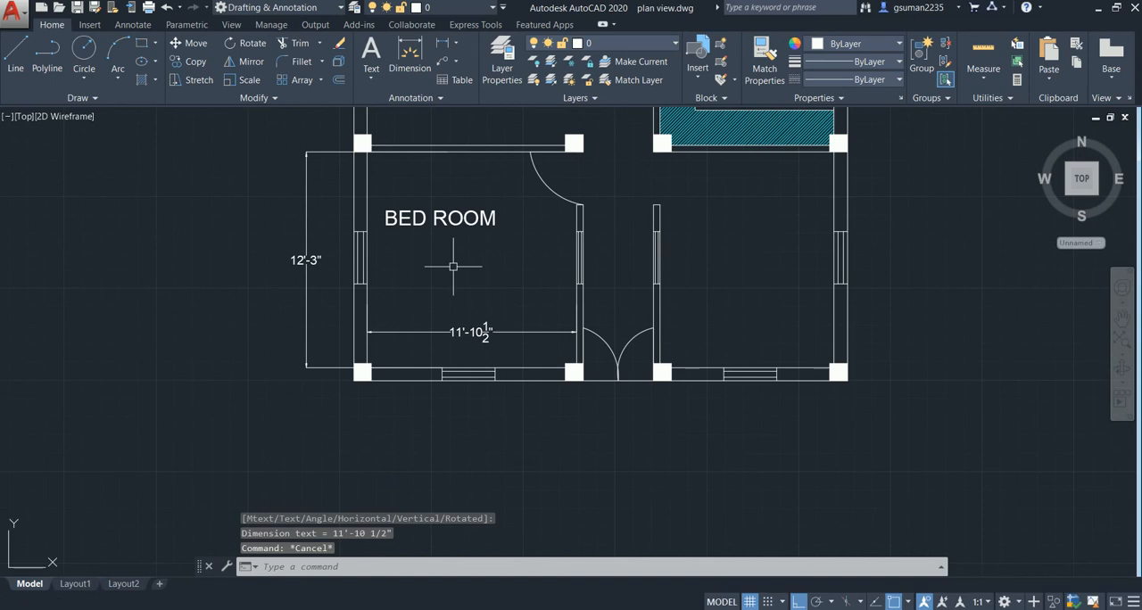
pyautogui.doubleClick(450, 221)
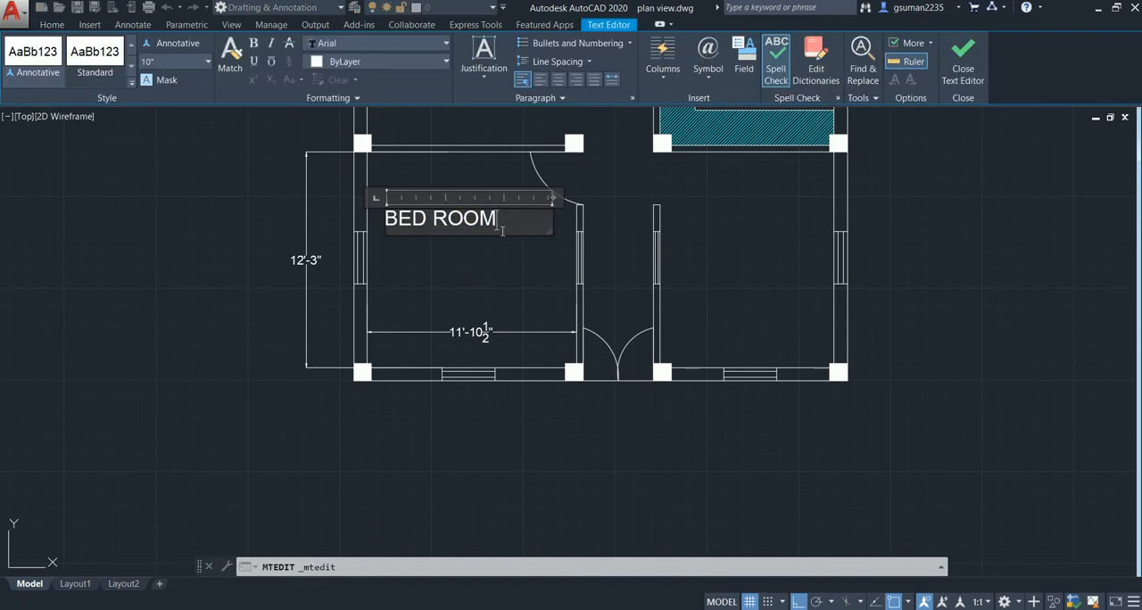
pyautogui.press('Return')
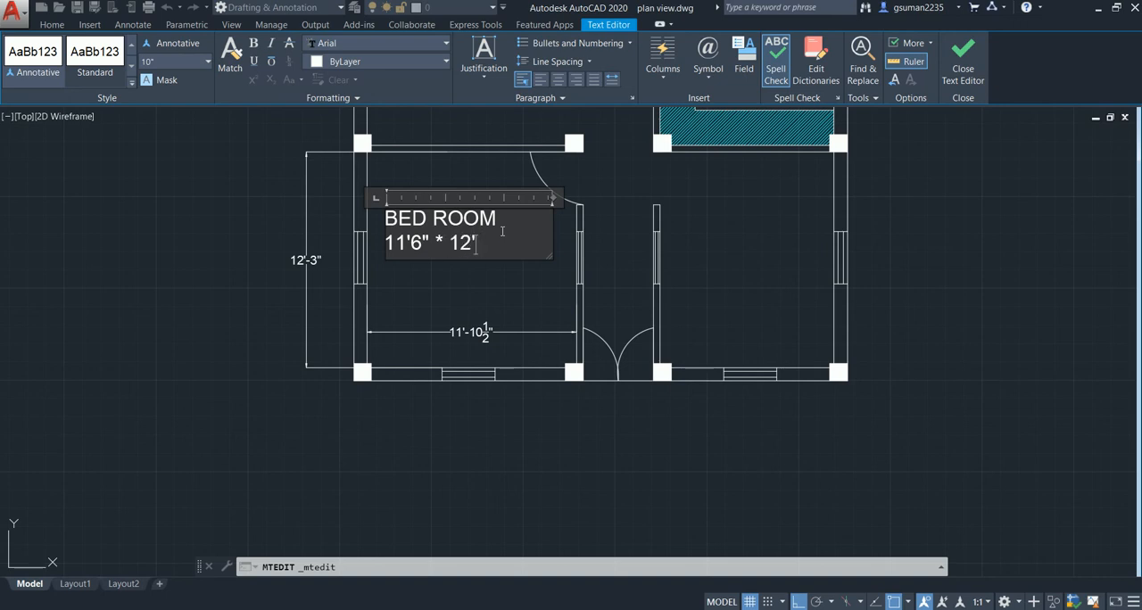
# - Complete the BED ROOM label's second line as 11'6" * 12'3" and delete the front-left room's two dimensions
pyautogui.click(449, 266)
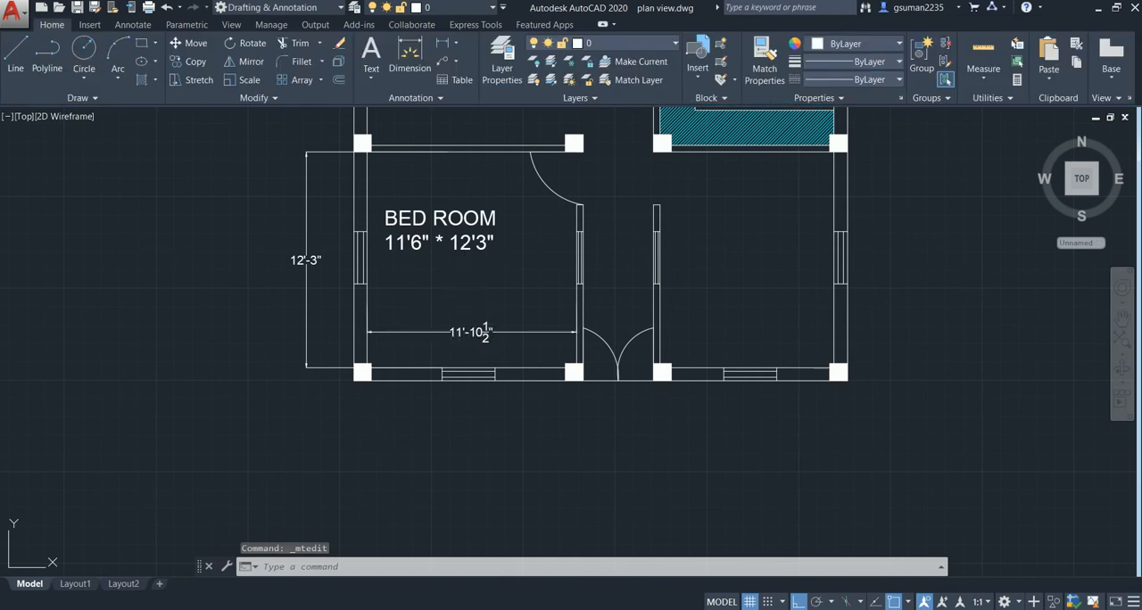
pyautogui.click(306, 266)
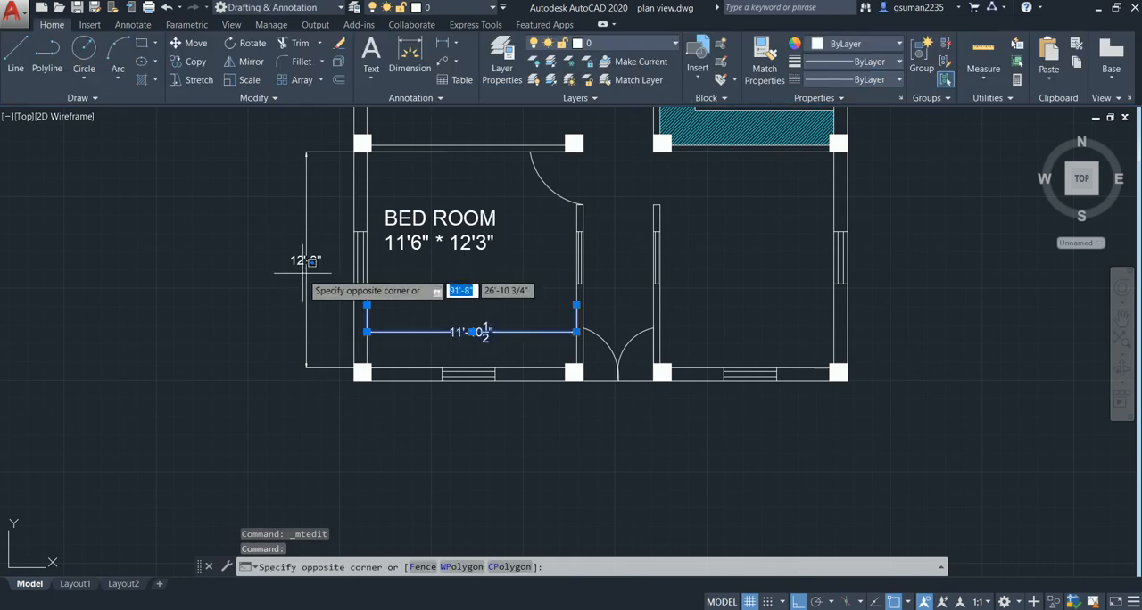
pyautogui.click(305, 272)
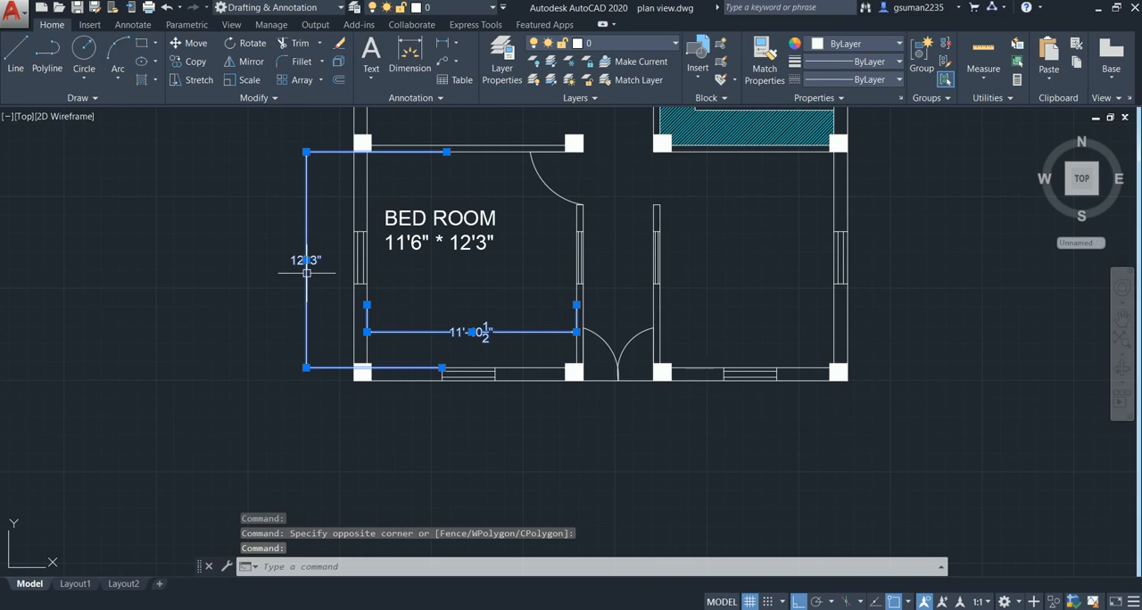
pyautogui.press('Delete')
# - Move the BED ROOM label to the middle of the front-left room with Ortho off
pyautogui.moveTo(438, 276); pyautogui.dragTo(459, 298, button='middle')
pyautogui.scroll(-5, 500, 303)
pyautogui.scroll(5, 428, 268)
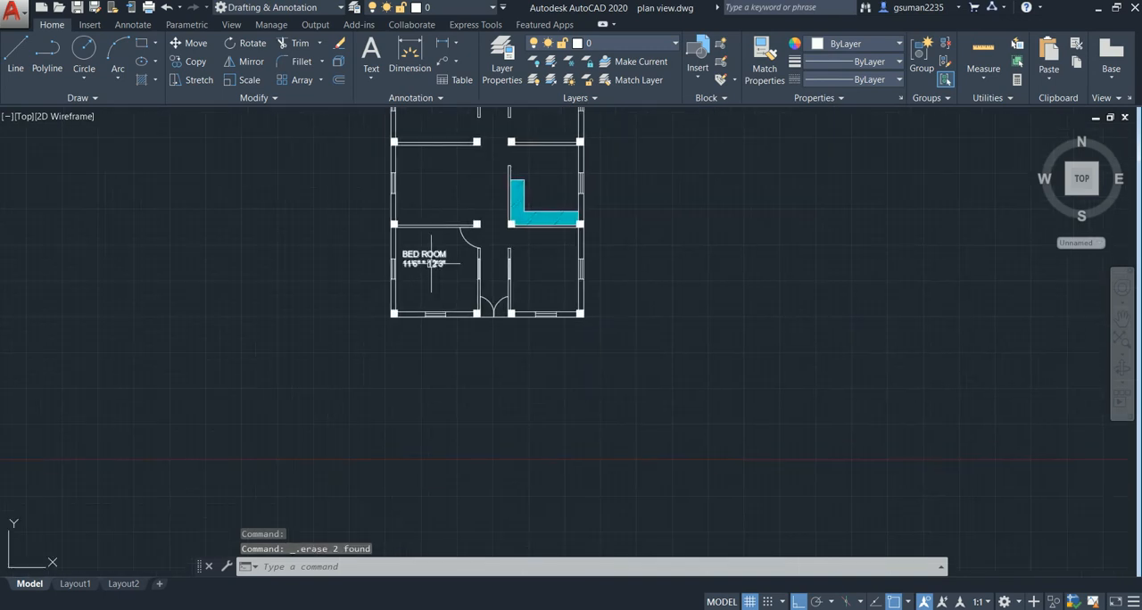
pyautogui.click(426, 262)
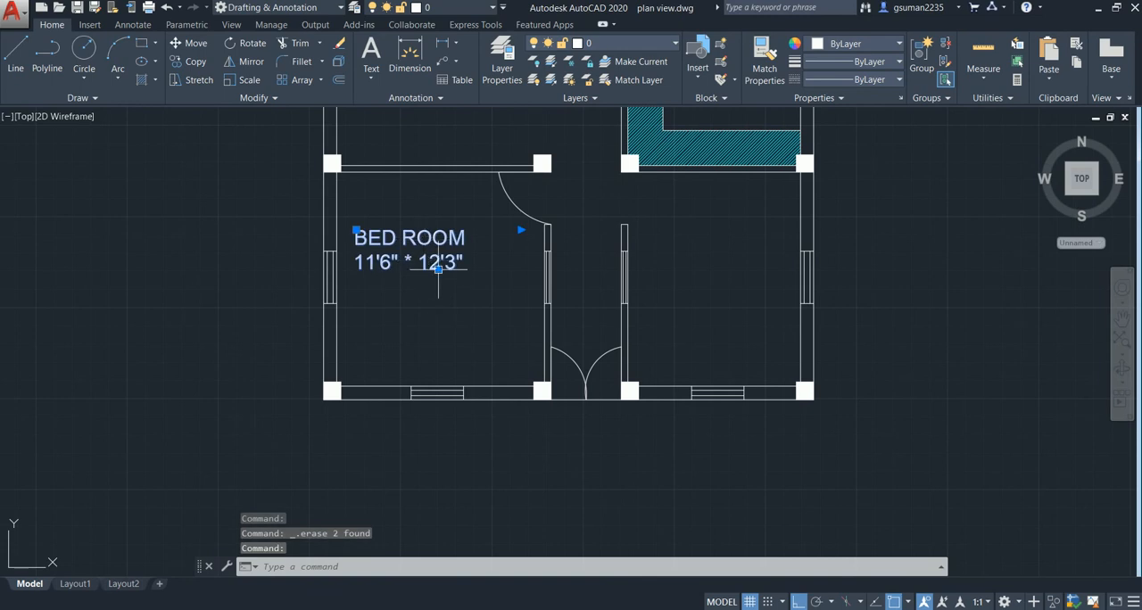
pyautogui.write('m')
pyautogui.press('Return')
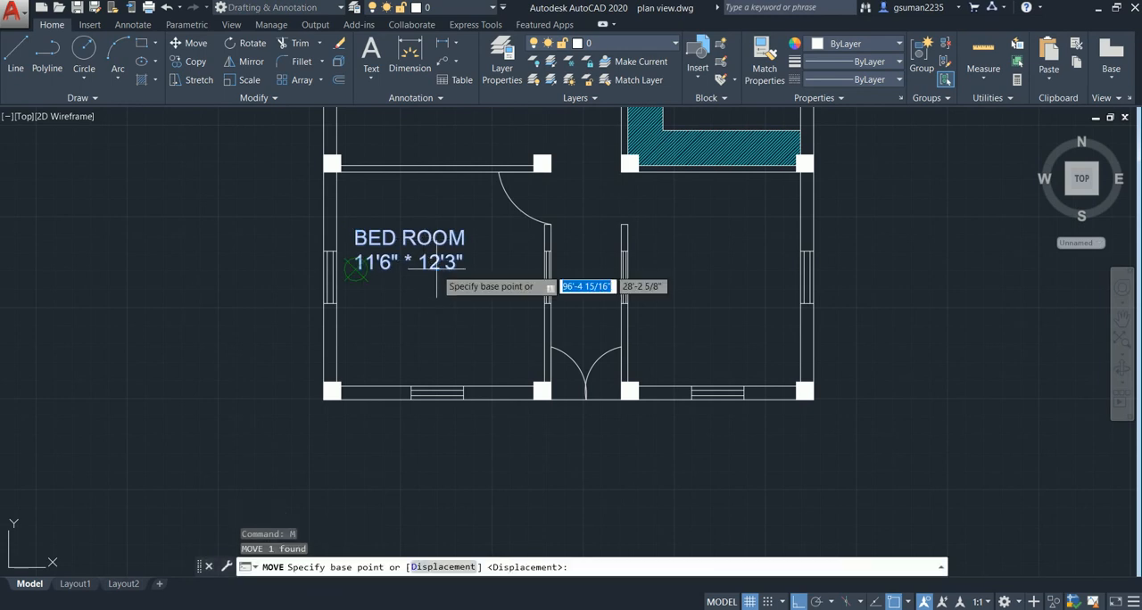
pyautogui.click(369, 276)
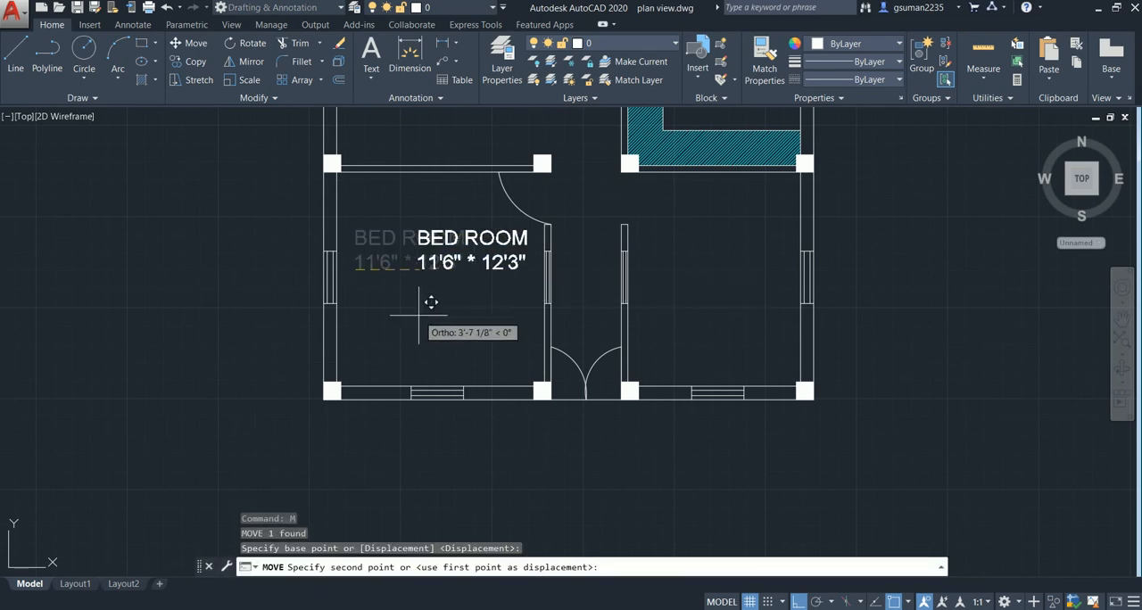
pyautogui.press('F8')
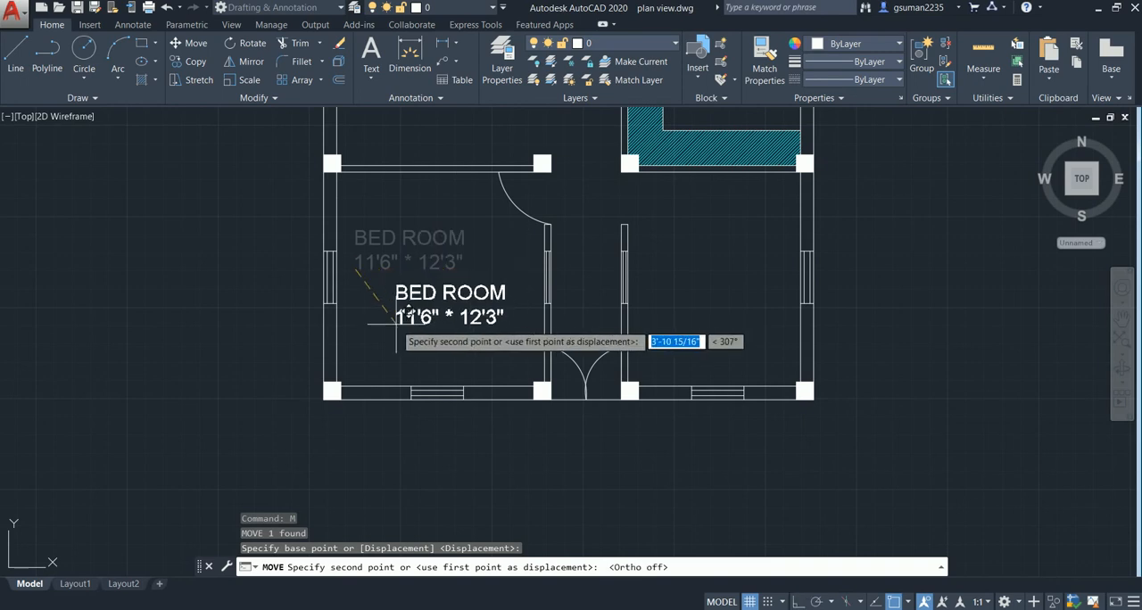
pyautogui.click(381, 314)
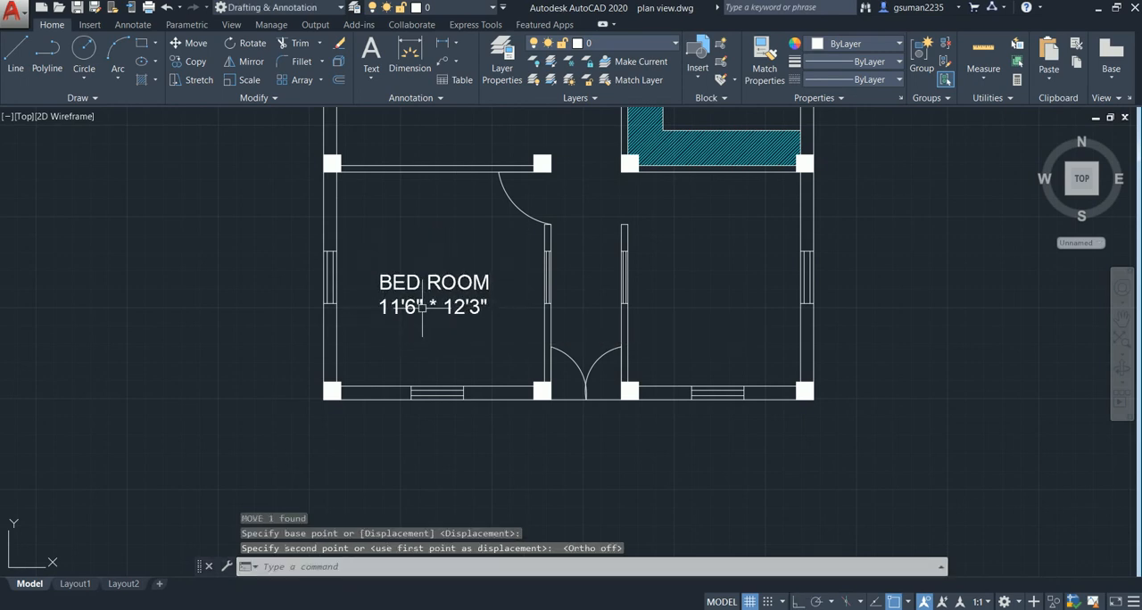
# - Start copying the two-line BED ROOM label and place the first copy in the front-right room
pyautogui.scroll(-4, 435, 311)
pyautogui.scroll(-2, 448, 312)
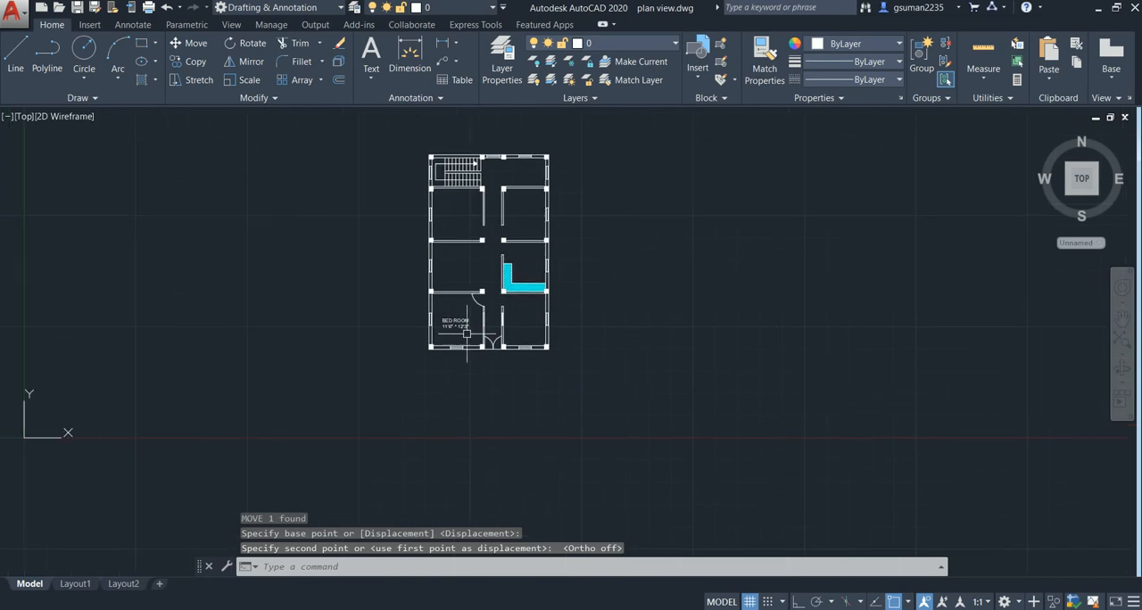
pyautogui.moveTo(479, 295); pyautogui.dragTo(479, 280, button='middle')
pyautogui.scroll(5, 451, 303)
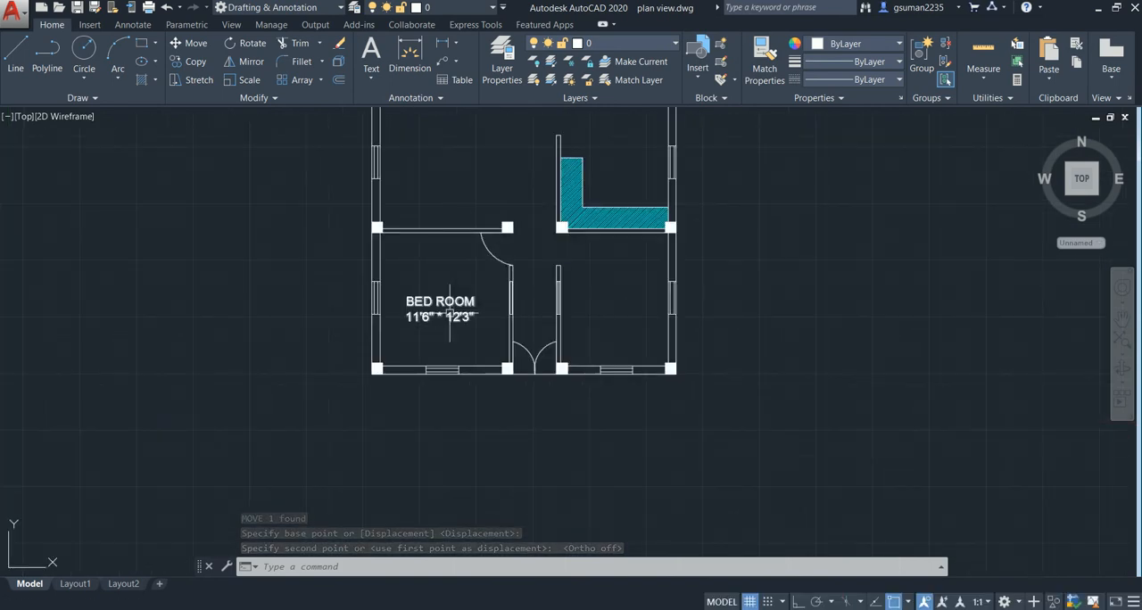
pyautogui.scroll(4, 441, 306)
pyautogui.click(441, 306)
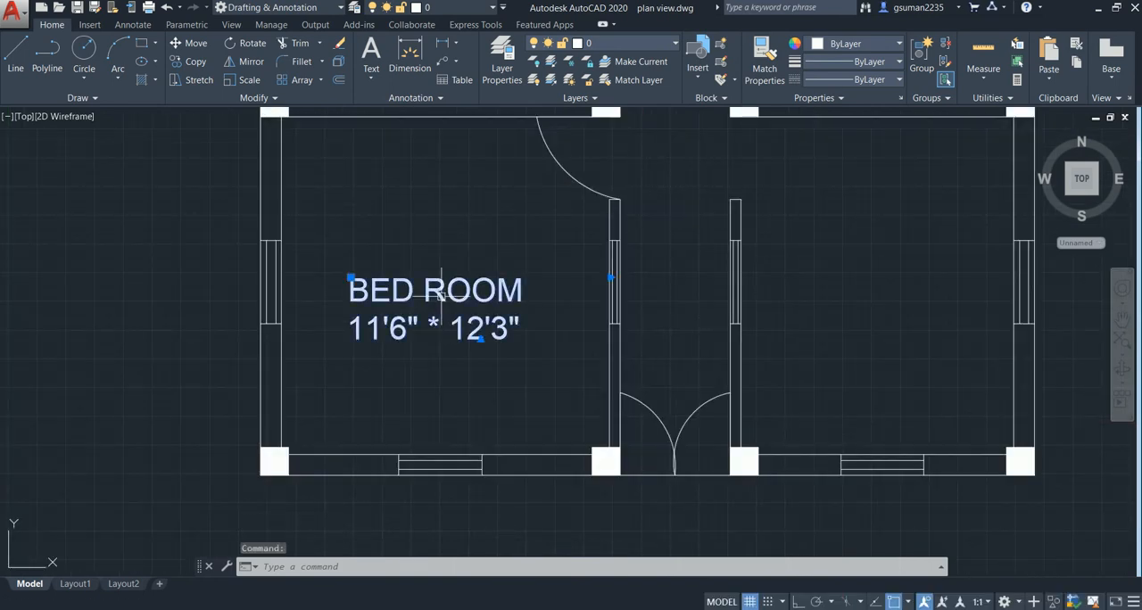
pyautogui.write('CO')
pyautogui.press('Return')
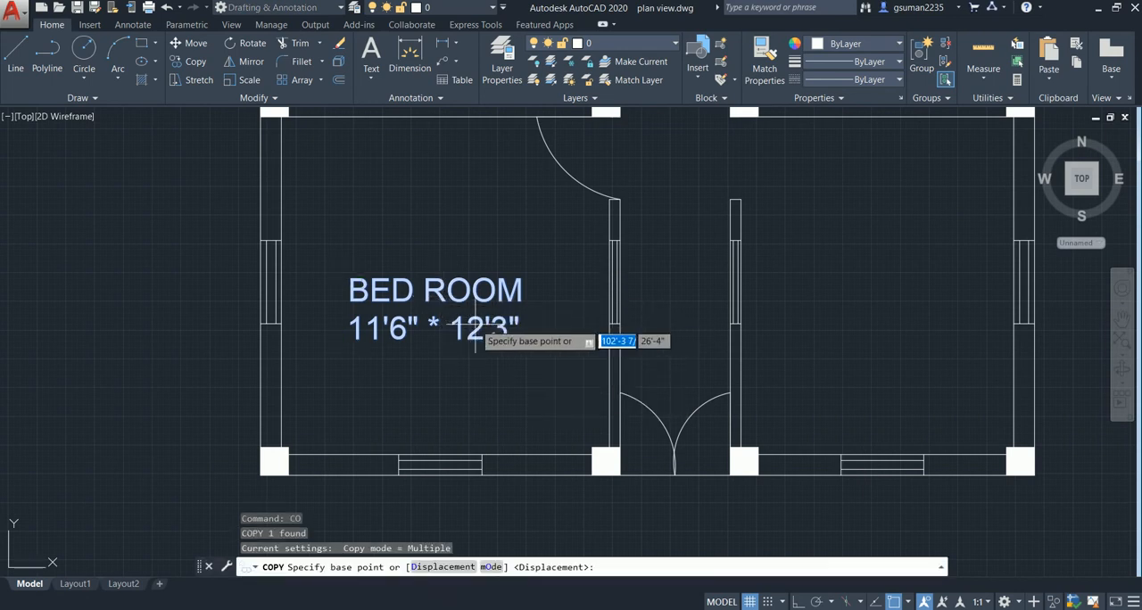
pyautogui.click(612, 339)
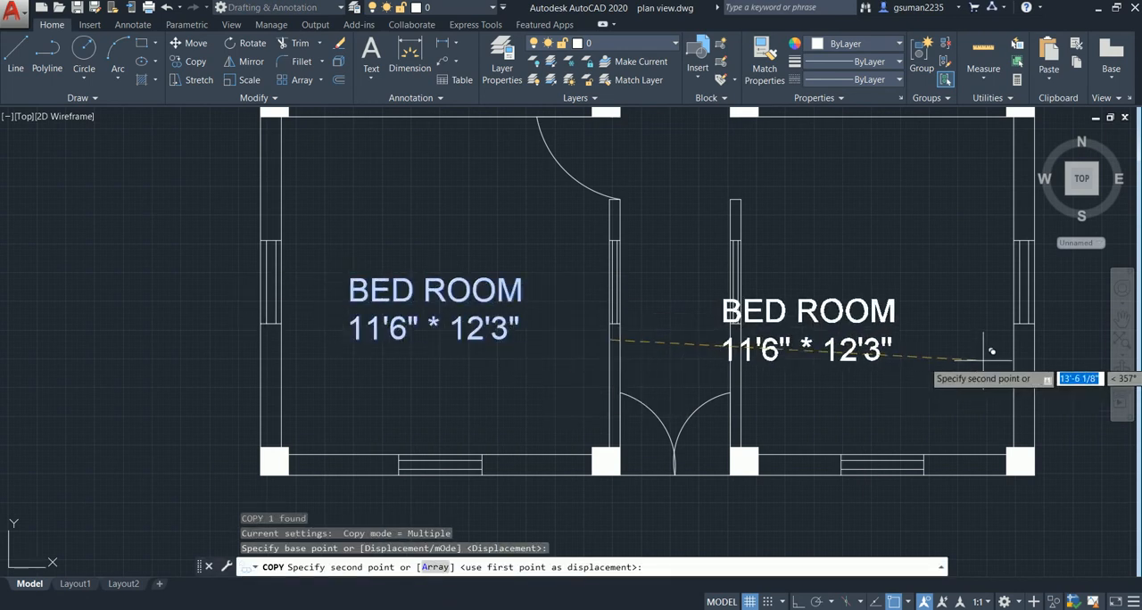
pyautogui.click(1042, 314)
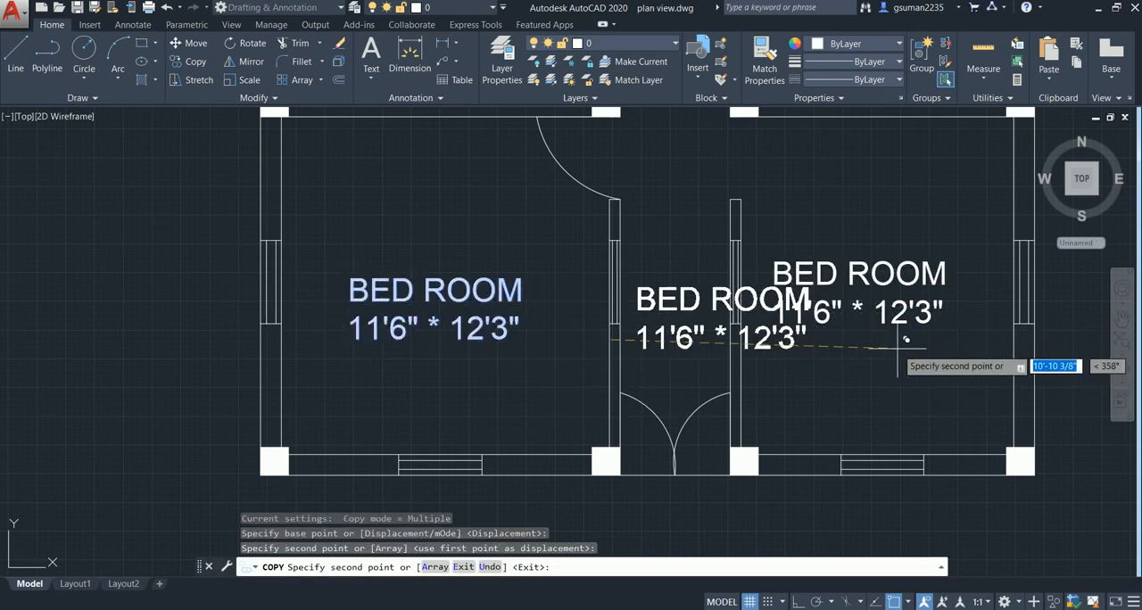
# - Place copies of the label in the two second-row rooms, including the one with the hatched strip
pyautogui.scroll(-5, 884, 344)
pyautogui.moveTo(884, 345); pyautogui.dragTo(687, 408, button='middle')
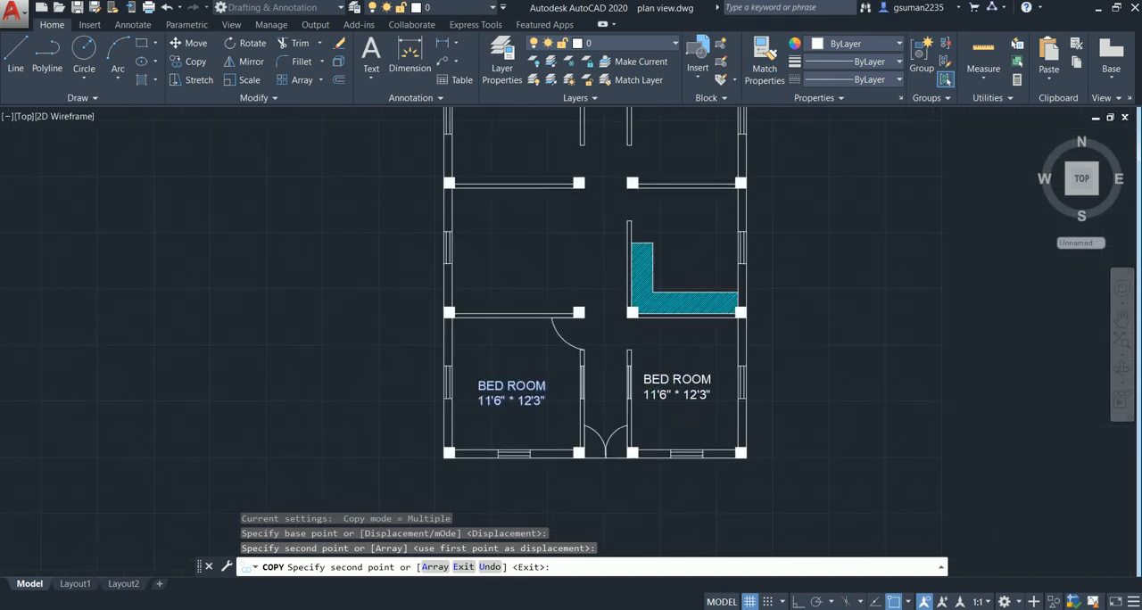
pyautogui.click(587, 262)
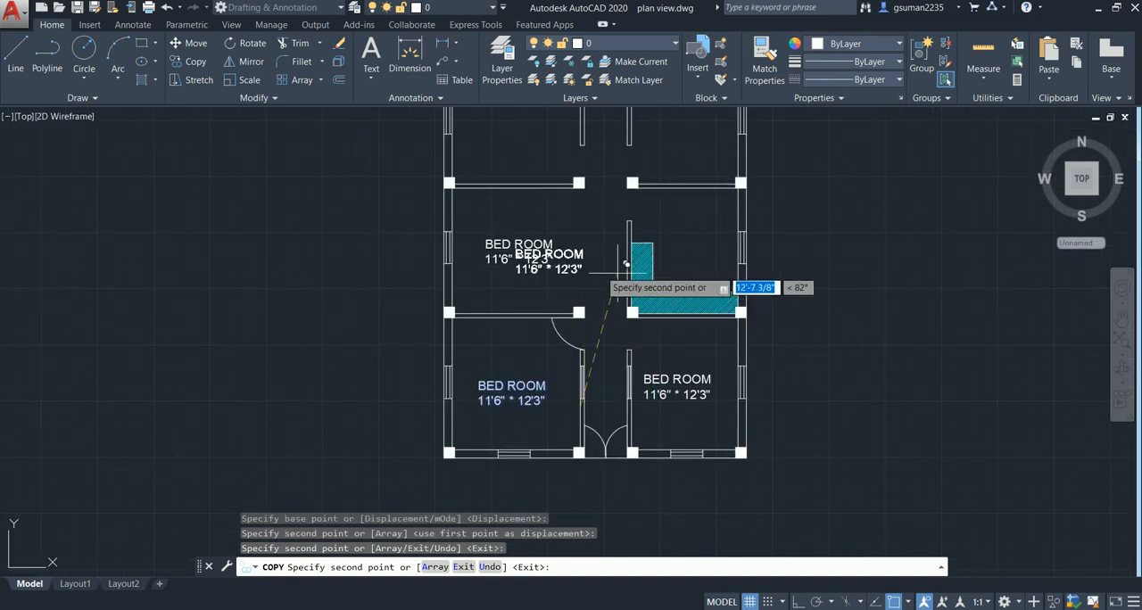
pyautogui.click(751, 239)
# - Place copies of the label in both third-row rooms and two more in the rear space beside the staircase, finishing the copy
pyautogui.moveTo(660, 318); pyautogui.dragTo(646, 496, button='middle')
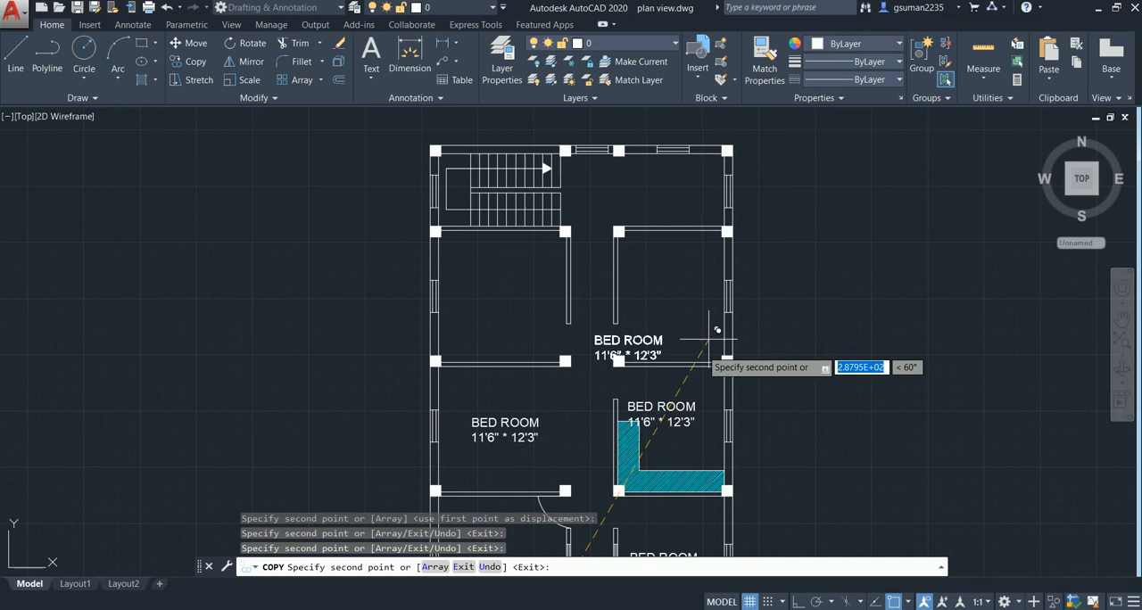
pyautogui.click(733, 289)
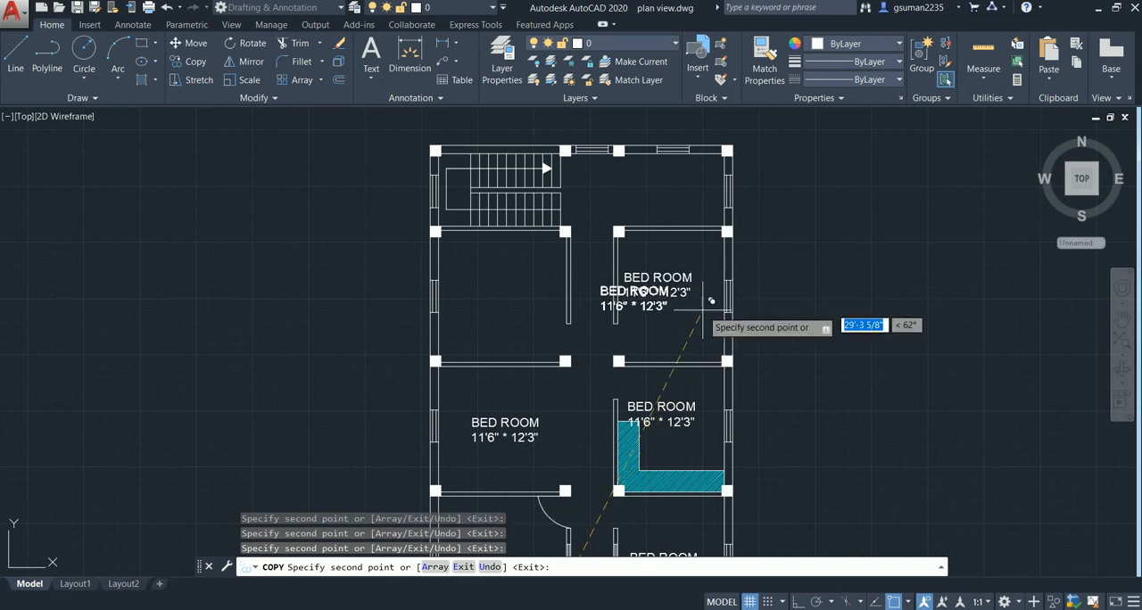
pyautogui.click(579, 296)
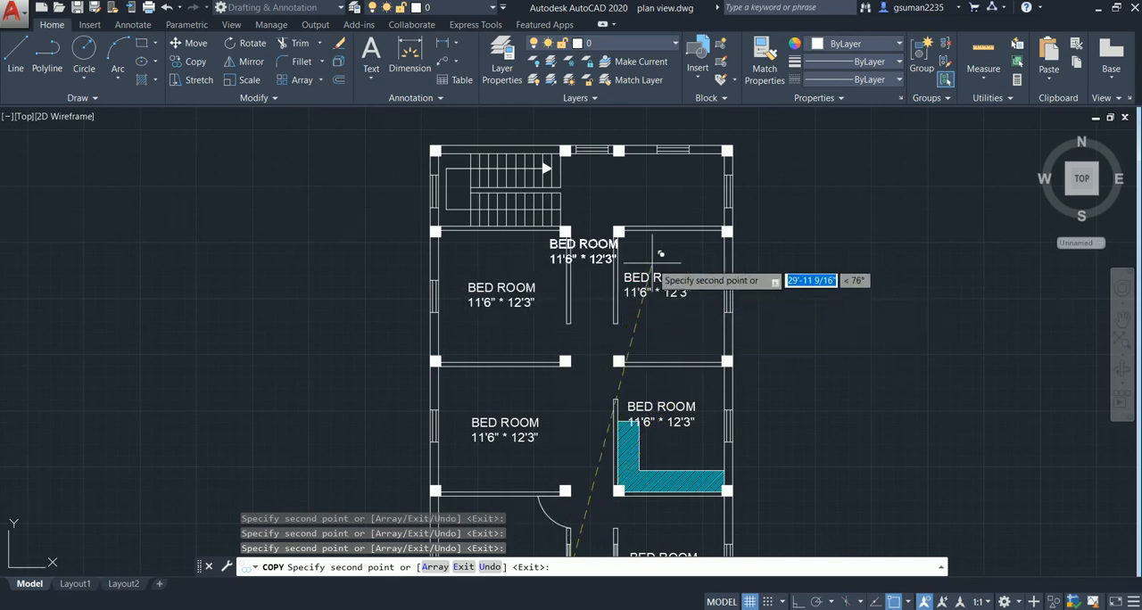
pyautogui.click(748, 207)
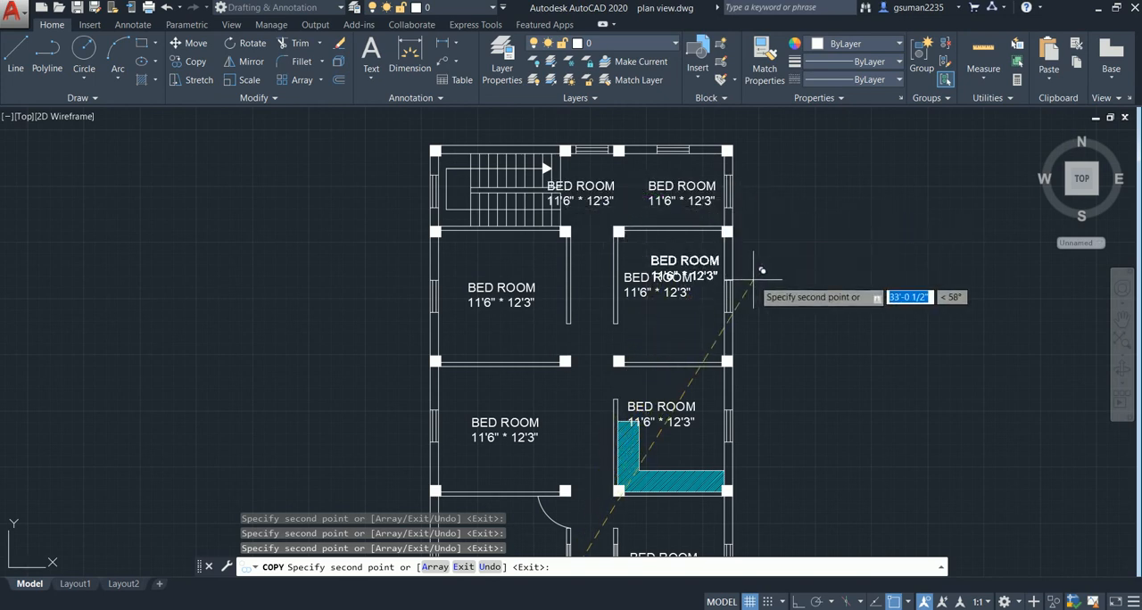
pyautogui.press('Escape')
# - Add a vertical linear dimension between the front-right room's inner wall faces, placed outside the right exterior wall, with Ortho on
pyautogui.moveTo(608, 382); pyautogui.dragTo(610, 274, button='middle')
pyautogui.moveTo(657, 359); pyautogui.dragTo(653, 311, button='middle')
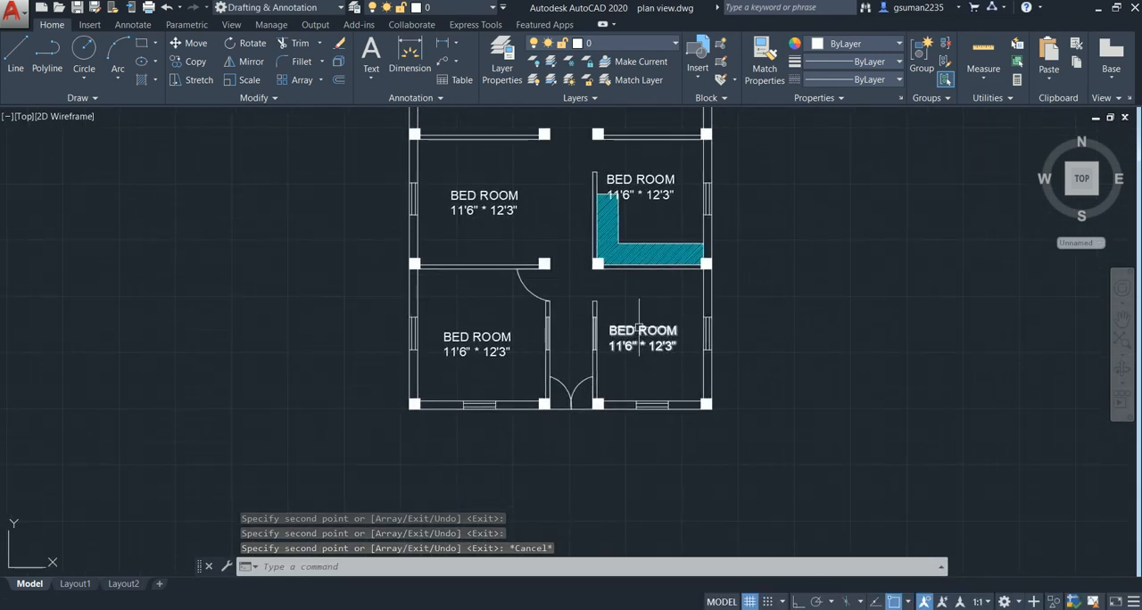
pyautogui.doubleClick(668, 344)
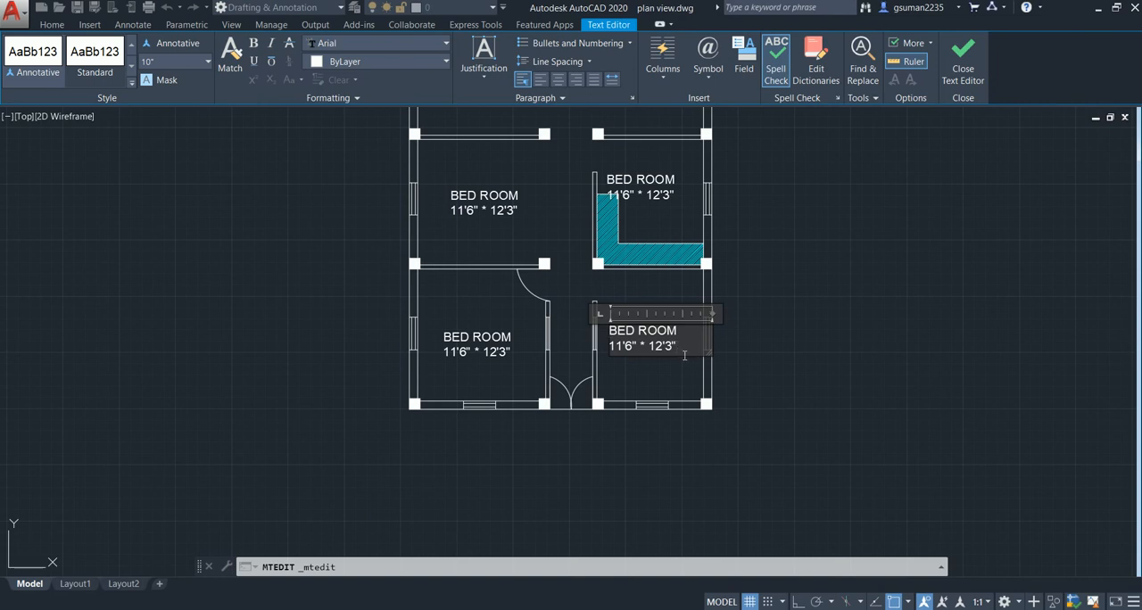
pyautogui.press('Escape')
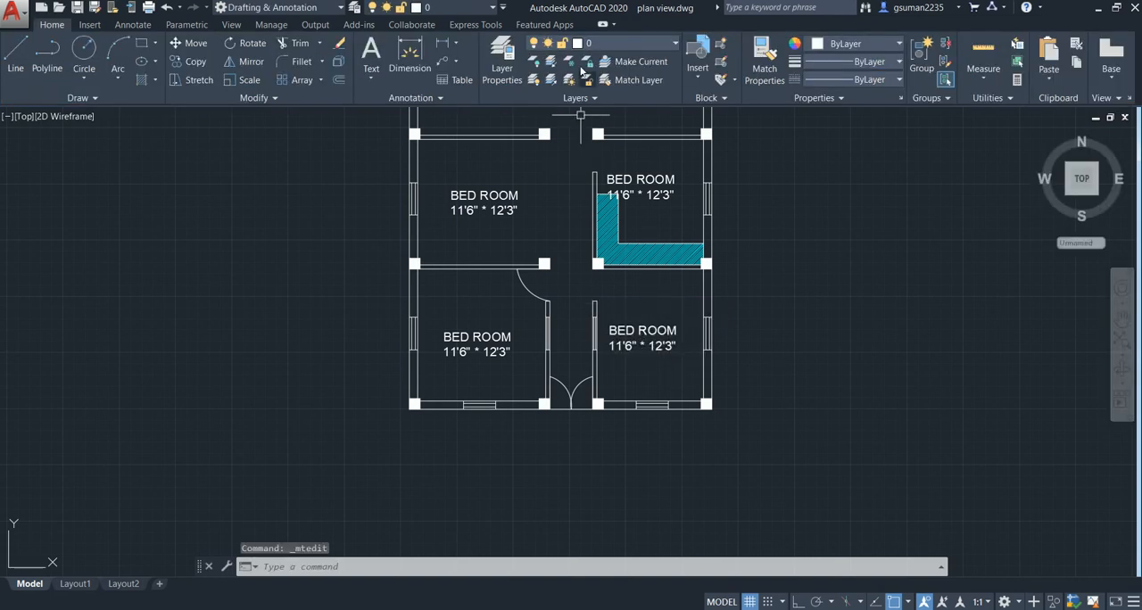
pyautogui.click(442, 43)
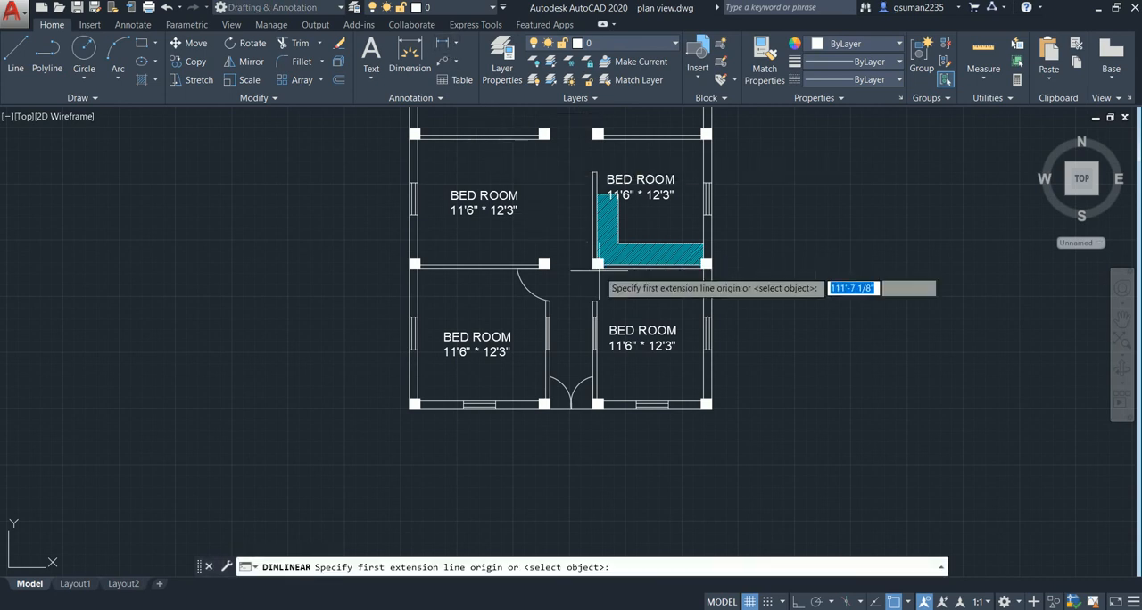
pyautogui.click(638, 266)
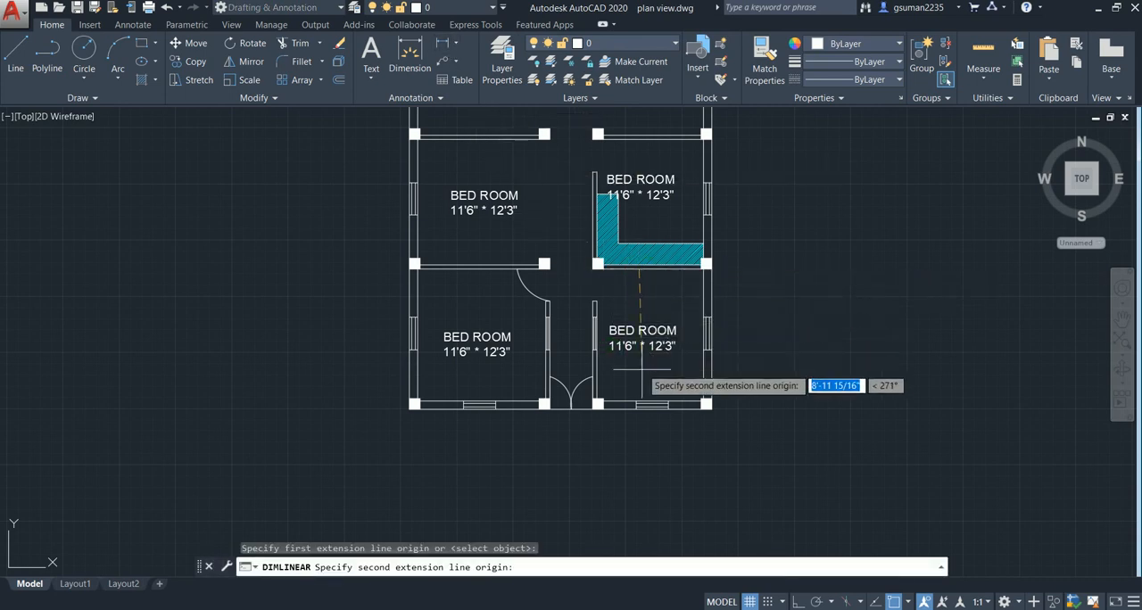
pyautogui.press('F8')
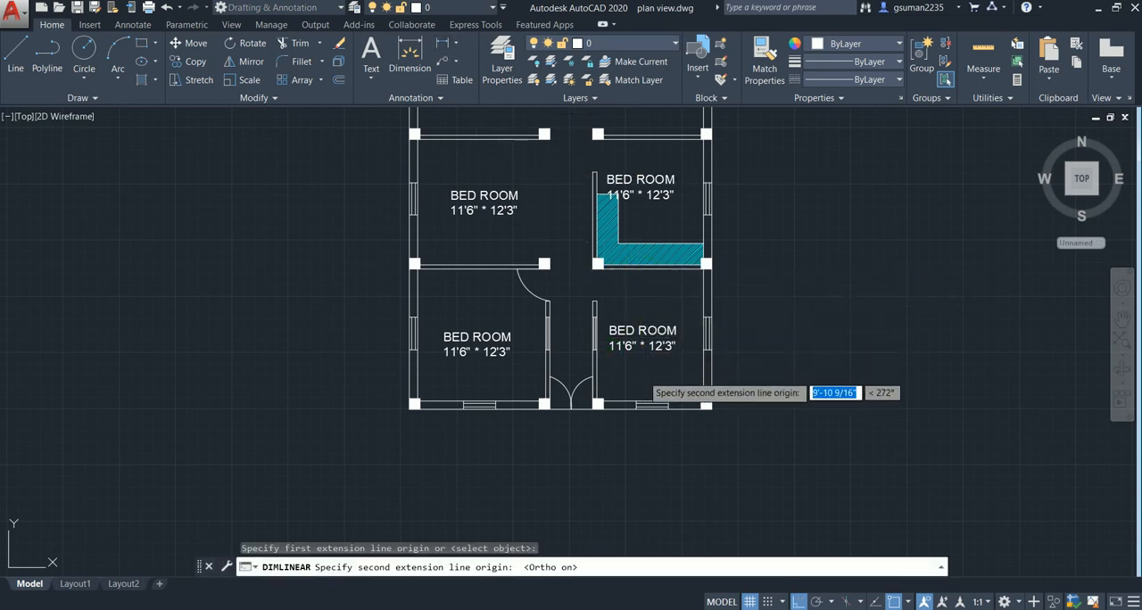
pyautogui.click(638, 407)
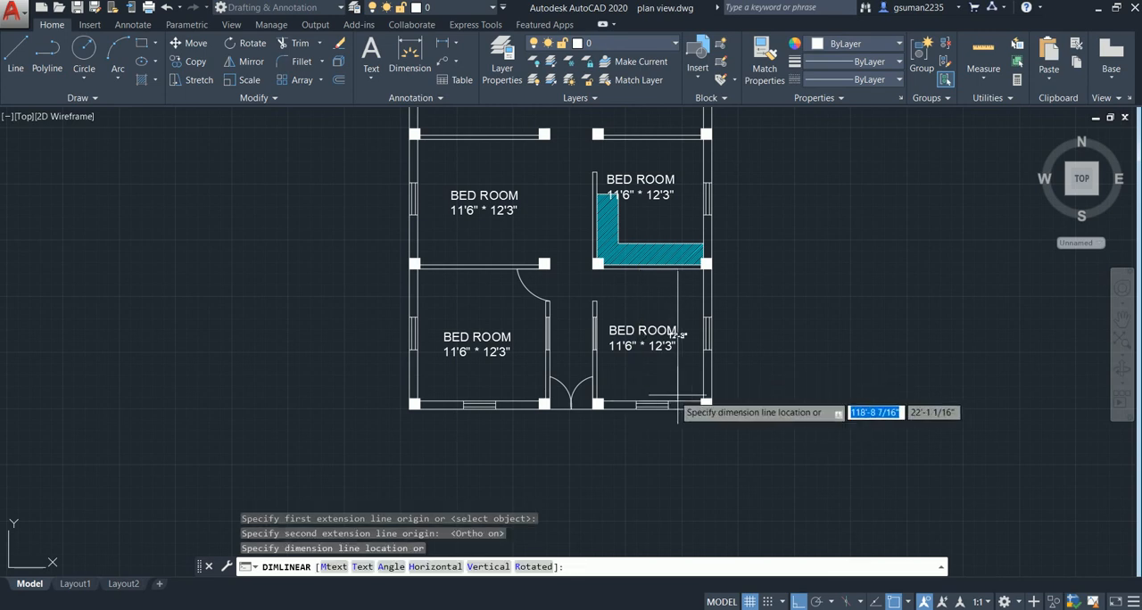
pyautogui.click(777, 392)
# - Add a horizontal linear dimension across the front-right room from the corridor wall to the exterior wall, placed below the front wall
pyautogui.press('Return')
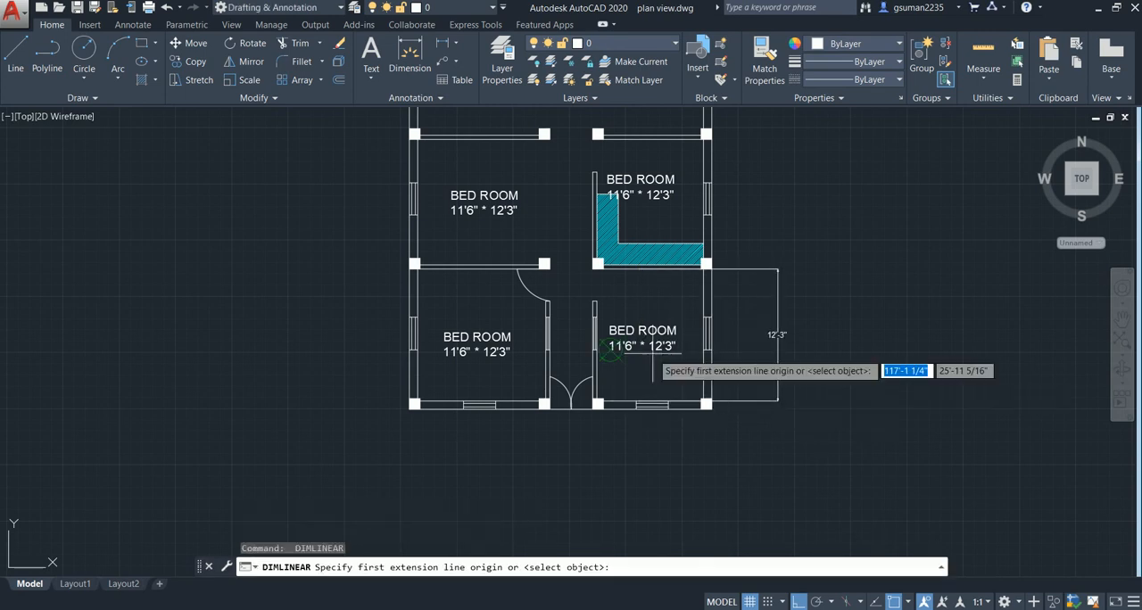
pyautogui.click(596, 375)
pyautogui.click(702, 399)
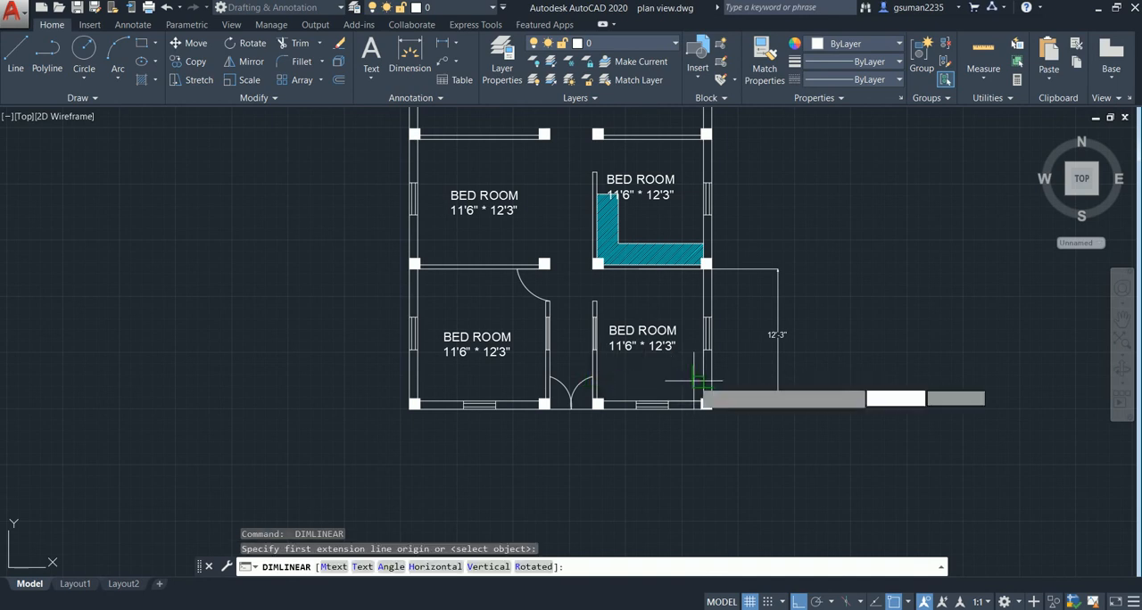
pyautogui.click(698, 445)
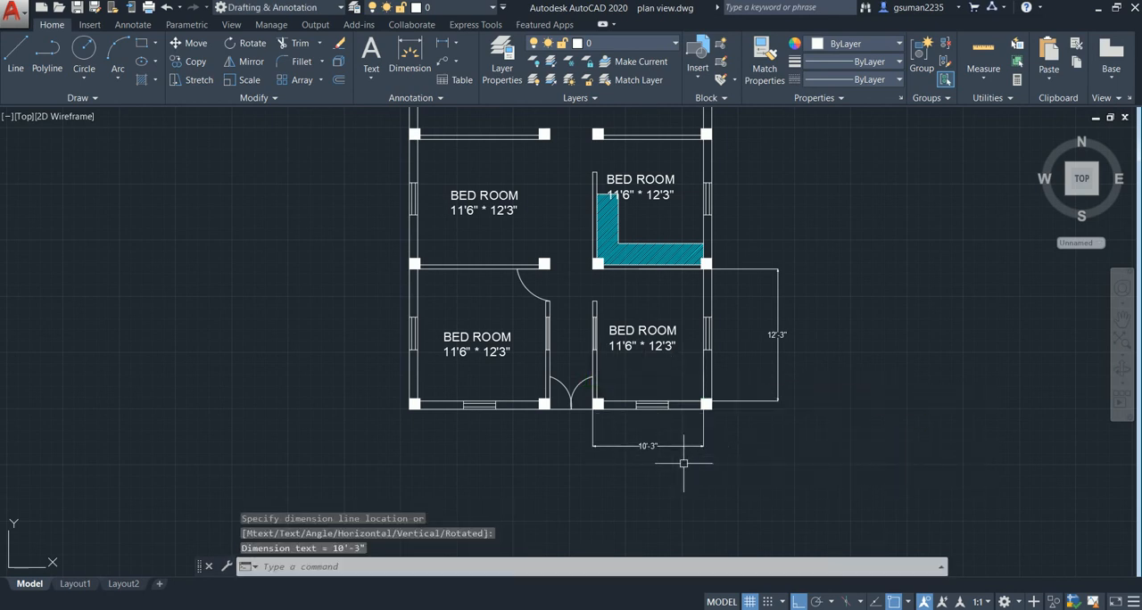
pyautogui.press('Escape')
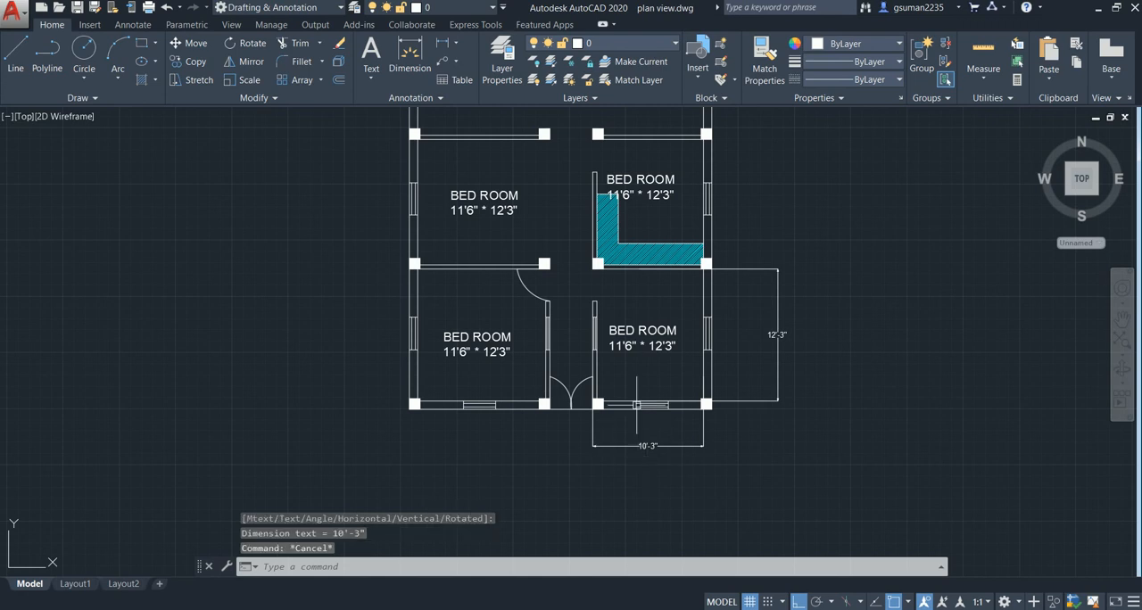
# - Change the second line of the front-right room's label to 10'3" * 12'3"
pyautogui.doubleClick(675, 355)
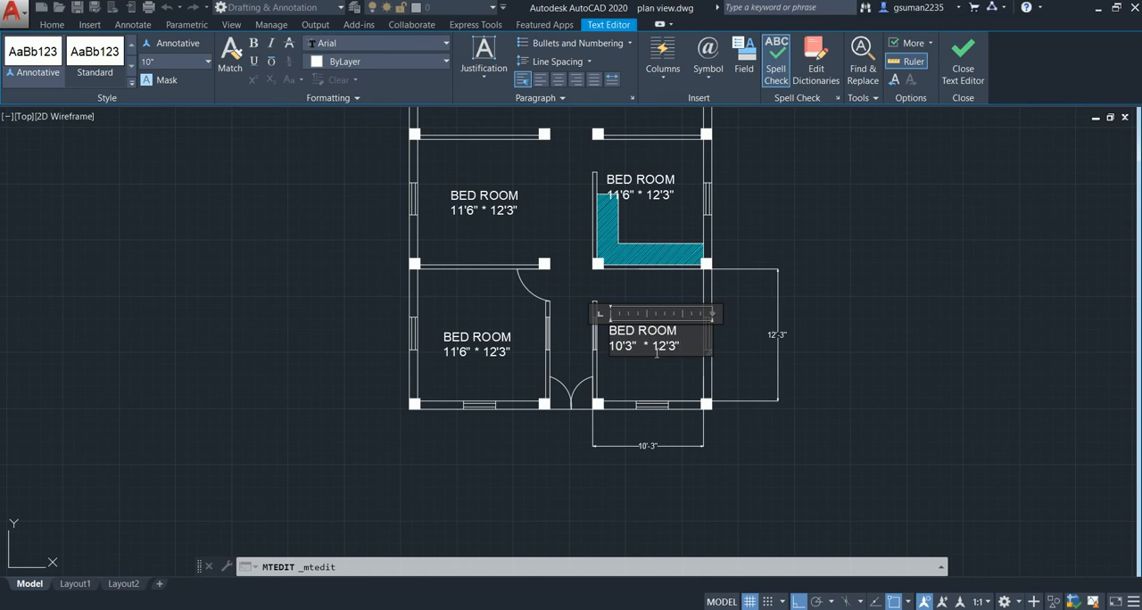
pyautogui.click(520, 295)
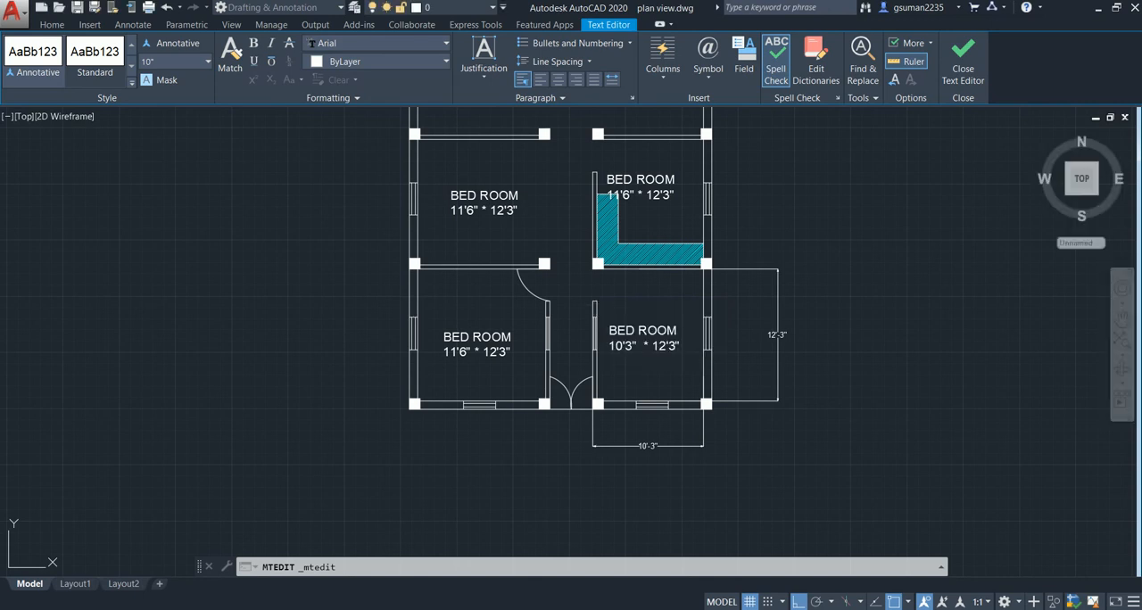
pyautogui.scroll(-2, 509, 321)
pyautogui.moveTo(527, 332); pyautogui.dragTo(571, 370, button='middle')
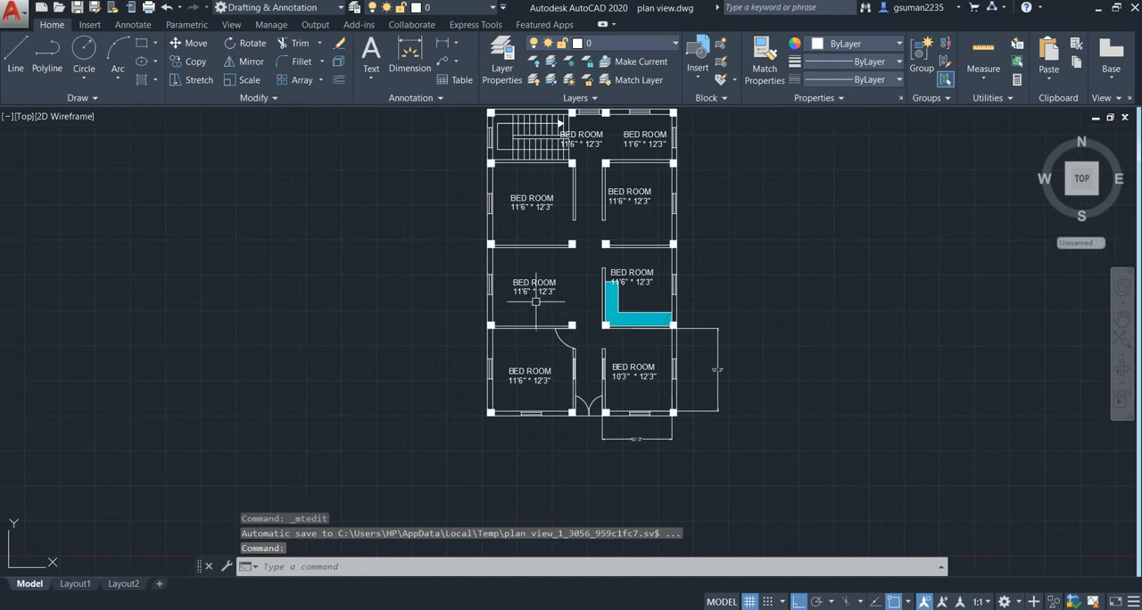
# - Turn Ortho off and erase the bedroom label from the rear-right space beside the staircase
pyautogui.moveTo(540, 300); pyautogui.dragTo(592, 345, button='middle')
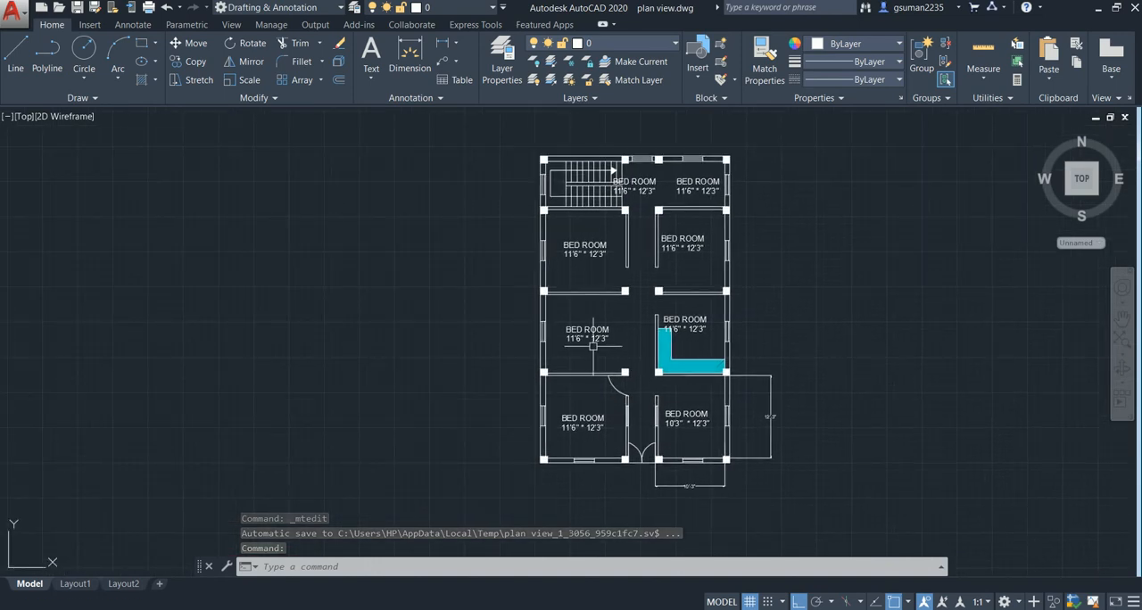
pyautogui.press('F8')
pyautogui.scroll(4, 639, 267)
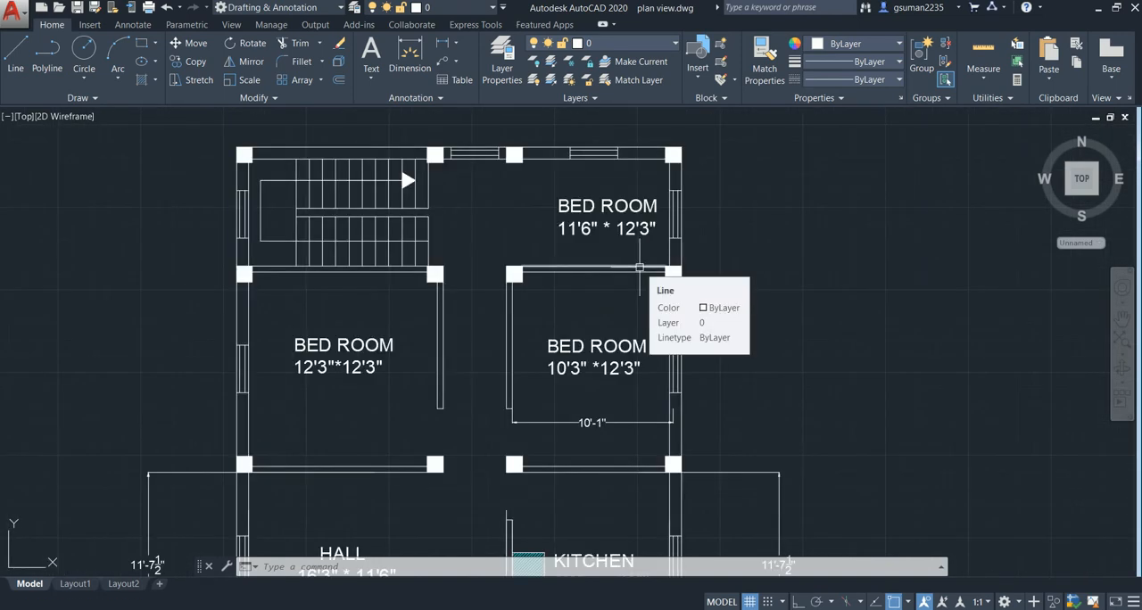
pyautogui.scroll(-2, 586, 449)
pyautogui.moveTo(585, 453); pyautogui.dragTo(565, 265, button='middle')
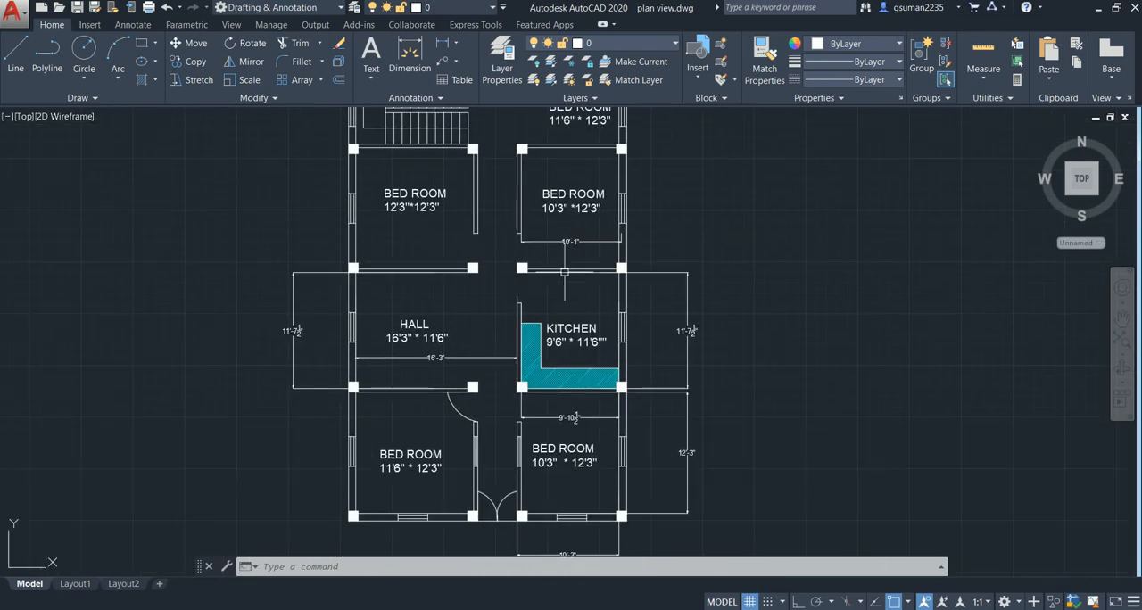
pyautogui.moveTo(515, 390); pyautogui.dragTo(516, 383, button='middle')
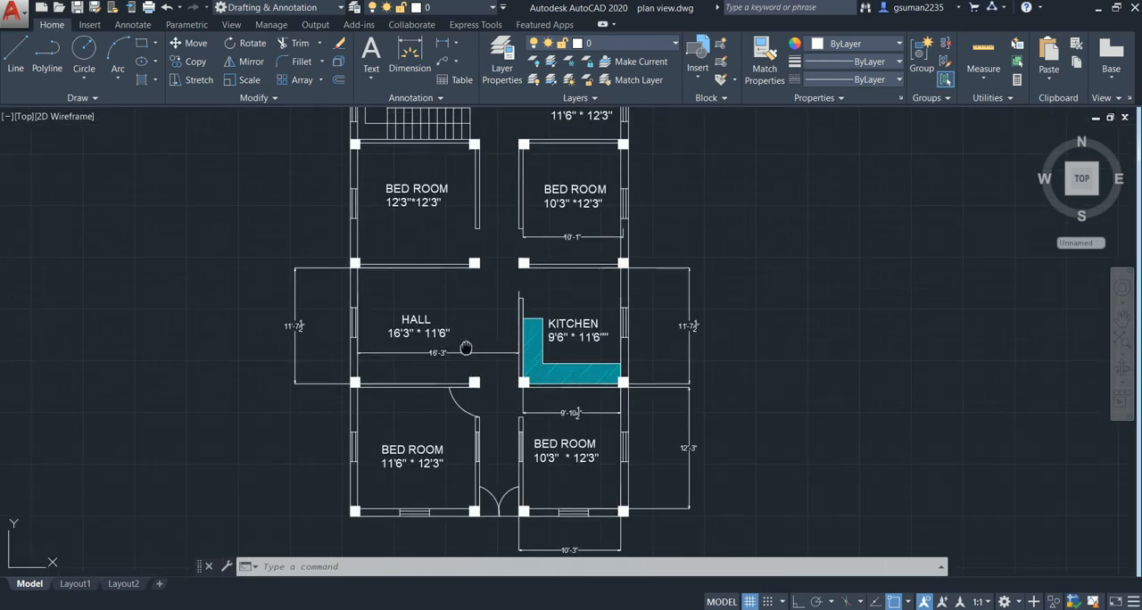
pyautogui.moveTo(546, 202); pyautogui.dragTo(531, 360, button='middle')
pyautogui.click(568, 267)
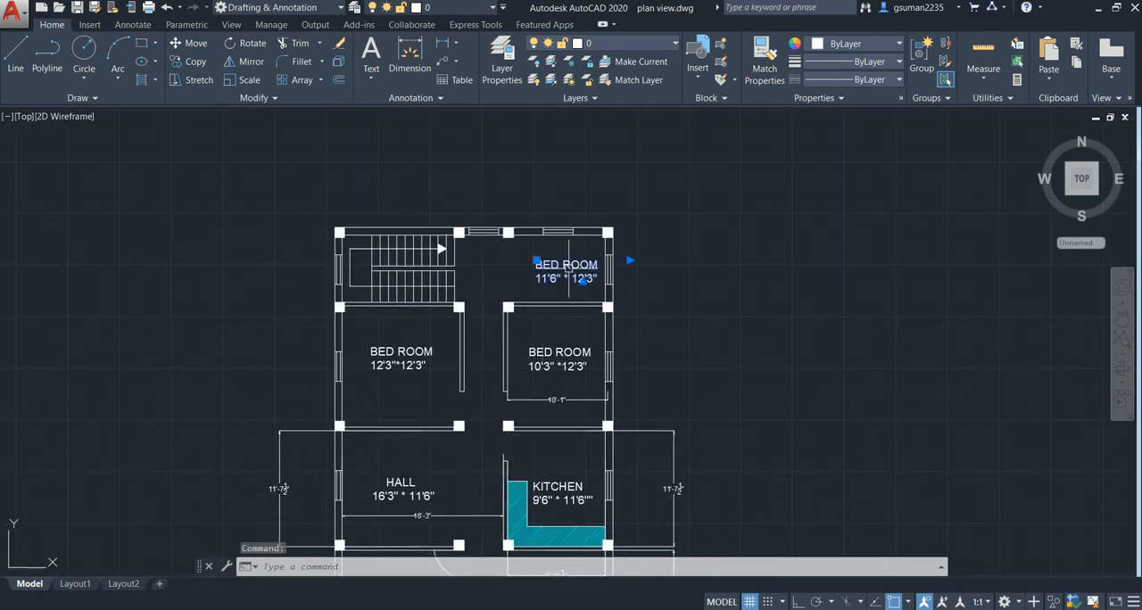
pyautogui.press('Delete')
# - Offset the rear-right exterior wall's inner line 6' inward, then offset that copy 4.5" toward the staircase to form a partition
pyautogui.scroll(4, 569, 271)
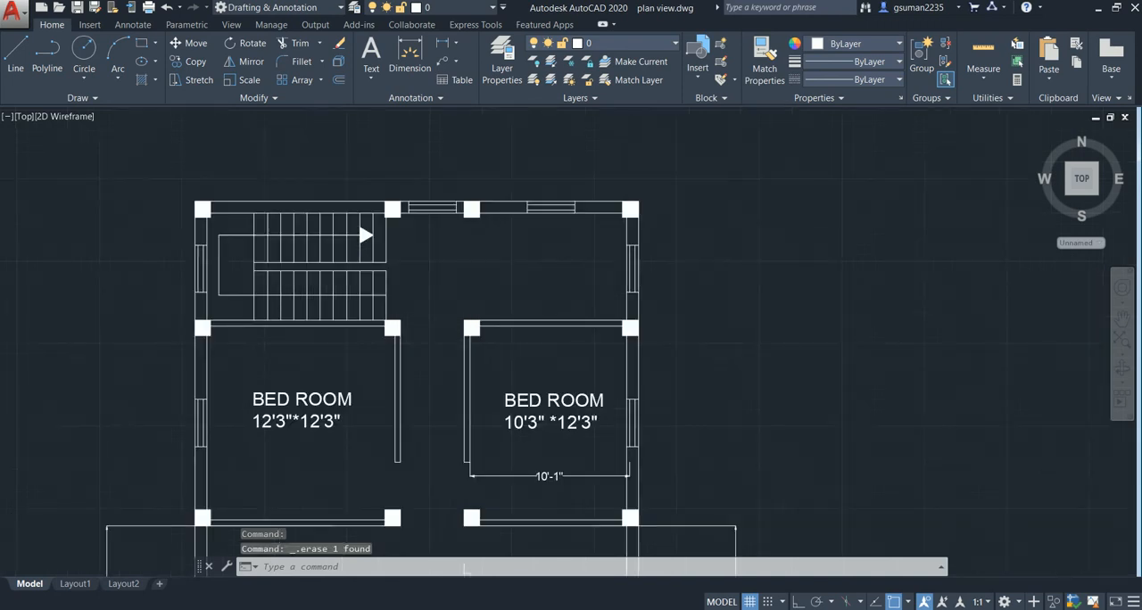
pyautogui.moveTo(640, 265); pyautogui.dragTo(609, 264, button='middle')
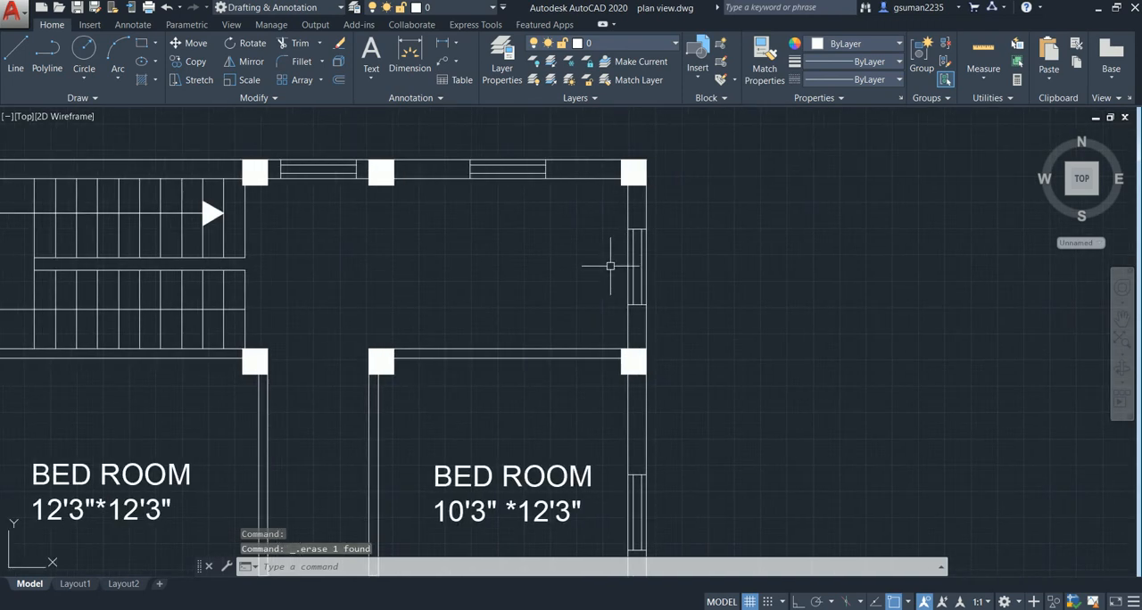
pyautogui.write('o')
pyautogui.press('Return')
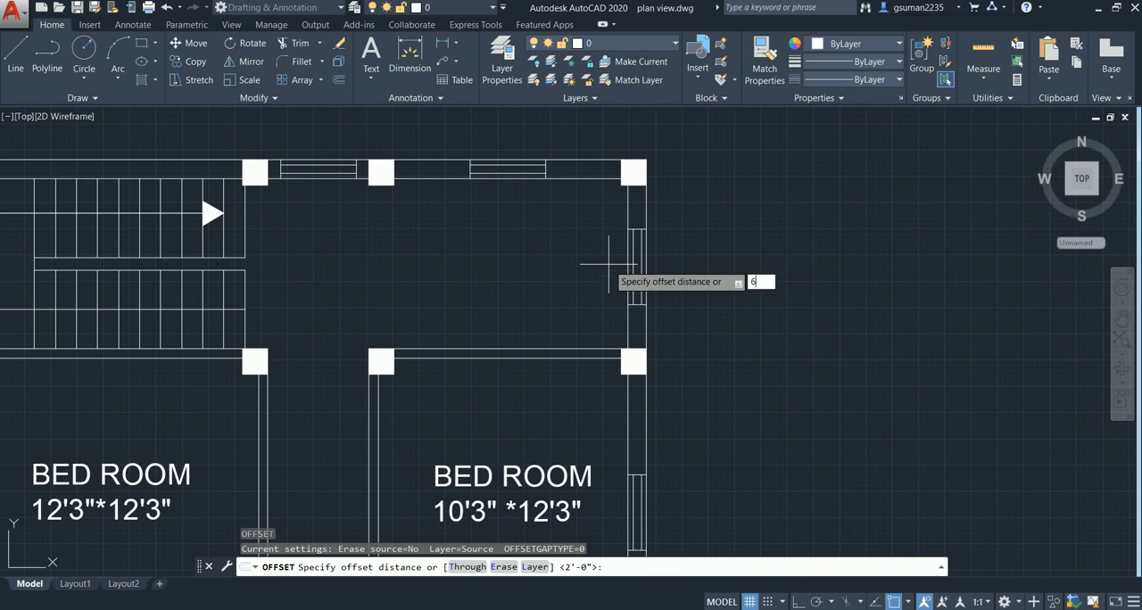
pyautogui.write("6'")
pyautogui.press('Return')
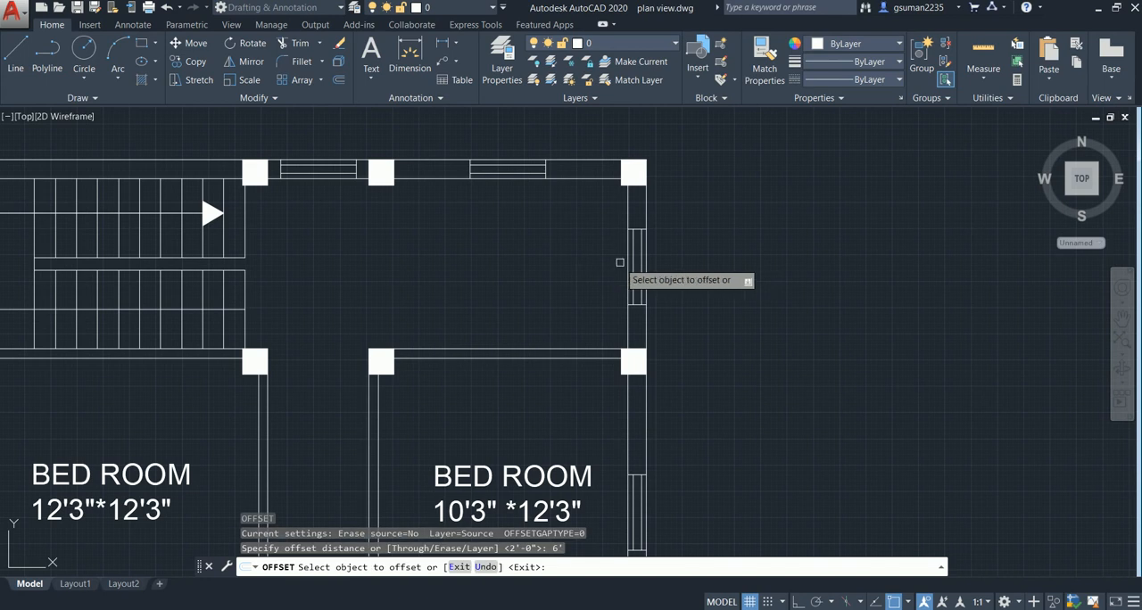
pyautogui.click(628, 258)
pyautogui.click(513, 264)
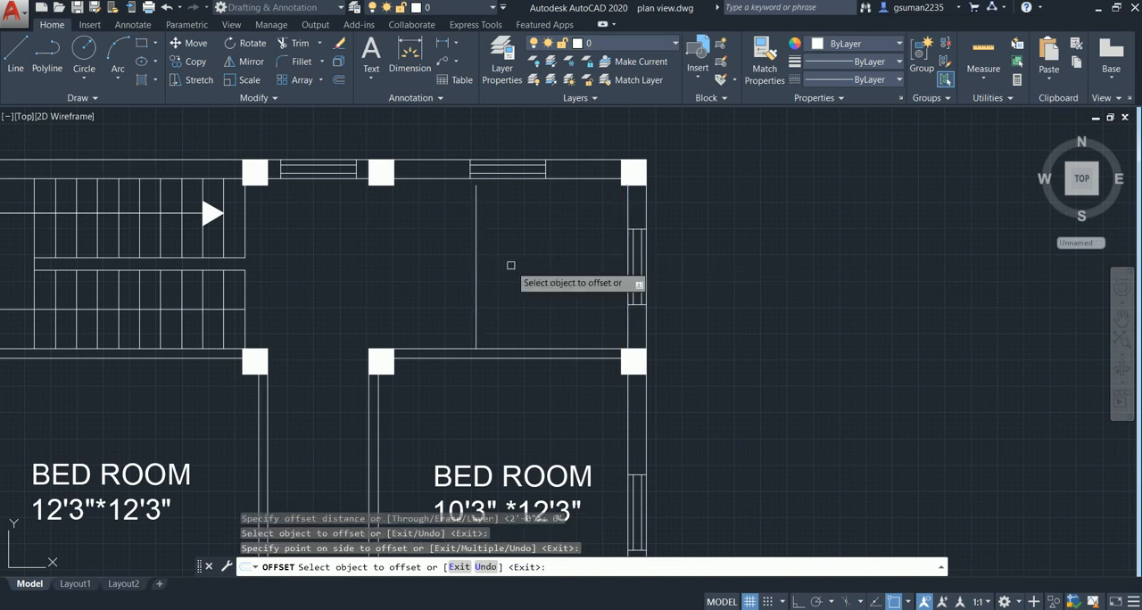
pyautogui.click(475, 262)
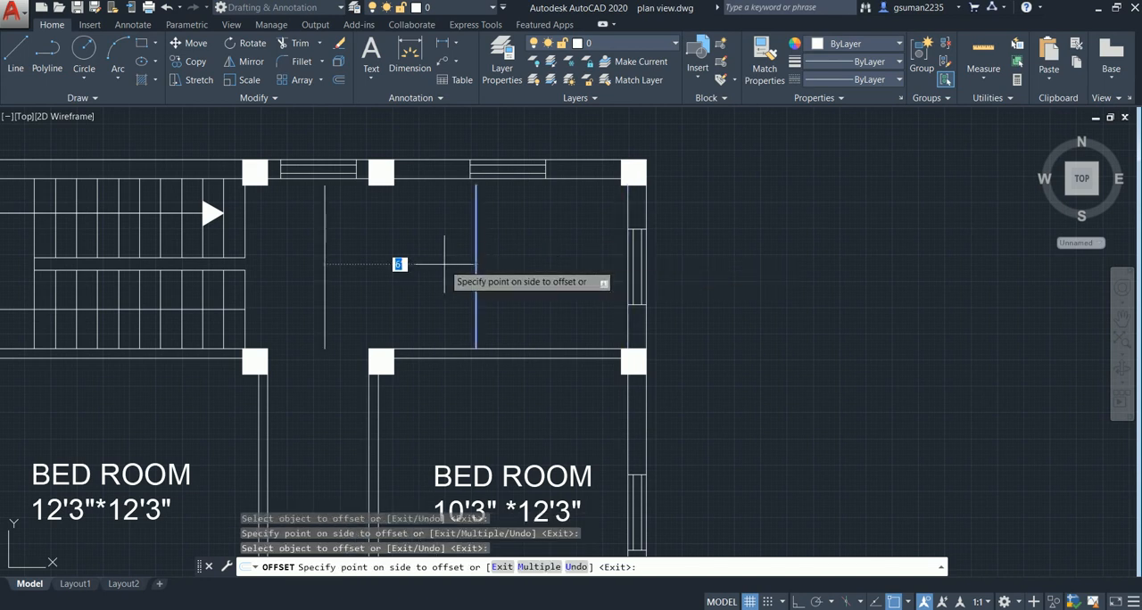
pyautogui.press('Return')
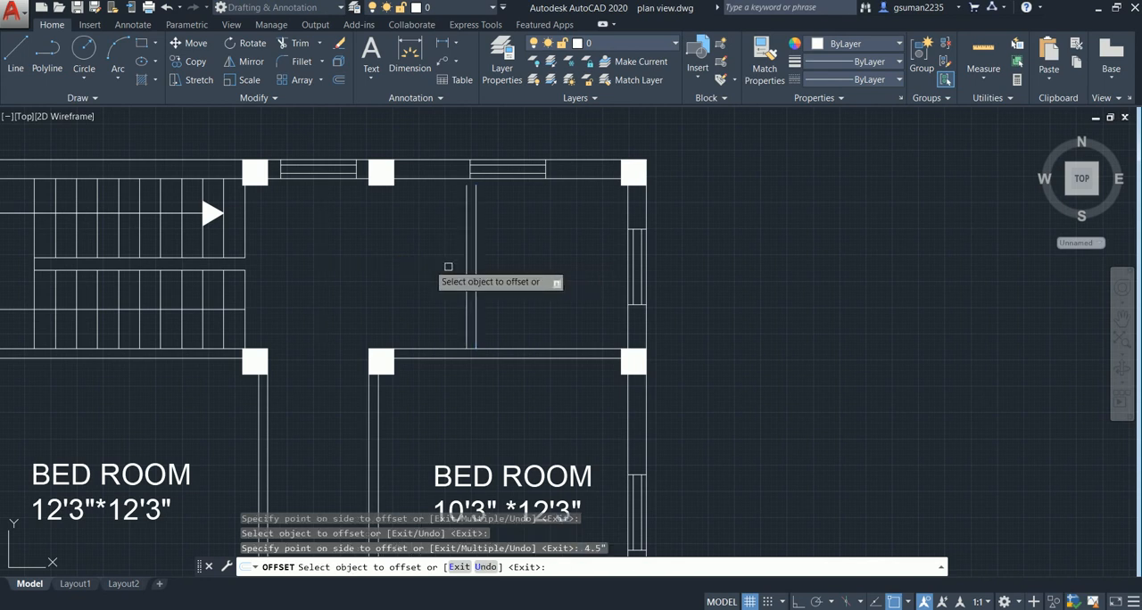
pyautogui.press('Escape')
# - Extend both partition lines to meet the inner line of the rear wall
pyautogui.scroll(2, 495, 245)
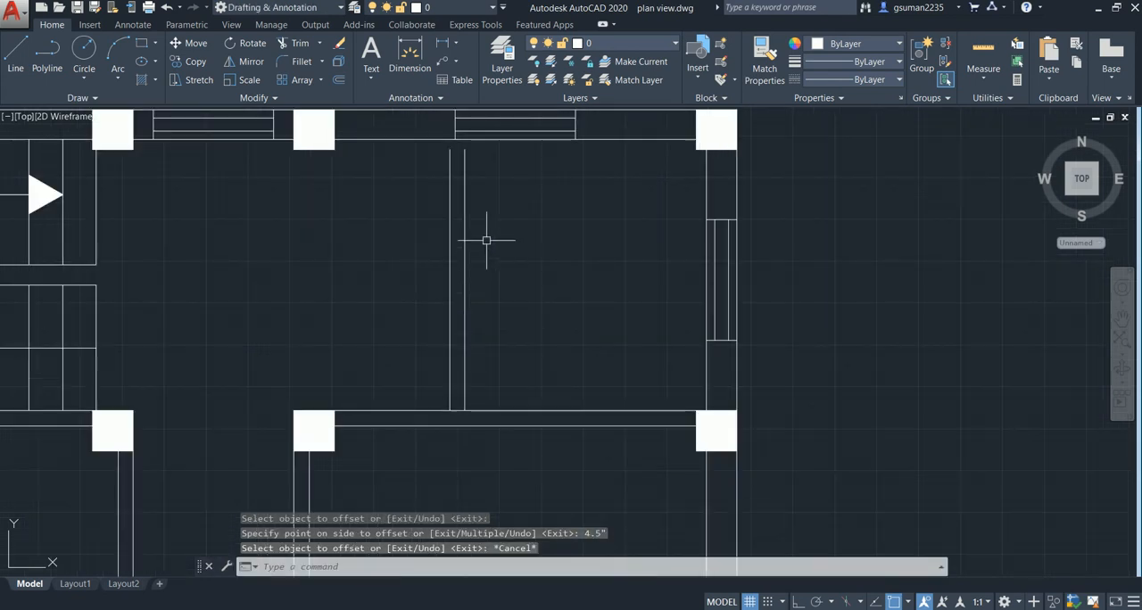
pyautogui.write('E')
pyautogui.write('ex')
pyautogui.press('Return')
pyautogui.press('Return')
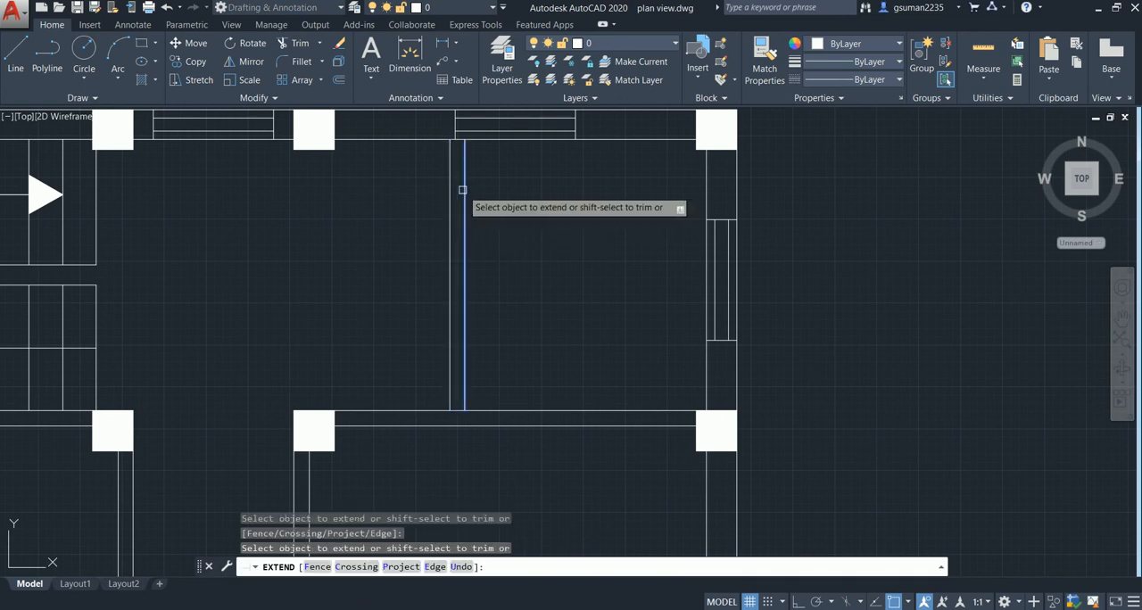
pyautogui.press('Escape')
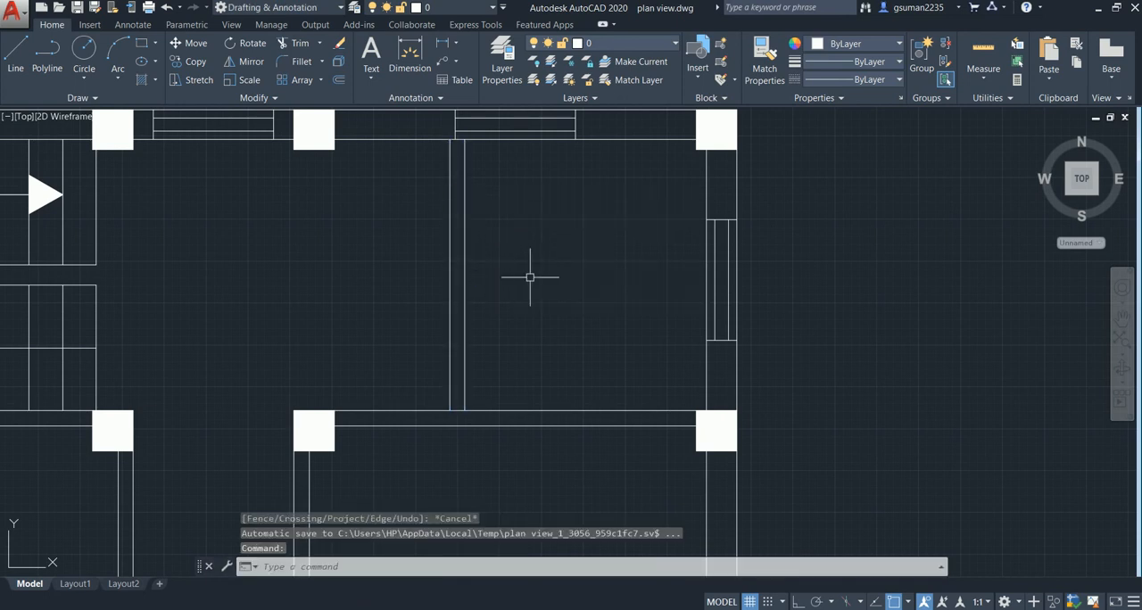
# - Move the rear wall's right-hand window along the wall toward the corner column, clear of the new partition
pyautogui.scroll(-2, 525, 281)
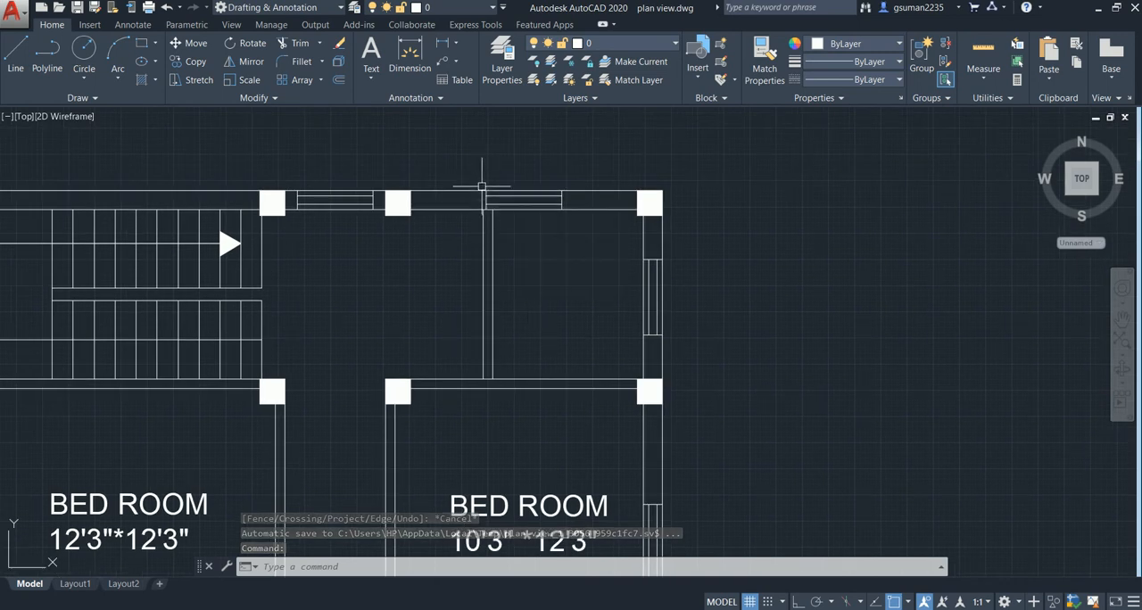
pyautogui.scroll(4, 480, 180)
pyautogui.click(466, 192)
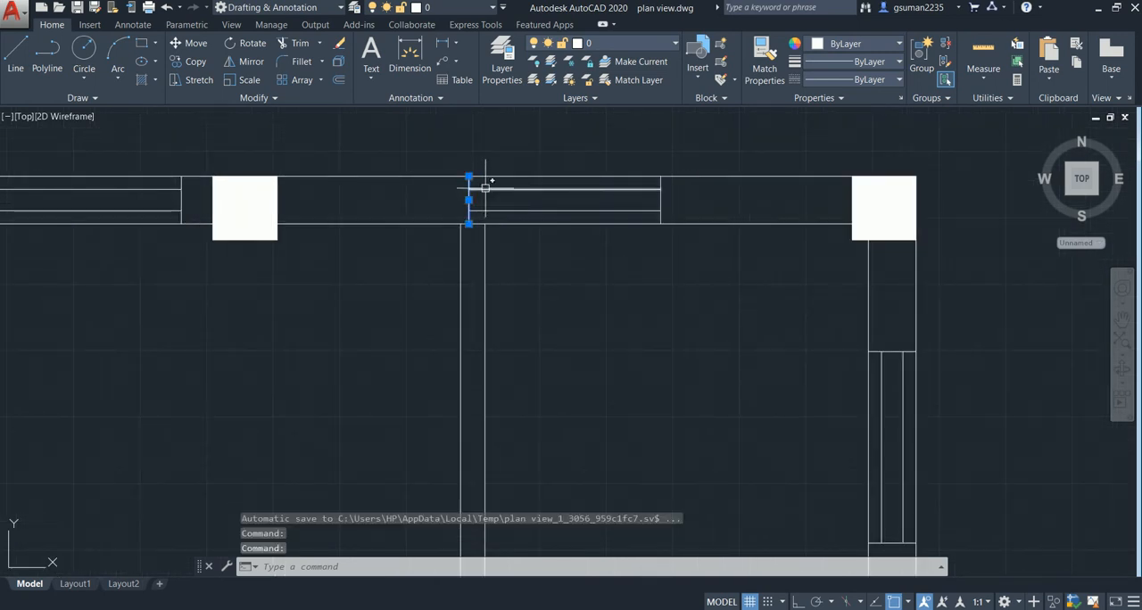
pyautogui.click(503, 211)
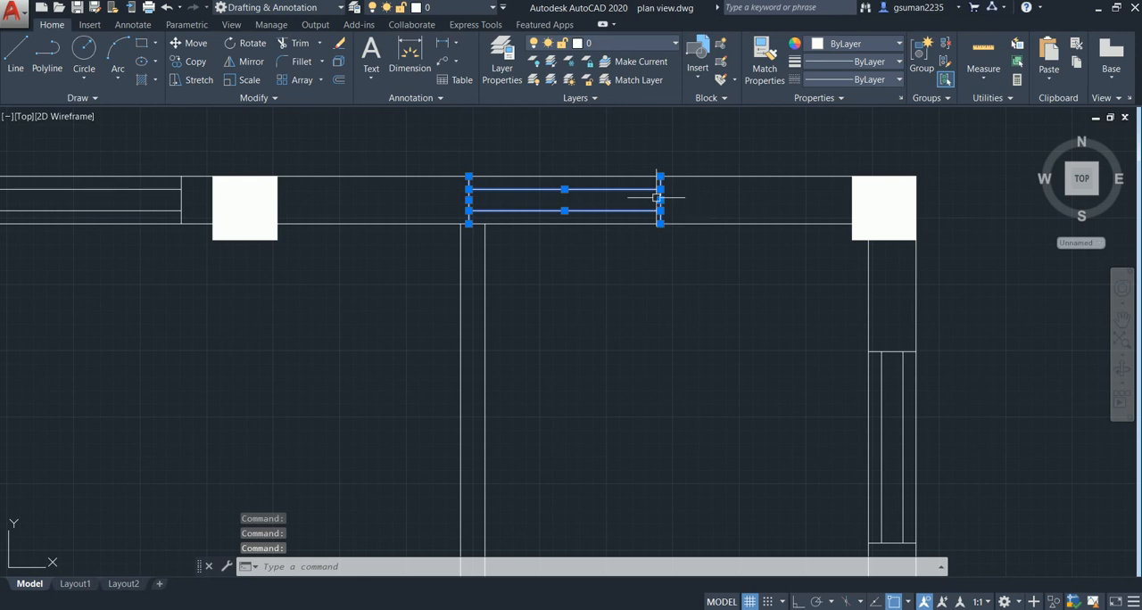
pyautogui.write('m')
pyautogui.press('Return')
pyautogui.click(667, 211)
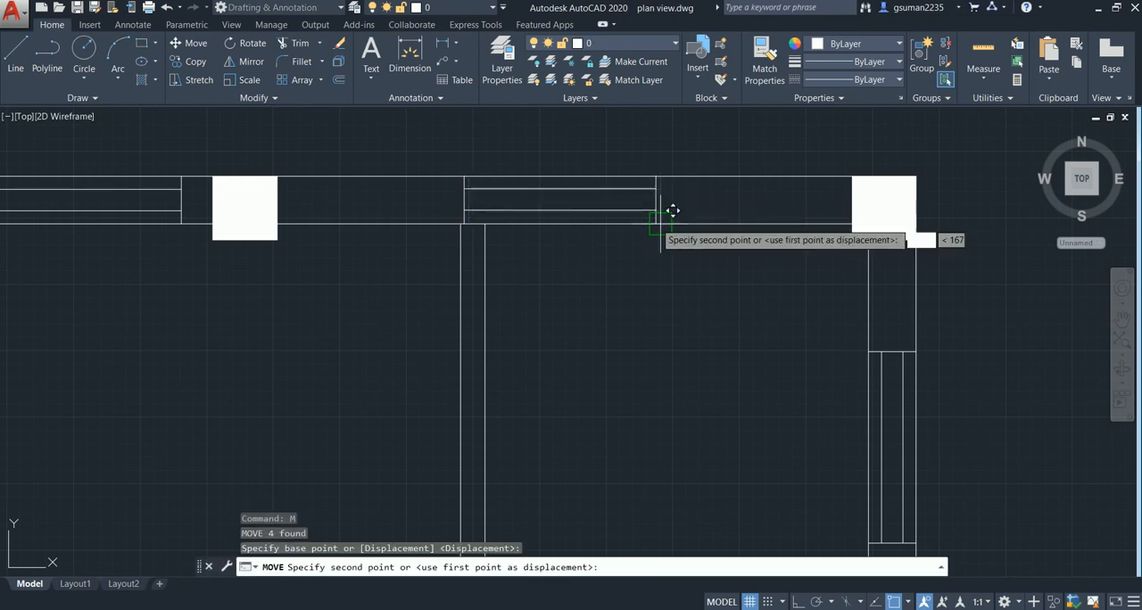
pyautogui.click(758, 211)
pyautogui.press('Escape')
pyautogui.scroll(-2, 561, 298)
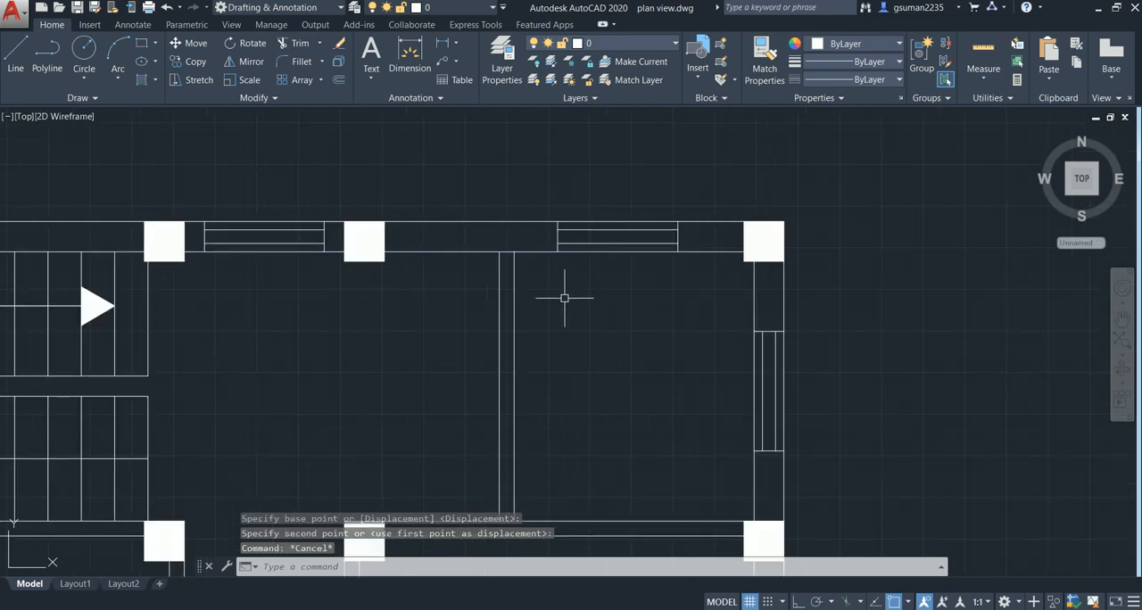
# - Draw a short line across the partition's front end, joining its two lines at the bedroom wall
pyautogui.moveTo(561, 298)
pyautogui.mouseDown(button='middle')
pyautogui.moveTo(551, 227)
pyautogui.moveTo(533, 282)
pyautogui.moveTo(541, 265)
pyautogui.mouseUp(button='middle')
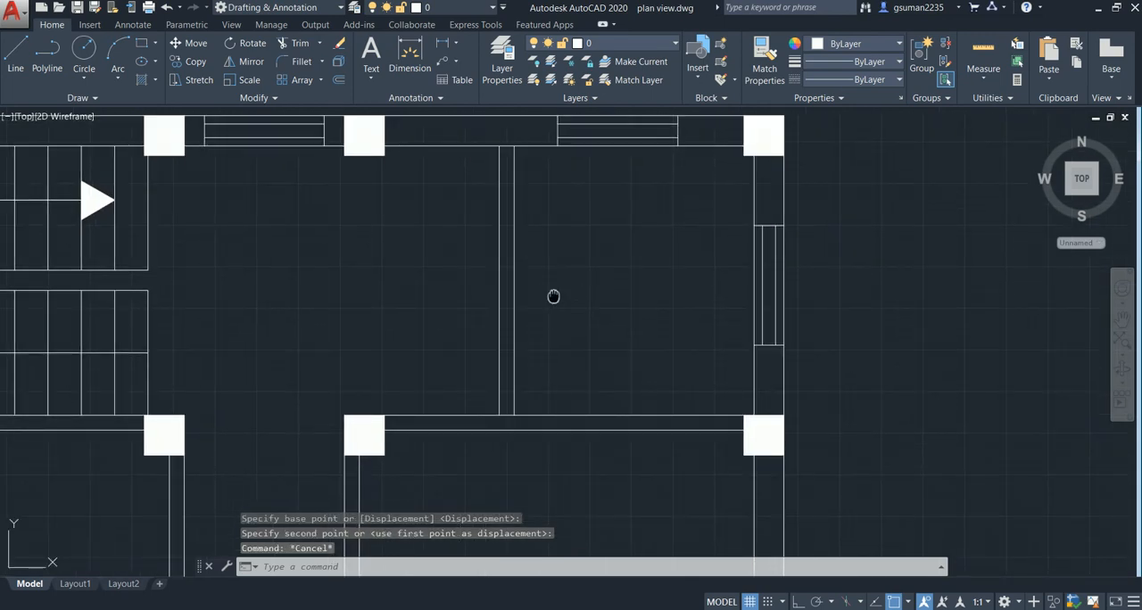
pyautogui.scroll(-2, 555, 296)
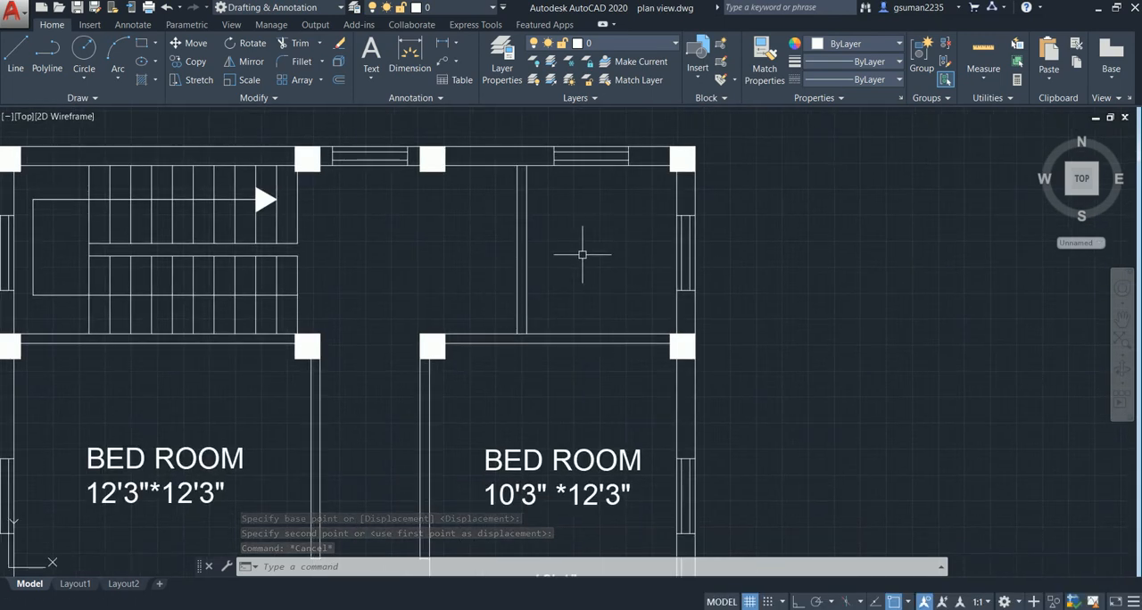
pyautogui.moveTo(587, 258); pyautogui.dragTo(617, 236, button='middle')
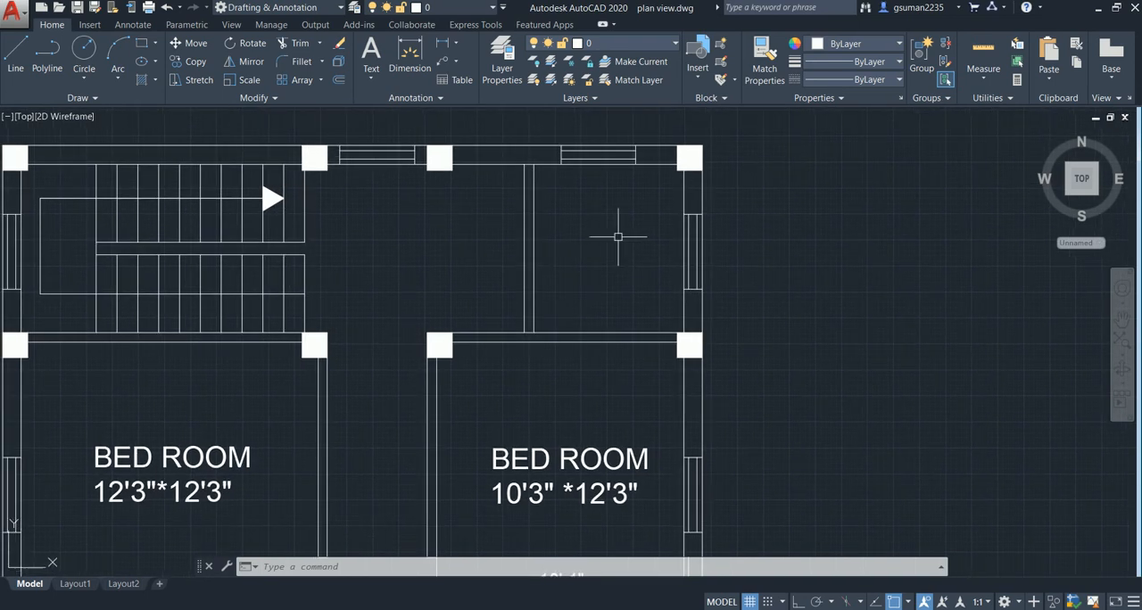
pyautogui.scroll(2, 501, 224)
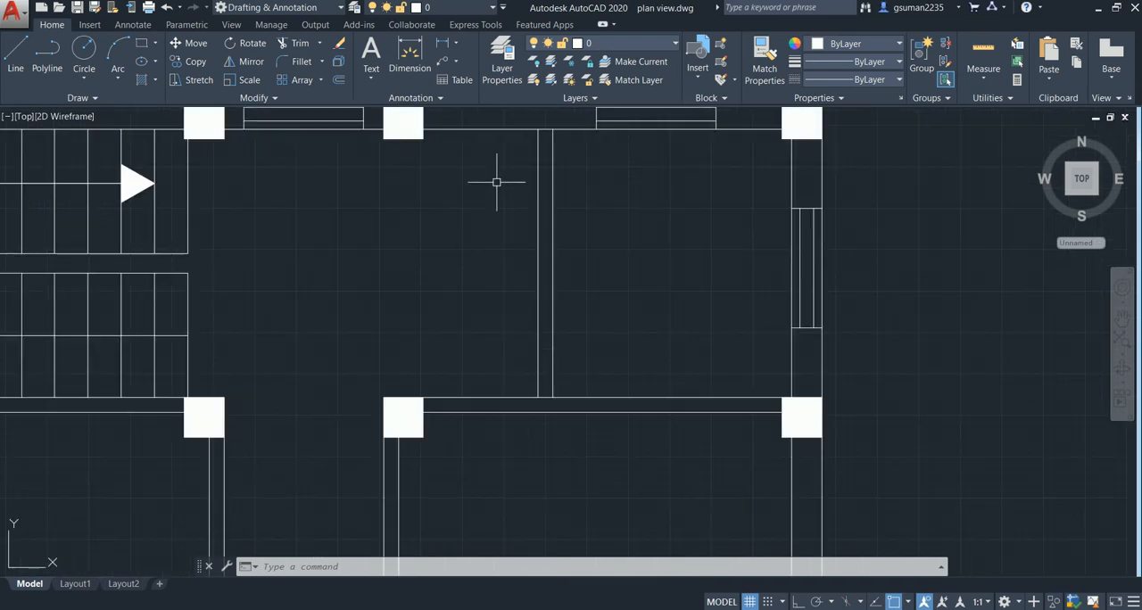
pyautogui.scroll(-2, 487, 222)
pyautogui.moveTo(487, 222); pyautogui.dragTo(485, 197, button='middle')
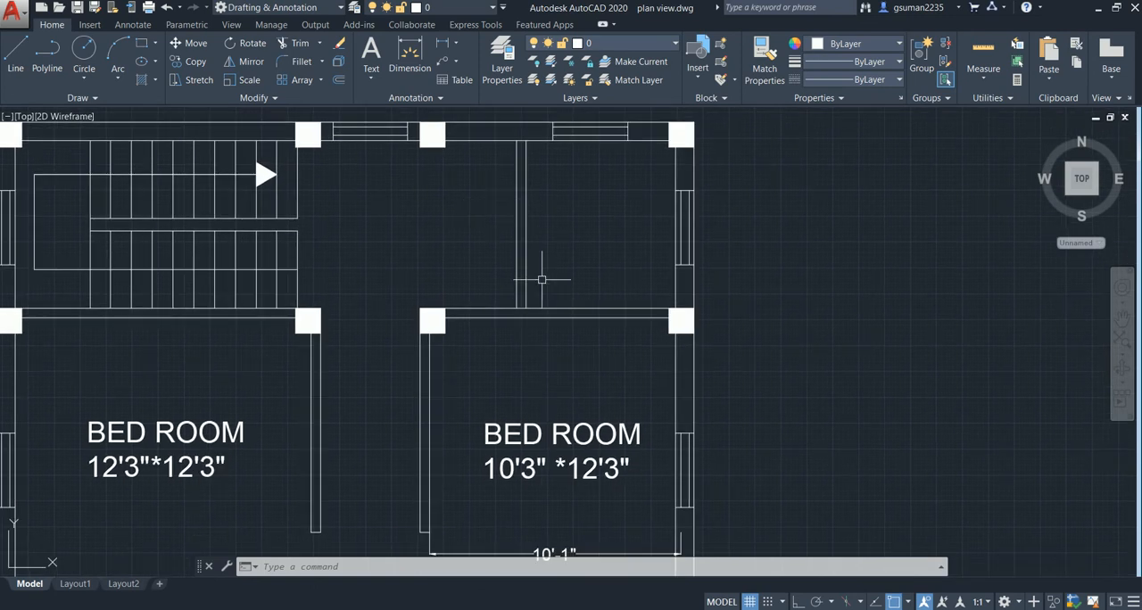
pyautogui.moveTo(545, 283); pyautogui.dragTo(536, 247, button='middle')
pyautogui.write('l')
pyautogui.press('Return')
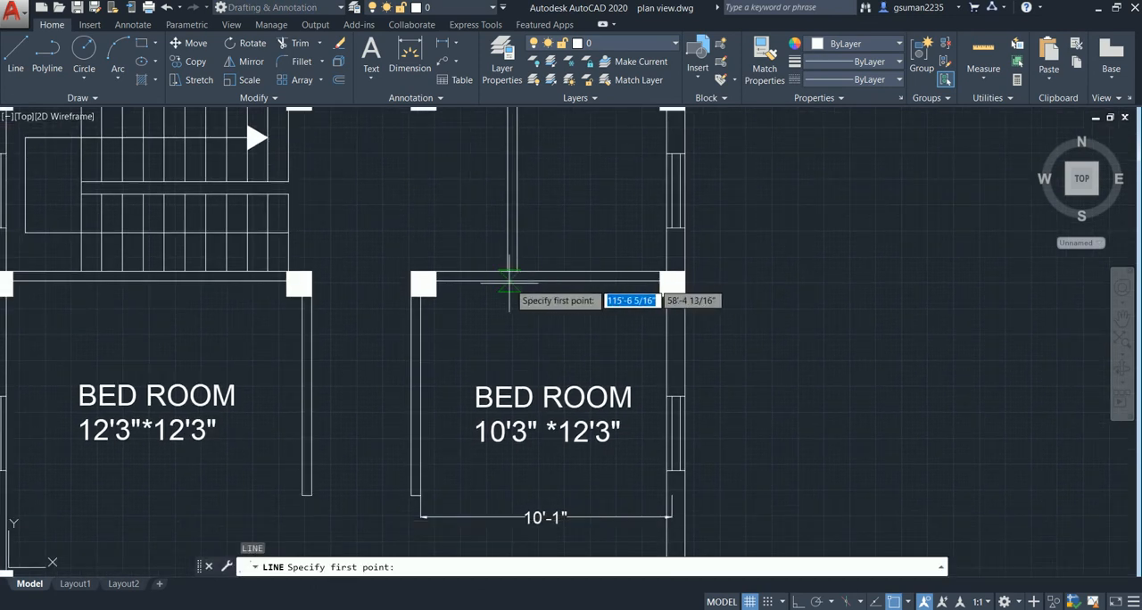
pyautogui.scroll(4, 511, 279)
pyautogui.click(525, 271)
pyautogui.click(502, 258)
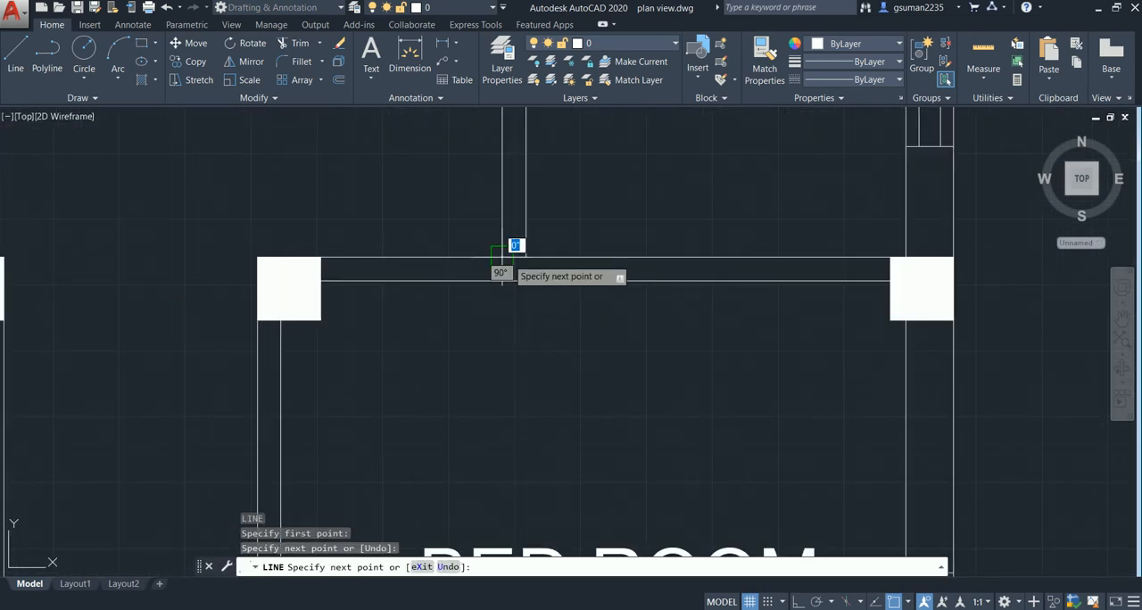
pyautogui.press('Escape')
# - Offset the partition's short end line 2.5' toward the rear wall to mark the door opening
pyautogui.write('o')
pyautogui.press('Return')
pyautogui.write('3')
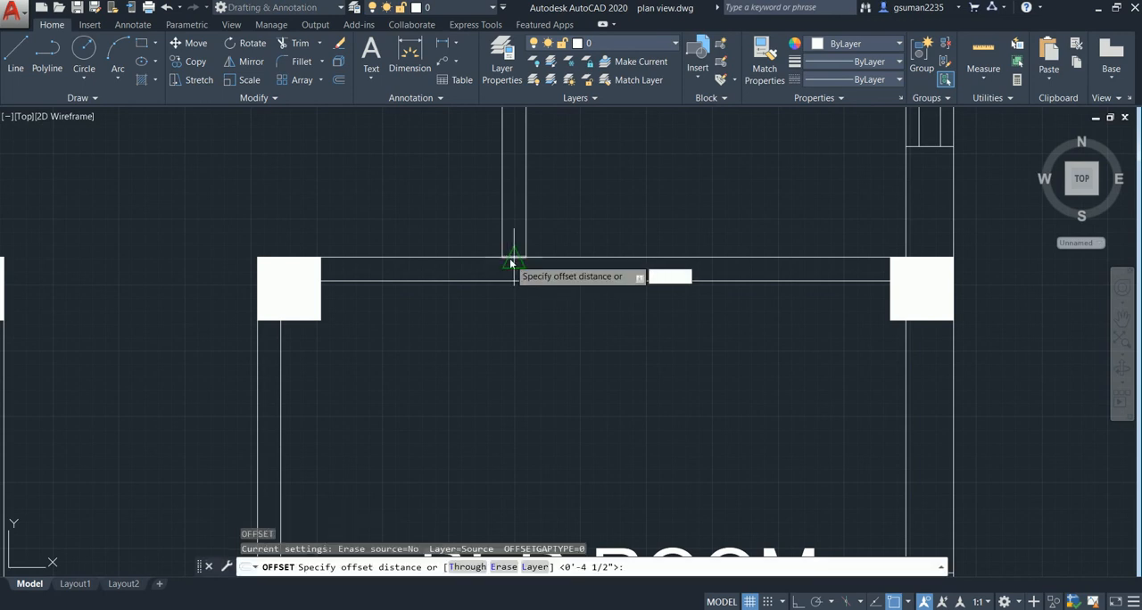
pyautogui.write("'")
pyautogui.press('Return')
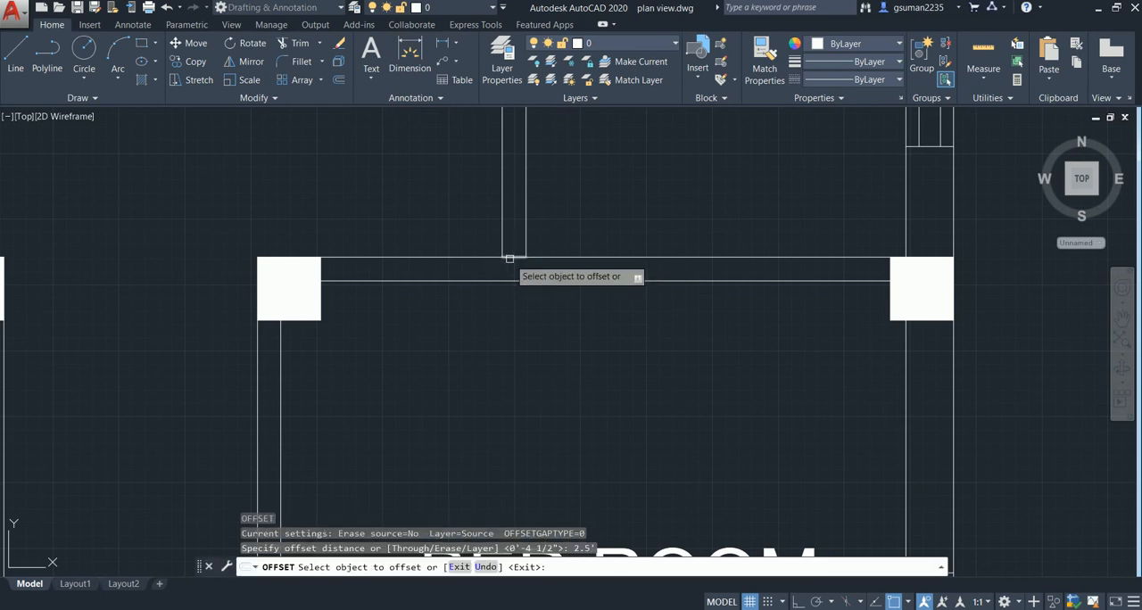
pyautogui.click(504, 177)
pyautogui.click(505, 184)
pyautogui.press('Escape')
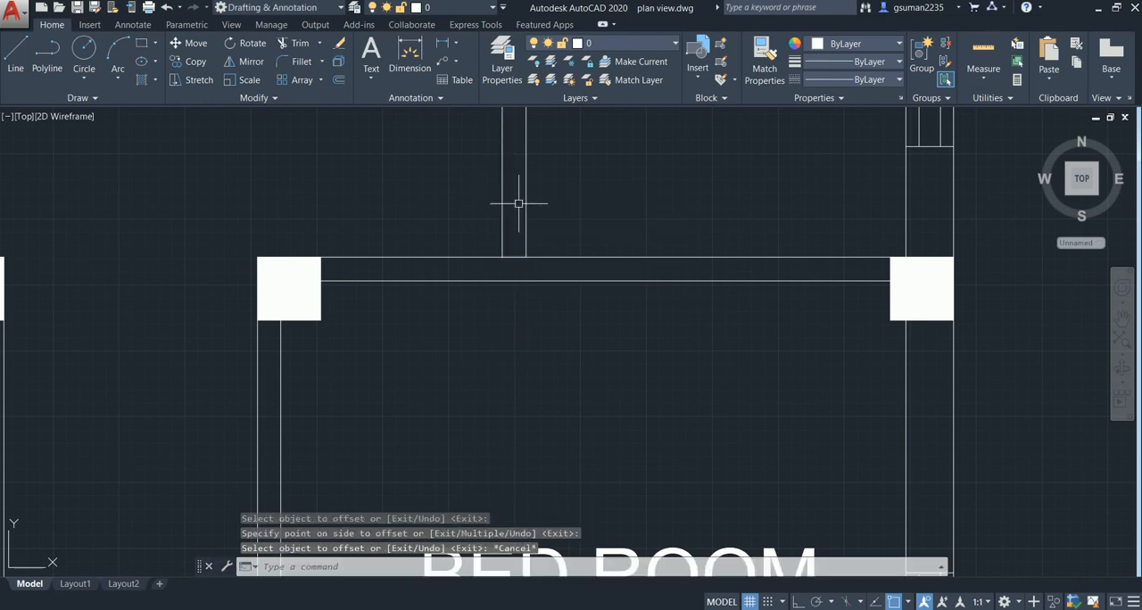
# - Trim both partition lines between the offset line and the bedroom wall to open the doorway
pyautogui.scroll(-3, 518, 203)
pyautogui.write('TR')
pyautogui.press('Return')
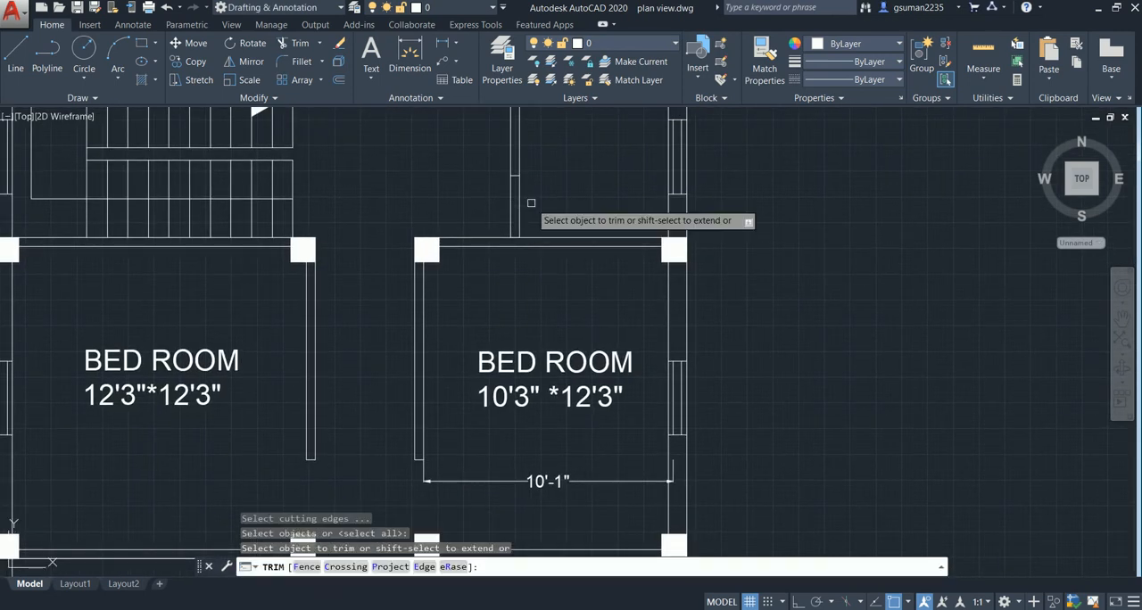
pyautogui.click(521, 202)
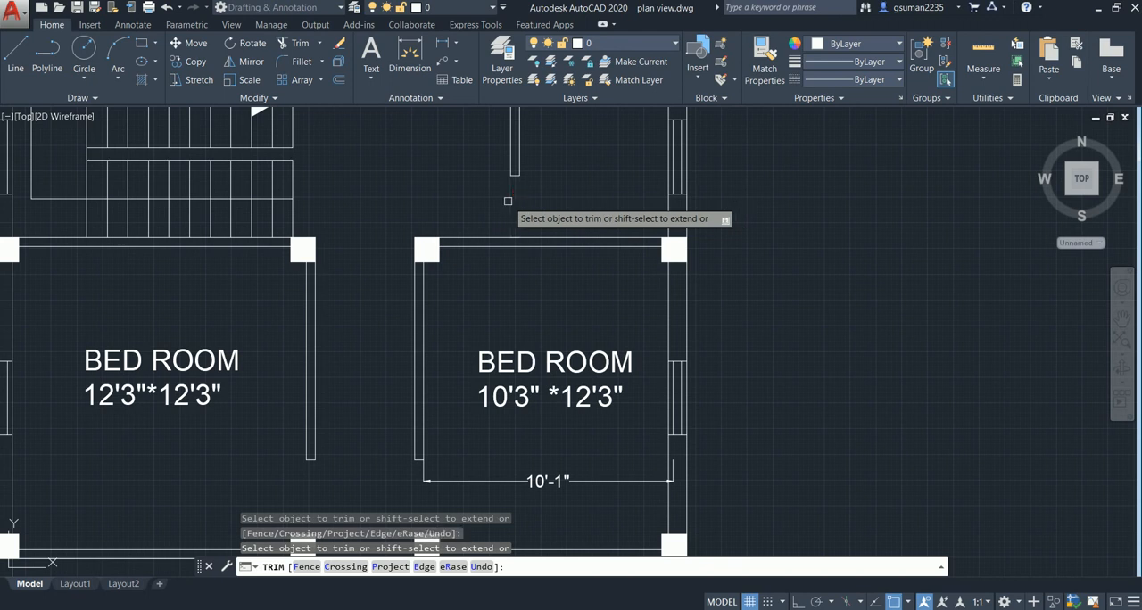
pyautogui.press('Escape')
pyautogui.scroll(-2, 496, 232)
pyautogui.scroll(4, 497, 232)
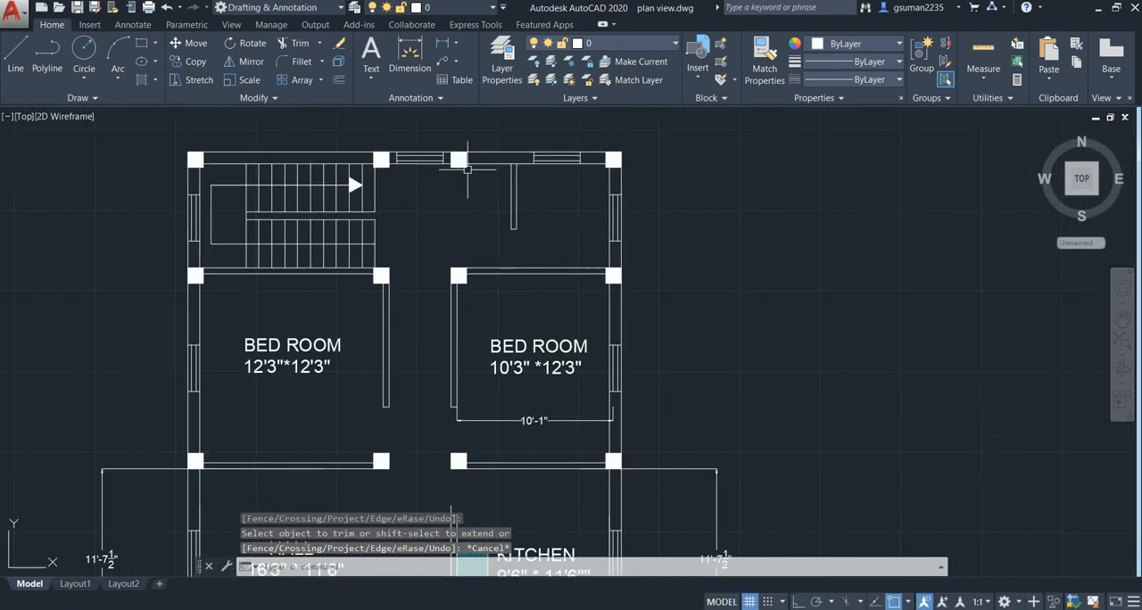
pyautogui.moveTo(487, 215)
pyautogui.mouseDown(button='middle')
pyautogui.moveTo(488, 200)
pyautogui.moveTo(509, 211)
pyautogui.mouseUp(button='middle')
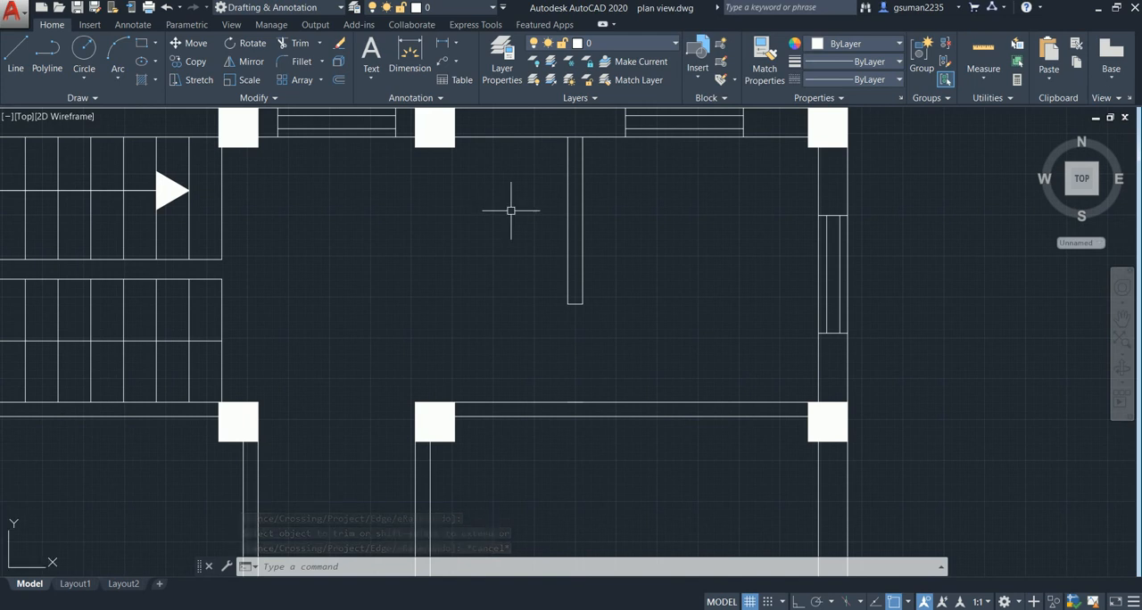
pyautogui.scroll(-4, 510, 211)
pyautogui.moveTo(526, 247); pyautogui.dragTo(504, 187, button='middle')
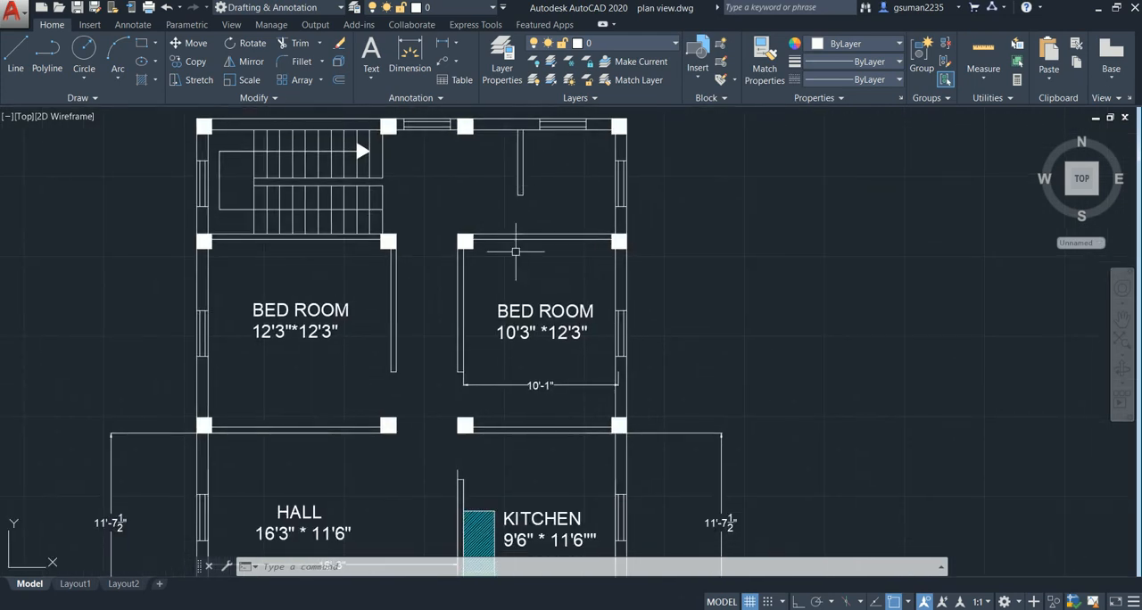
# - Copy the 10'3" * 12'3" BED ROOM label into the rear corner room behind that bedroom, next to the partition
pyautogui.click(529, 306)
pyautogui.write('co')
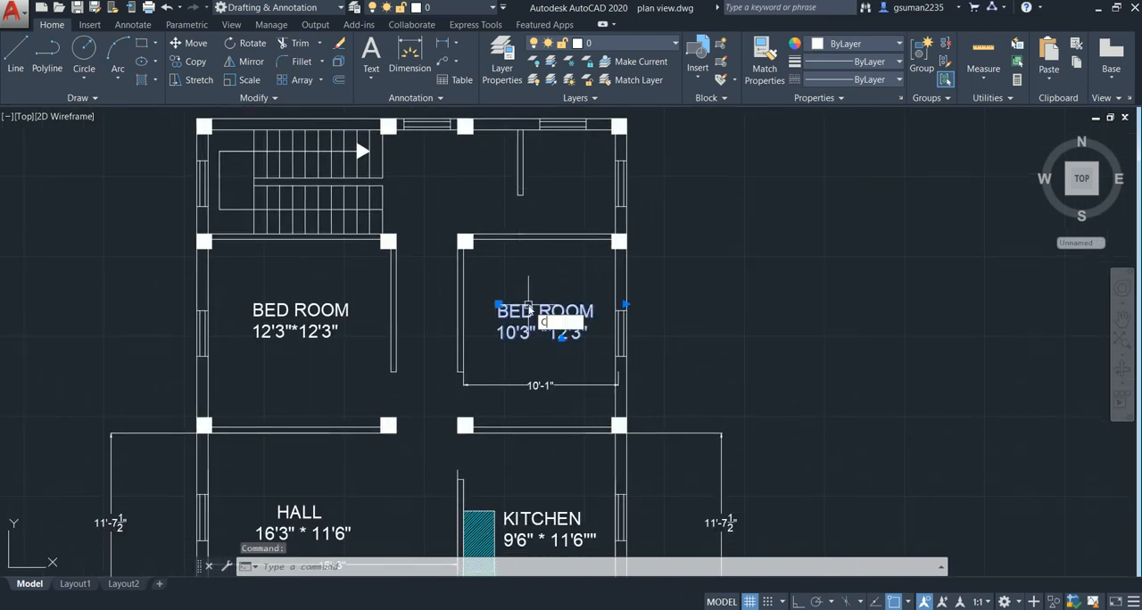
pyautogui.press('Return')
pyautogui.click(498, 304)
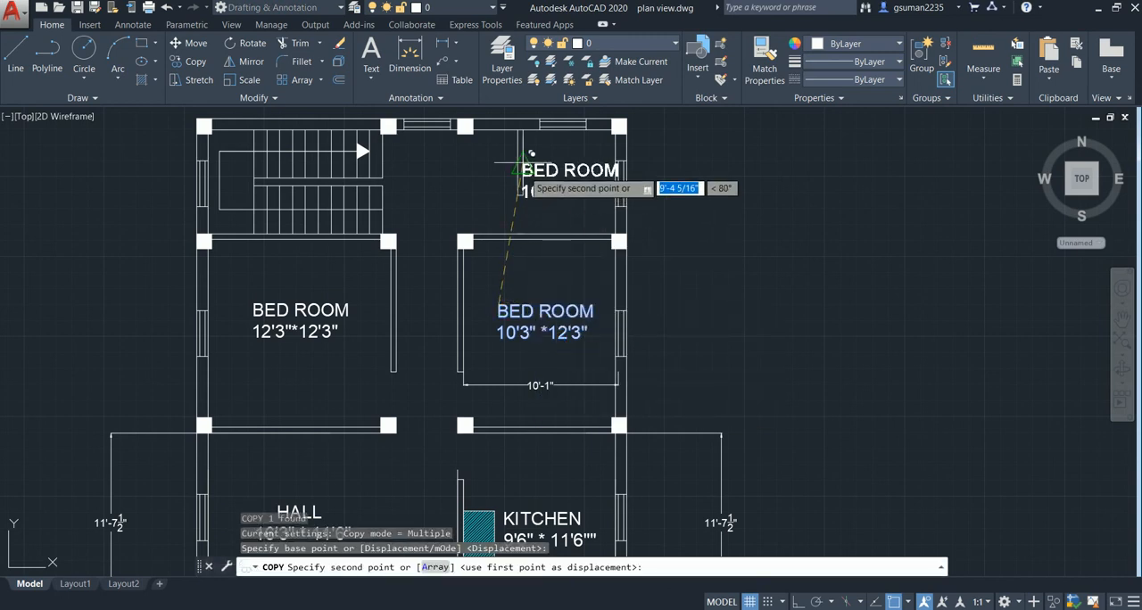
pyautogui.click(521, 166)
pyautogui.press('Escape')
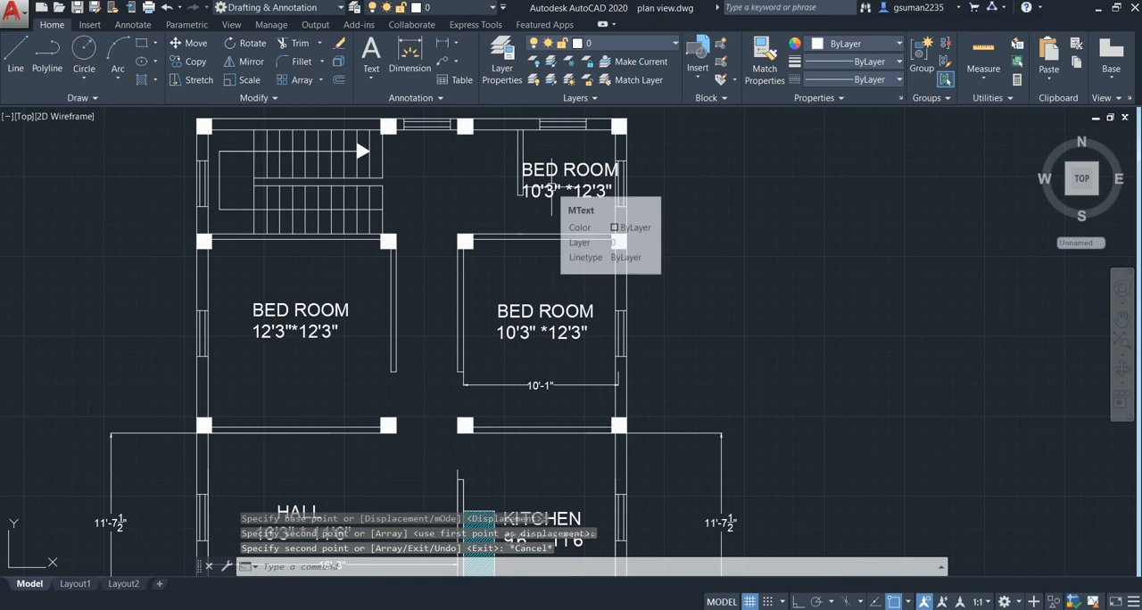
# - Copy the rear corner room's label into the space between the staircase and the partition
pyautogui.click(553, 165)
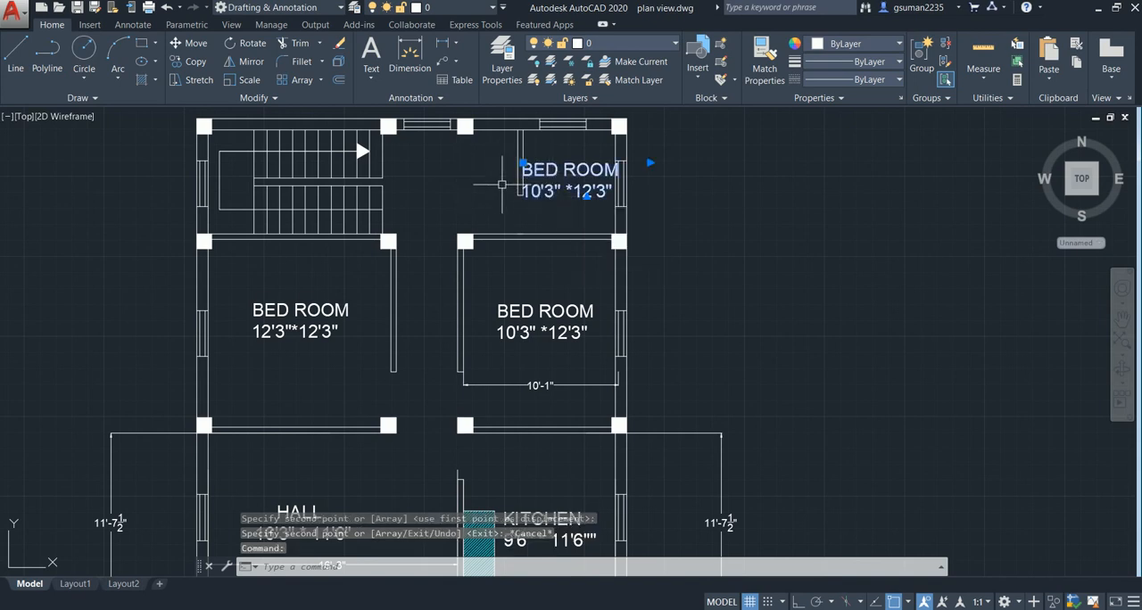
pyautogui.write('co')
pyautogui.press('Return')
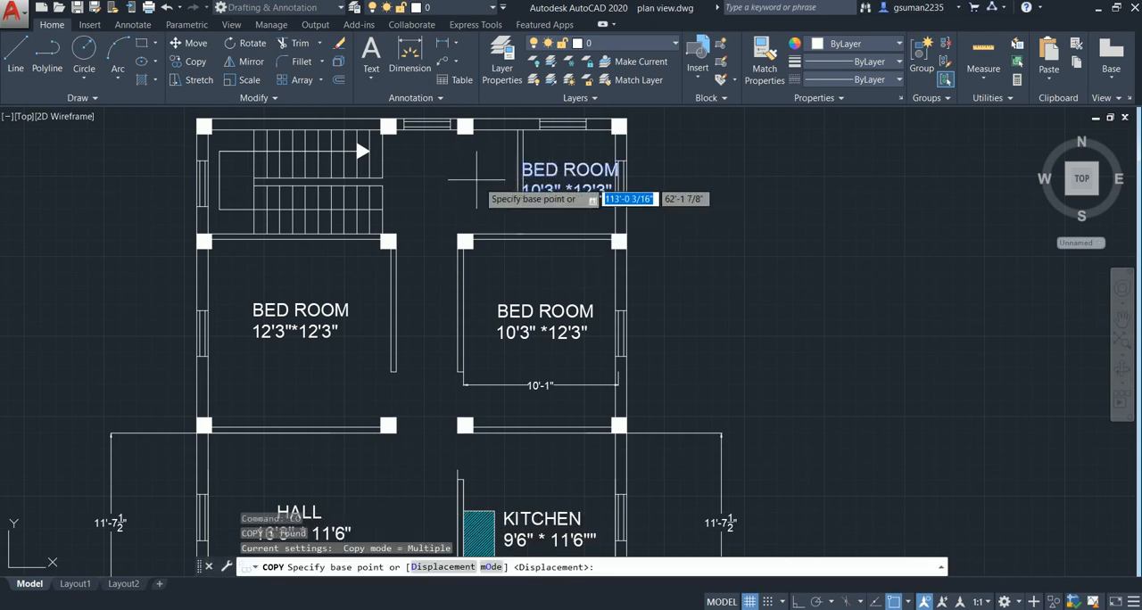
pyautogui.click(570, 179)
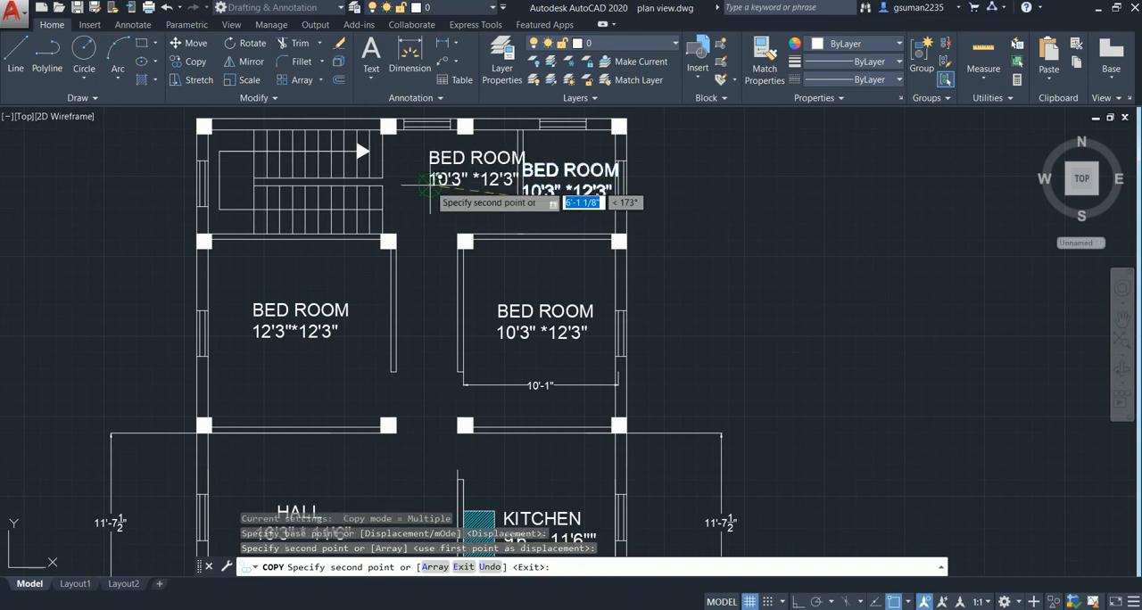
pyautogui.click(478, 165)
pyautogui.press('Escape')
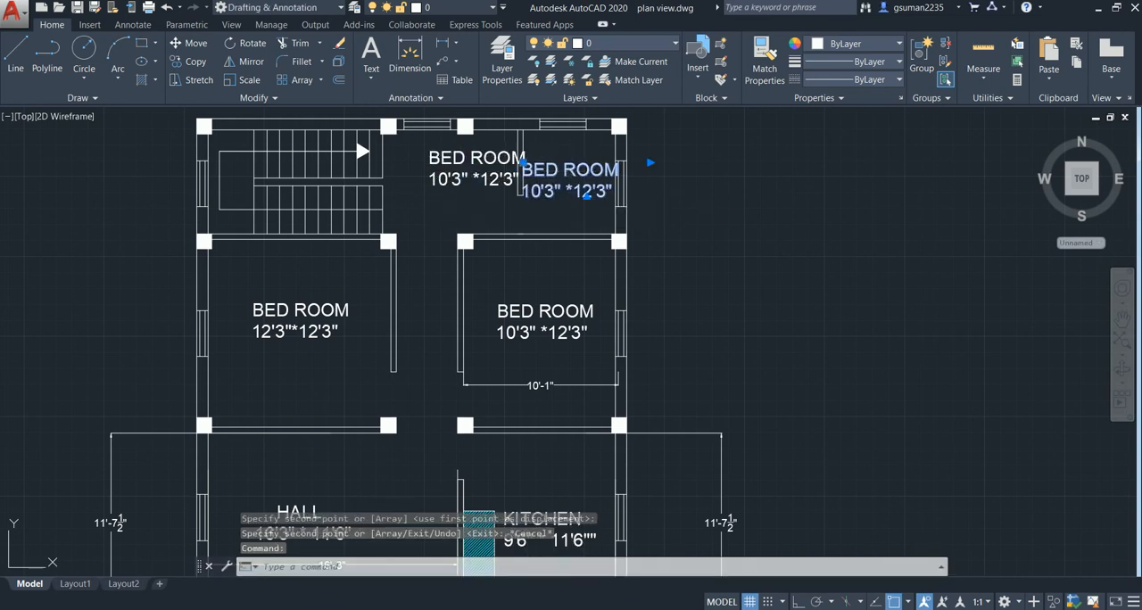
# - Change the room name in the rear corner room's label to BATH ROOM
pyautogui.doubleClick(588, 198)
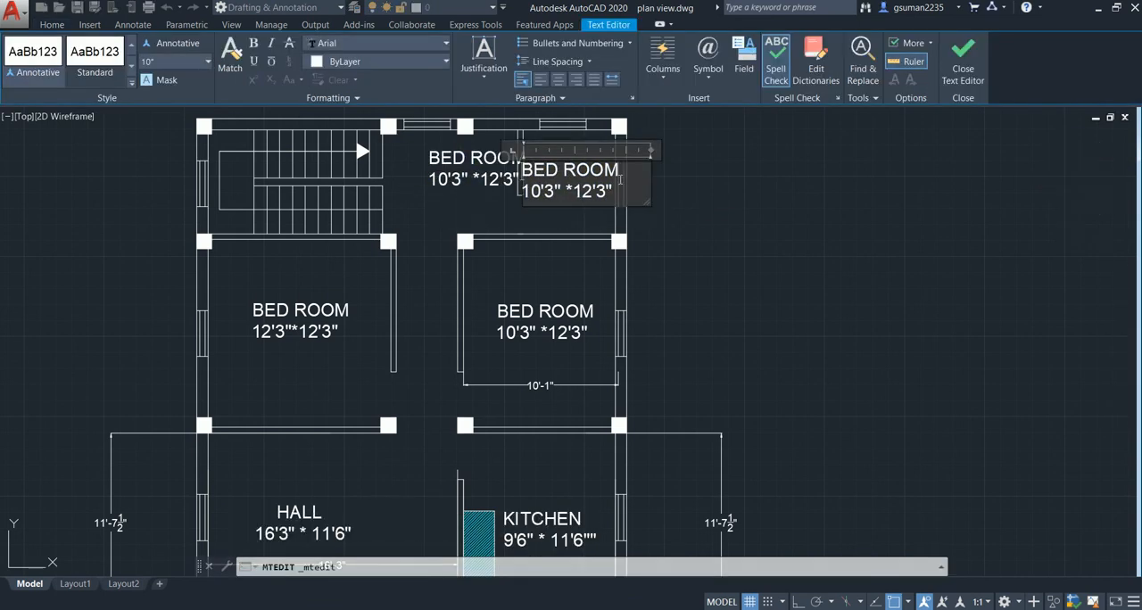
pyautogui.press('BackSpace')
pyautogui.press('BackSpace')
pyautogui.press('BackSpace')
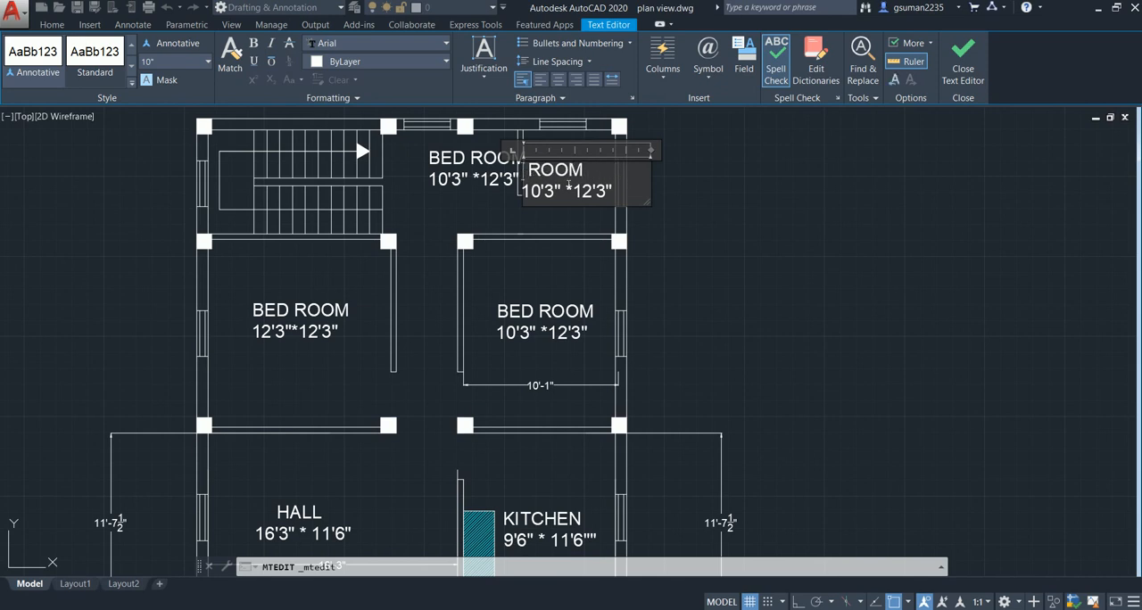
pyautogui.write('BATH')
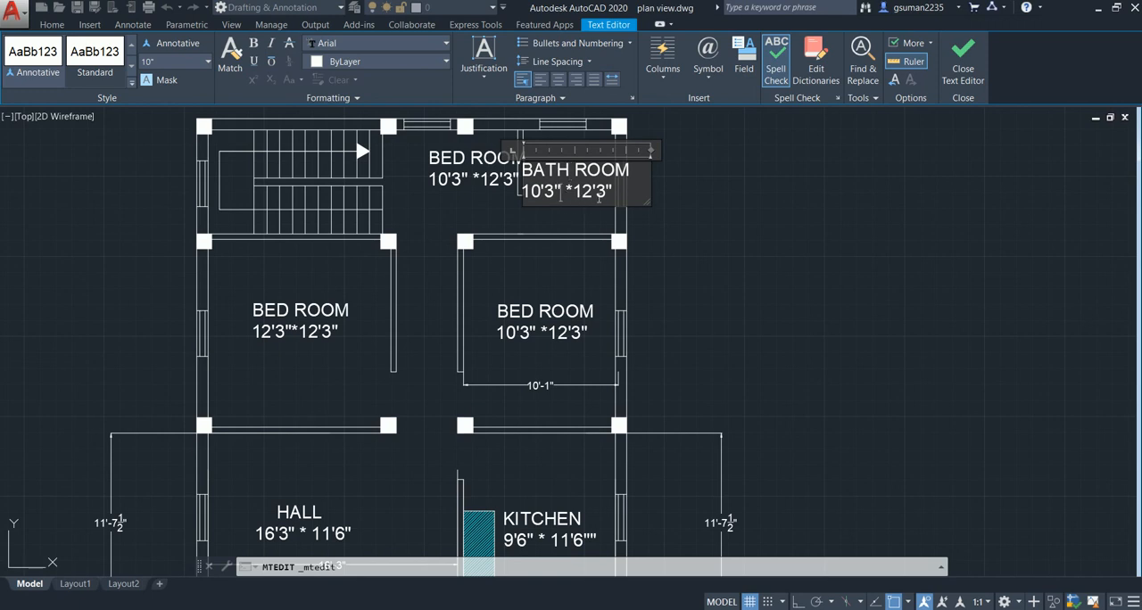
pyautogui.click(557, 213)
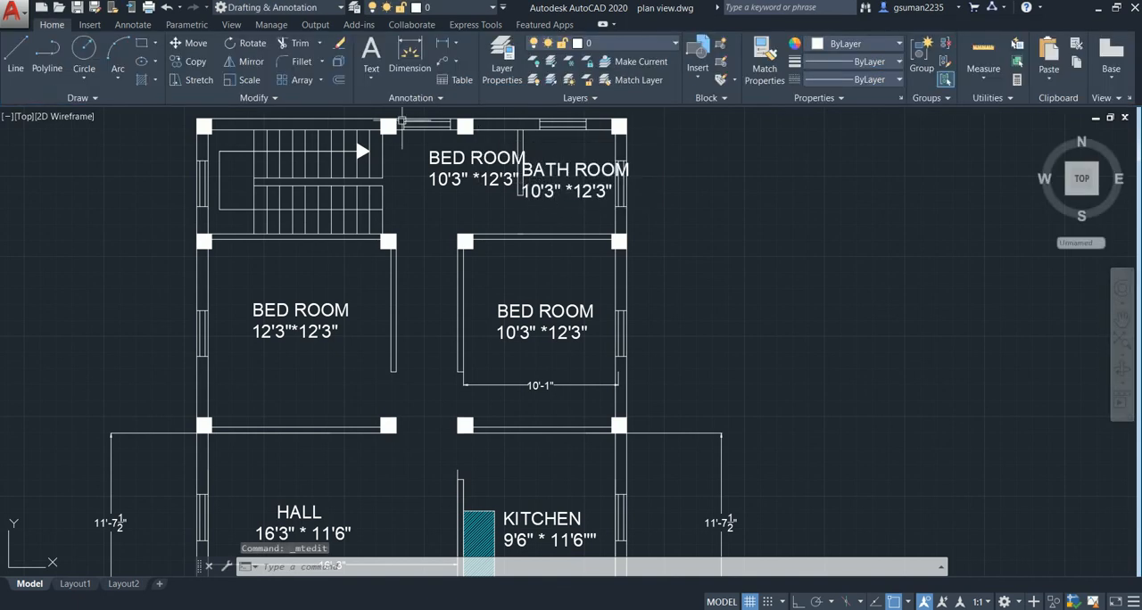
# - Dimension the bath room's width and depth, and set the size line of its label to 6' * 6'9"
pyautogui.click(437, 44)
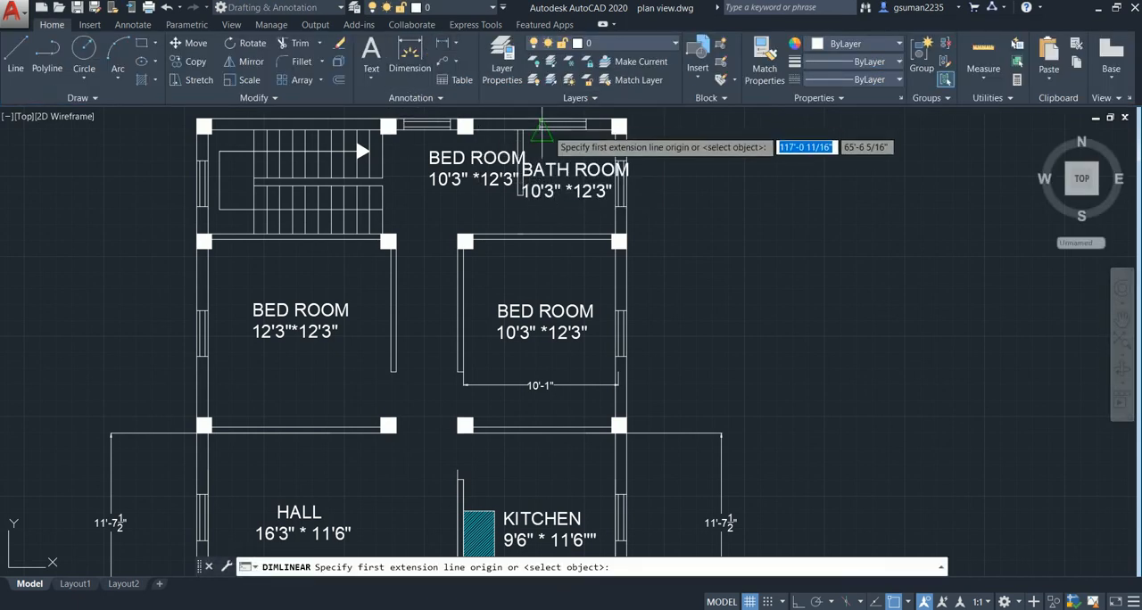
pyautogui.click(541, 132)
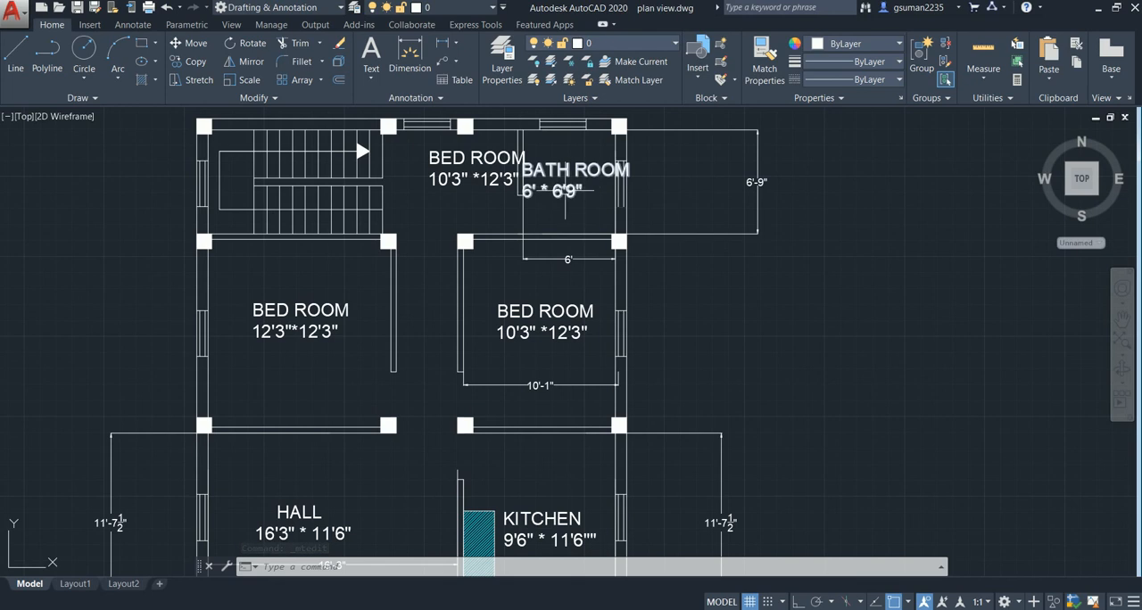
pyautogui.click(564, 191)
pyautogui.doubleClick(591, 196)
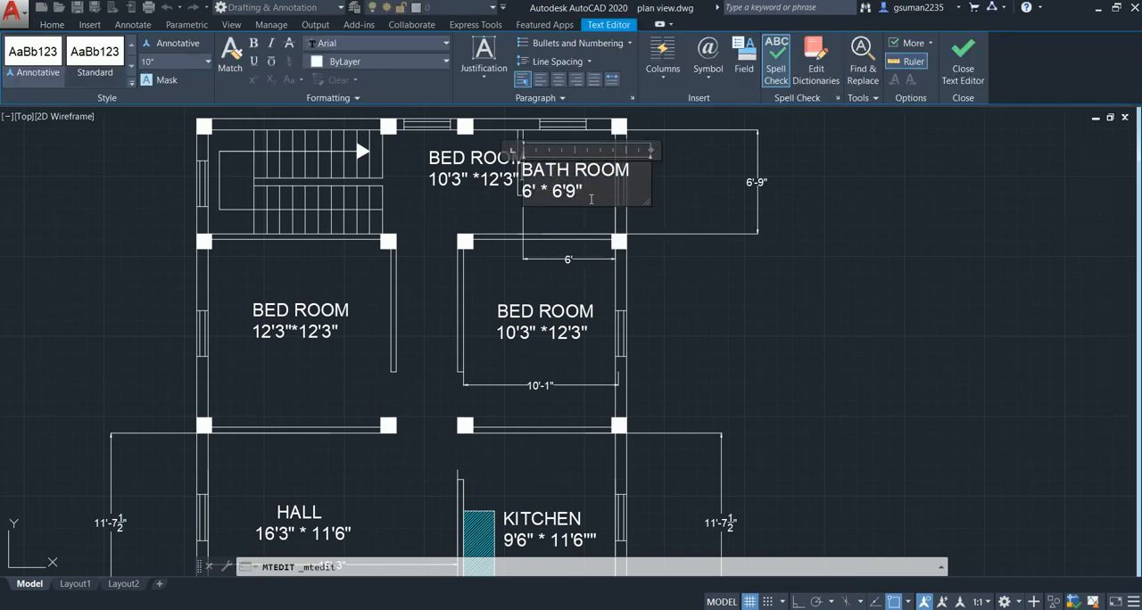
pyautogui.press('Escape')
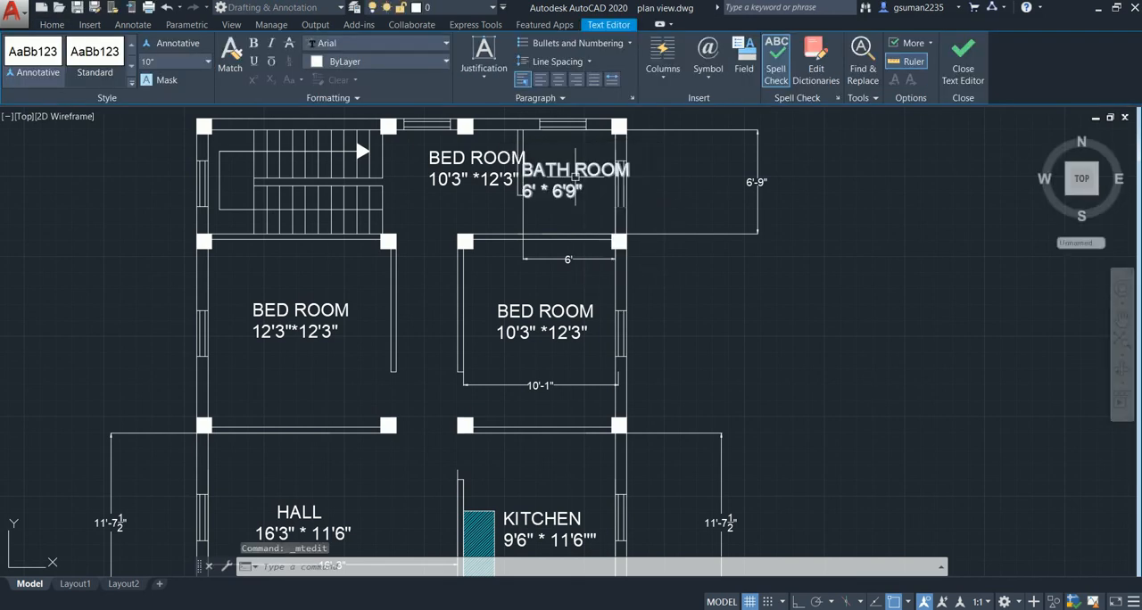
# - Set the text height of the BATH ROOM label to 7"
pyautogui.rightClick(574, 178)
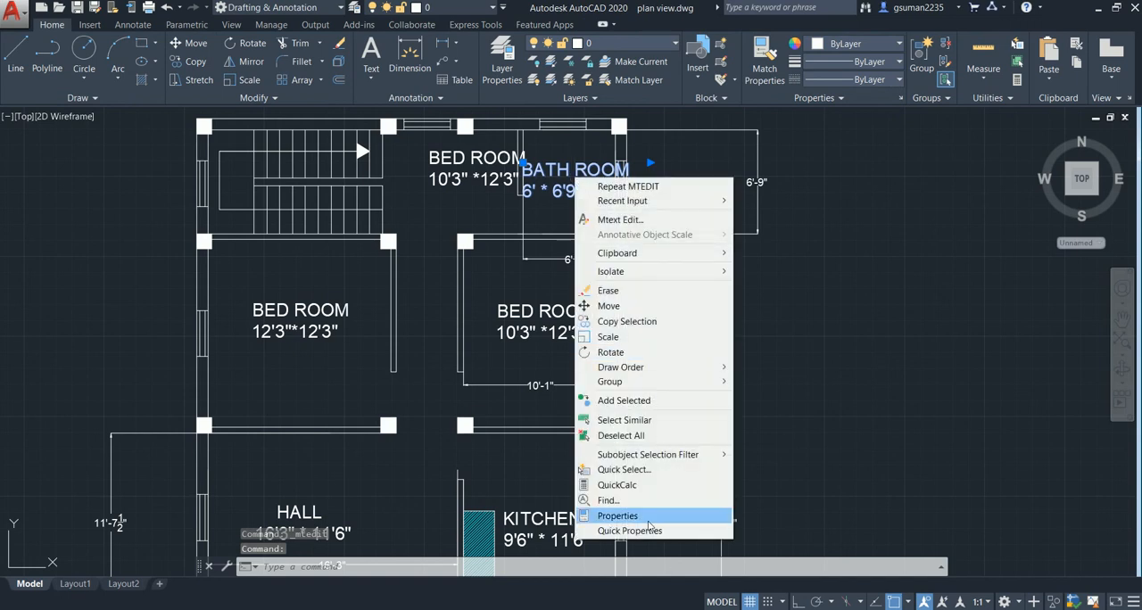
pyautogui.click(651, 528)
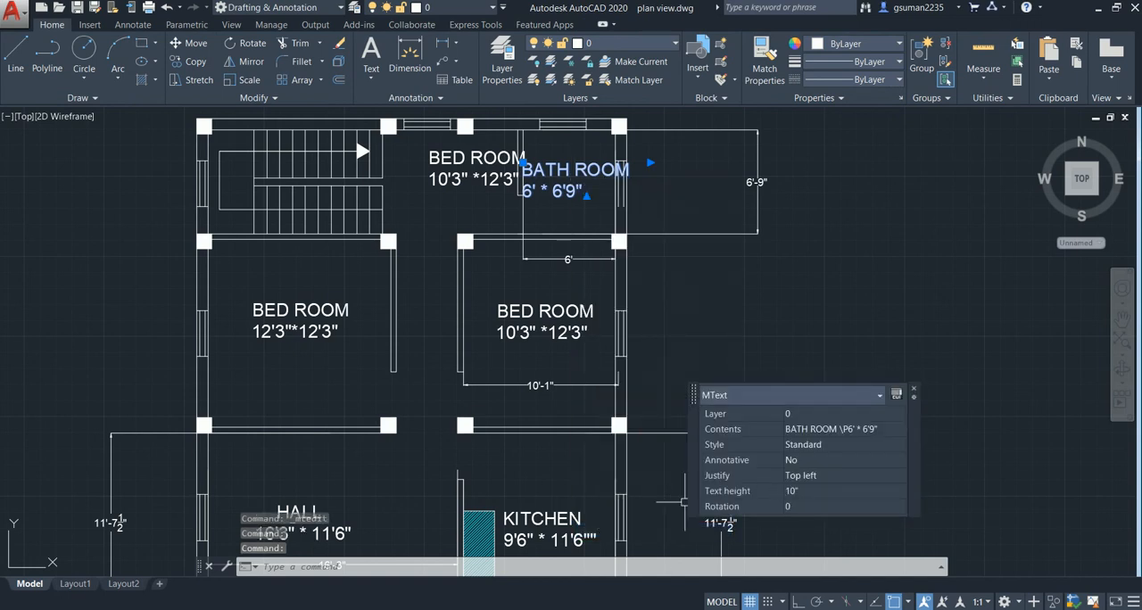
pyautogui.click(797, 491)
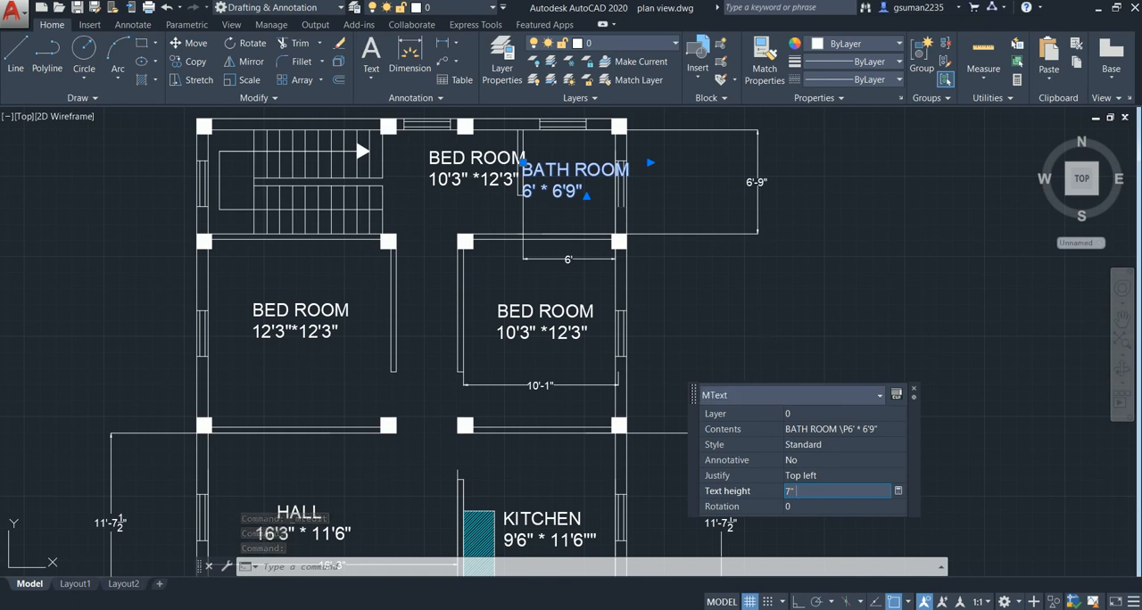
pyautogui.press('Return')
pyautogui.press('Escape')
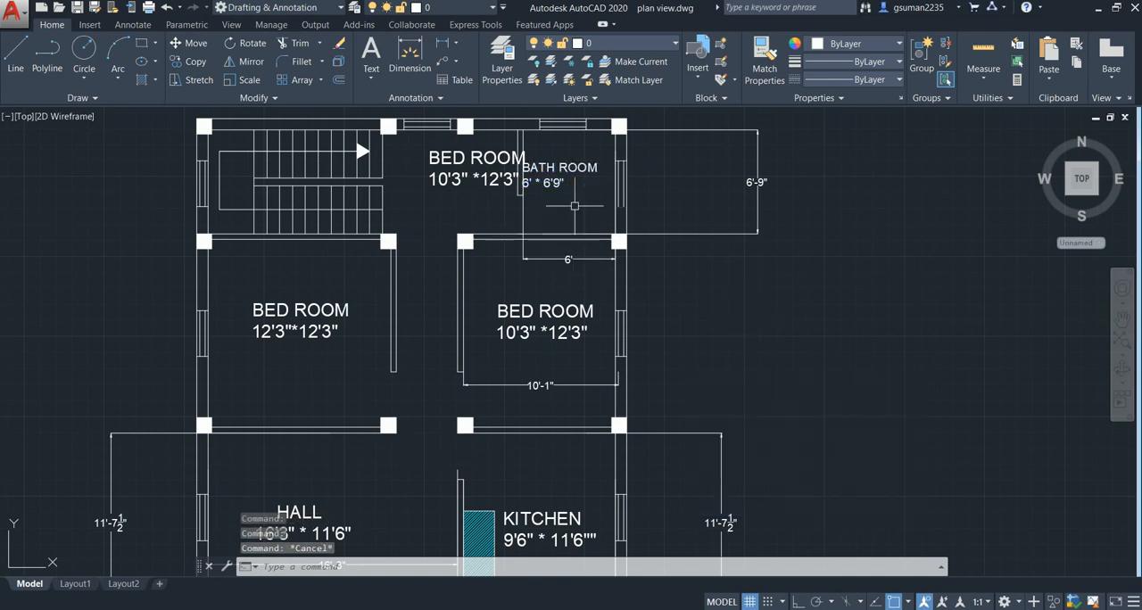
# - Try to move the BATH ROOM label away from the partition toward the middle of the bath room
pyautogui.write('m')
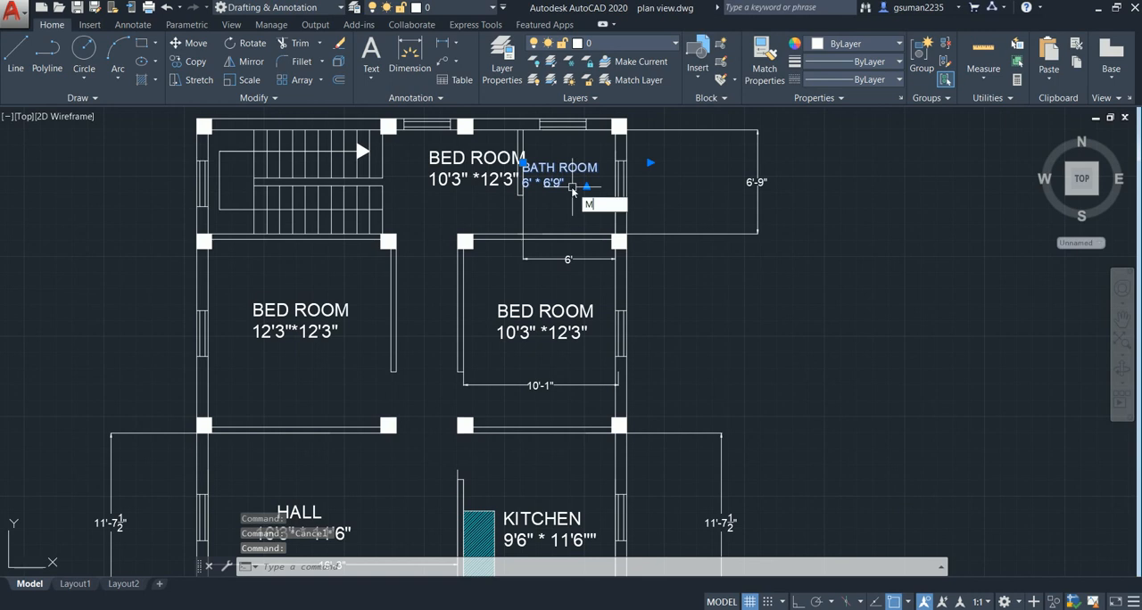
pyautogui.press('Return')
pyautogui.click(524, 182)
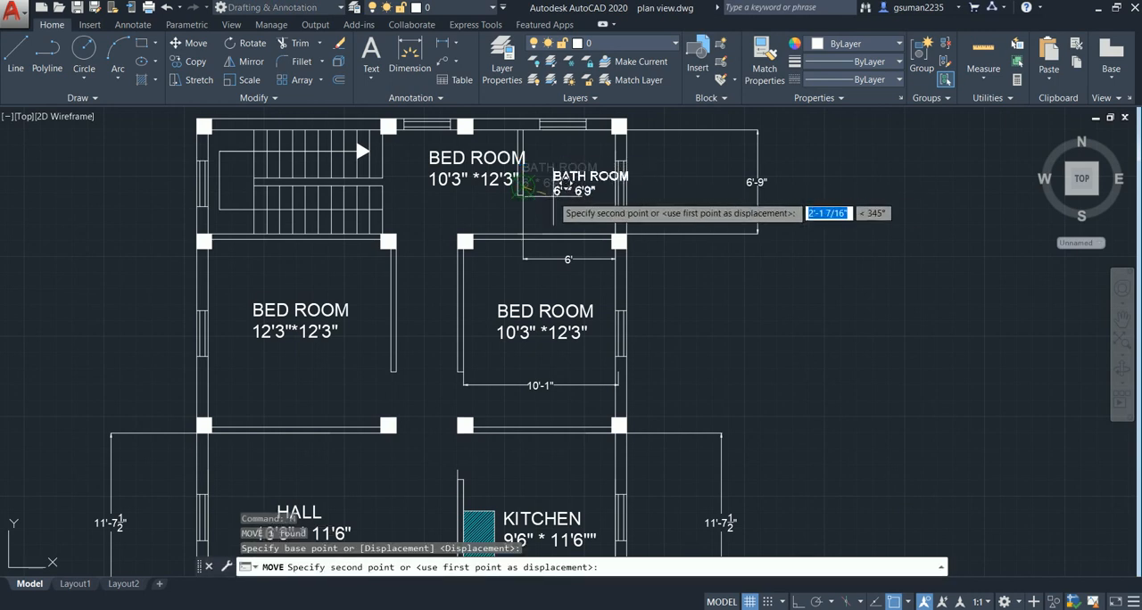
pyautogui.click(541, 199)
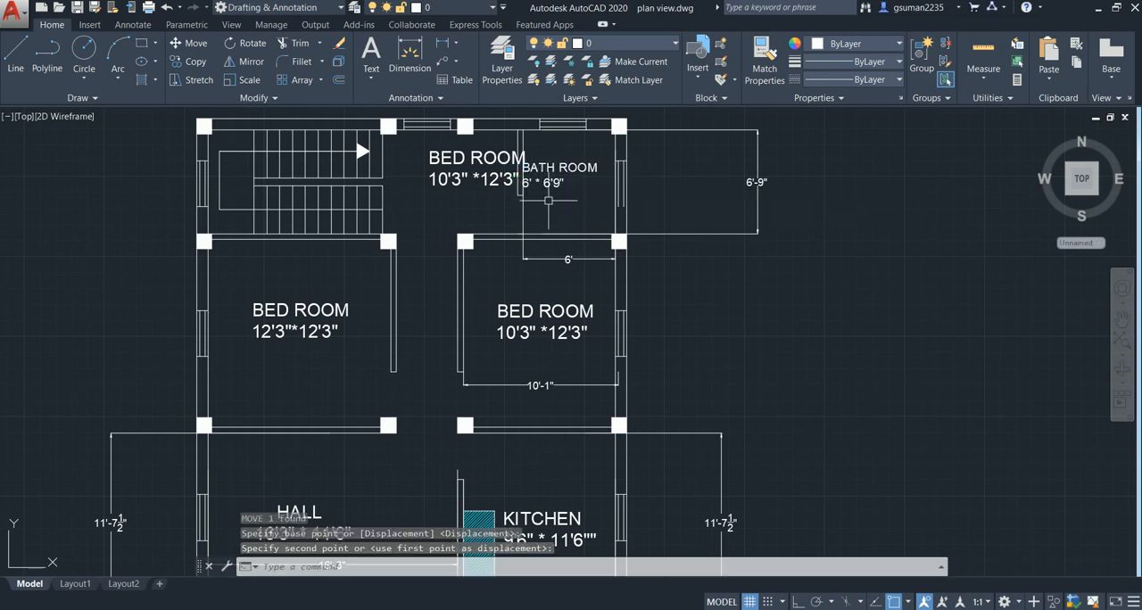
pyautogui.click(548, 186)
pyautogui.write('m')
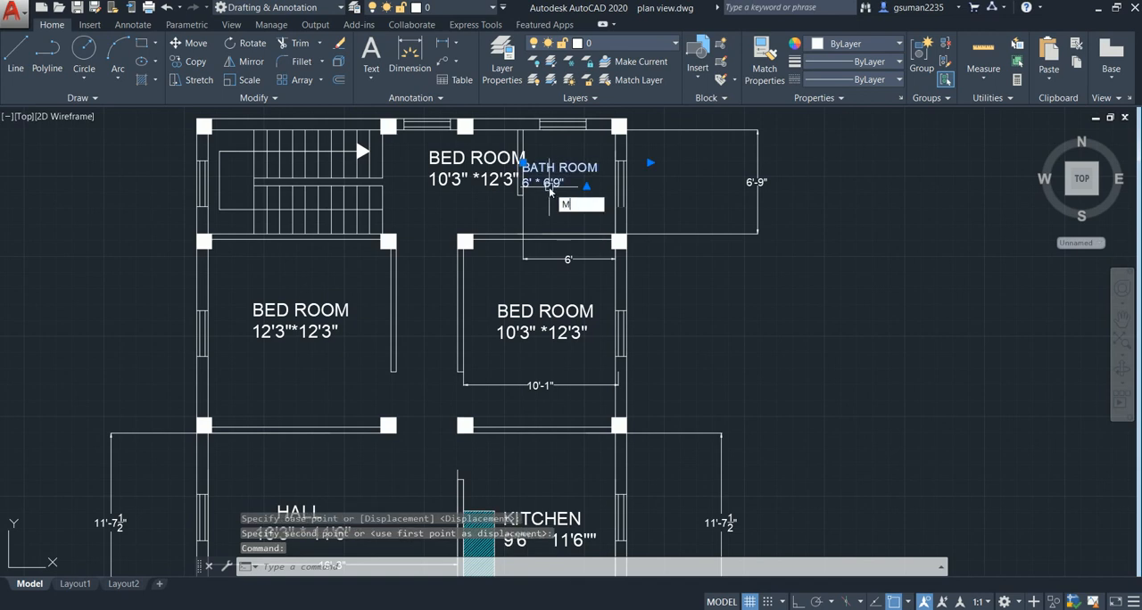
pyautogui.press('Return')
pyautogui.click(524, 183)
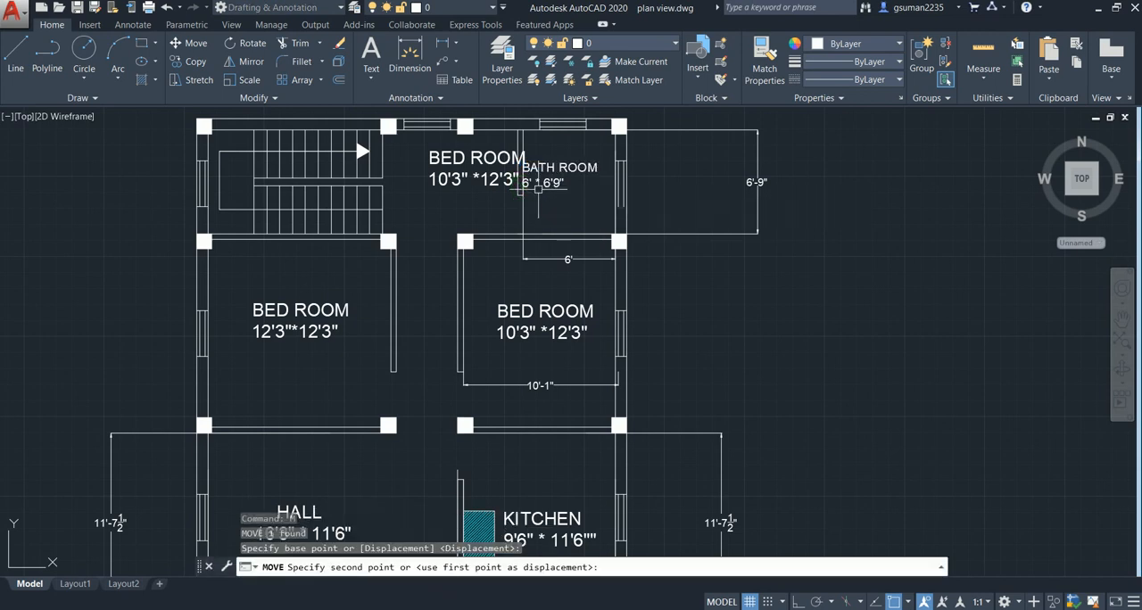
pyautogui.click(546, 186)
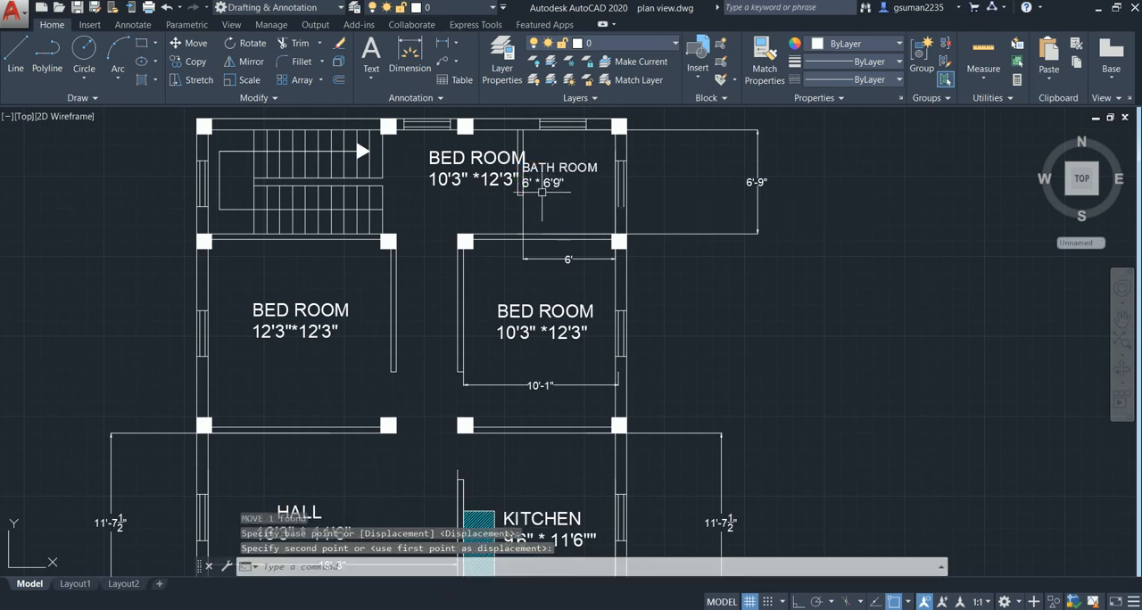
pyautogui.press('Escape')
# - Replace the whole text of the label between the staircase and the partition with W.C
pyautogui.click(478, 165)
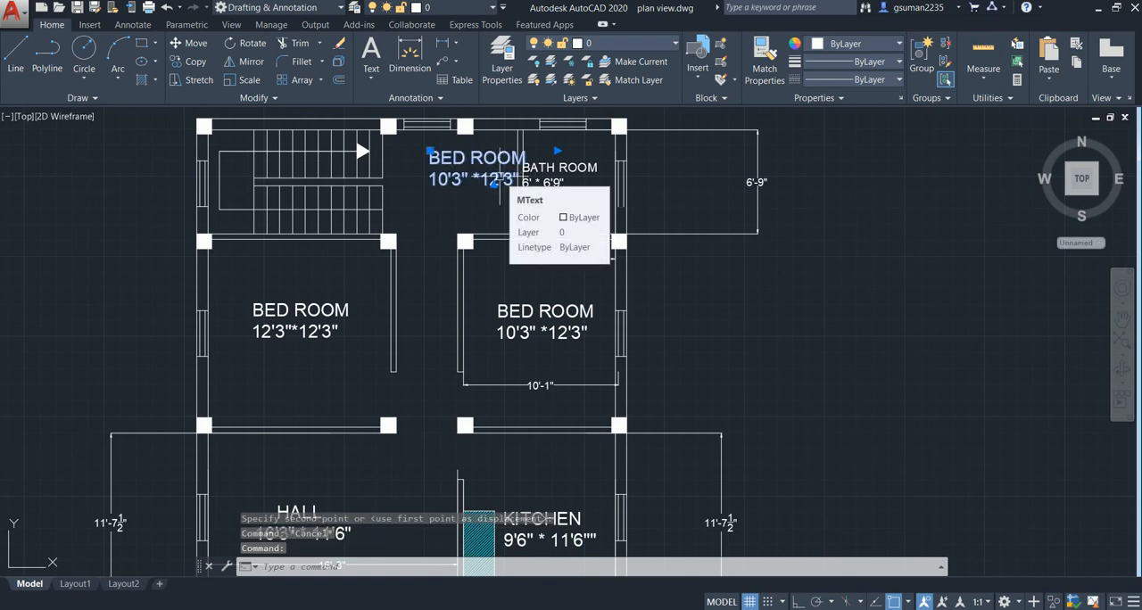
pyautogui.rightClick(496, 183)
pyautogui.press('Escape')
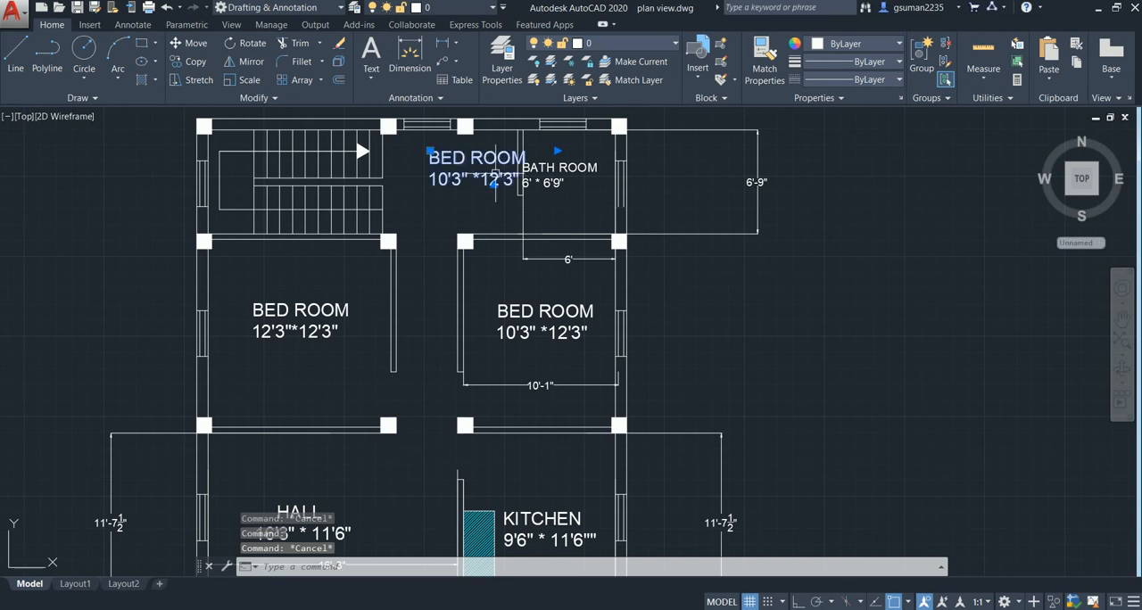
pyautogui.doubleClick(496, 178)
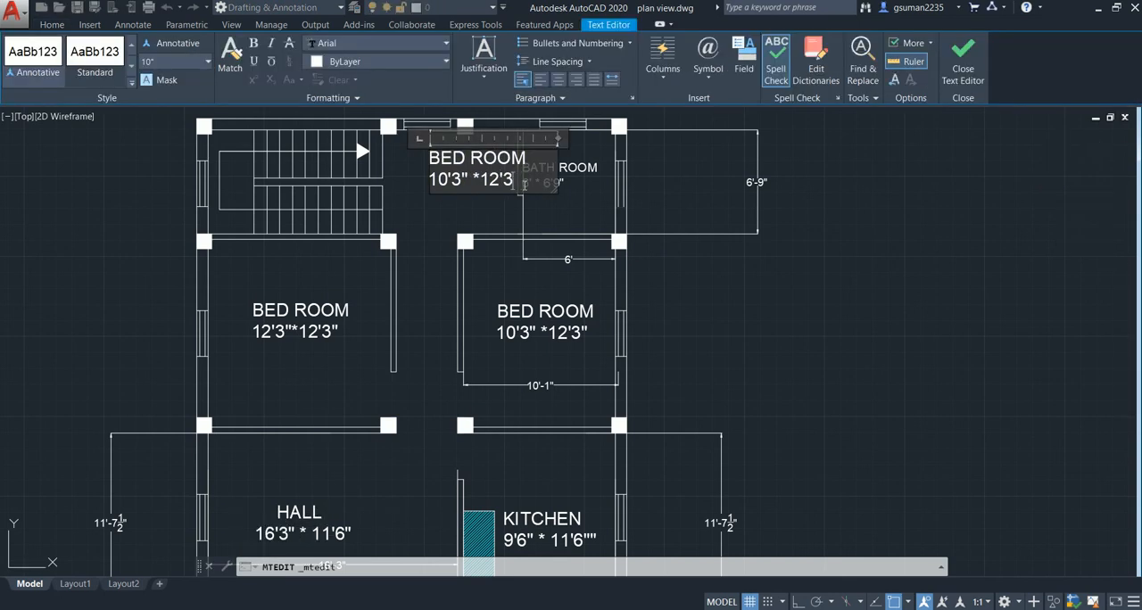
pyautogui.press('BackSpace')
pyautogui.press('BackSpace')
pyautogui.press('BackSpace')
pyautogui.press('BackSpace')
pyautogui.press('BackSpace')
pyautogui.press('BackSpace')
pyautogui.press('BackSpace')
pyautogui.press('BackSpace')
pyautogui.press('BackSpace')
pyautogui.press('BackSpace')
pyautogui.press('BackSpace')
pyautogui.press('BackSpace')
pyautogui.press('BackSpace')
pyautogui.press('BackSpace')
pyautogui.press('BackSpace')
pyautogui.press('BackSpace')
pyautogui.press('BackSpace')
pyautogui.press('BackSpace')
pyautogui.press('BackSpace')
pyautogui.press('BackSpace')
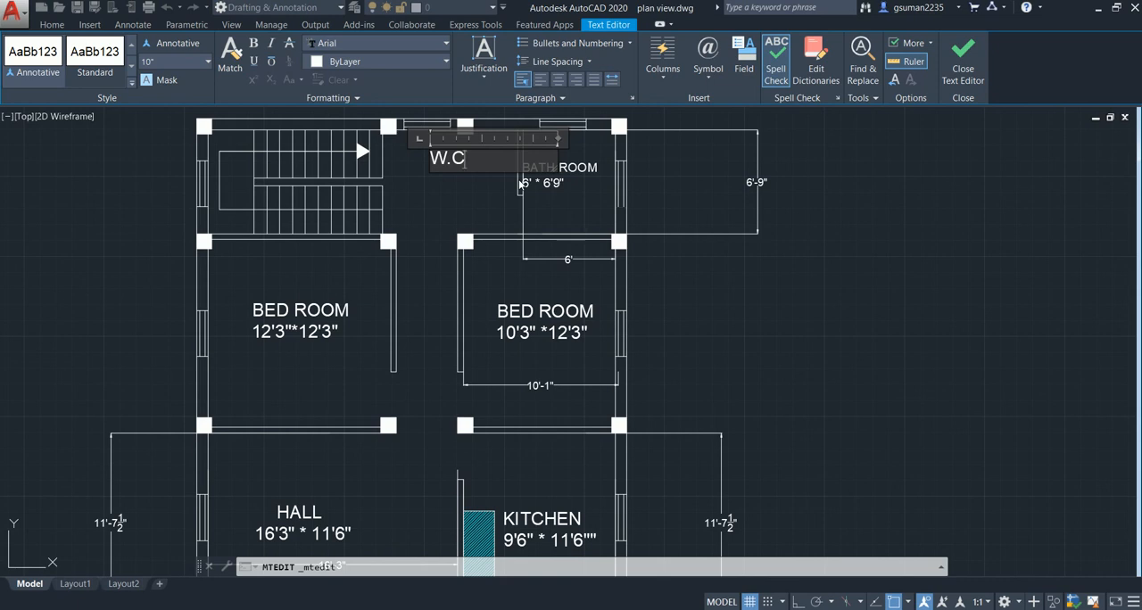
pyautogui.click(472, 181)
# - Move the W.C label slightly away from the rear wall, toward the bedrooms
pyautogui.click(458, 156)
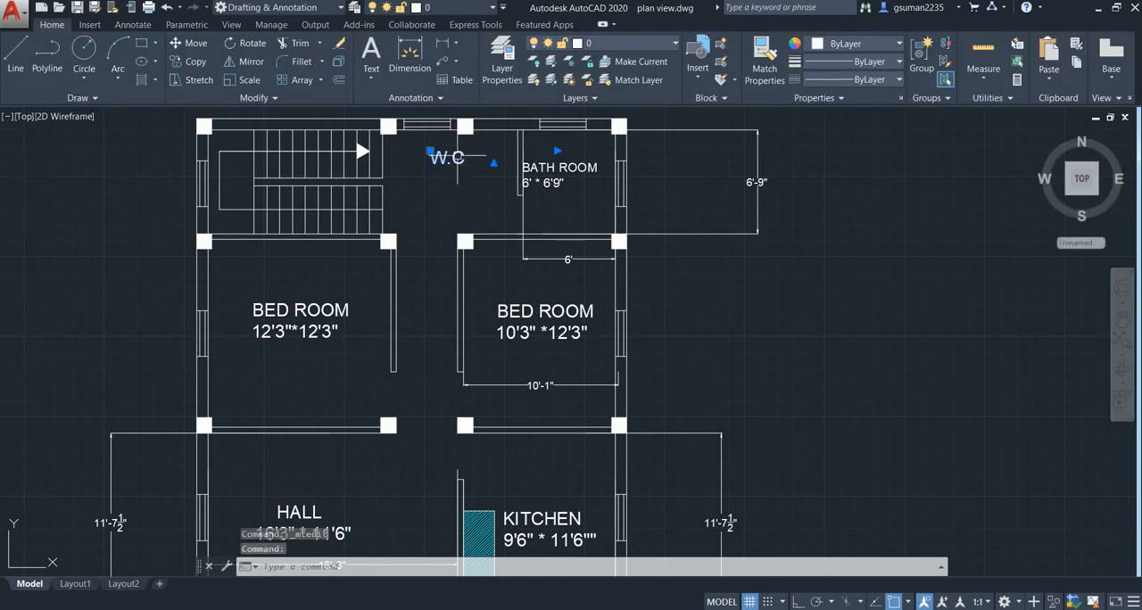
pyautogui.write('m')
pyautogui.press('Return')
pyautogui.click(430, 162)
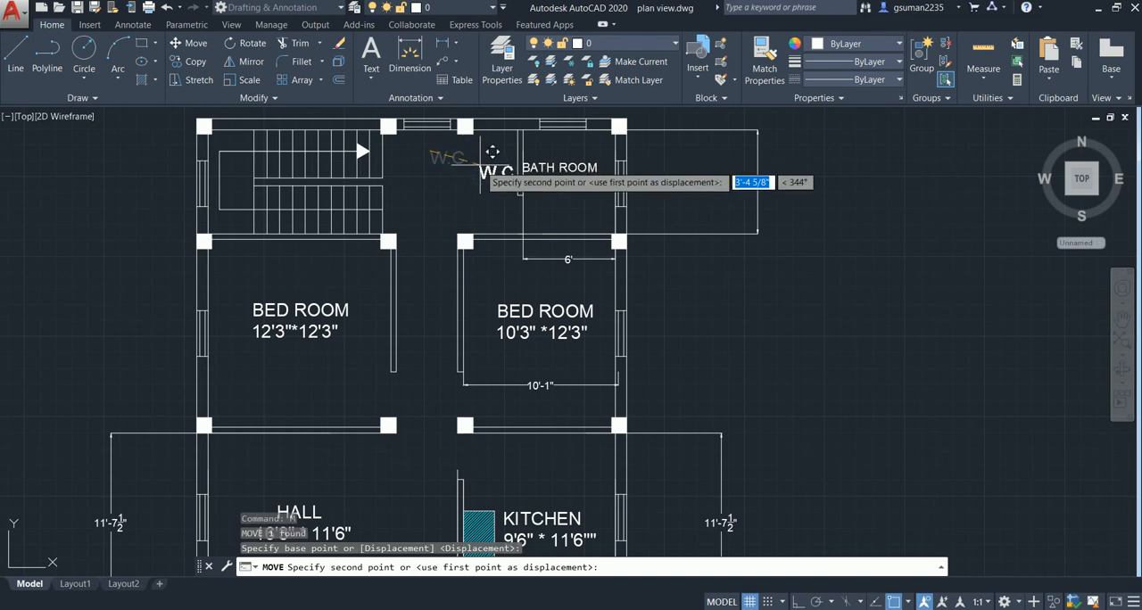
pyautogui.click(472, 165)
# - Try to shift the W.C label sideways toward the bath room partition
pyautogui.click(462, 174)
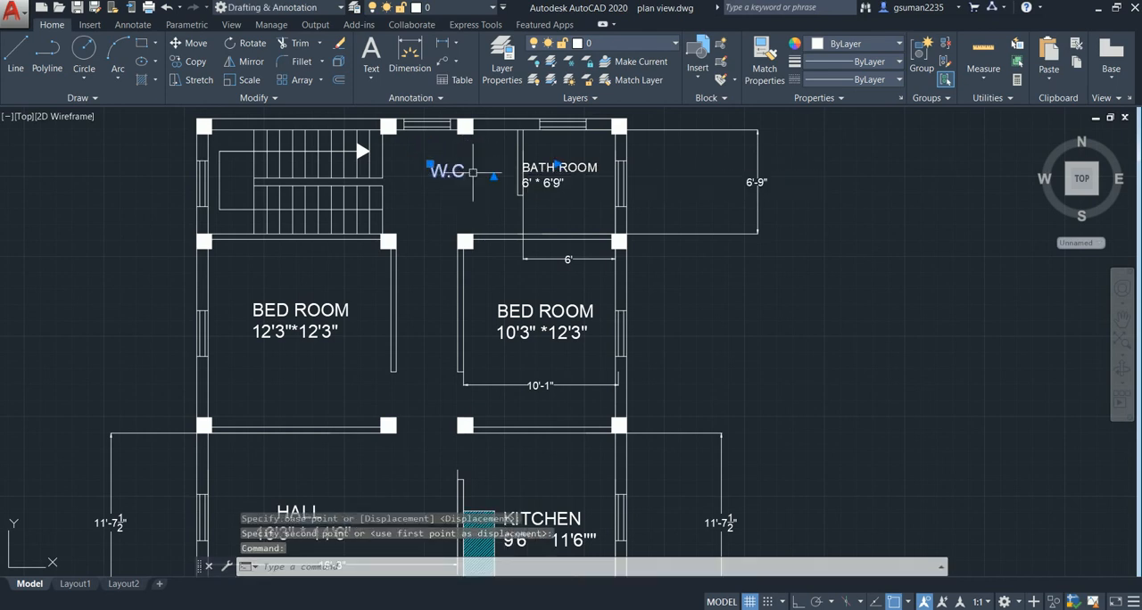
pyautogui.write('m')
pyautogui.press('Return')
pyautogui.click(422, 181)
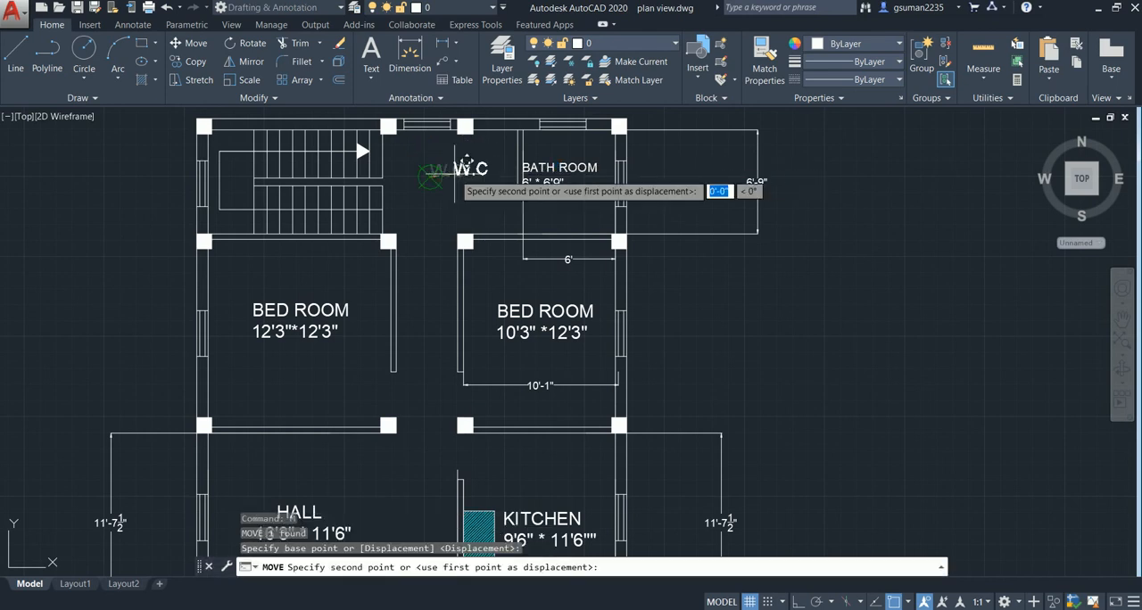
pyautogui.click(463, 173)
pyautogui.press('Escape')
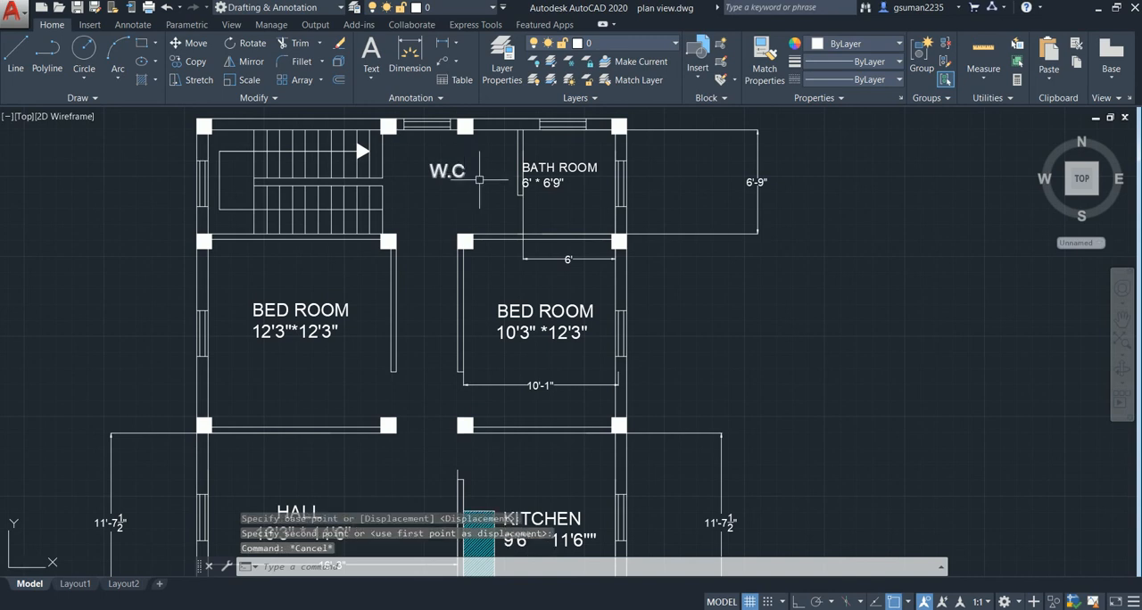
pyautogui.scroll(-4, 464, 268)
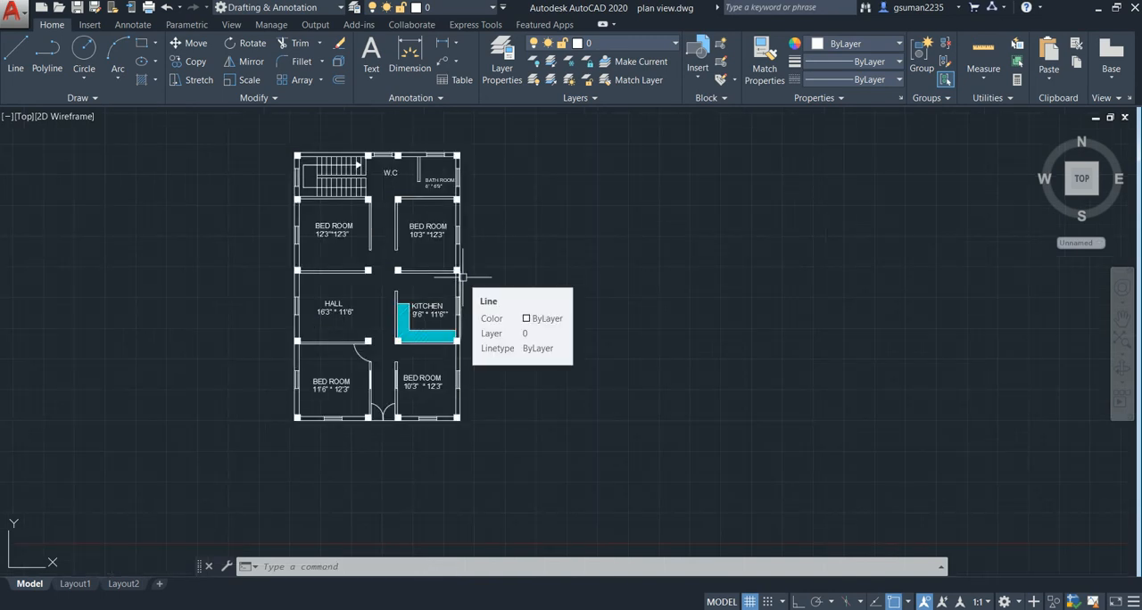
# - Copy the HALL label to the empty area just outside the hall's outer side wall
pyautogui.scroll(2, 377, 304)
pyautogui.moveTo(377, 304); pyautogui.dragTo(458, 301, button='middle')
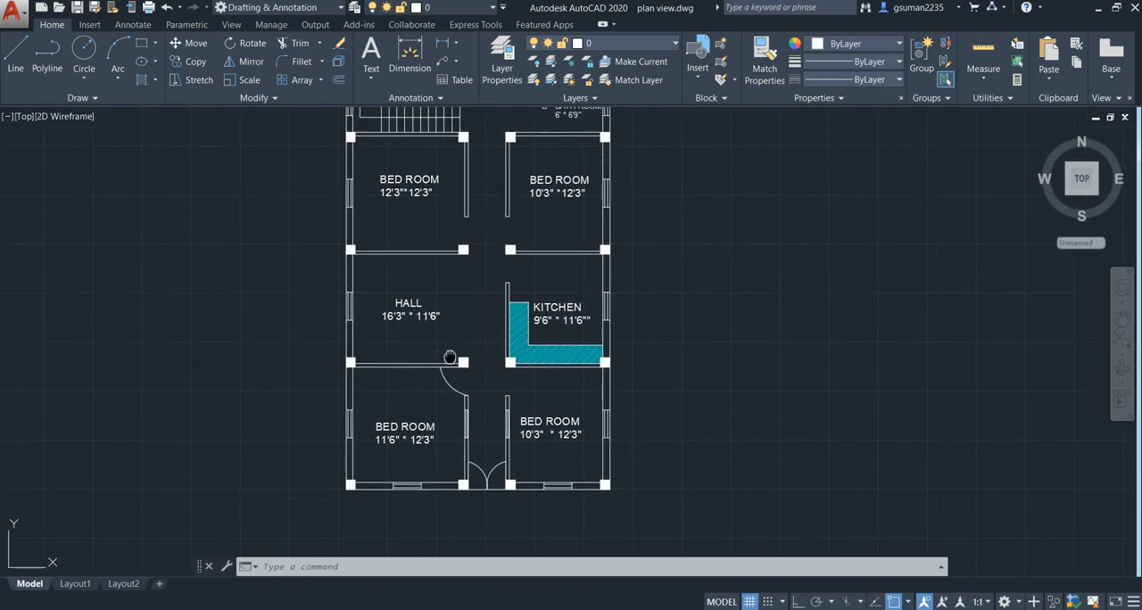
pyautogui.moveTo(450, 358); pyautogui.dragTo(451, 374, button='middle')
pyautogui.click(402, 326)
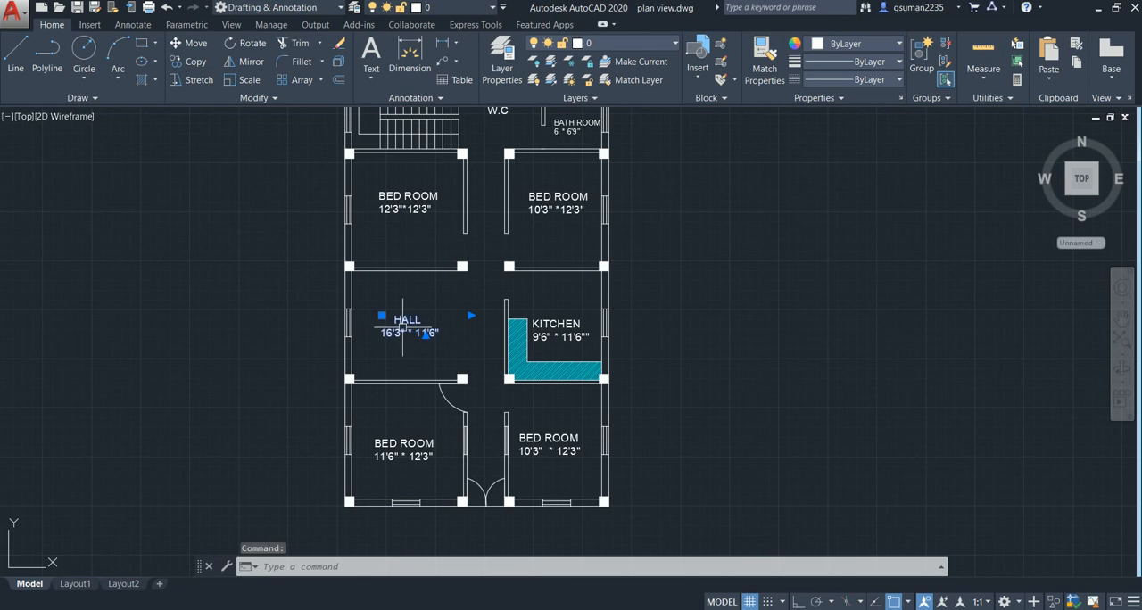
pyautogui.write('co')
pyautogui.press('Return')
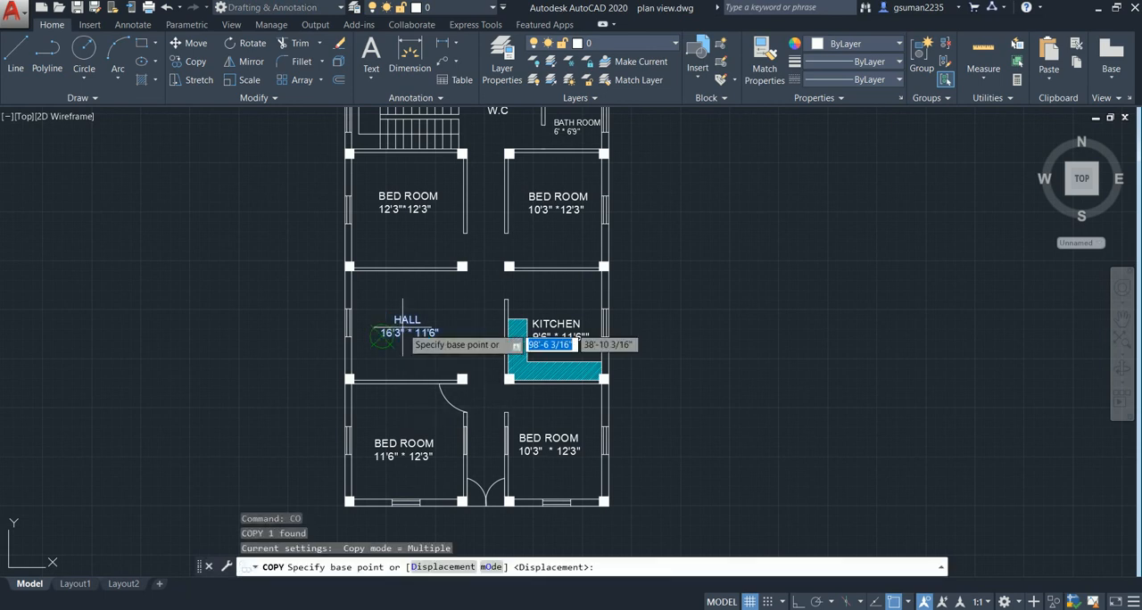
pyautogui.click(402, 327)
pyautogui.click(302, 321)
pyautogui.press('Escape')
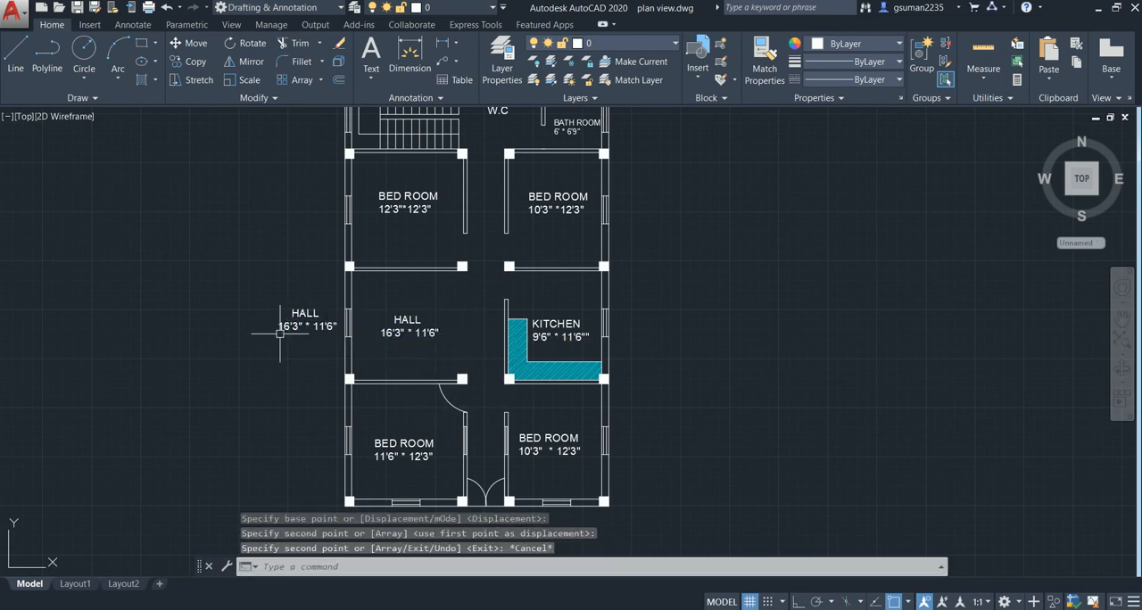
# - Replace the whole text of the copied label outside the hall with W
pyautogui.doubleClick(304, 323)
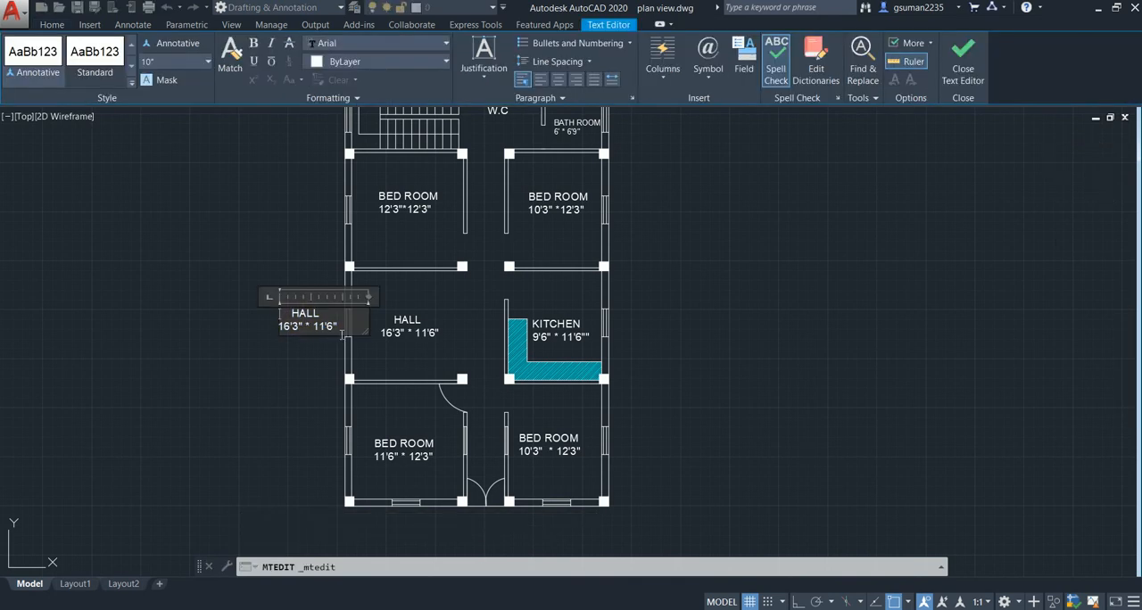
pyautogui.press('BackSpace')
pyautogui.press('BackSpace')
pyautogui.press('BackSpace')
pyautogui.press('BackSpace')
pyautogui.press('BackSpace')
pyautogui.press('BackSpace')
pyautogui.press('BackSpace')
pyautogui.press('BackSpace')
pyautogui.press('BackSpace')
pyautogui.press('BackSpace')
pyautogui.press('BackSpace')
pyautogui.press('BackSpace')
pyautogui.press('BackSpace')
pyautogui.press('BackSpace')
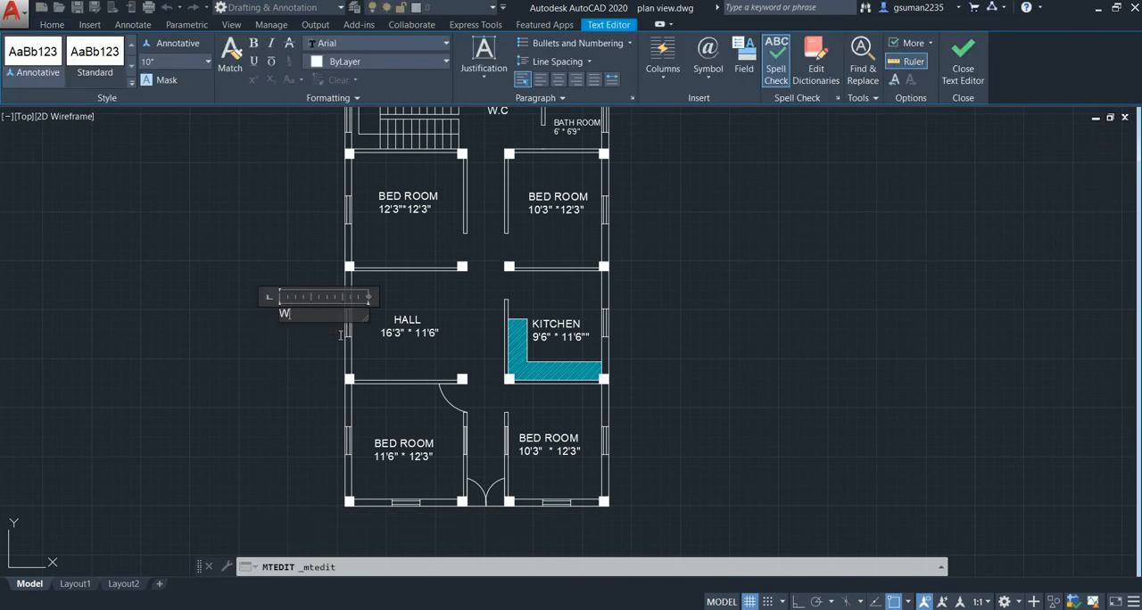
pyautogui.click(286, 363)
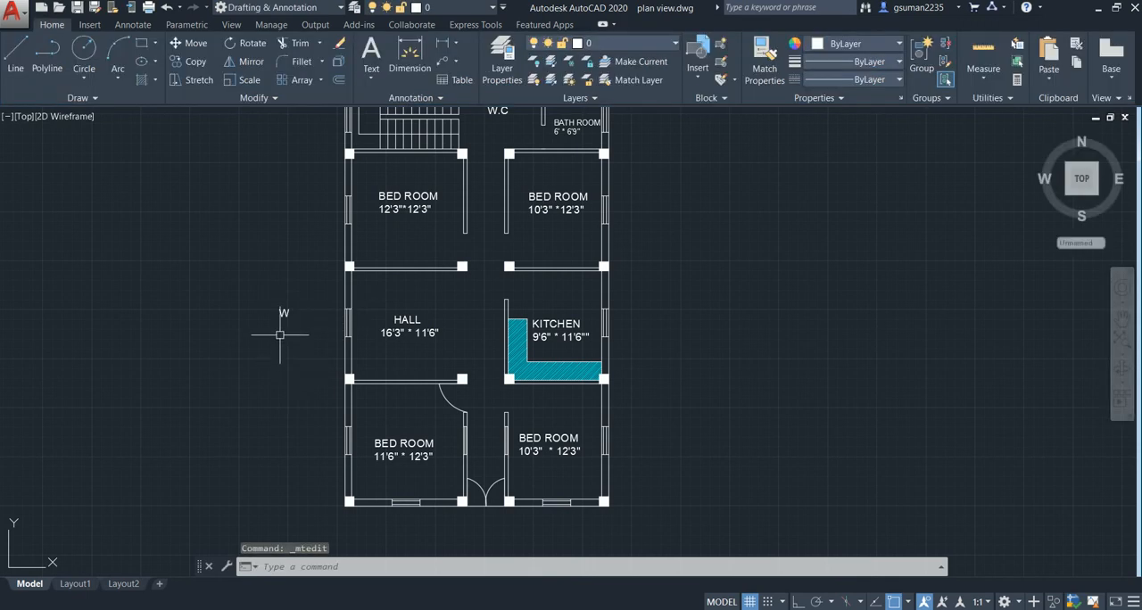
# - Copy the W label beside the hall and kitchen windows and the side and front windows of both front bedrooms
pyautogui.click(281, 315)
pyautogui.write('CO')
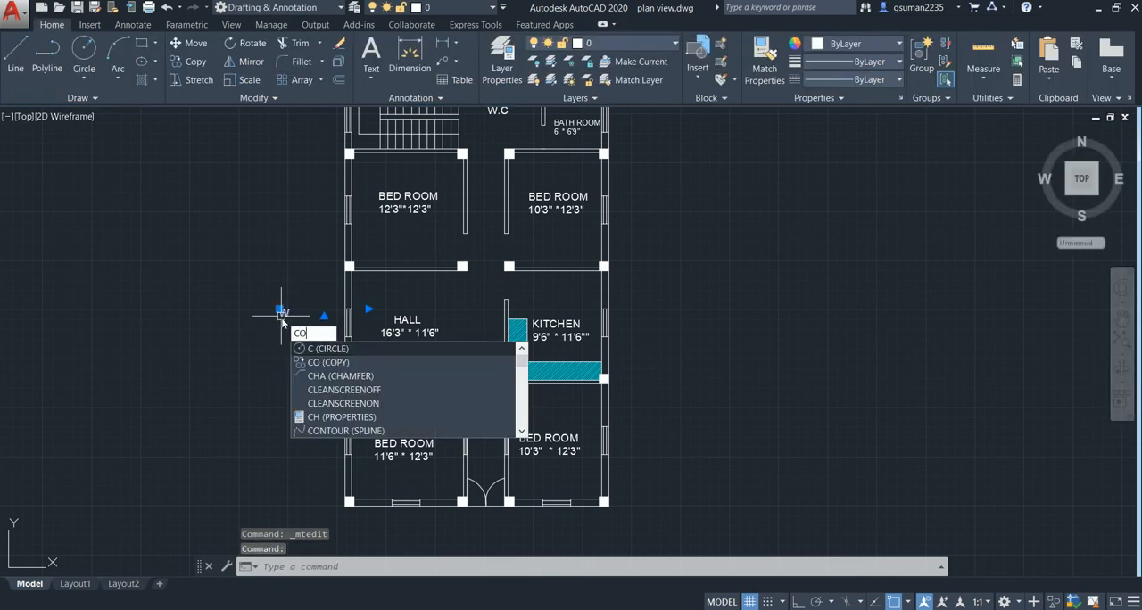
pyautogui.press('Return')
pyautogui.click(279, 314)
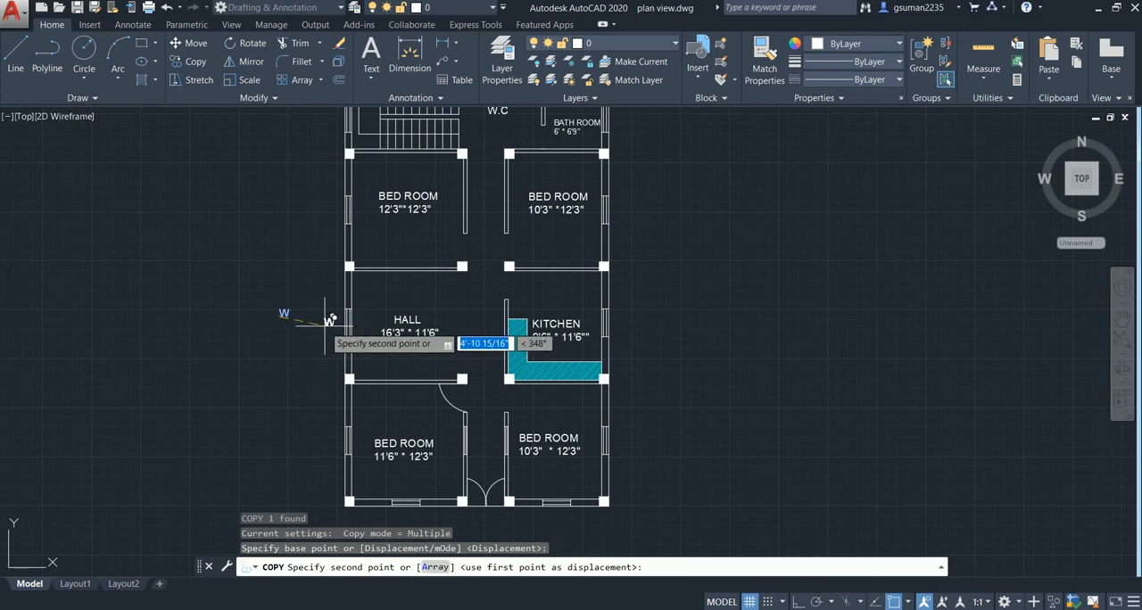
pyautogui.click(326, 320)
pyautogui.click(331, 437)
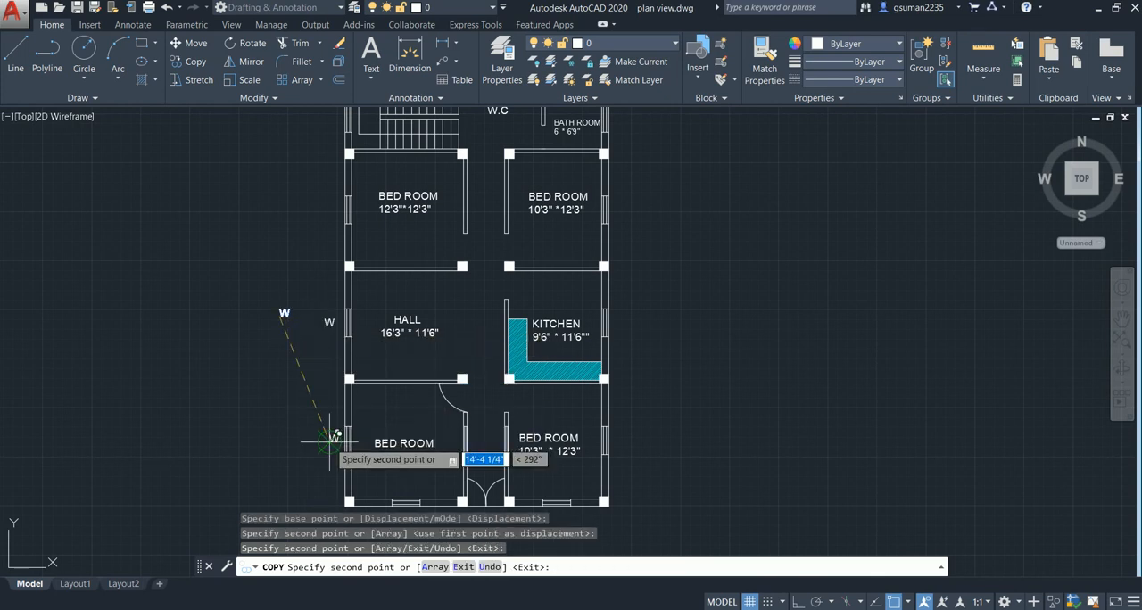
pyautogui.click(614, 319)
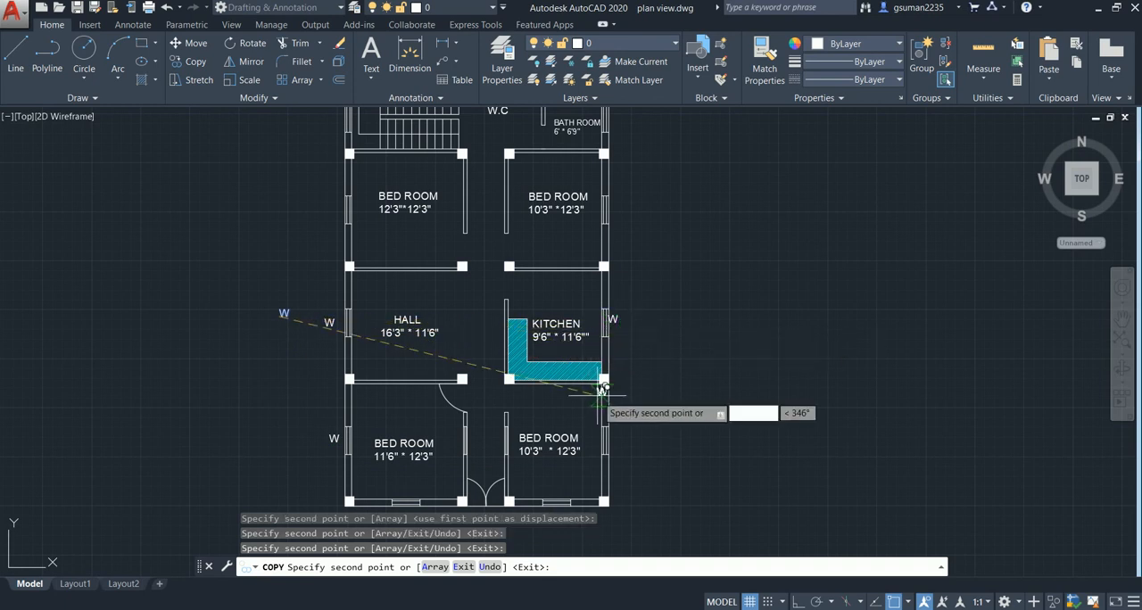
pyautogui.moveTo(589, 384); pyautogui.dragTo(534, 278, button='middle')
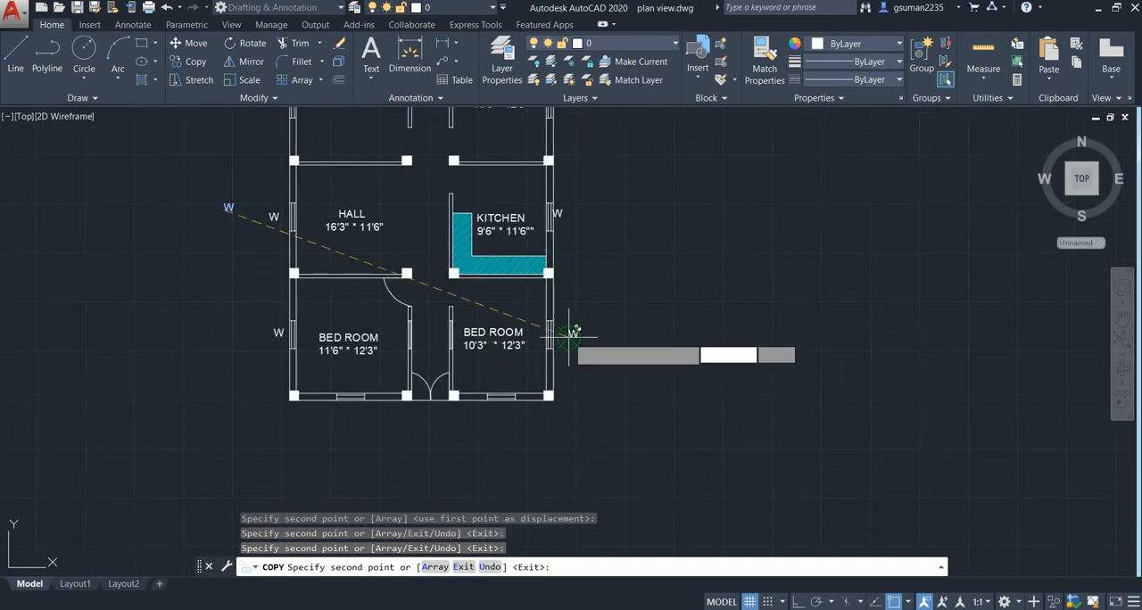
pyautogui.click(497, 411)
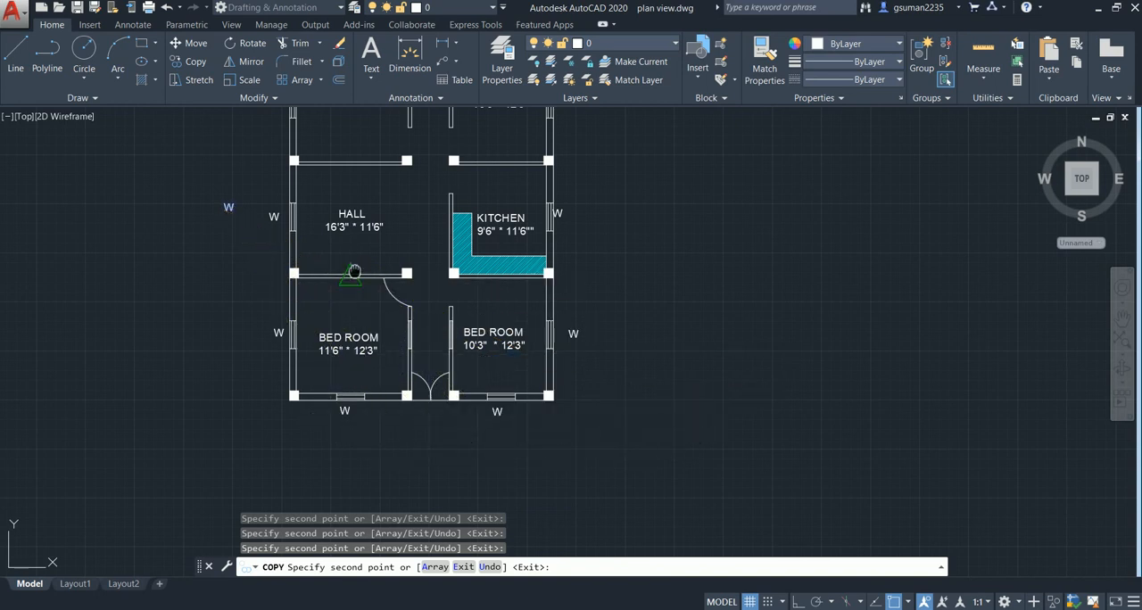
# - Copy the W label to the side windows of the two rear bedrooms and the outer windows of the bath room, W.C and staircase
pyautogui.moveTo(352, 265); pyautogui.dragTo(346, 380, button='middle')
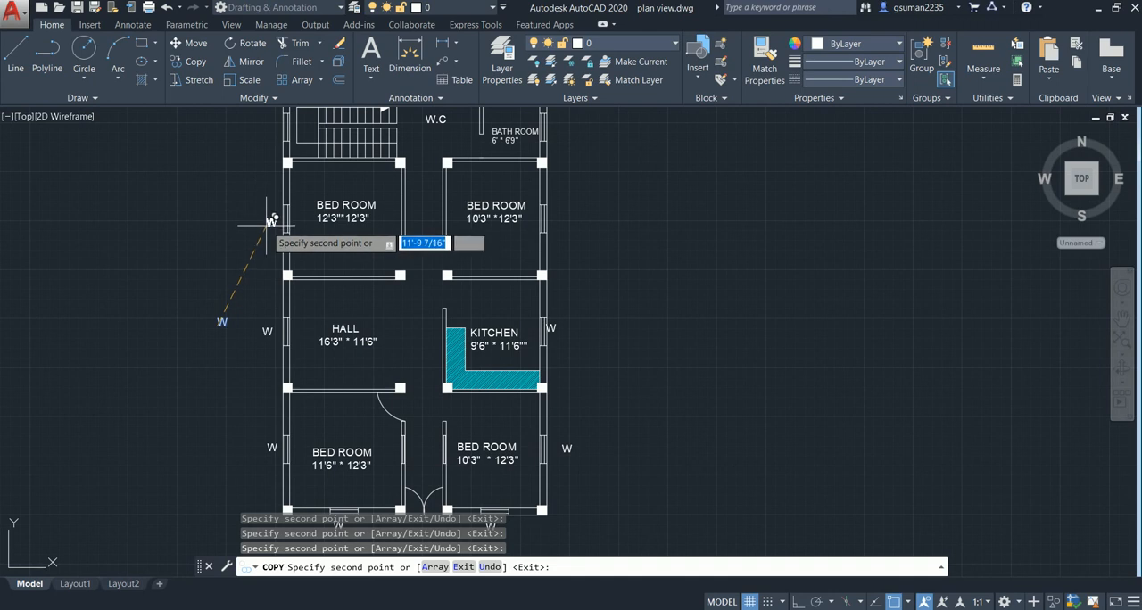
pyautogui.click(270, 224)
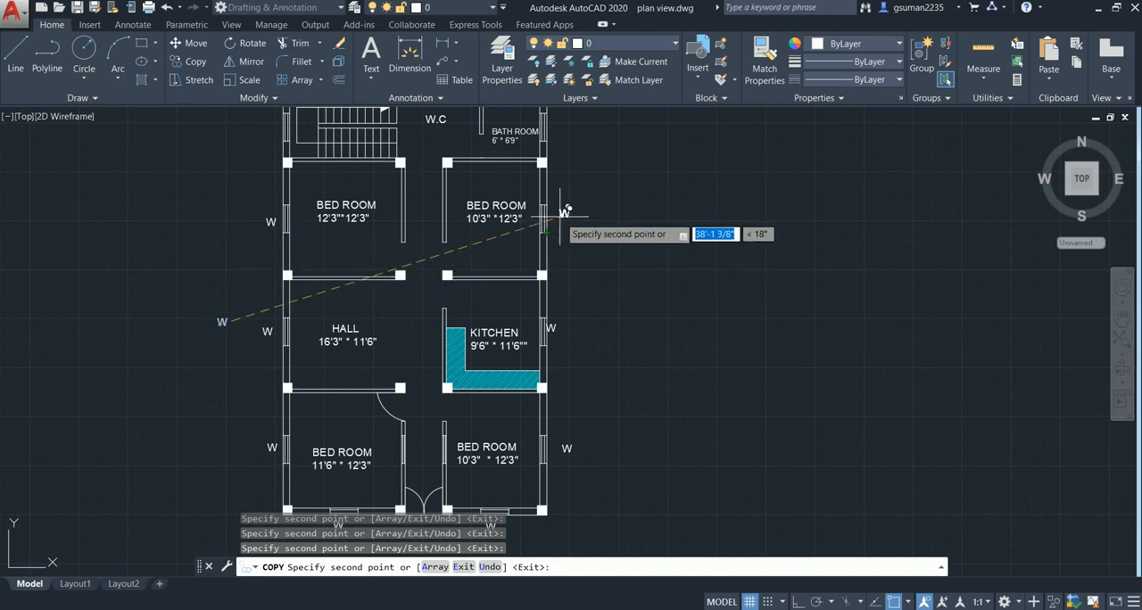
pyautogui.click(545, 220)
pyautogui.moveTo(486, 243); pyautogui.dragTo(492, 325, button='middle')
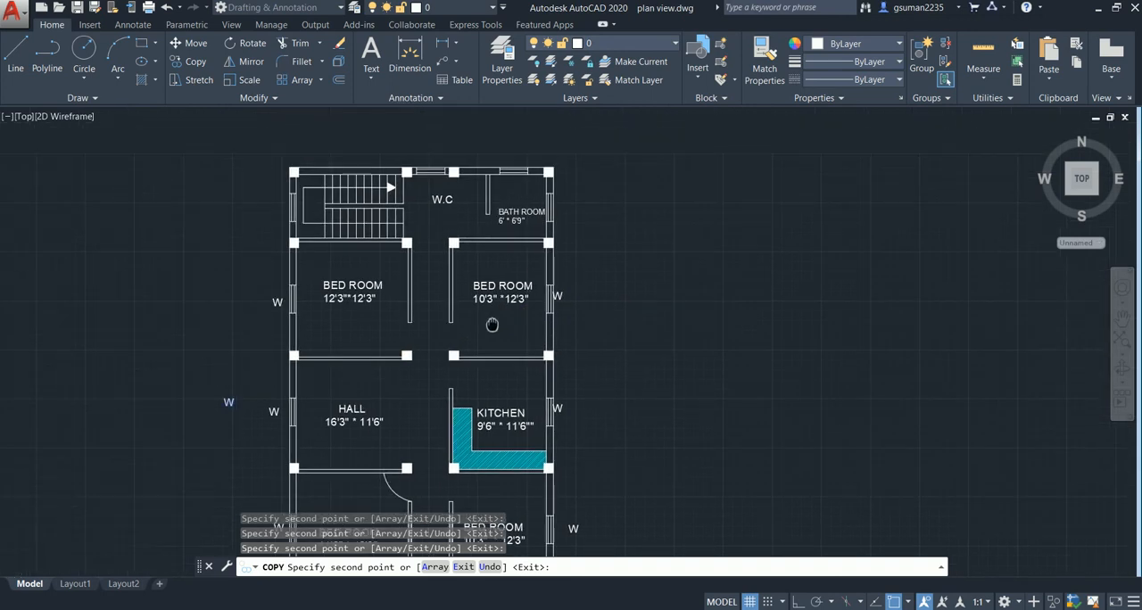
pyautogui.click(554, 205)
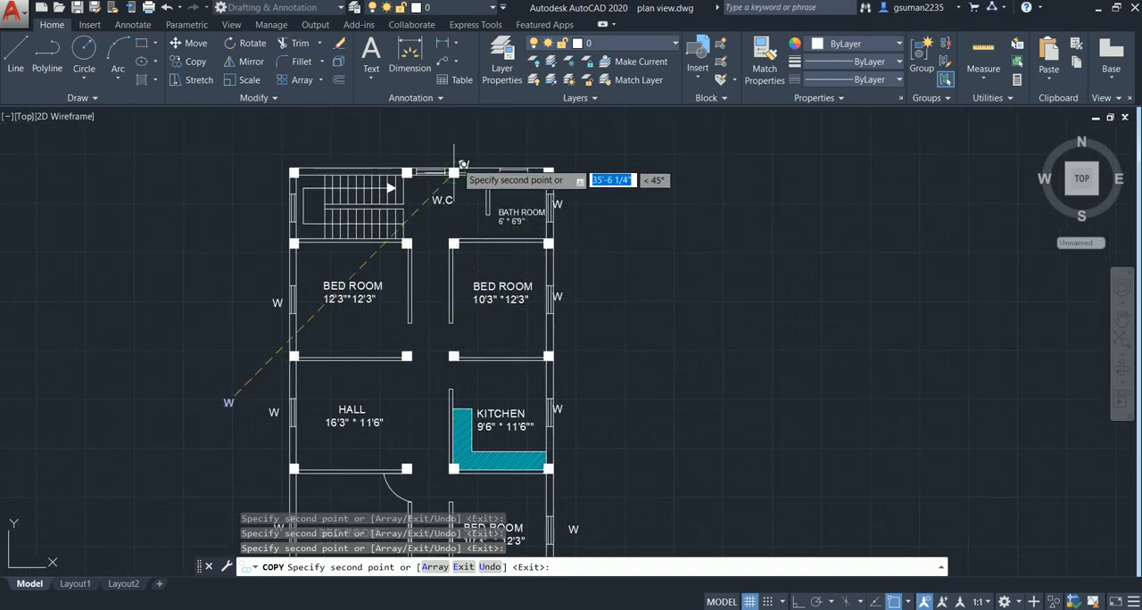
pyautogui.click(509, 157)
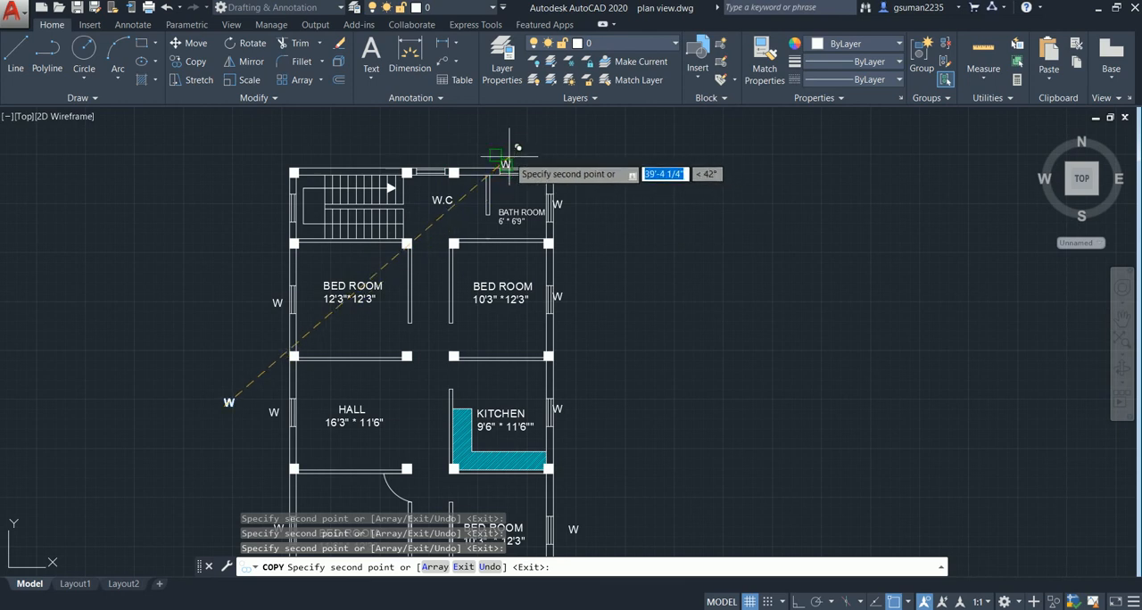
pyautogui.click(423, 151)
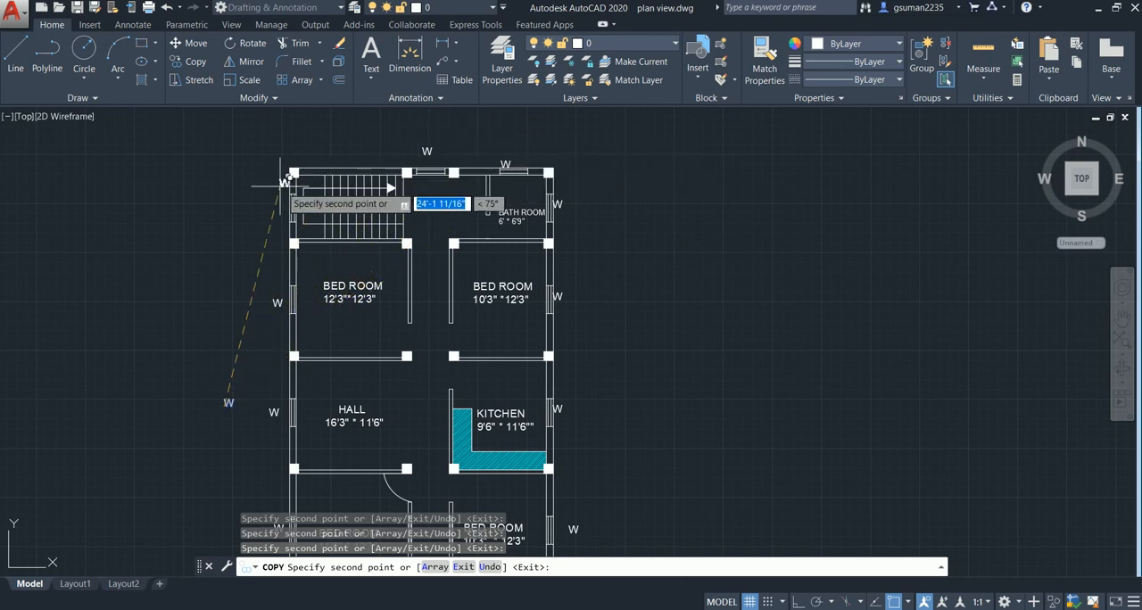
pyautogui.click(267, 203)
pyautogui.press('Escape')
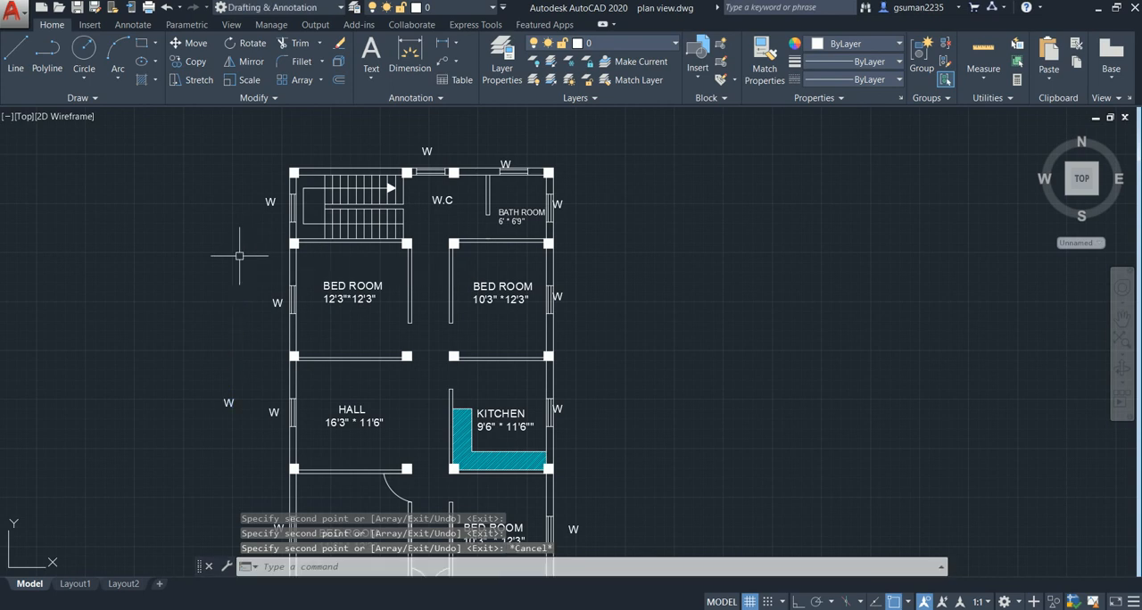
pyautogui.moveTo(261, 304); pyautogui.dragTo(276, 234, button='middle')
pyautogui.scroll(-2, 381, 277)
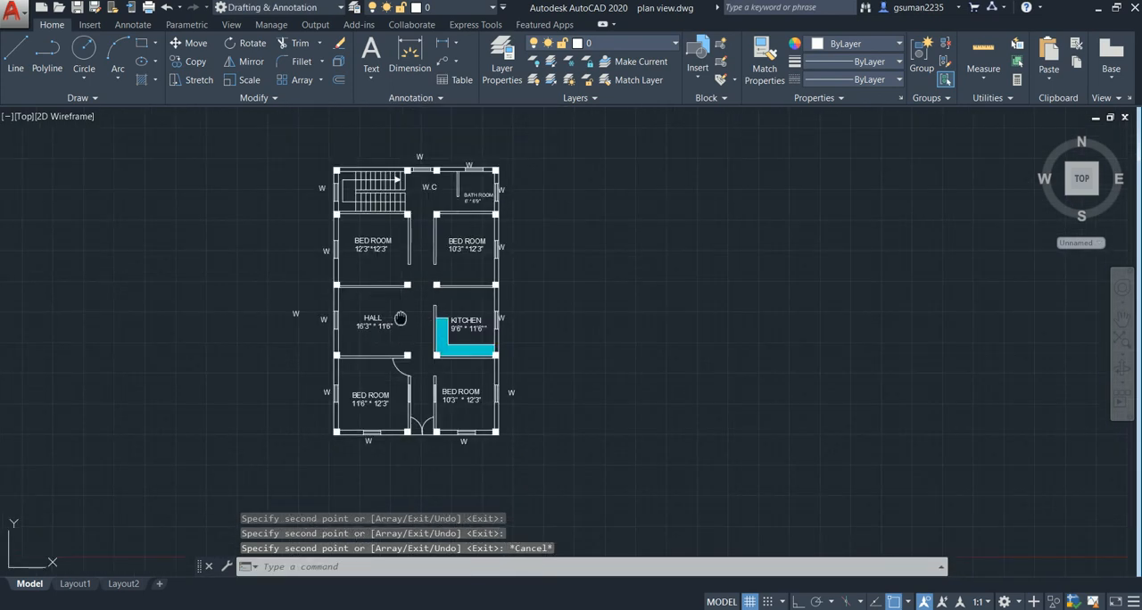
pyautogui.moveTo(401, 319); pyautogui.dragTo(415, 322, button='middle')
pyautogui.scroll(2, 410, 326)
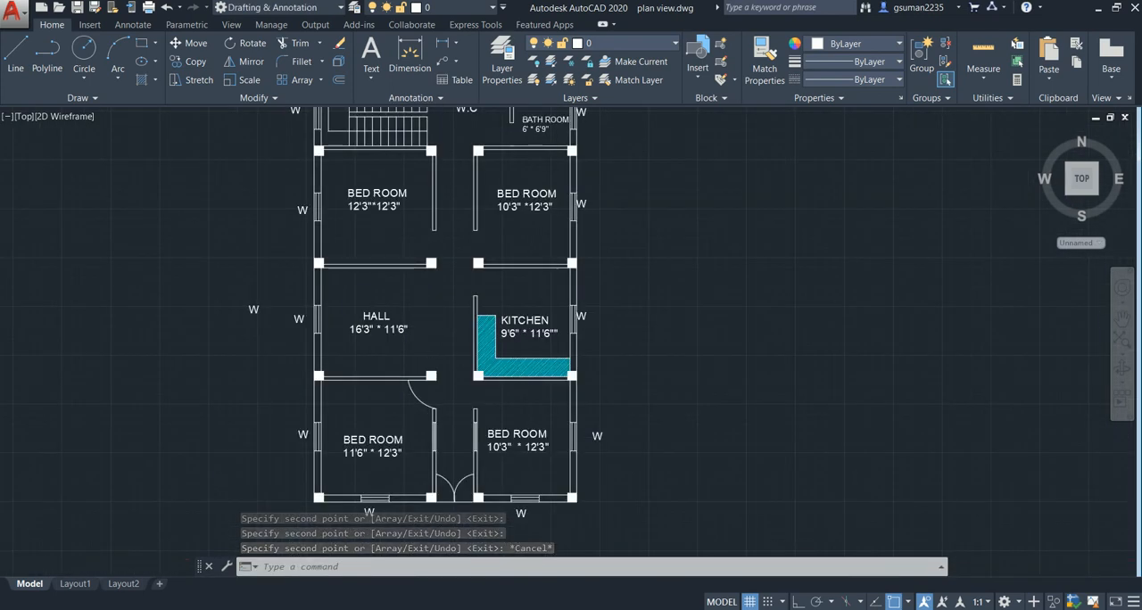
# - Add a linear dimension for the house's overall depth, outside the kitchen-side wall from rear corner to front corner
pyautogui.scroll(-2, 427, 320)
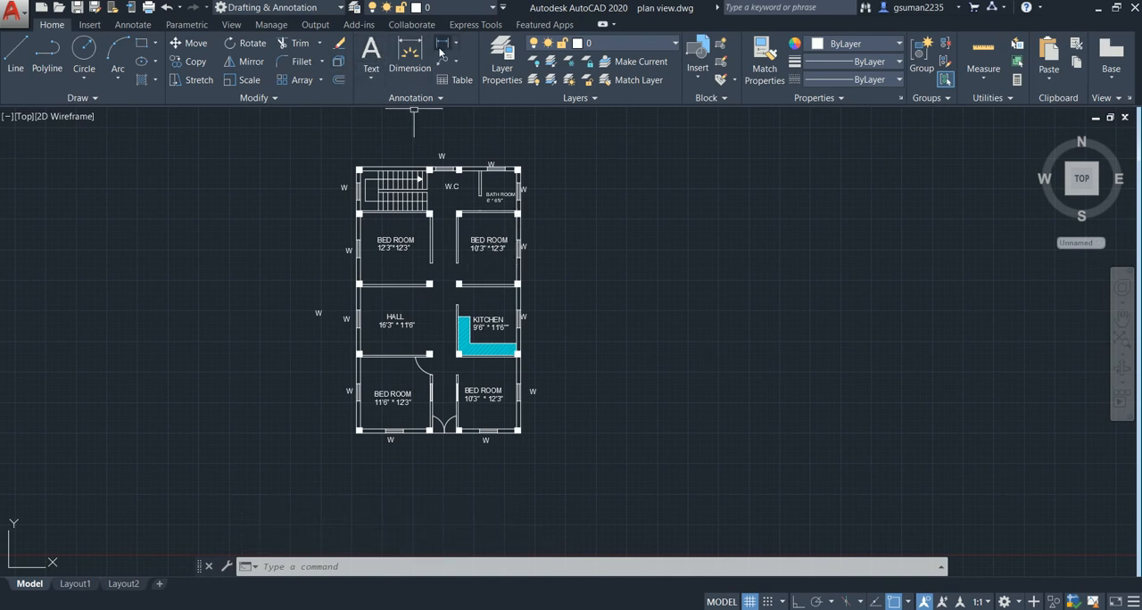
pyautogui.click(410, 55)
pyautogui.scroll(4, 519, 171)
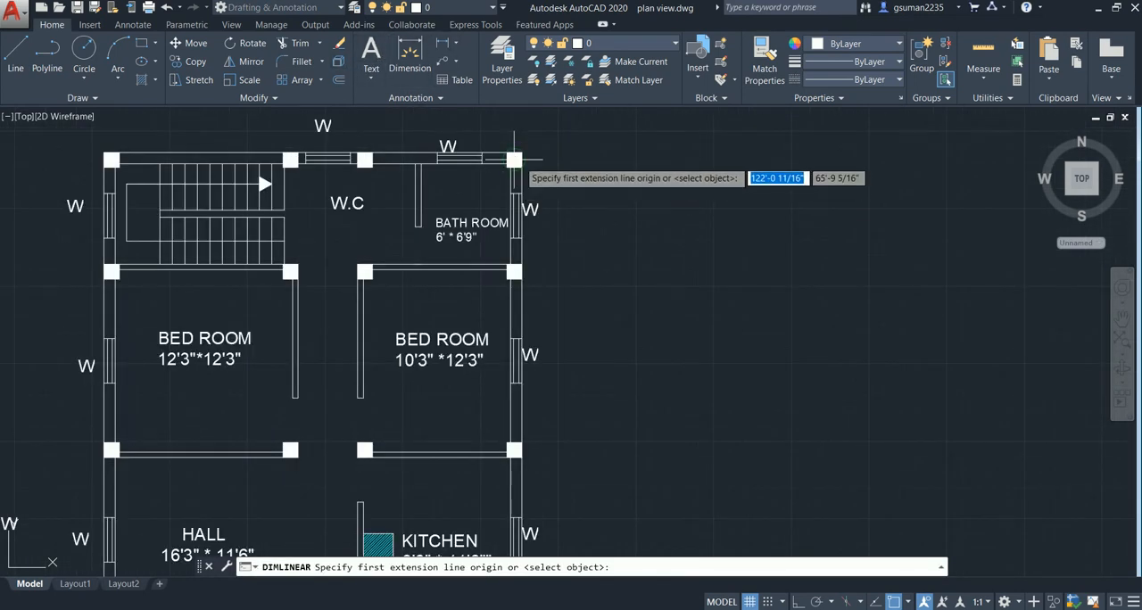
pyautogui.click(520, 153)
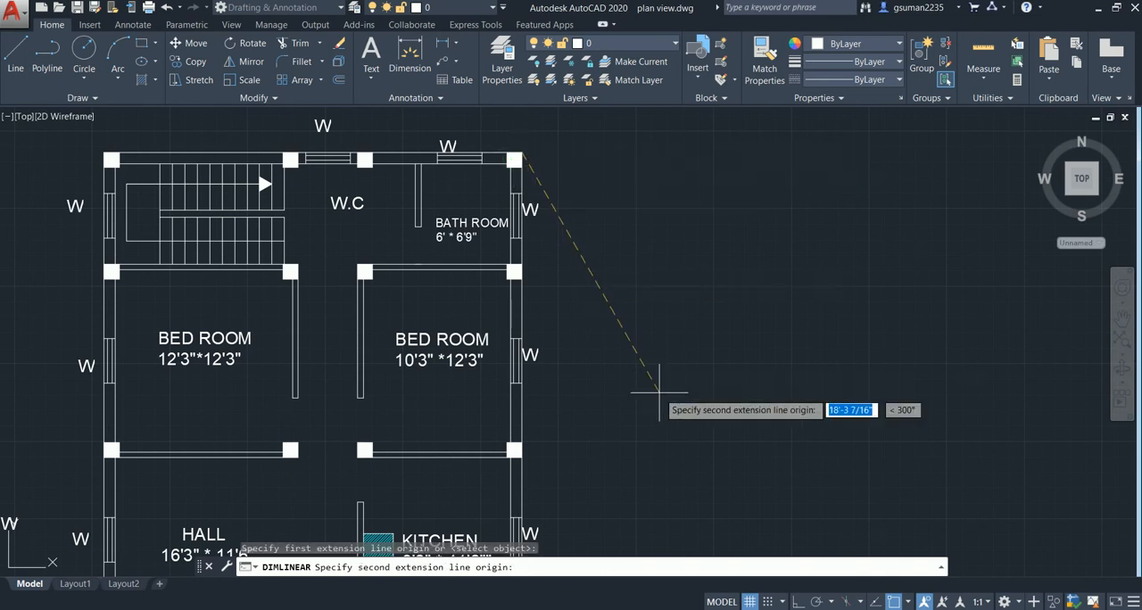
pyautogui.moveTo(648, 372); pyautogui.dragTo(597, 197, button='middle')
pyautogui.moveTo(585, 479); pyautogui.dragTo(517, 94, button='middle')
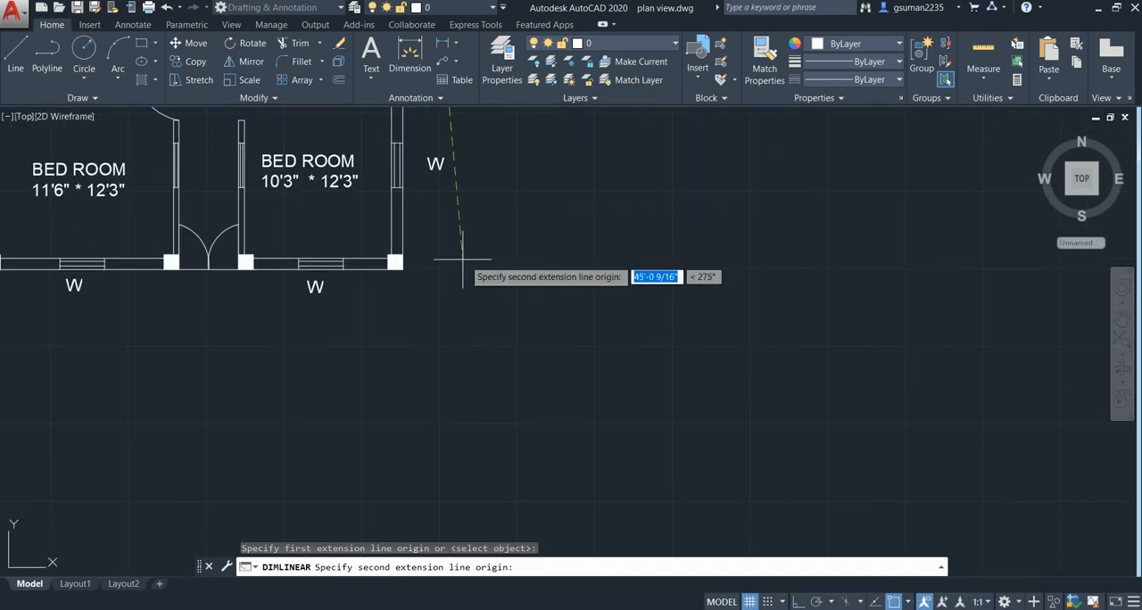
pyautogui.click(412, 278)
pyautogui.click(547, 304)
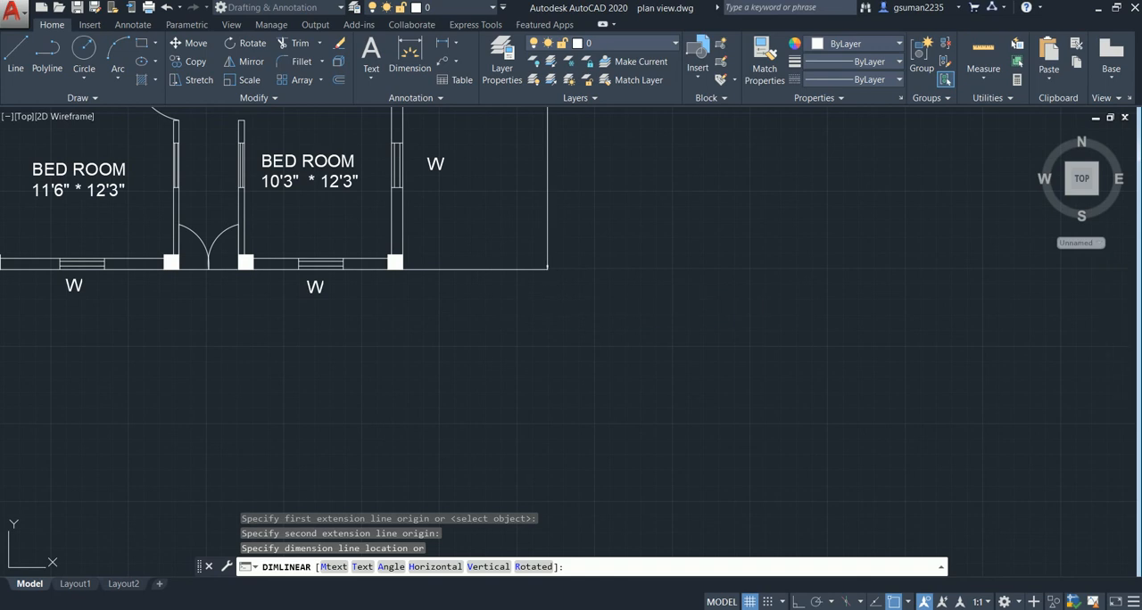
# - Add a linear dimension for the house's overall width, placed outside the front wall between its outer corners
pyautogui.press('Return')
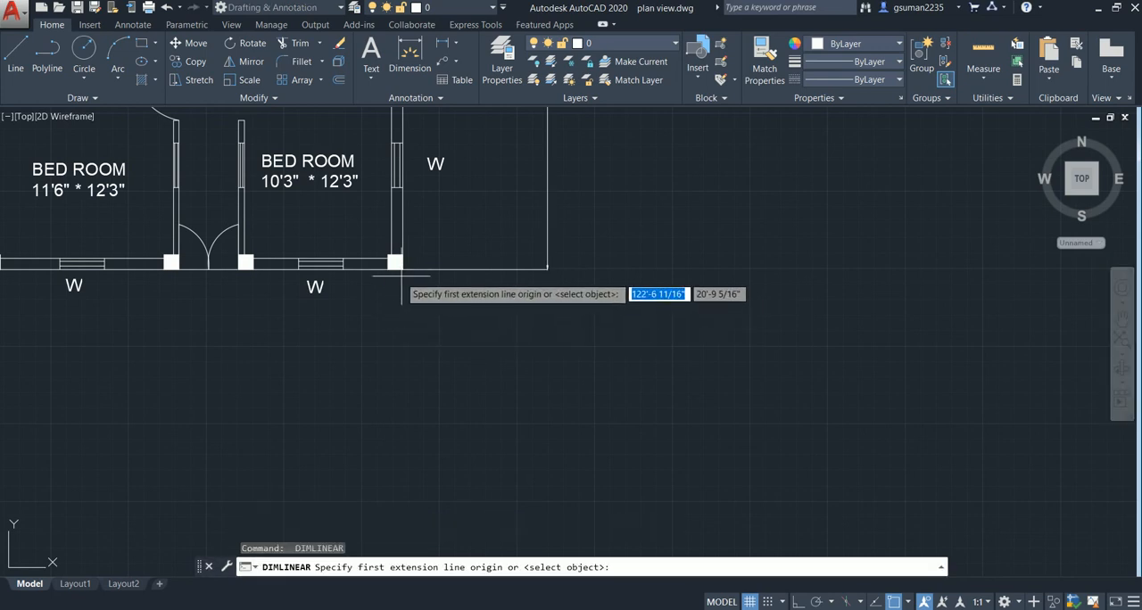
pyautogui.click(400, 270)
pyautogui.moveTo(331, 327); pyautogui.dragTo(971, 398, button='middle')
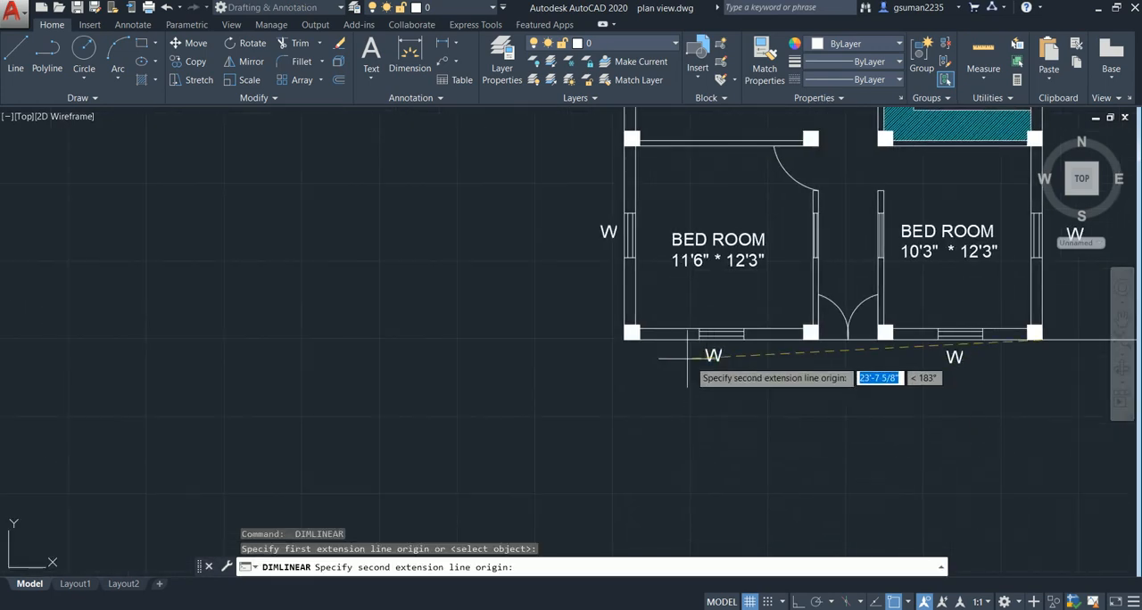
pyautogui.click(628, 338)
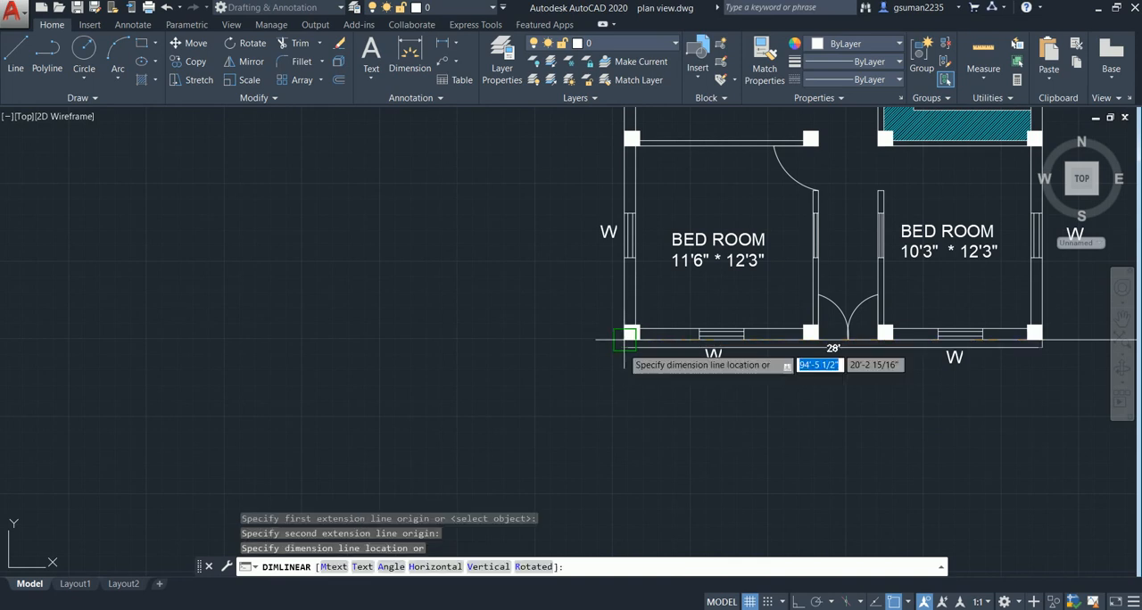
pyautogui.click(623, 428)
# - Examine the overall depth and width dimensions and the window labels around the plan
pyautogui.scroll(-4, 718, 417)
pyautogui.moveTo(983, 285); pyautogui.dragTo(734, 285, button='middle')
pyautogui.scroll(6, 690, 291)
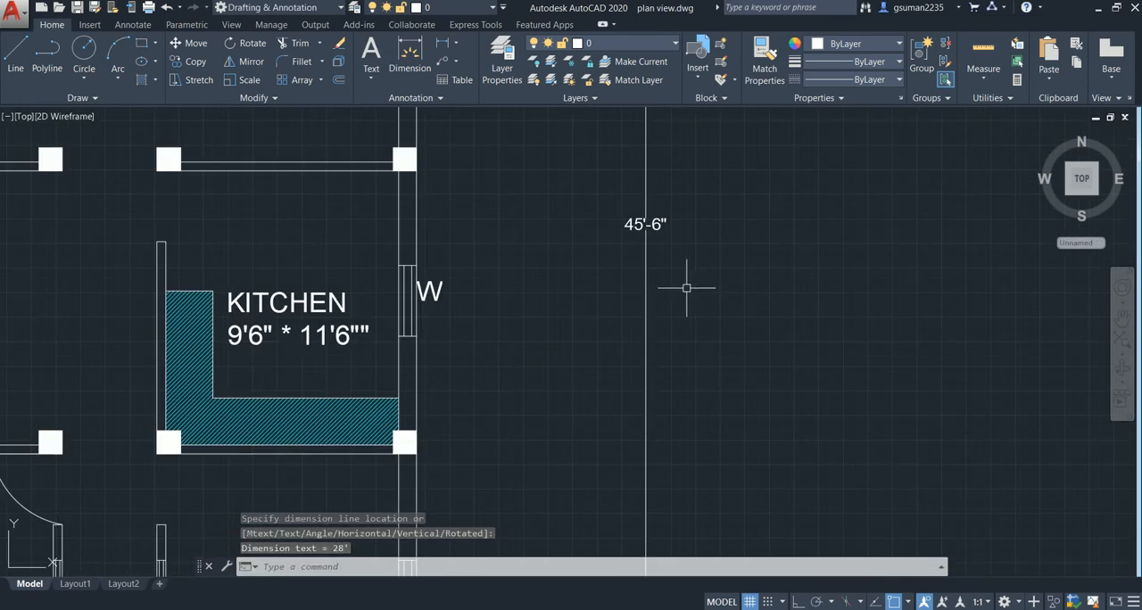
pyautogui.scroll(-4, 692, 317)
pyautogui.moveTo(696, 327); pyautogui.dragTo(708, 303, button='middle')
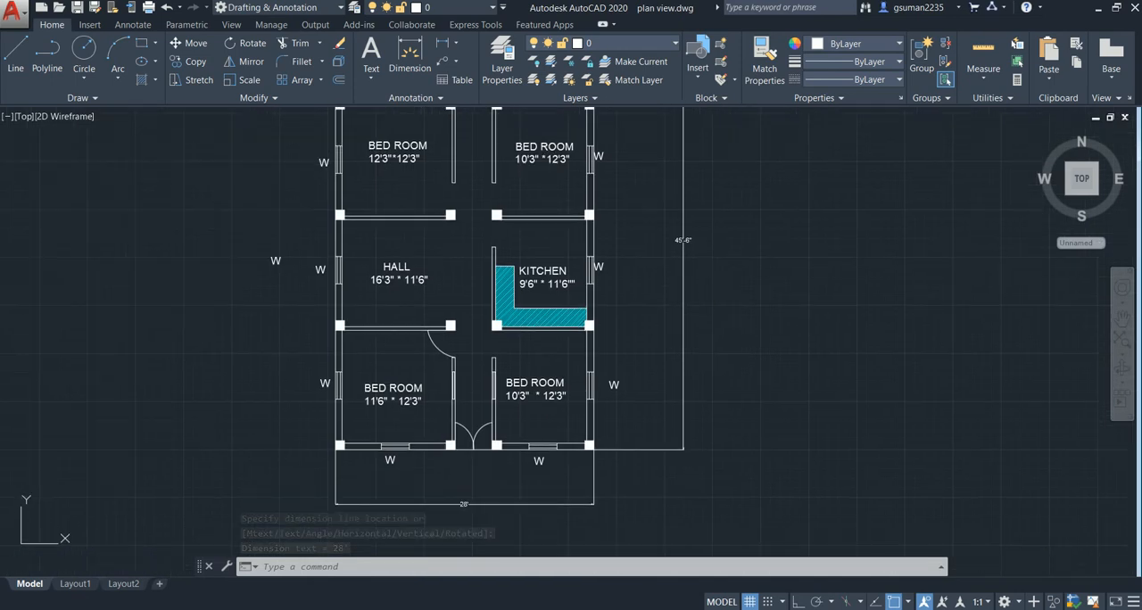
pyautogui.scroll(-2, 657, 377)
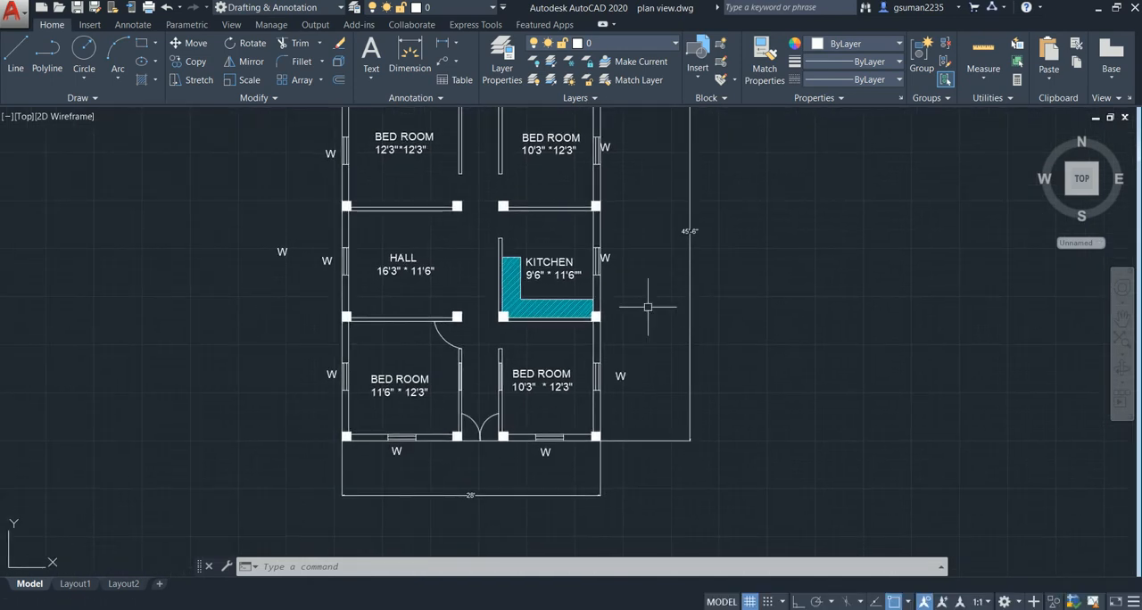
pyautogui.moveTo(606, 340); pyautogui.dragTo(638, 345, button='middle')
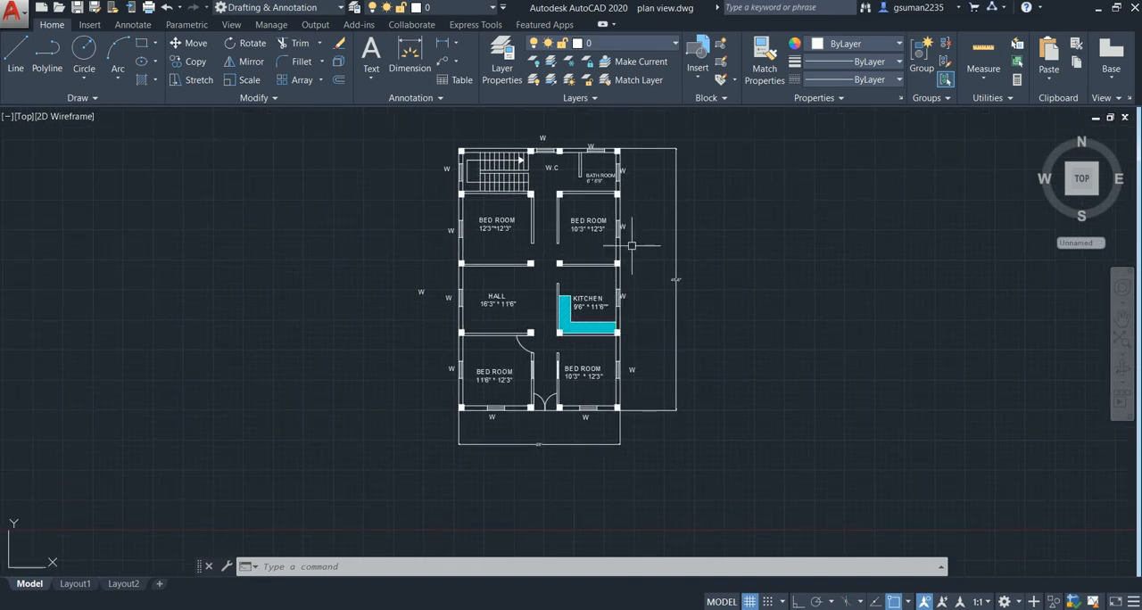
pyautogui.scroll(2, 638, 242)
pyautogui.moveTo(679, 334); pyautogui.dragTo(679, 267, button='middle')
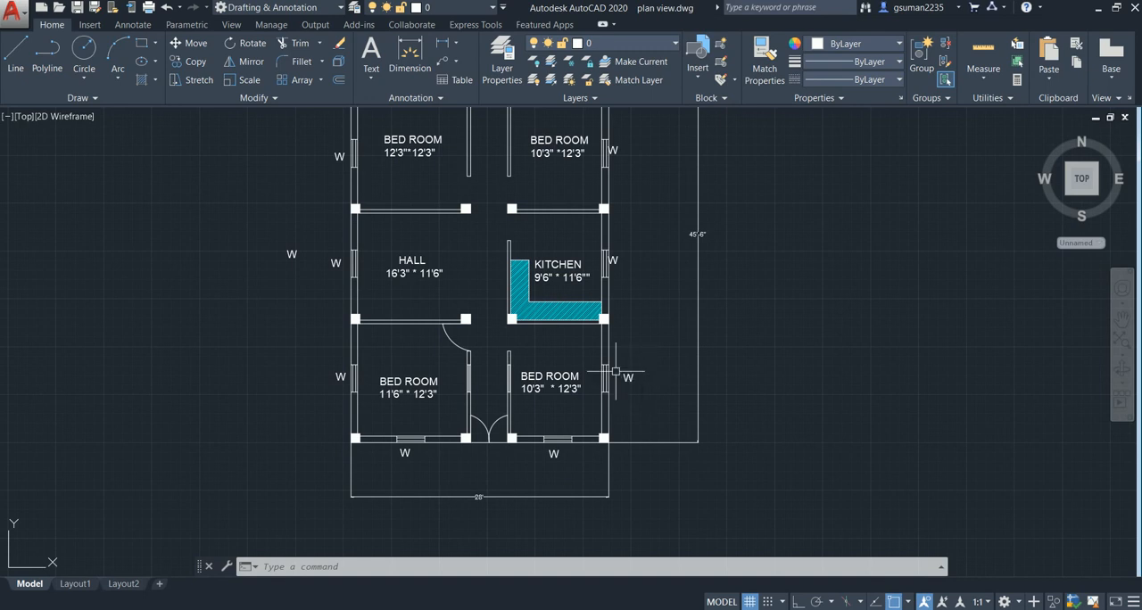
# - Review the whole floor plan, from the front bedrooms and entrance doors through hall and kitchen to the staircase, W.C and bath room
pyautogui.scroll(2, 610, 371)
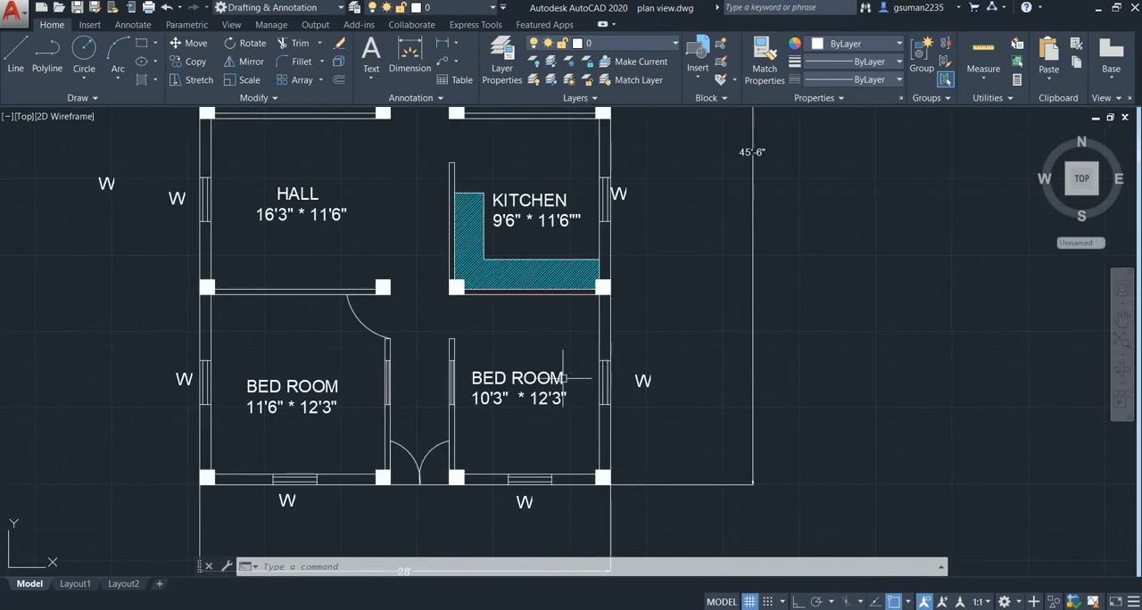
pyautogui.scroll(-2, 618, 365)
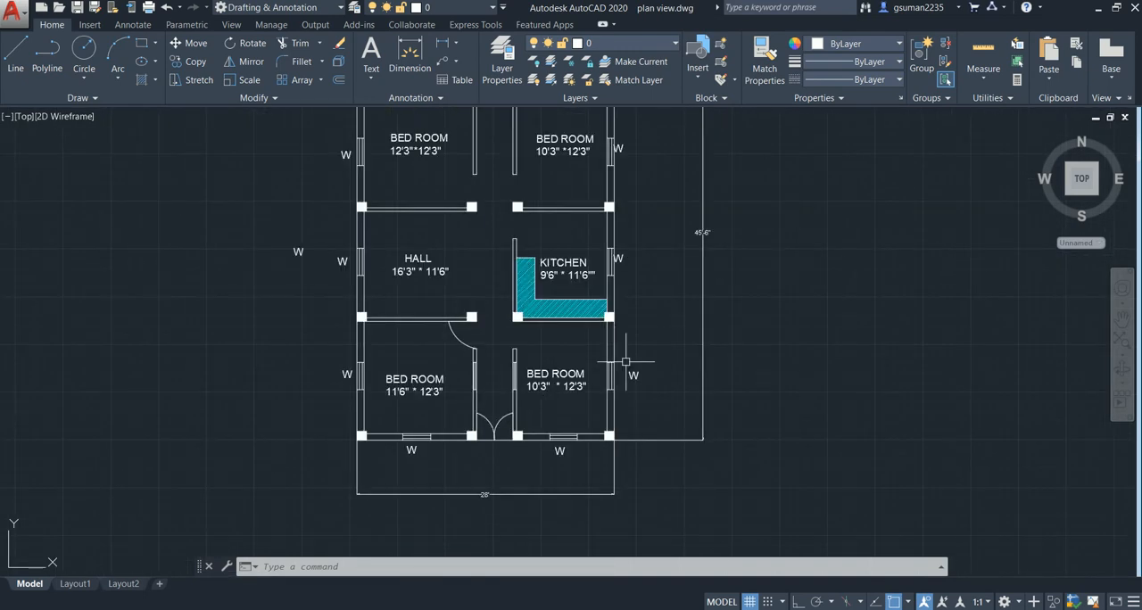
pyautogui.moveTo(623, 362); pyautogui.dragTo(661, 301, button='middle')
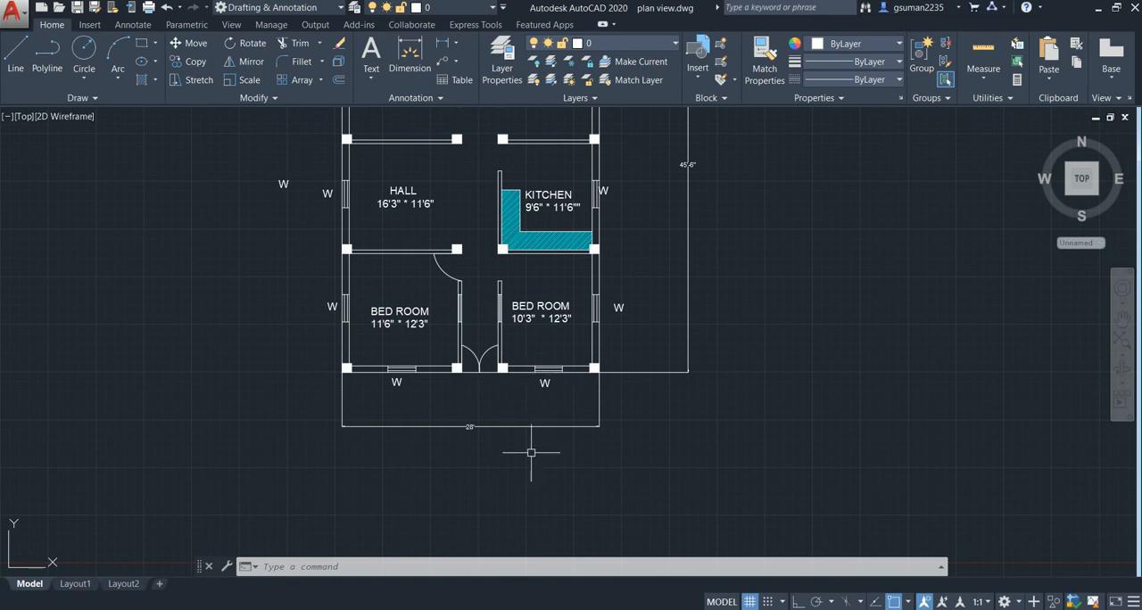
pyautogui.moveTo(510, 396); pyautogui.dragTo(511, 435, button='middle')
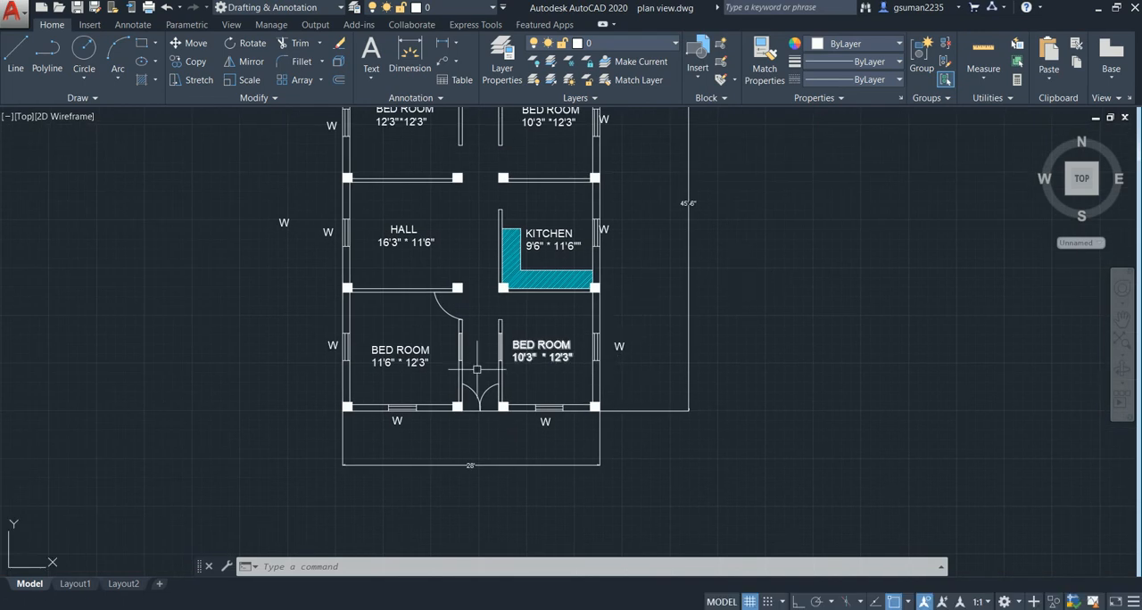
pyautogui.moveTo(474, 274); pyautogui.dragTo(486, 469, button='middle')
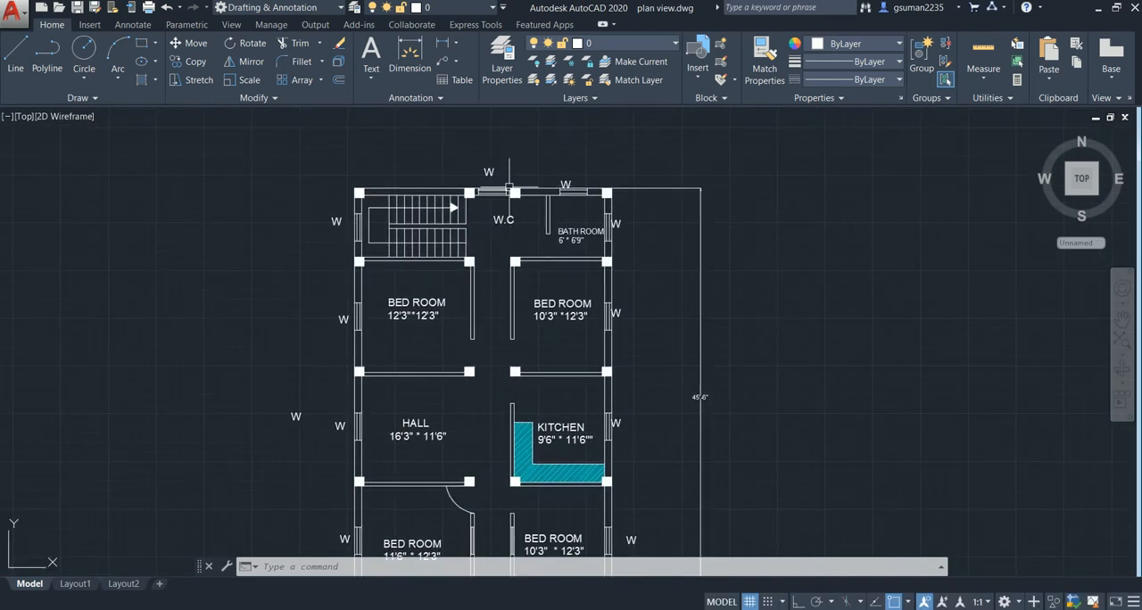
pyautogui.scroll(-2, 517, 214)
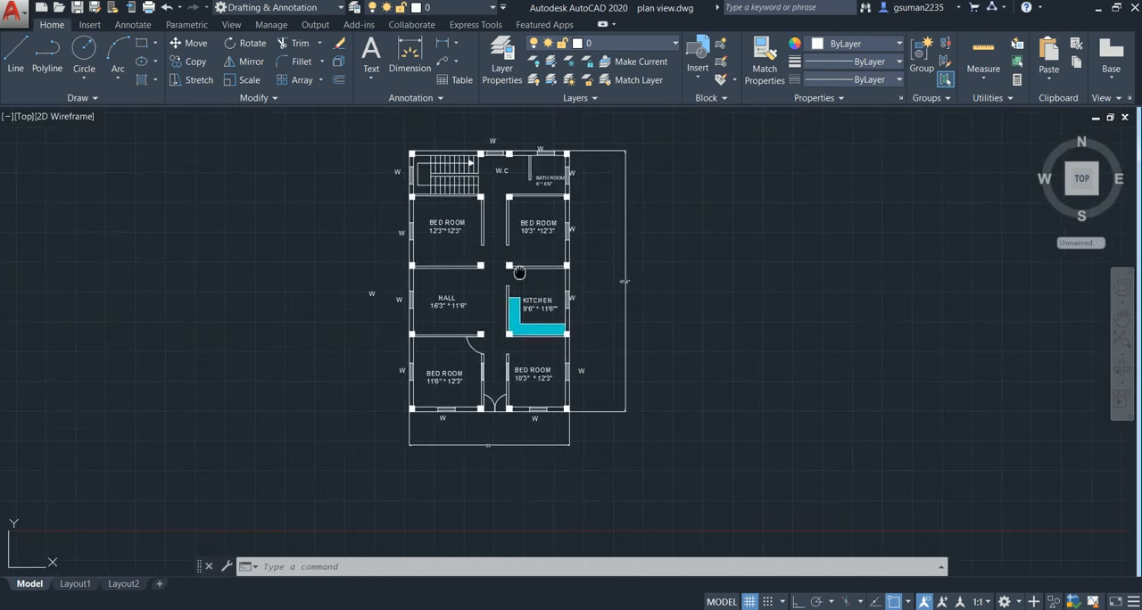
pyautogui.moveTo(519, 272); pyautogui.dragTo(493, 272, button='middle')
pyautogui.scroll(2, 514, 255)
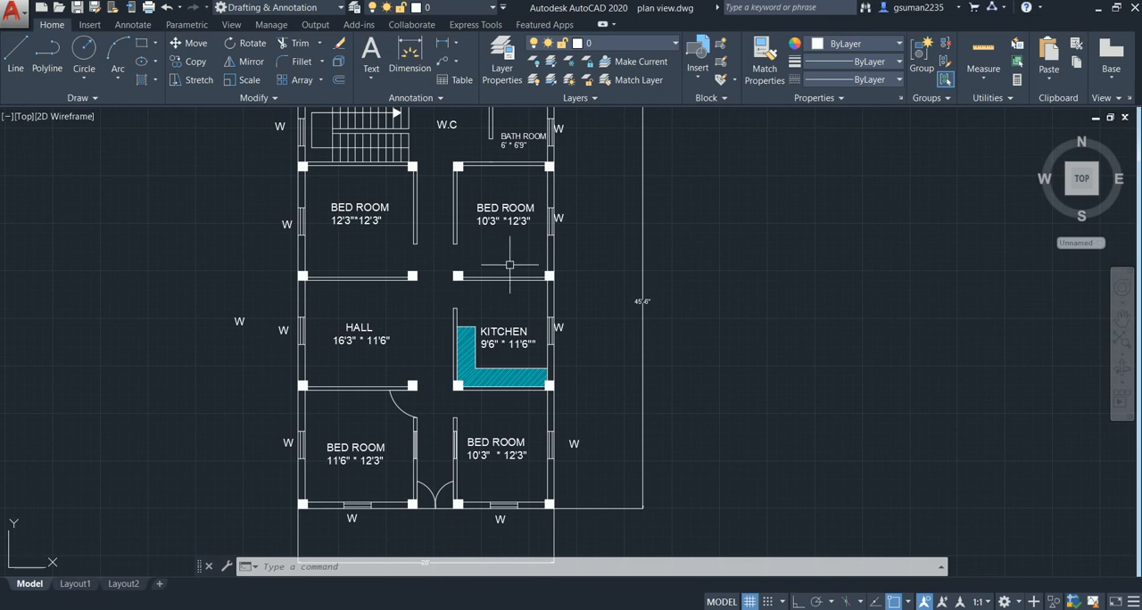
pyautogui.scroll(-2, 509, 264)
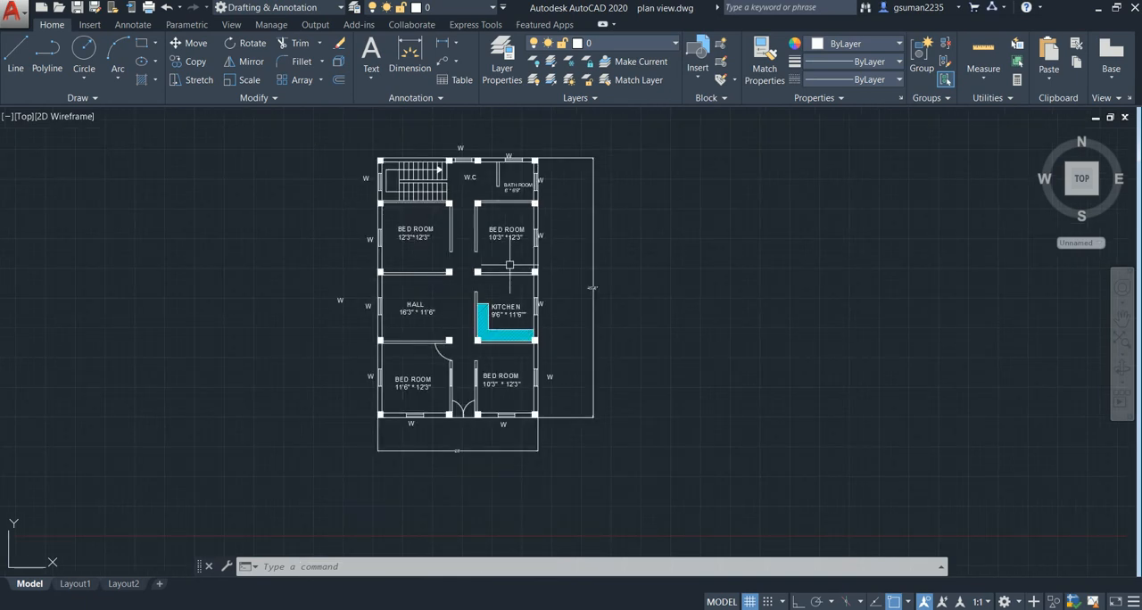